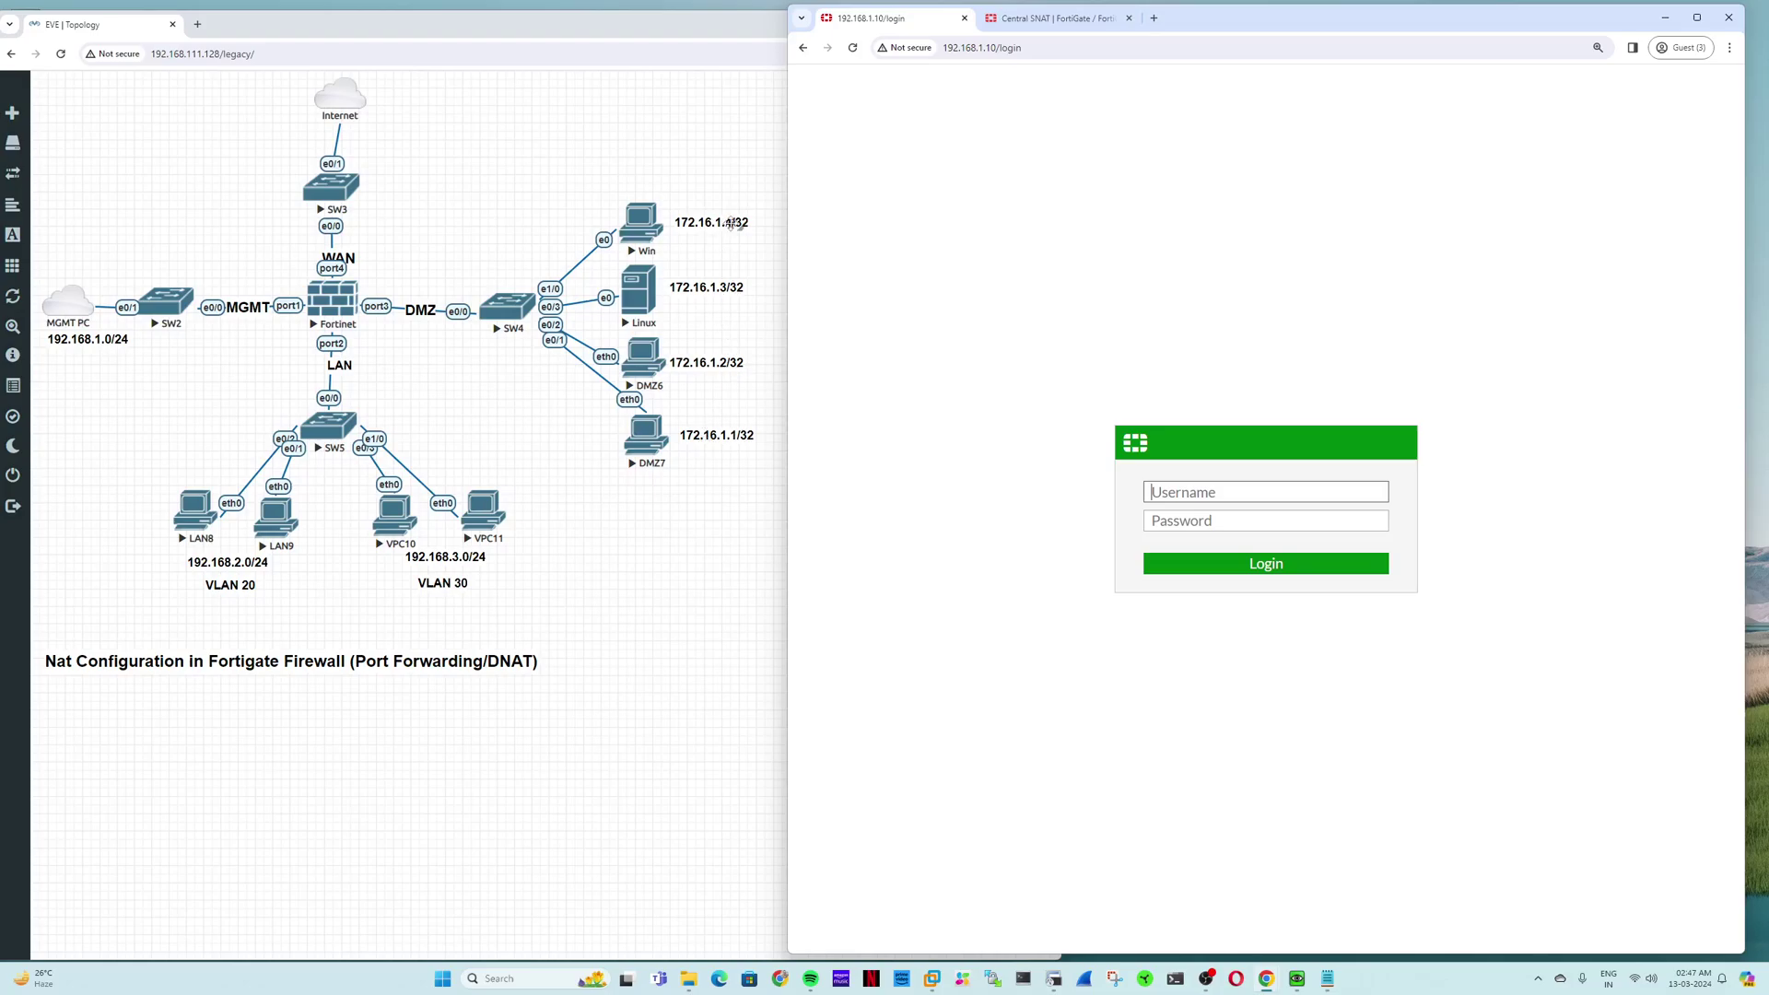
Step: Bring the EVE-NG port-forwarding lab topology window in front of the FortiGate login page
left_click(198, 76)
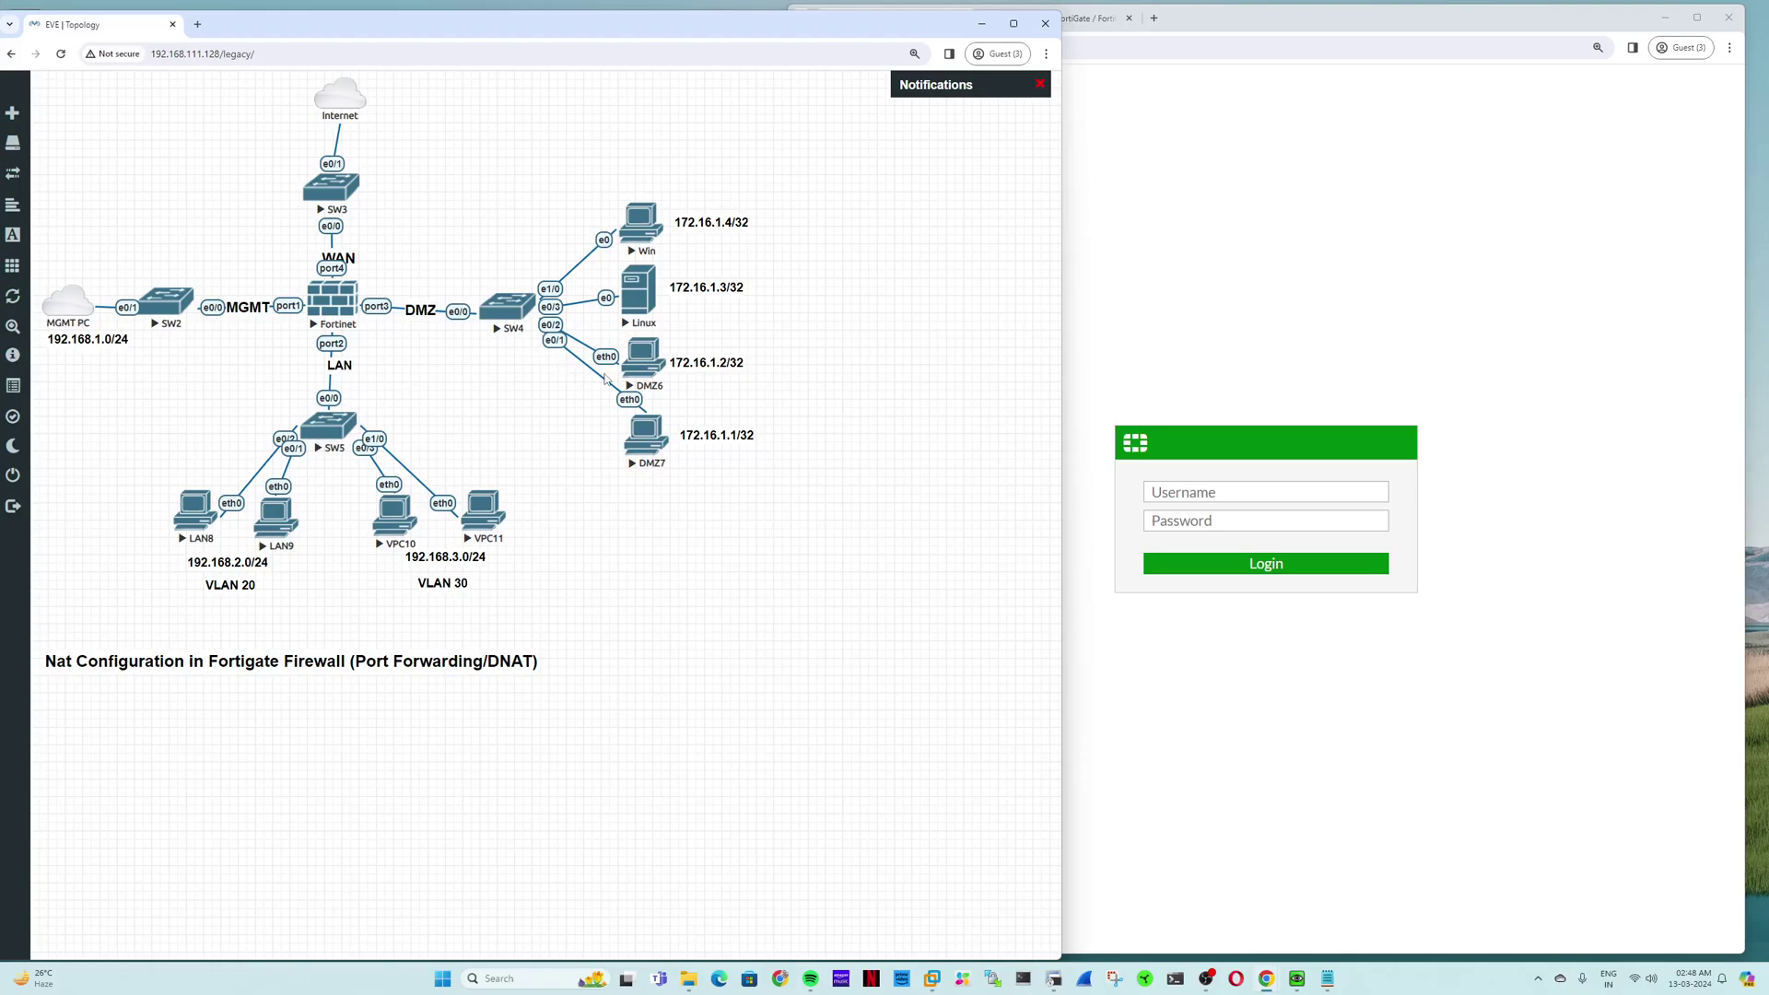
Step: Sign in to the FortiGate as admin with the account password, retrying after the first attempt
left_click(1265, 496)
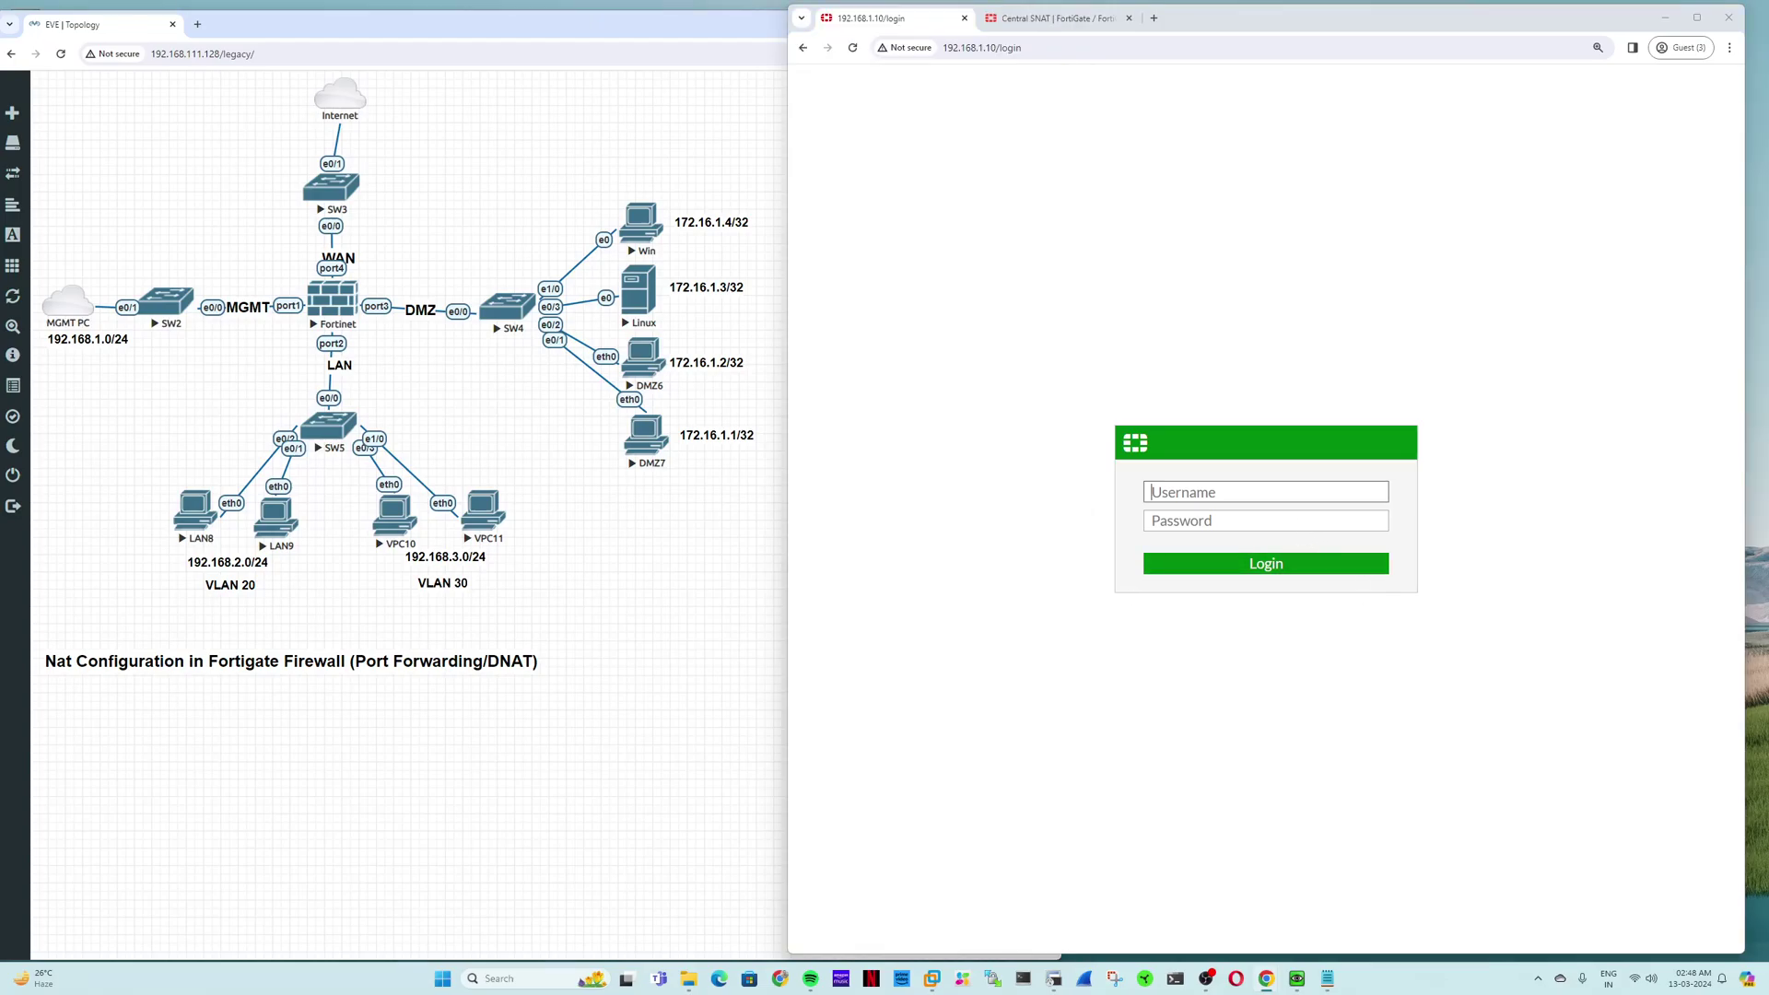
type("admin")
key("Tab")
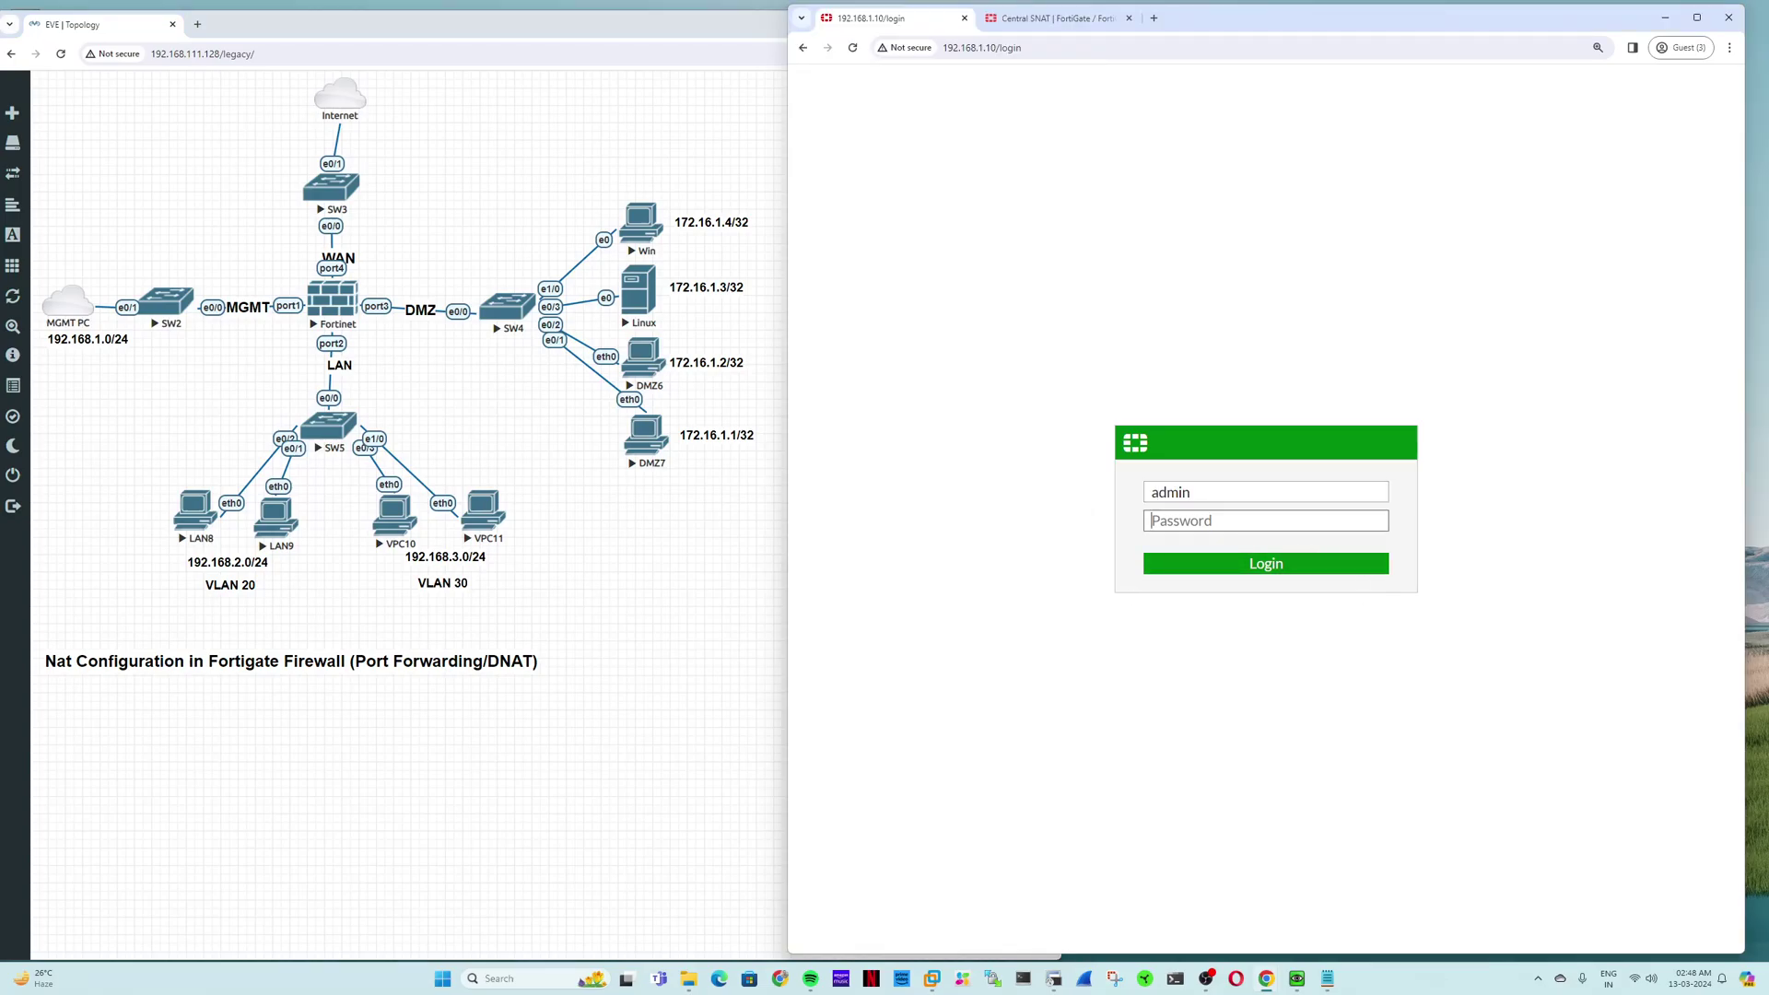
type("•••••••••")
key("Return")
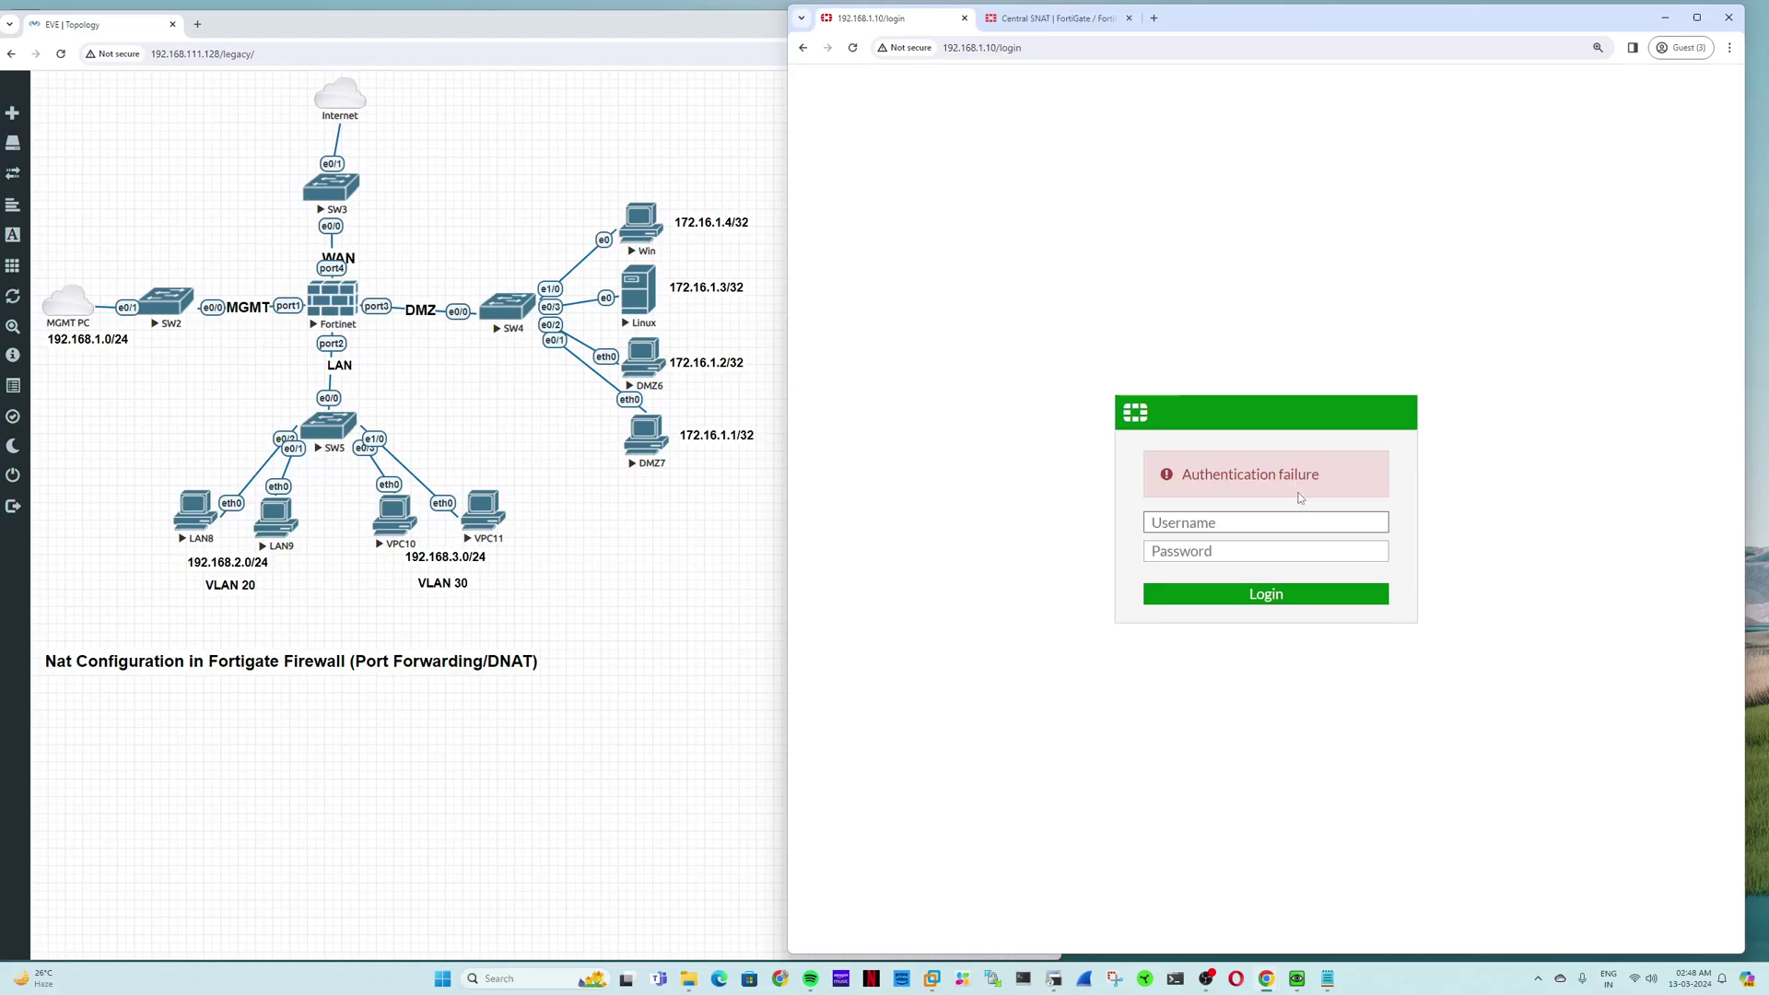
type("admin")
key("Tab")
type("•••••")
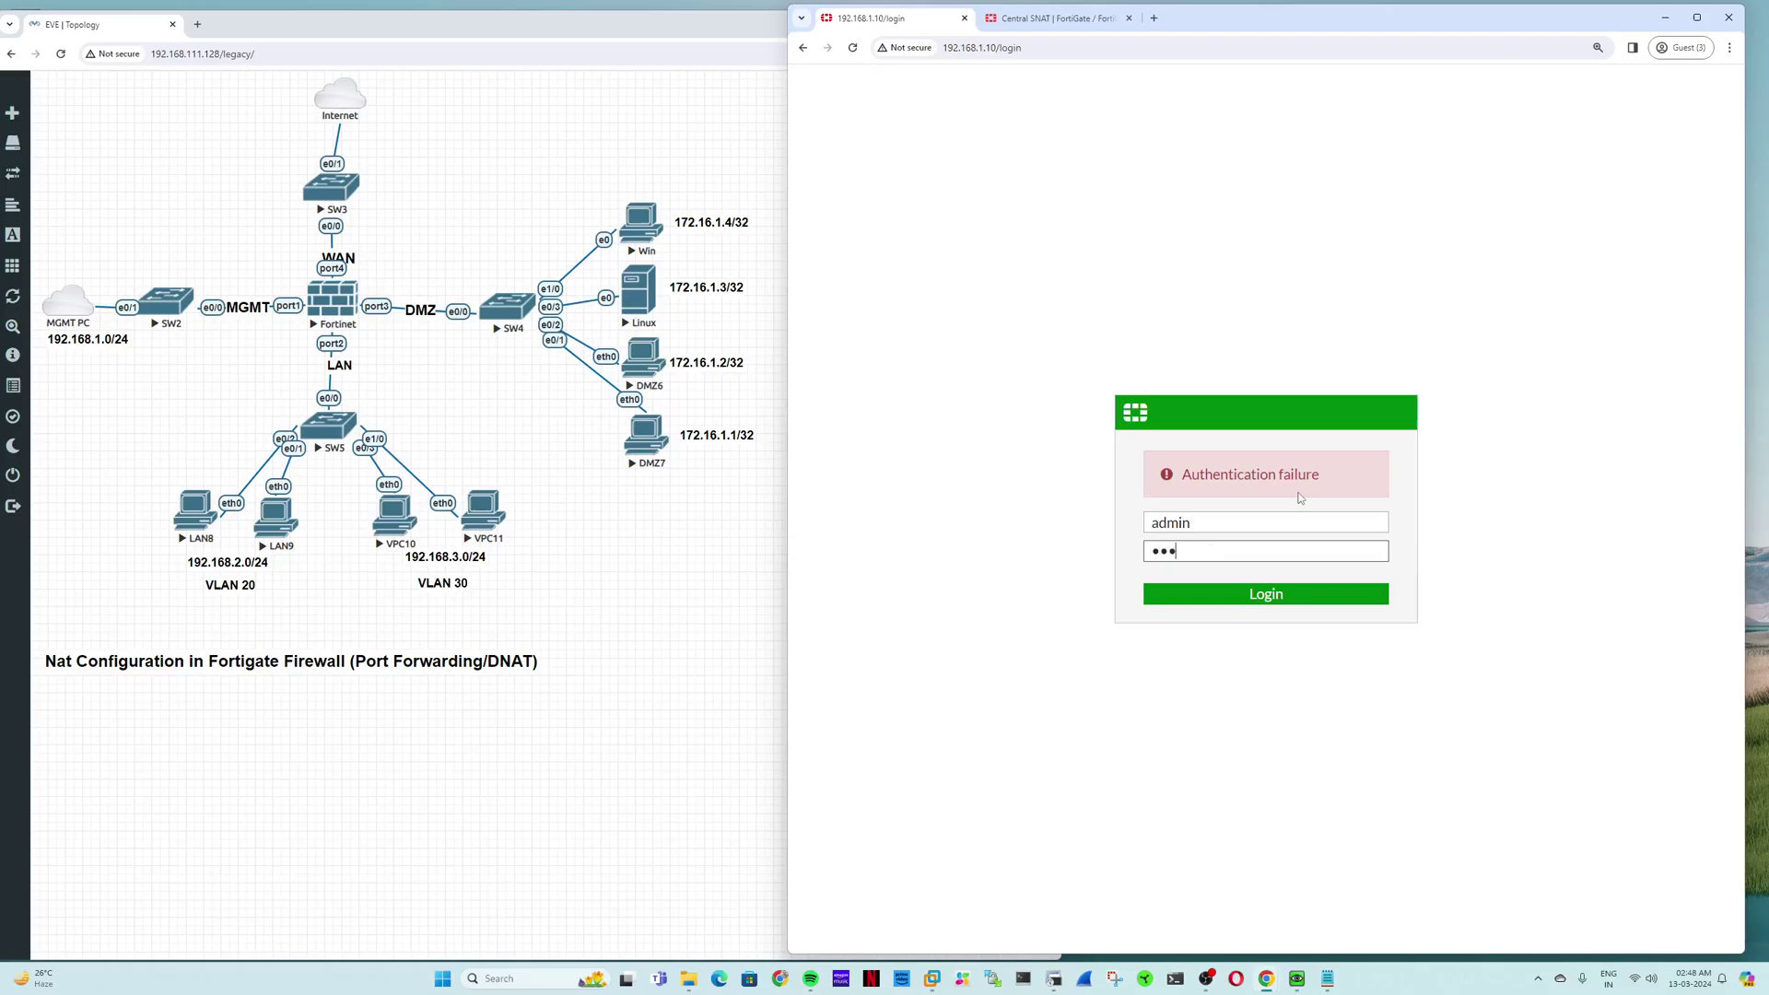
type("••••")
key("Return")
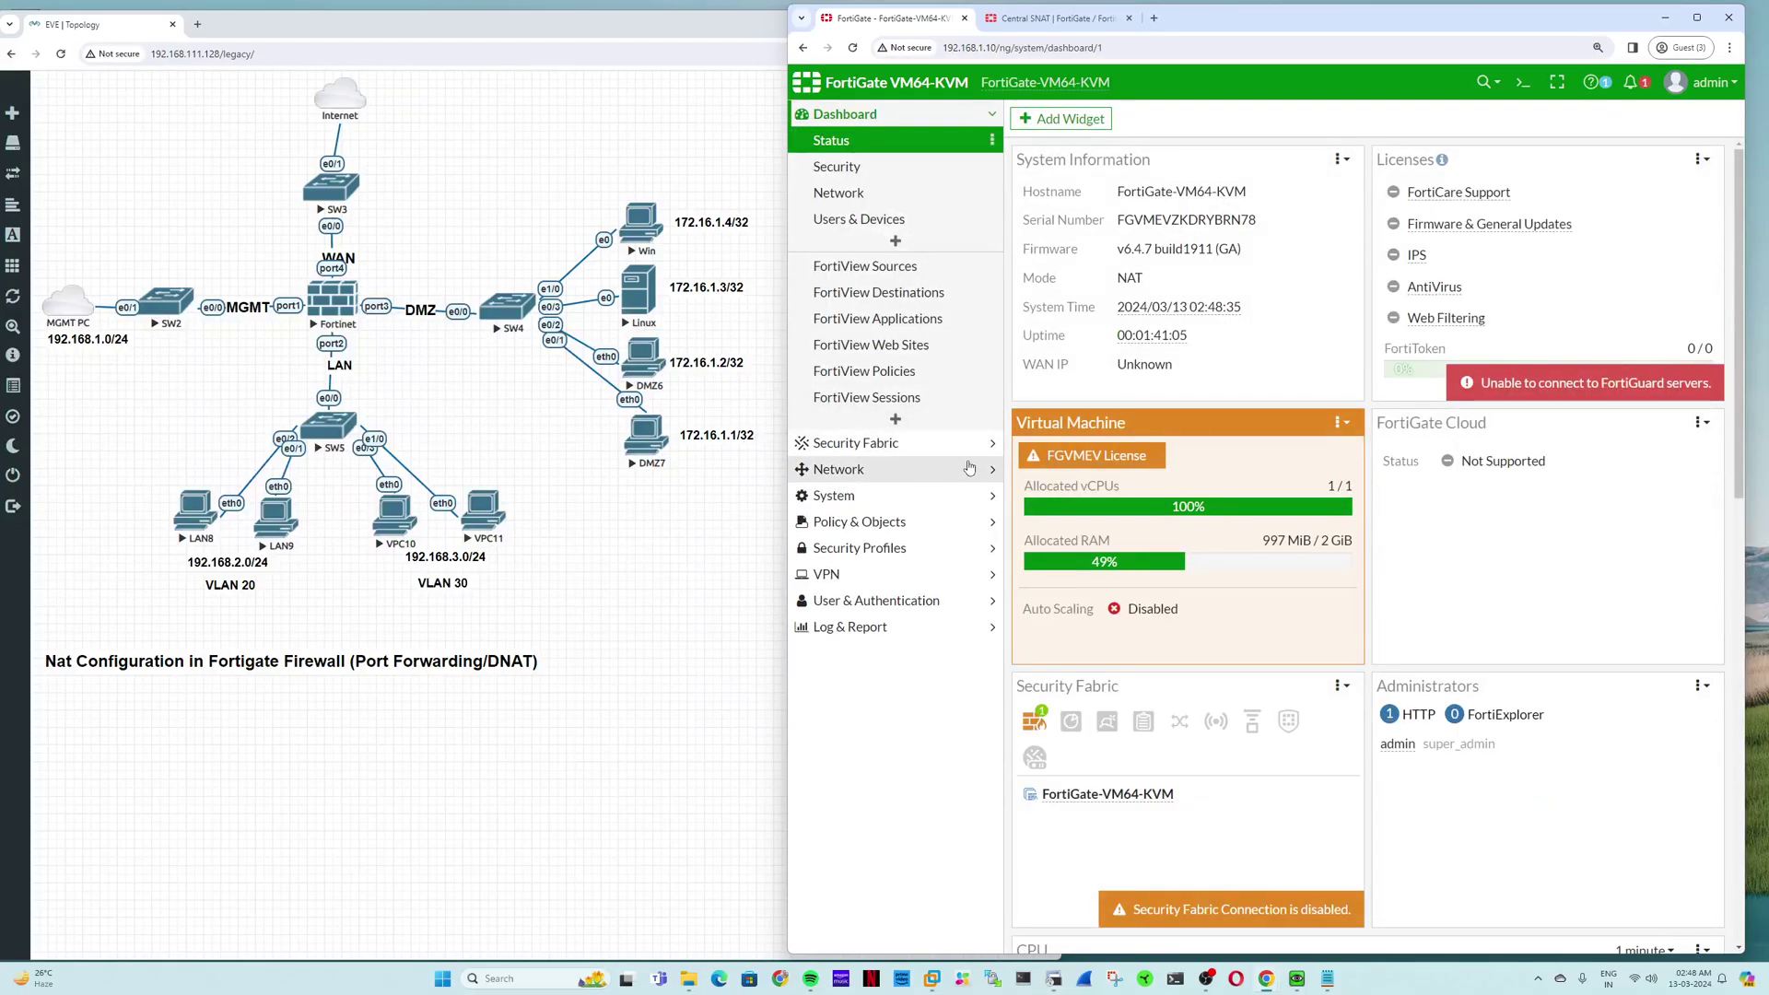
Step: Open Policy & Objects > Firewall Policy, close the Central SNAT tab and narrow the window
left_click(908, 469)
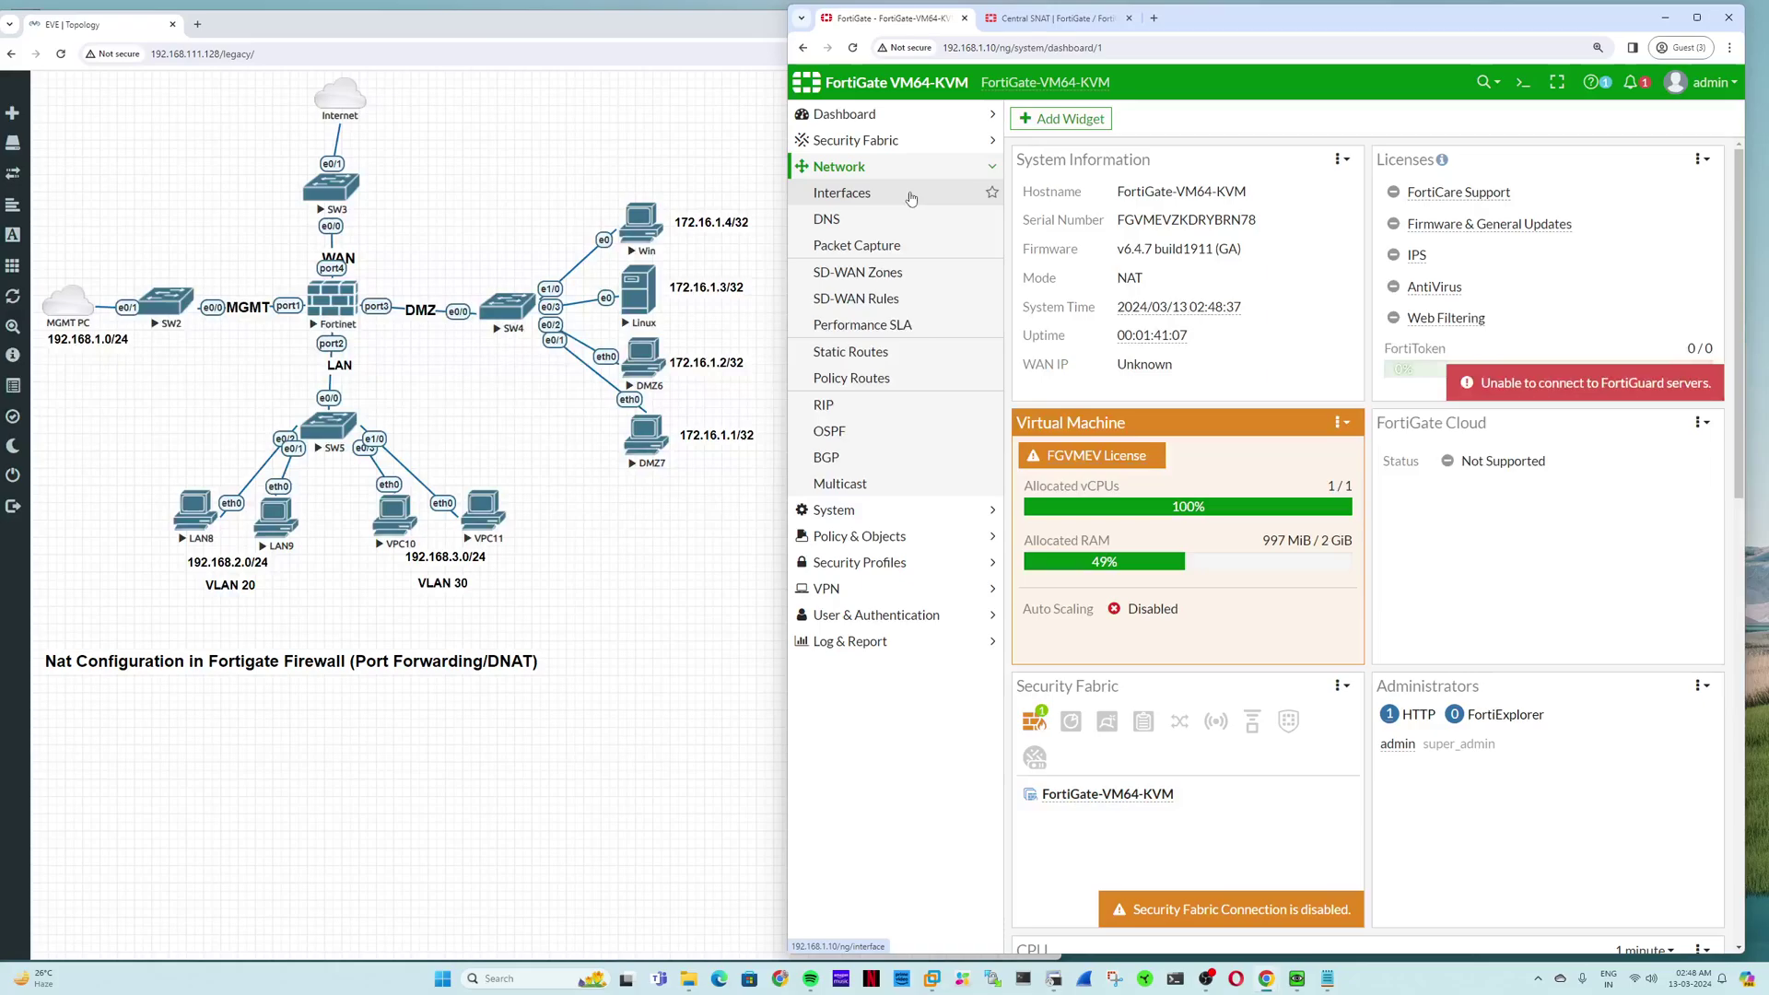
left_click(853, 537)
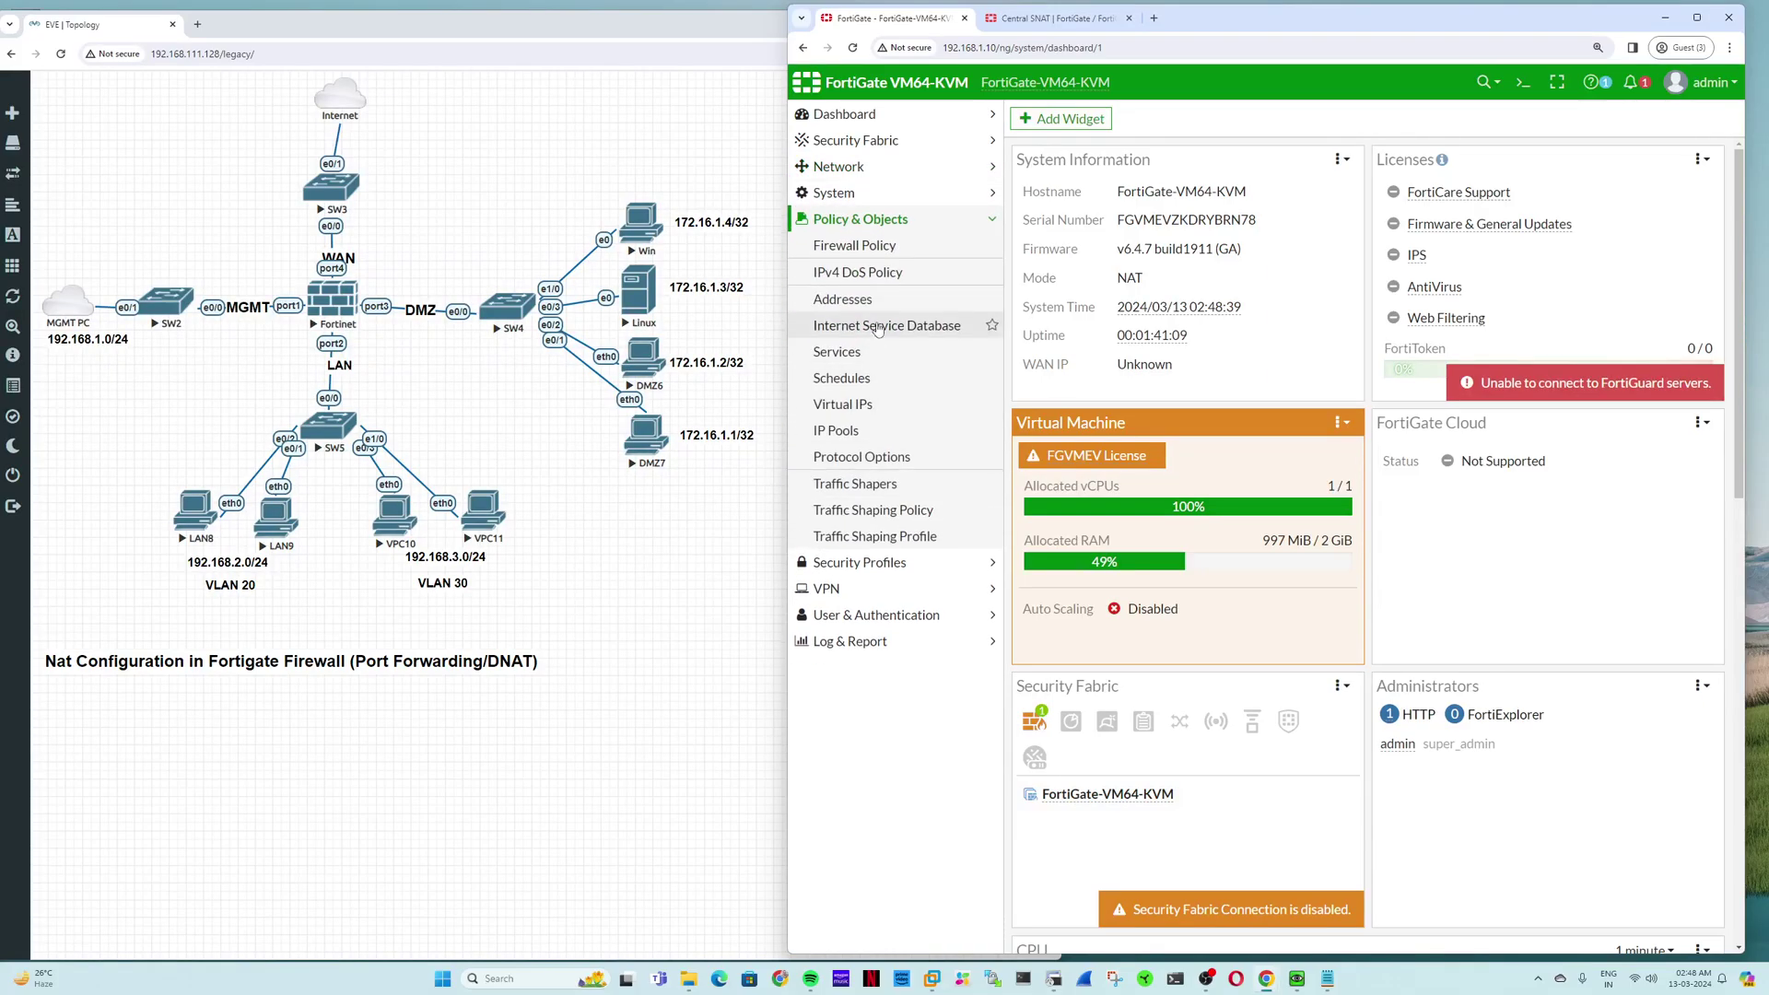
left_click(855, 245)
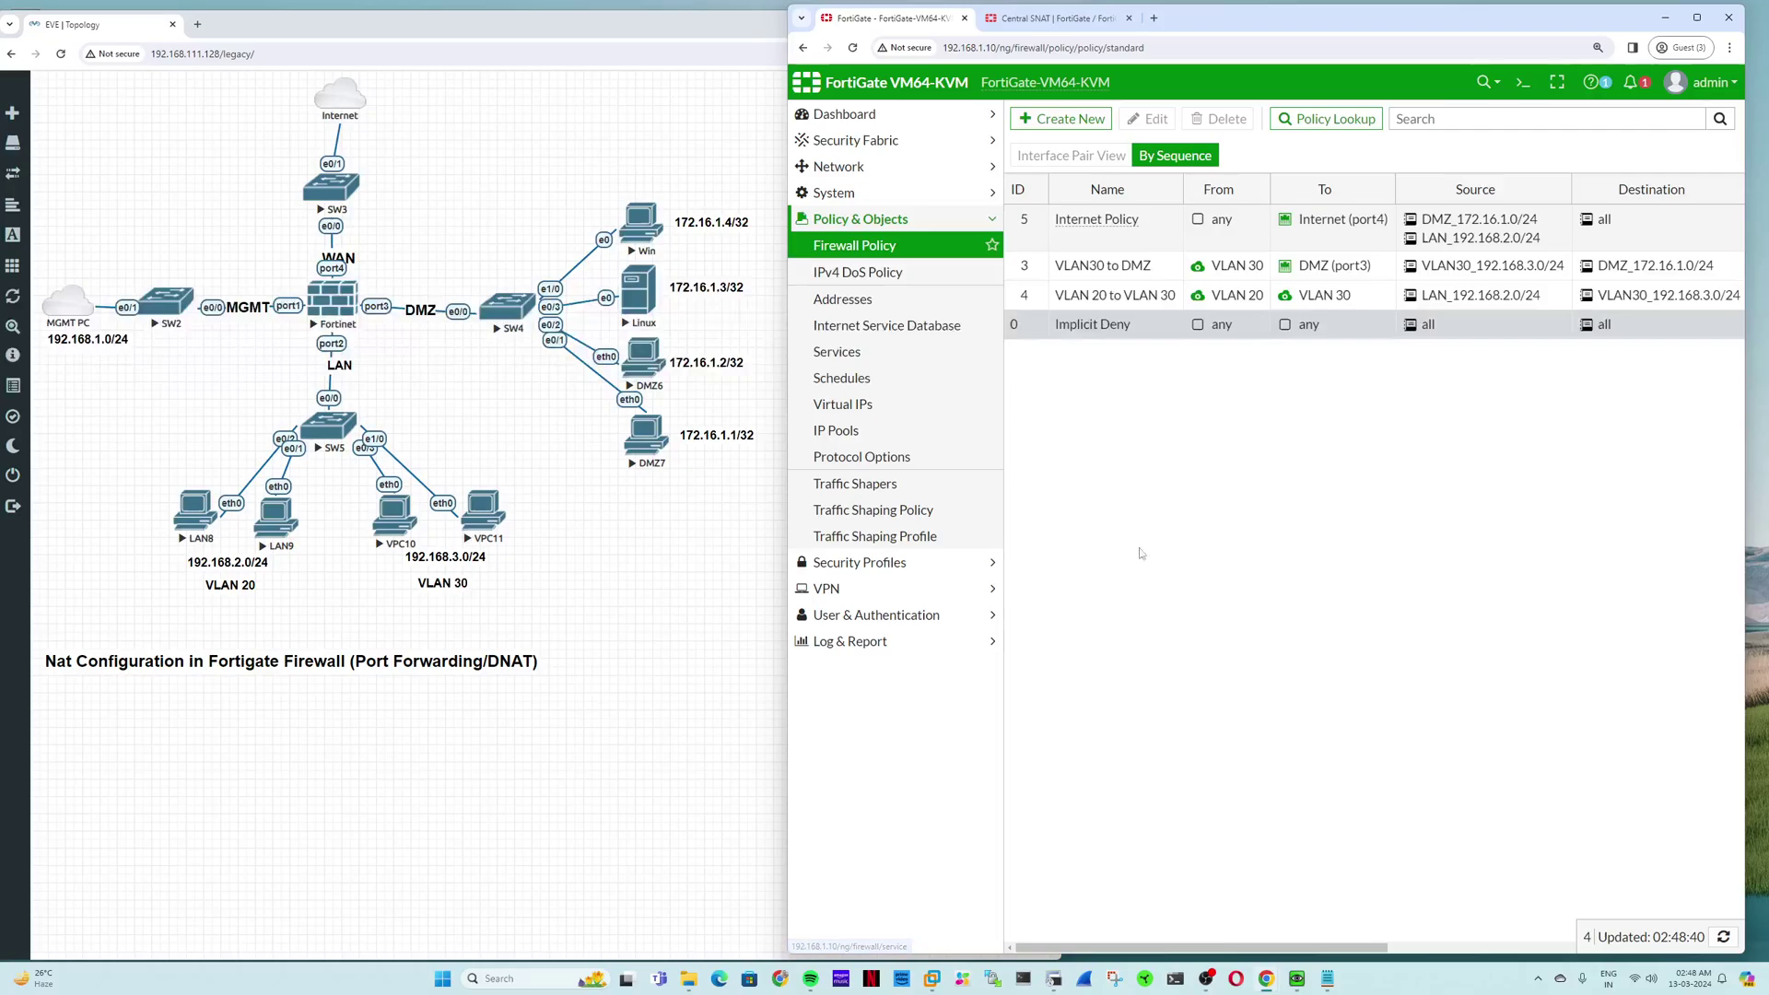
left_click(1130, 19)
left_click_drag(789, 55, 862, 55)
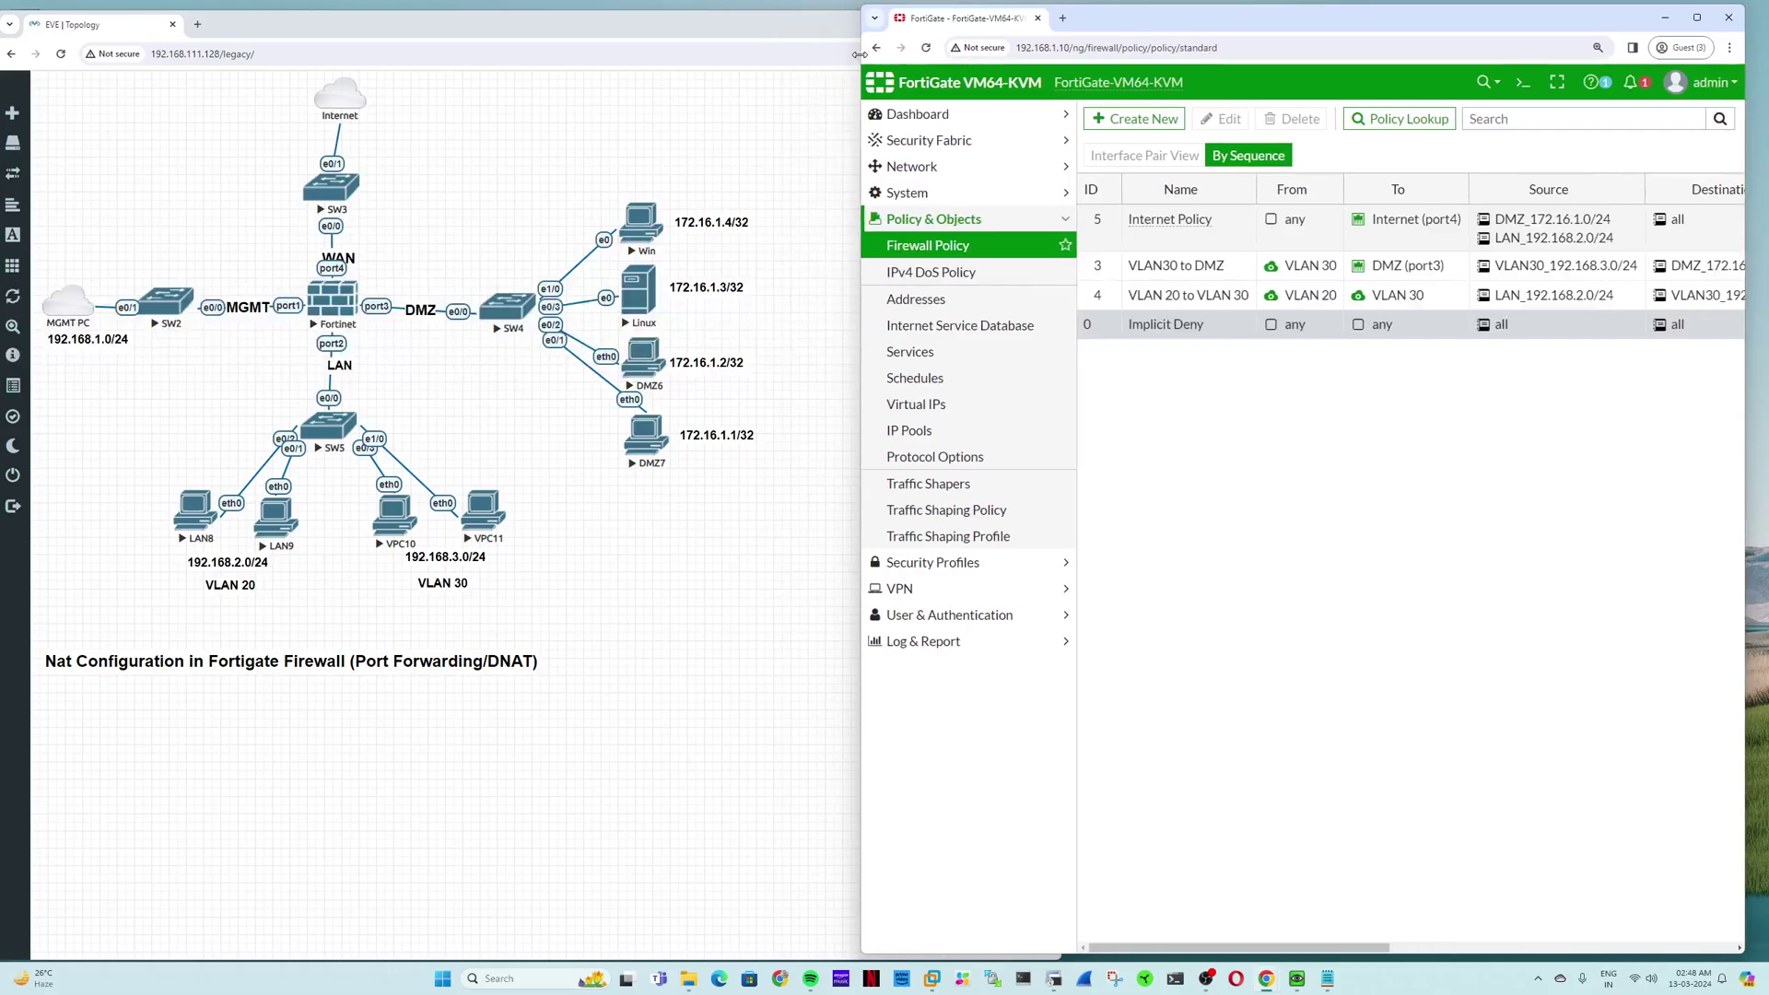
Step: Split a new blank Notepad tab into its own window, discard the old notes window, and place it lower
left_click(1325, 981)
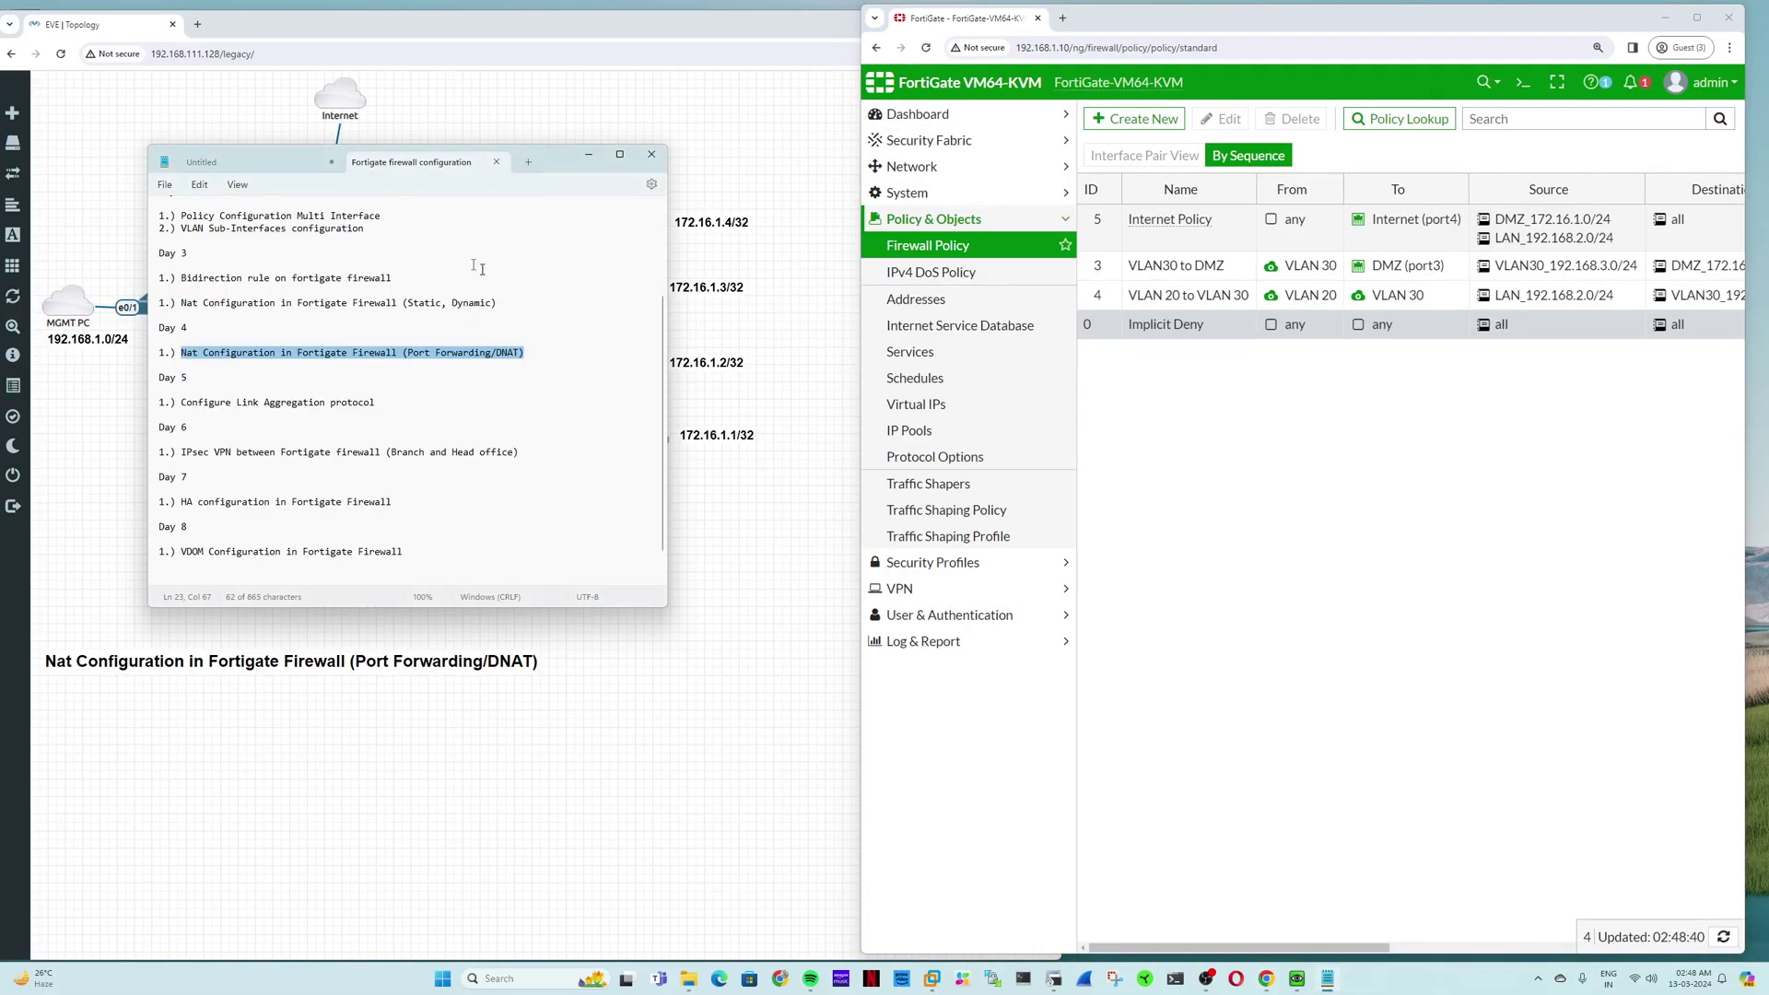
left_click(529, 164)
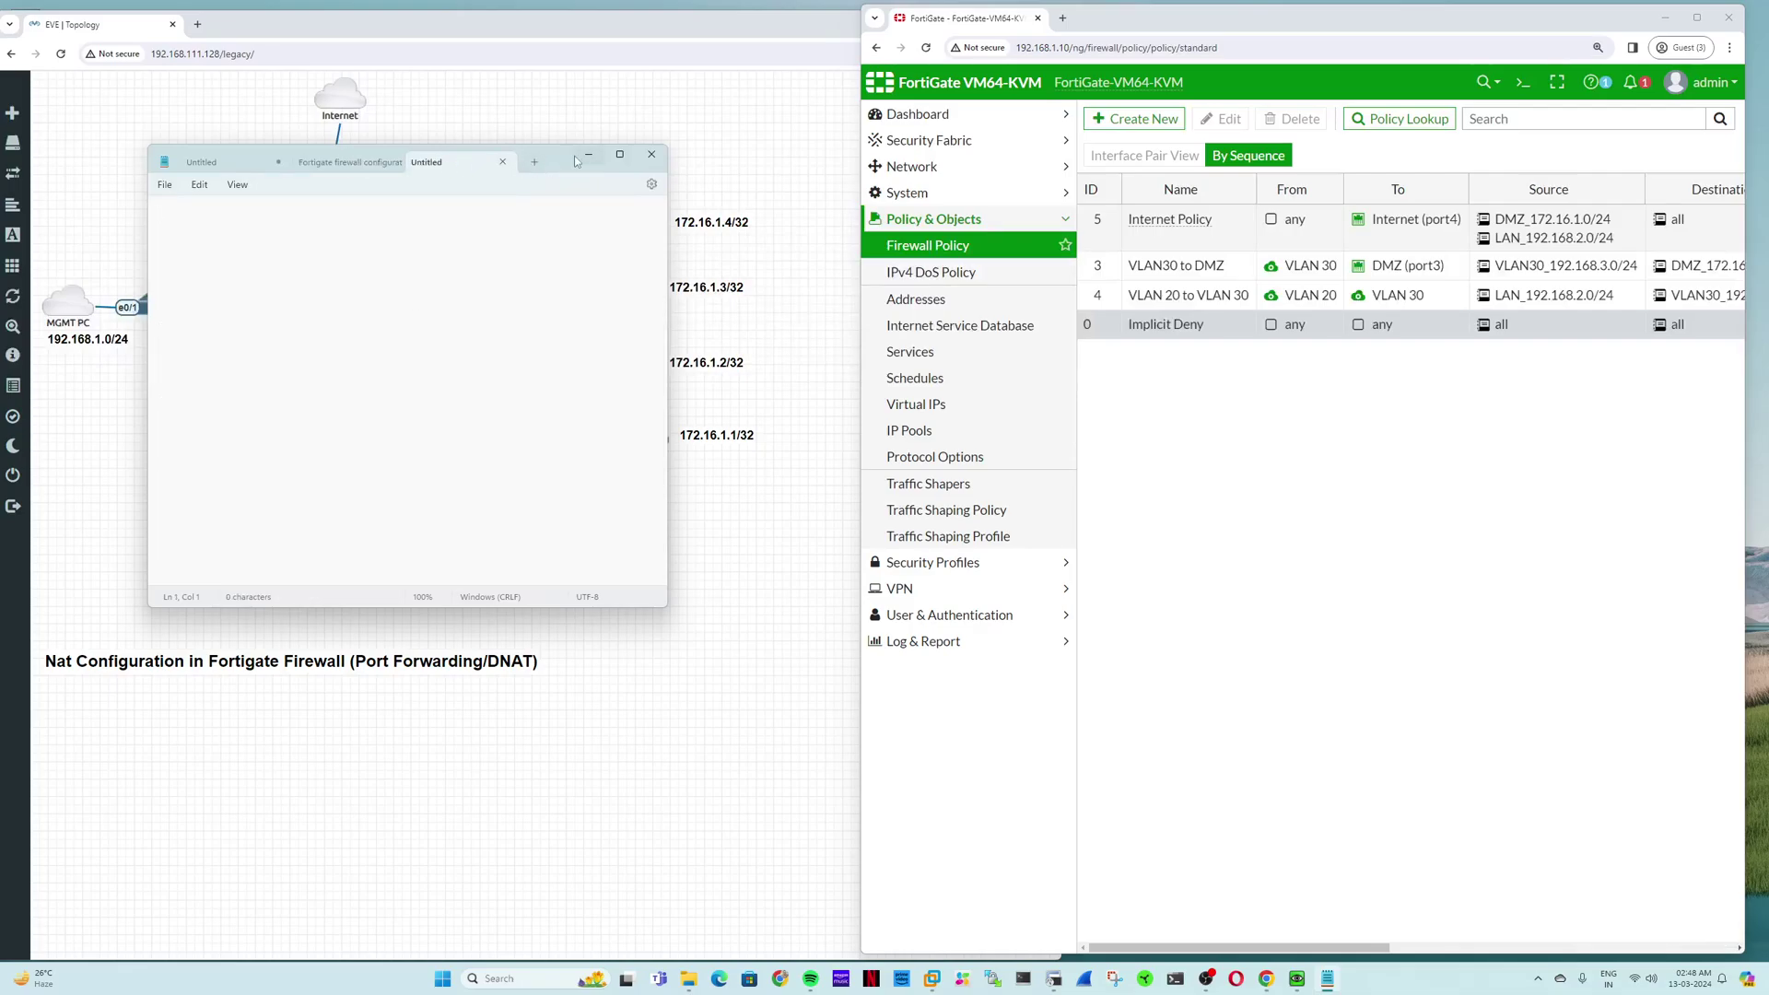
left_click_drag(433, 162, 865, 237)
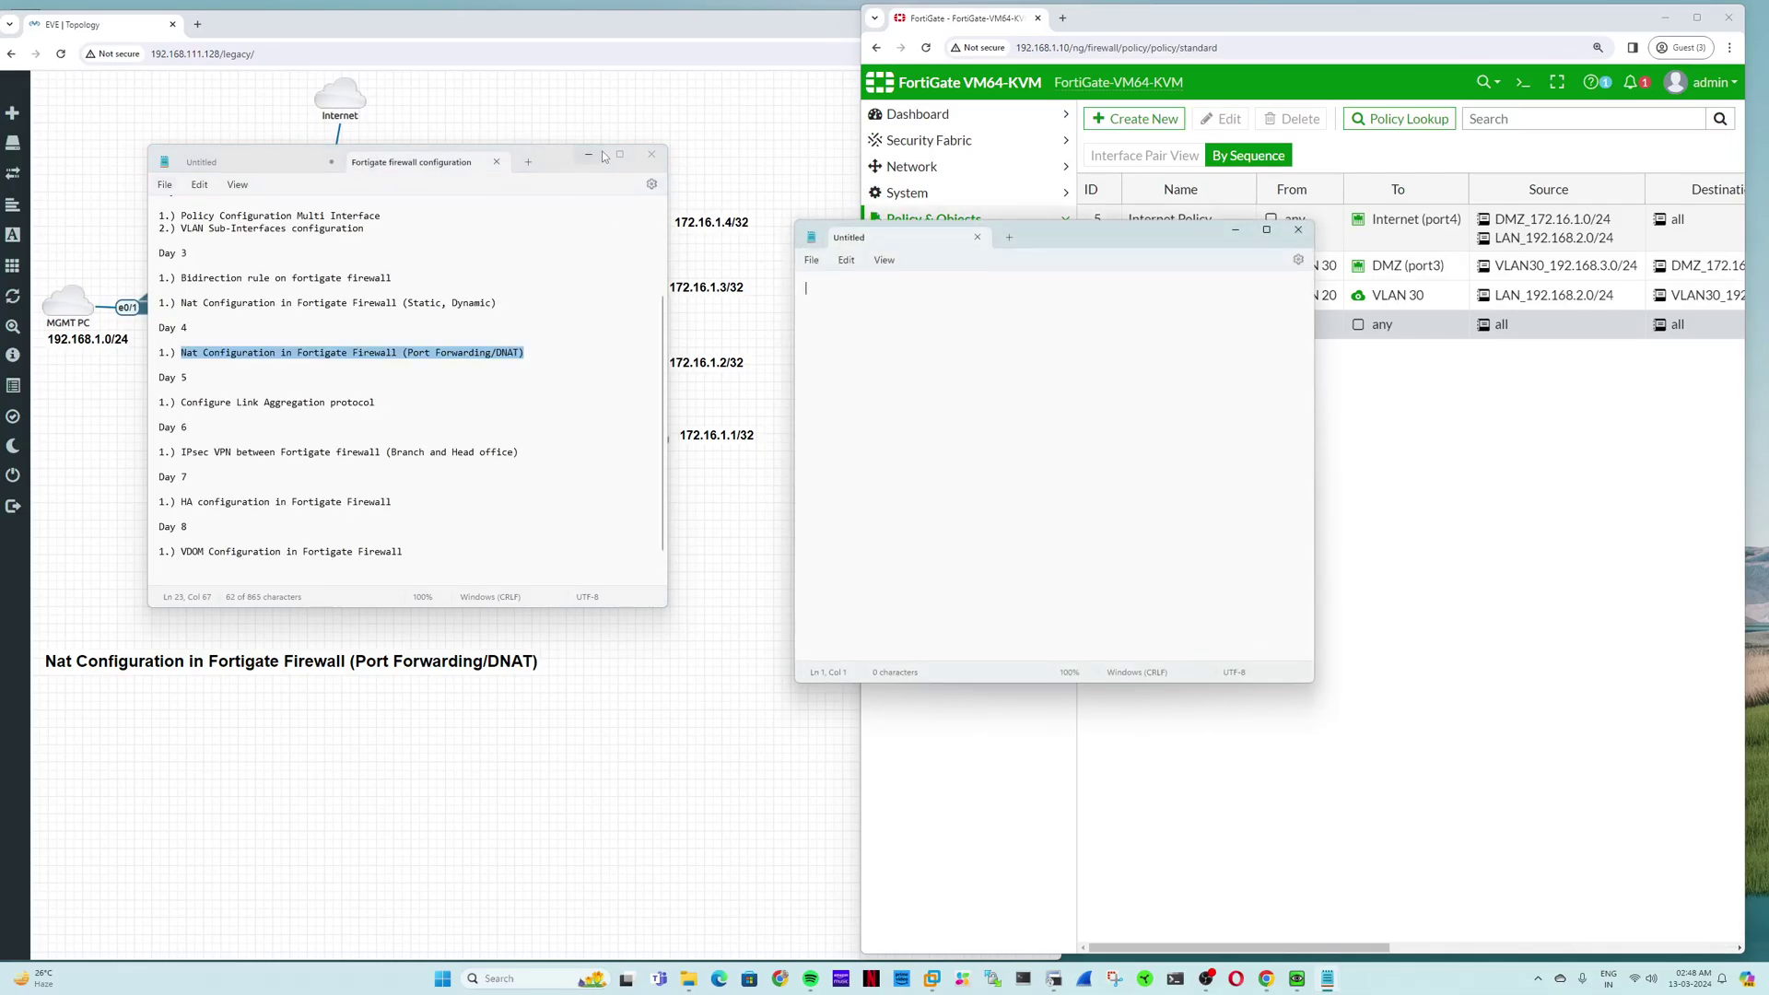
left_click(663, 163)
left_click(422, 412)
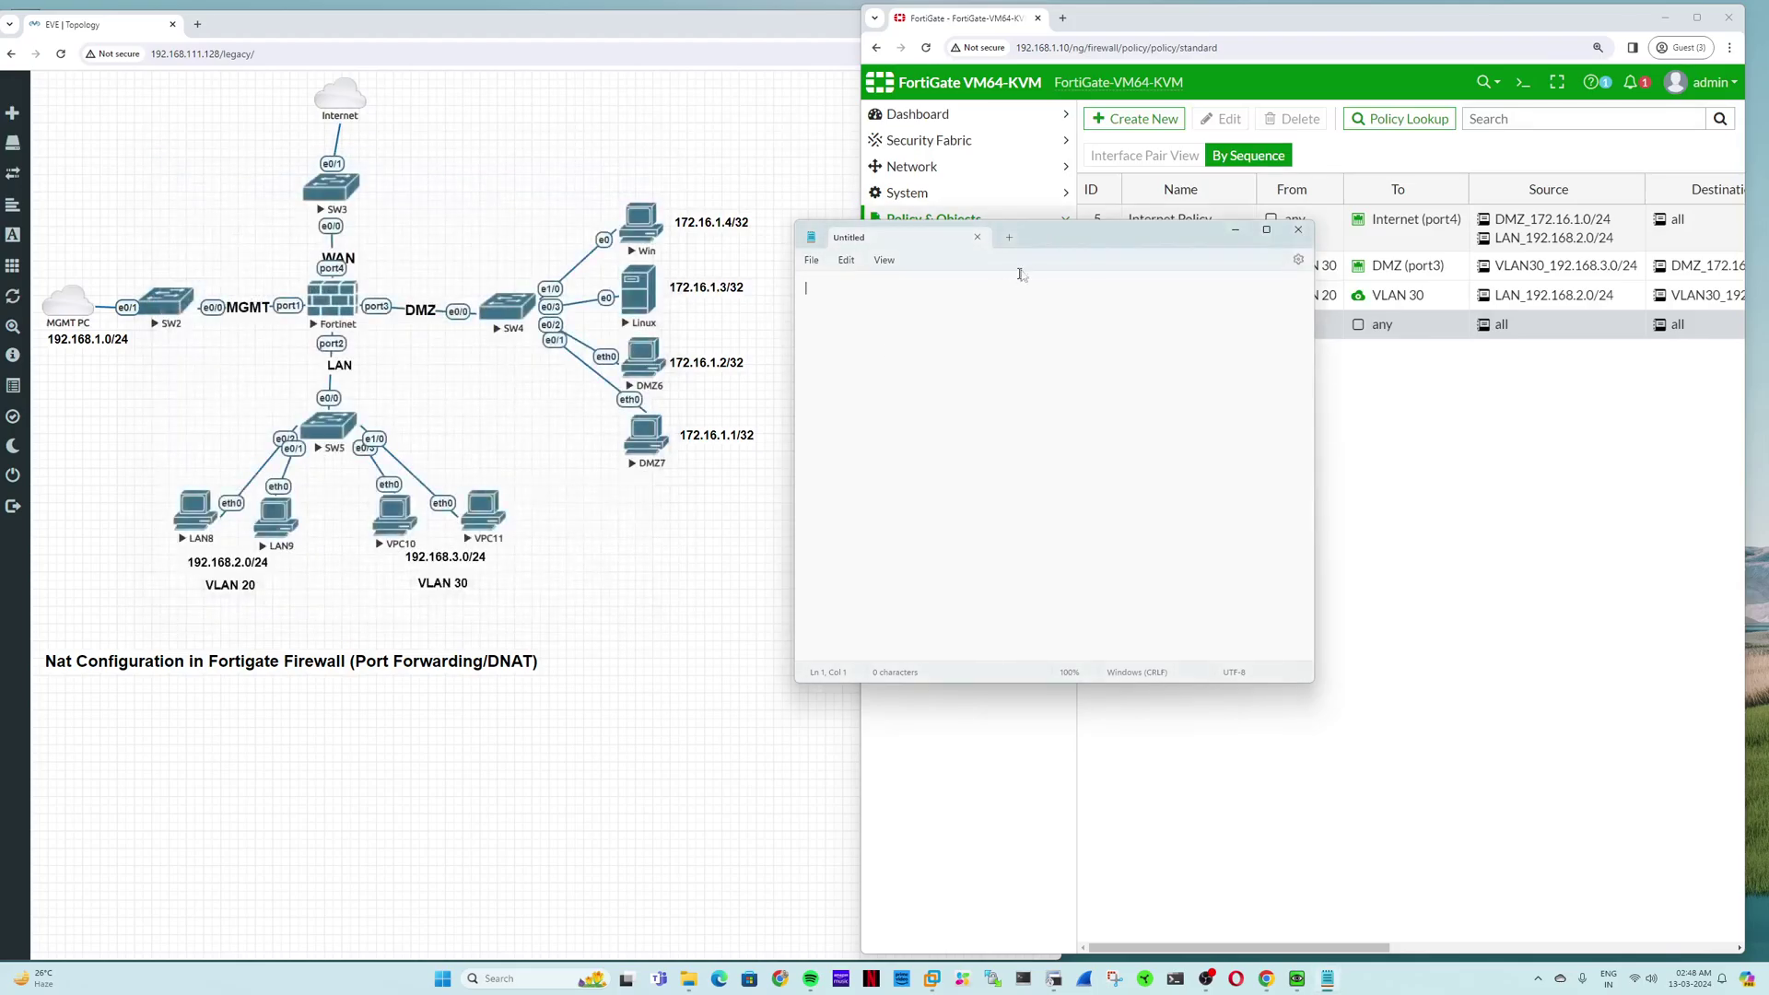
left_click_drag(1037, 235, 999, 485)
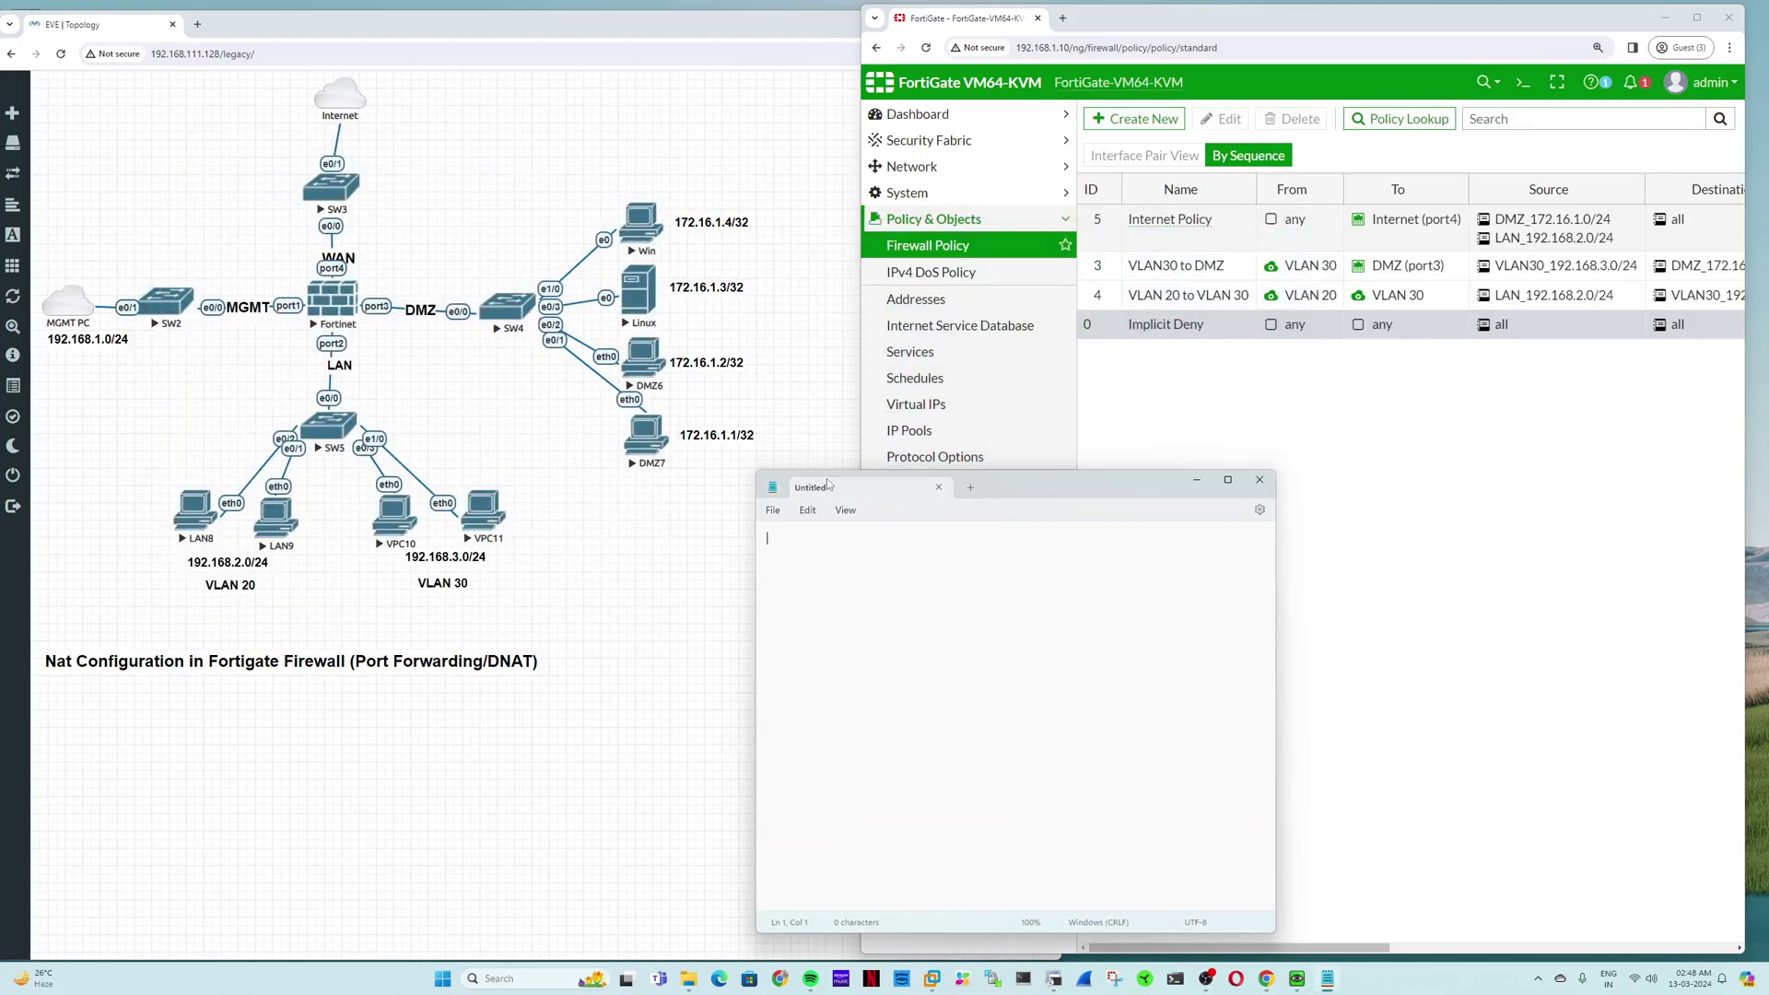
left_click_drag(827, 484, 825, 493)
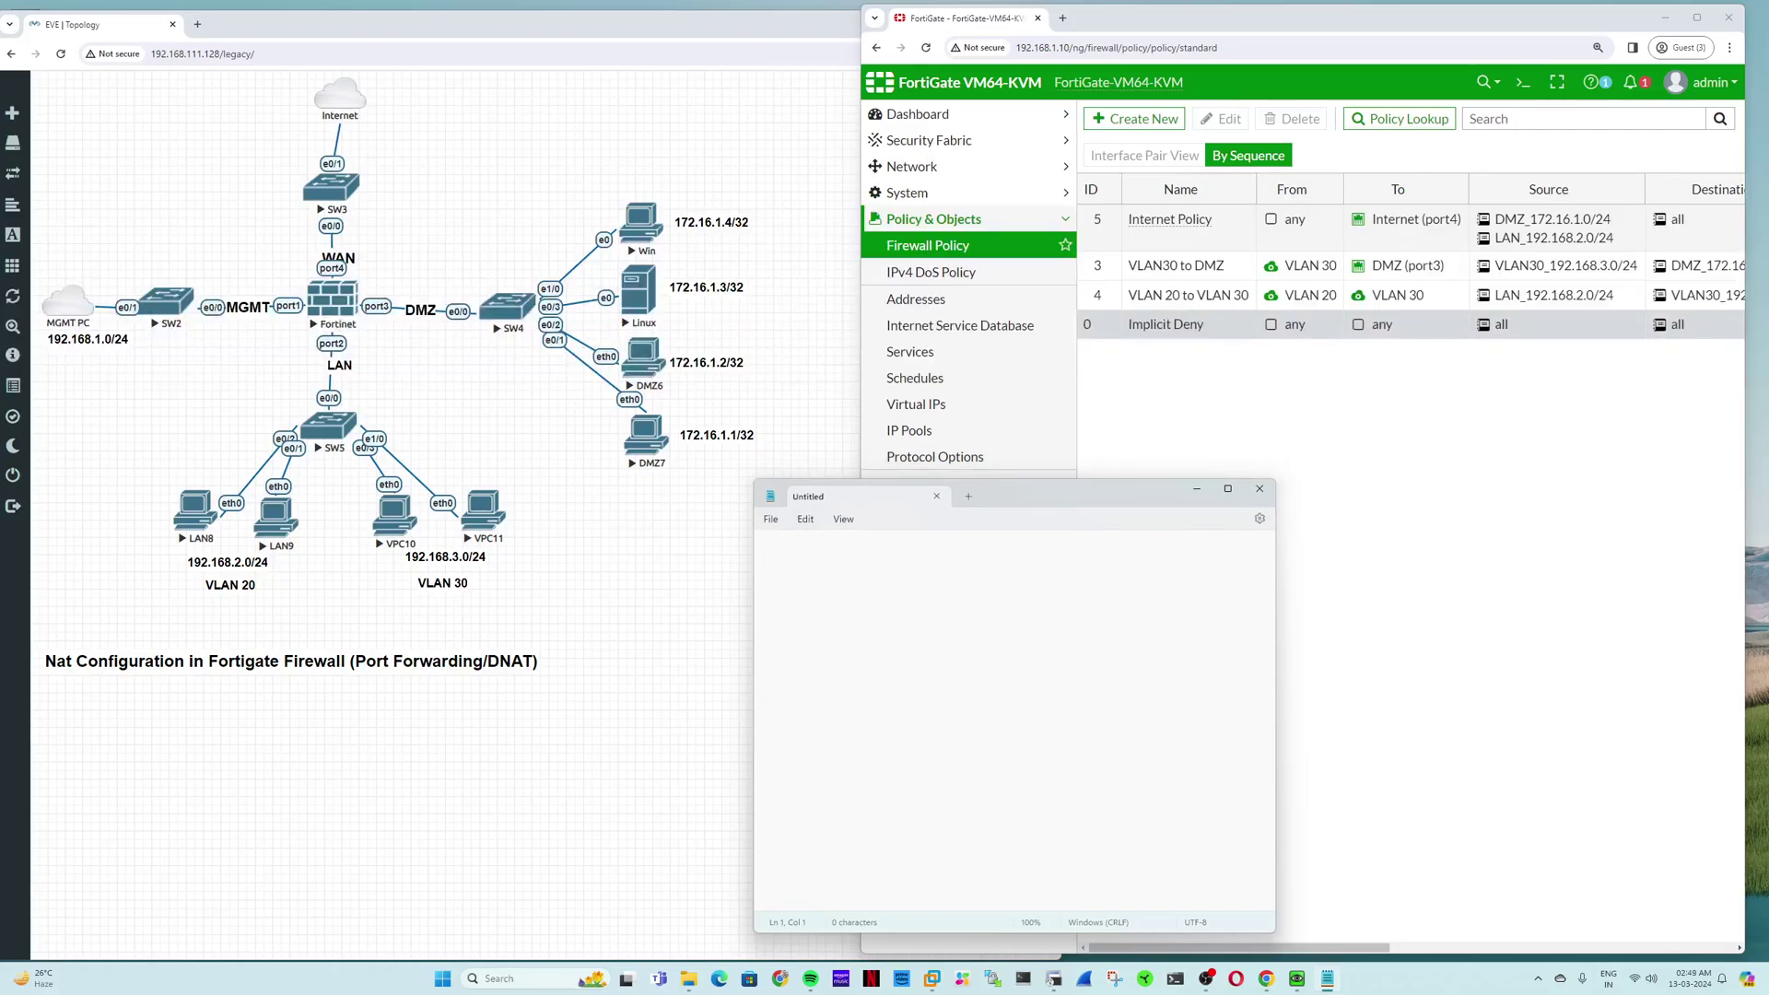
Step: Launch the Win node's VNC console, accept the security alert, and open Run from the guest Start menu
left_click(632, 237)
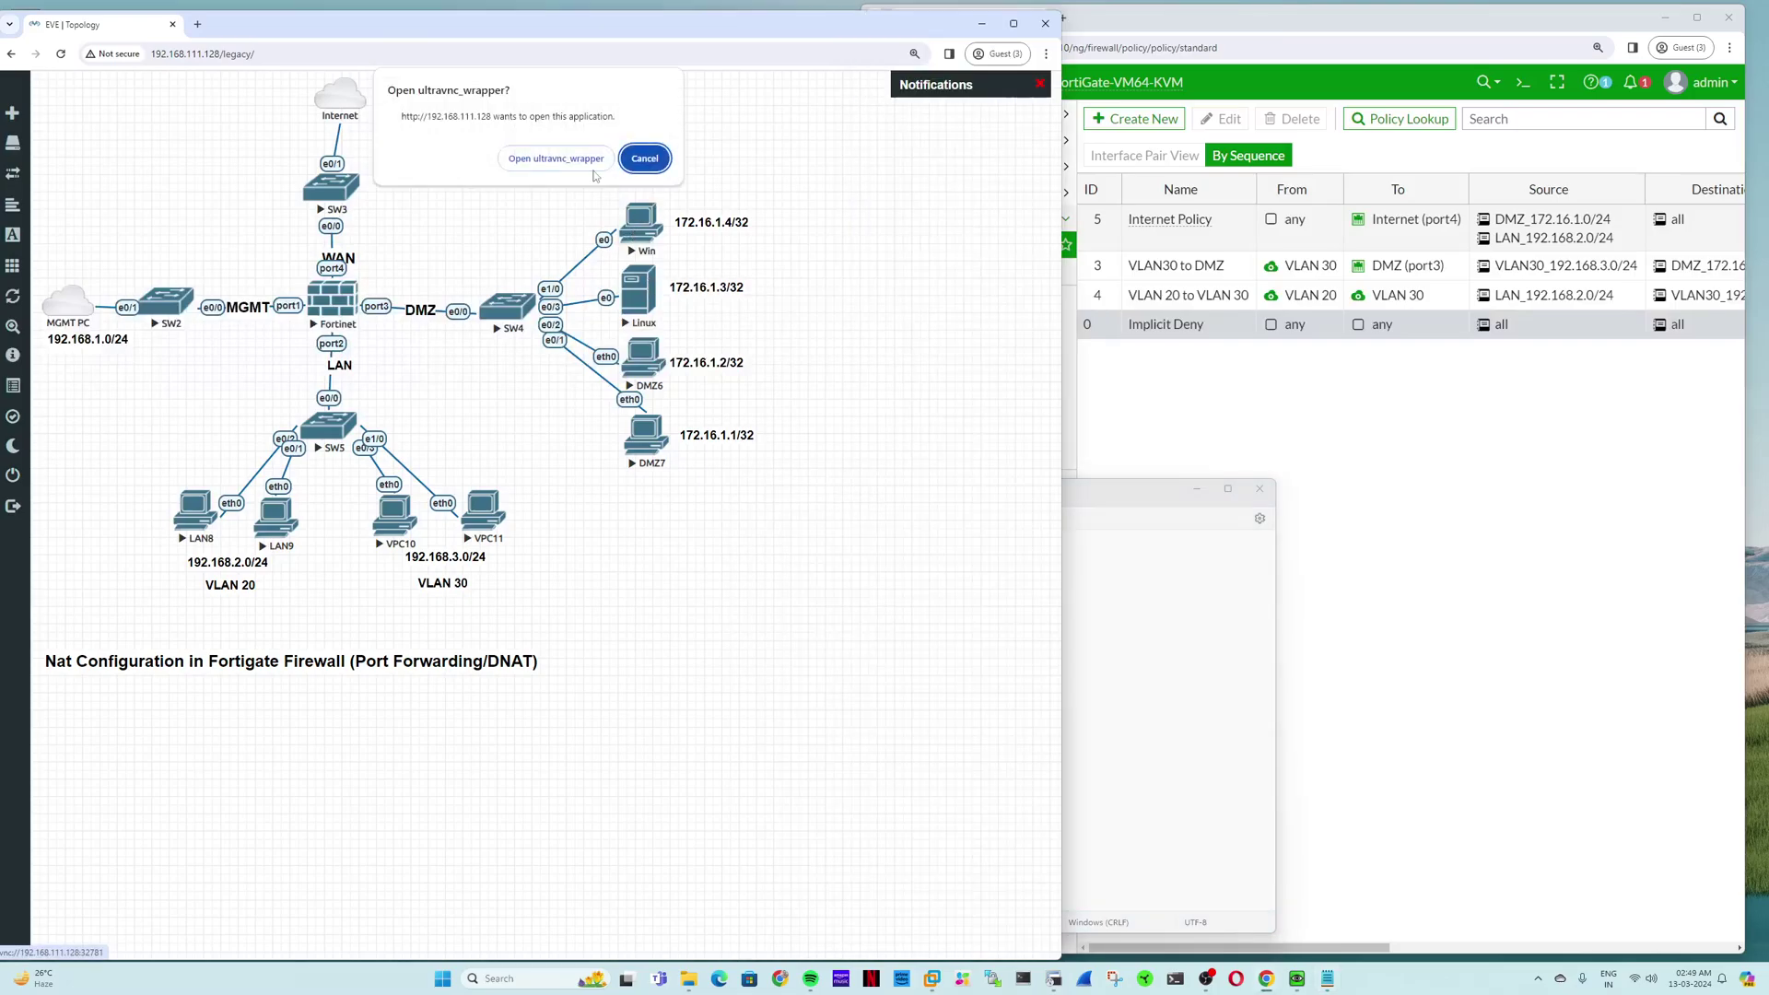
left_click(582, 159)
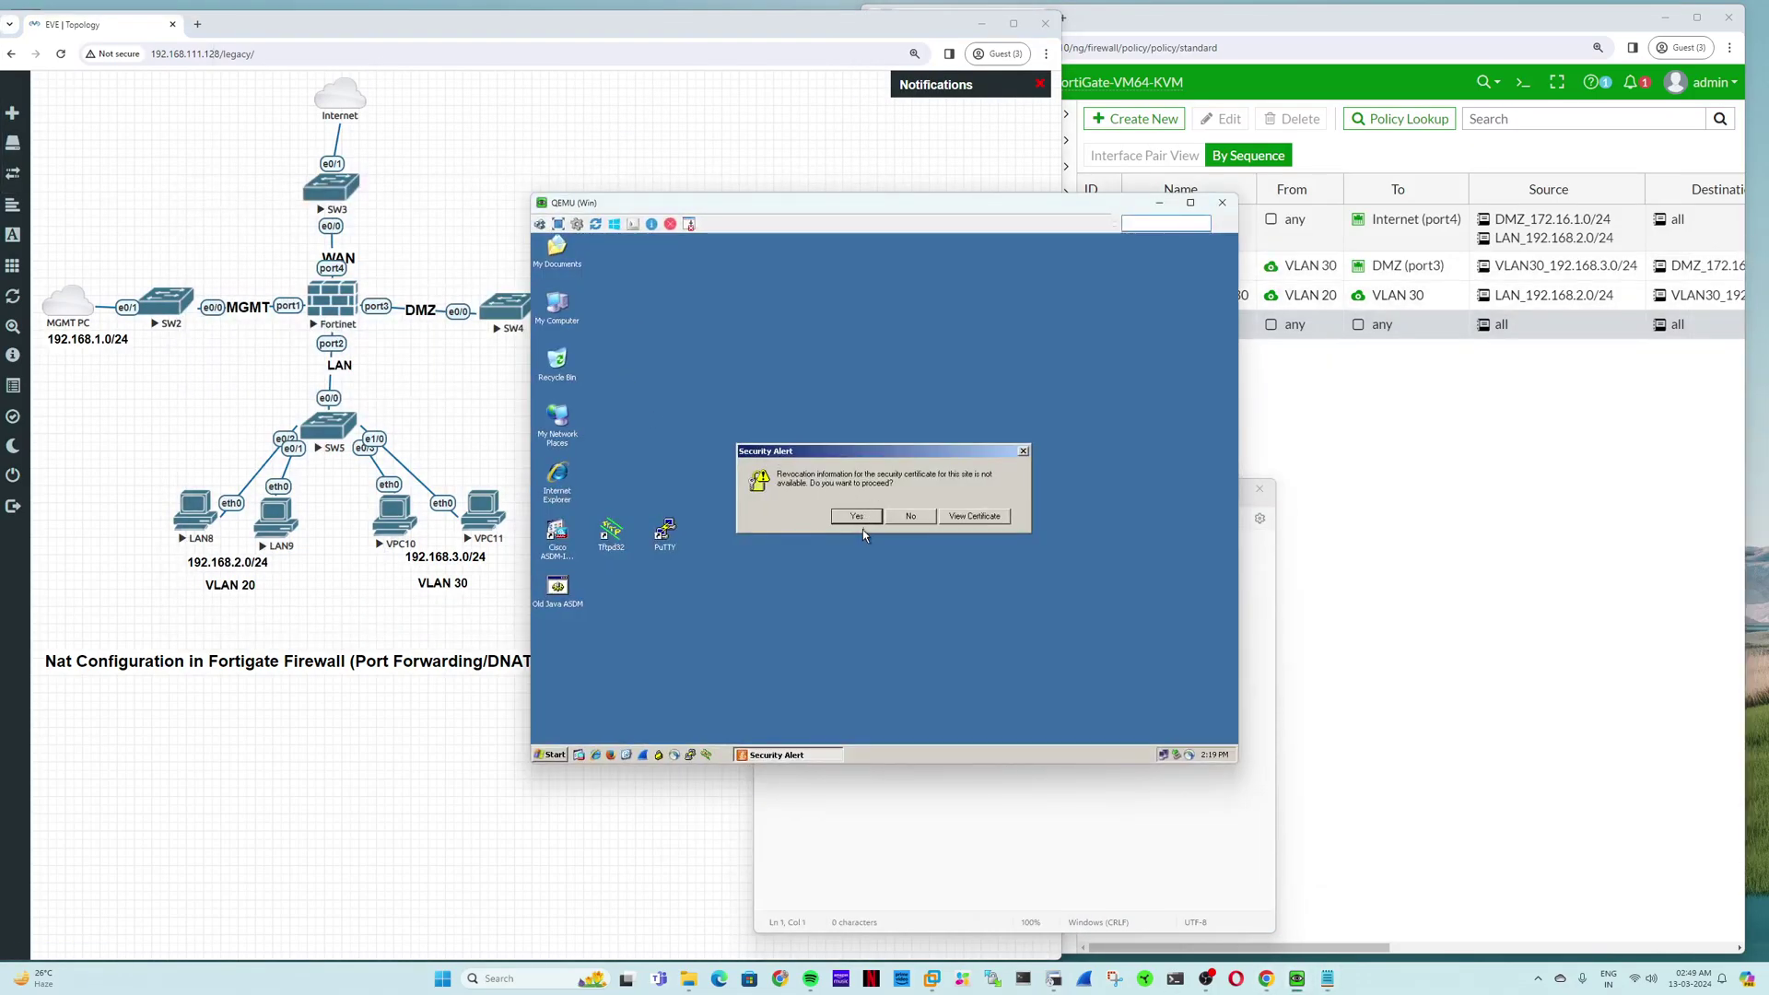
left_click(862, 518)
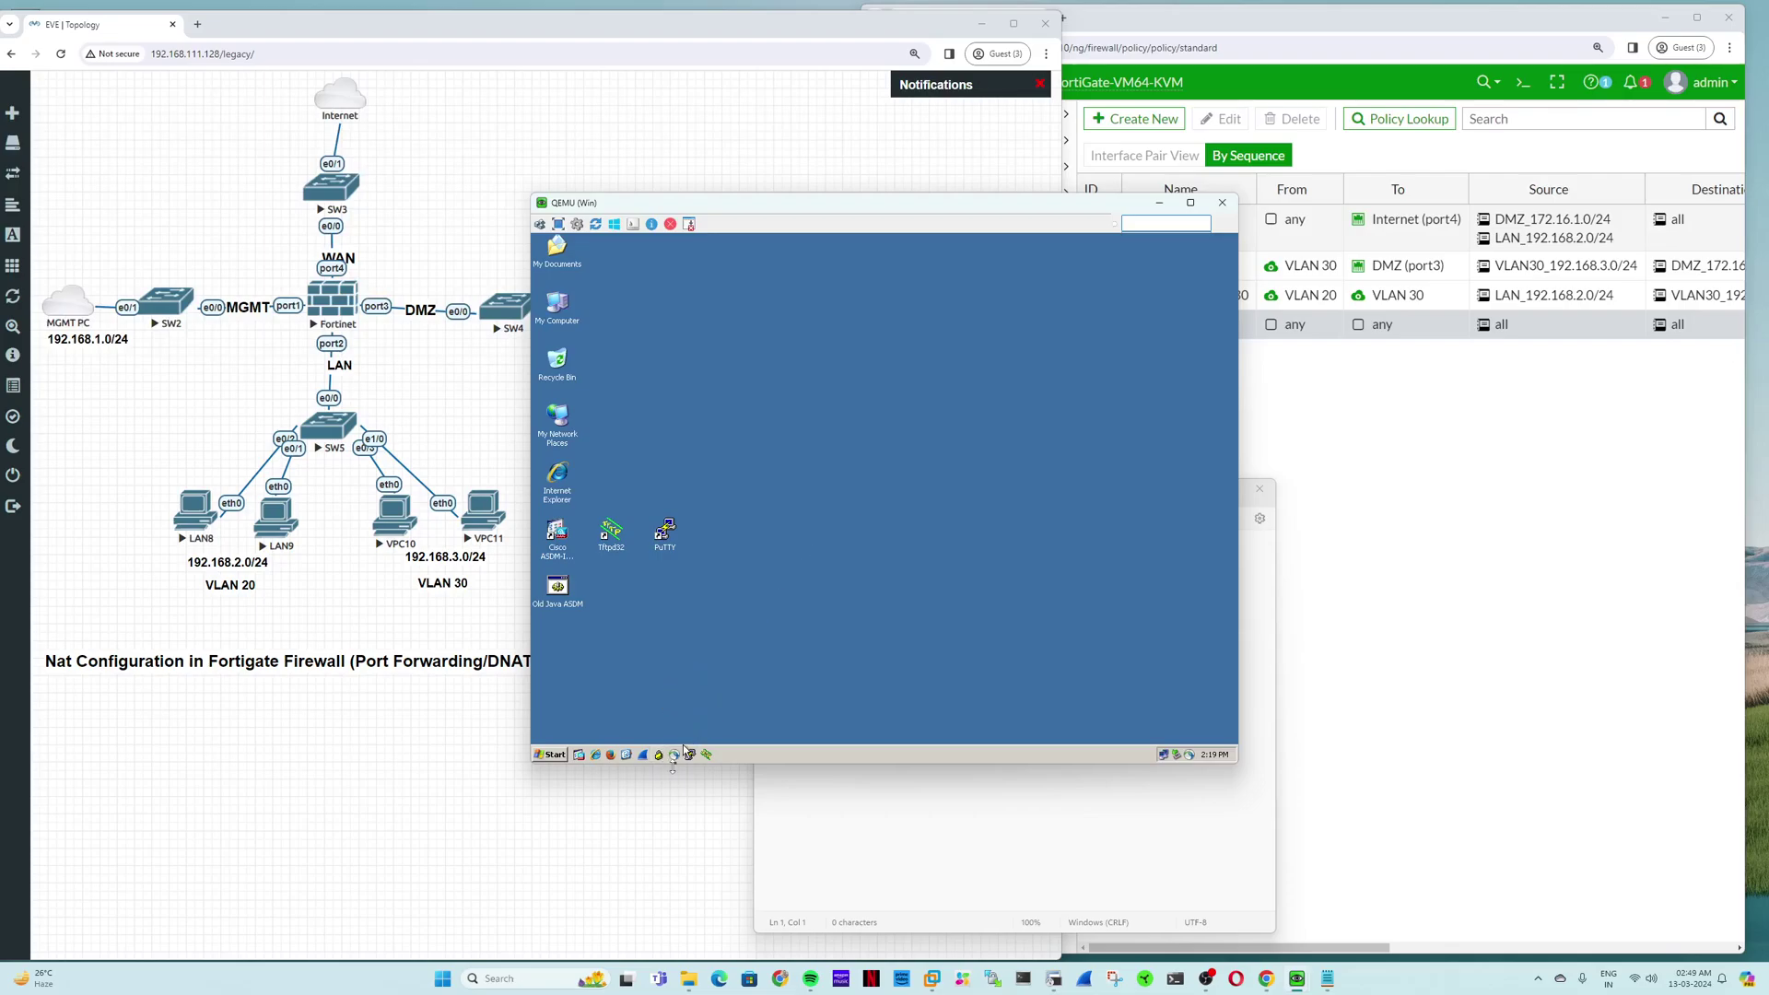
left_click(555, 755)
left_click(555, 756)
left_click(555, 755)
left_click(590, 698)
Step: Run cmd and start telnet, then close the telnet and Win node console windows
type("cmd")
key("Return")
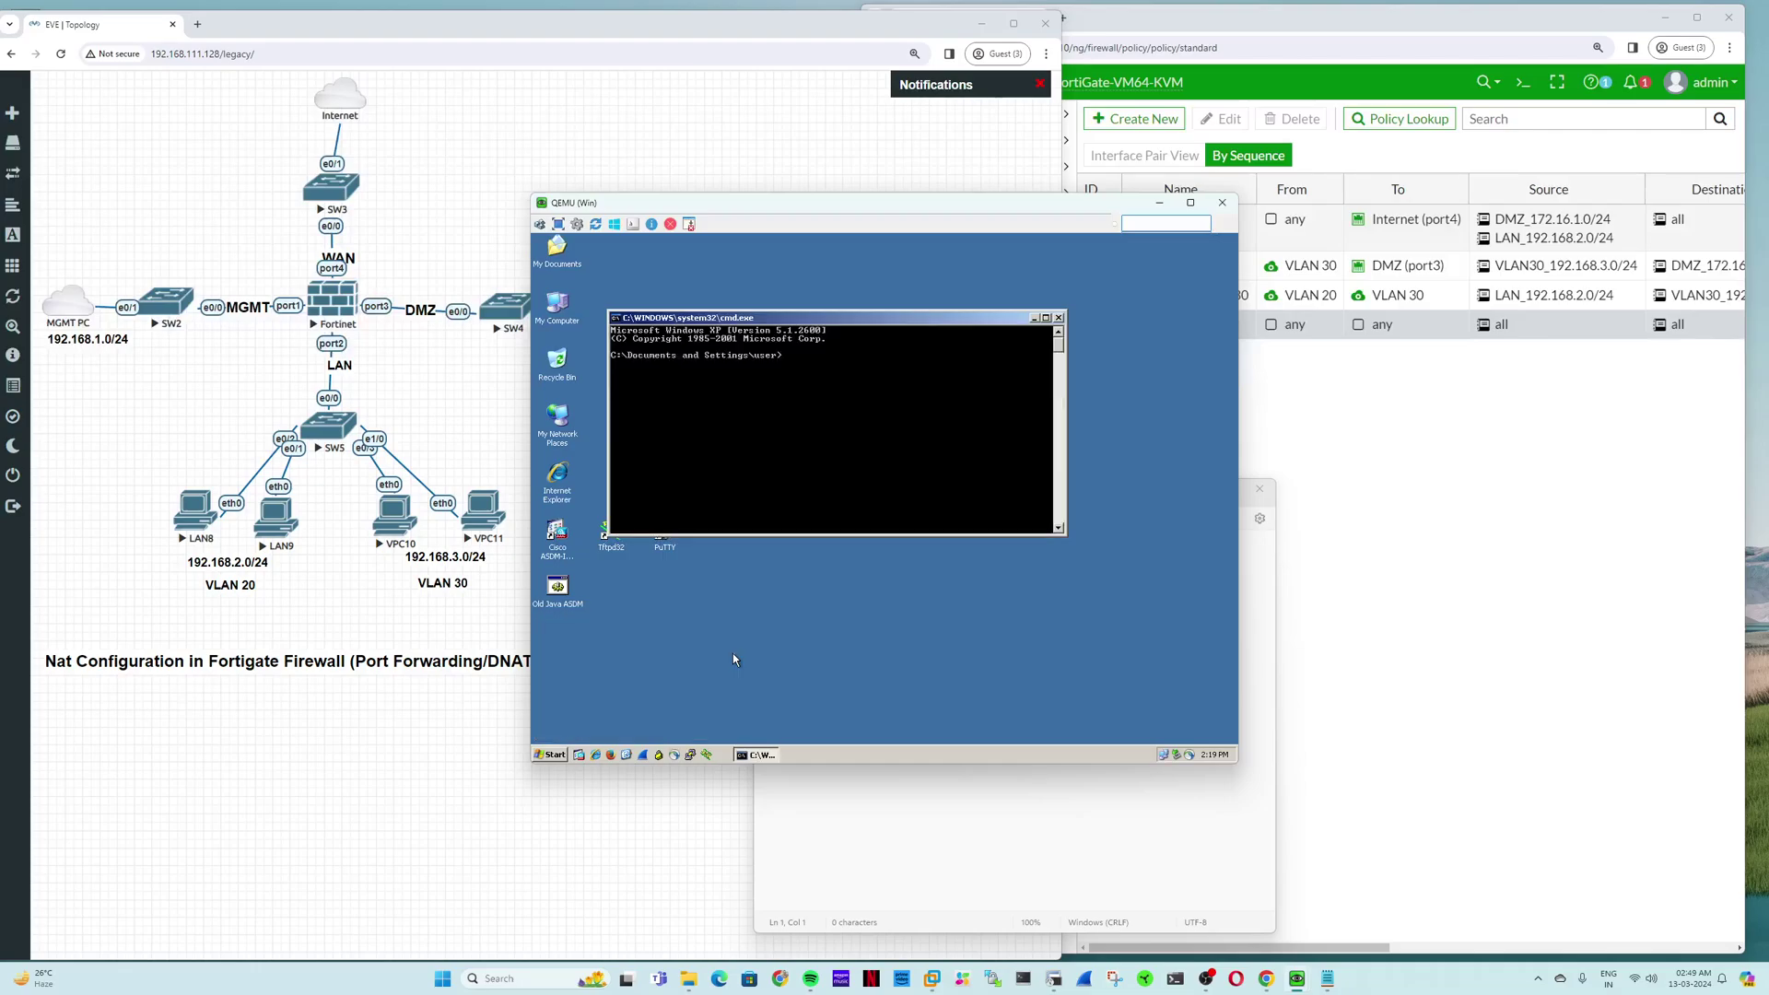
type("telnet")
key("Return")
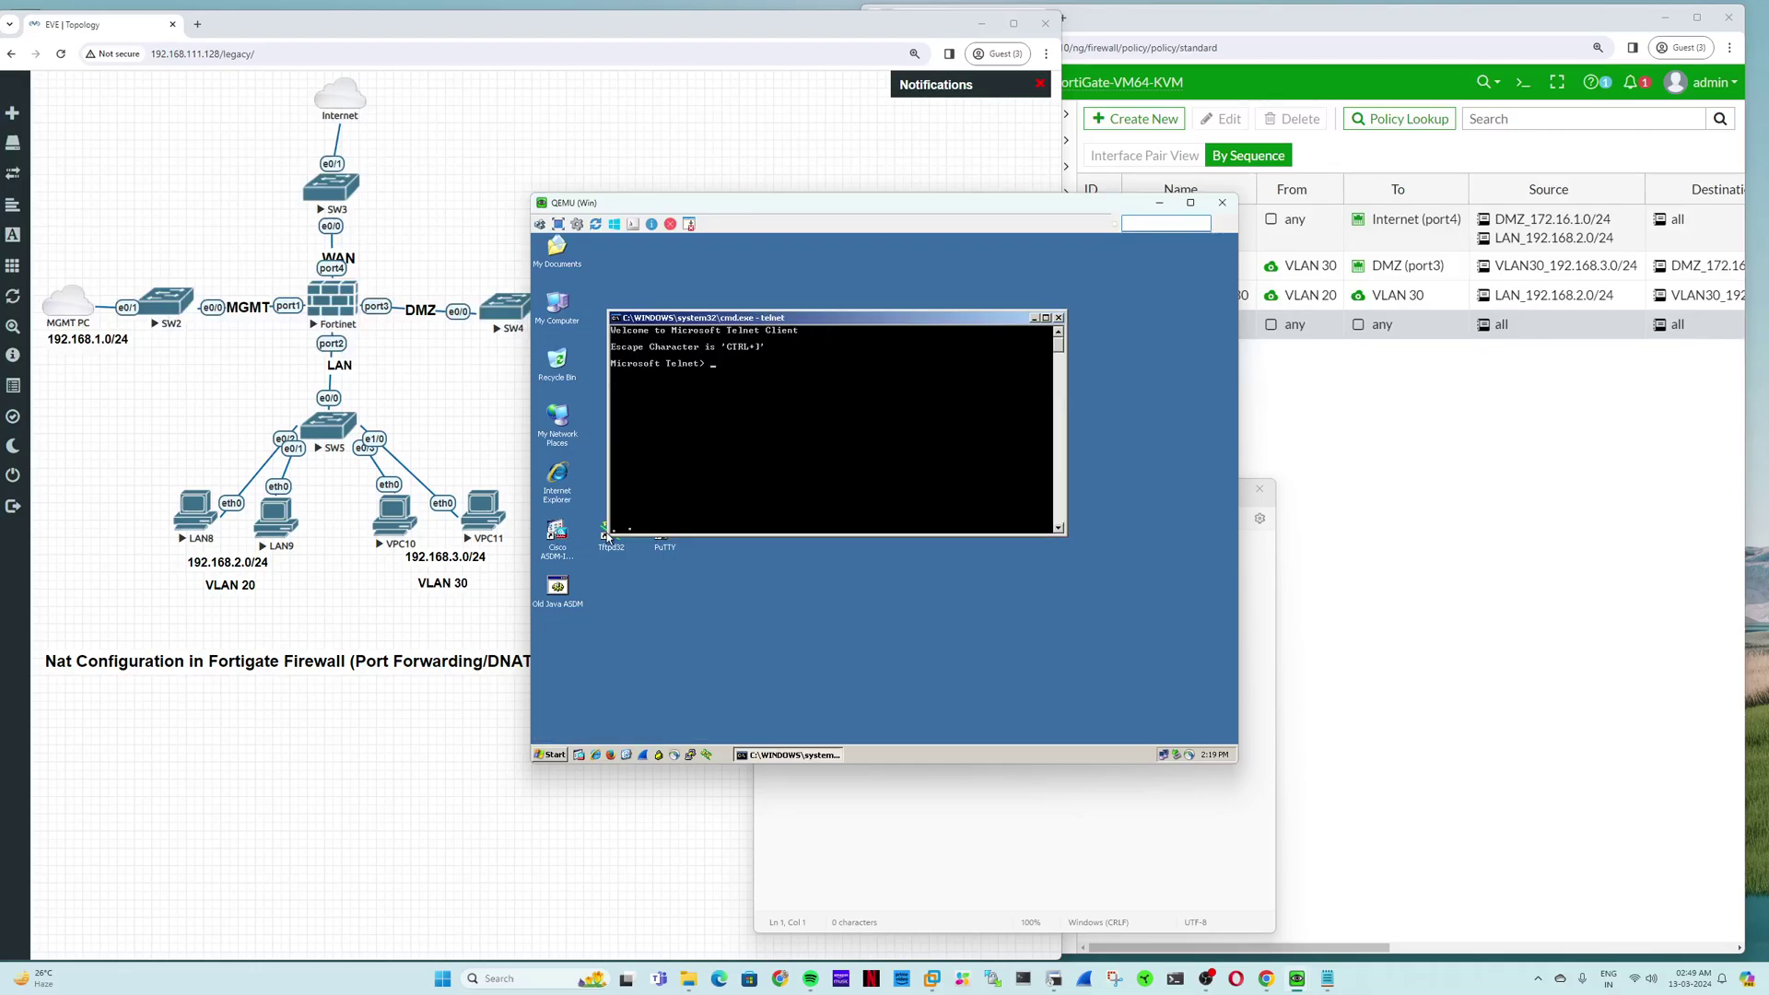
left_click(1058, 318)
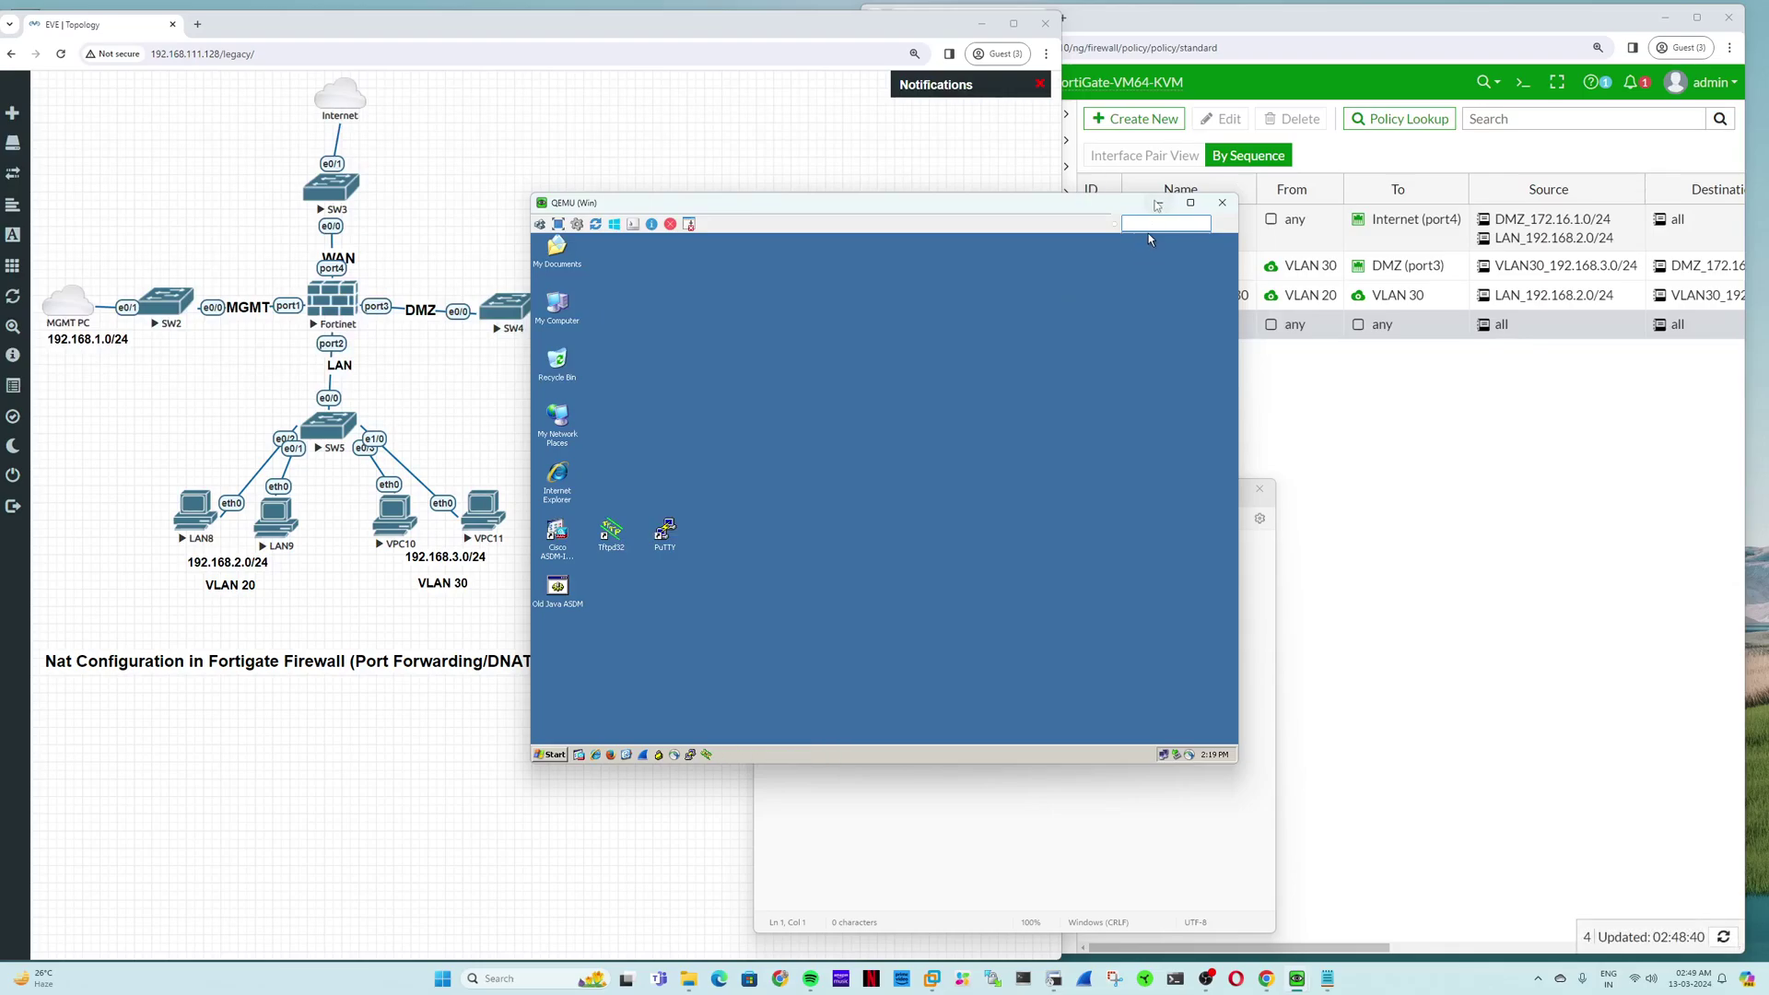
left_click(1158, 204)
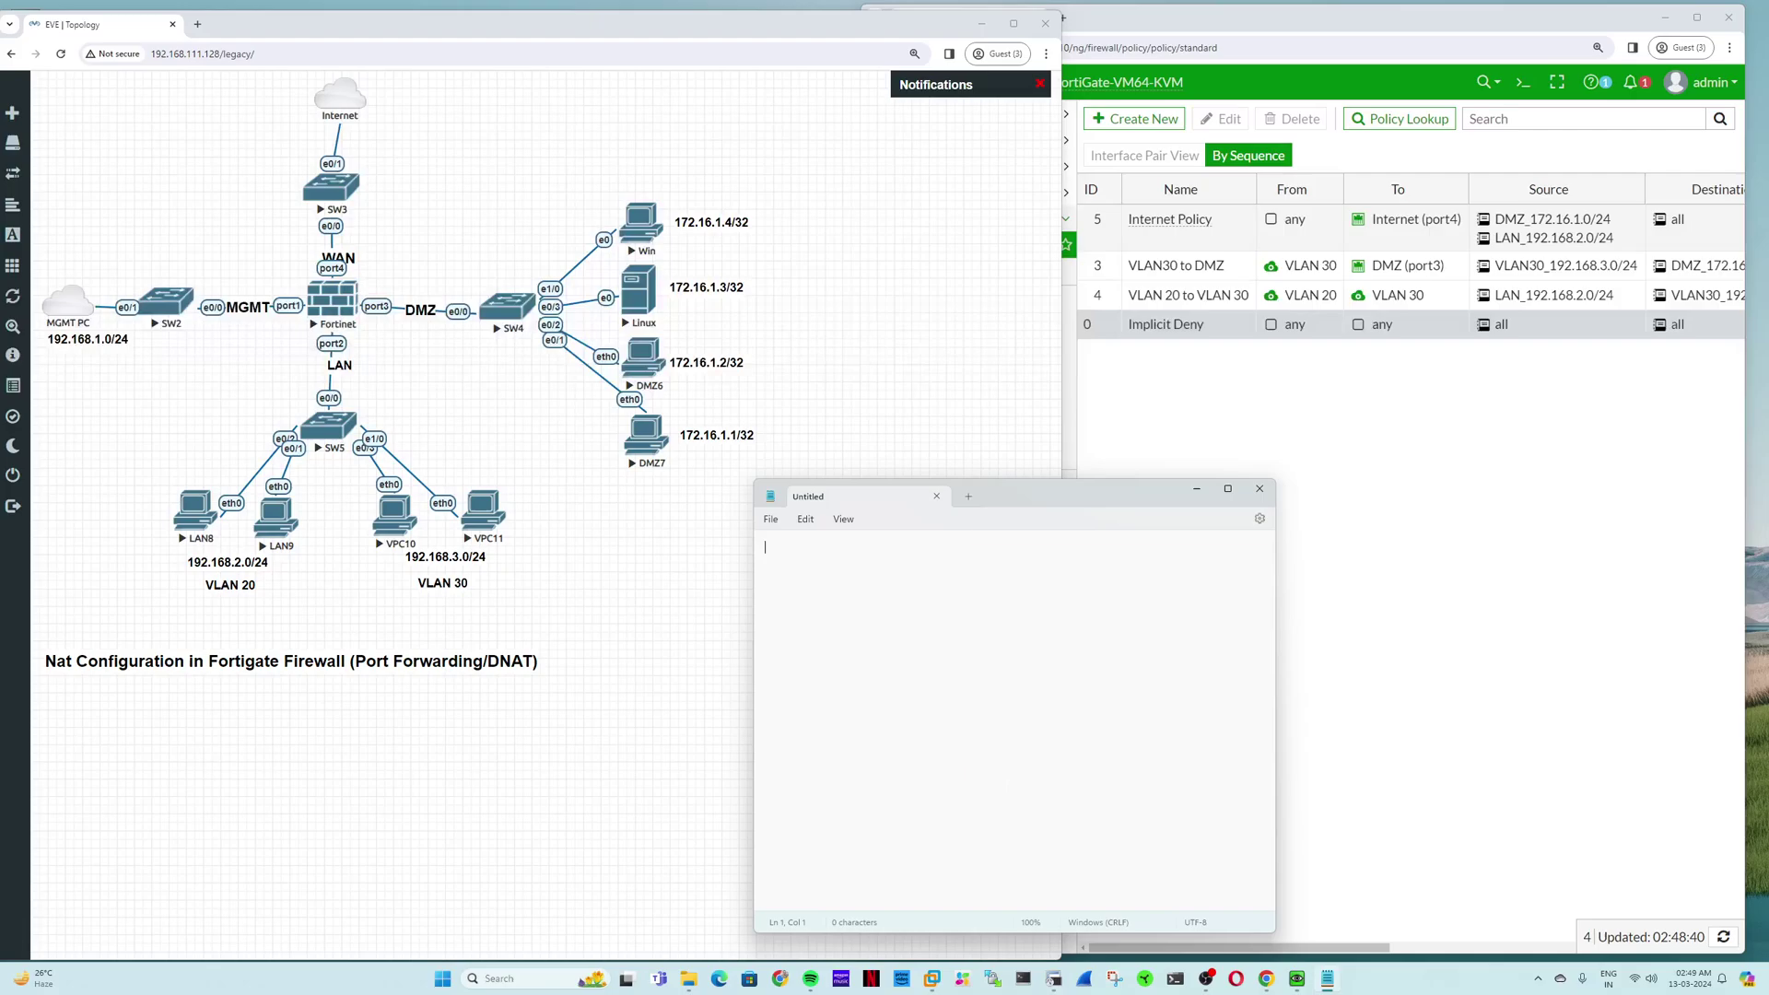
Step: Add a bold, size 14 text label 'Public Subnet 192.168.111.0/24' to the topology canvas
right_click(839, 293)
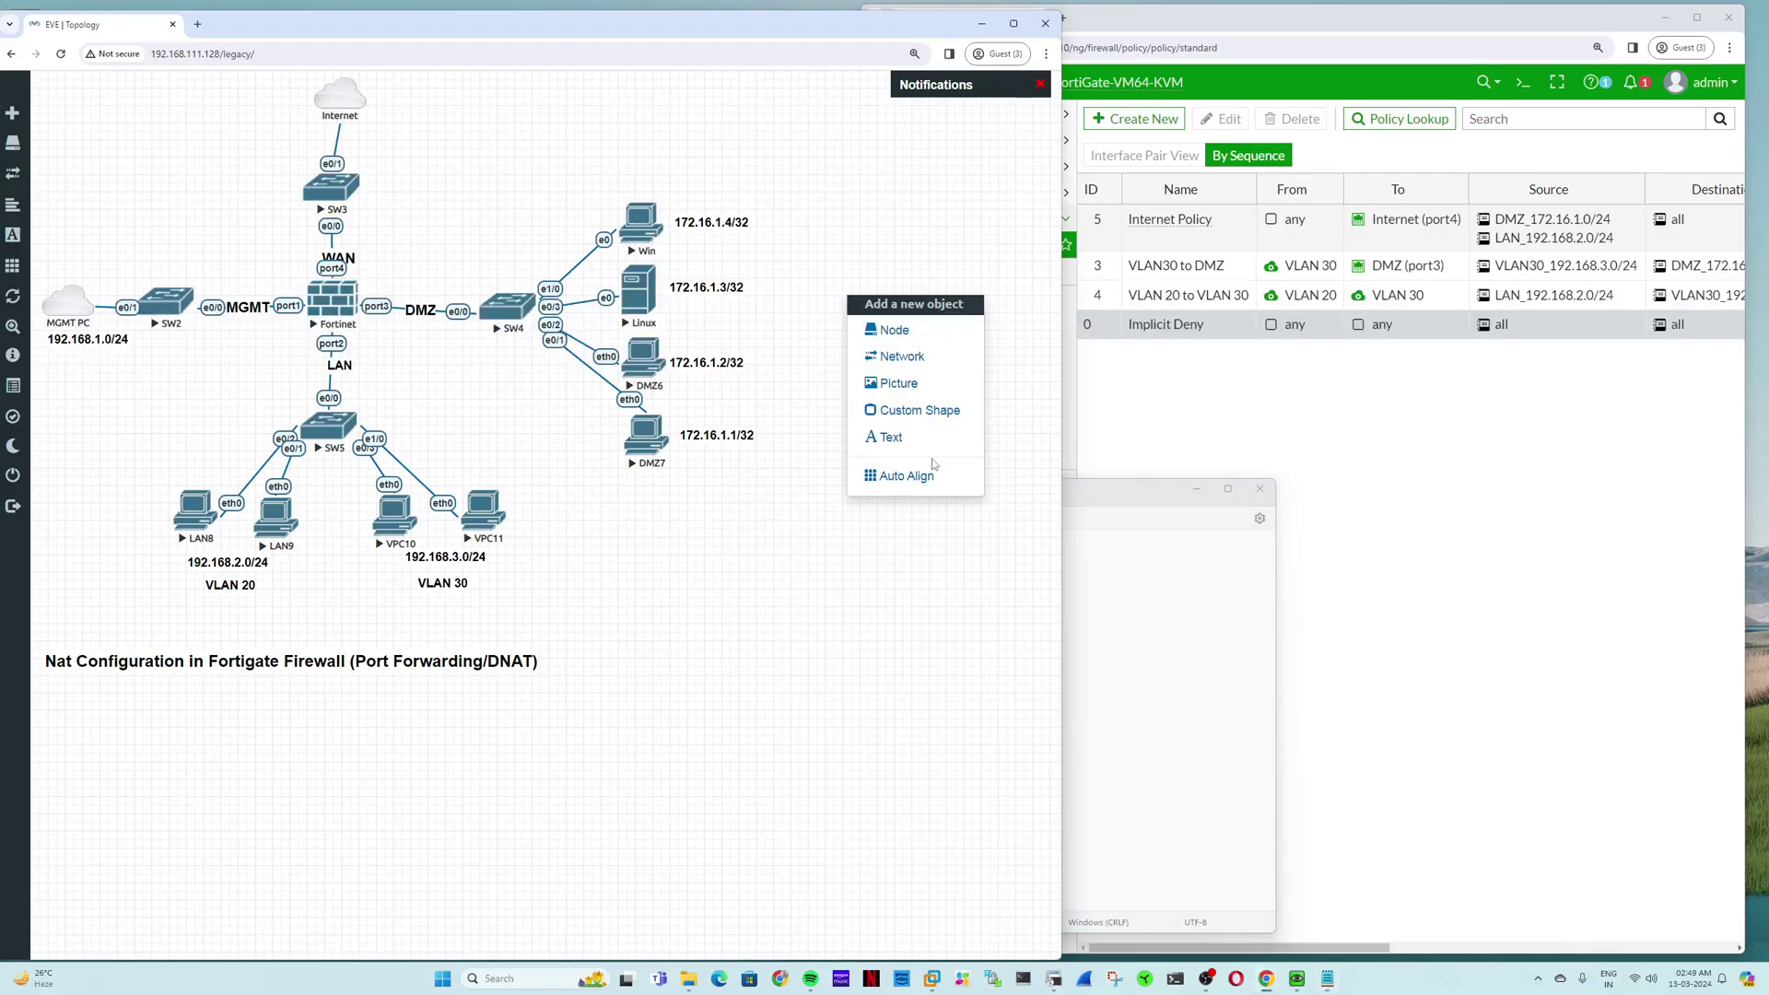
left_click(910, 444)
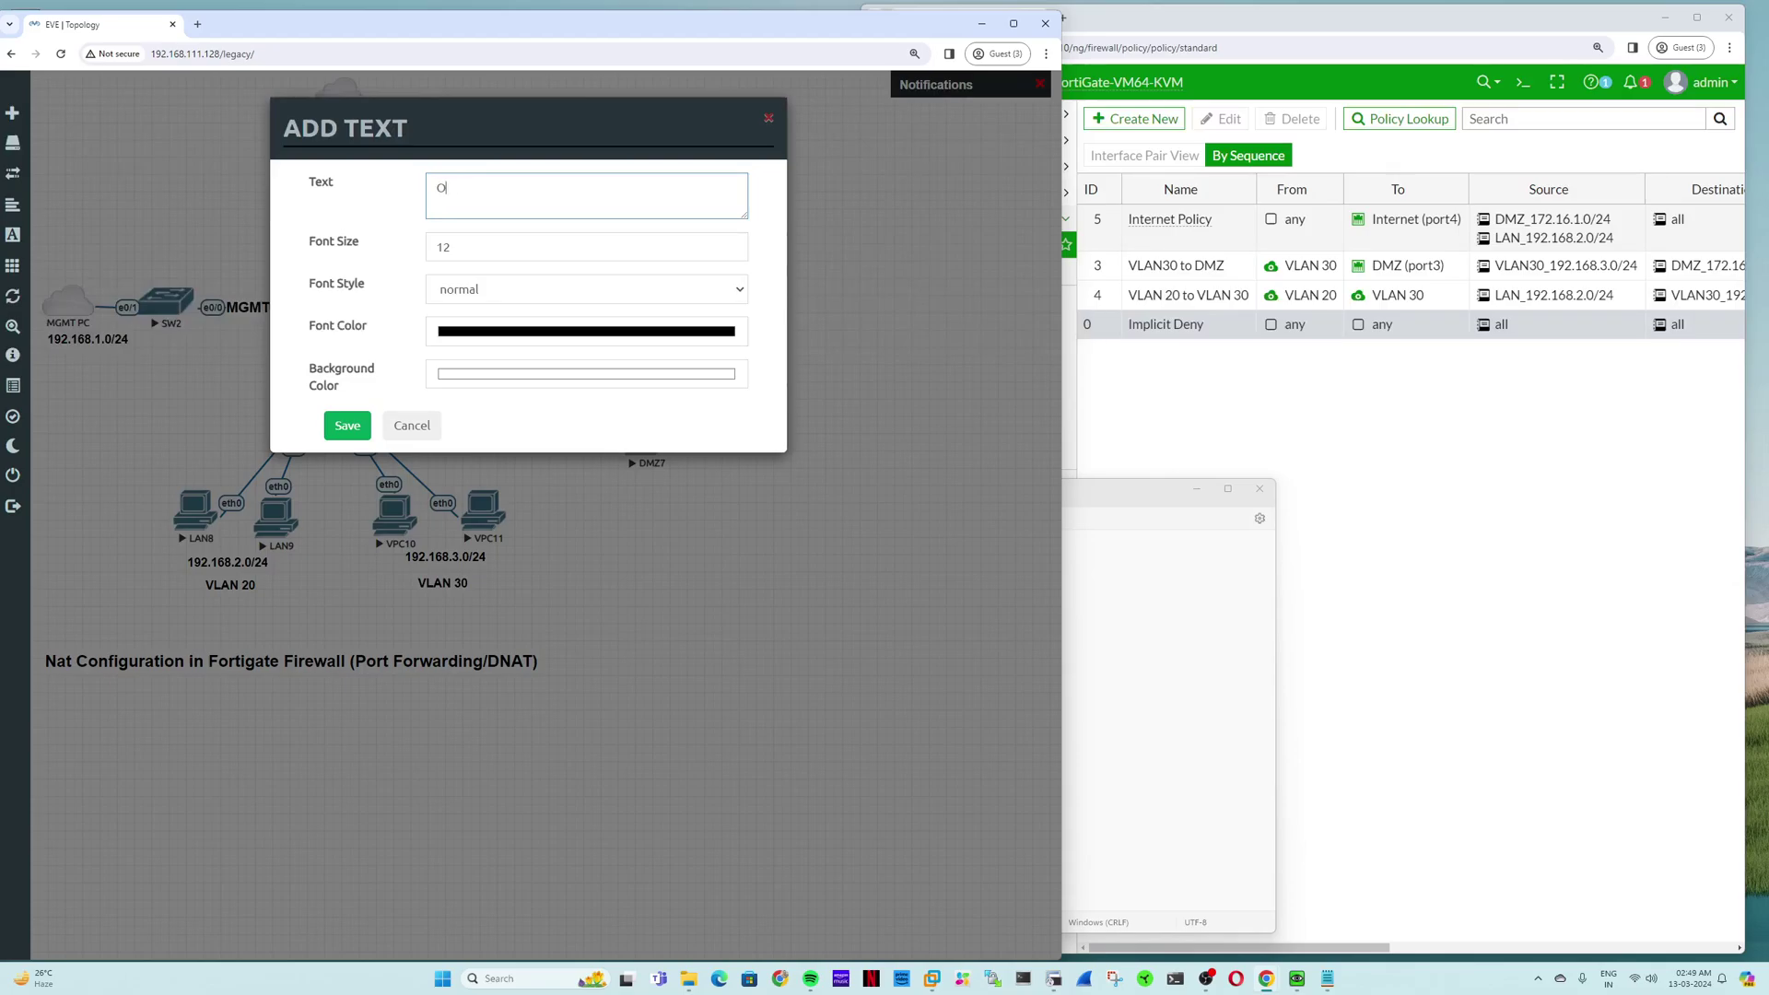
type("Public Subnet 192.168.111.0/24")
left_click_drag(594, 193, 420, 247)
type("14")
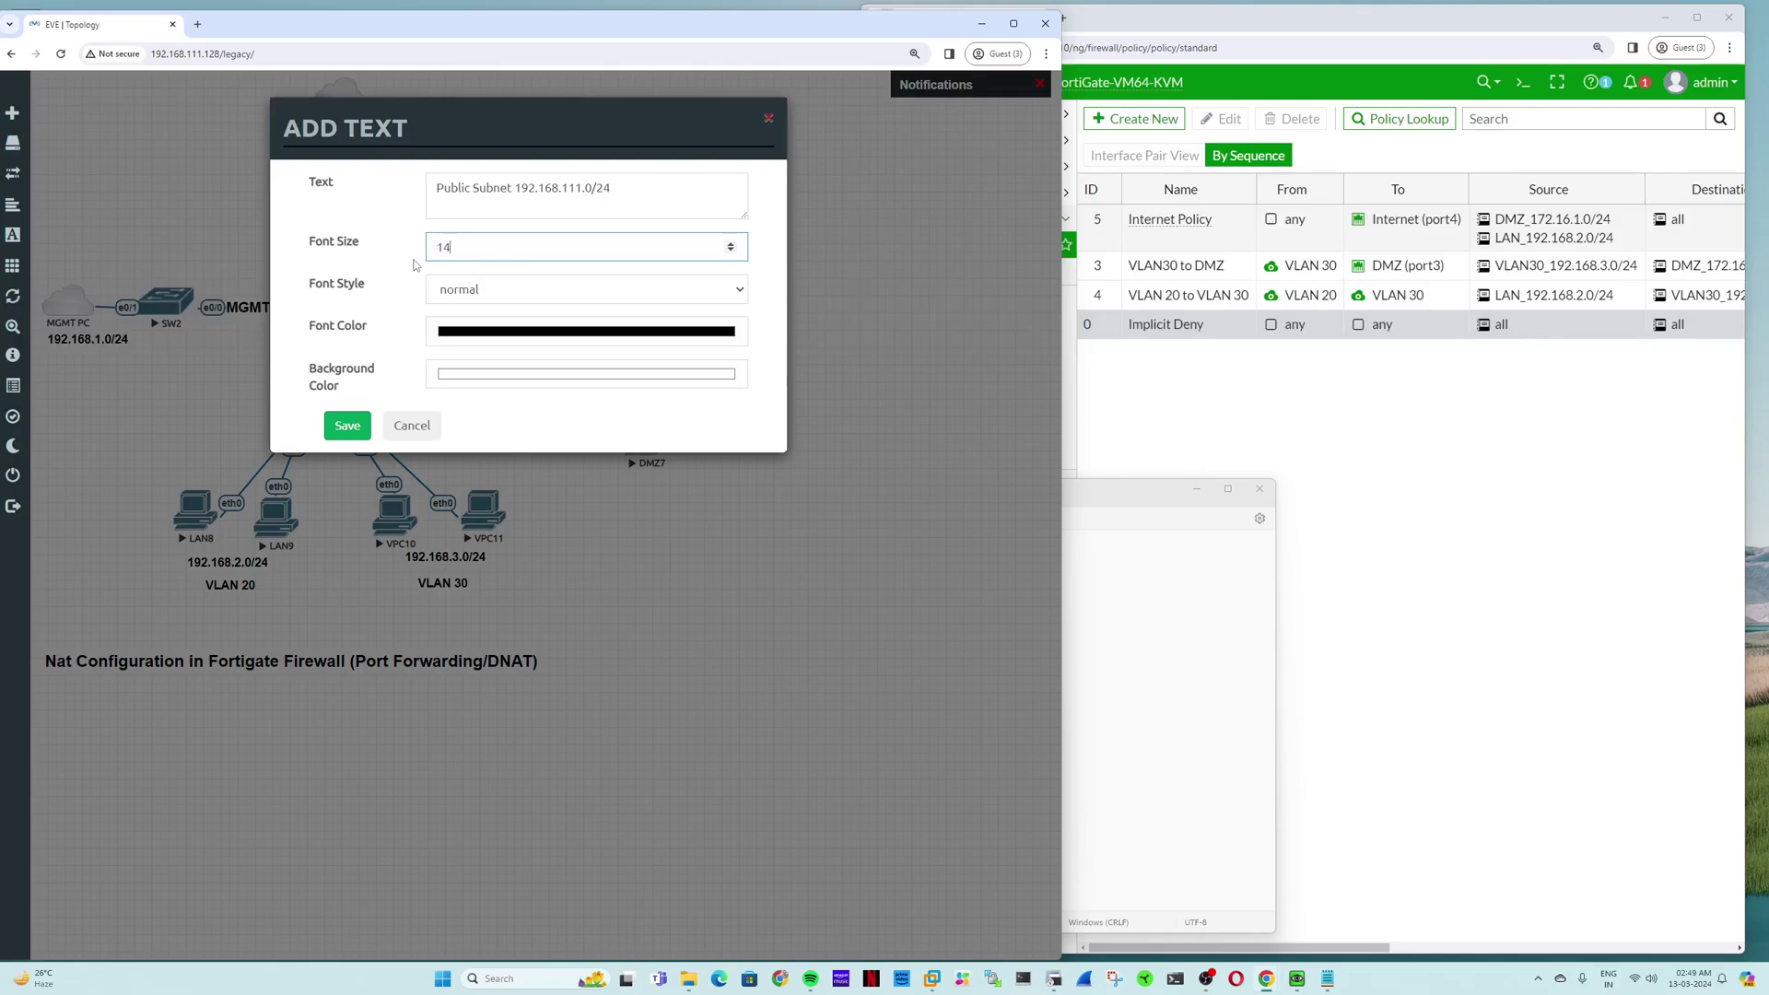
left_click(435, 288)
left_click(470, 328)
left_click(347, 426)
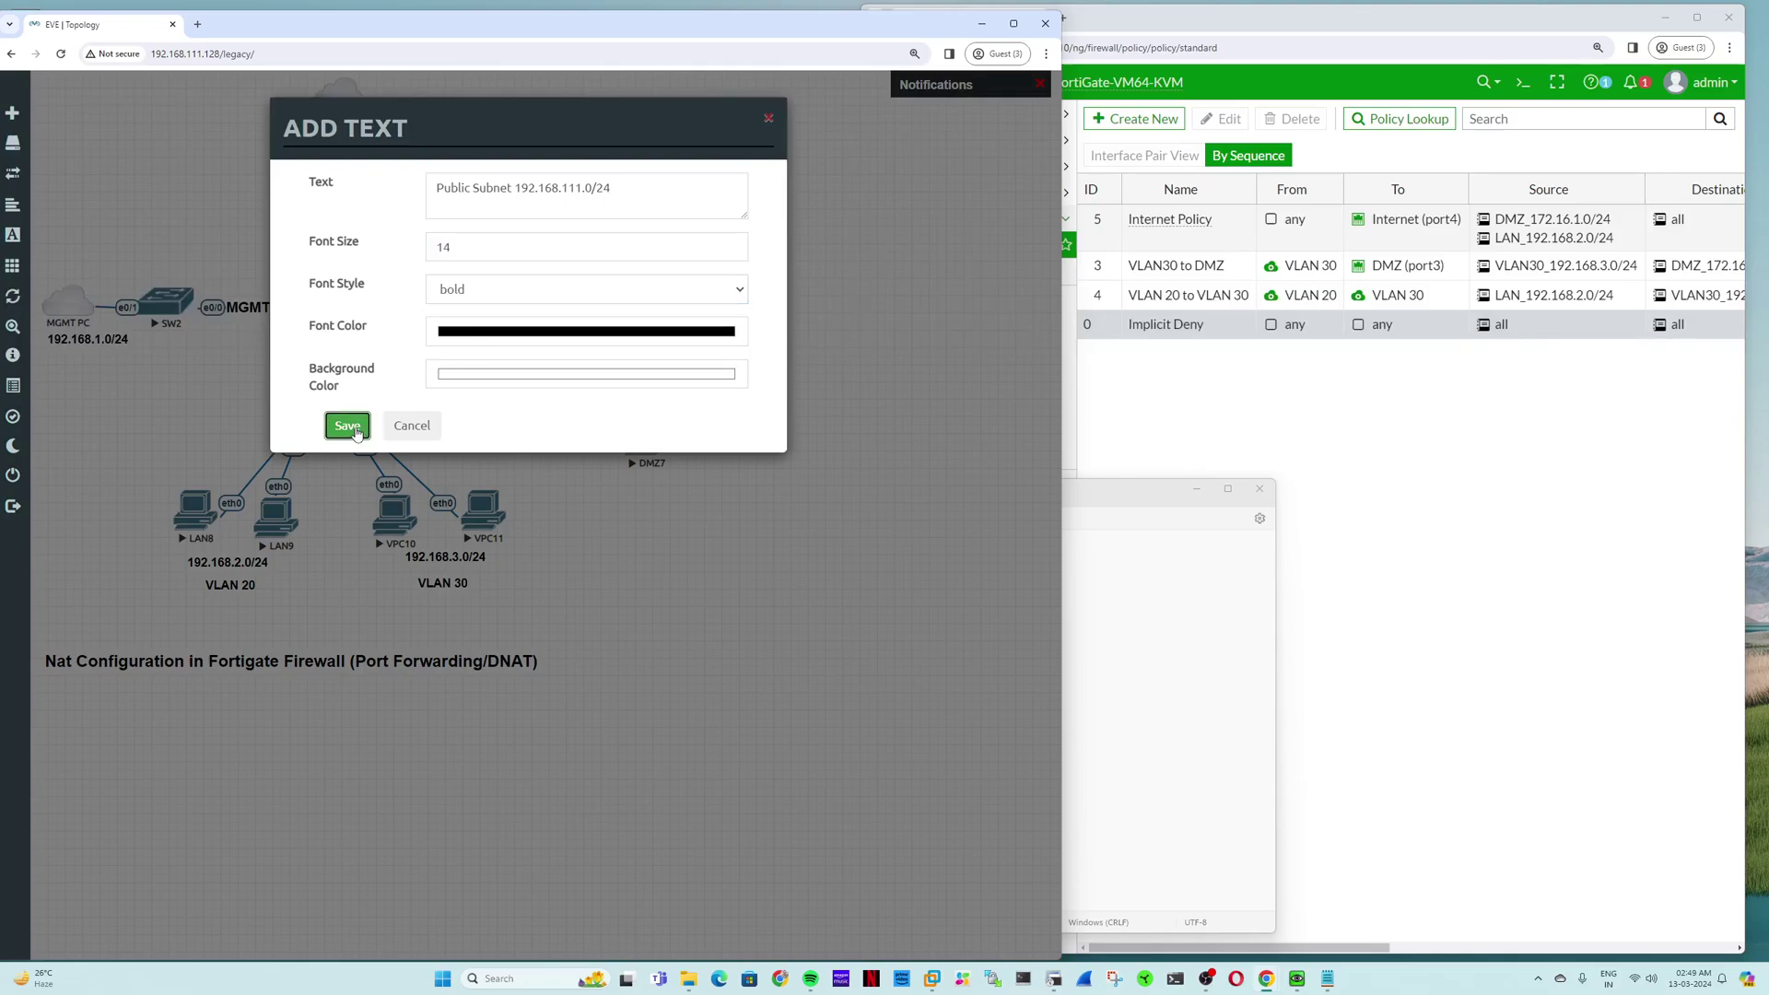
Step: Move the Public Subnet label beside the WAN switch SW3
left_click_drag(946, 297, 226, 213)
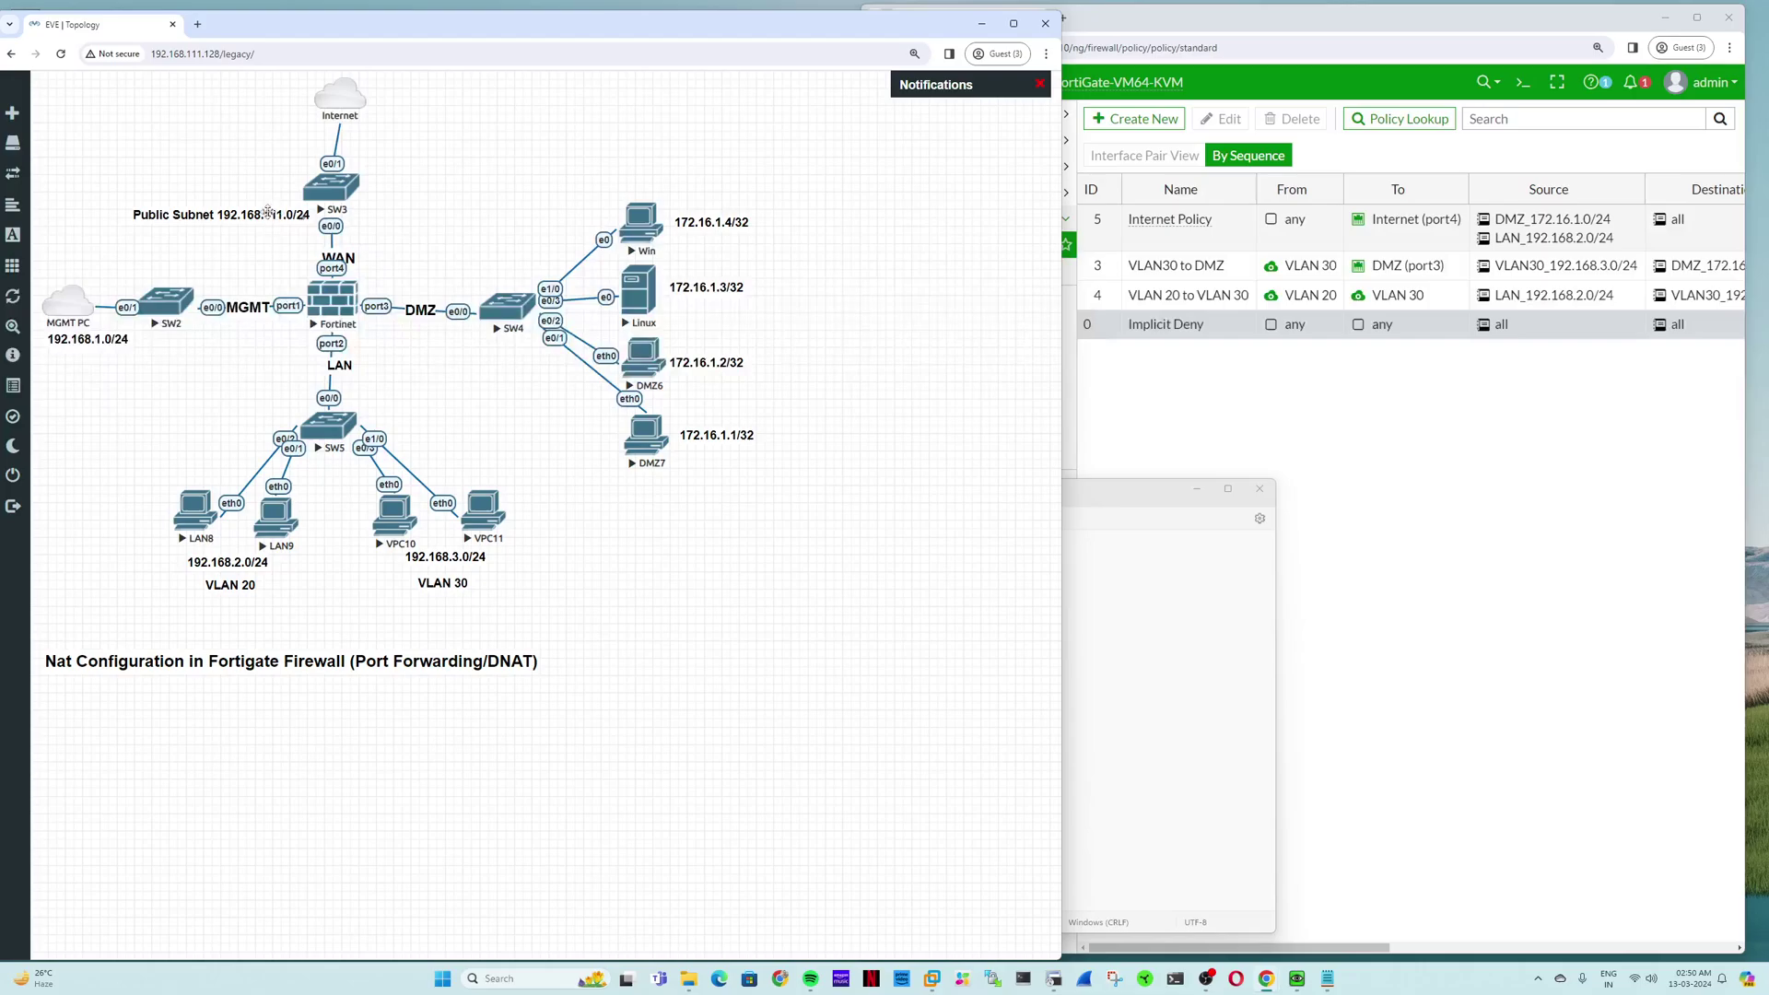
left_click_drag(270, 217, 257, 217)
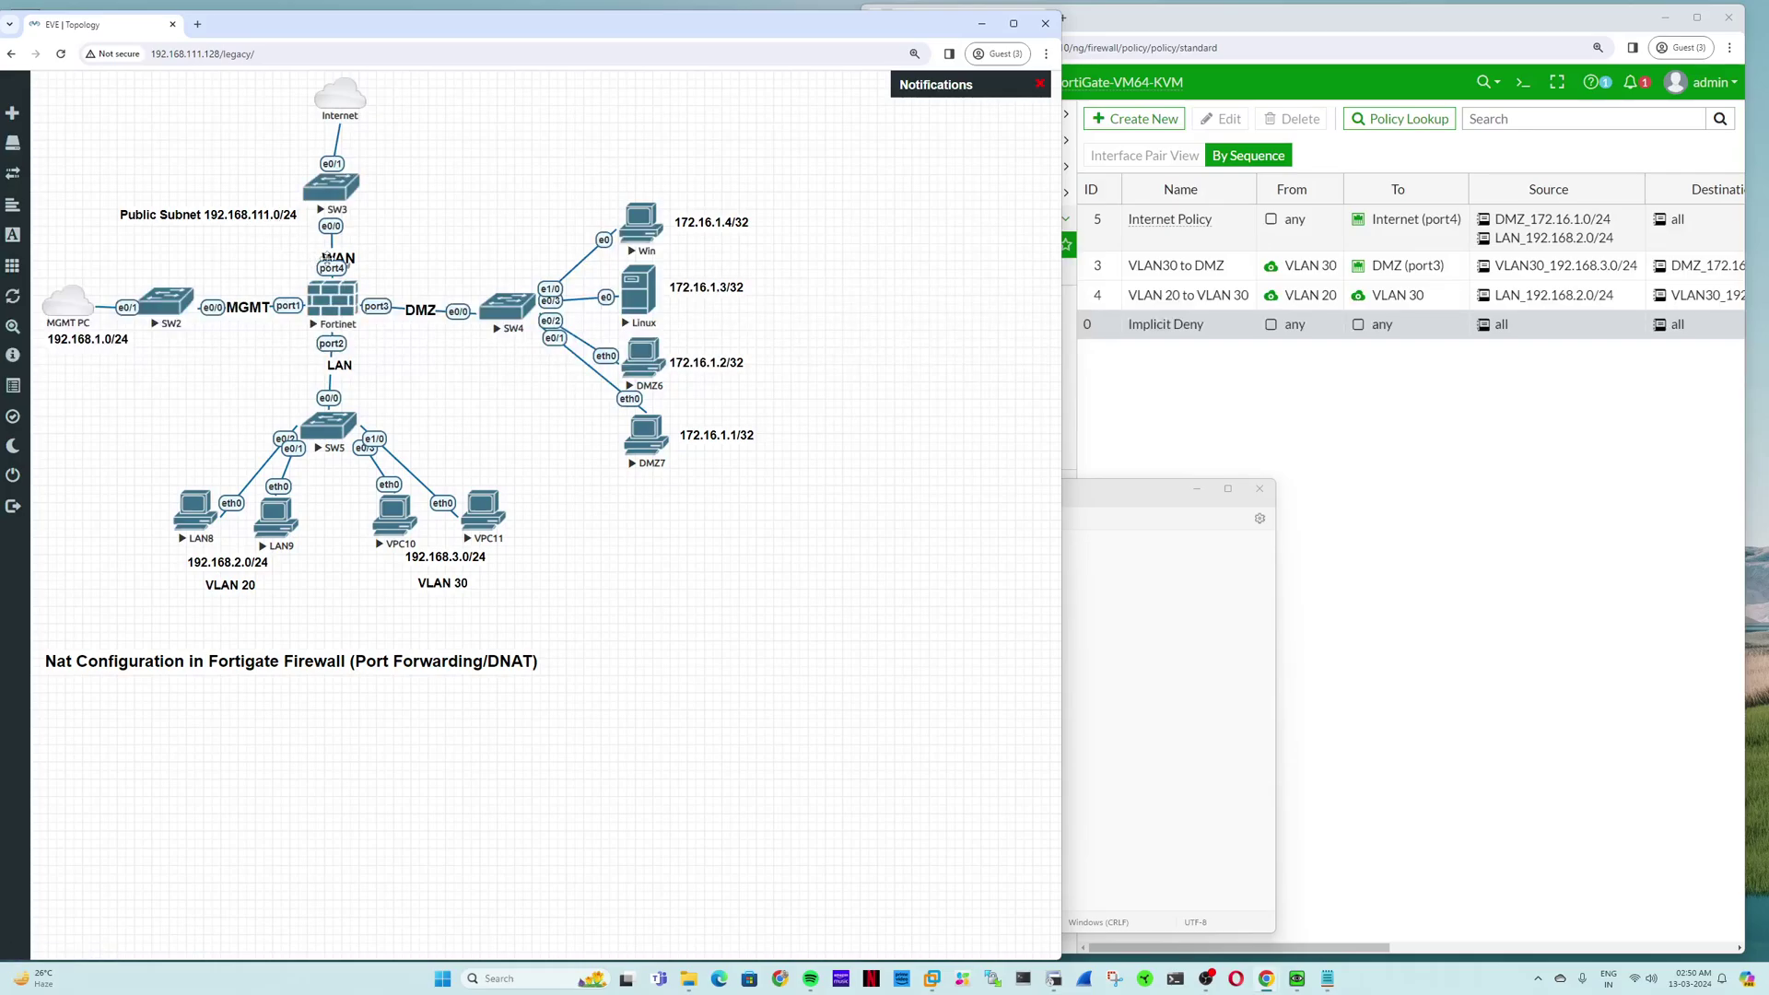
left_click_drag(232, 215, 232, 227)
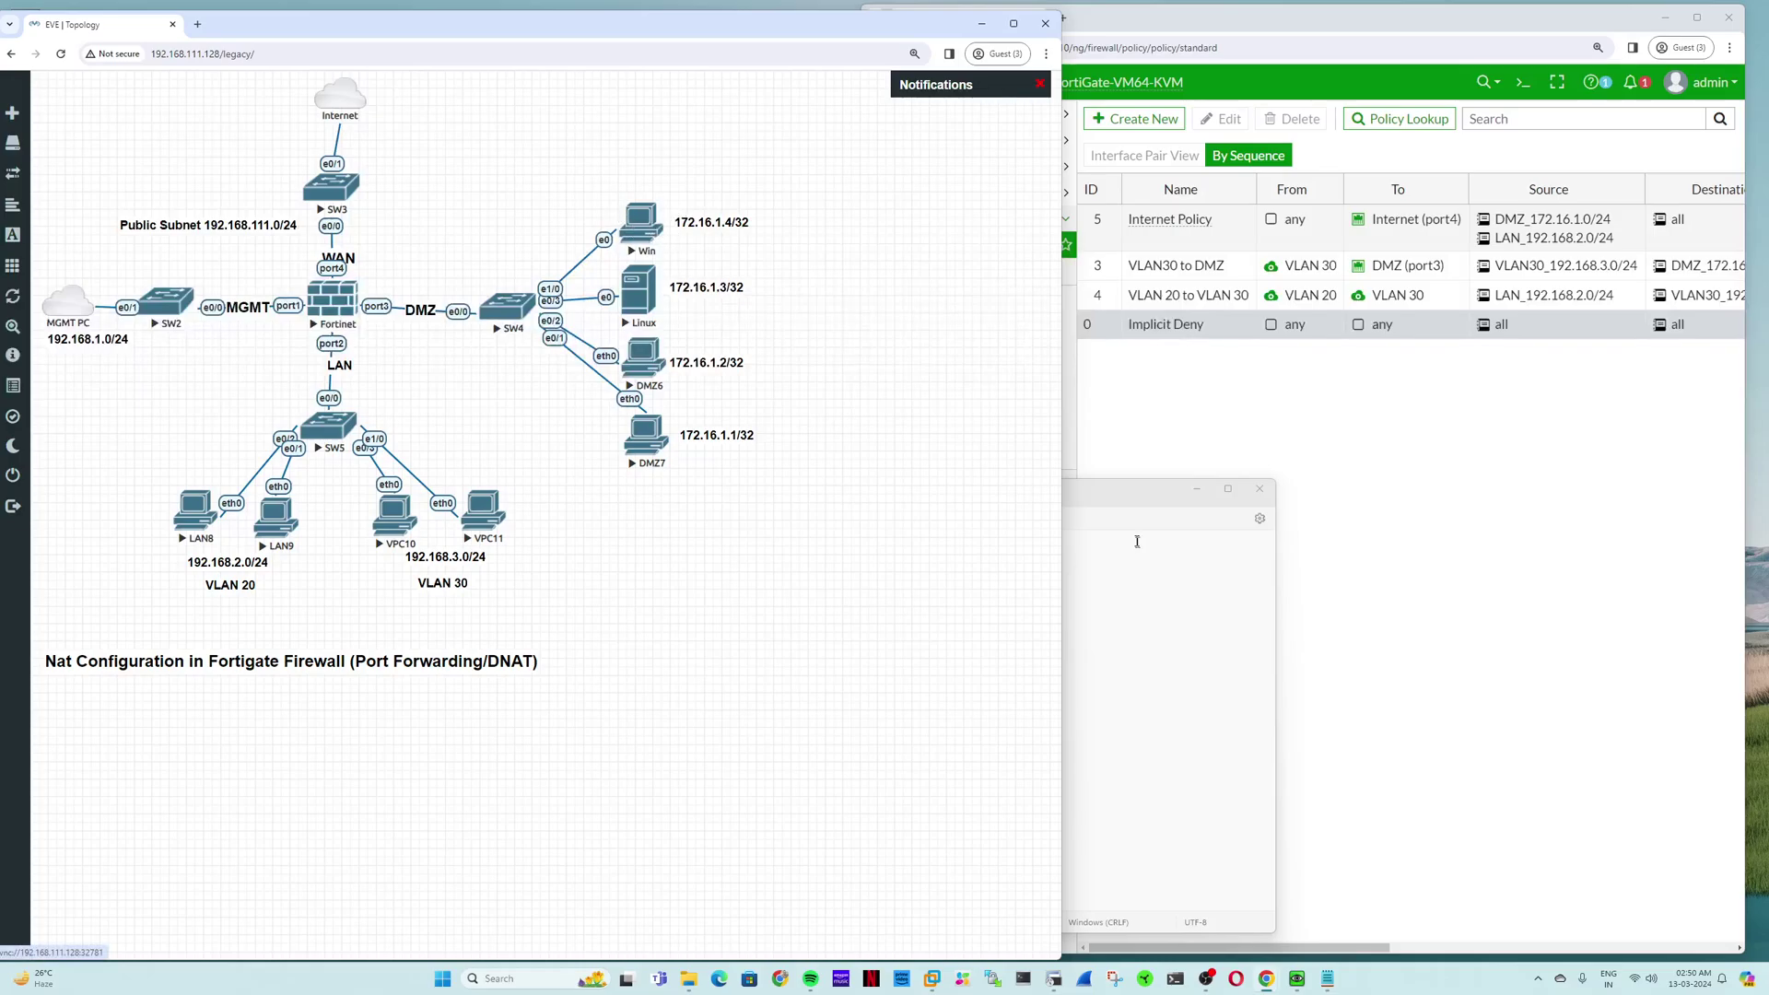
Step: Note the 192.168.111.4 to 172.16.1.4 mapping in Notepad, with 'Telnet port 23' on its own line
left_click(1088, 557)
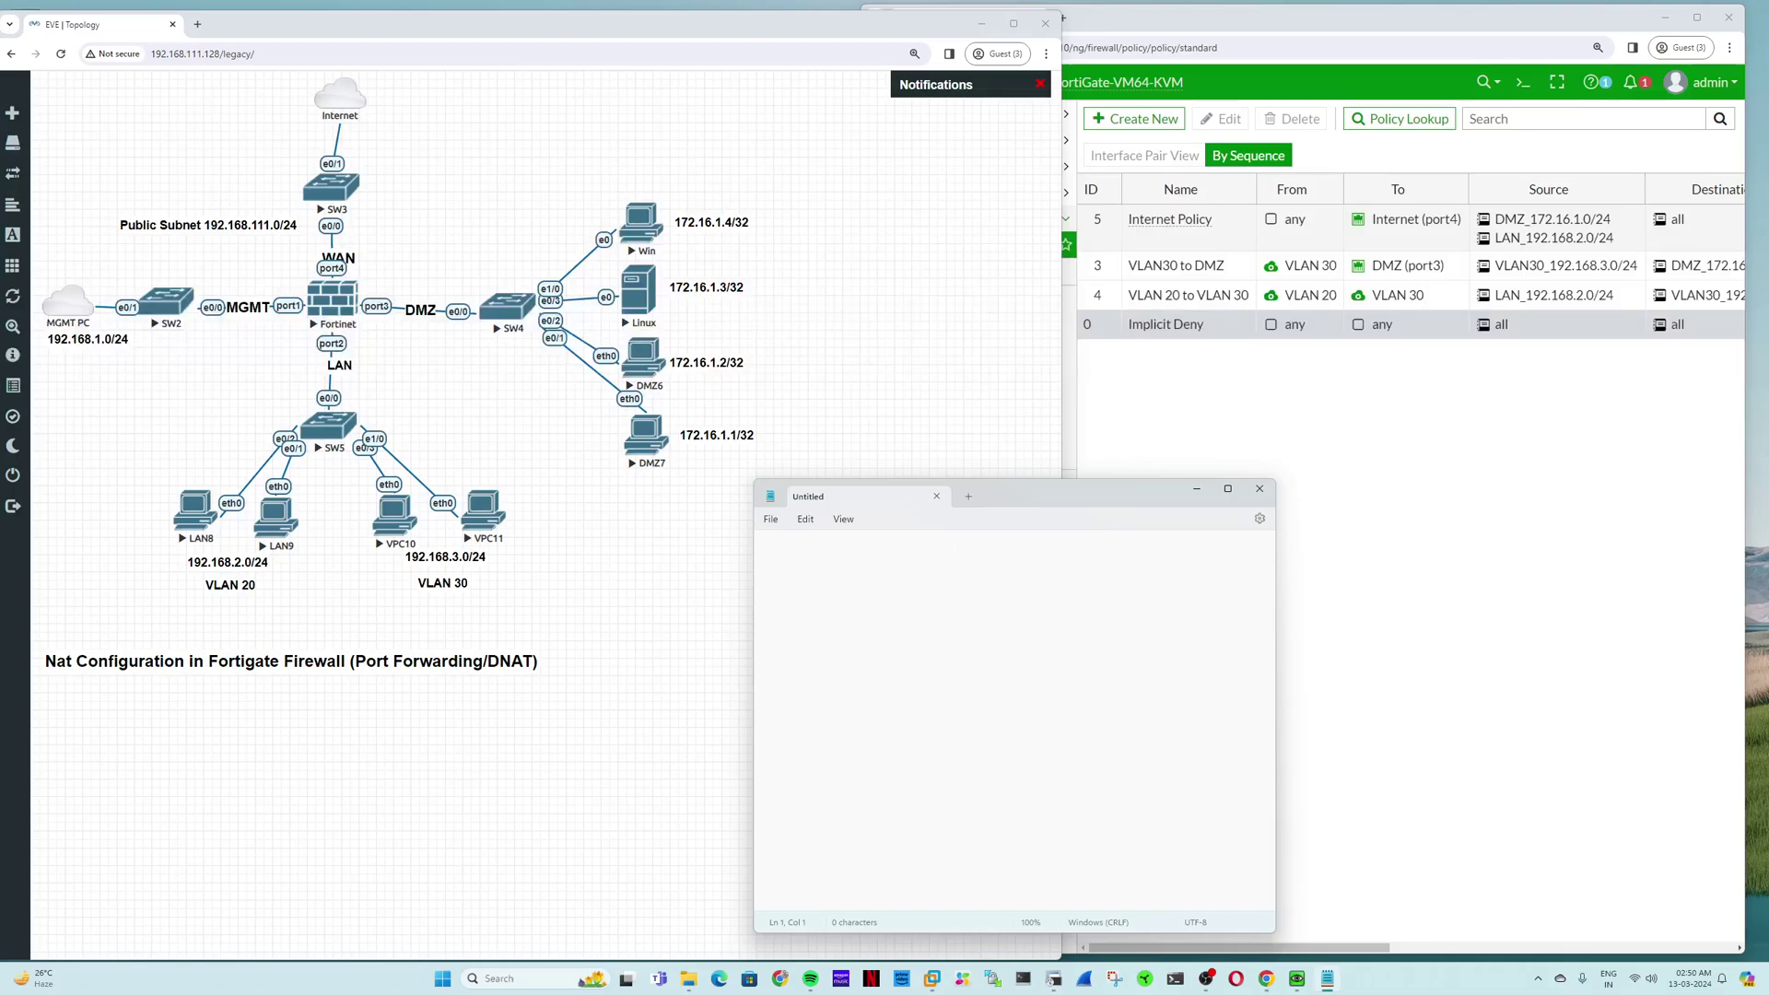
type("192.168")
type("/")
type(".")
type("111")
type("16.1.")
type("4 port ")
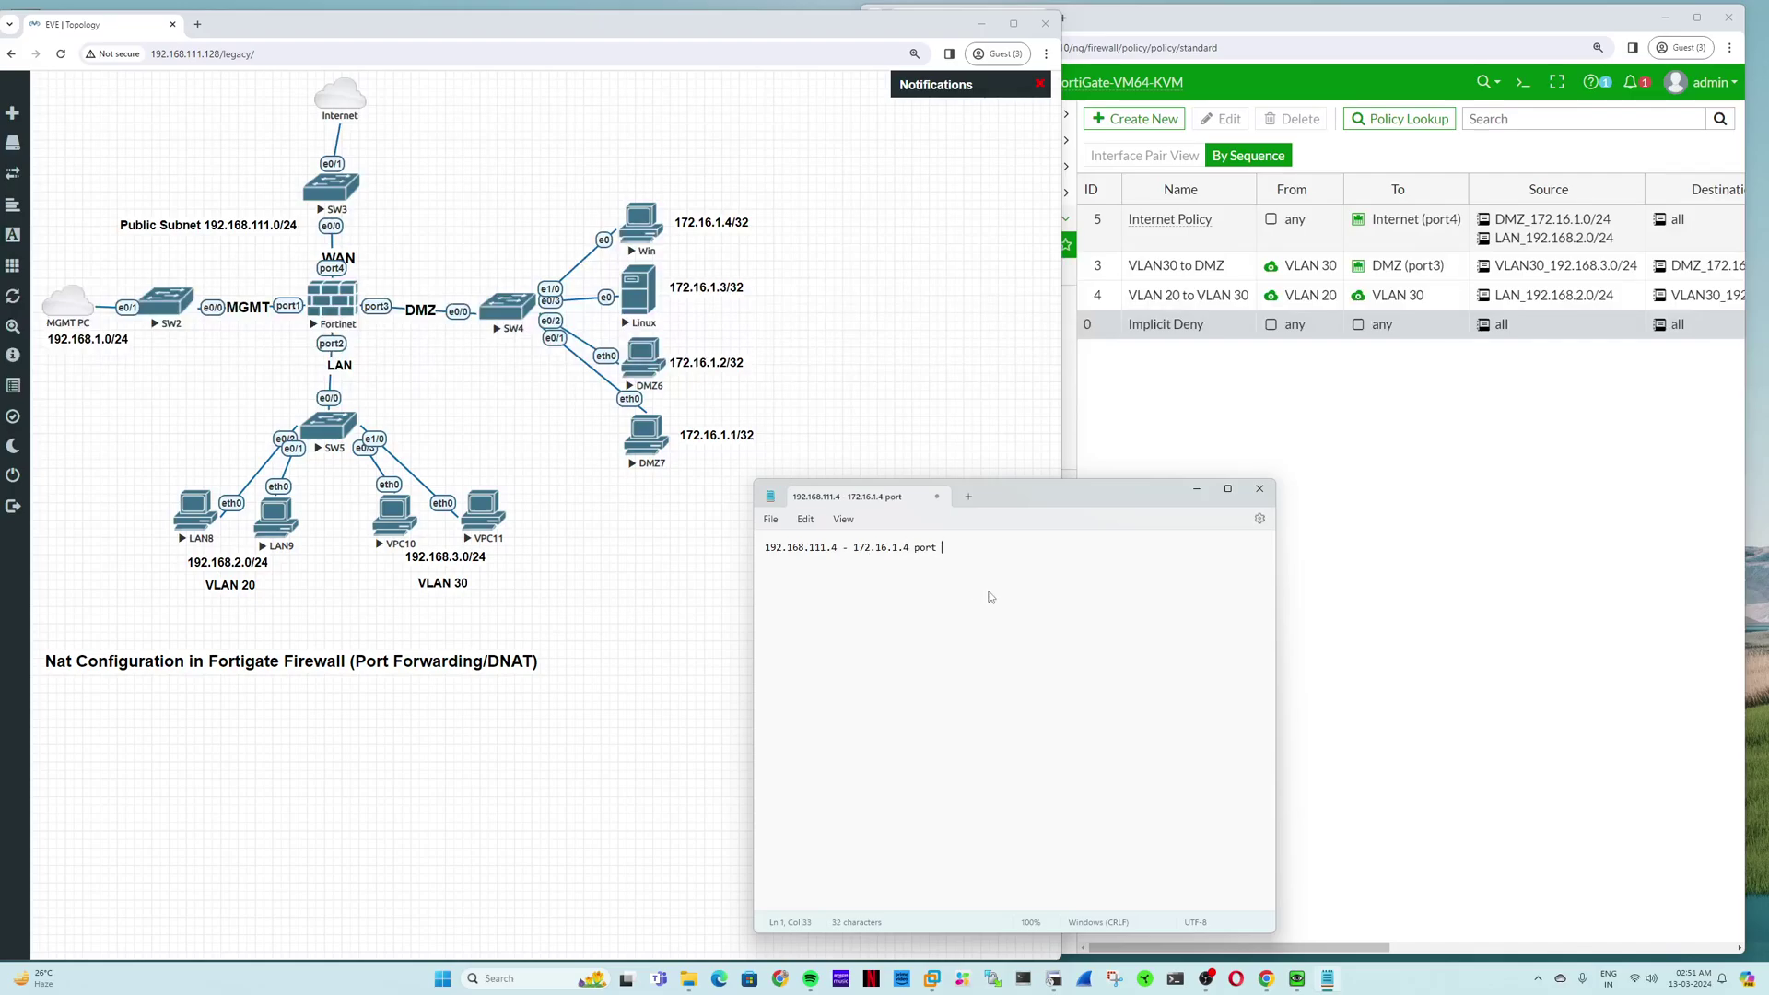
type("2")
key("Return")
key("Return")
type("Telnet")
Step: Select the Telnet port 23 line, then bring the FortiGate page back to the front
left_click(803, 572)
left_click_drag(844, 573, 760, 578)
left_click(870, 573)
left_click_drag(905, 586, 762, 567)
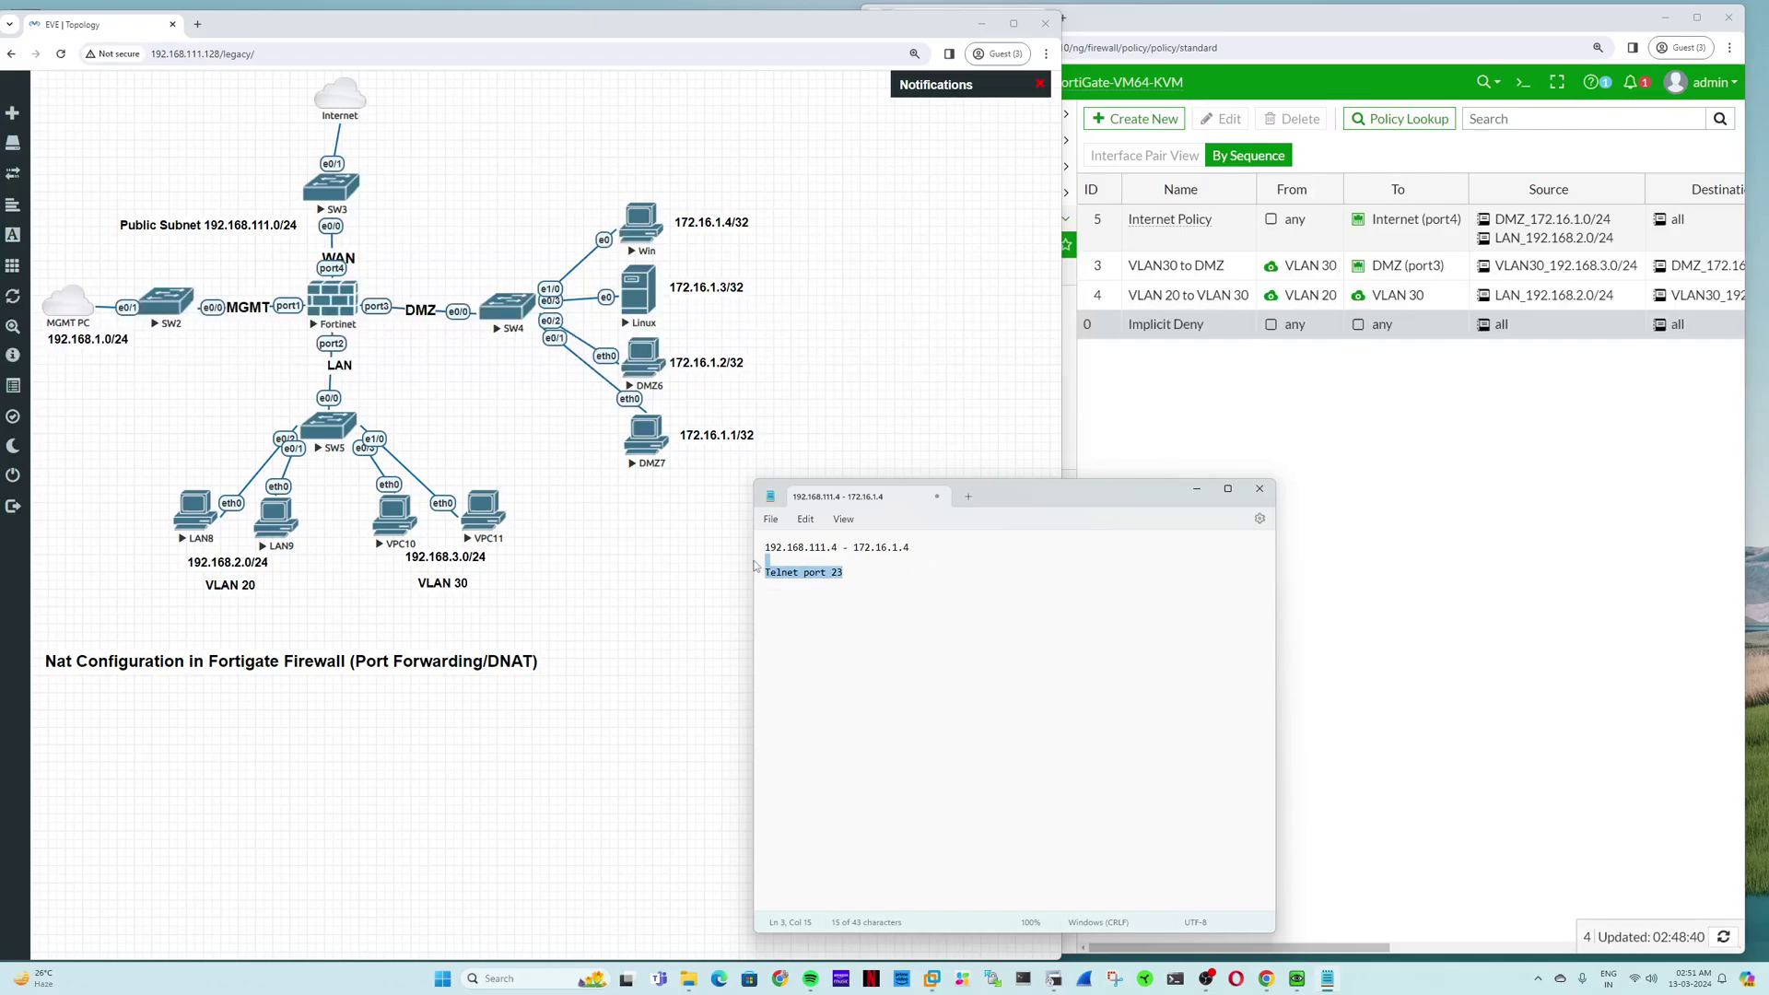
key("ctrl+a")
left_click(1026, 589)
left_click(1093, 344)
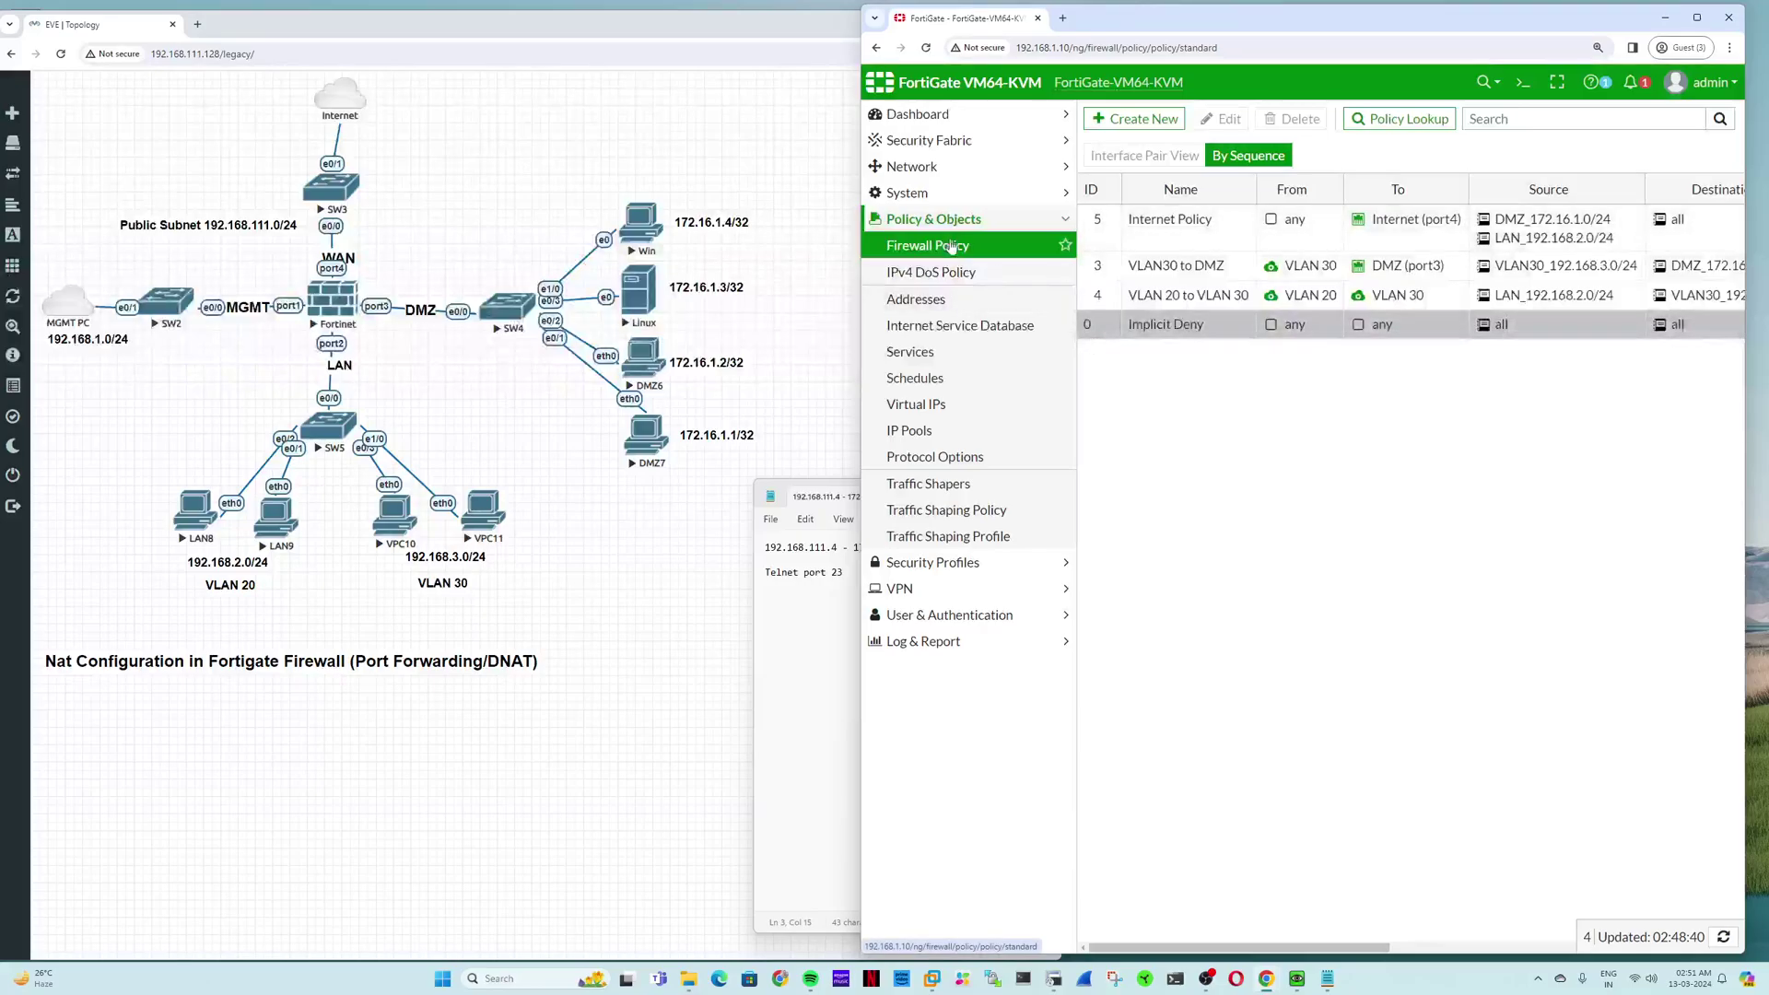
Step: Open Virtual IPs, move the Notepad window down and left, and start a new virtual IP
left_click(943, 413)
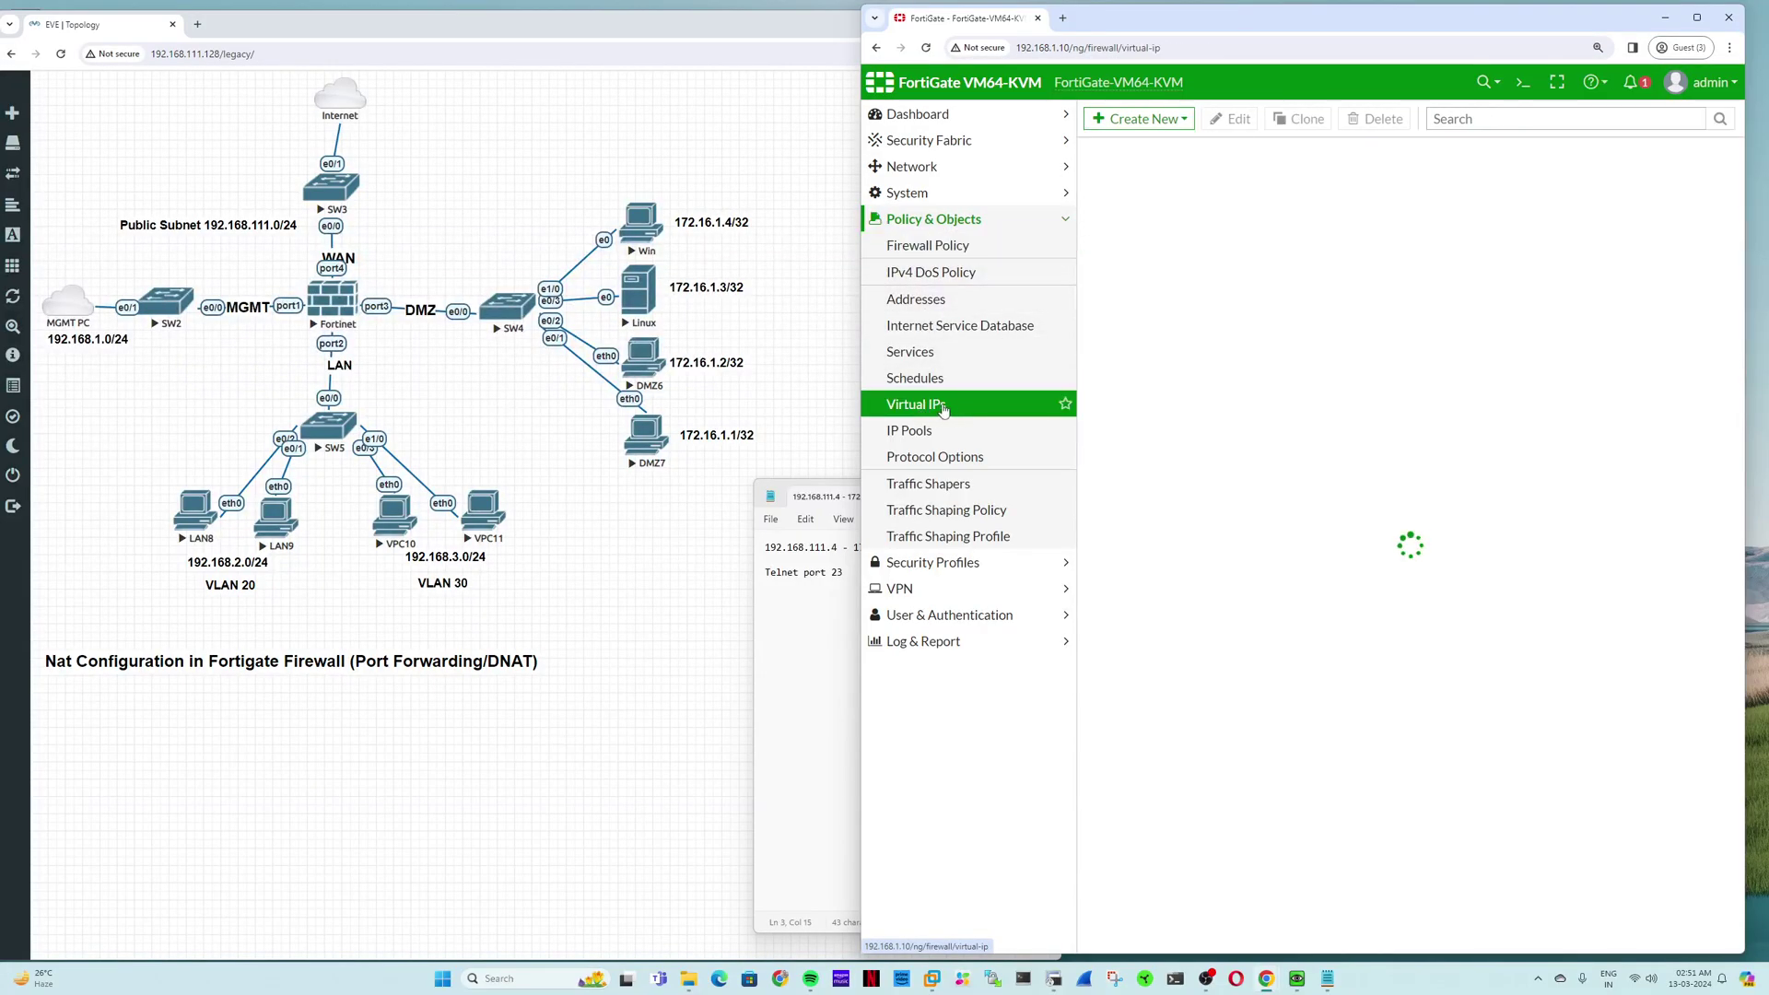
left_click(855, 620)
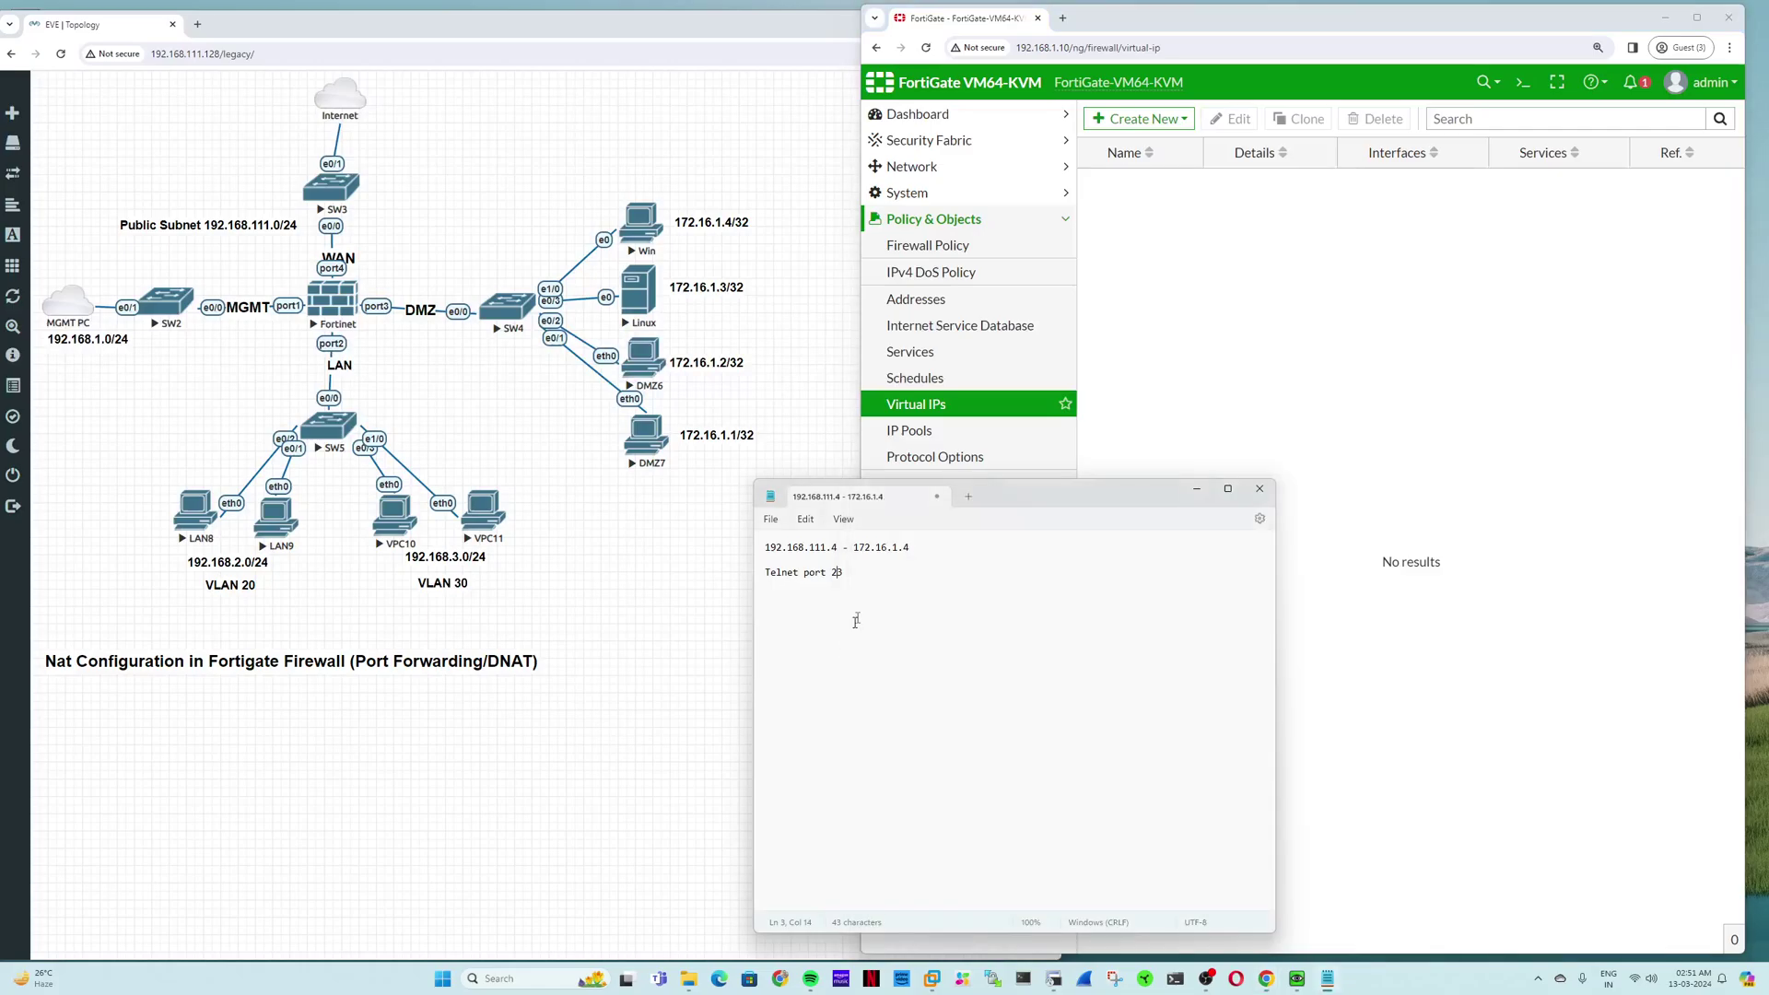
left_click_drag(999, 495, 796, 582)
left_click(1222, 428)
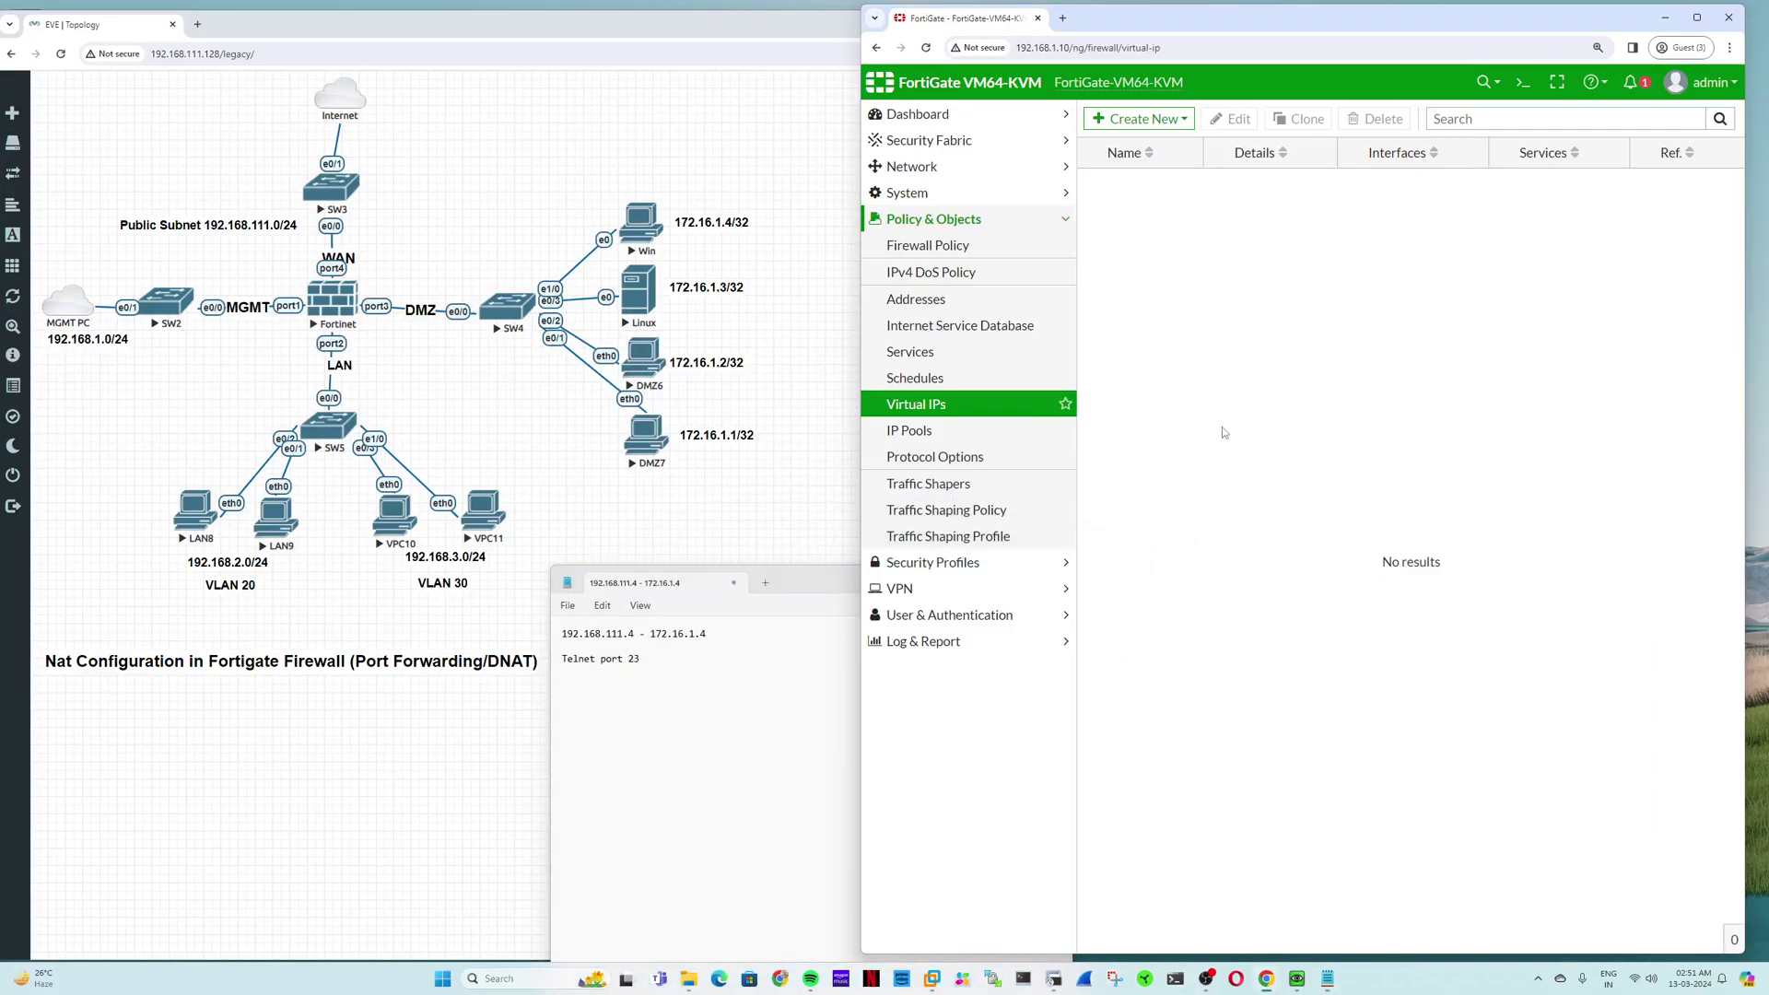
left_click(1160, 119)
left_click(1174, 149)
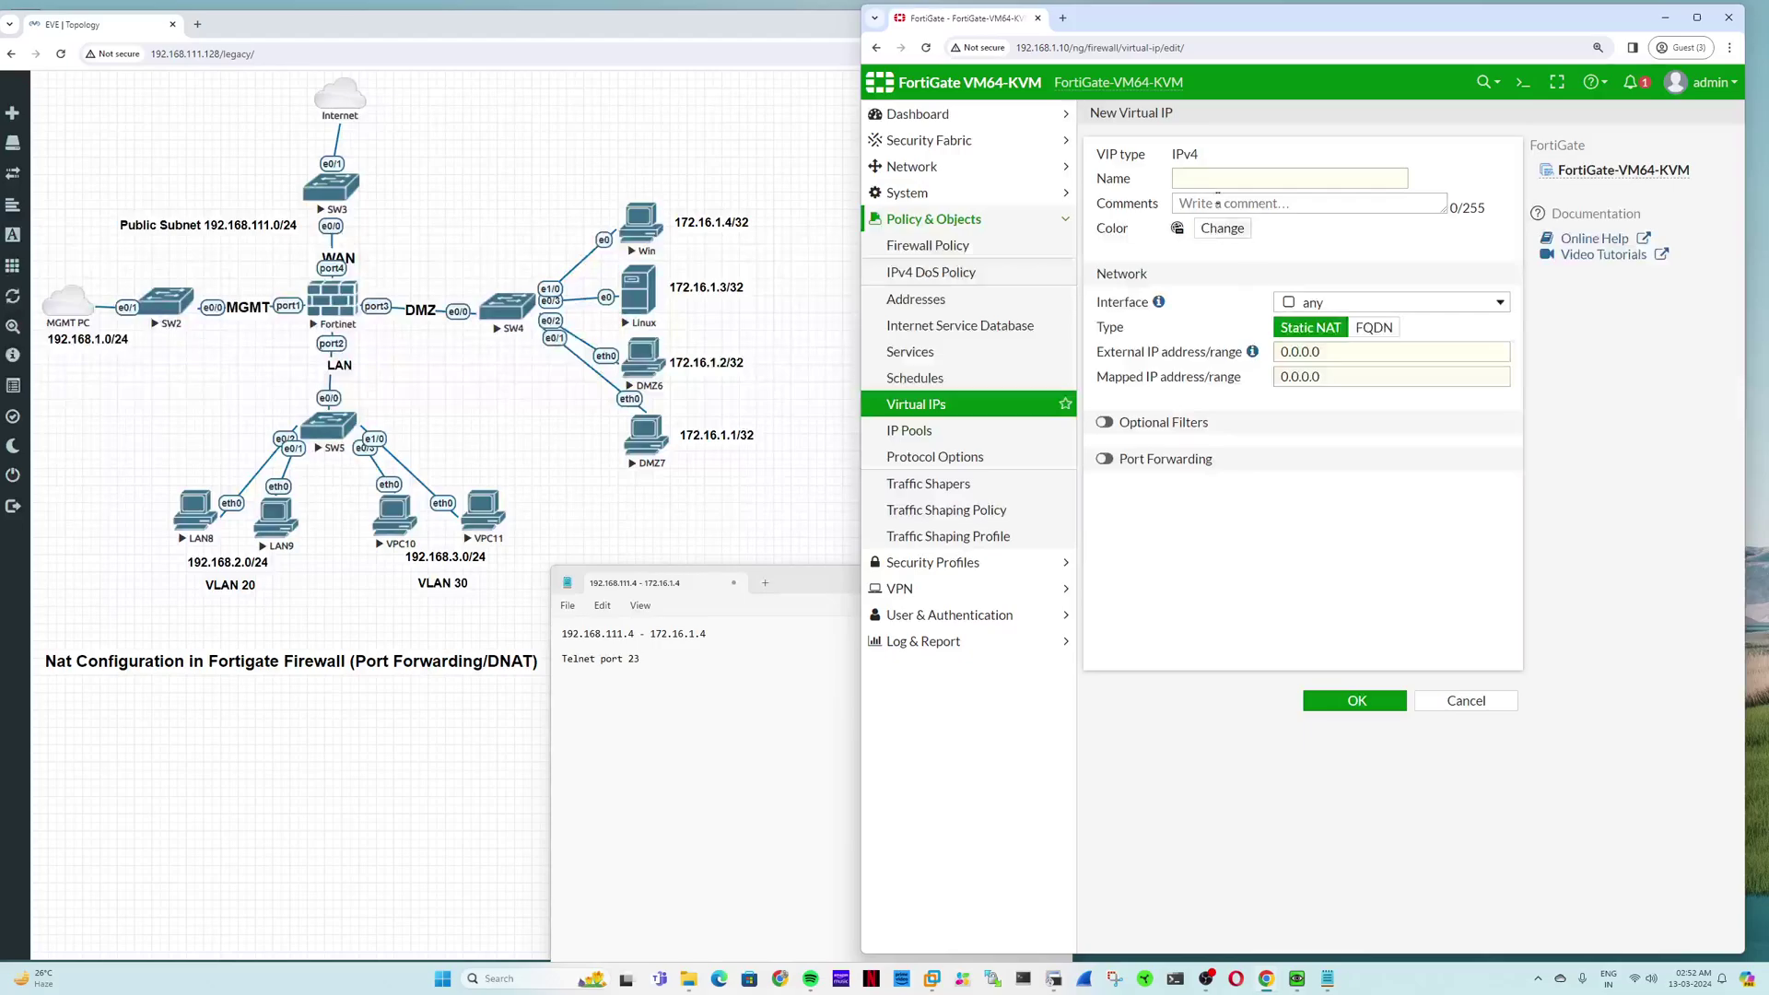
Step: Name the VIP VIP_192.168.111.4_172.16.1.4 and copy 192.168.111.4 into the External IP field
type("VIP")
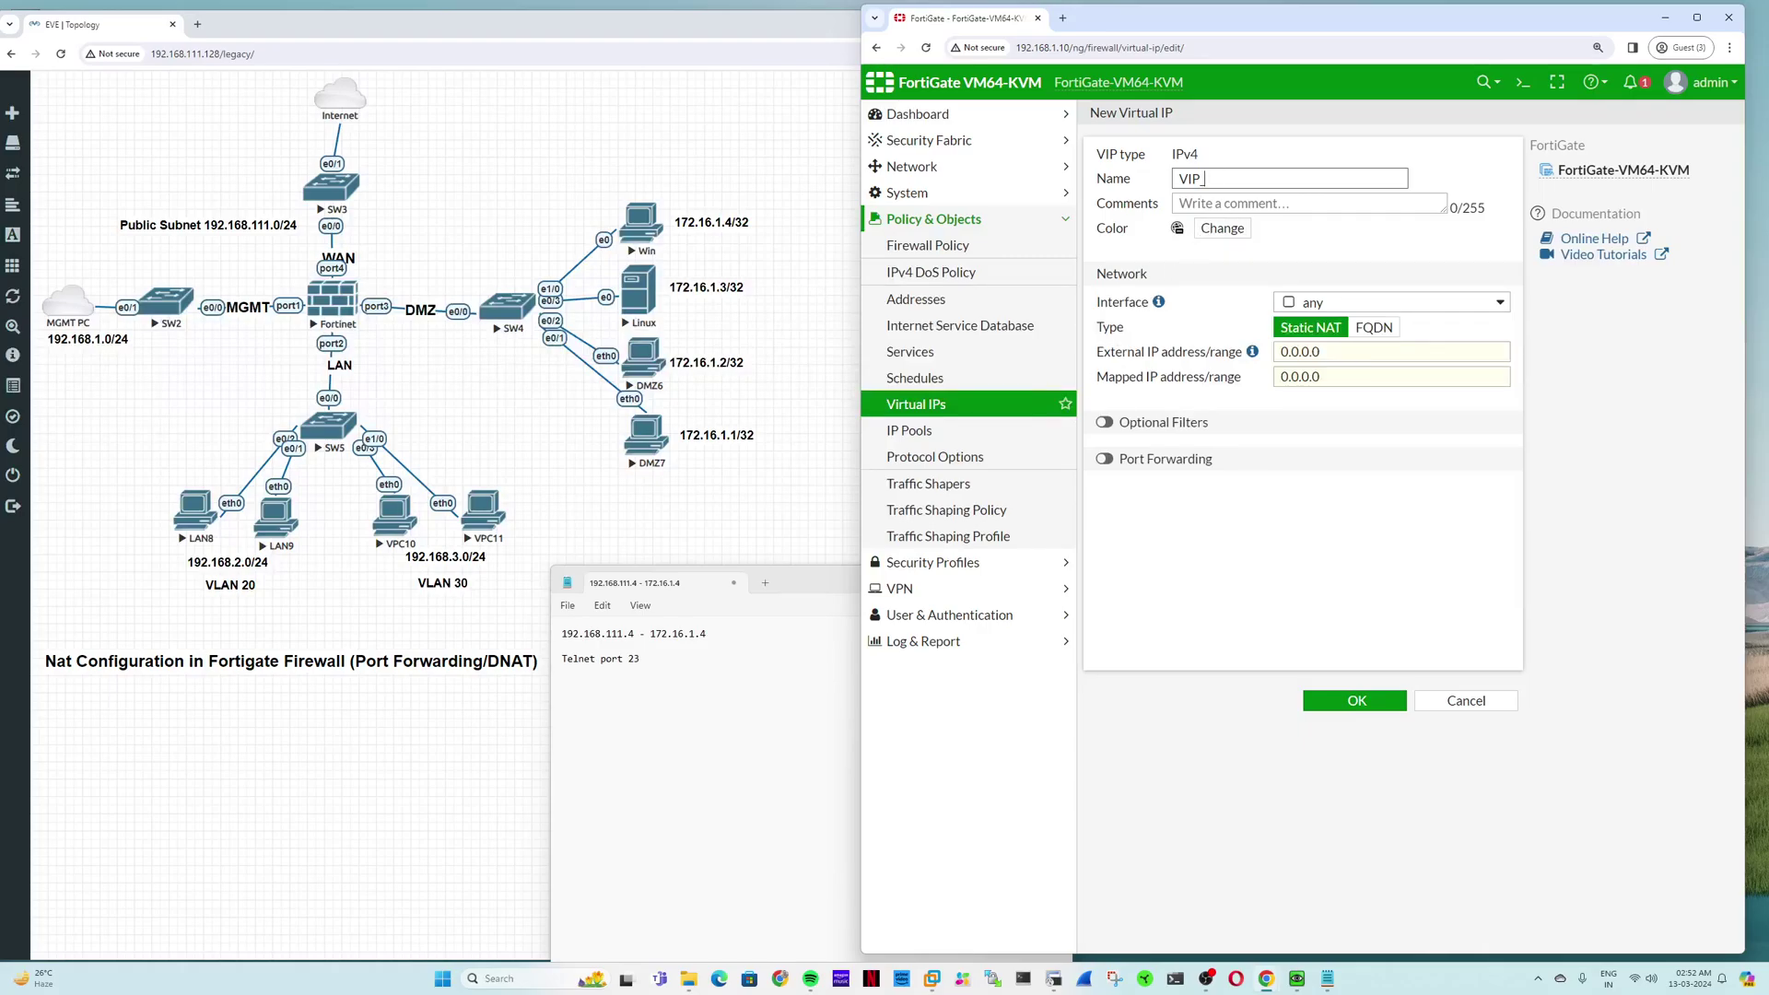
type("_192.168")
type(".111.4")
type("_170")
type("2.16.1.4")
double_click(1296, 351)
left_click_drag(1288, 178, 1205, 178)
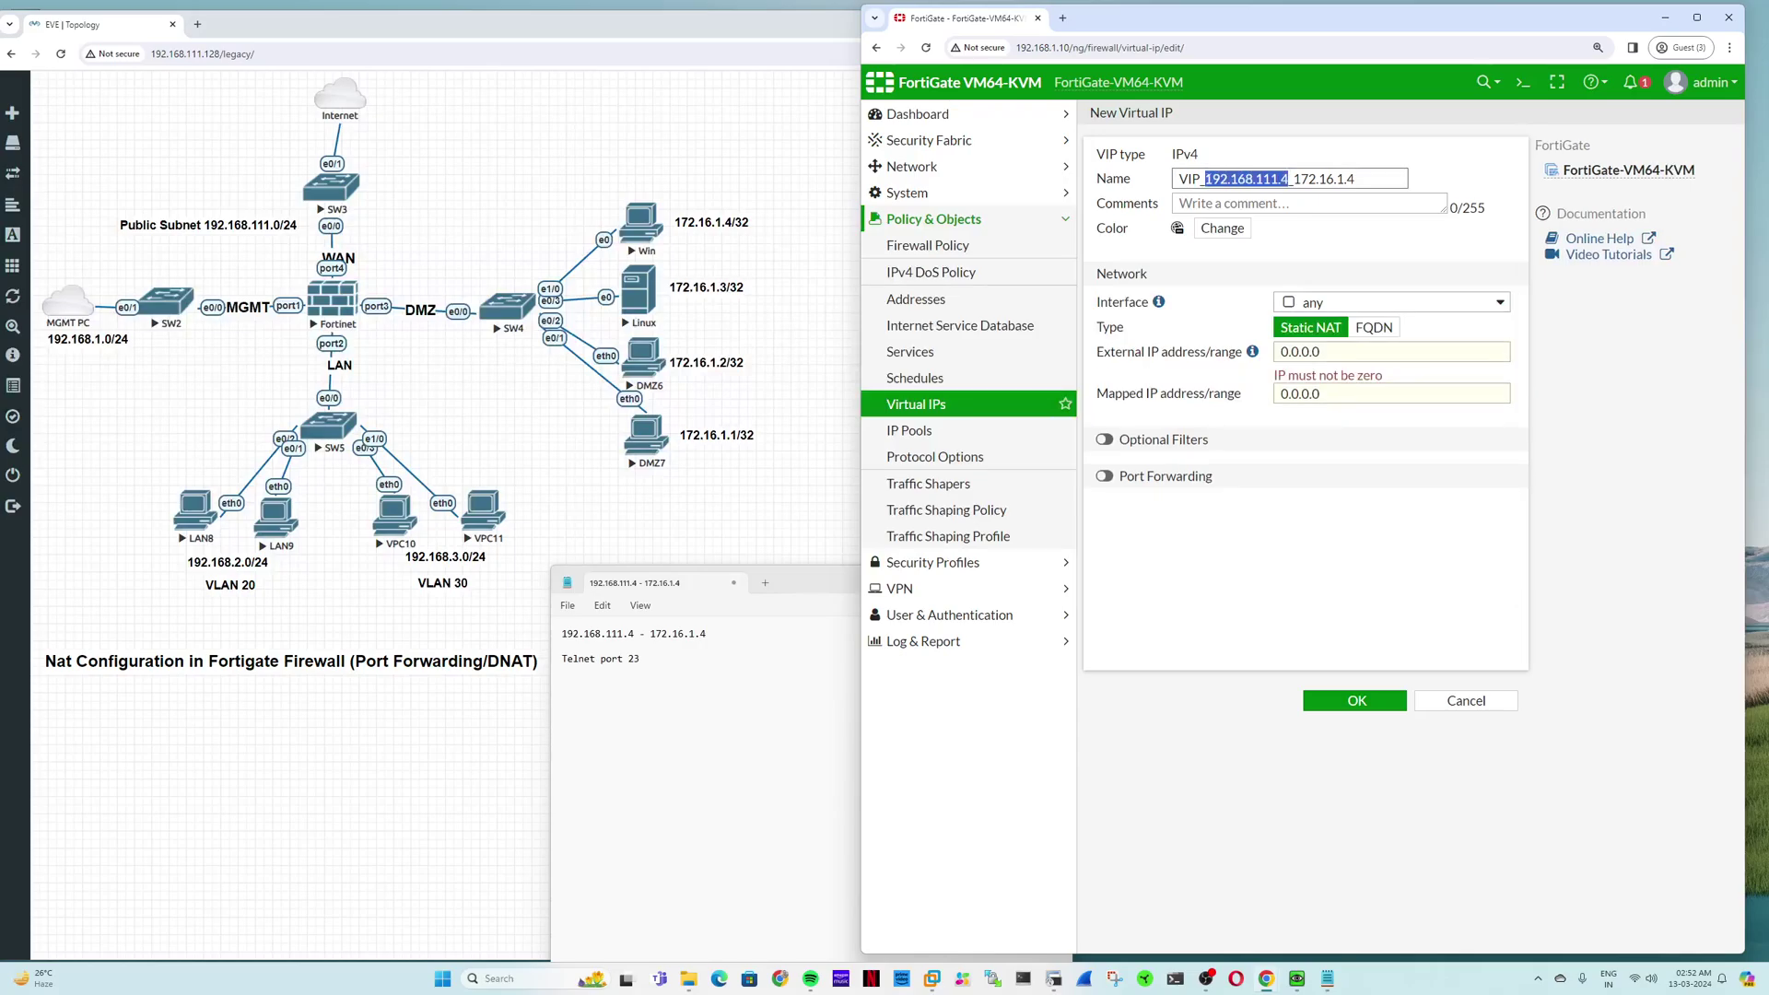
key("ctrl+c")
double_click(1295, 351)
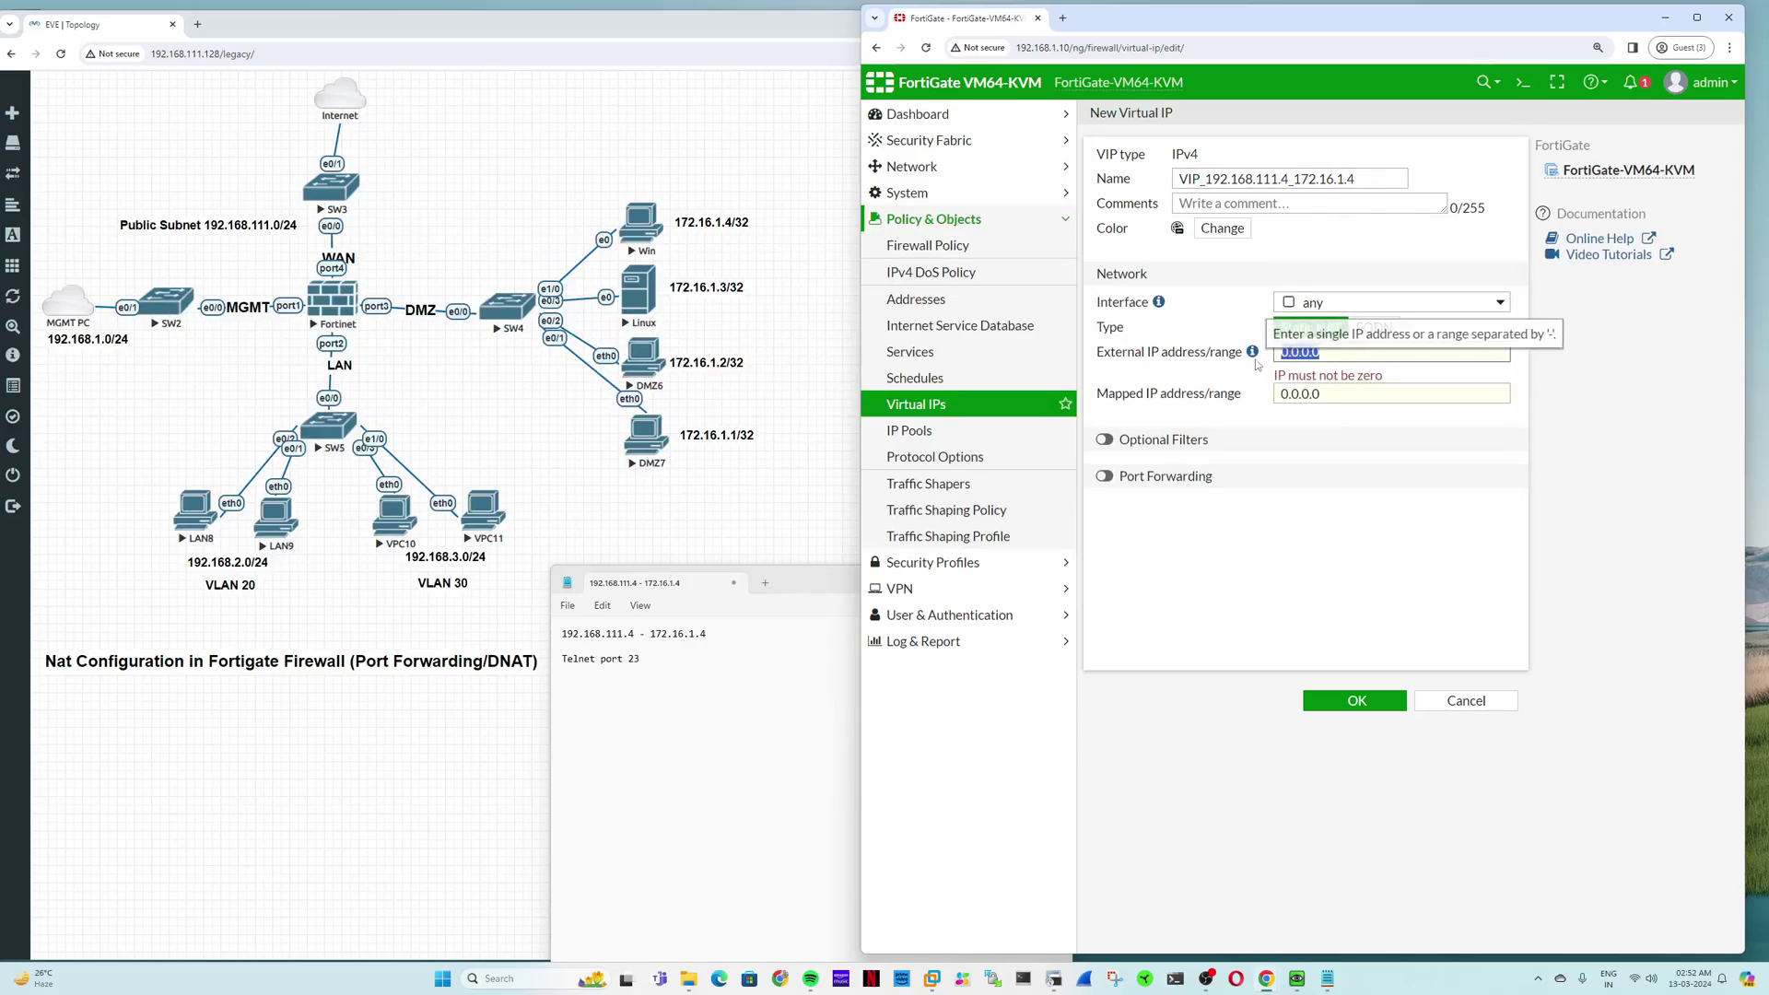
key("ctrl+v")
left_click_drag(1361, 181, 1293, 179)
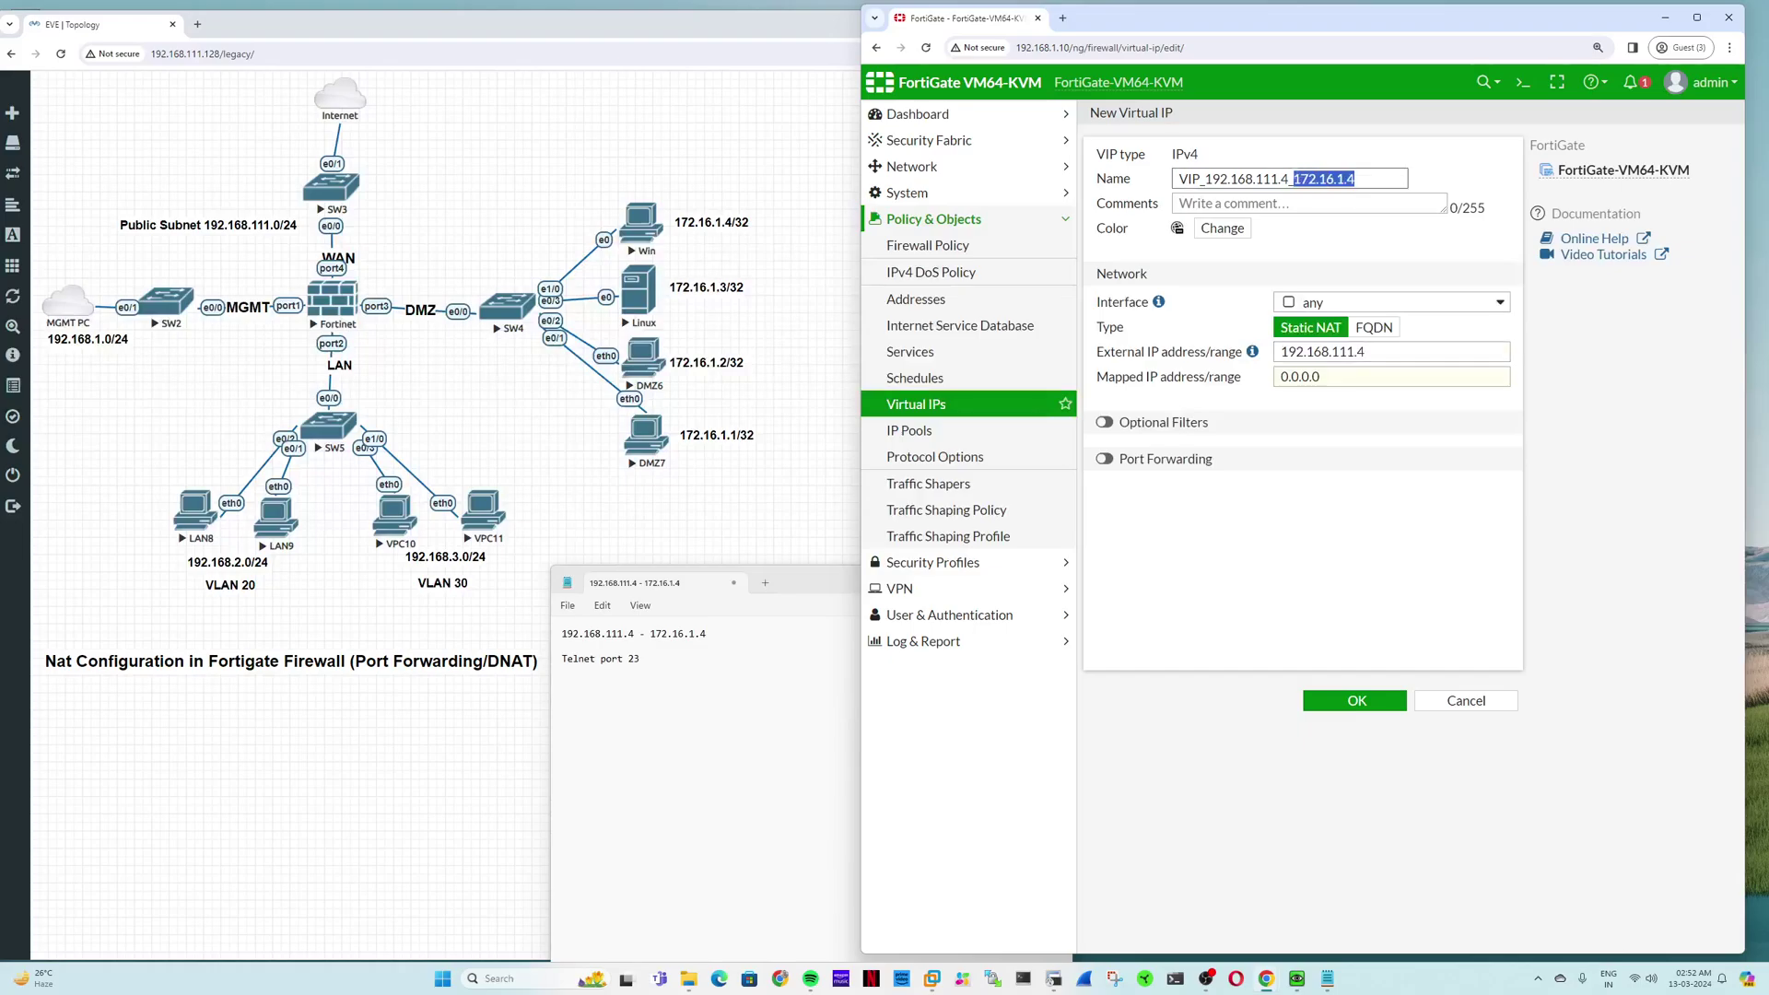
left_click_drag(1323, 377, 1269, 385)
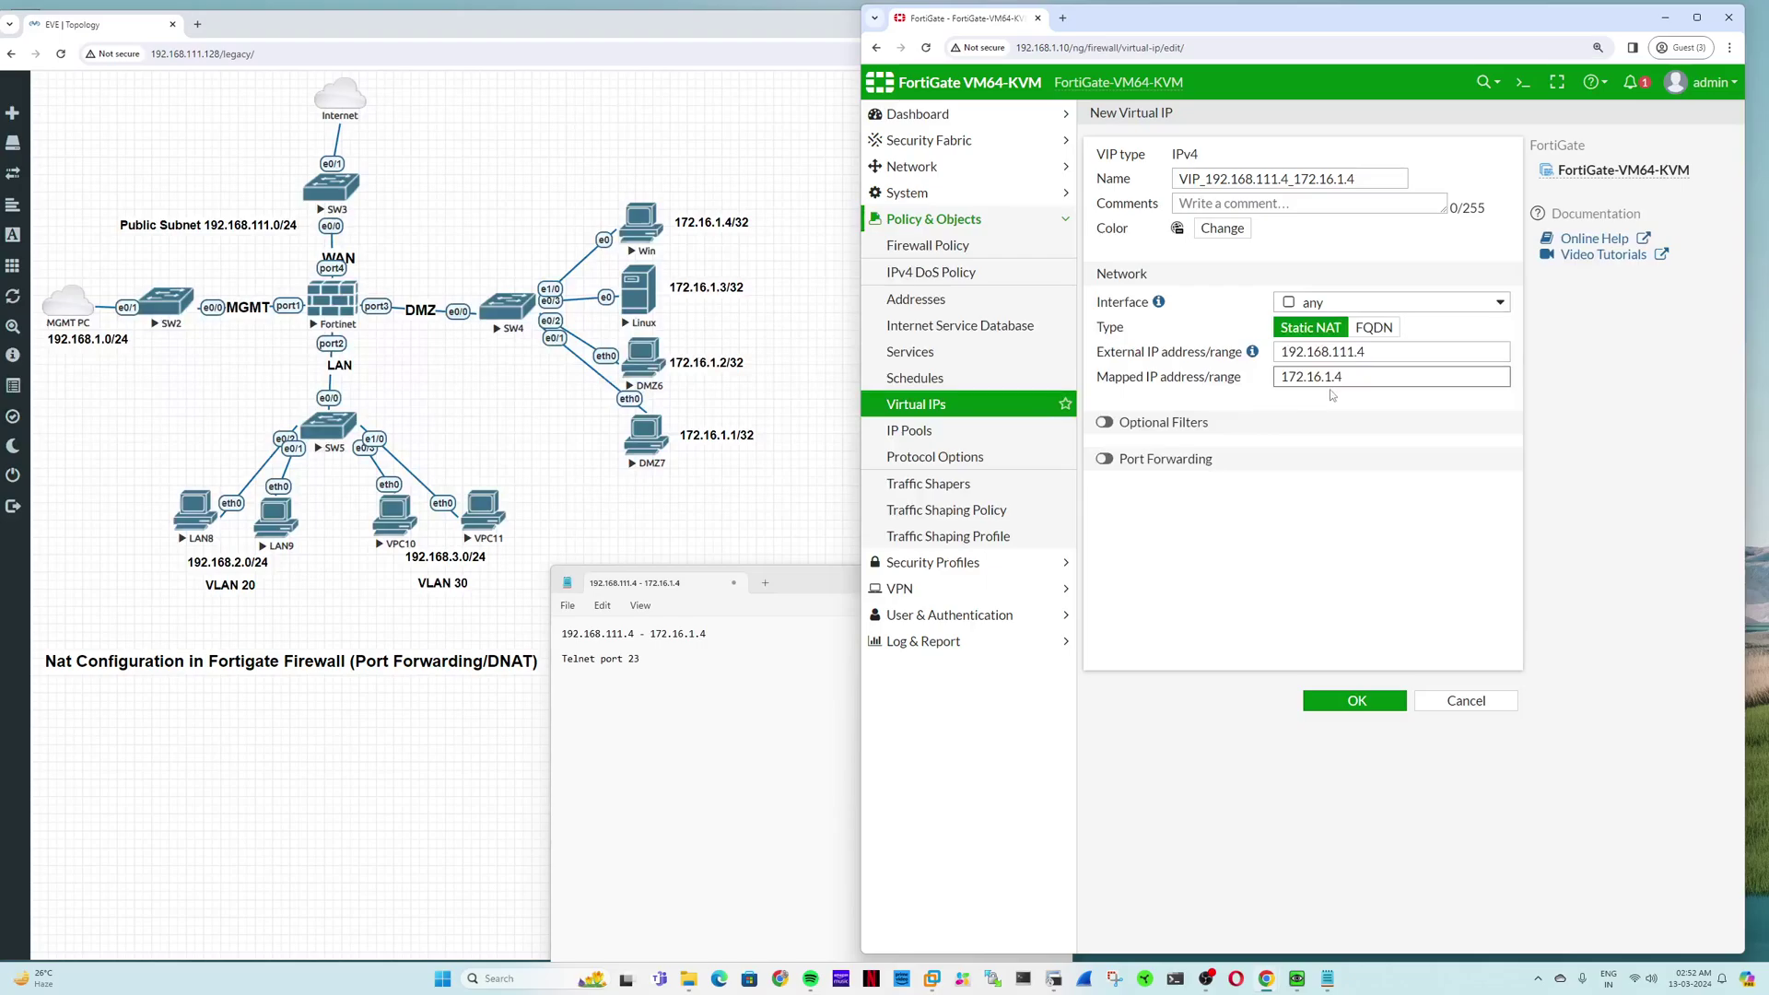
Step: Bind the VIP to Internet (port4) with mapped address 172.16.1.4 and save it
mouse_move(1159, 305)
left_click(1402, 305)
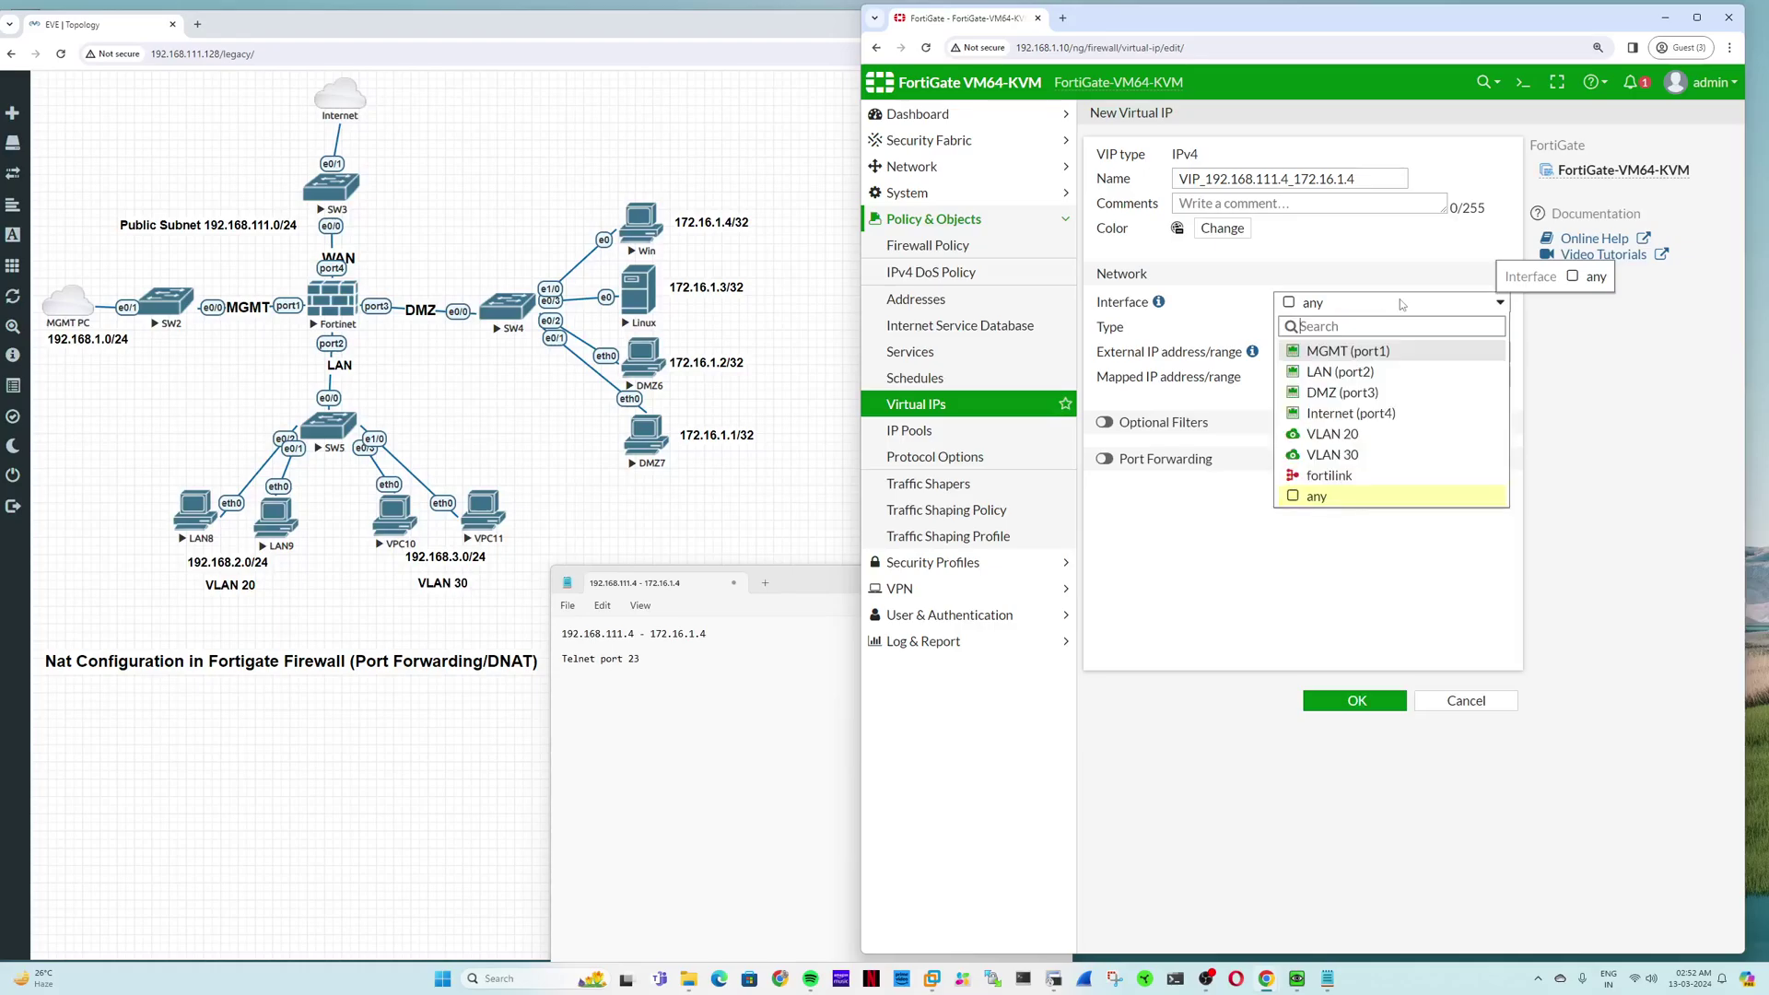
left_click(1377, 417)
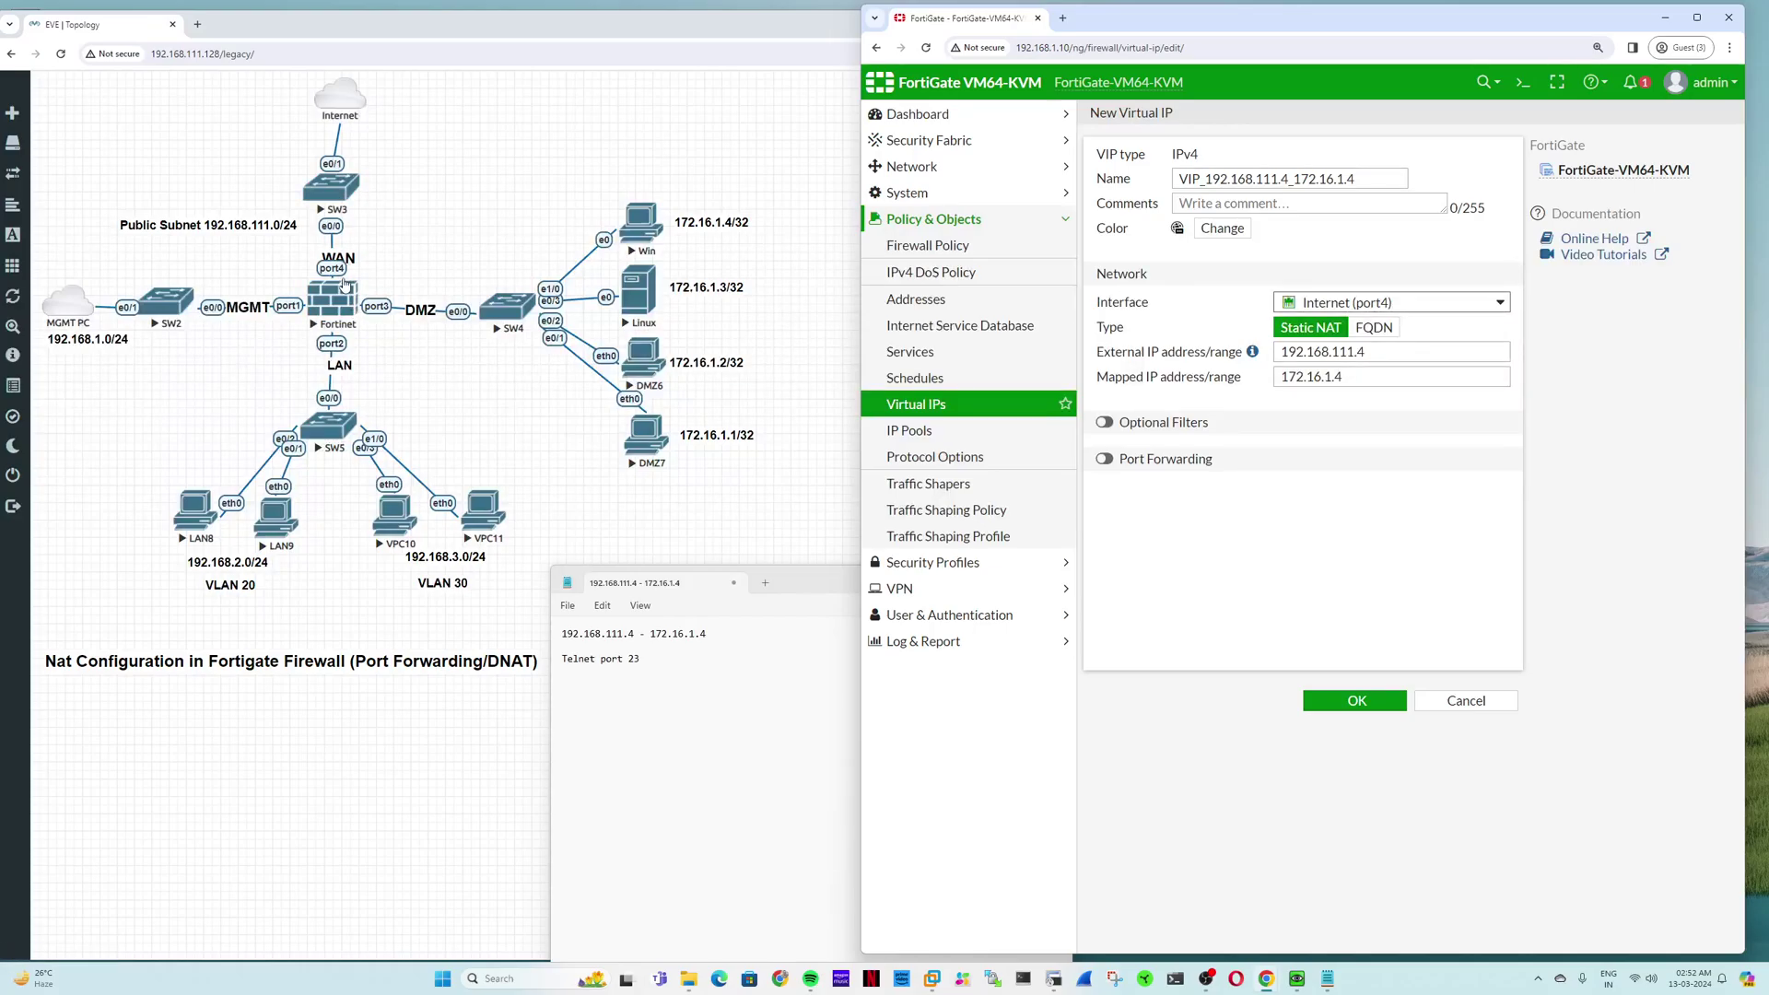
mouse_move(1407, 305)
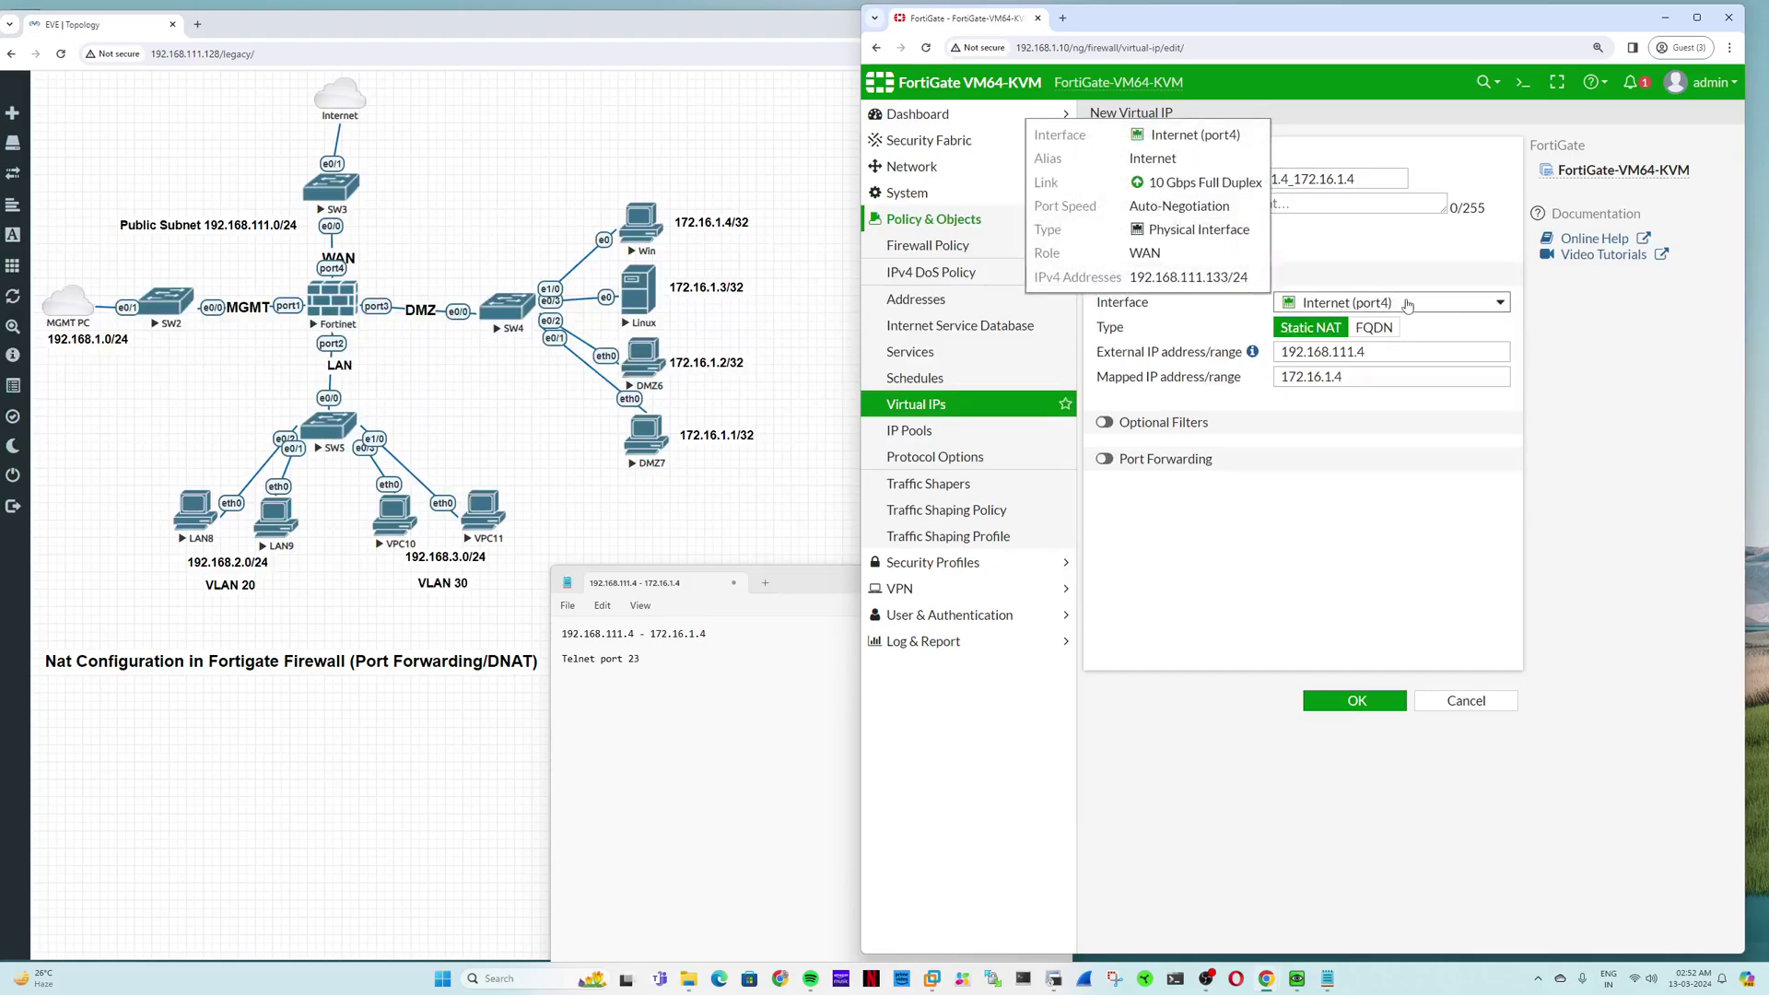
left_click_drag(1344, 376, 1281, 376)
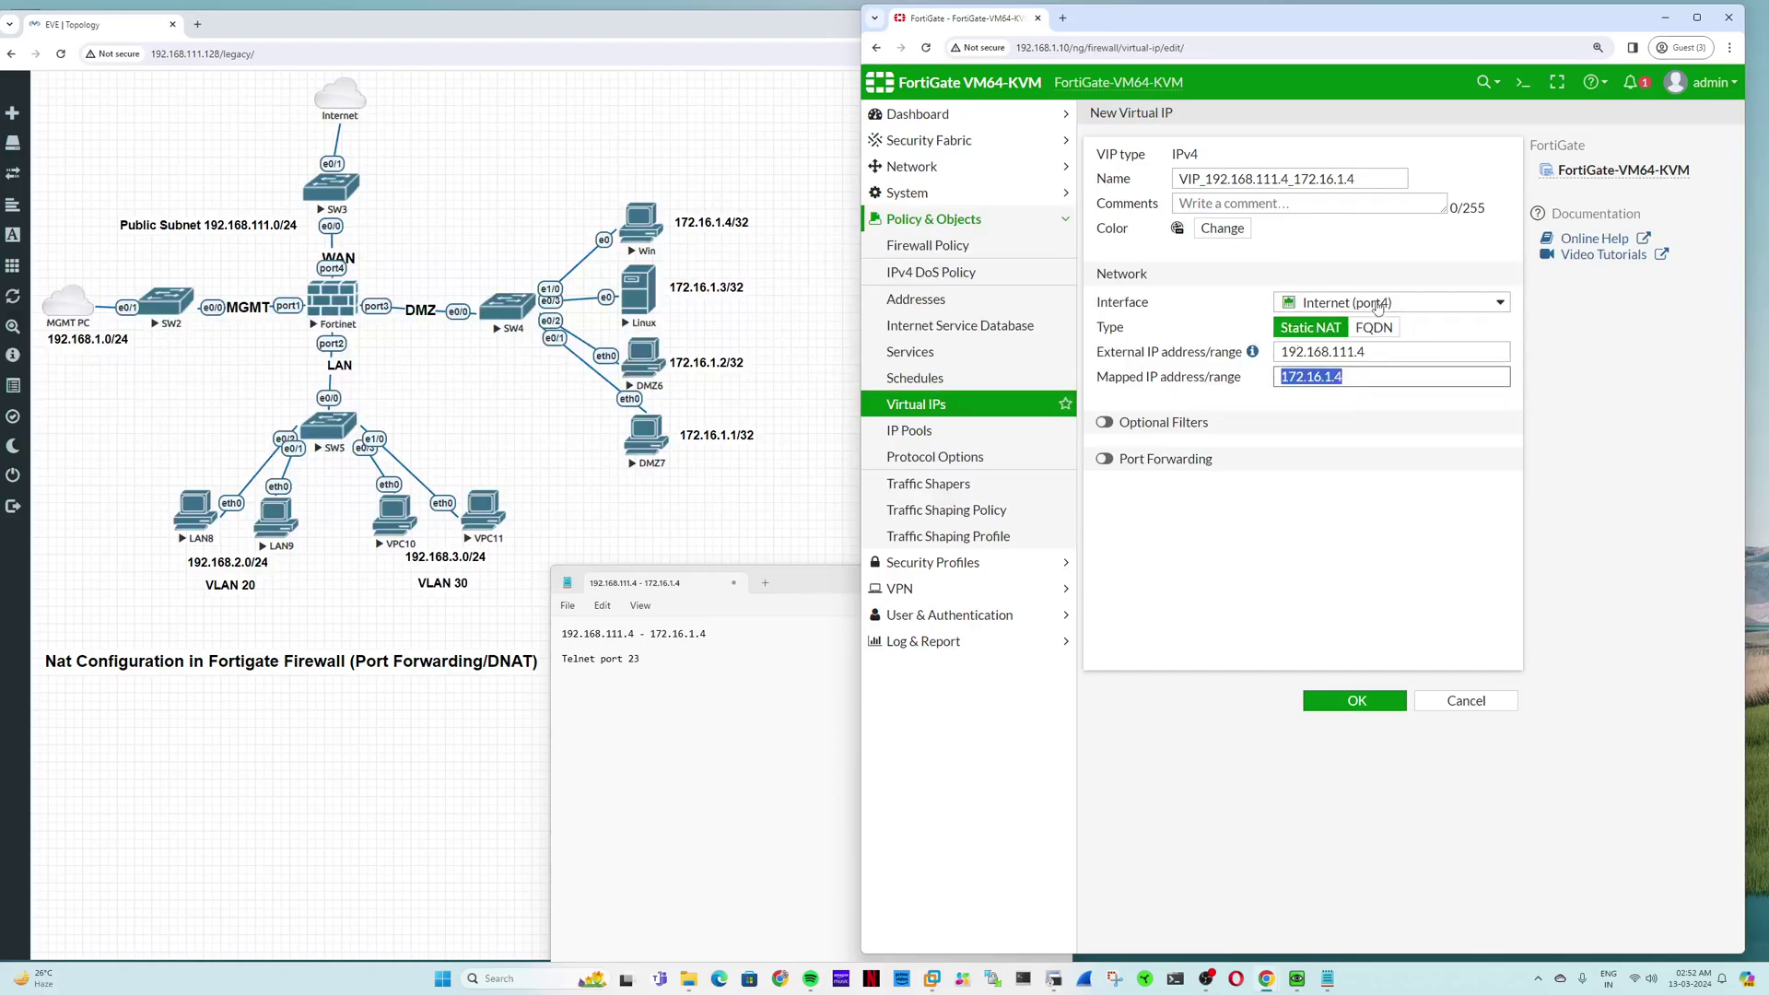
mouse_move(1373, 311)
left_click(1363, 704)
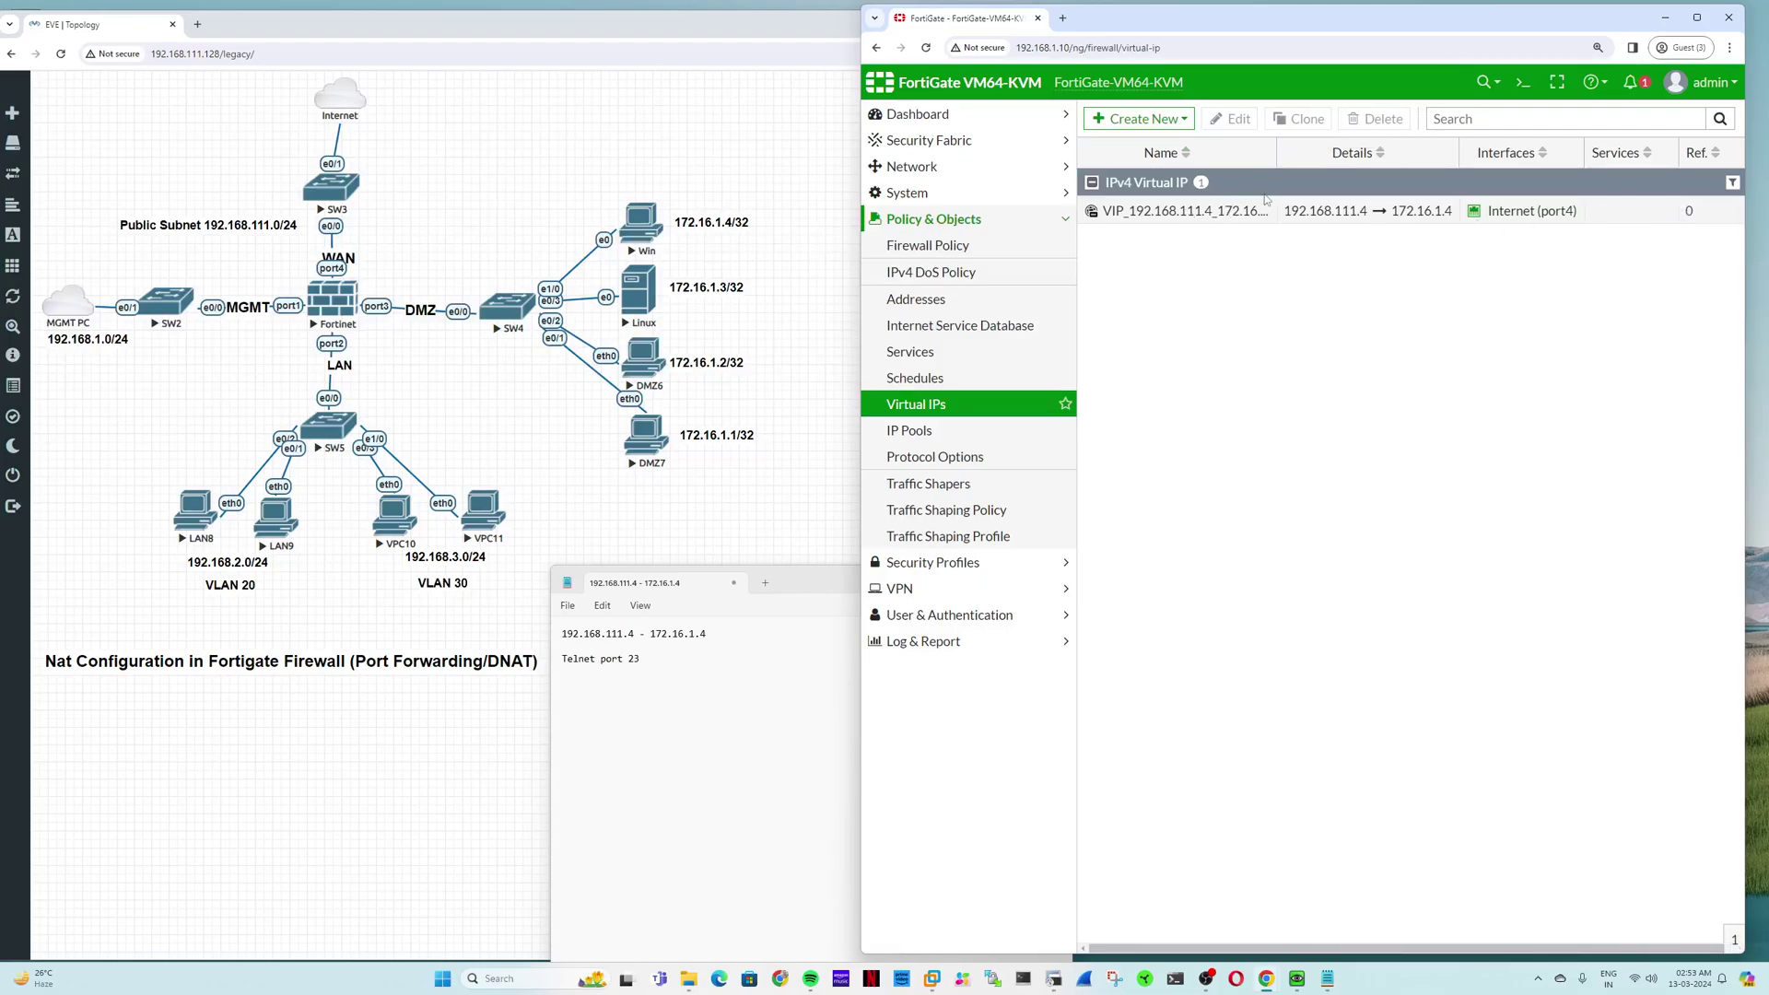
Step: Start a new policy 'From internet to Win Server' from Internet (port4) to DMZ (port3)
left_click(1023, 246)
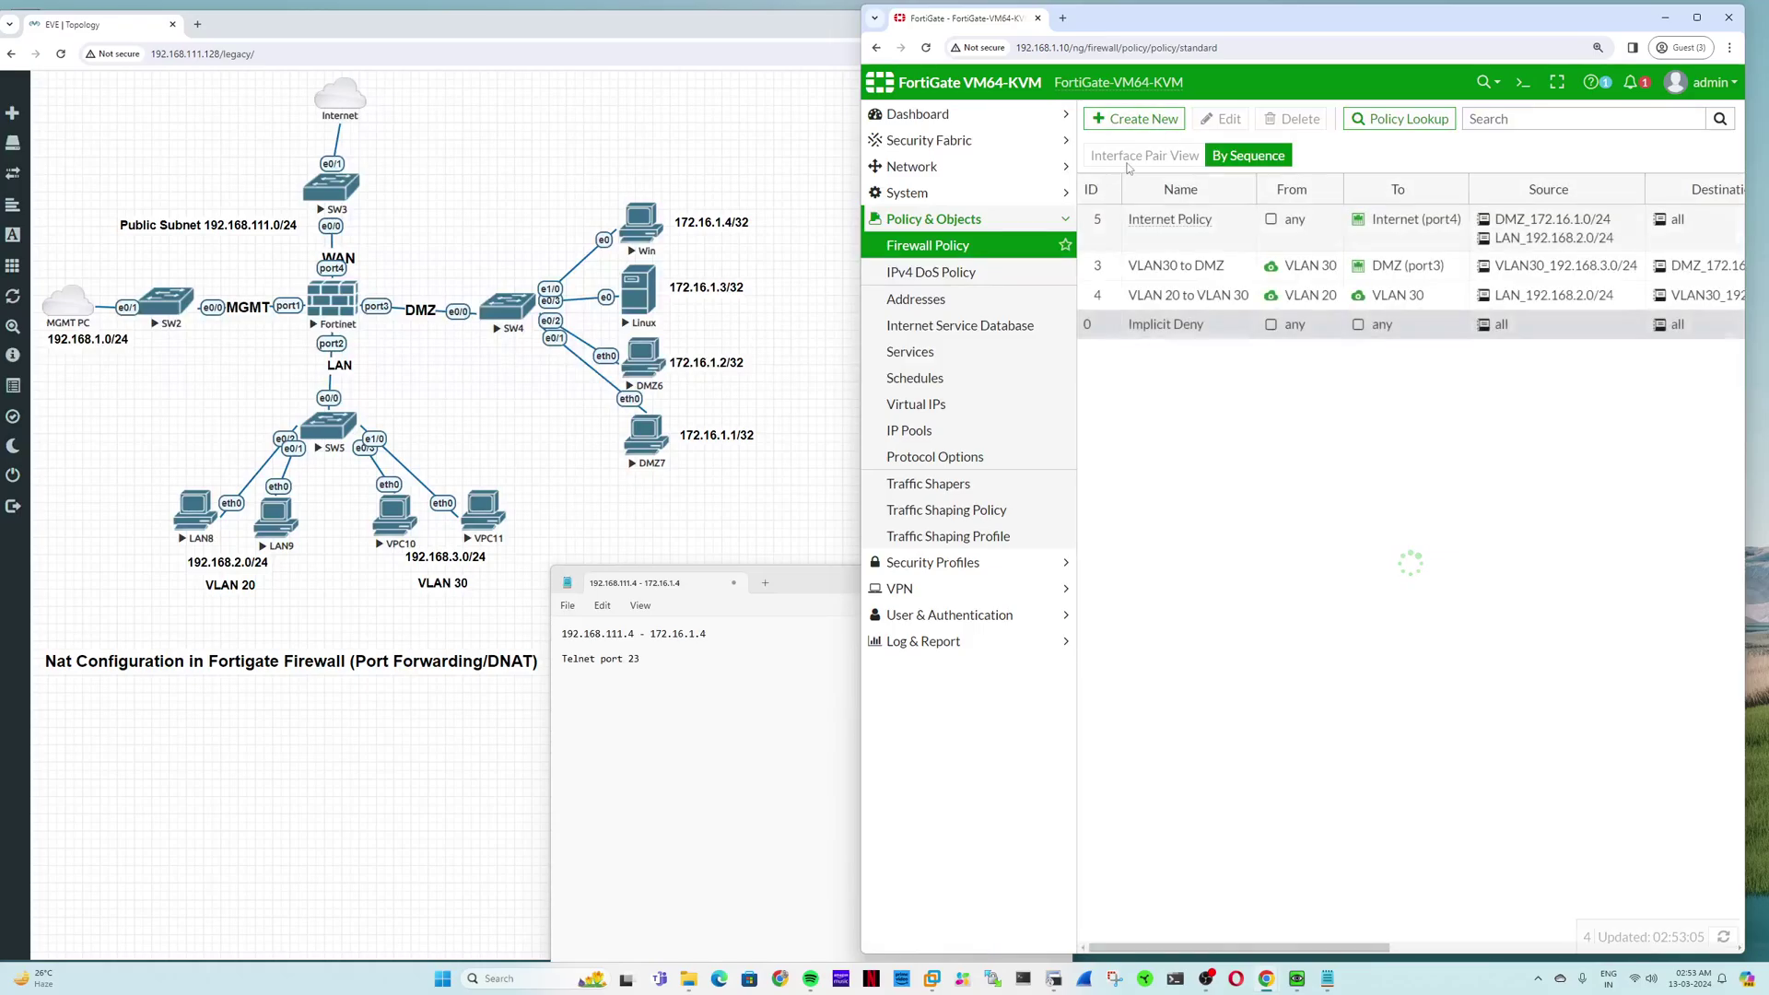
left_click(1119, 126)
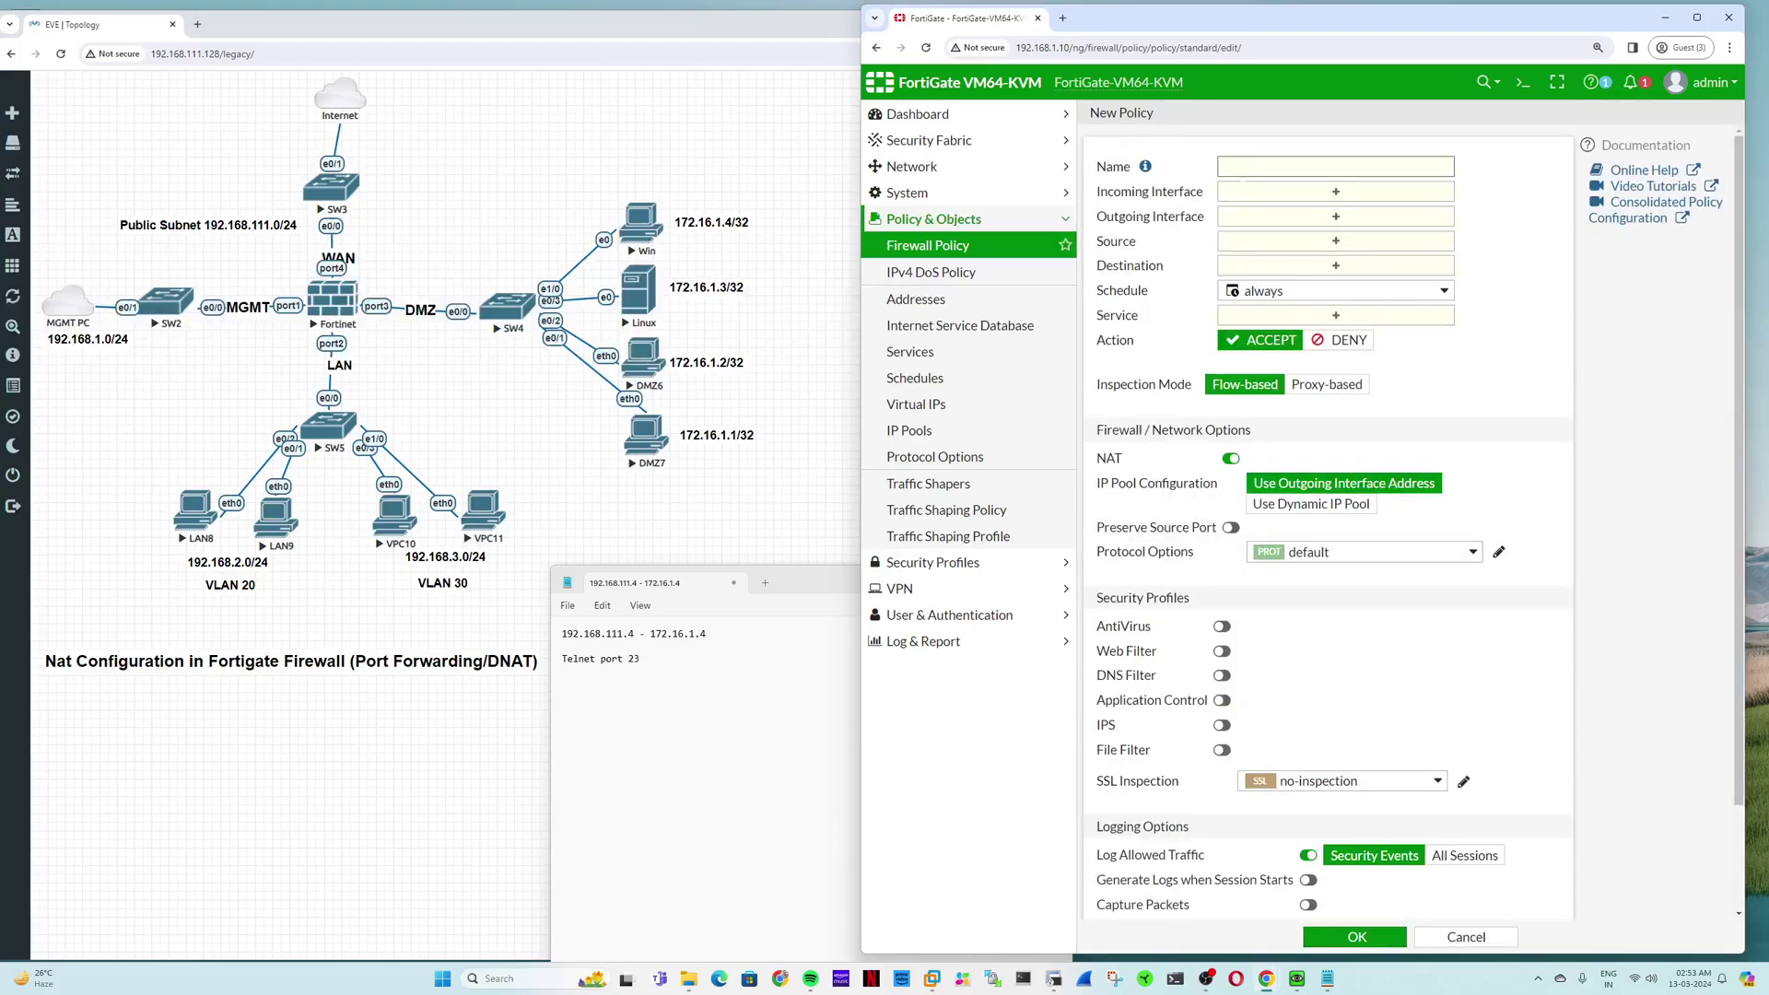
type("From inter")
type("net to ")
type("Win")
type(" Sev")
type("ver")
left_click(1264, 192)
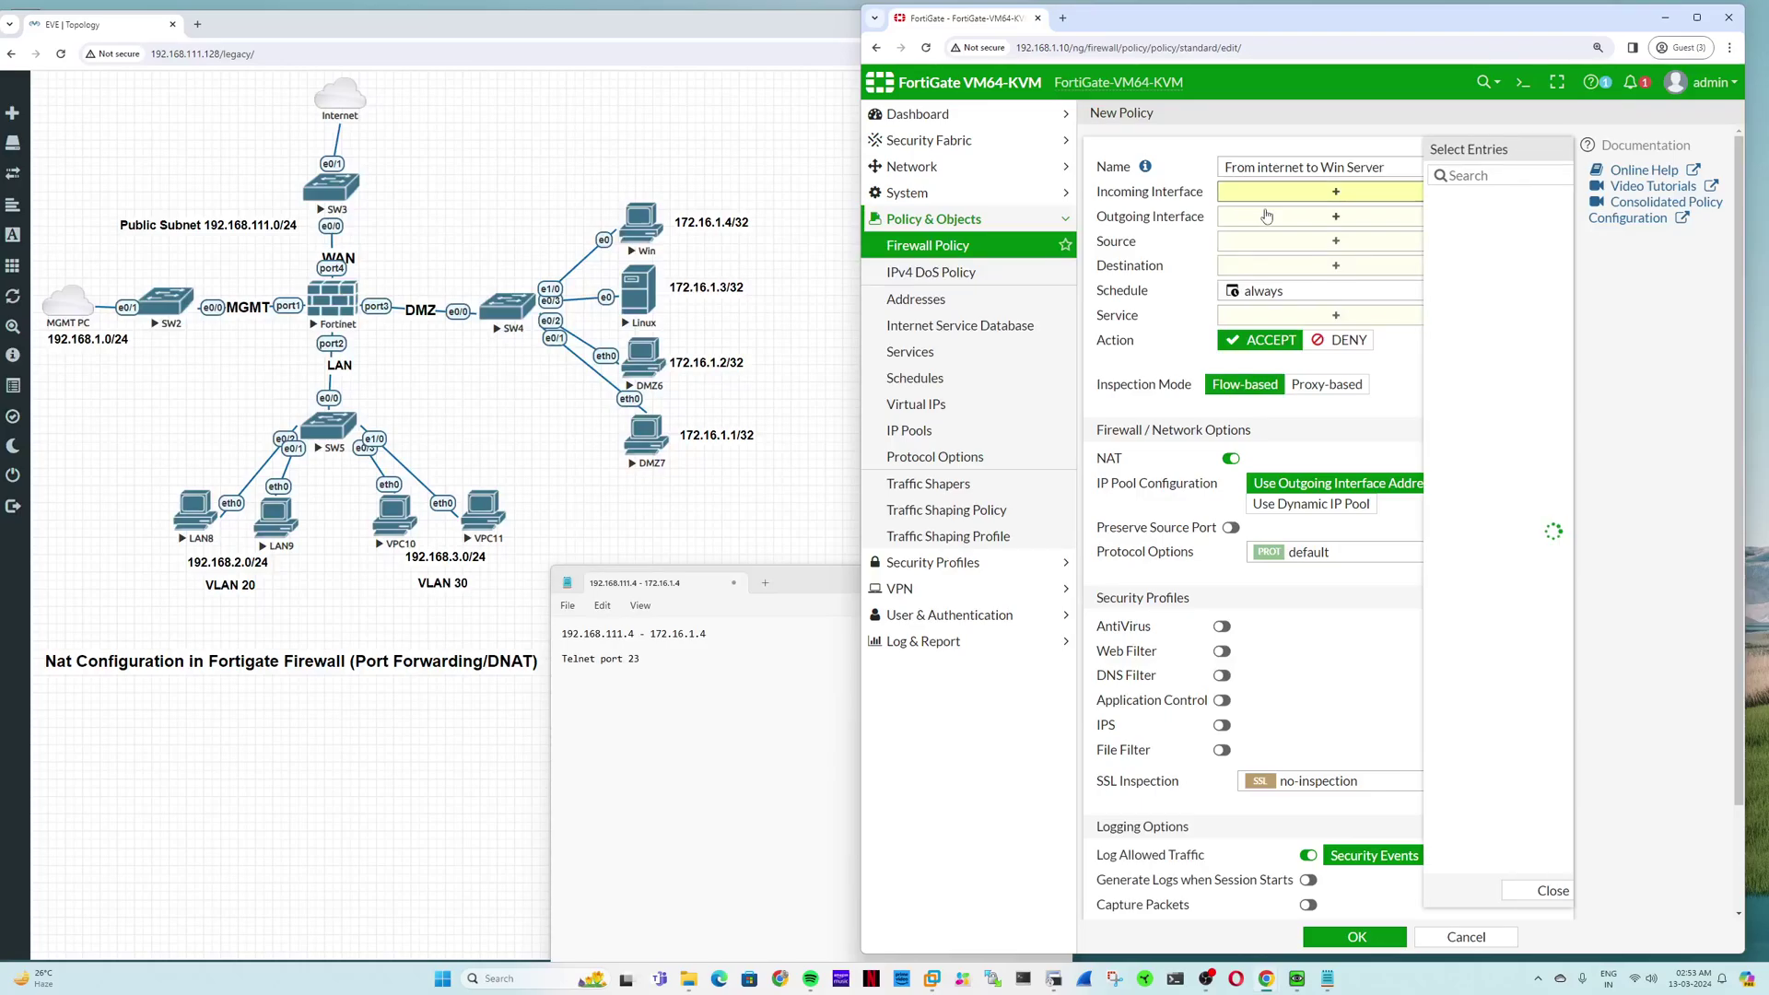
left_click(1390, 262)
left_click(1293, 236)
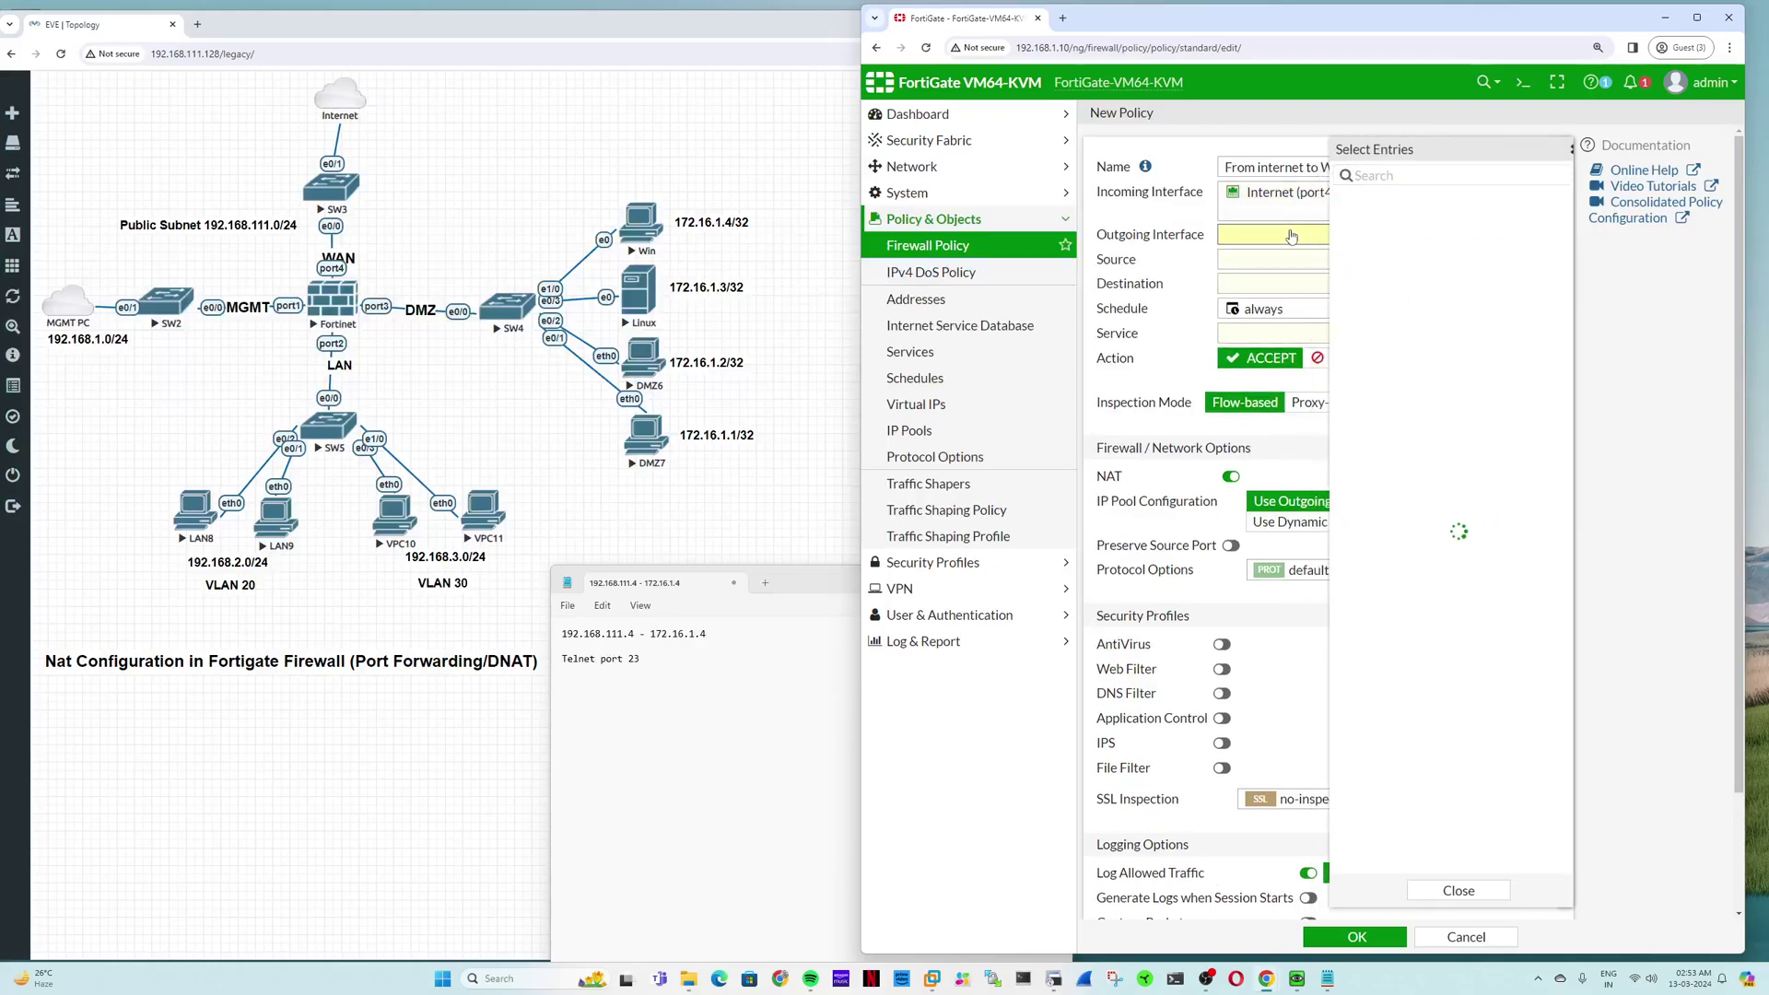
left_click(1382, 242)
Step: Set the policy source to all and destination to VIP_192.168.111.4_172.16.1.4
left_click(1267, 283)
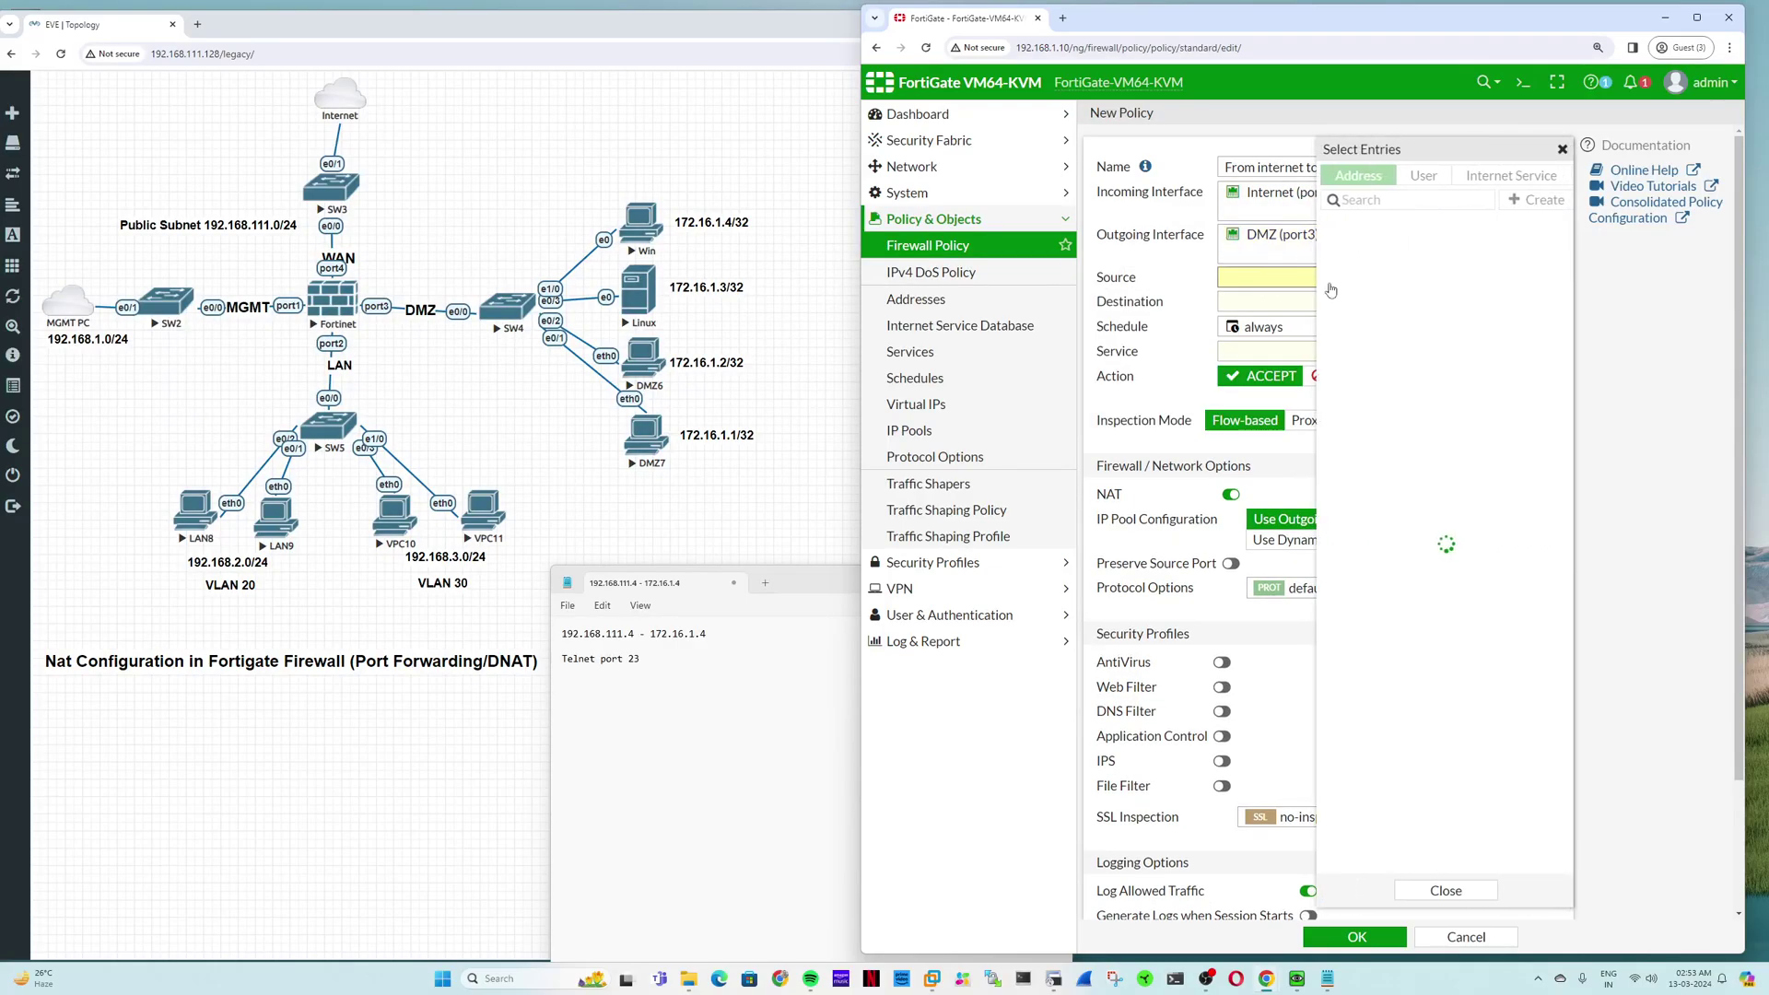
left_click(1410, 247)
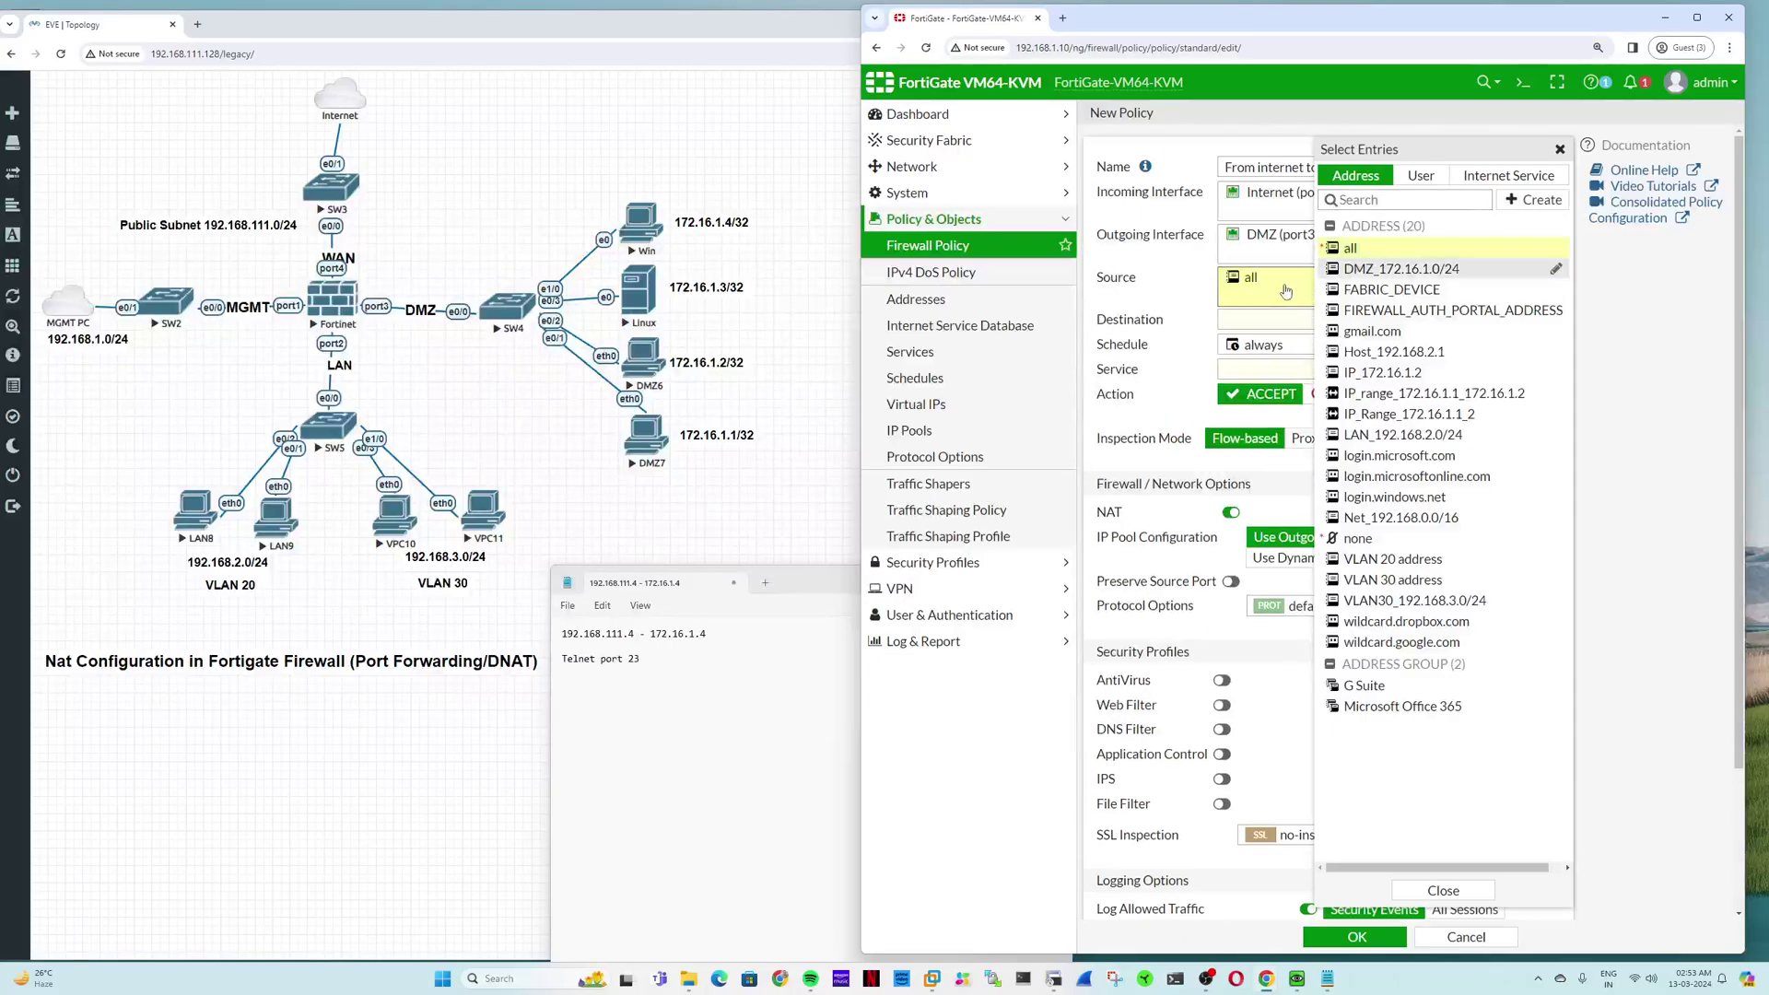
left_click(1490, 894)
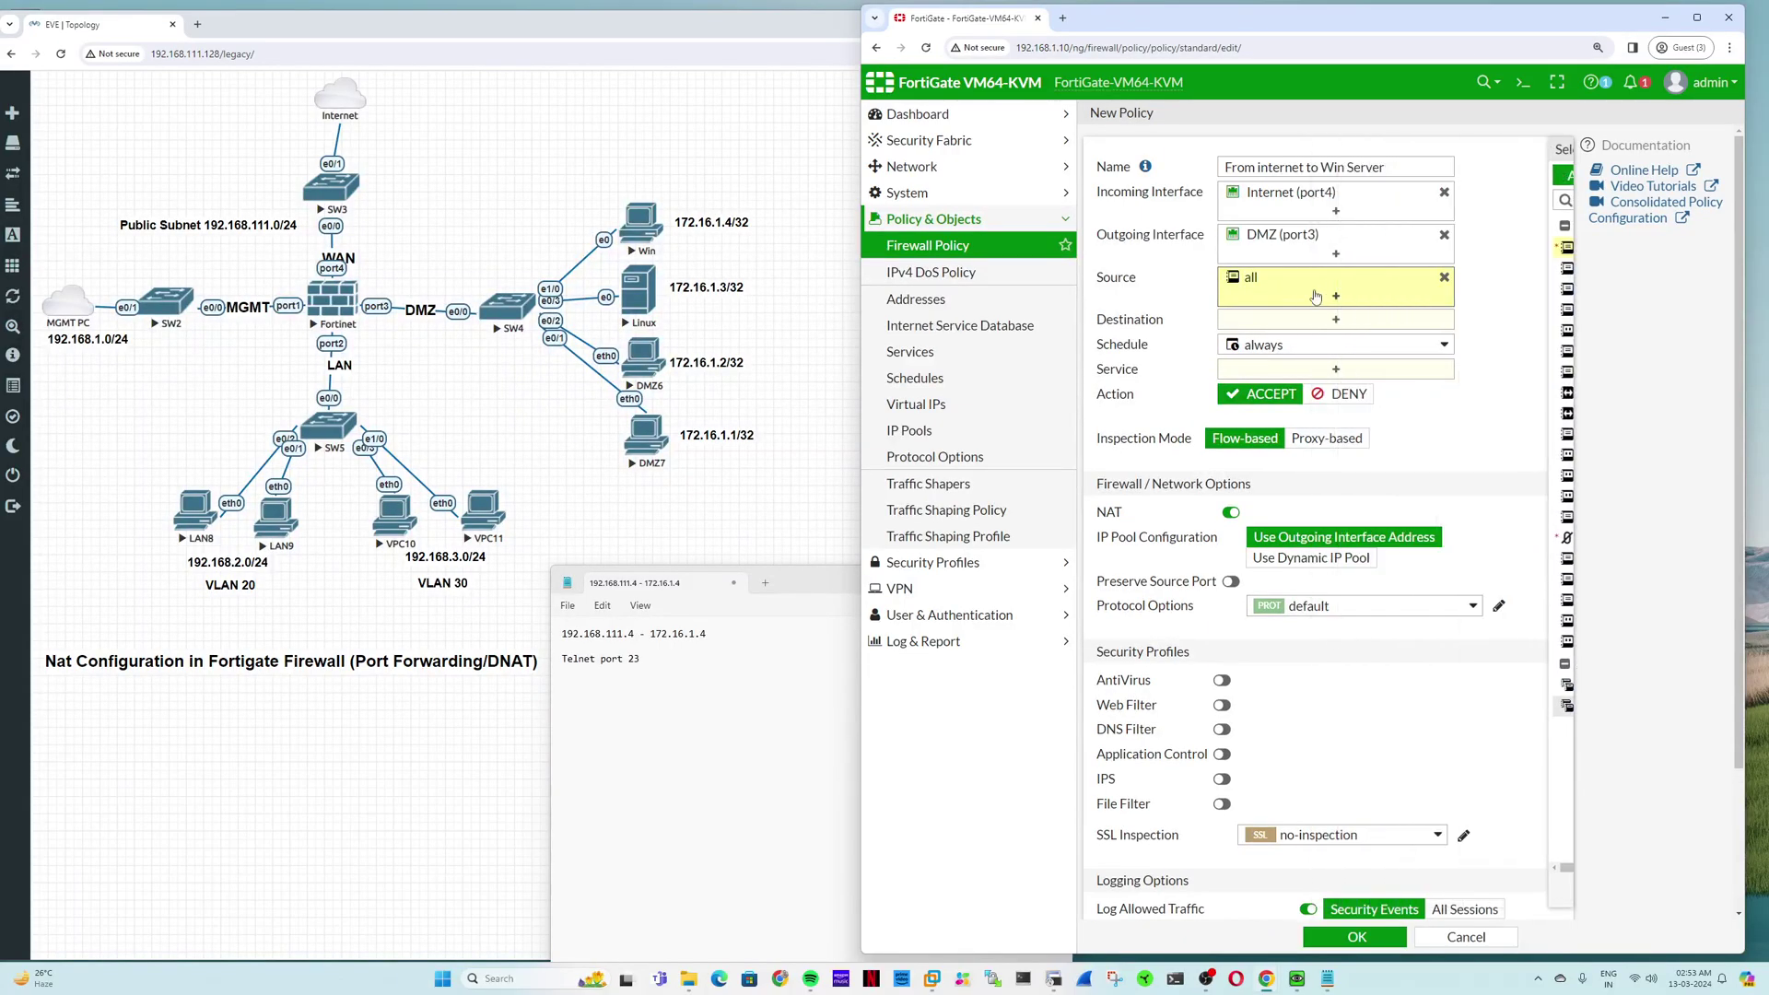
mouse_move(1283, 292)
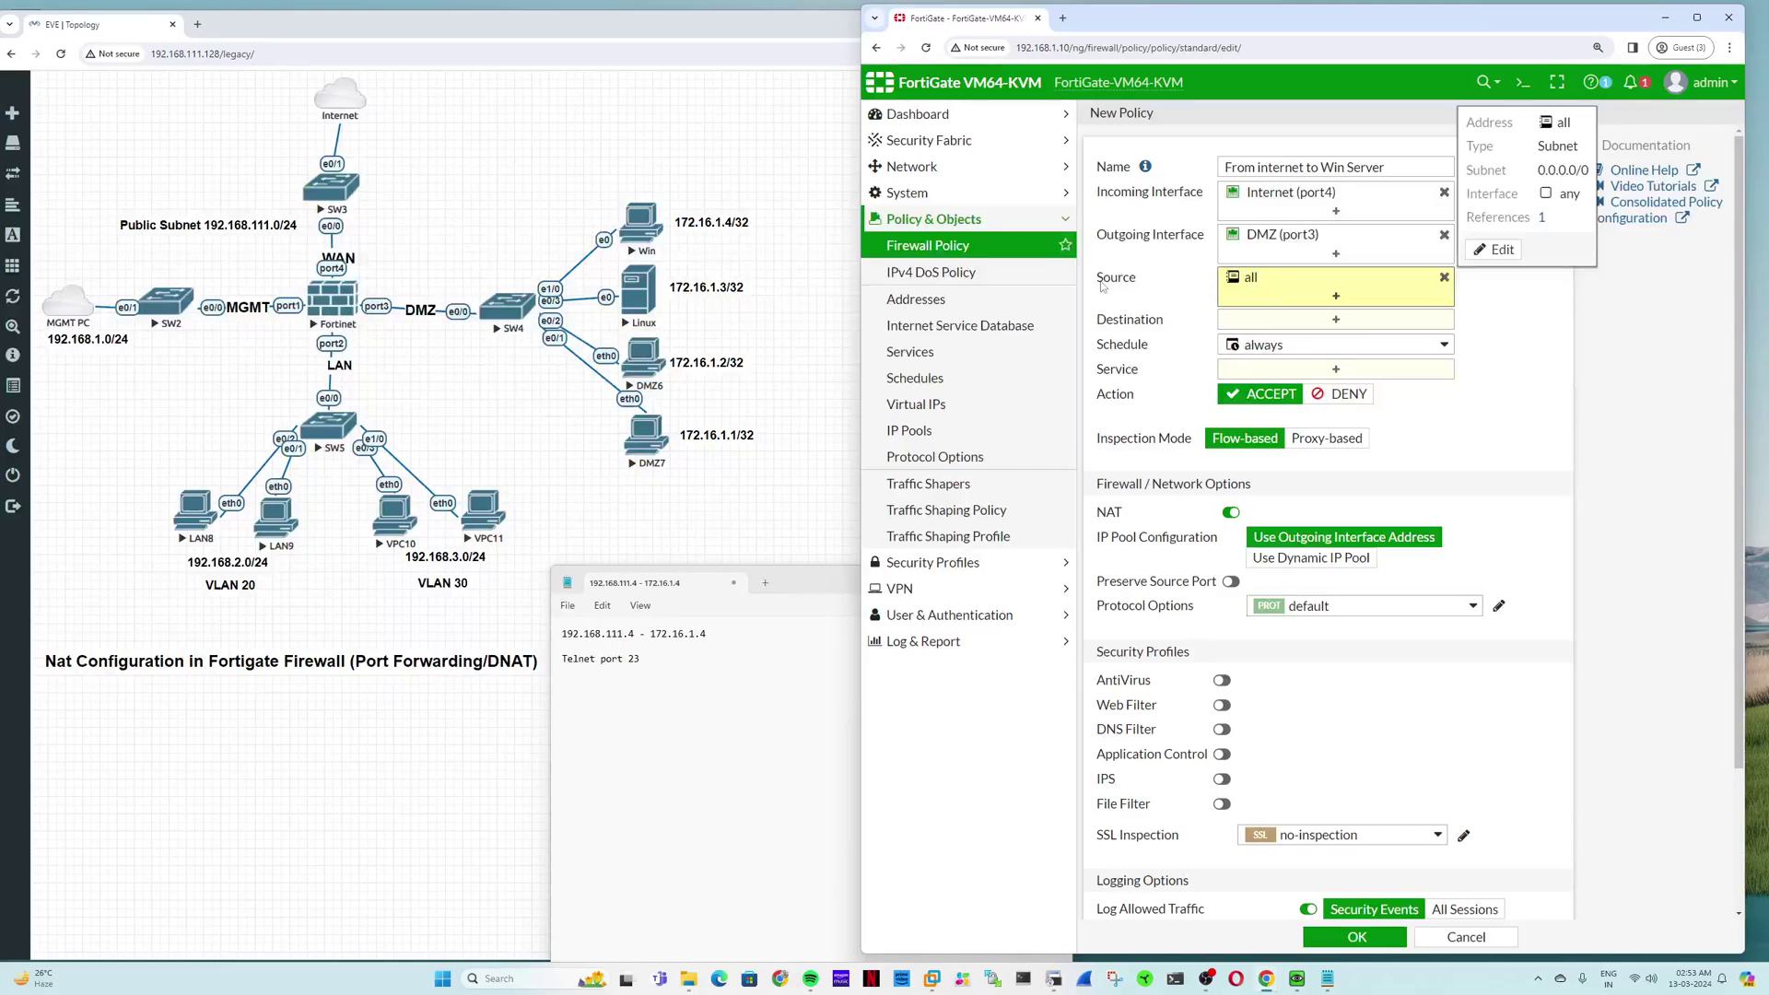
left_click(1263, 320)
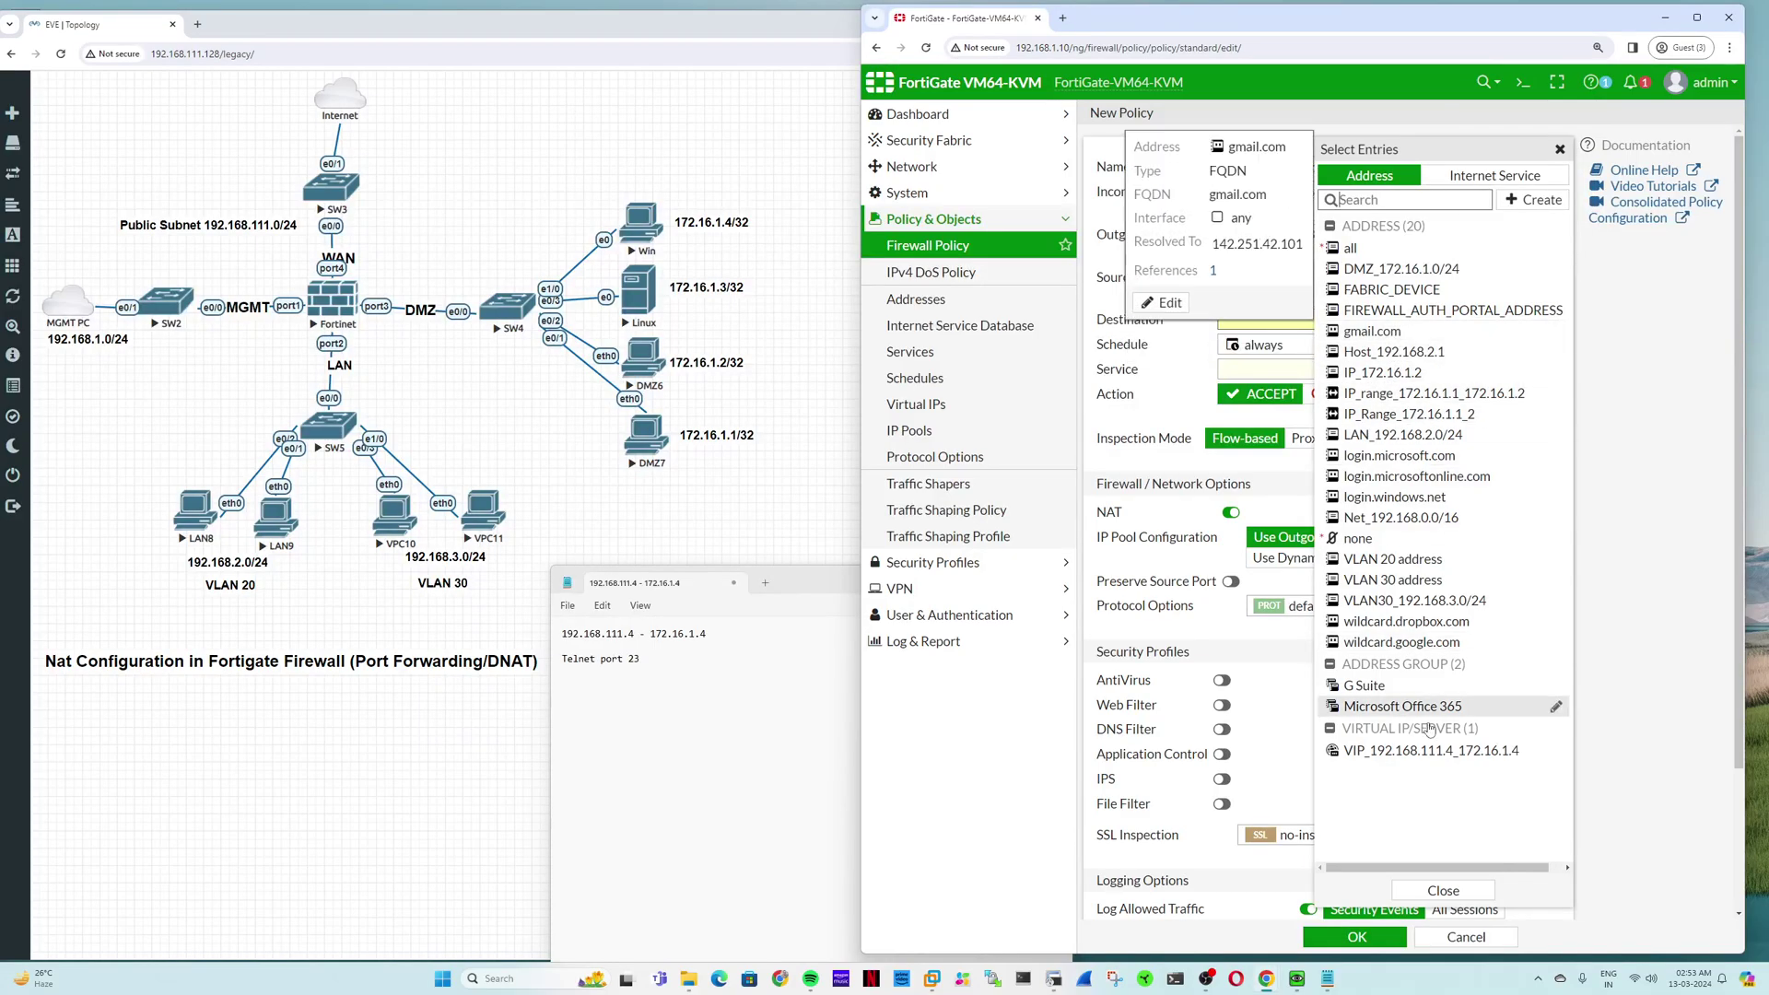
left_click(1387, 754)
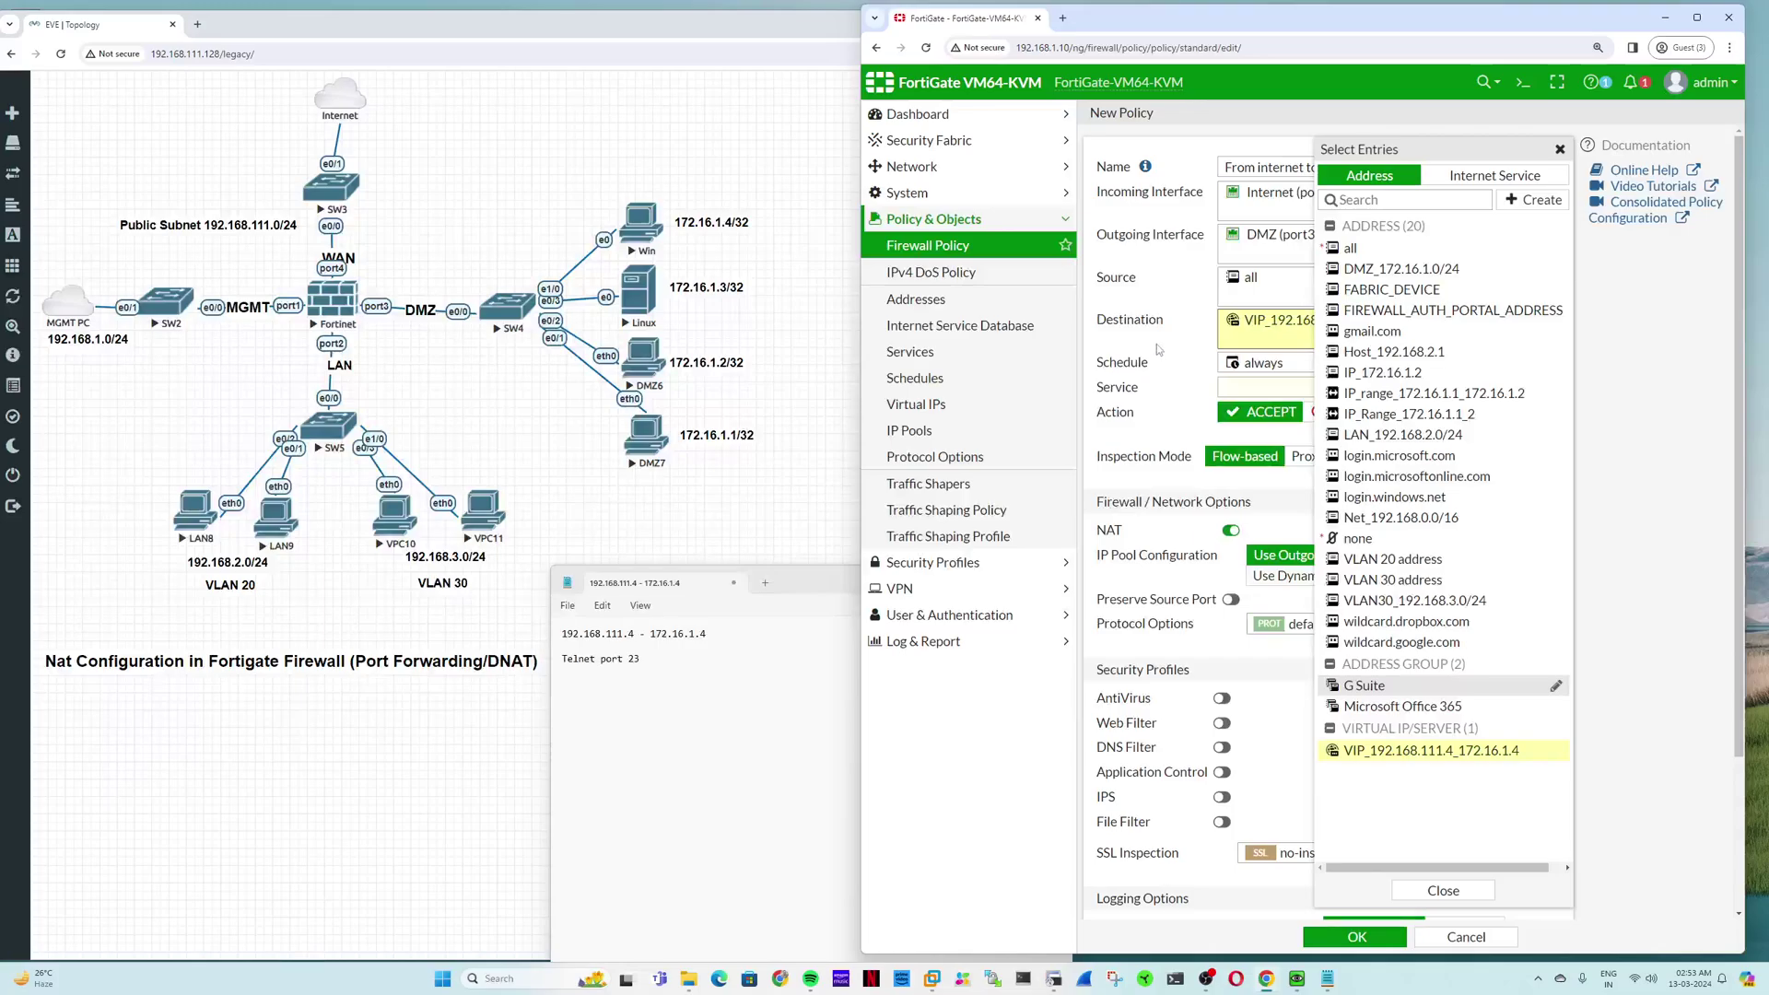
left_click(1180, 339)
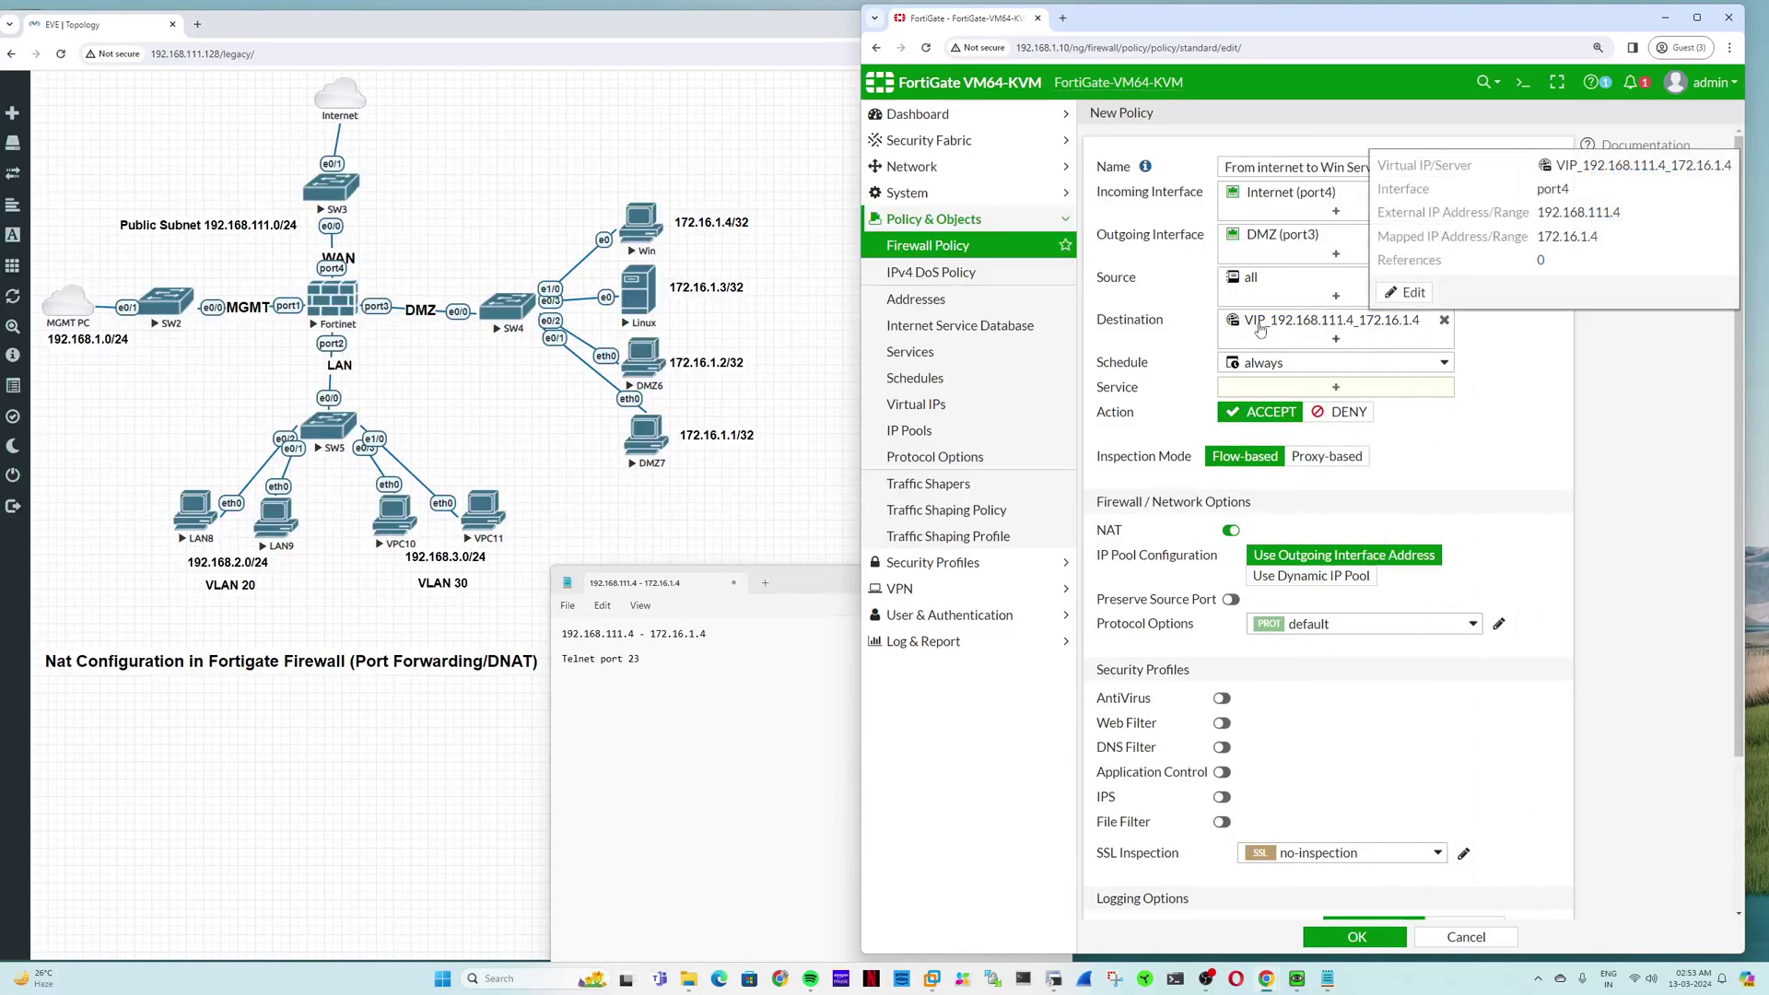
left_click(1254, 386)
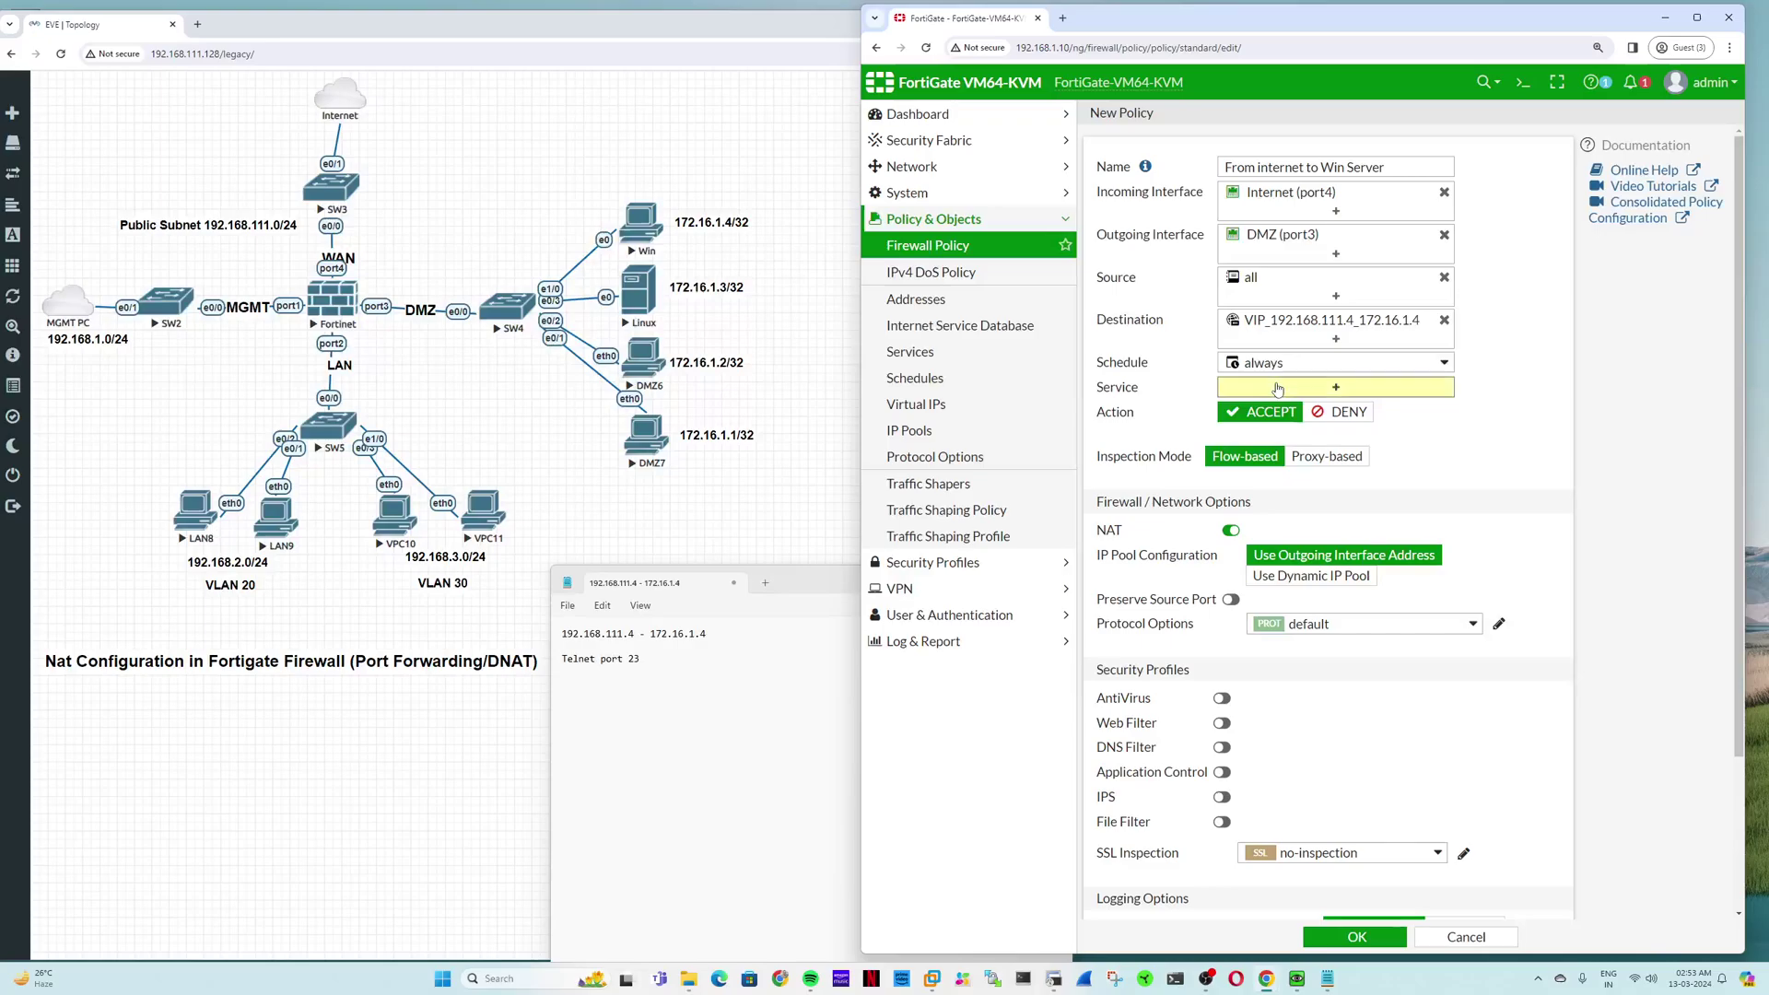
Step: Allow the TELNET service and turn NAT off for the policy
type("telnet")
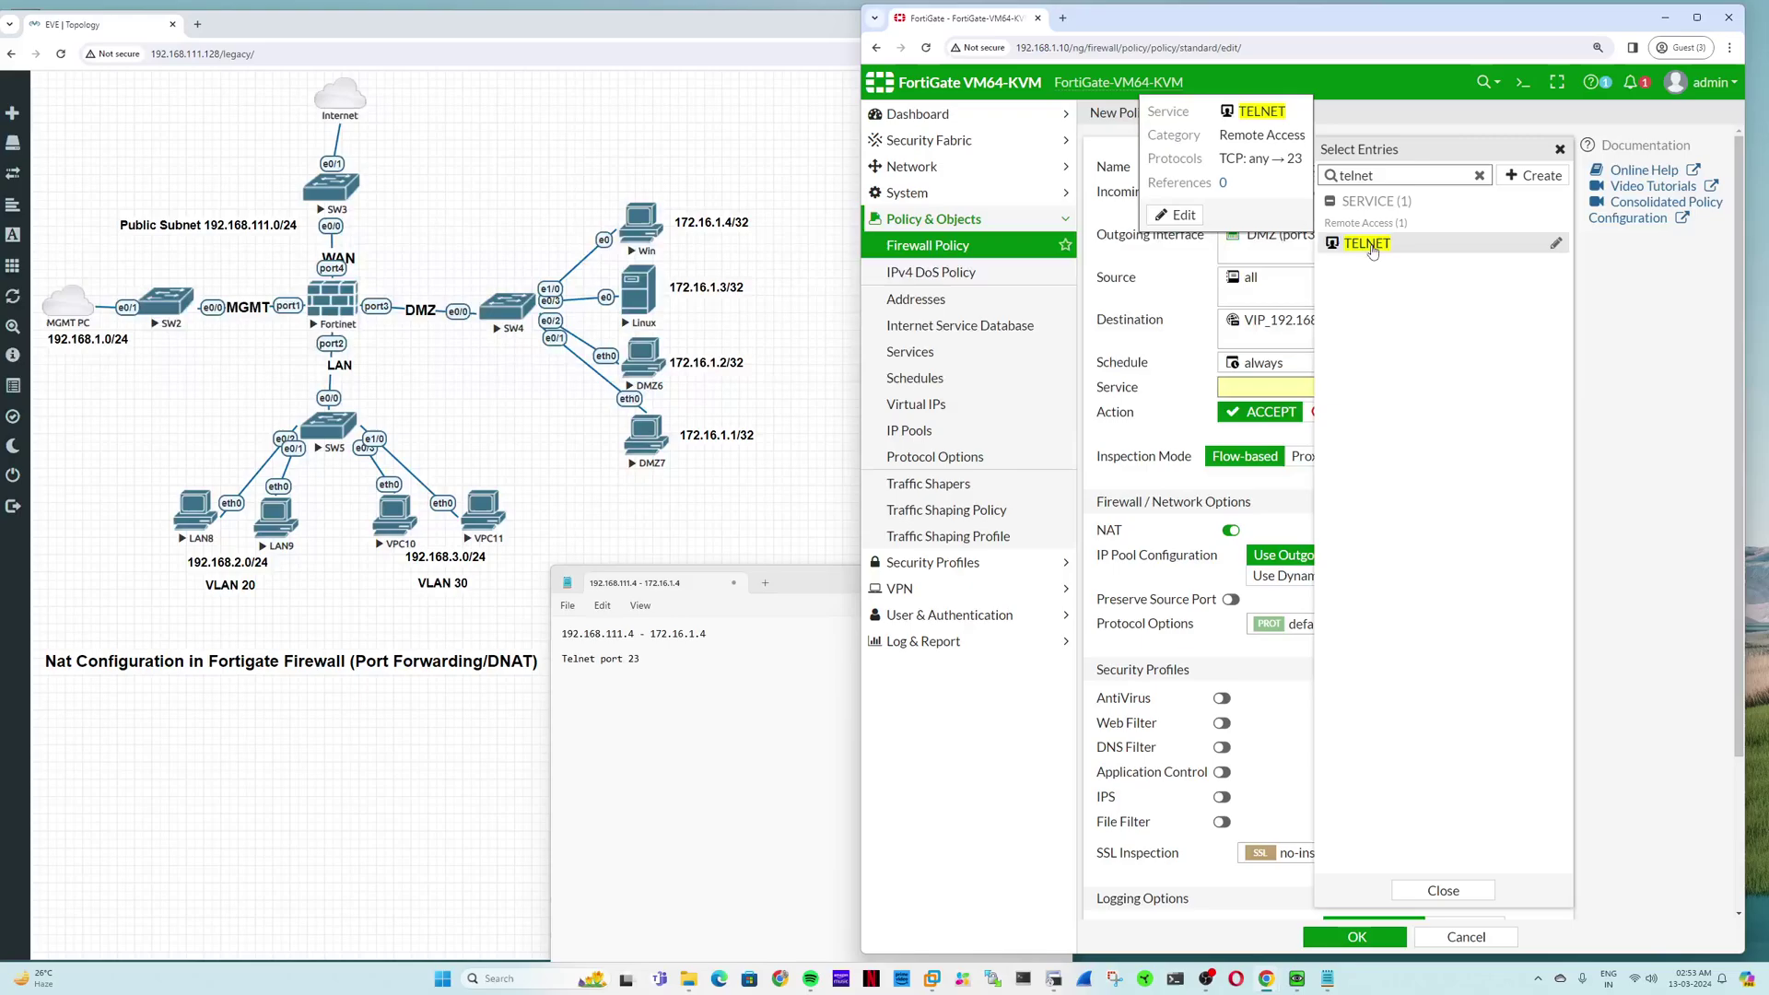
left_click(1368, 244)
left_click(1196, 351)
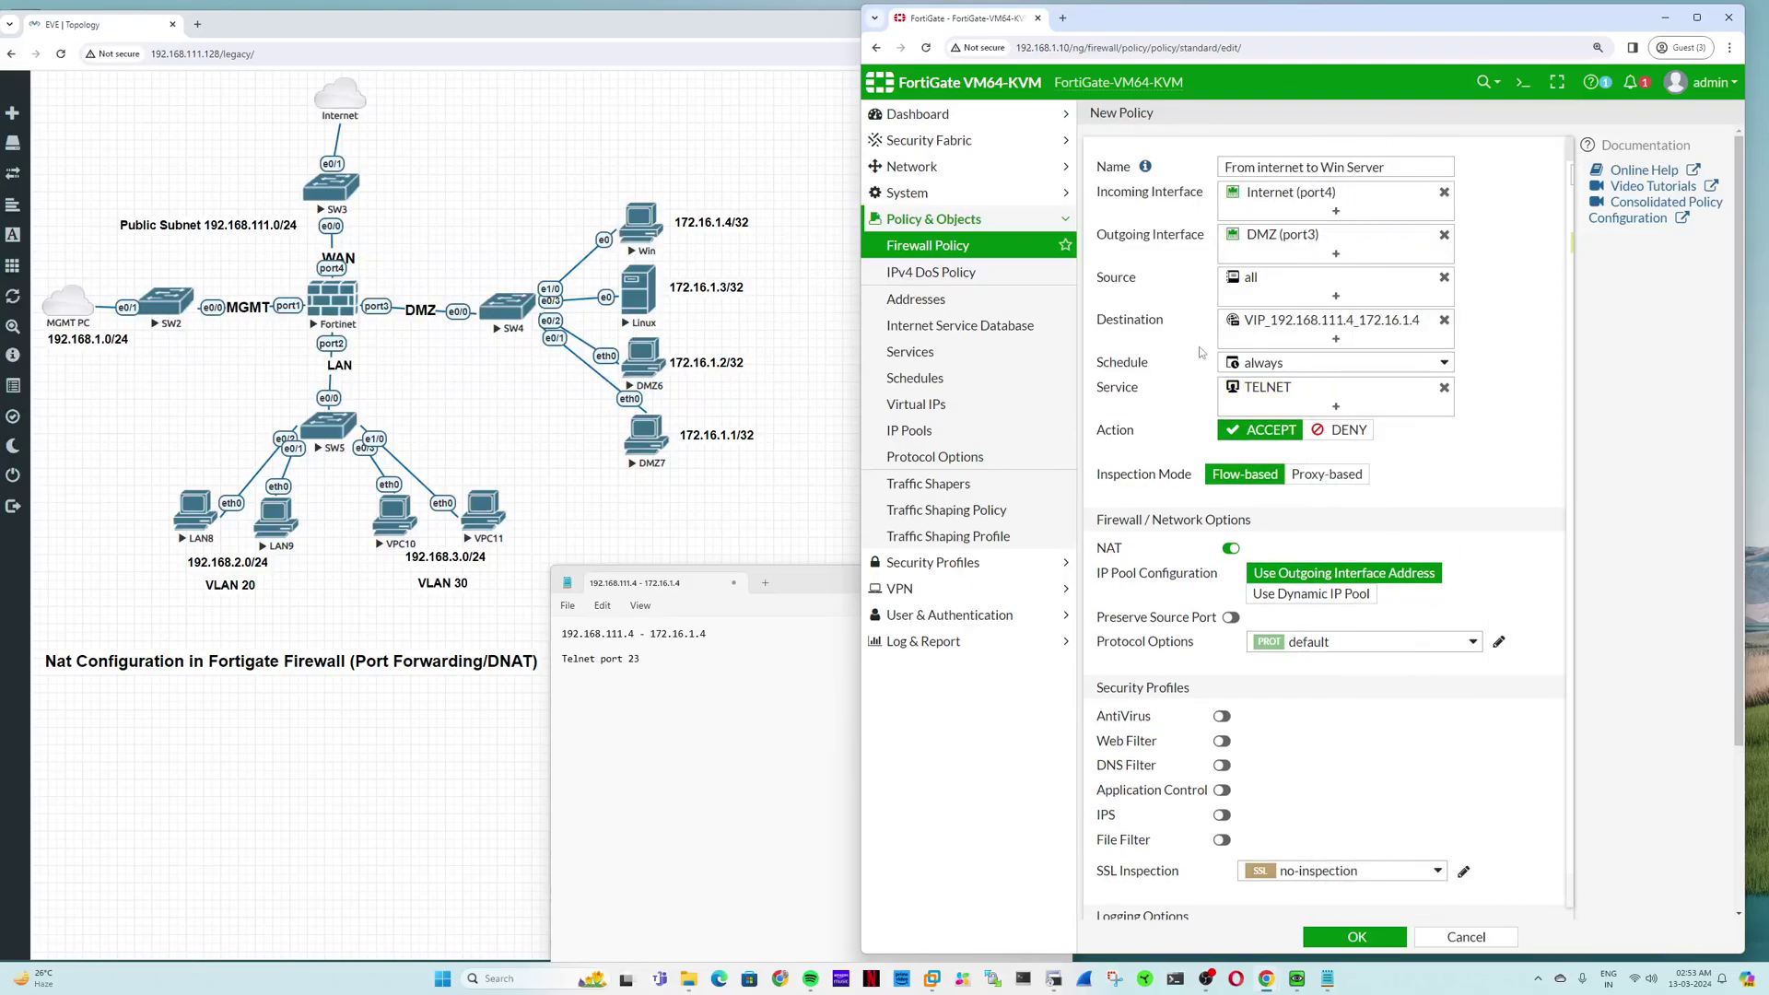
left_click(1232, 550)
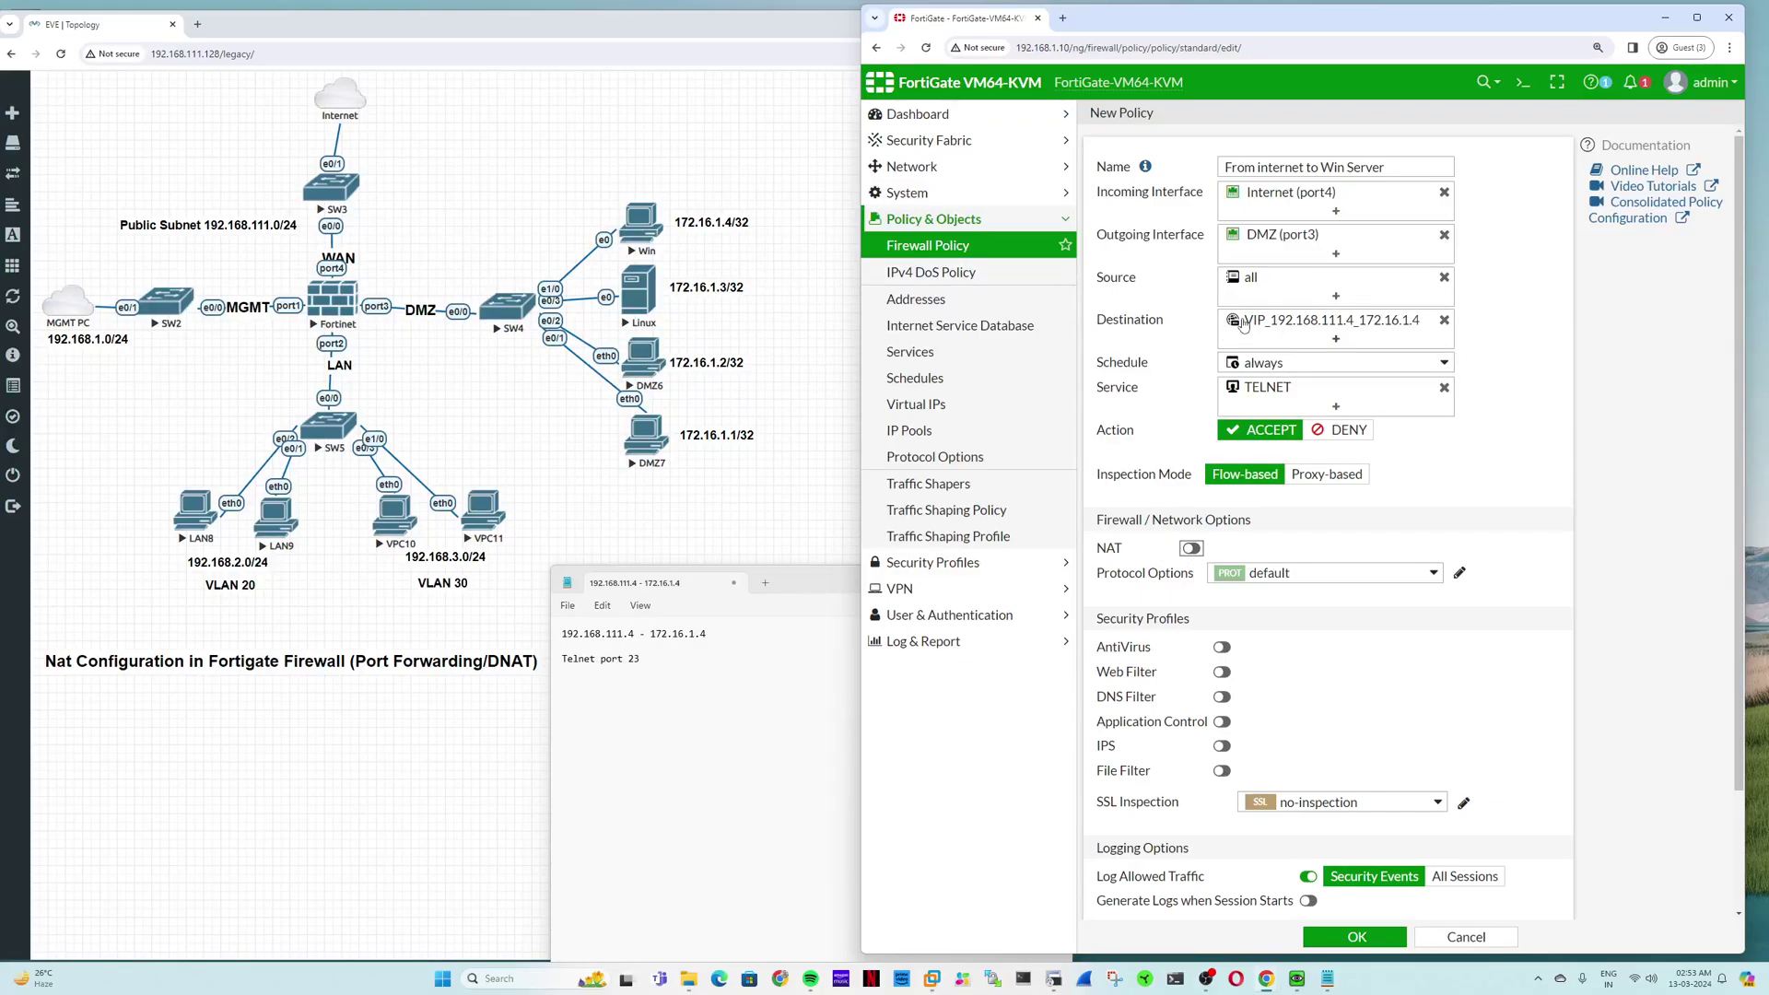
Step: Log all sessions, including at session start, and save the policy
mouse_move(1285, 327)
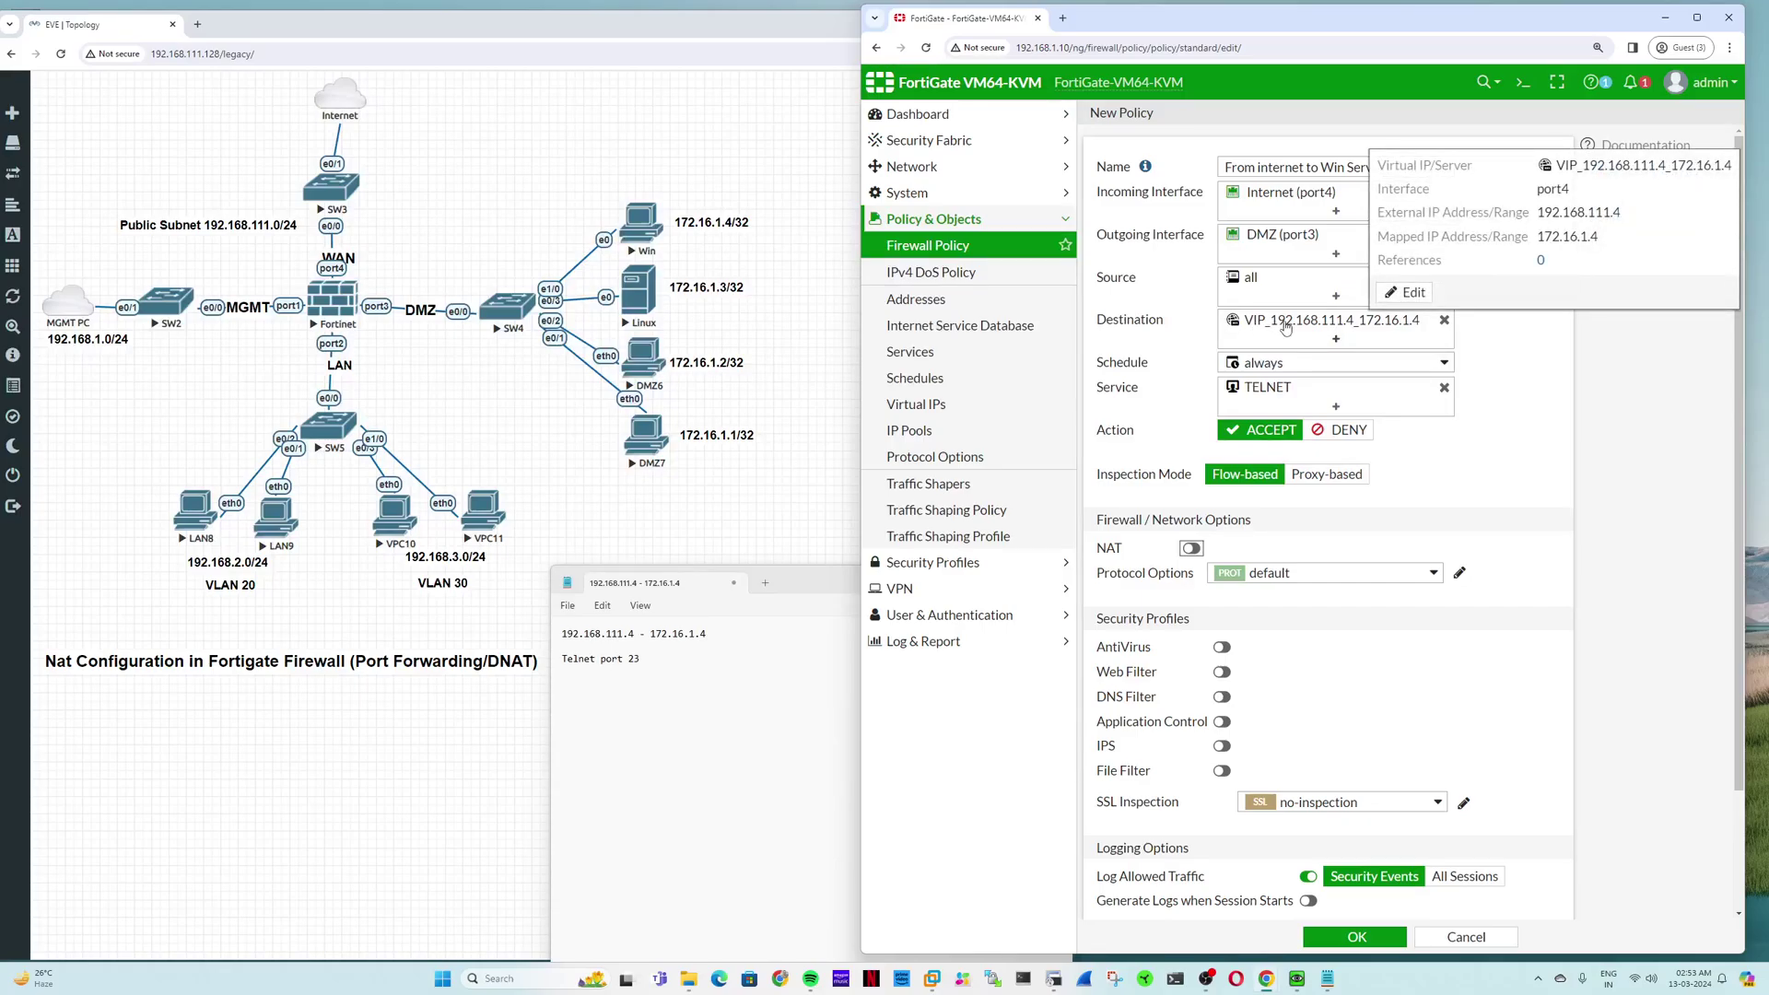
scroll(1333, 802, "down", 3)
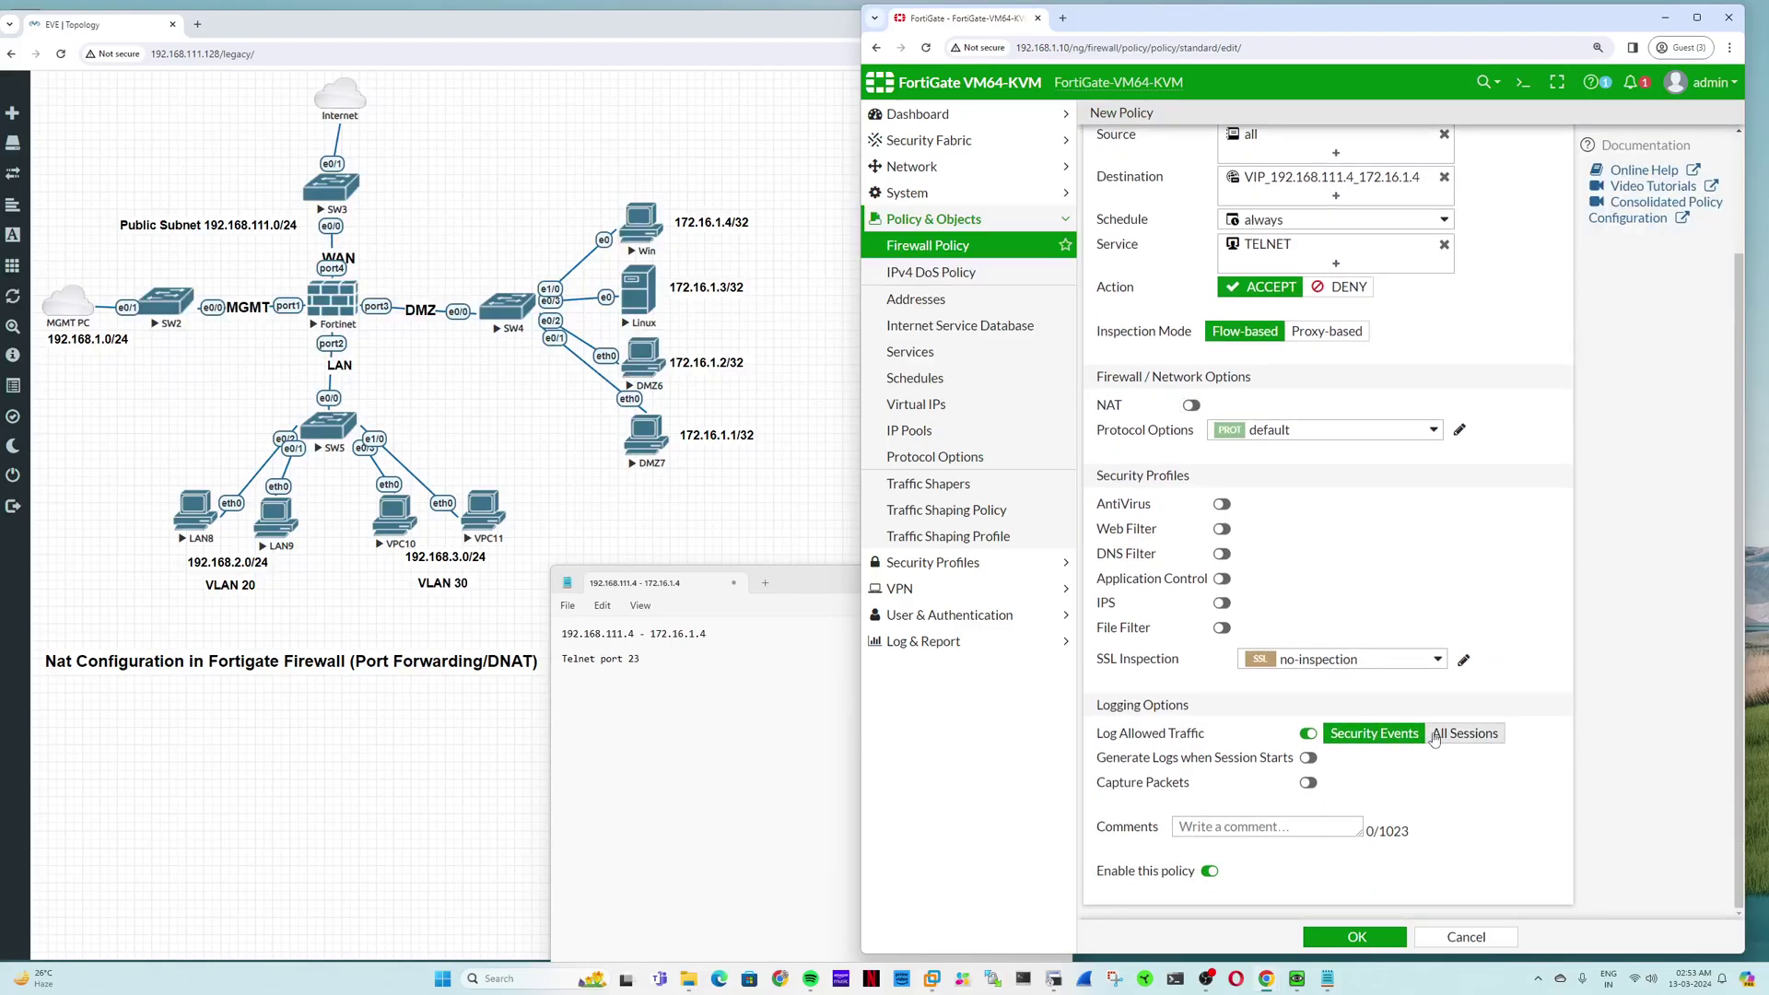
left_click(1434, 734)
left_click(1308, 757)
left_click(1362, 937)
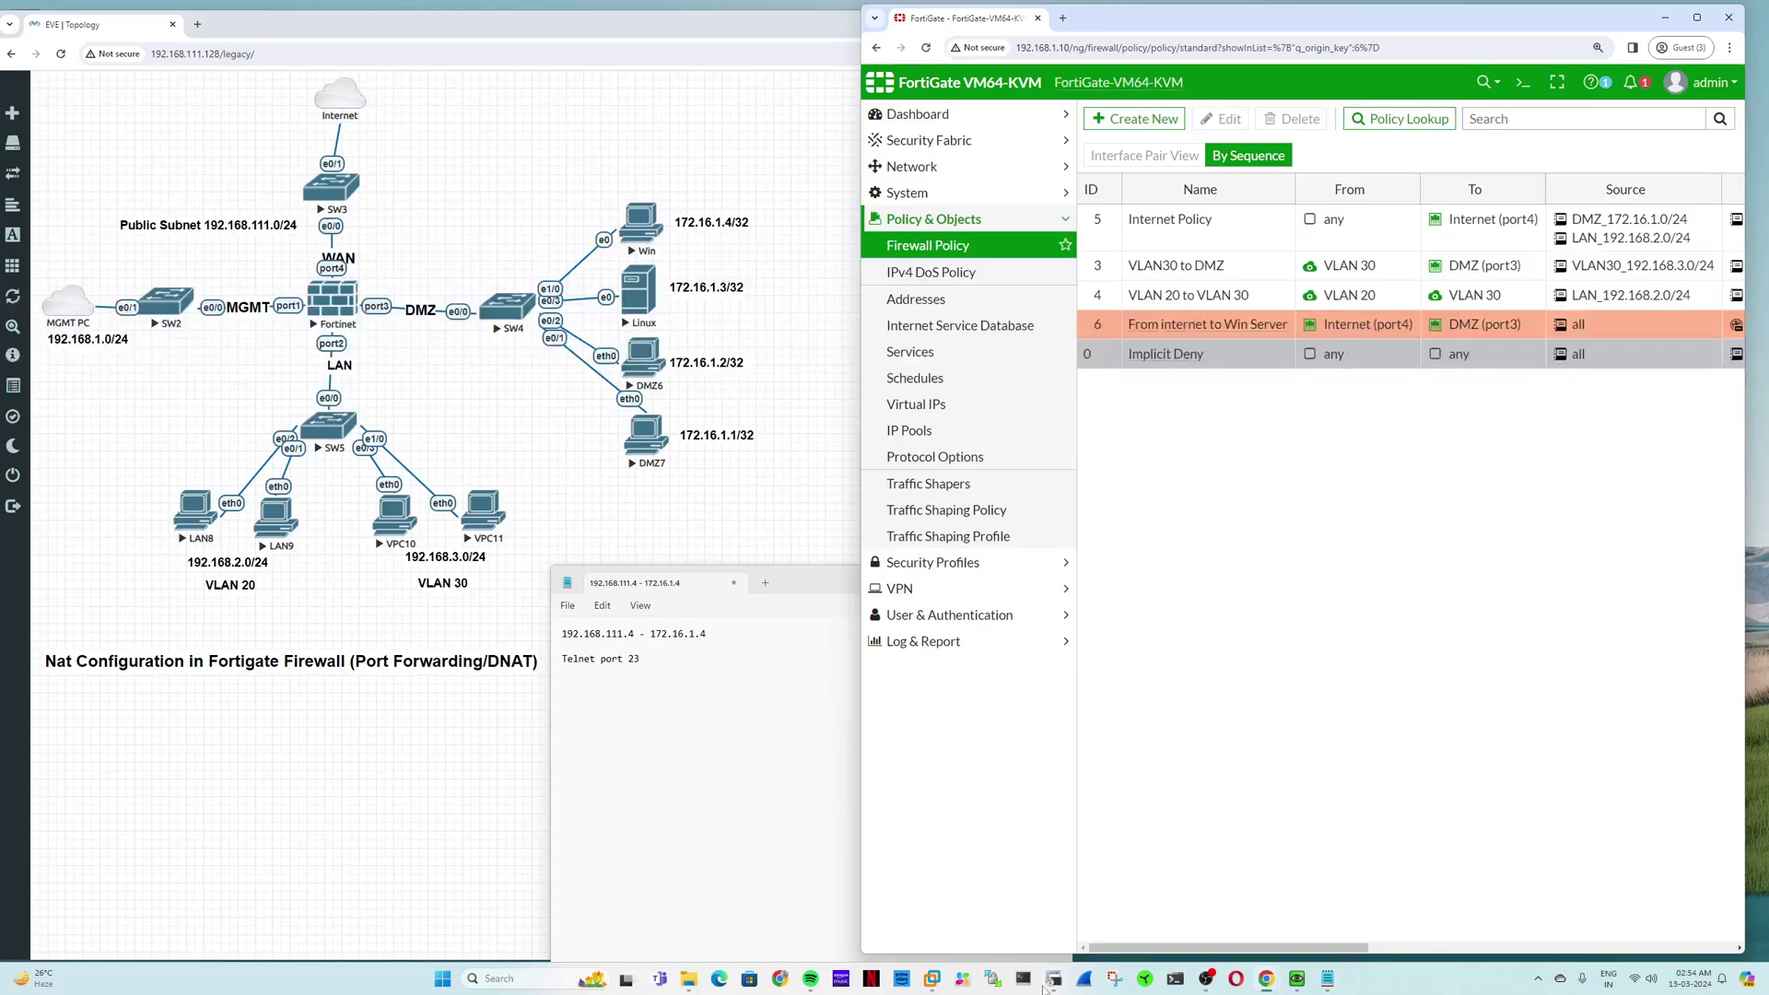
Step: In PowerShell, ping 192.168.111.4, interrupt it, then telnet to 192.168.111.4 and move the window down
left_click(1174, 978)
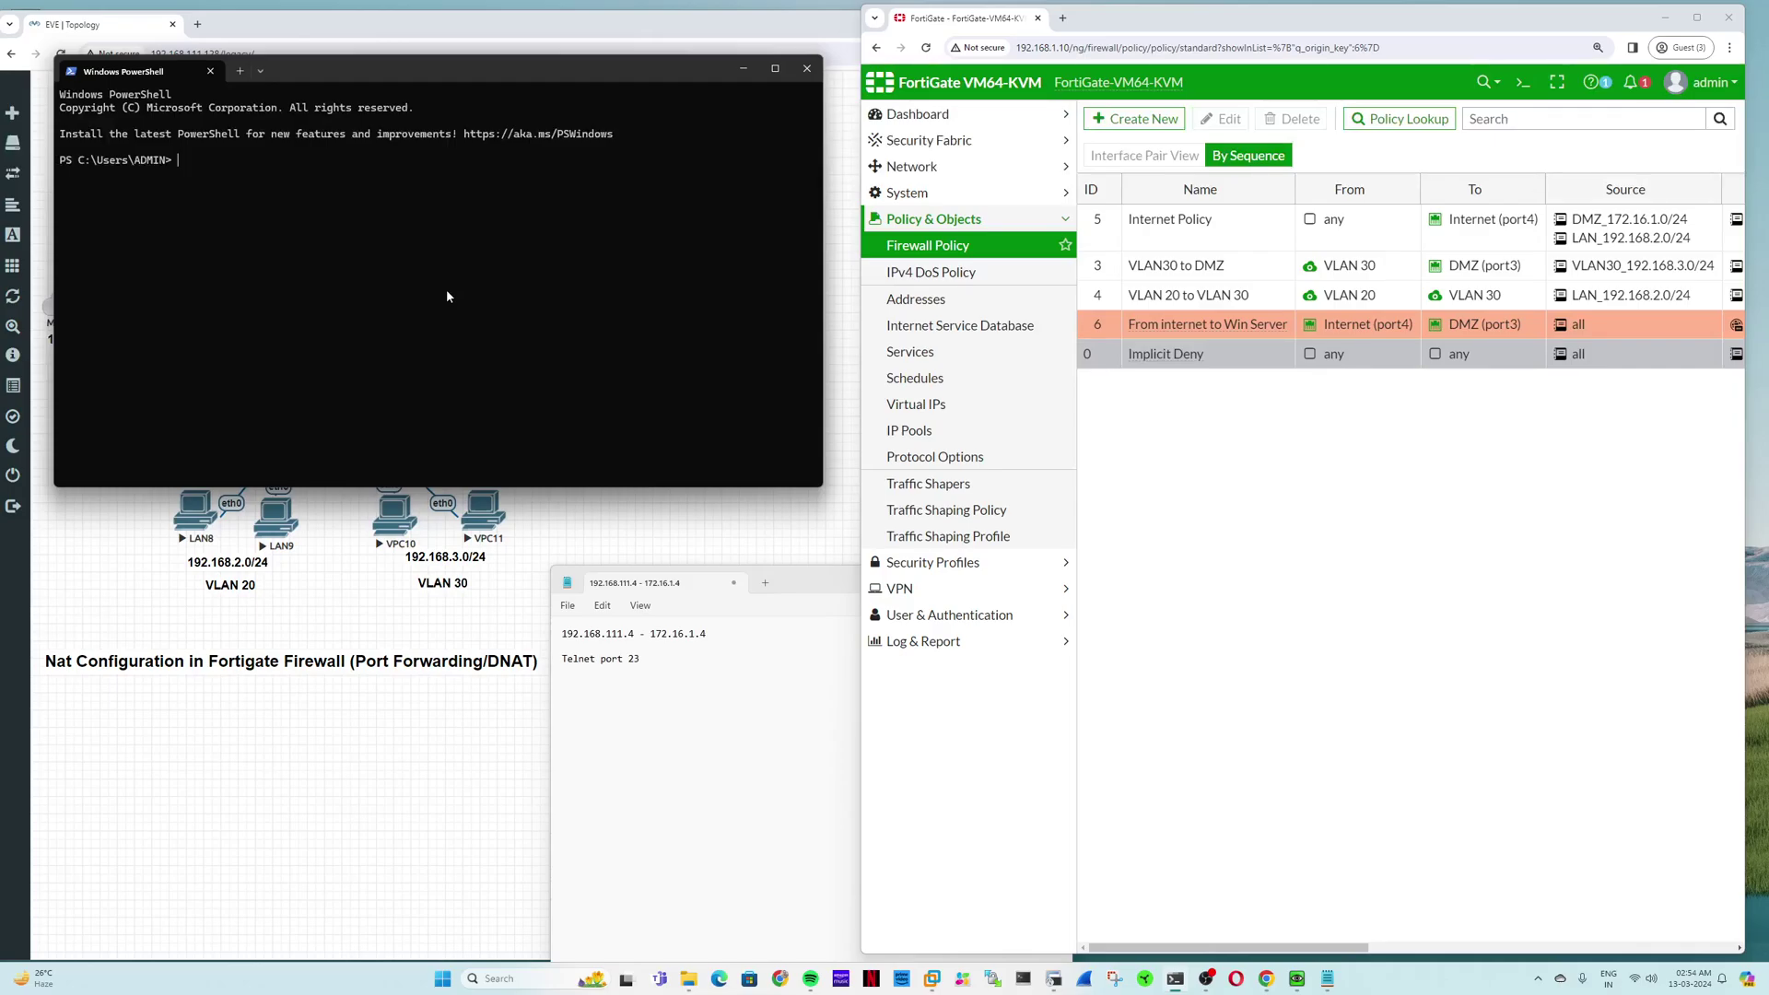
type("ping 192.168.111.4")
key("Return")
key("ctrl+c")
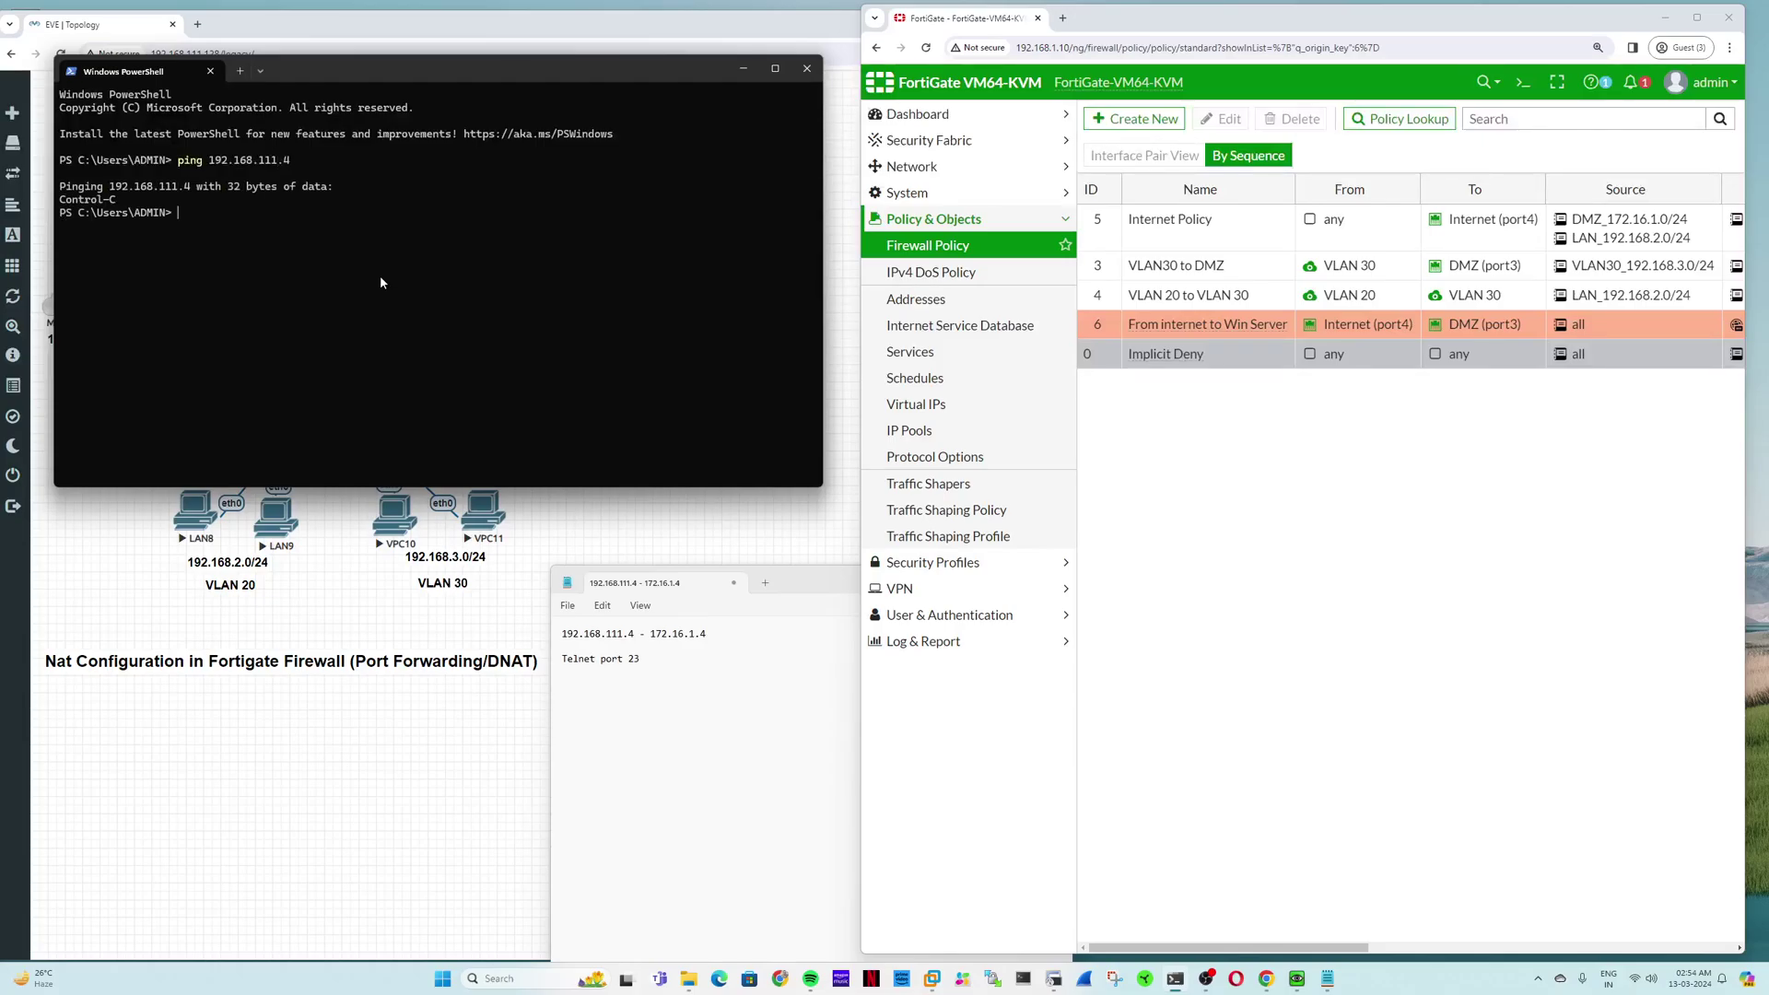
type("telnet 192.168.111.4")
key("Return")
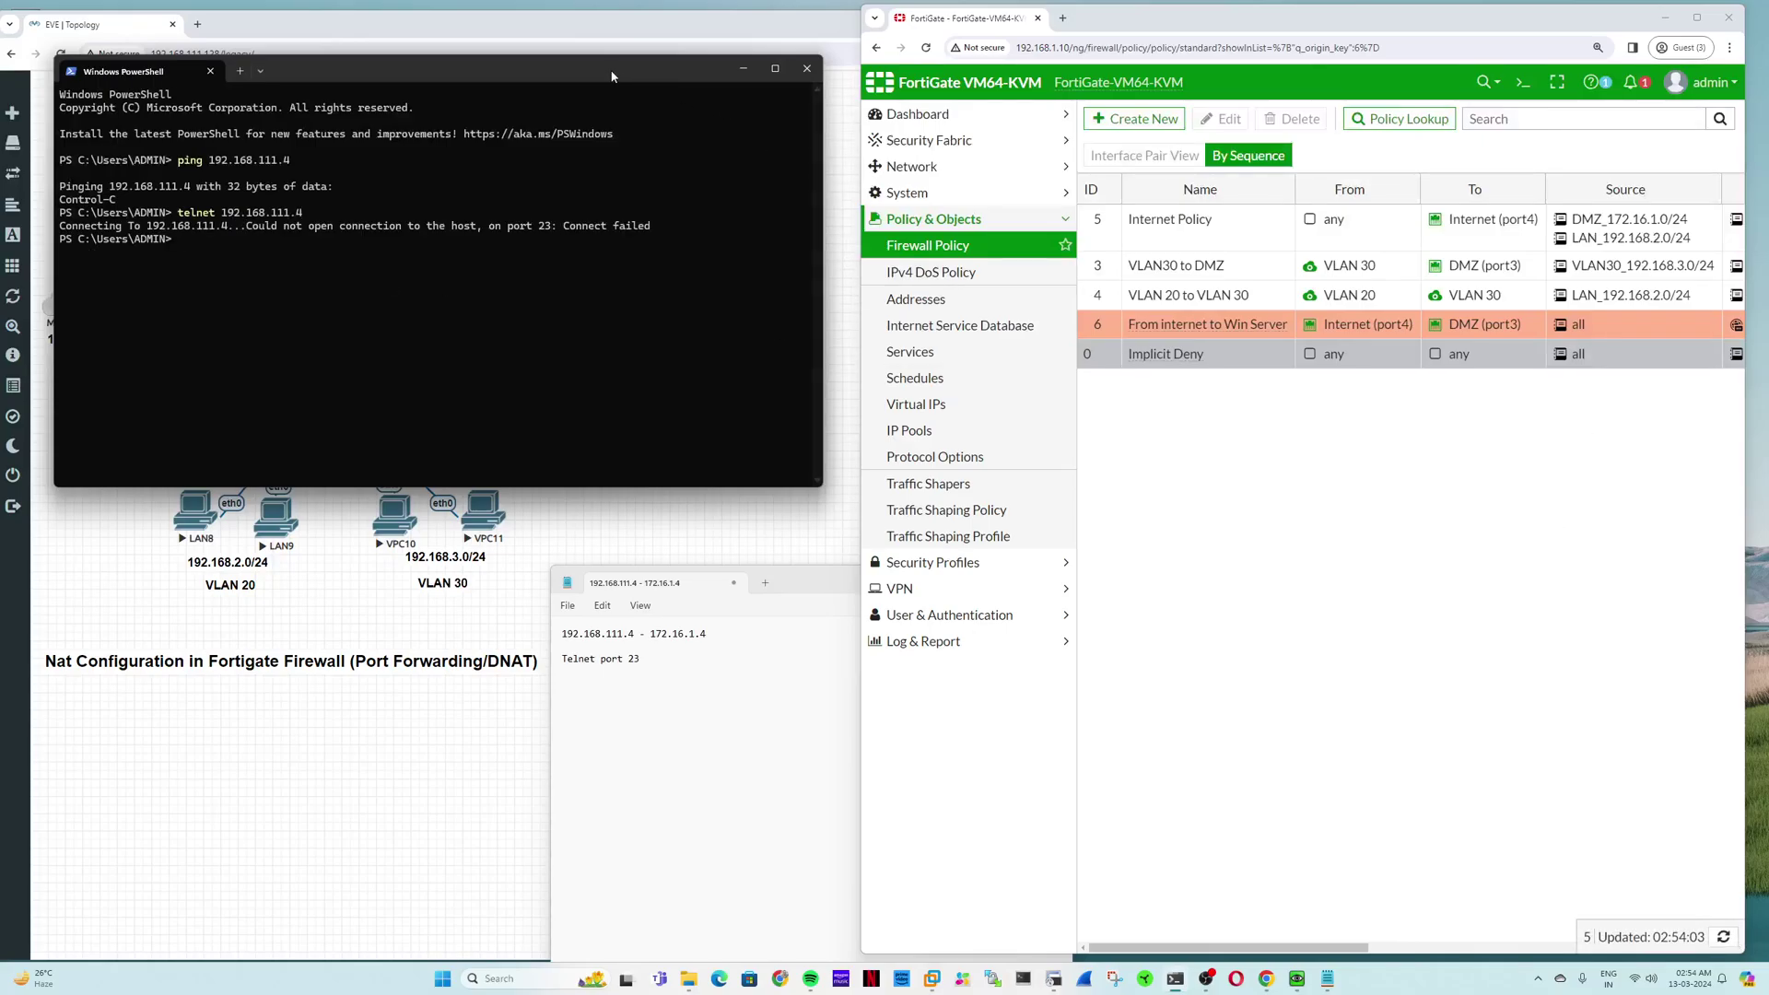
mouse_move(612, 76)
left_mouse_down()
mouse_move(636, 226)
mouse_move(602, 266)
left_mouse_up()
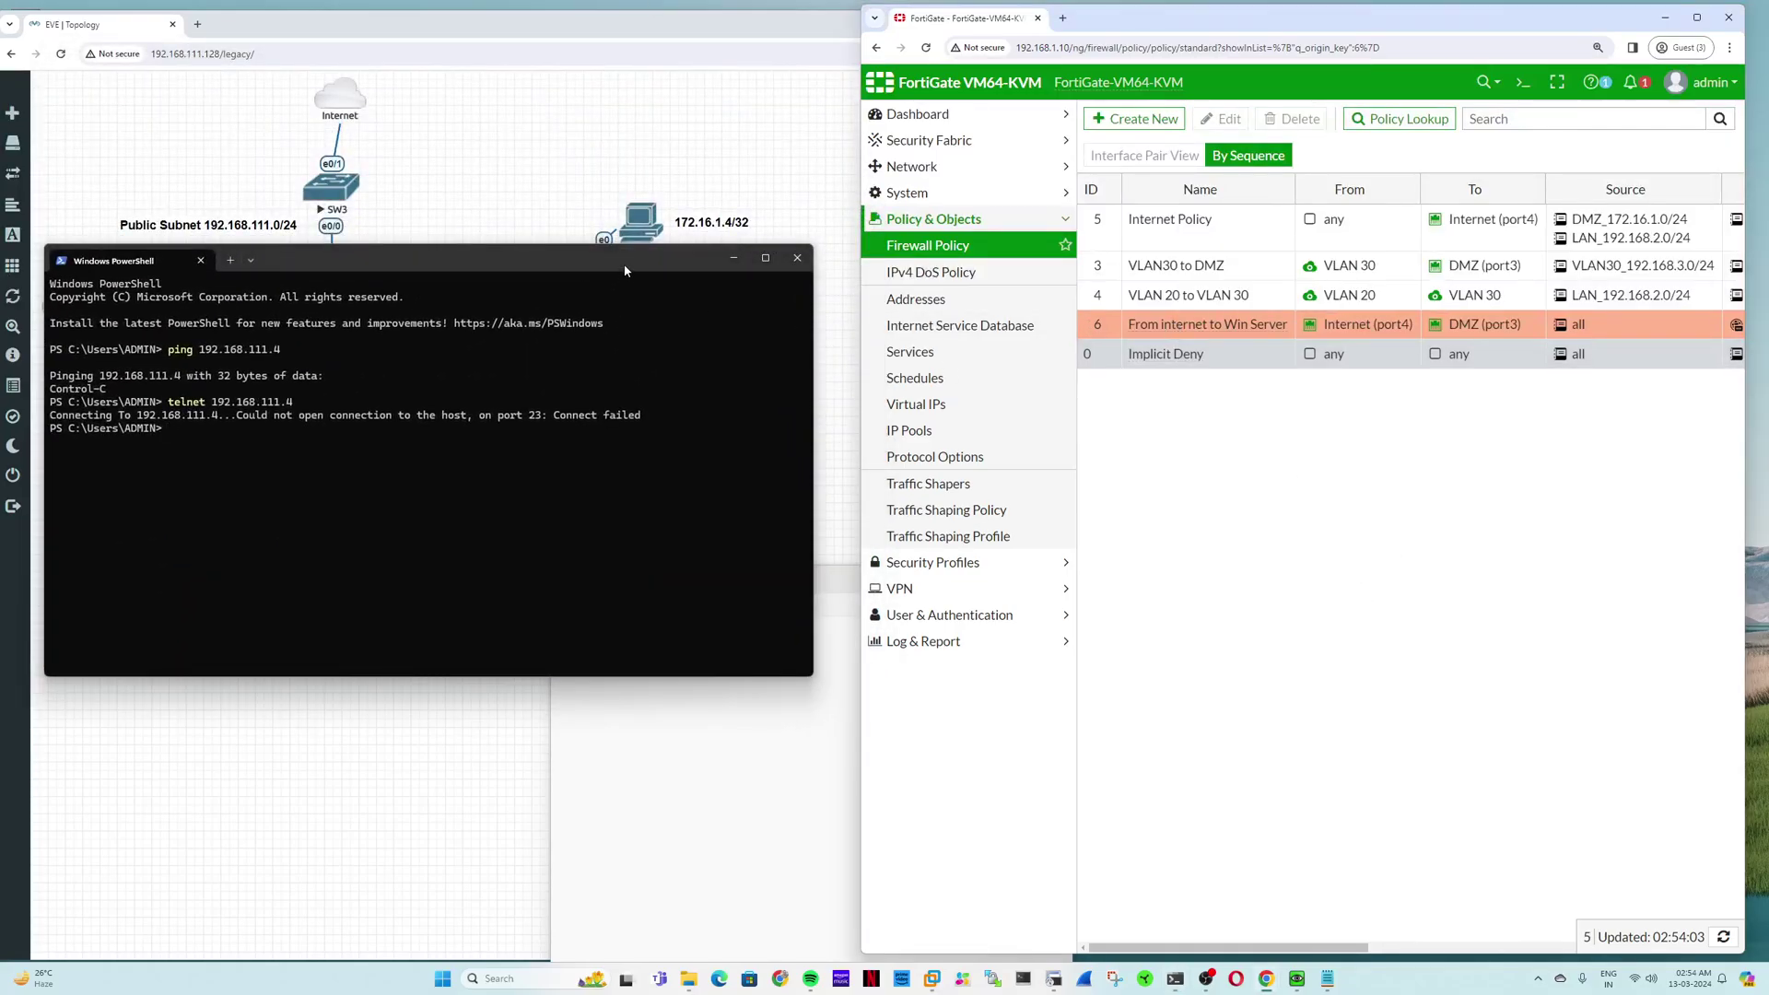
left_click_drag(625, 270, 649, 508)
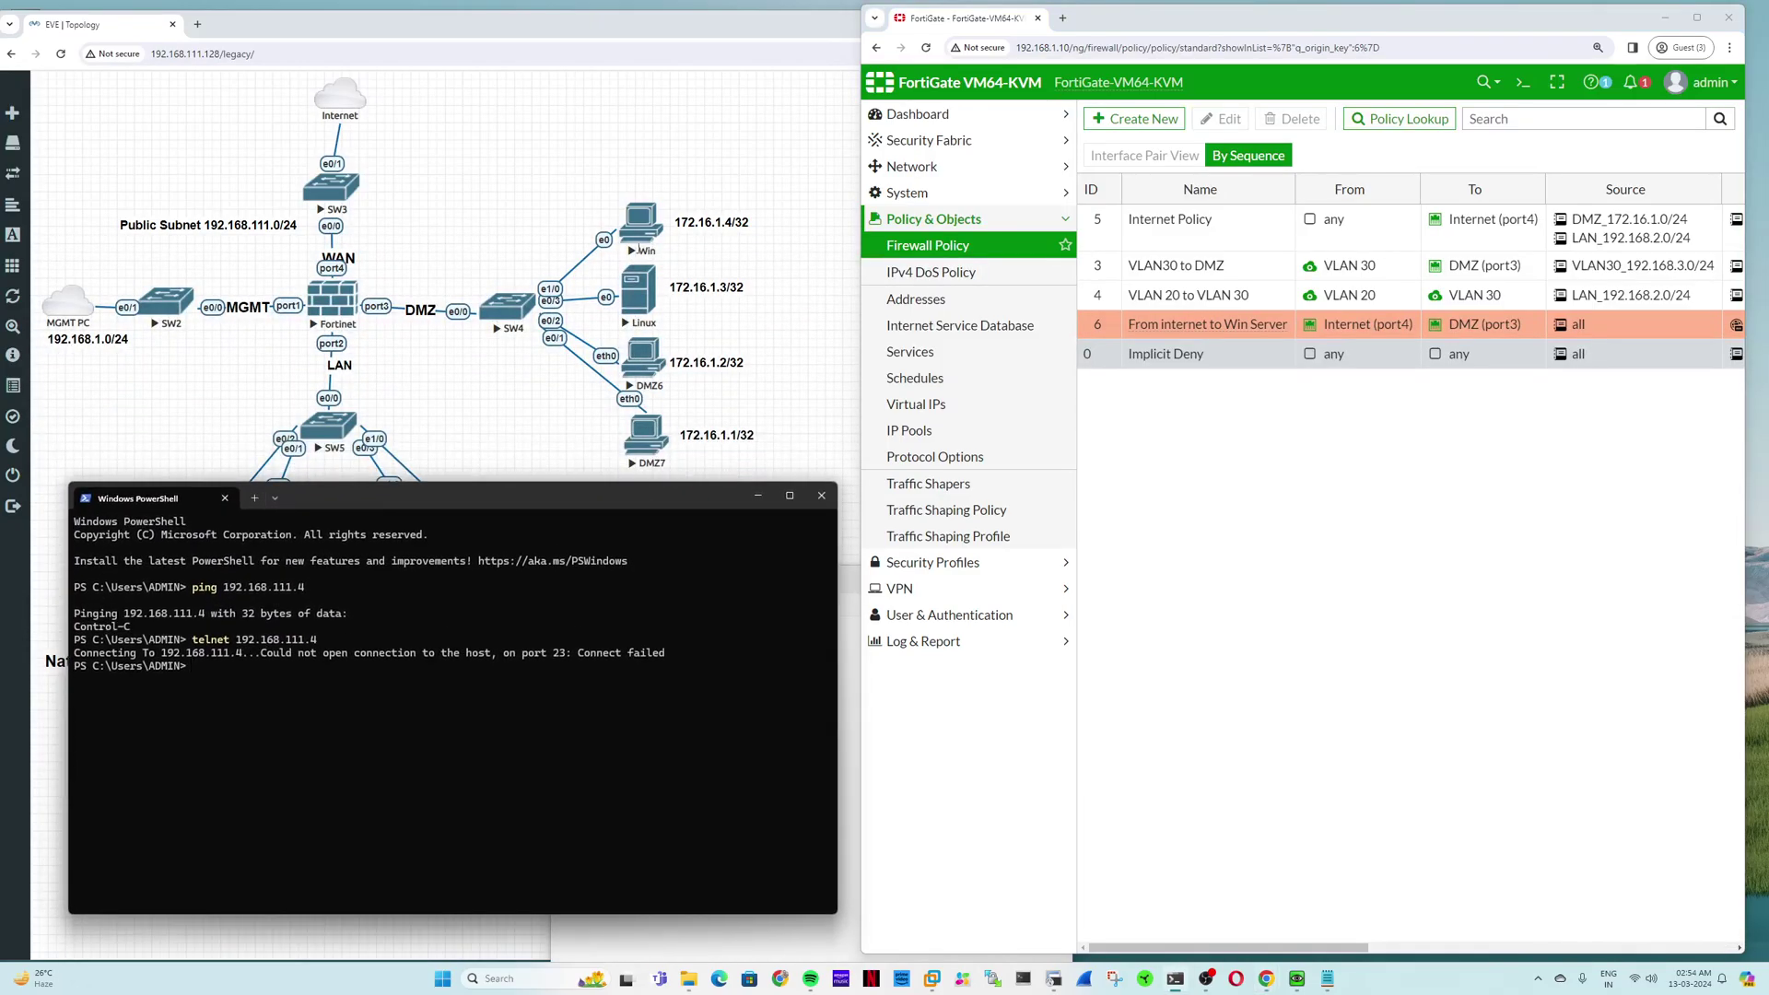
Step: Open the Win node console in EVE-NG, then return to the FortiGate window
left_click(639, 245)
left_click(644, 158)
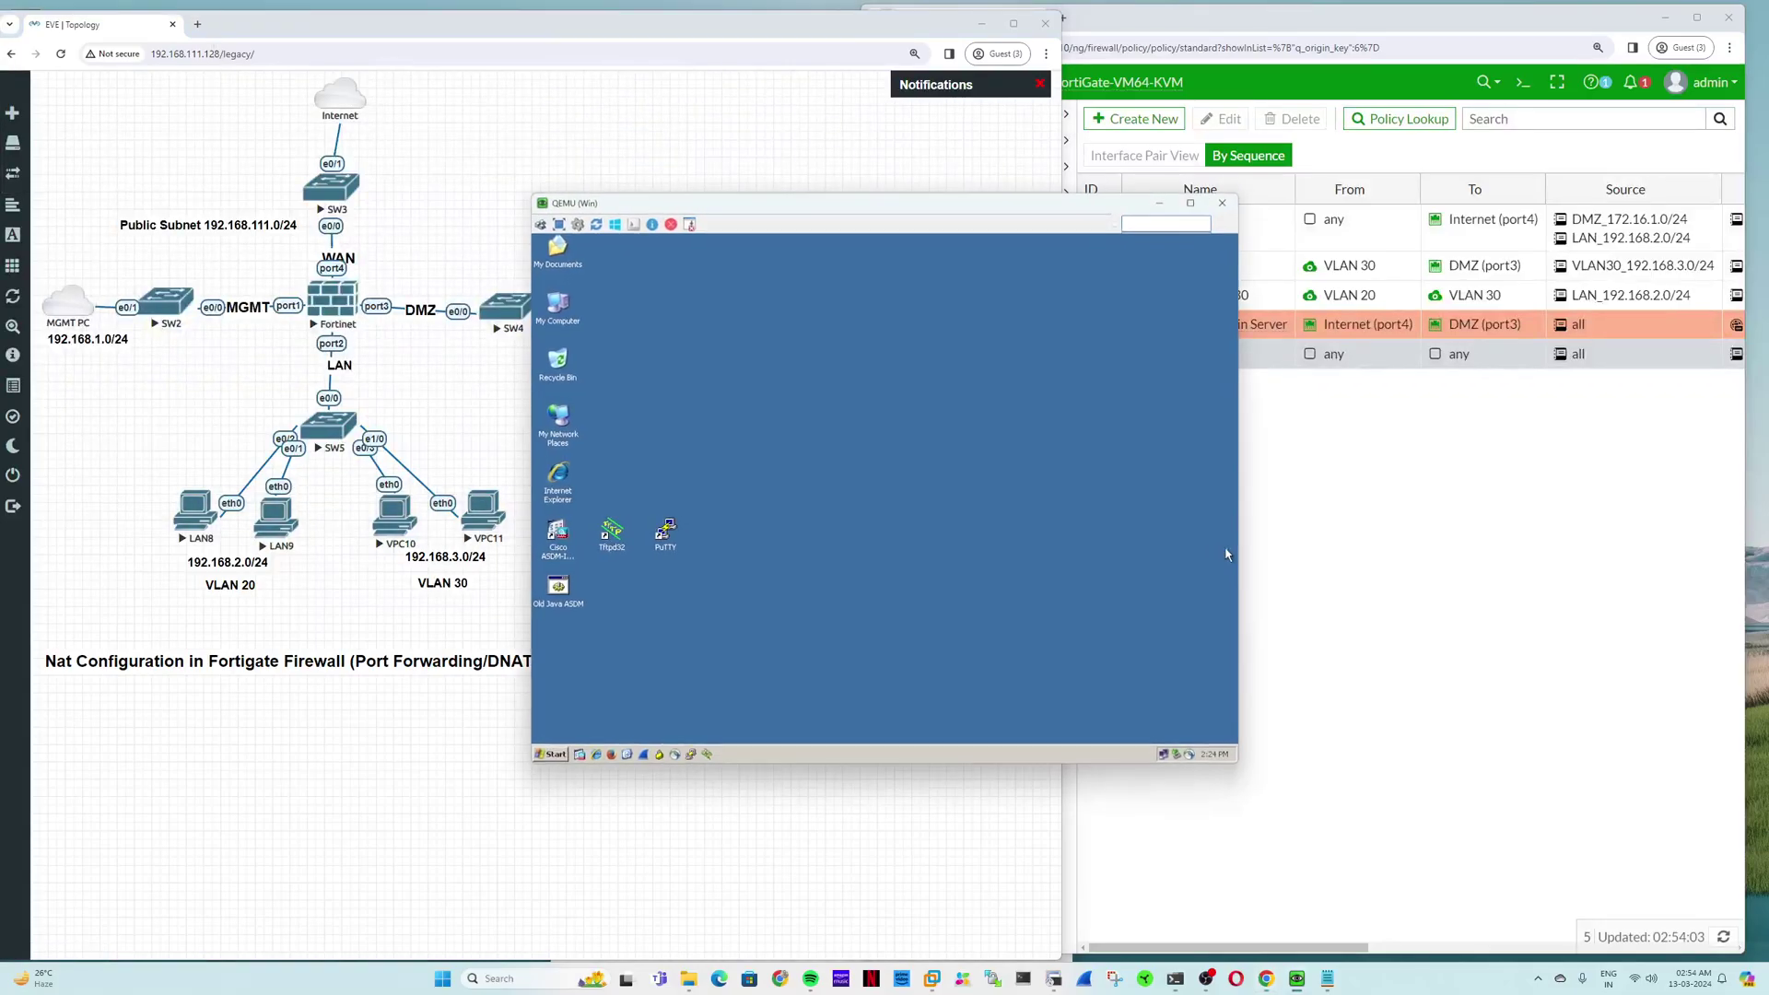
left_click(1327, 558)
Step: Inspect the newest Forward Traffic entry: destination 192.168.111.4, NAT IP 172.16.1.4, port 23
left_click(949, 642)
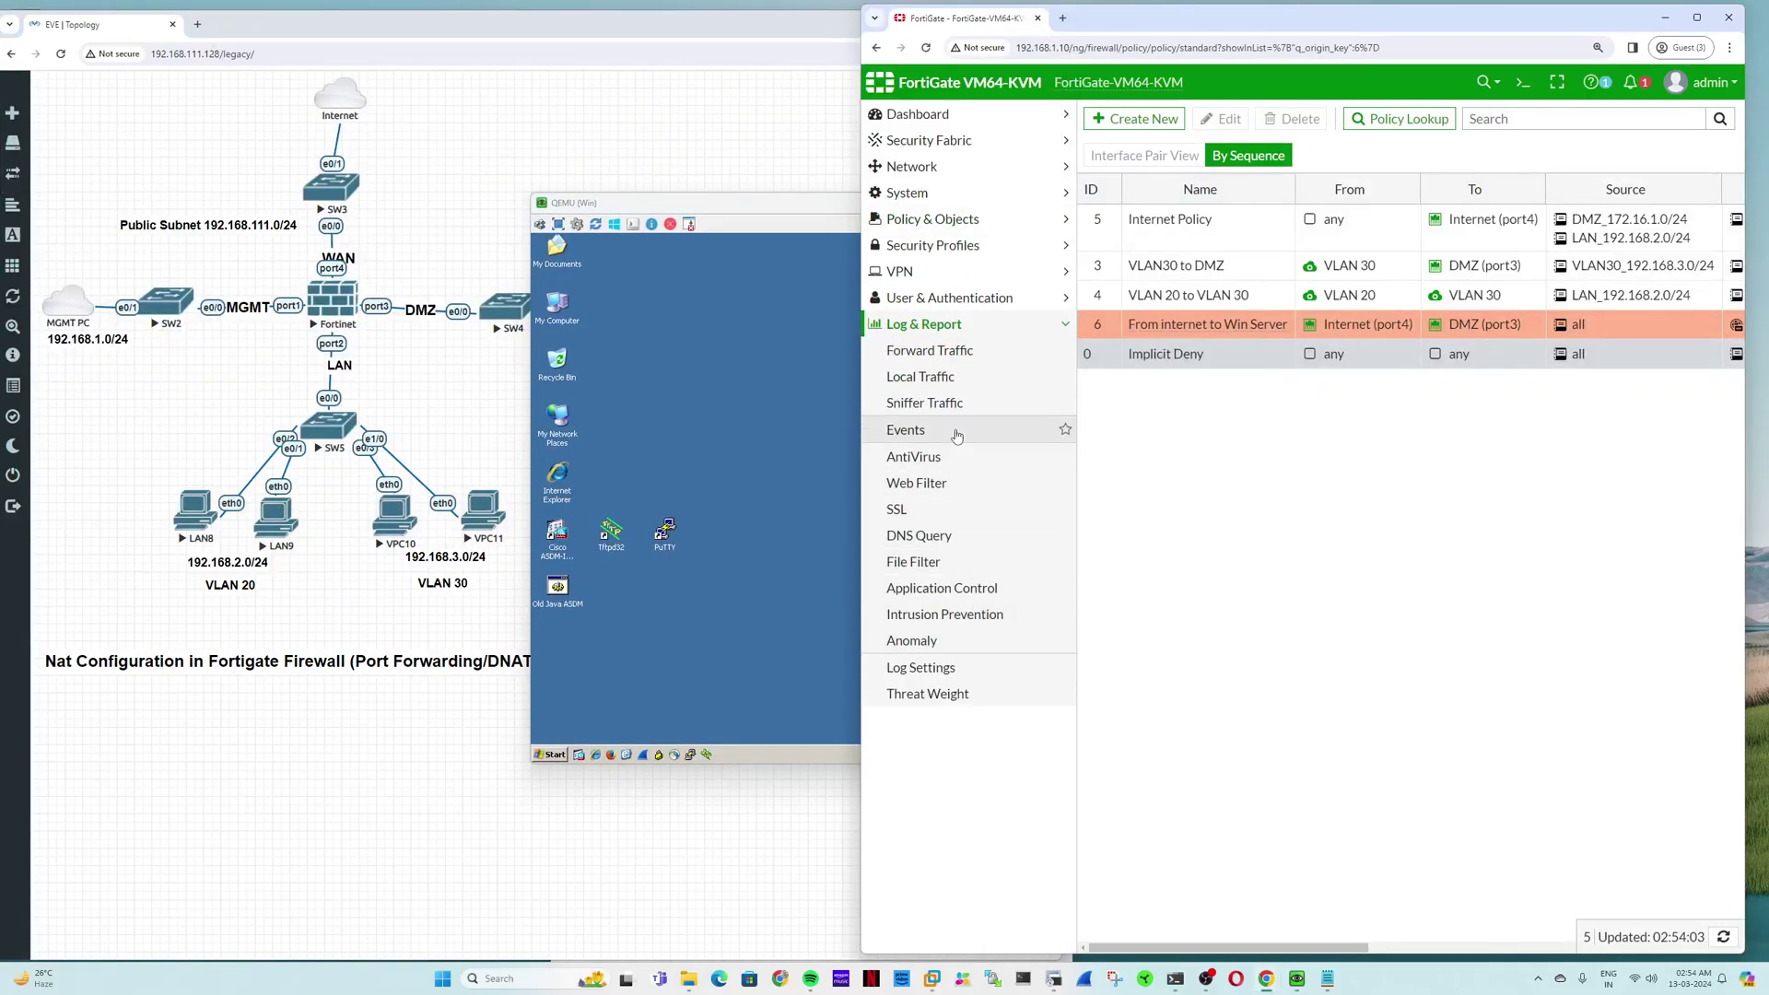
left_click(956, 350)
double_click(1142, 185)
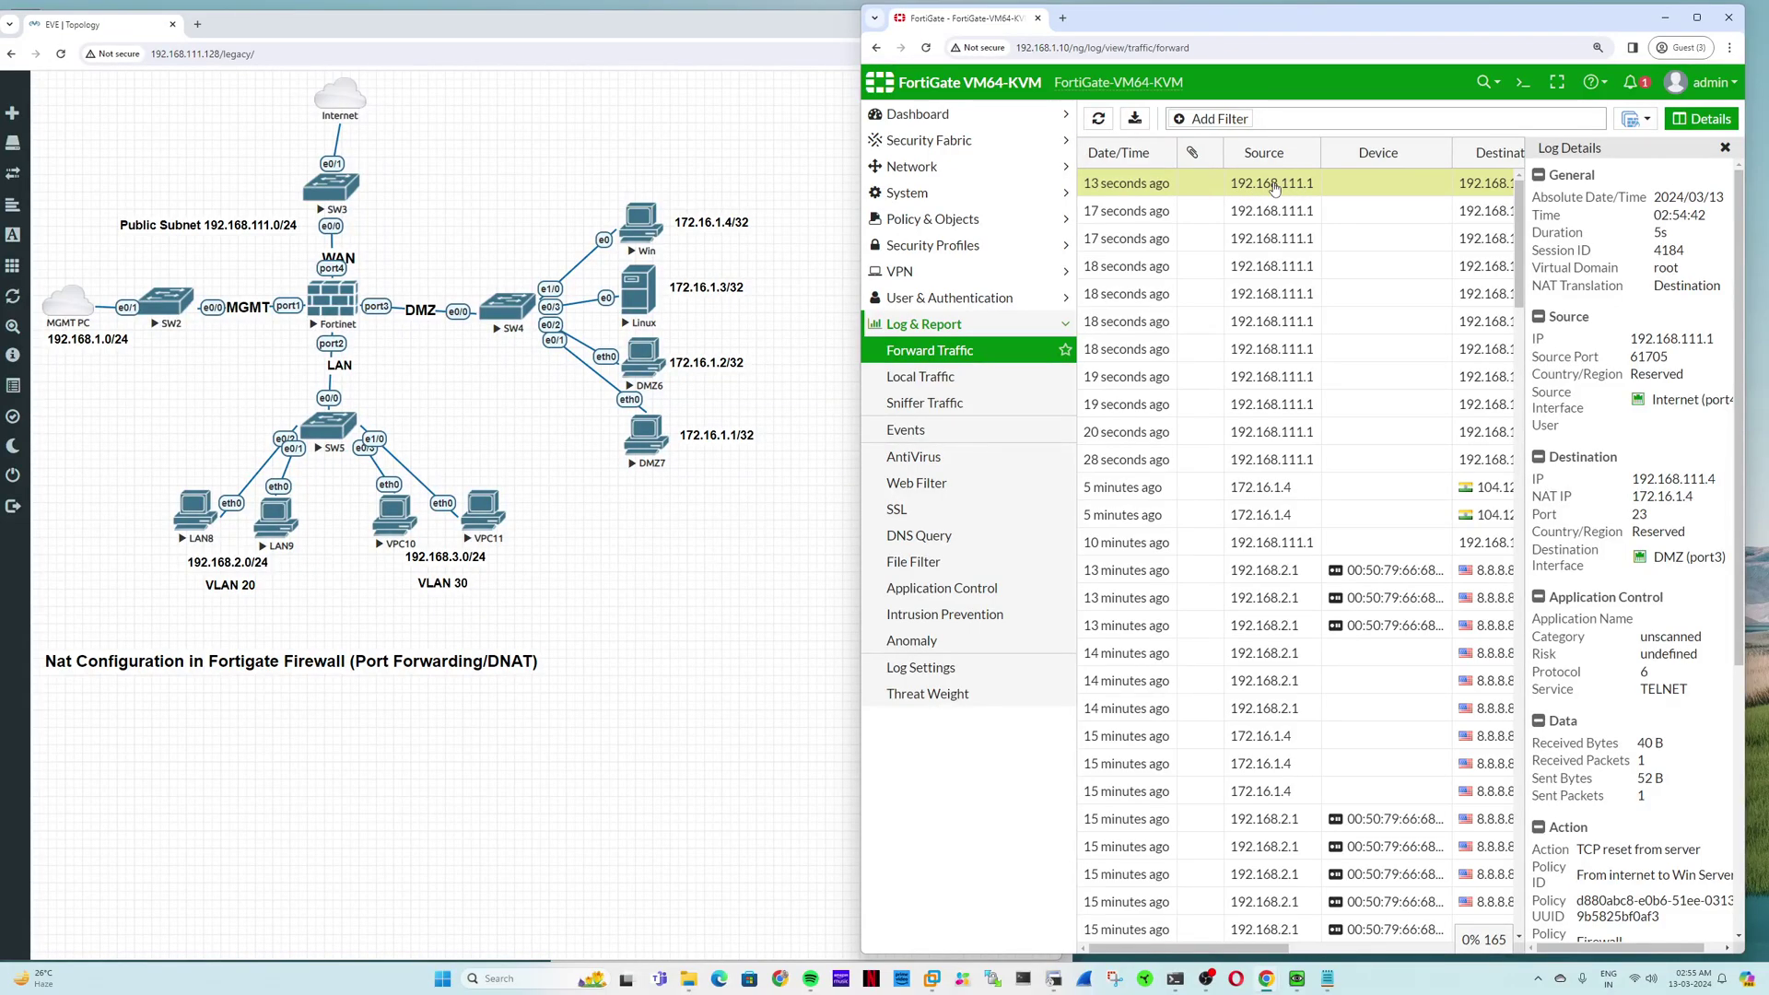
double_click(1664, 478)
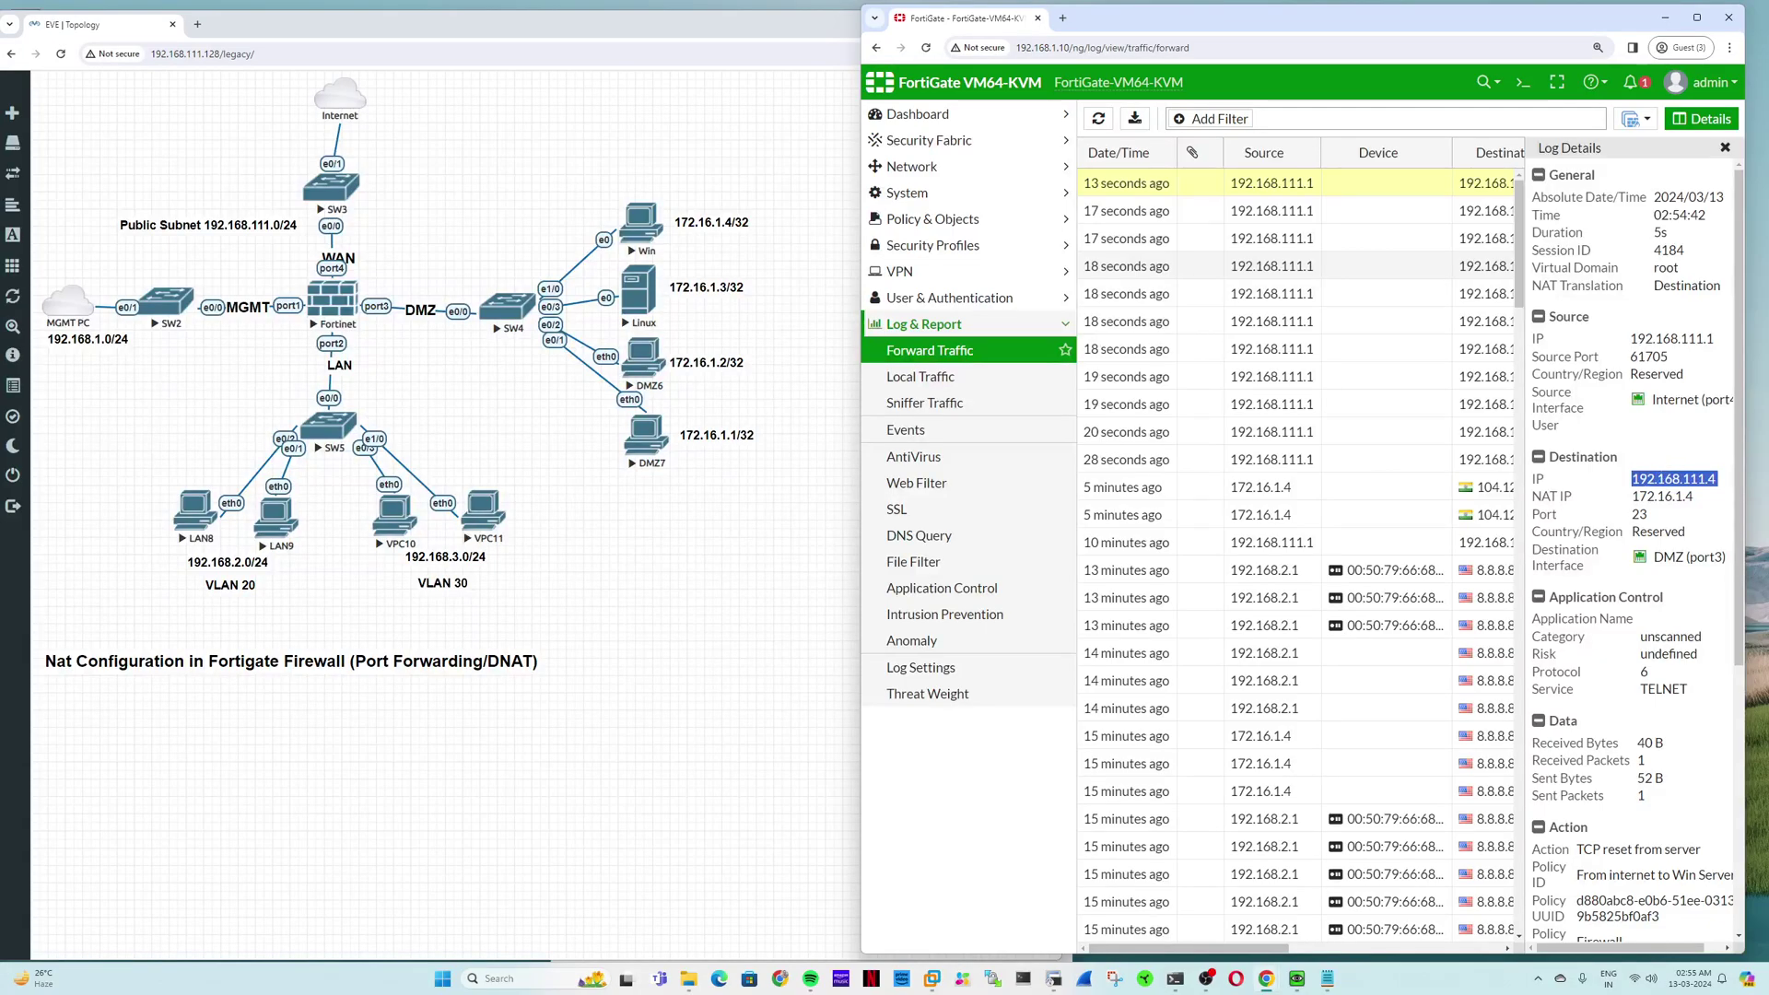
double_click(1662, 496)
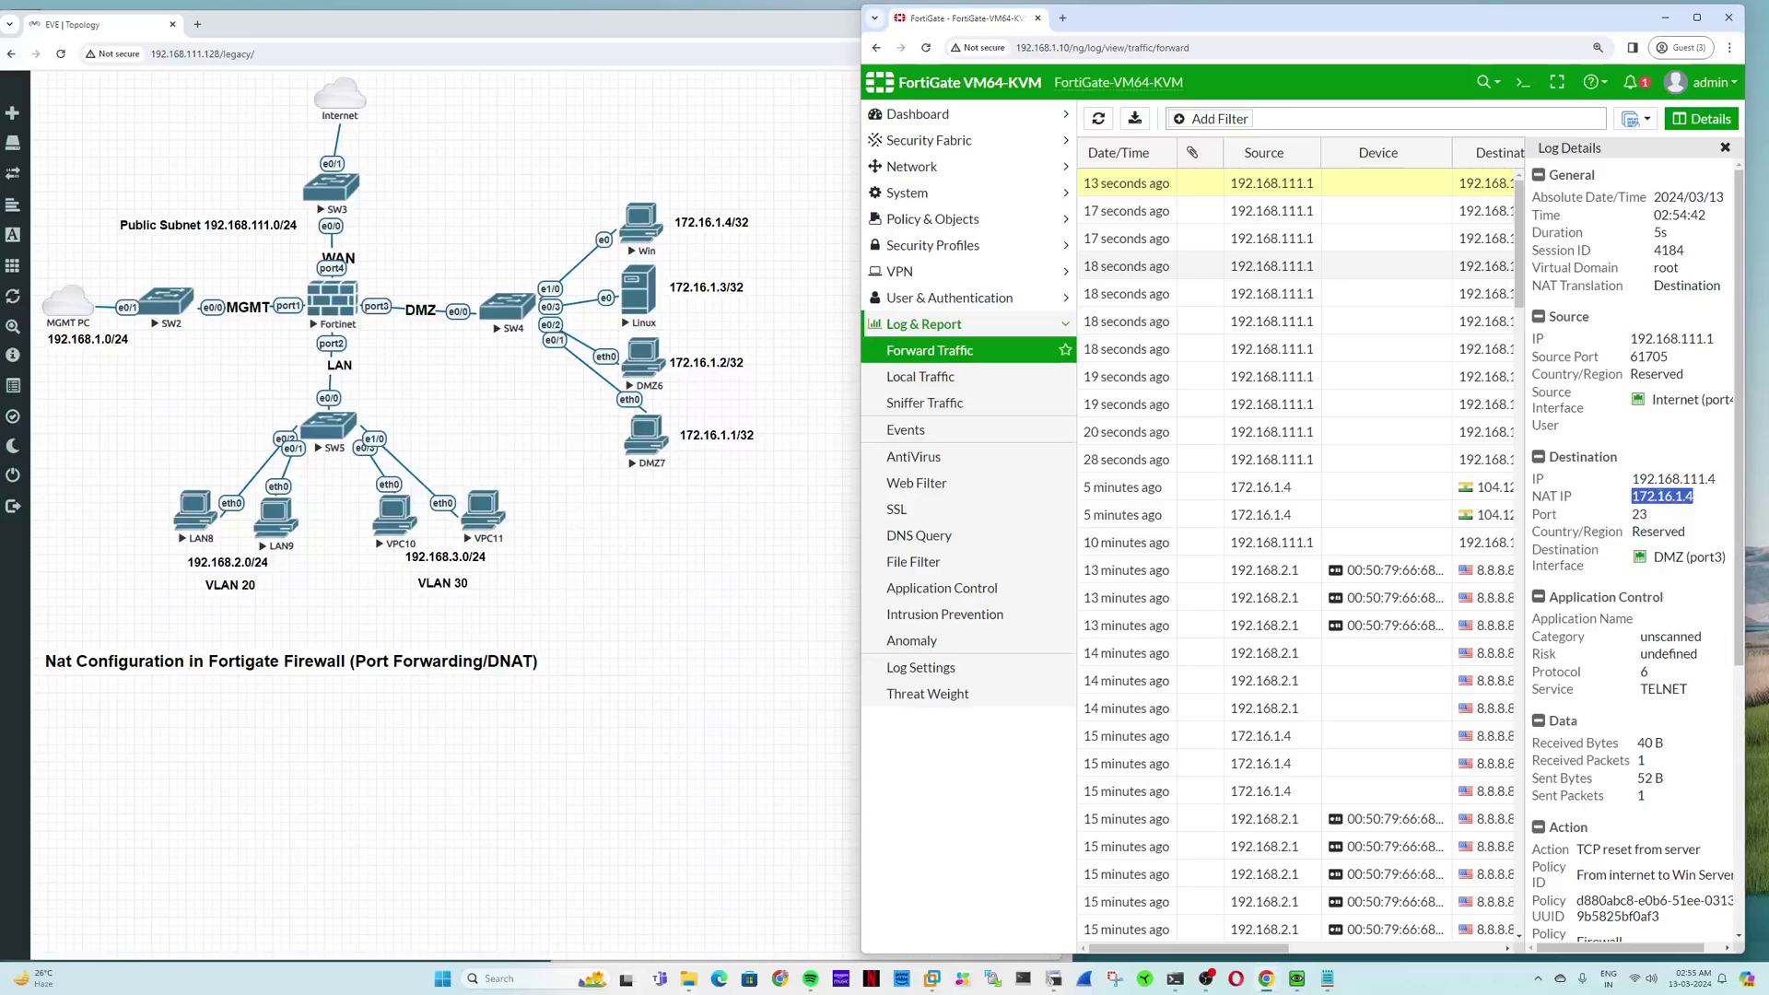
double_click(1639, 515)
scroll(1659, 645, "down", 3)
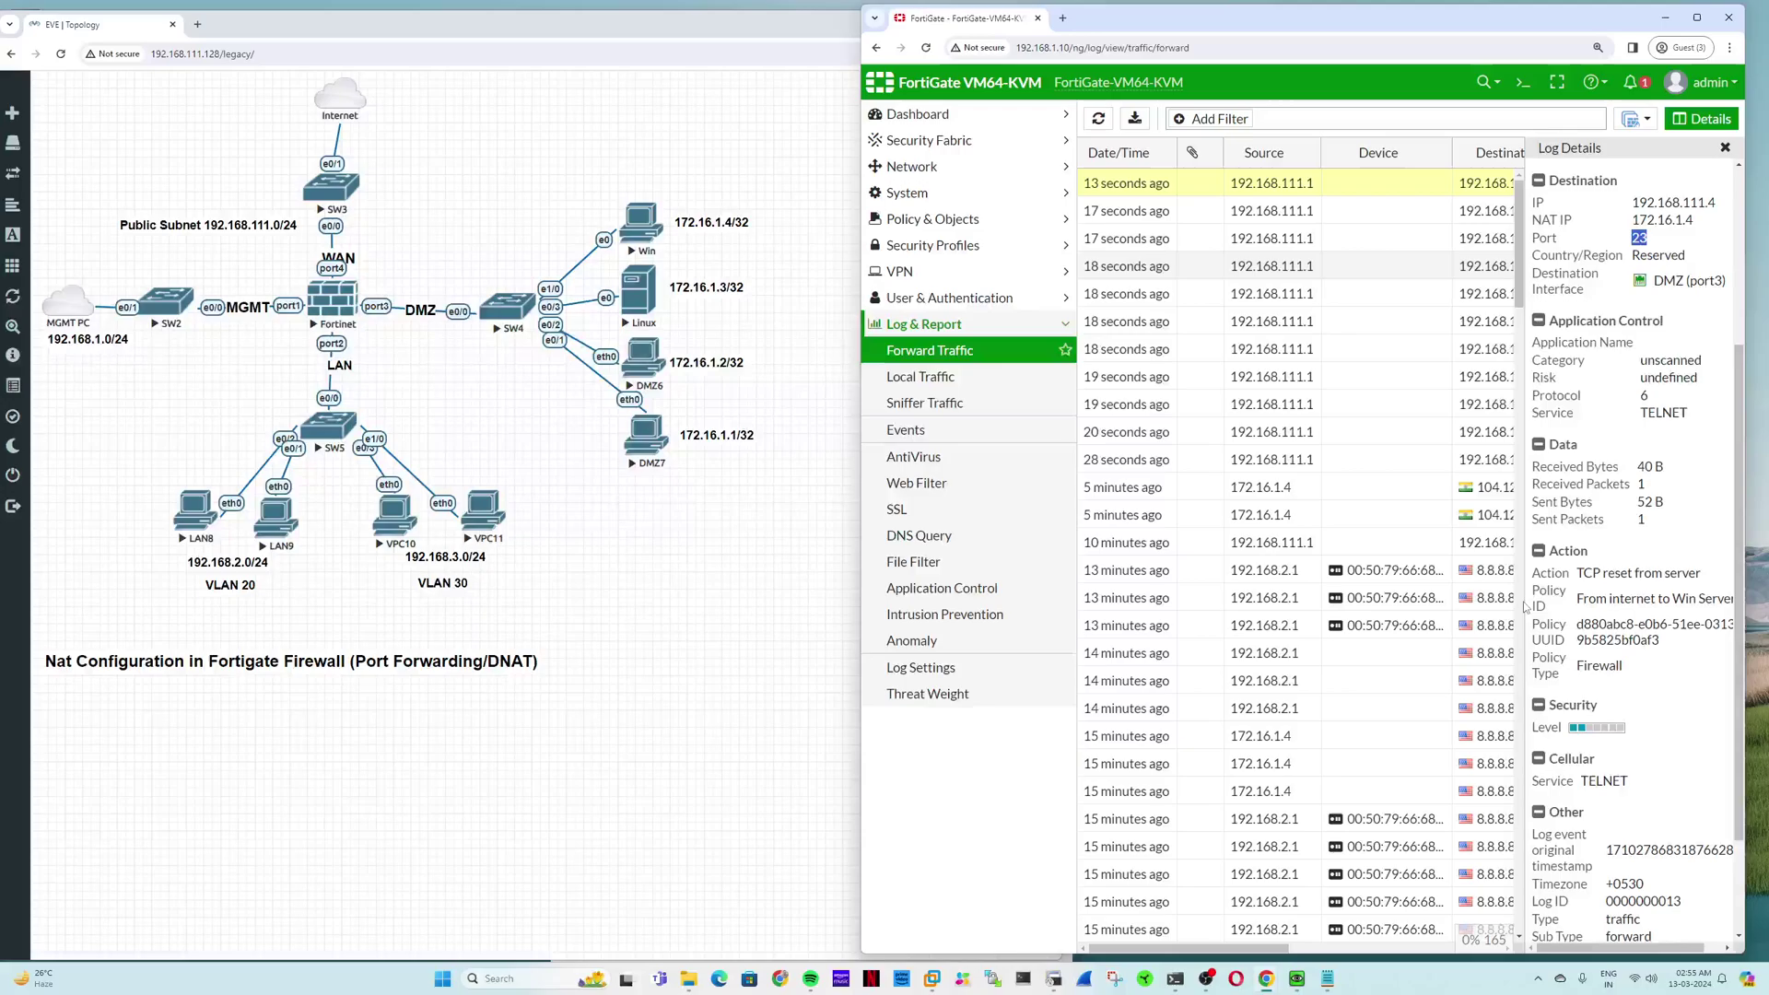
left_click_drag(1746, 560, 1768, 560)
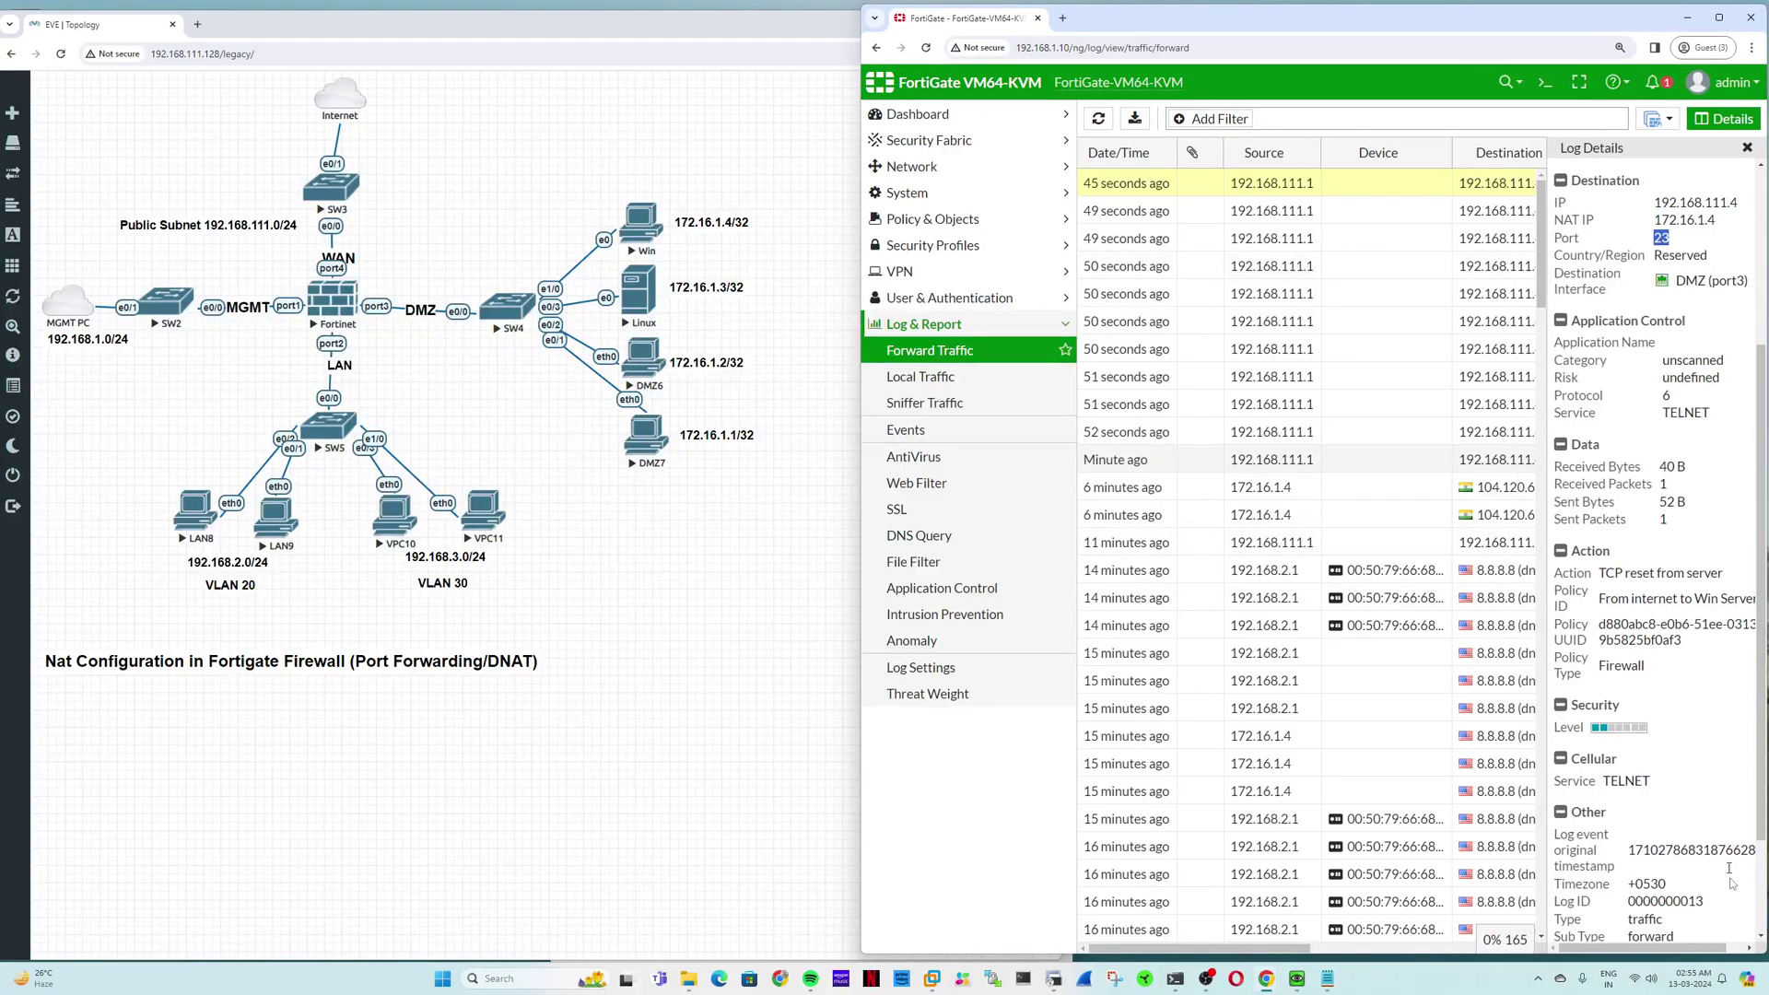
left_click_drag(1722, 950, 1741, 950)
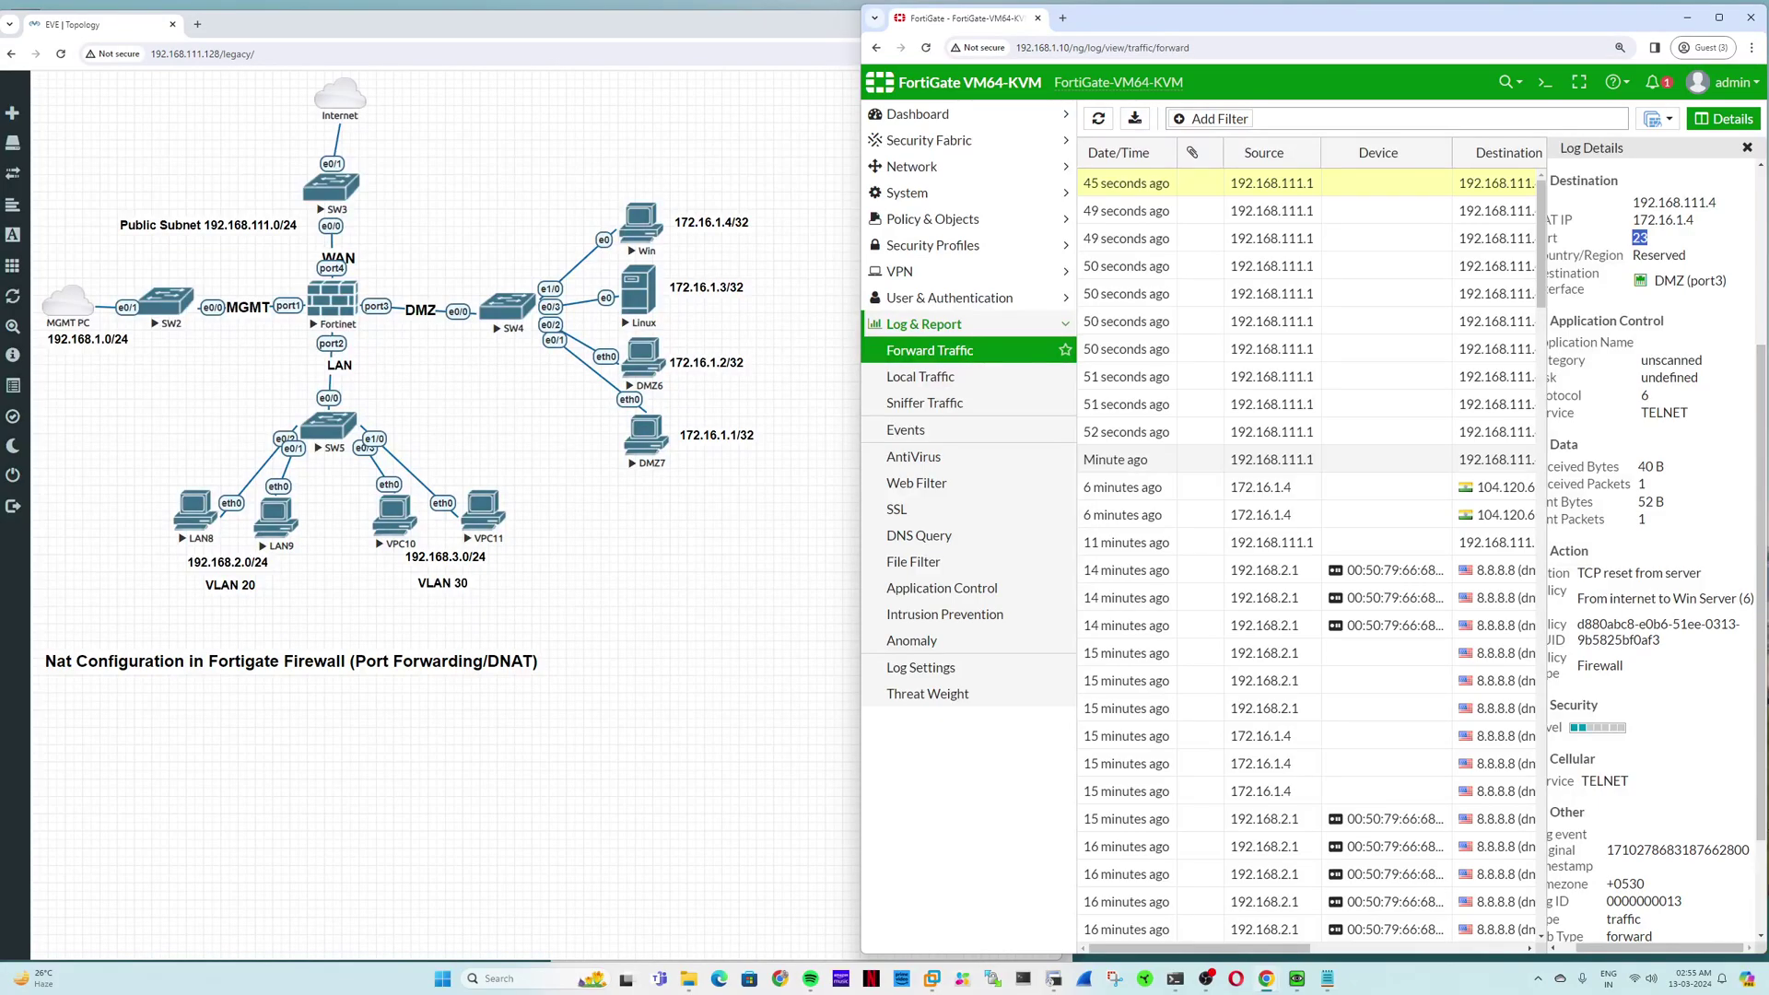
Step: Show the Firewall Policy list and briefly open, then minimize, the CLI Console
left_click(956, 223)
left_click(956, 241)
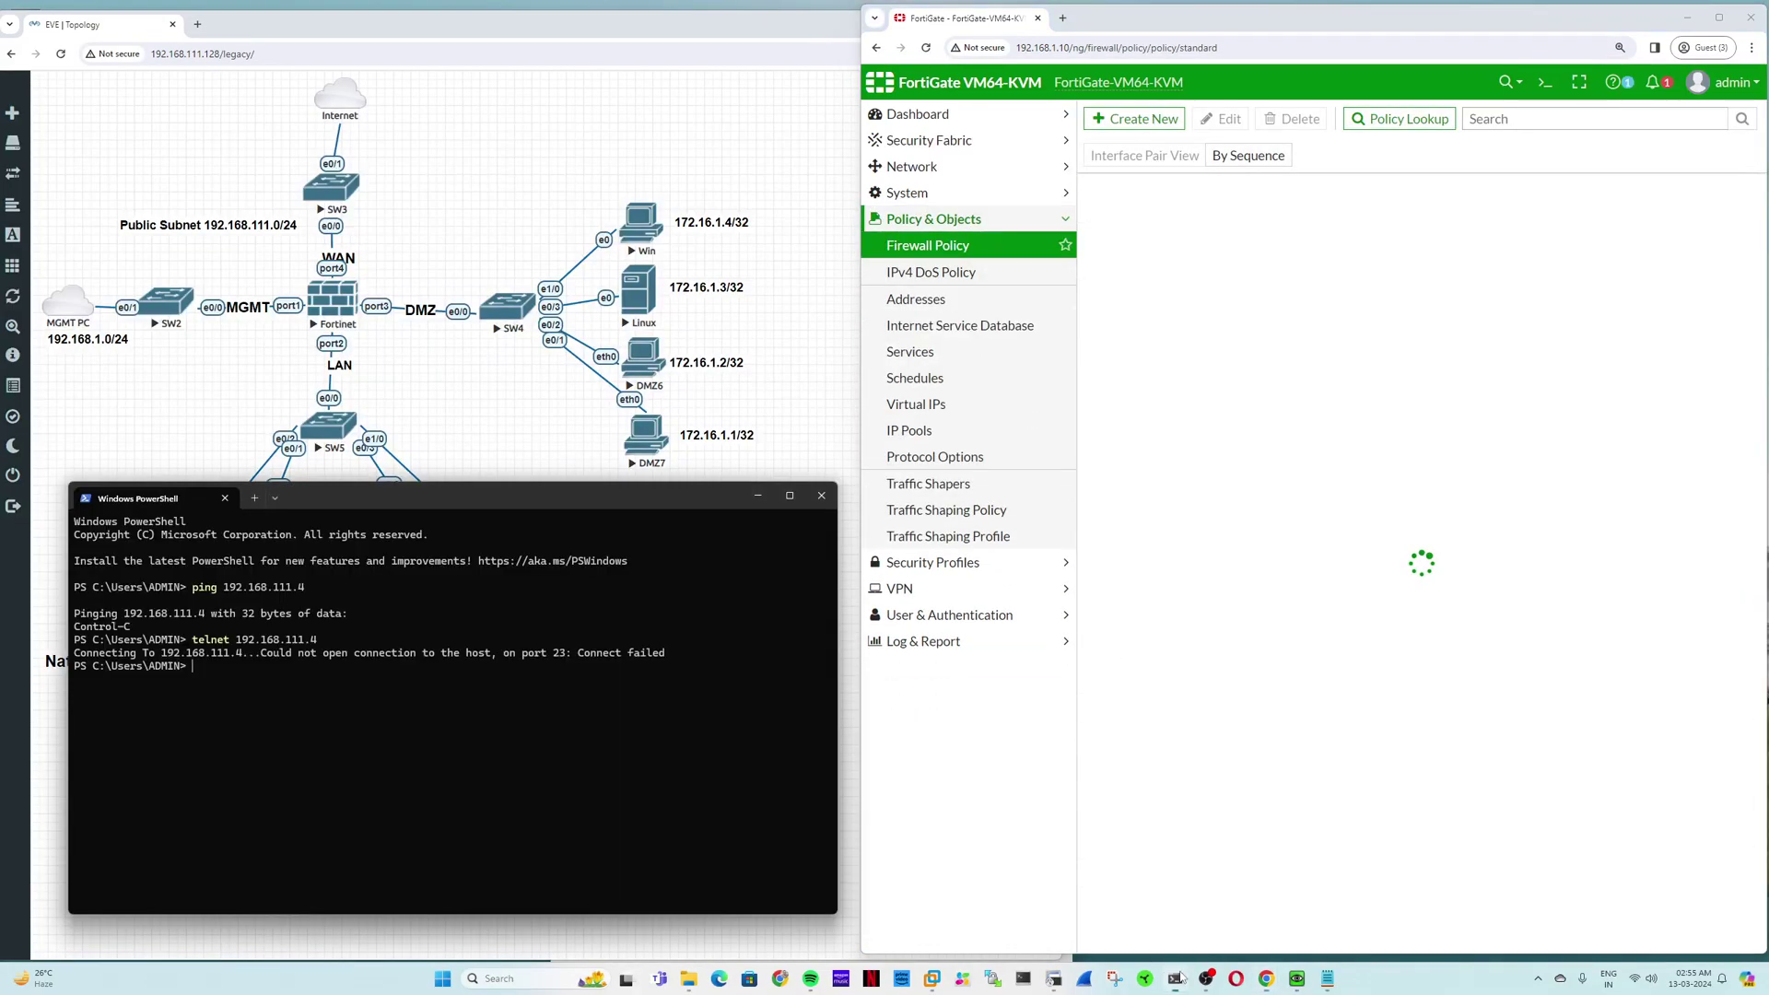
key("alt+Tab")
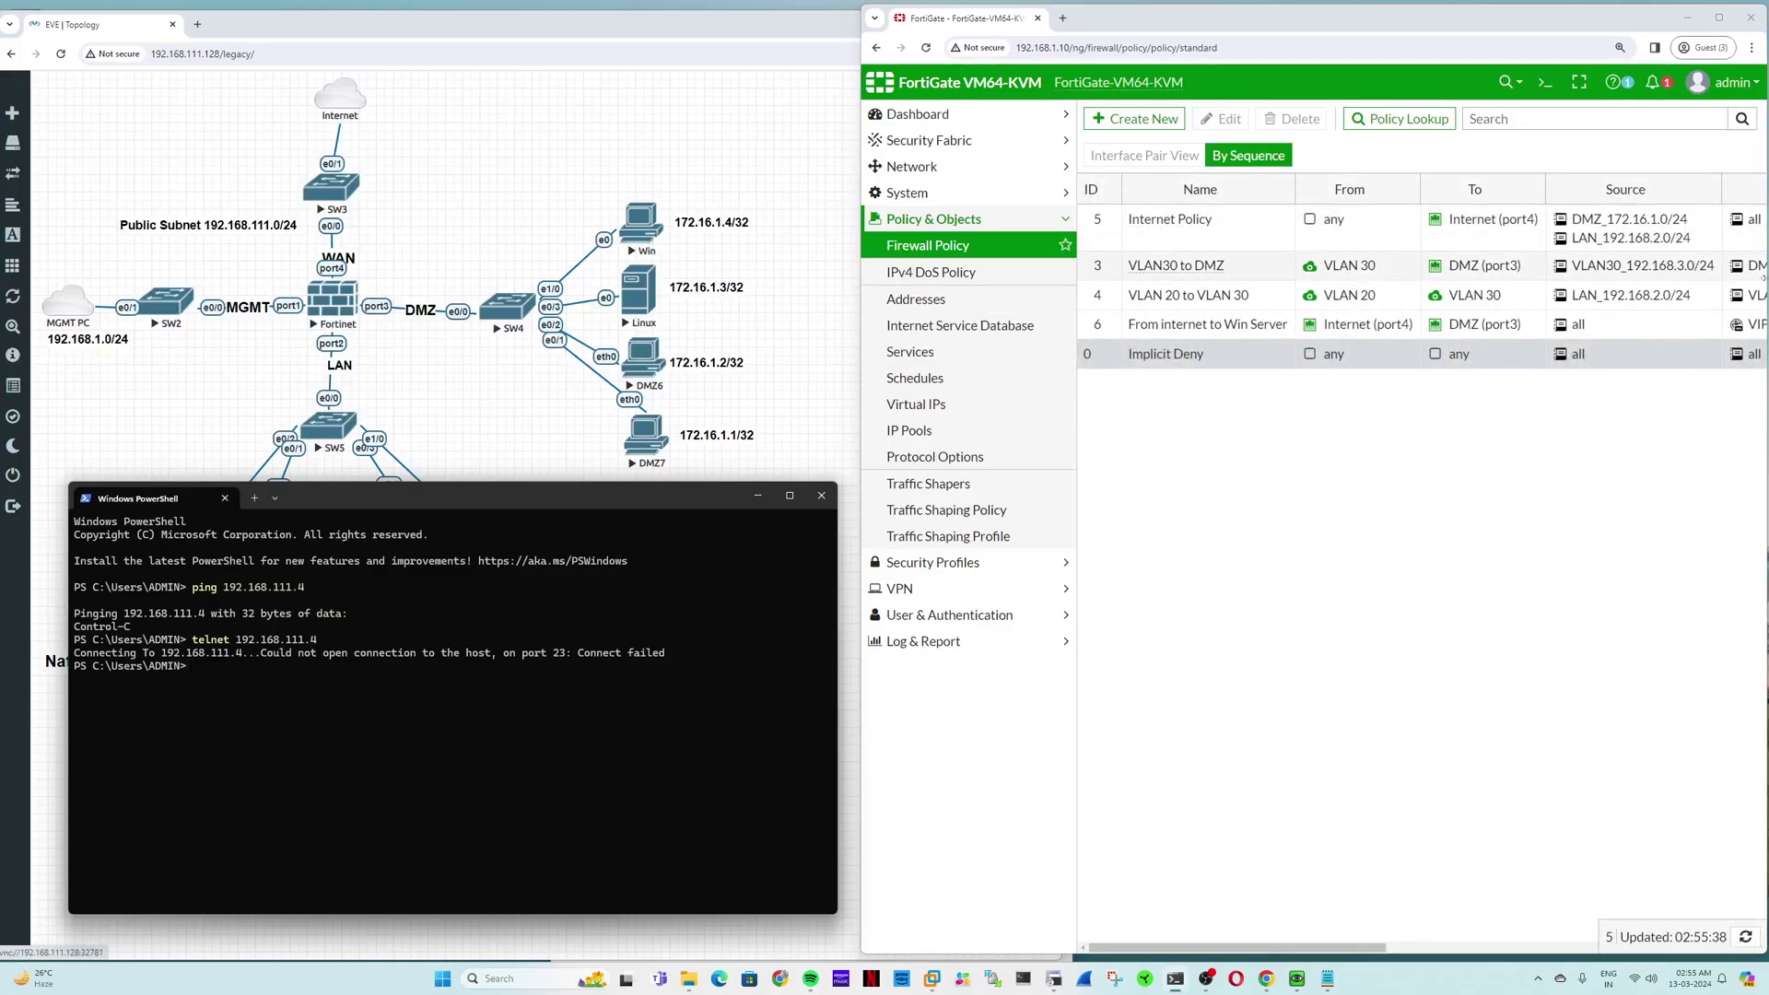
left_click(1548, 87)
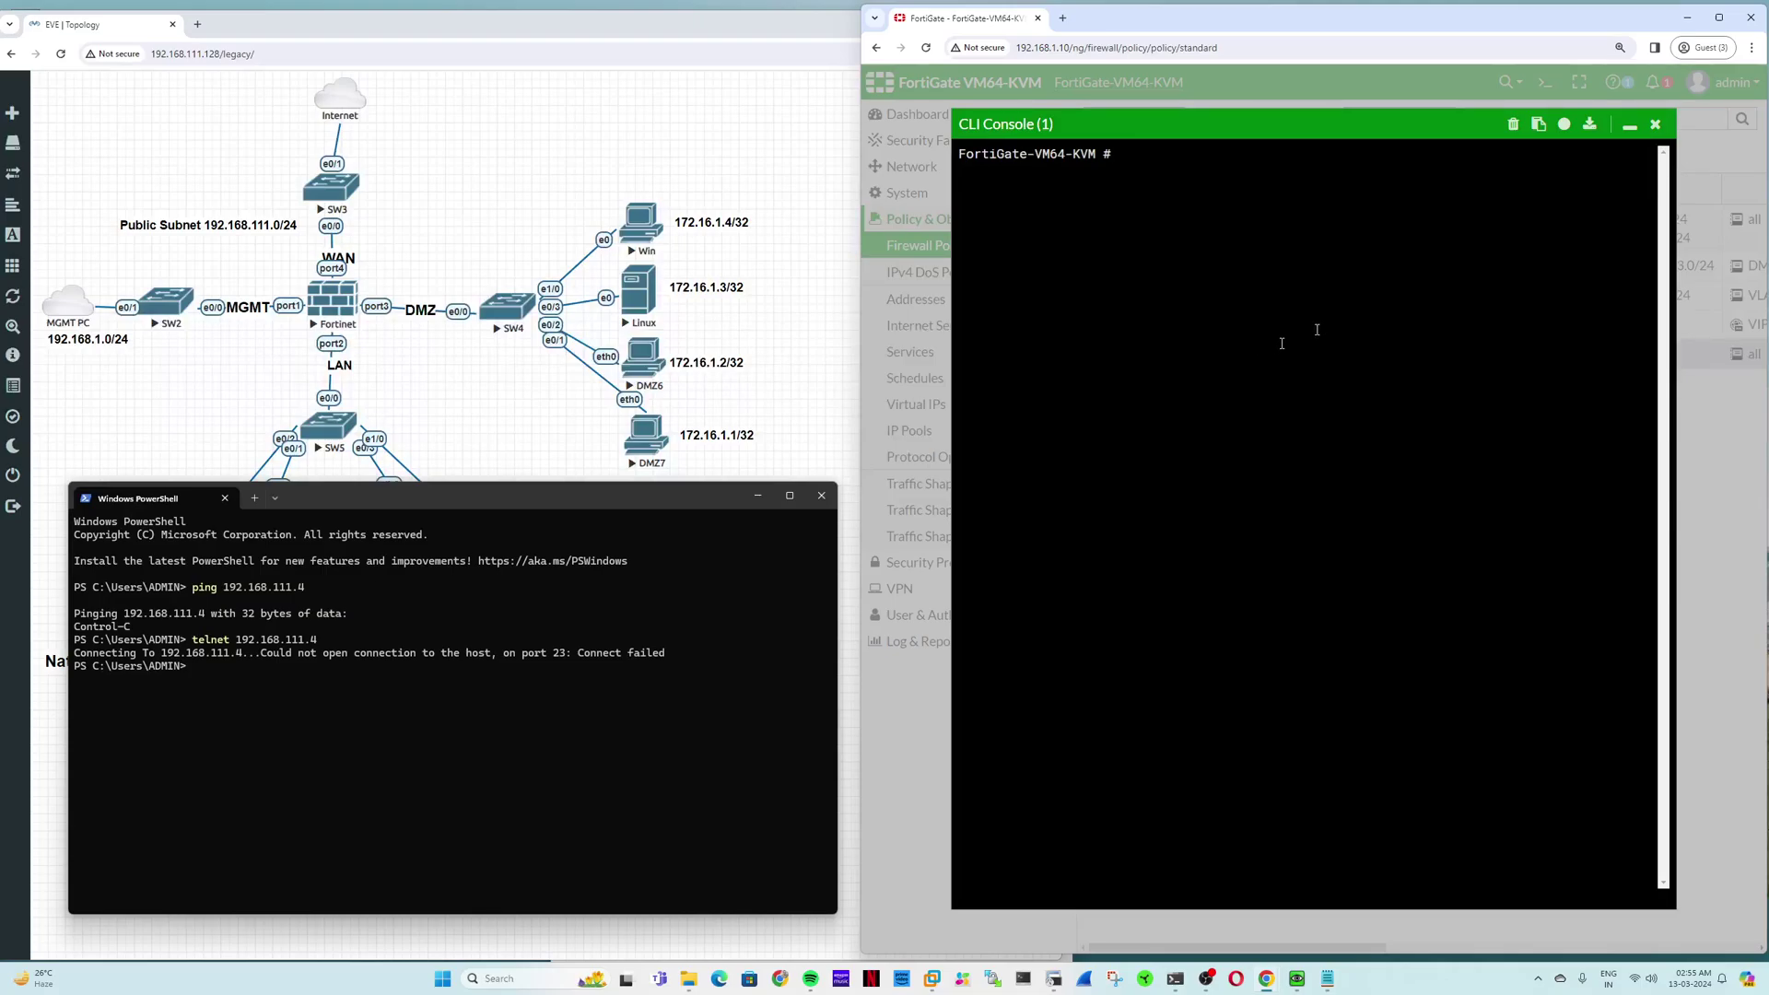
left_click(1629, 123)
Step: Re-inspect the latest Forward Traffic entry from 192.168.111.1, then close its Log Details
left_click(921, 641)
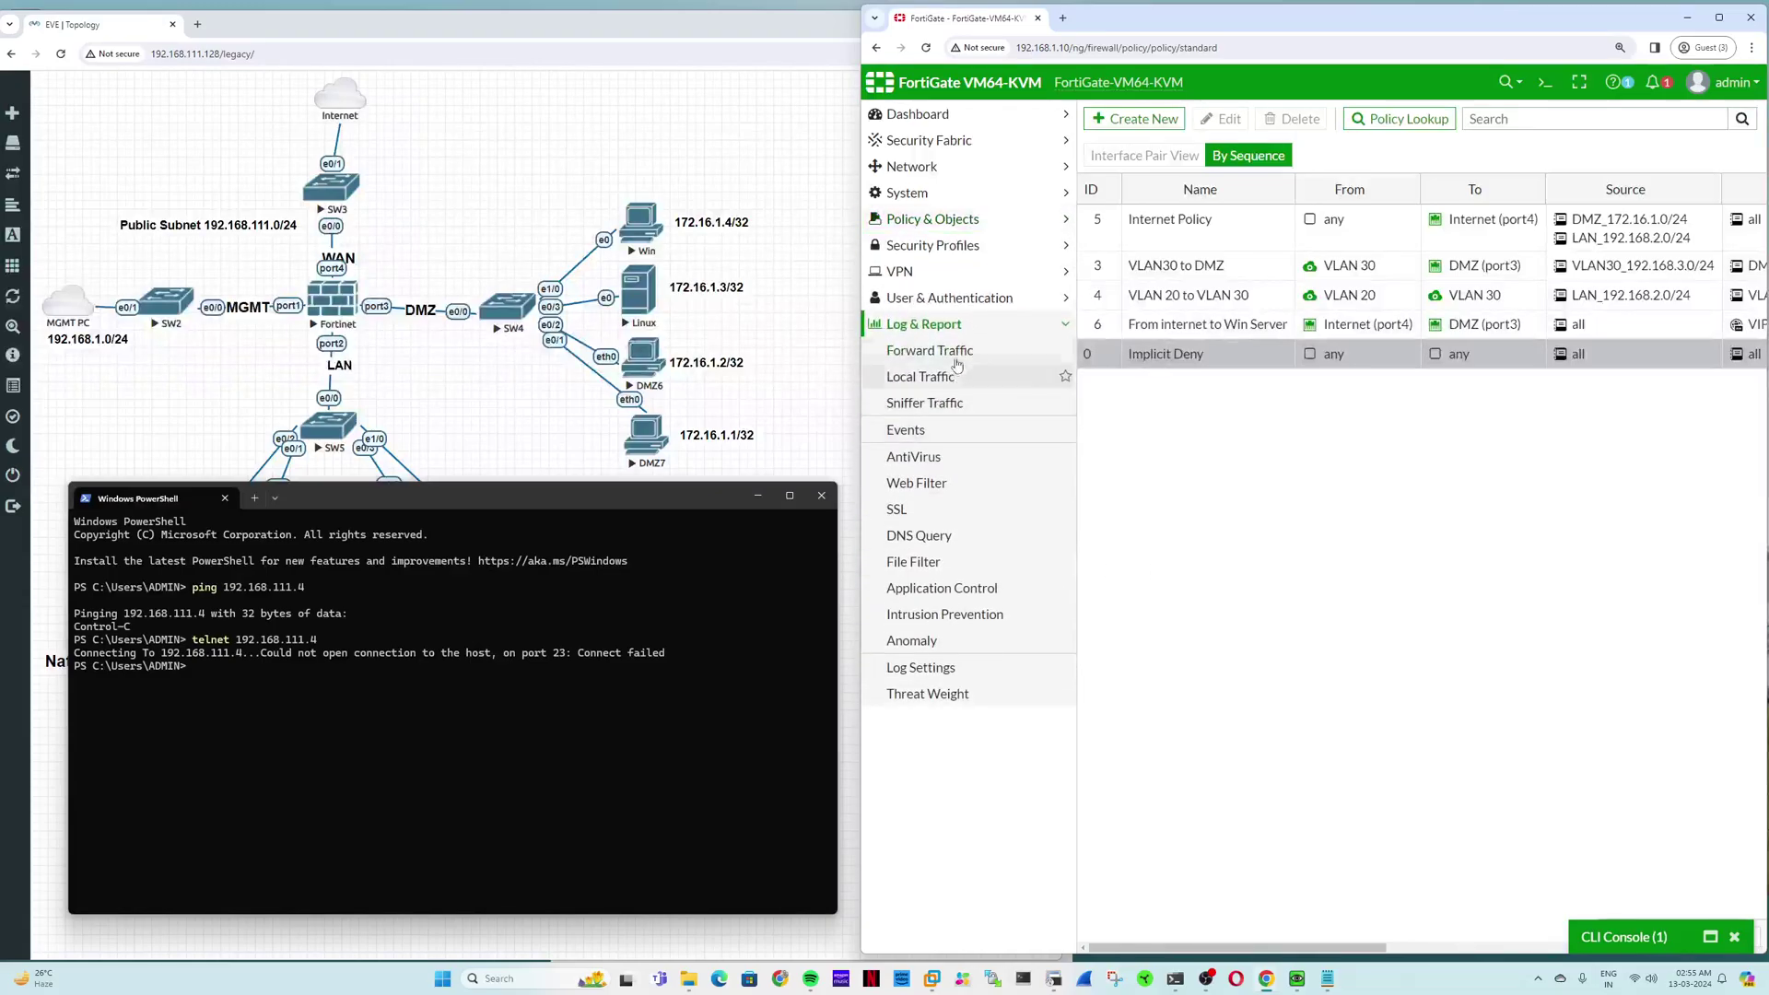
left_click(955, 358)
left_click_drag(1316, 183, 1225, 188)
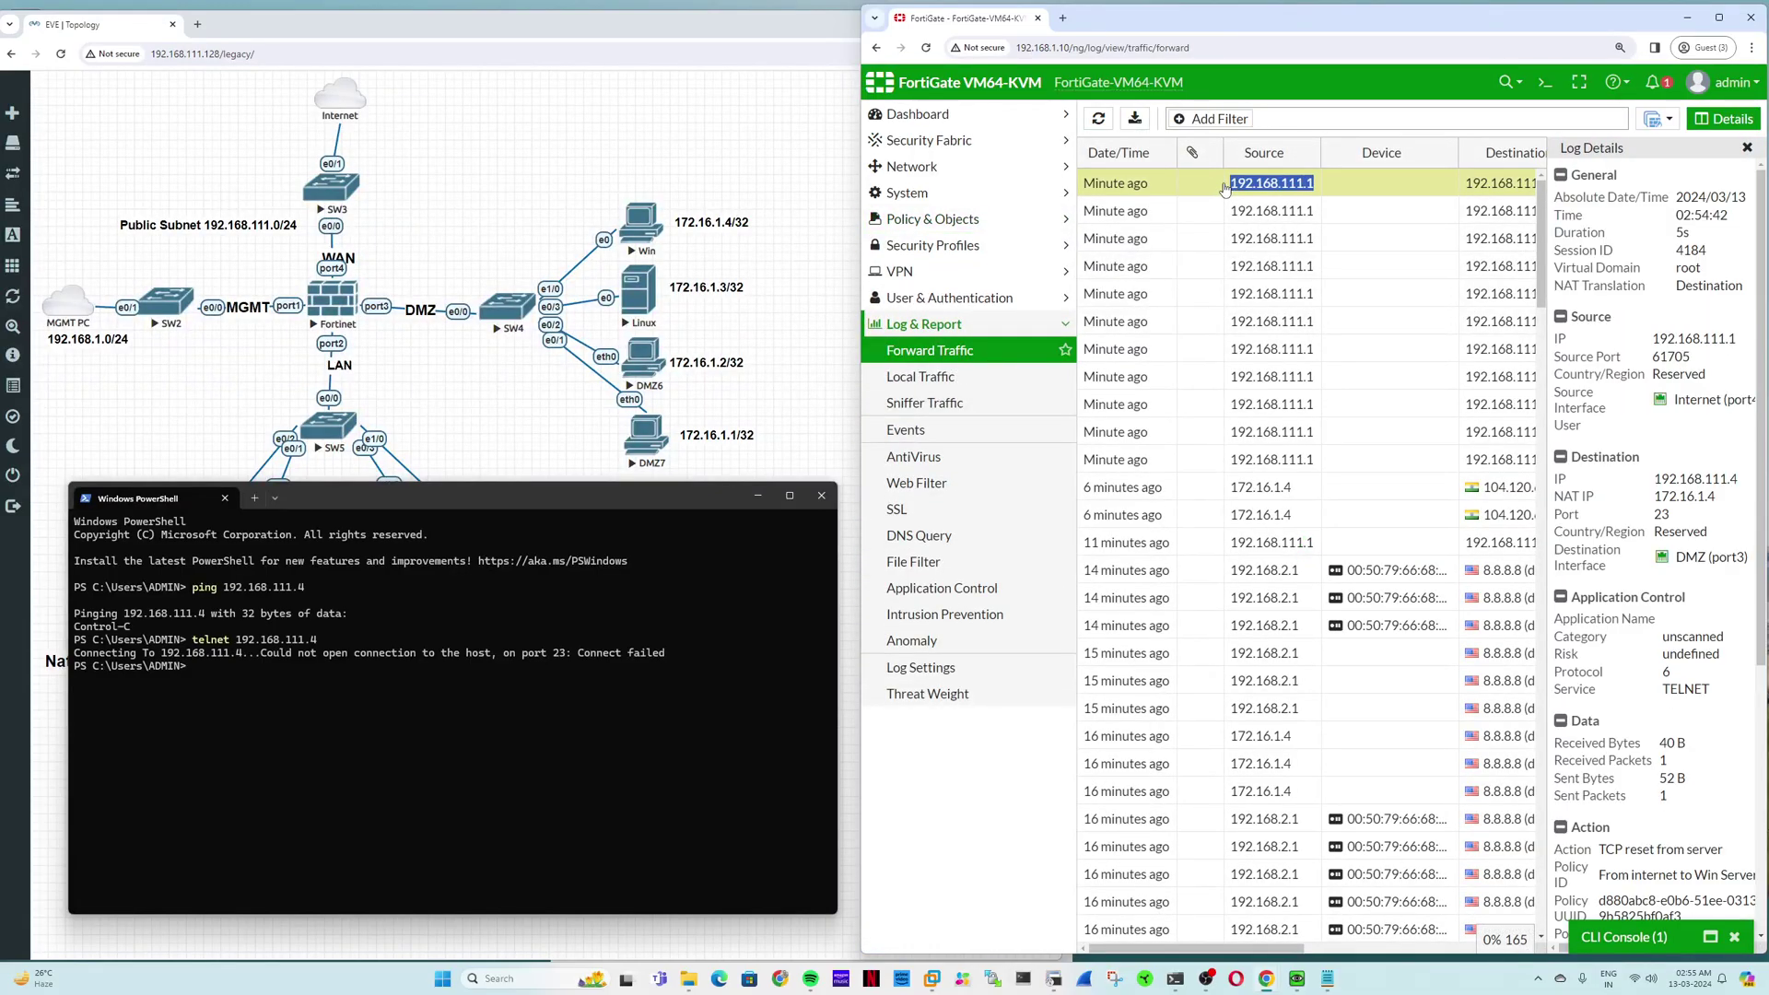
scroll(1640, 461, "down", 5)
scroll(1677, 516, "up", 5)
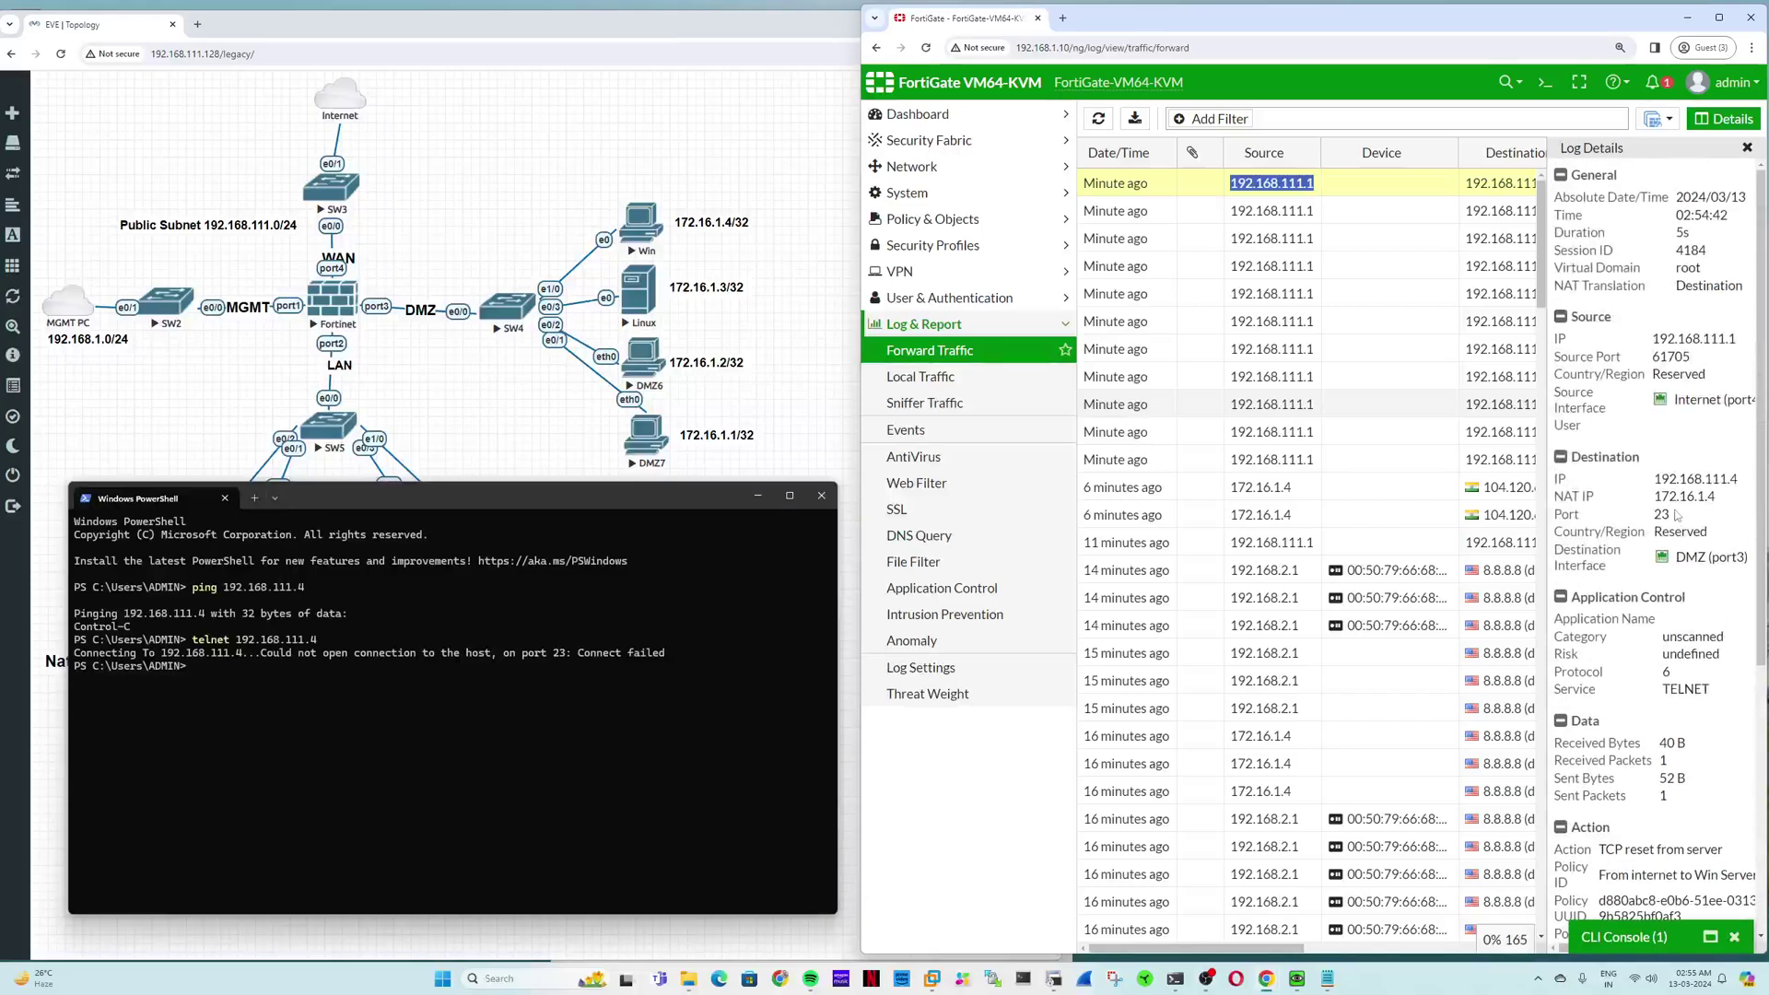
scroll(1677, 516, "down", 5)
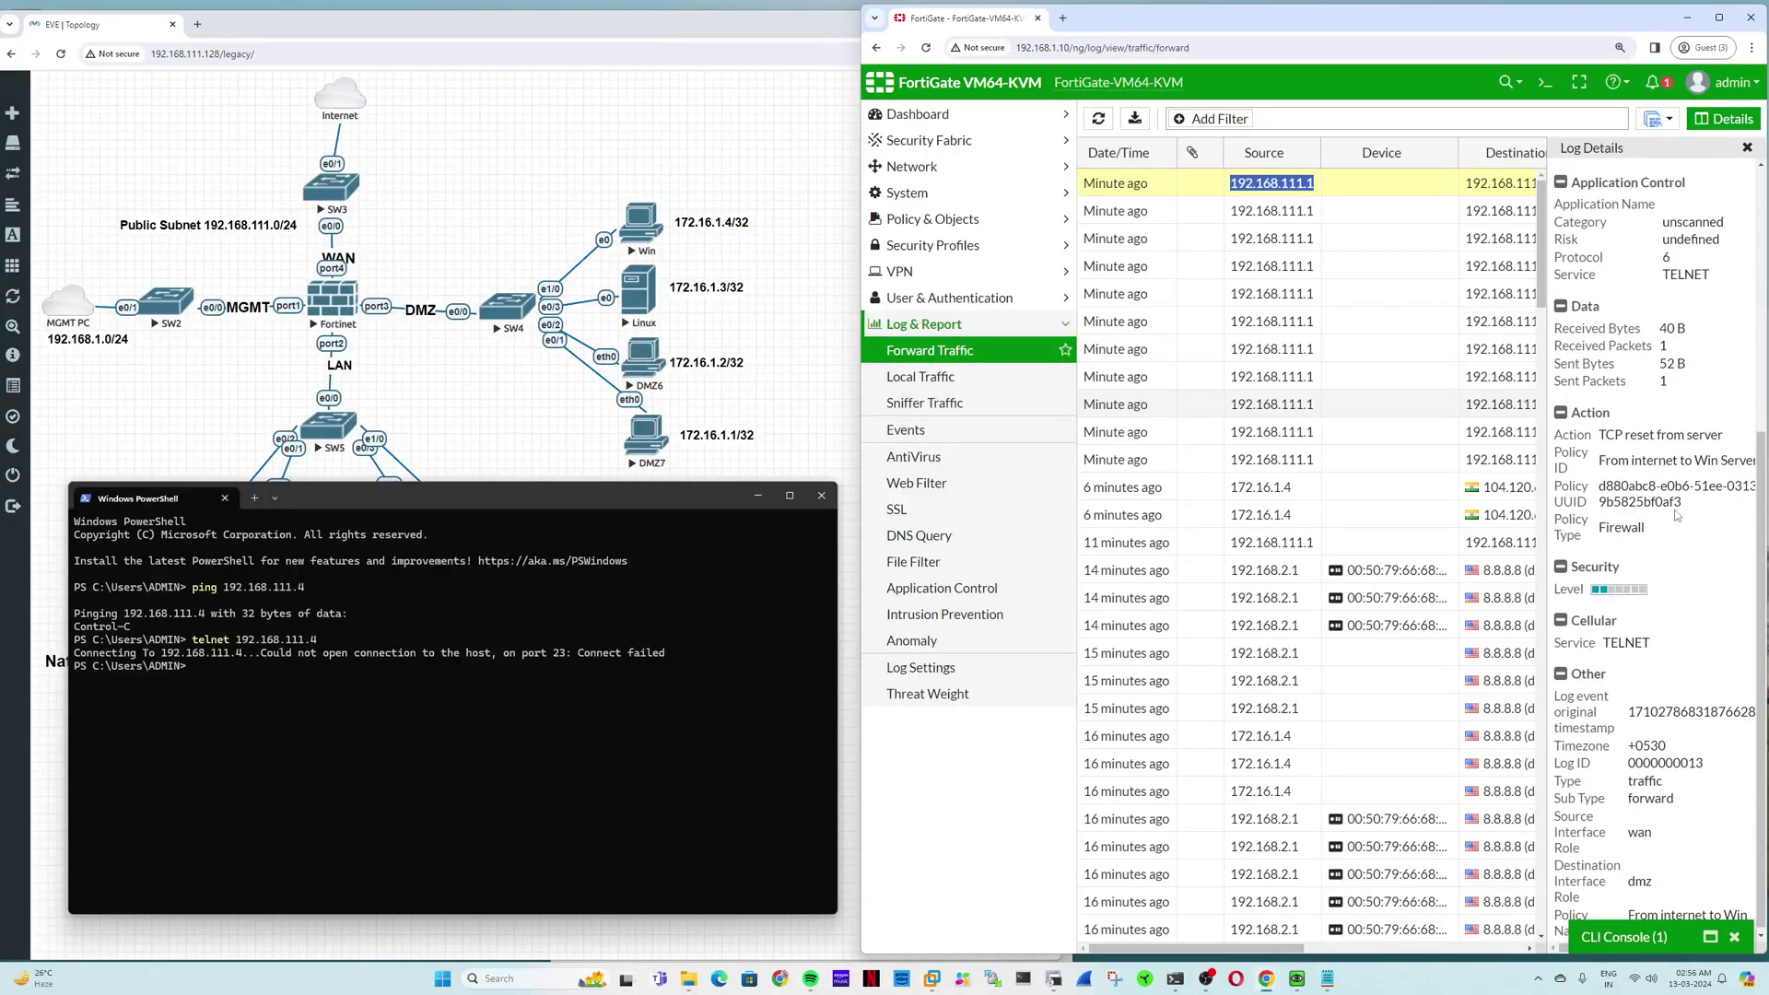
scroll(1701, 389, "up", 5)
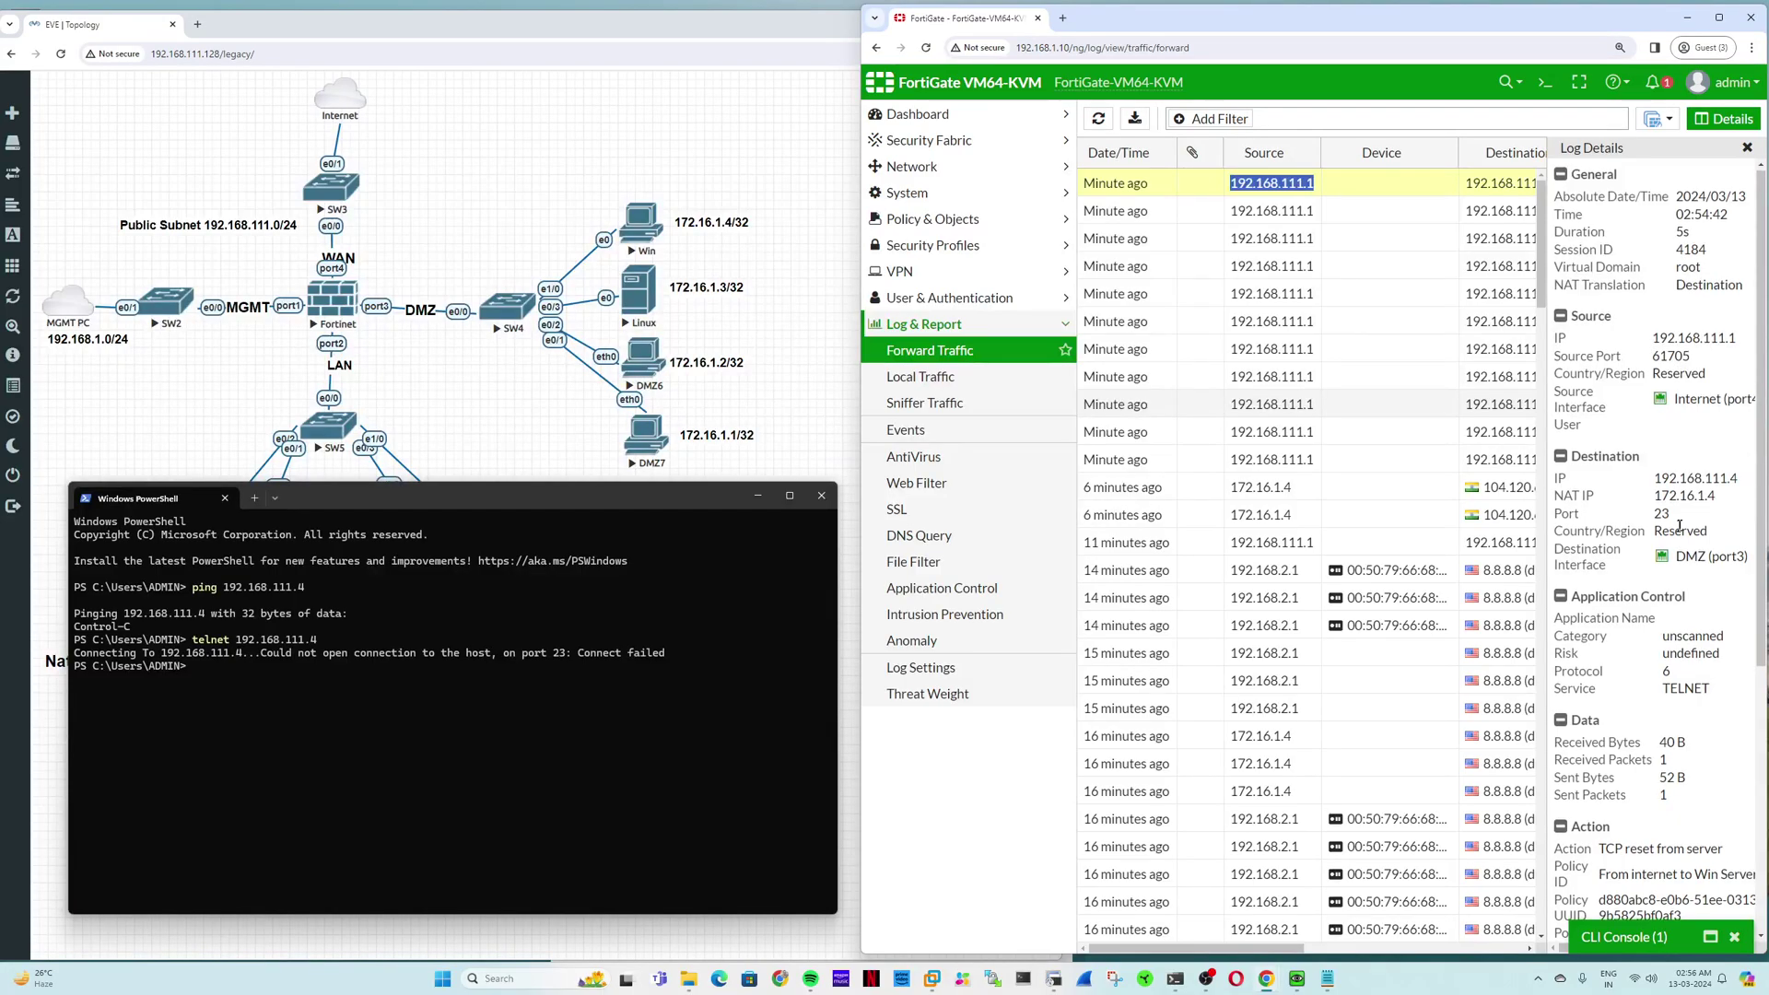
scroll(1675, 534, "down", 5)
scroll(1672, 527, "up", 5)
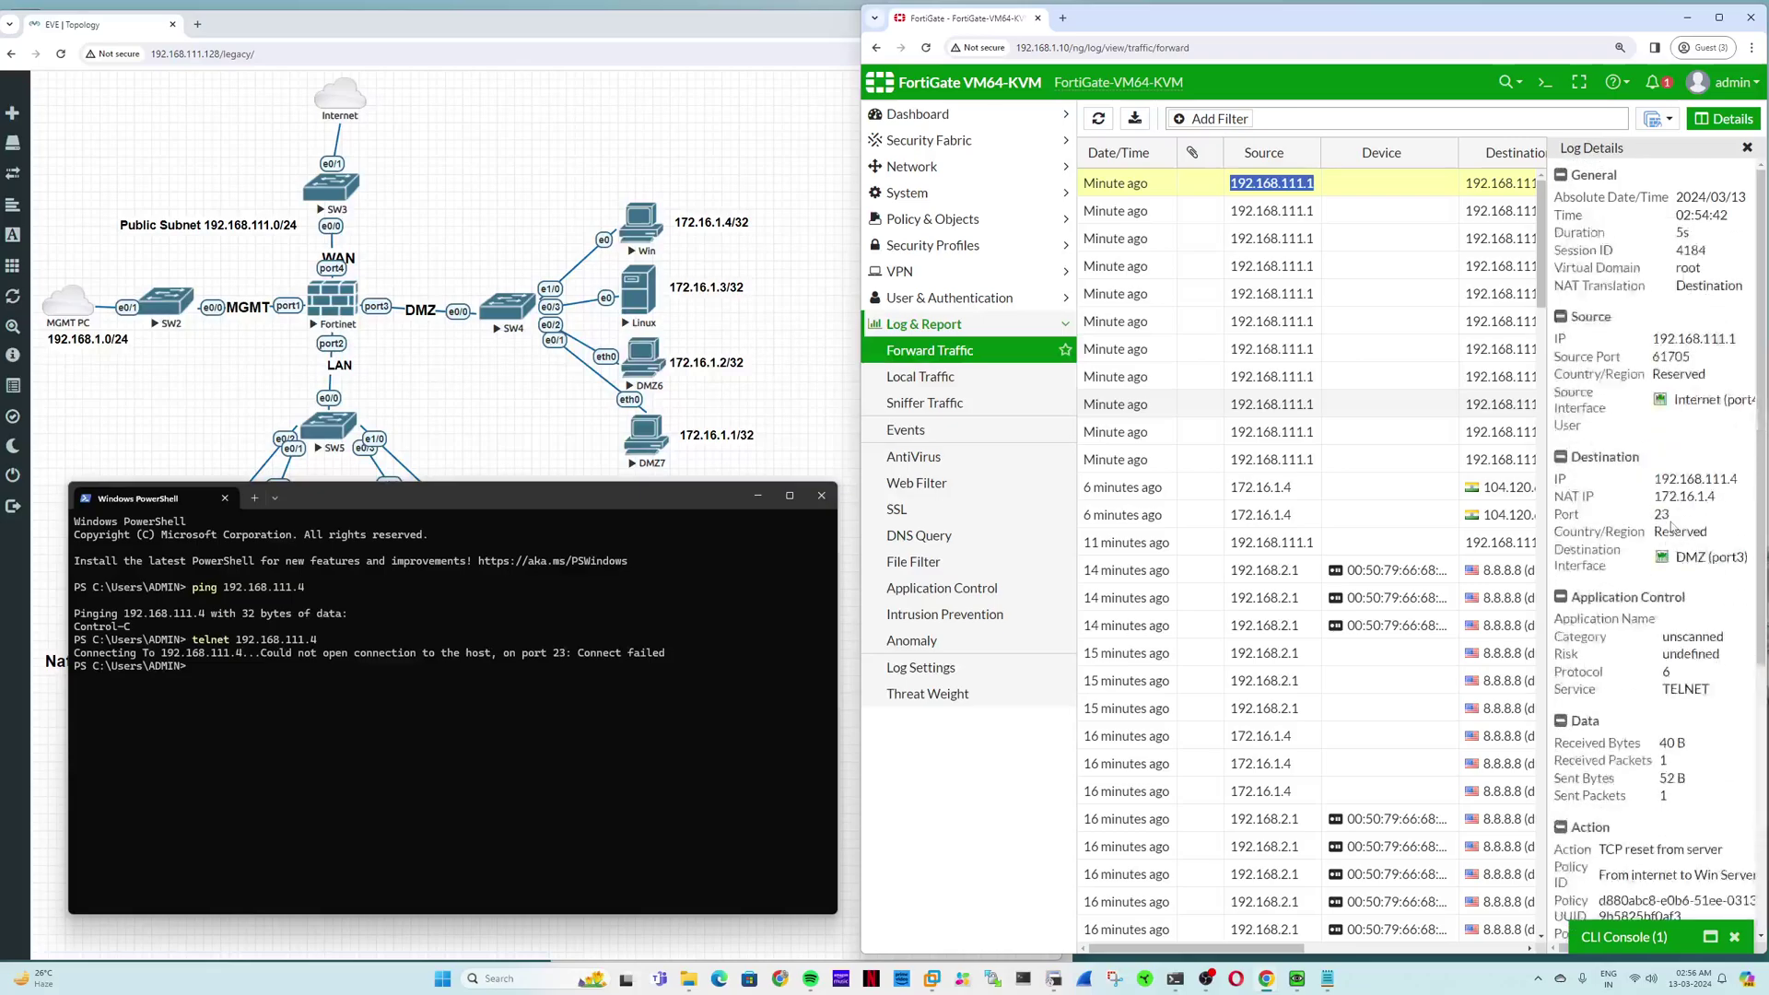
left_click(1747, 148)
left_click(980, 226)
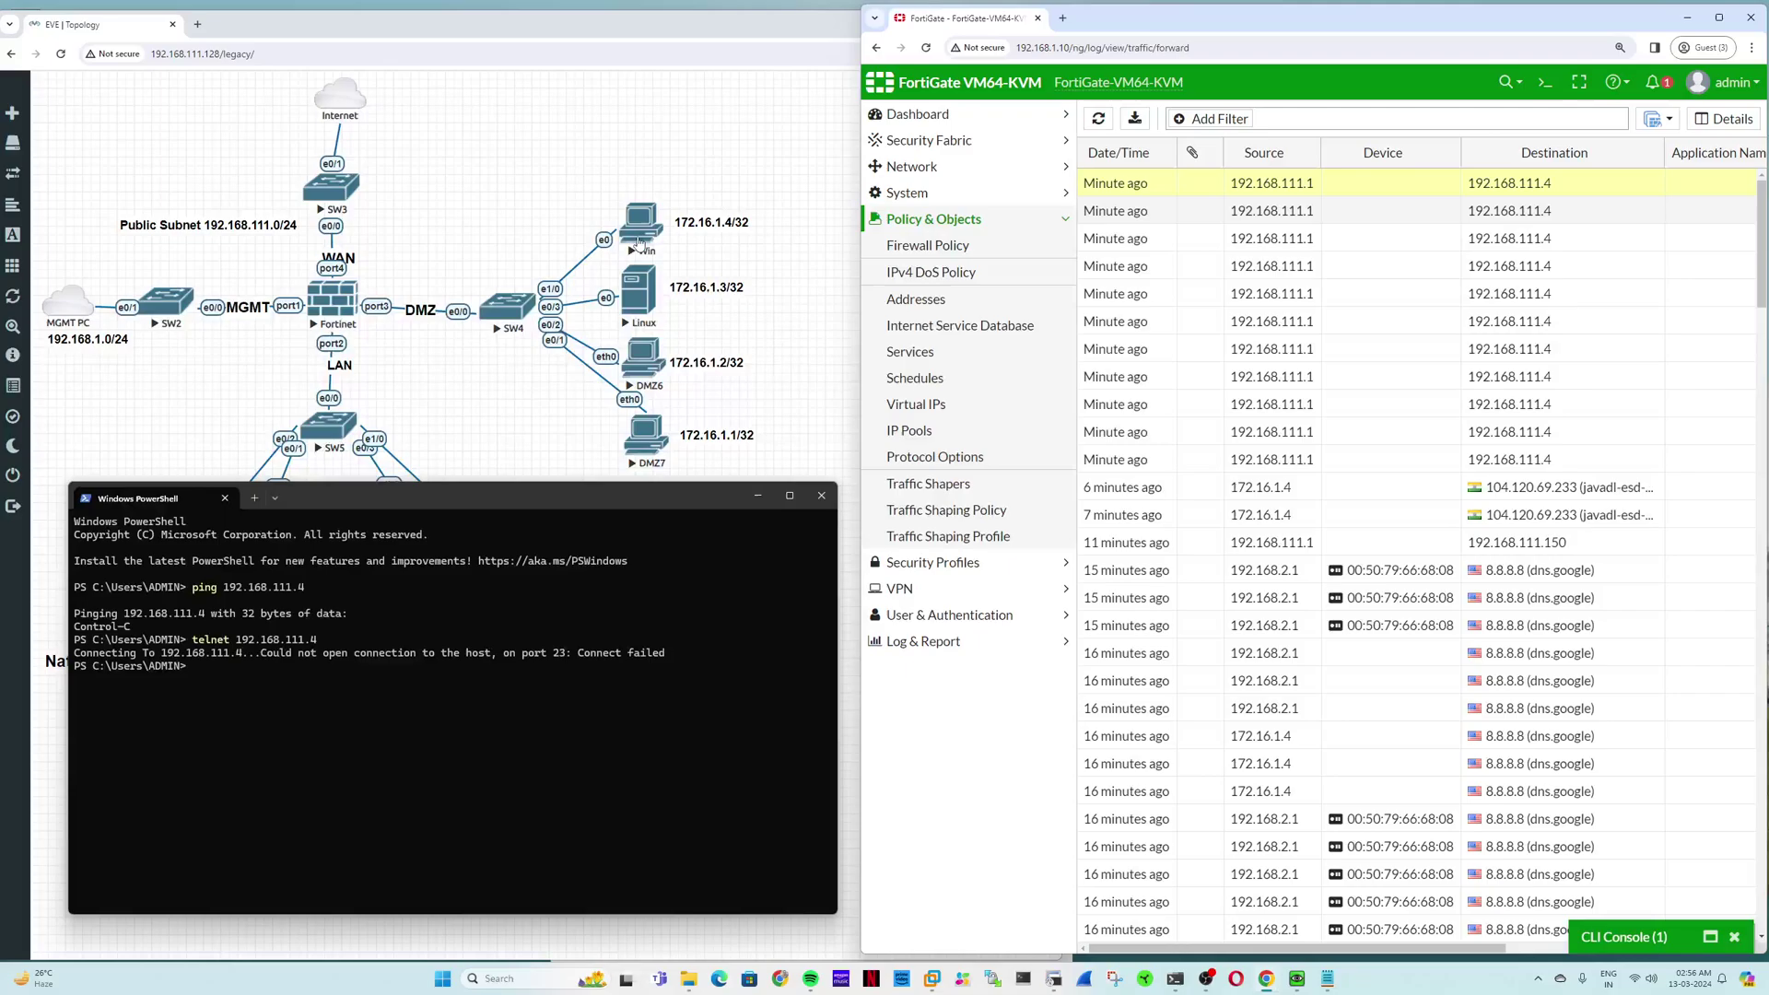
Step: Run 'execute telnet 172.16.1.4 23' in the FortiGate CLI Console
left_click(1545, 82)
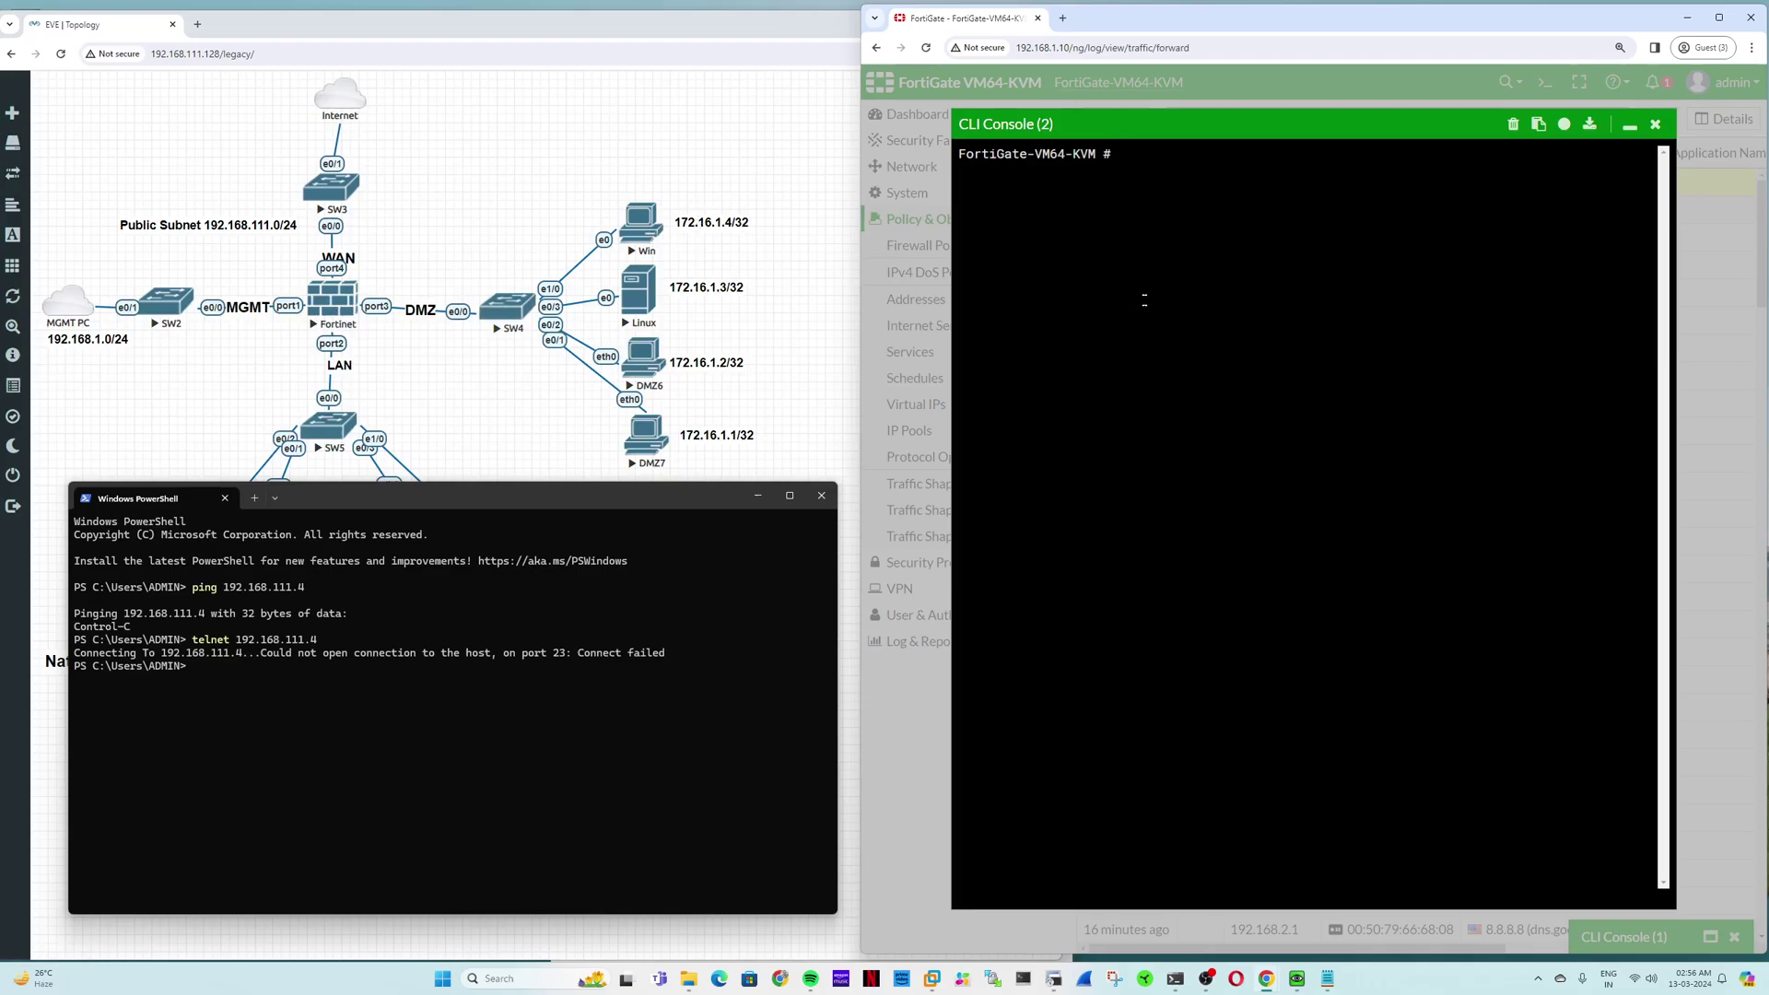
type("execute telnet 1")
key("Home")
key("Num_Lock")
key("Right")
key("Right")
key("Right")
key("Right")
key("Right")
key("Right")
key("Right")
key("Right")
key("Right")
key("Right")
key("Right")
key("Right")
key("Right")
key("Right")
key("Right")
type("72.16.1.4 23")
key("Return")
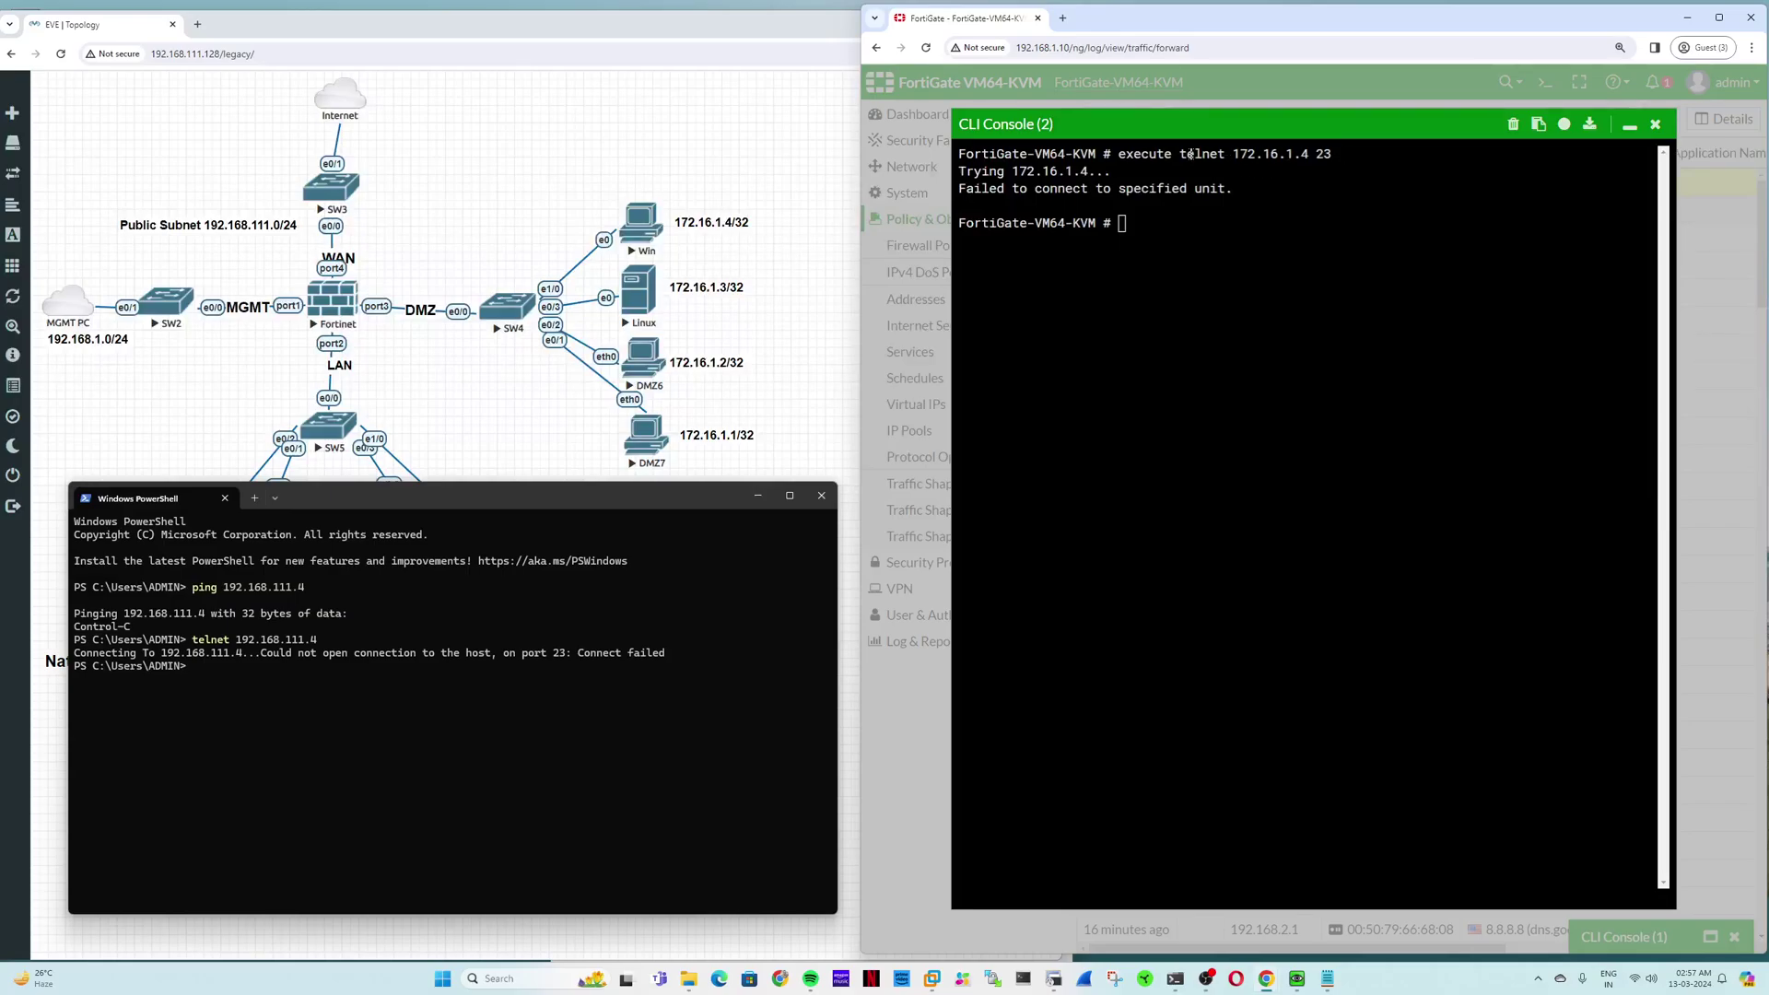
Step: Highlight the telnet command, port 23 and the 'Failed to connect' output
left_click_drag(1180, 154, 1222, 153)
left_click_drag(1338, 150, 1315, 153)
left_click(1318, 154)
left_click_drag(966, 189, 990, 189)
left_click_drag(1248, 189, 963, 152)
Step: Launch the Win node's VNC console and move its window into view
left_click(640, 225)
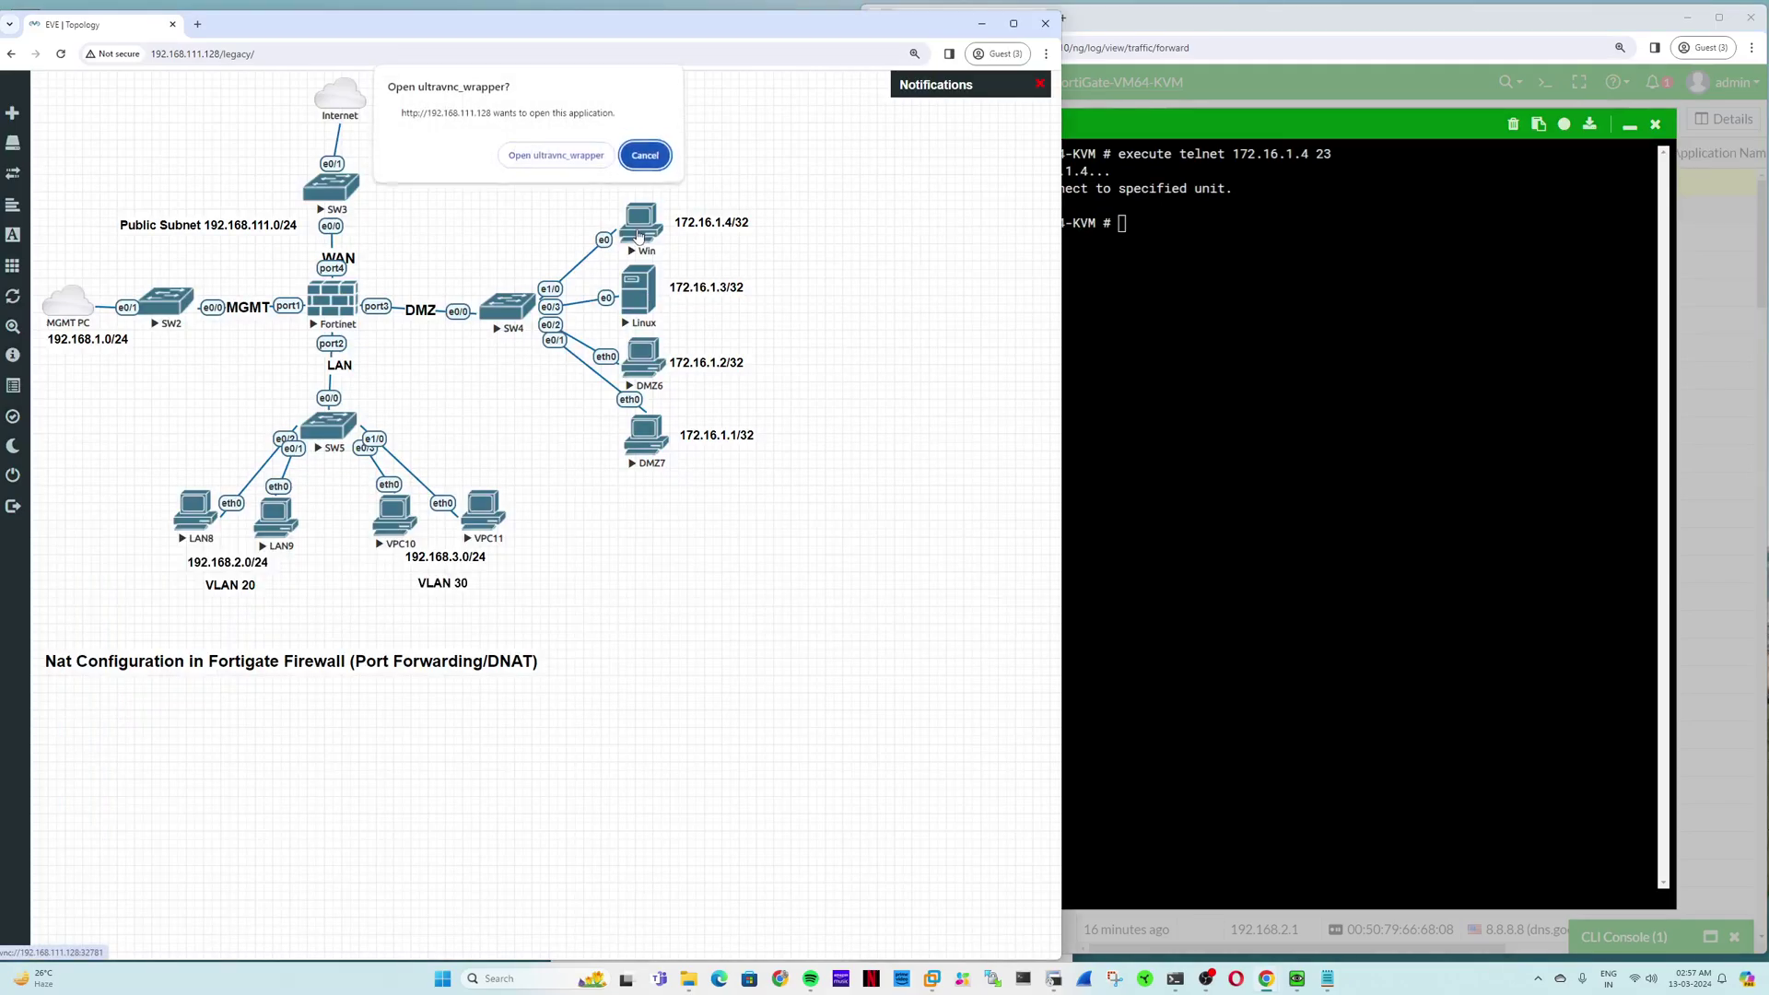
left_click(573, 160)
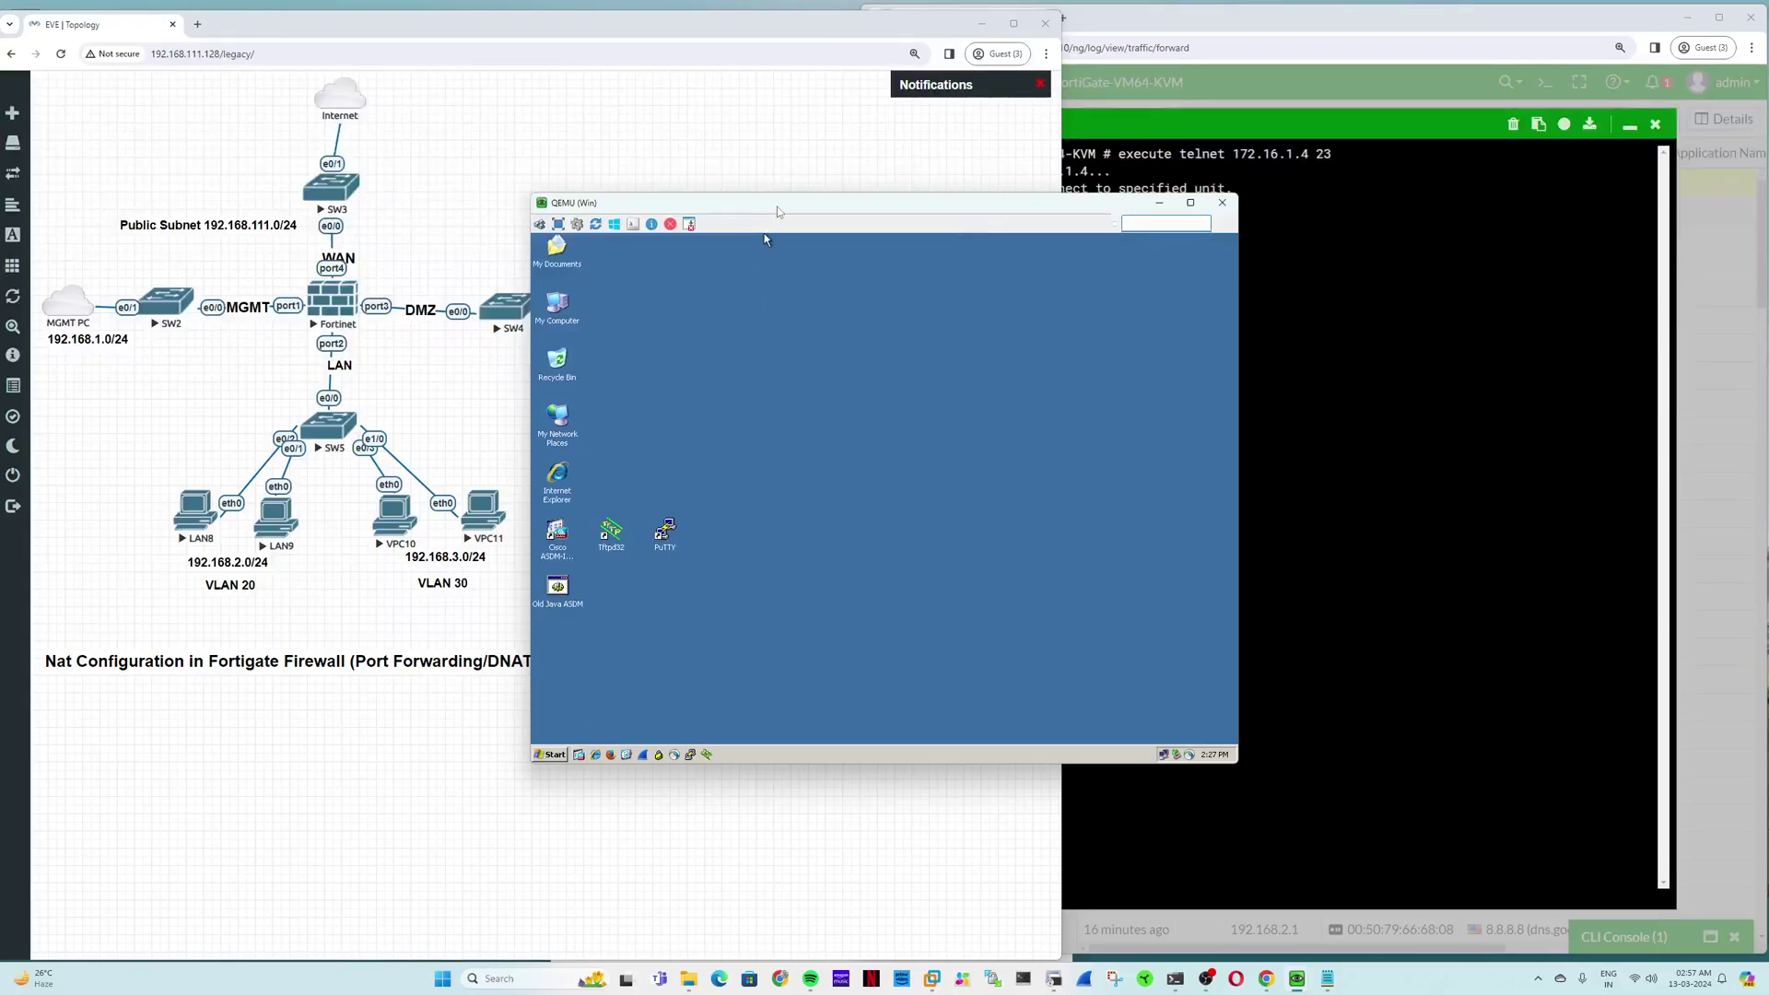
left_click_drag(777, 212, 450, 228)
Step: Dismiss the Run prompt and open Control Panel from Start > Settings
left_click(232, 770)
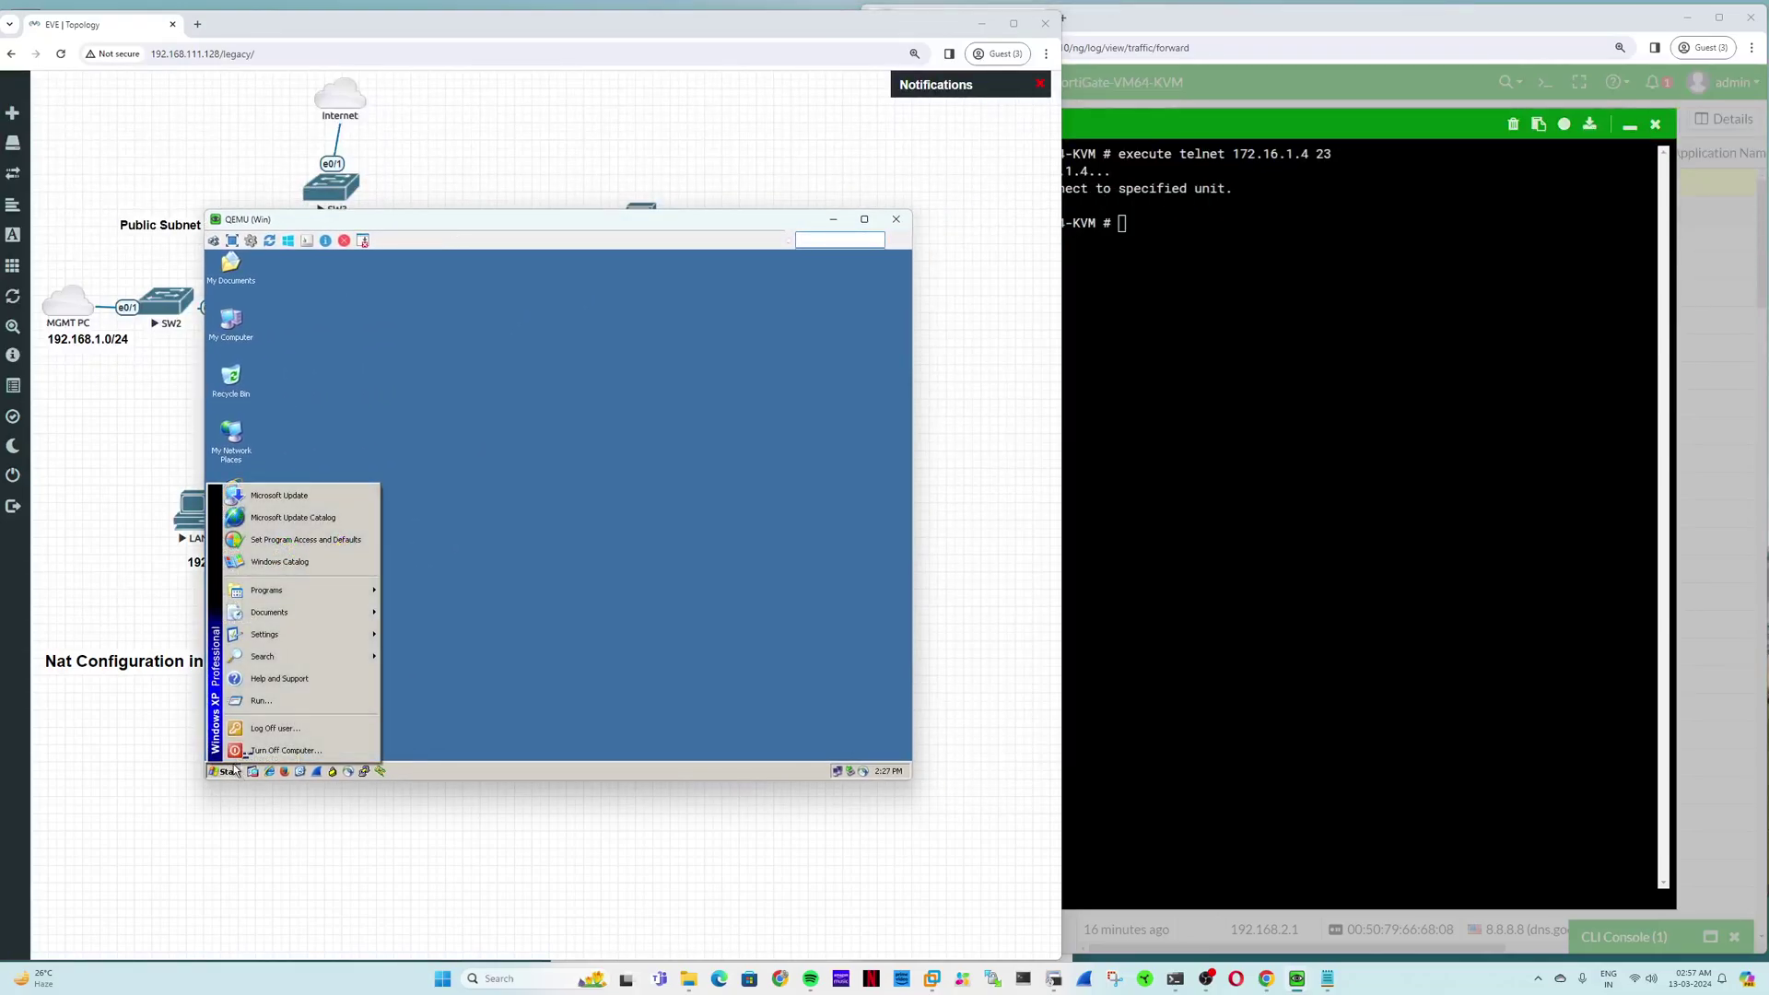
left_click(258, 700)
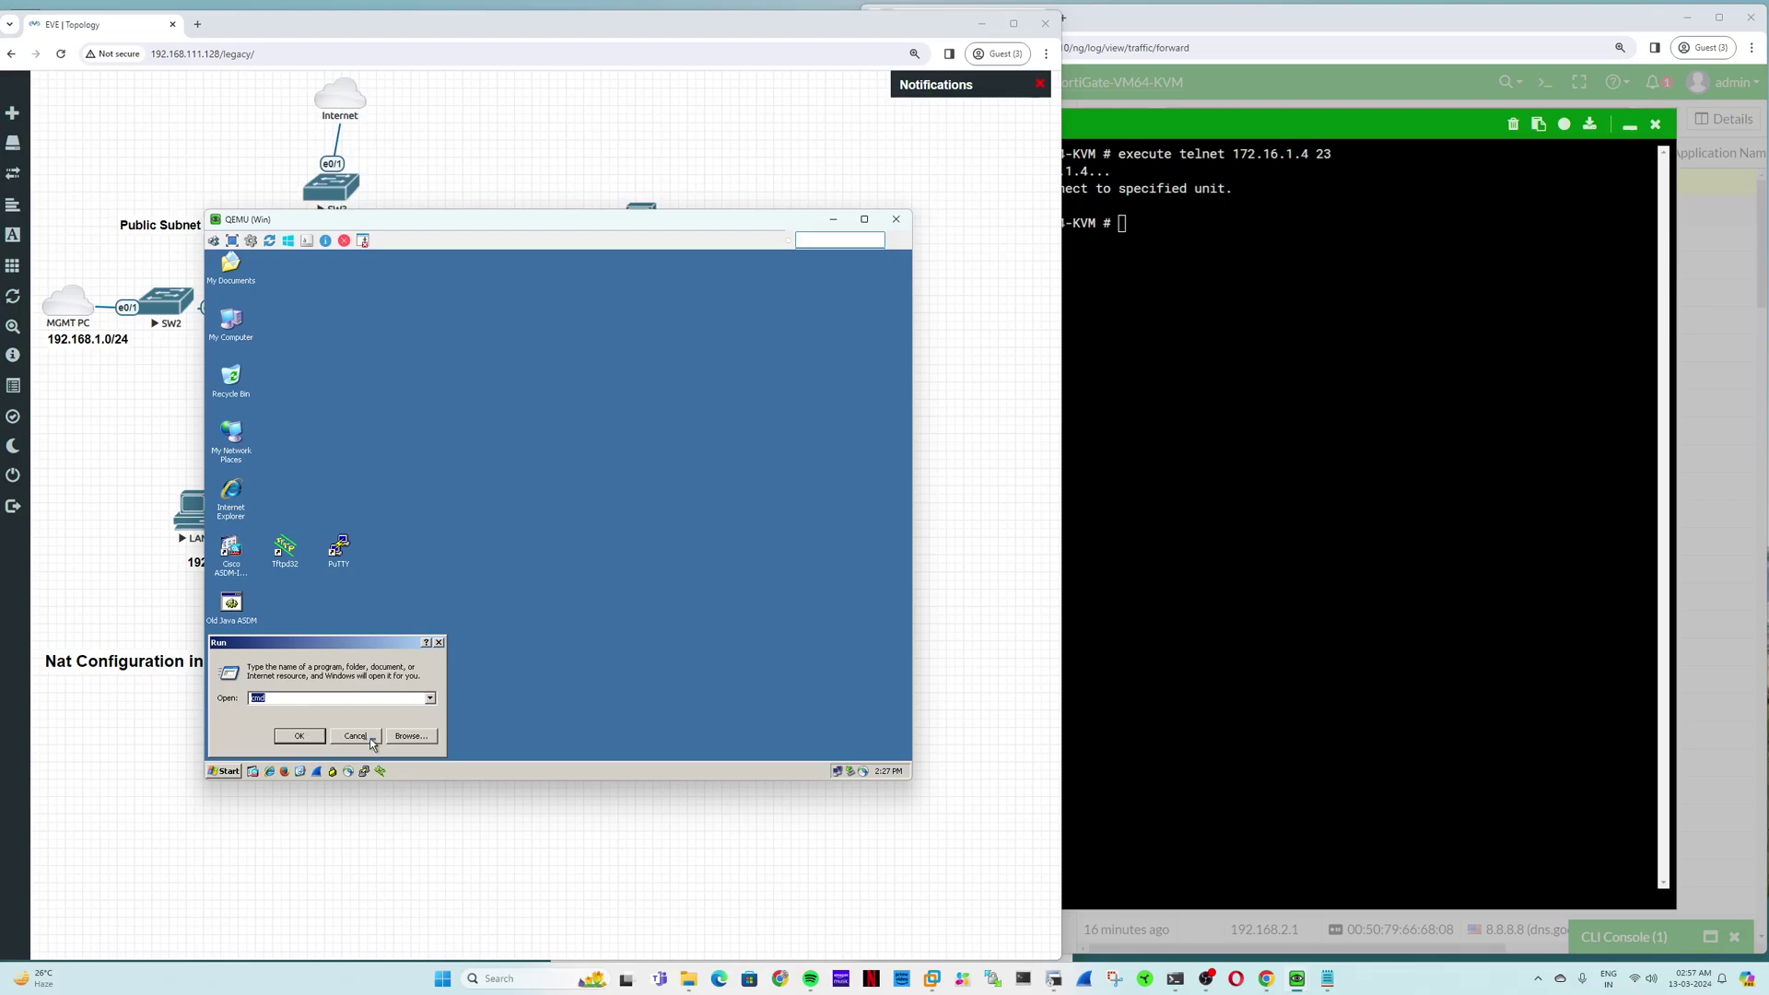
left_click(356, 736)
left_click(223, 771)
mouse_move(334, 623)
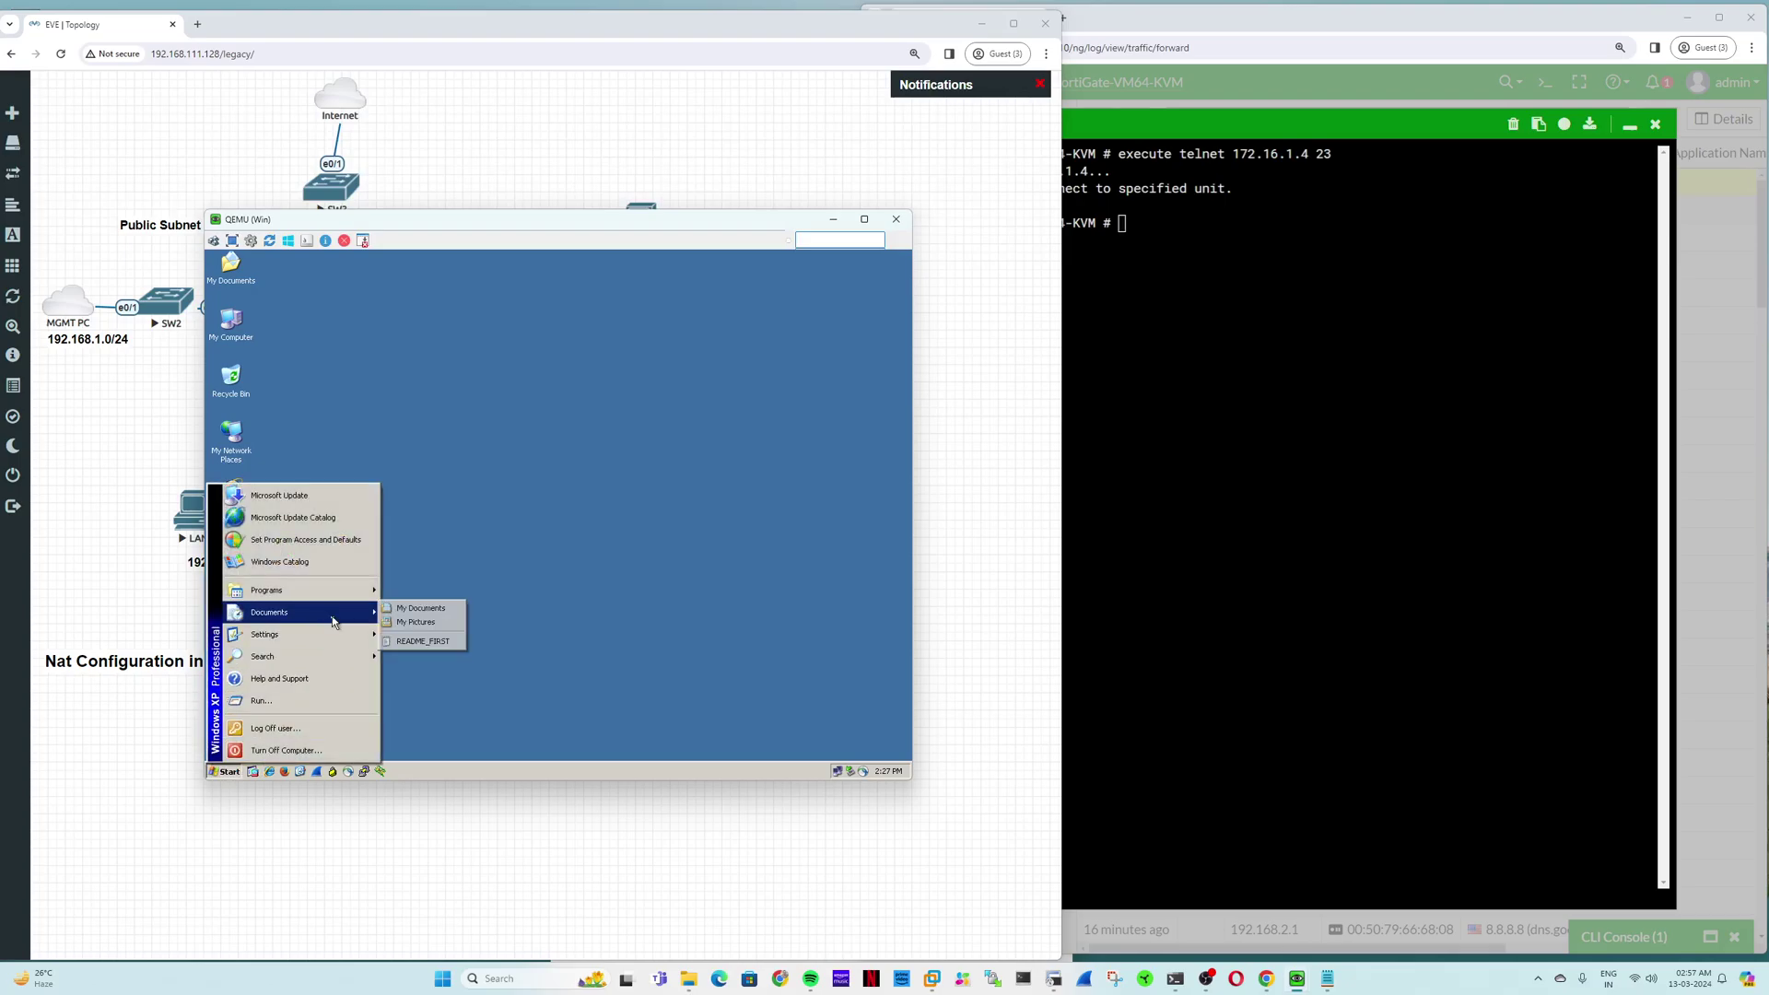
left_click(413, 634)
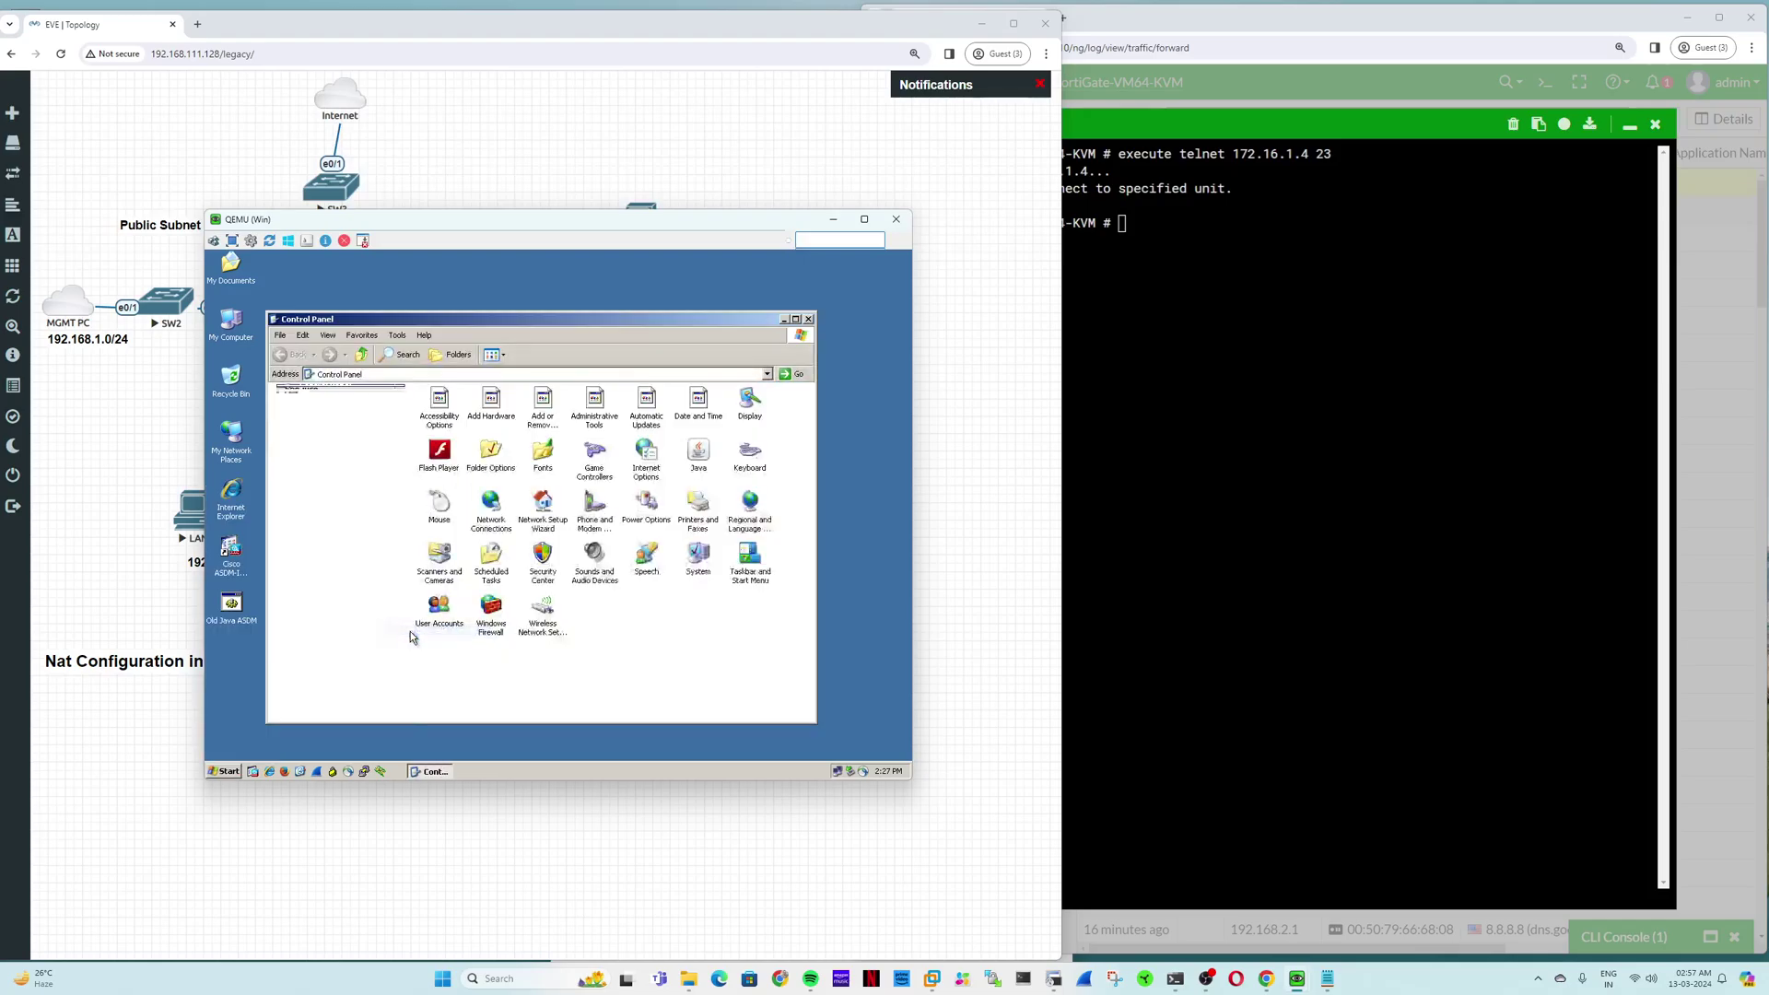
Step: Open Add or Remove Programs and review Networking Services in the Windows Components Wizard
double_click(545, 405)
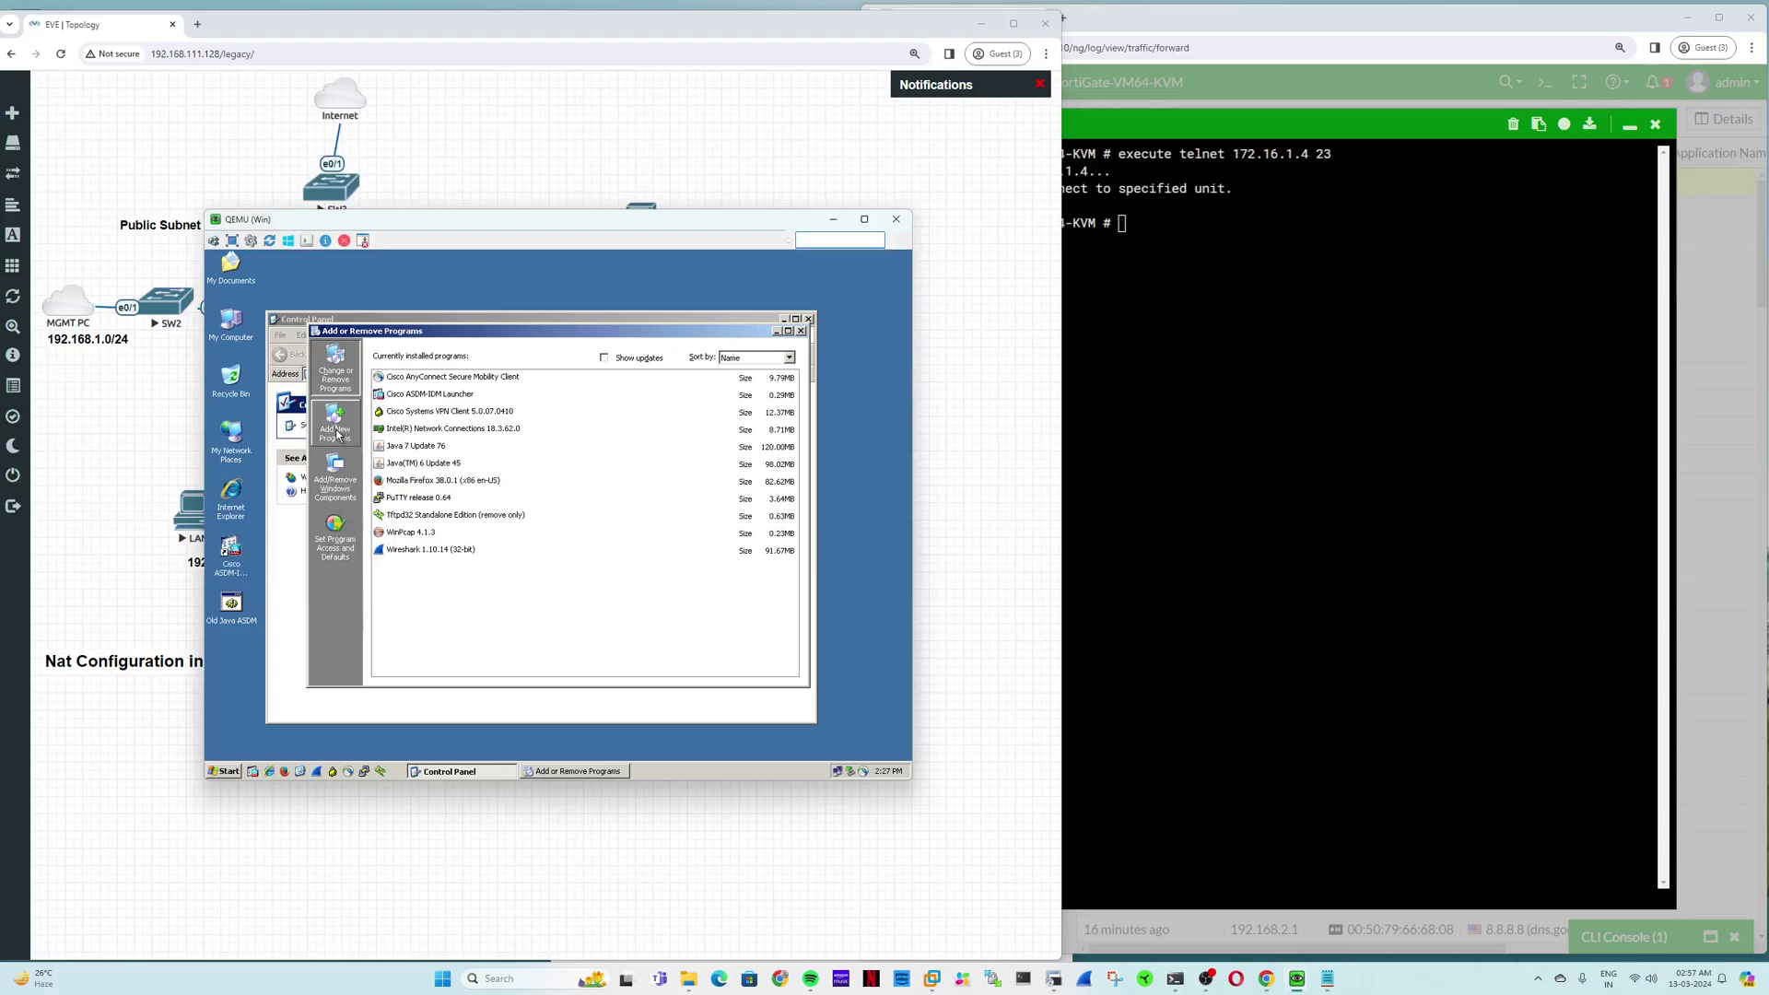
left_click(334, 484)
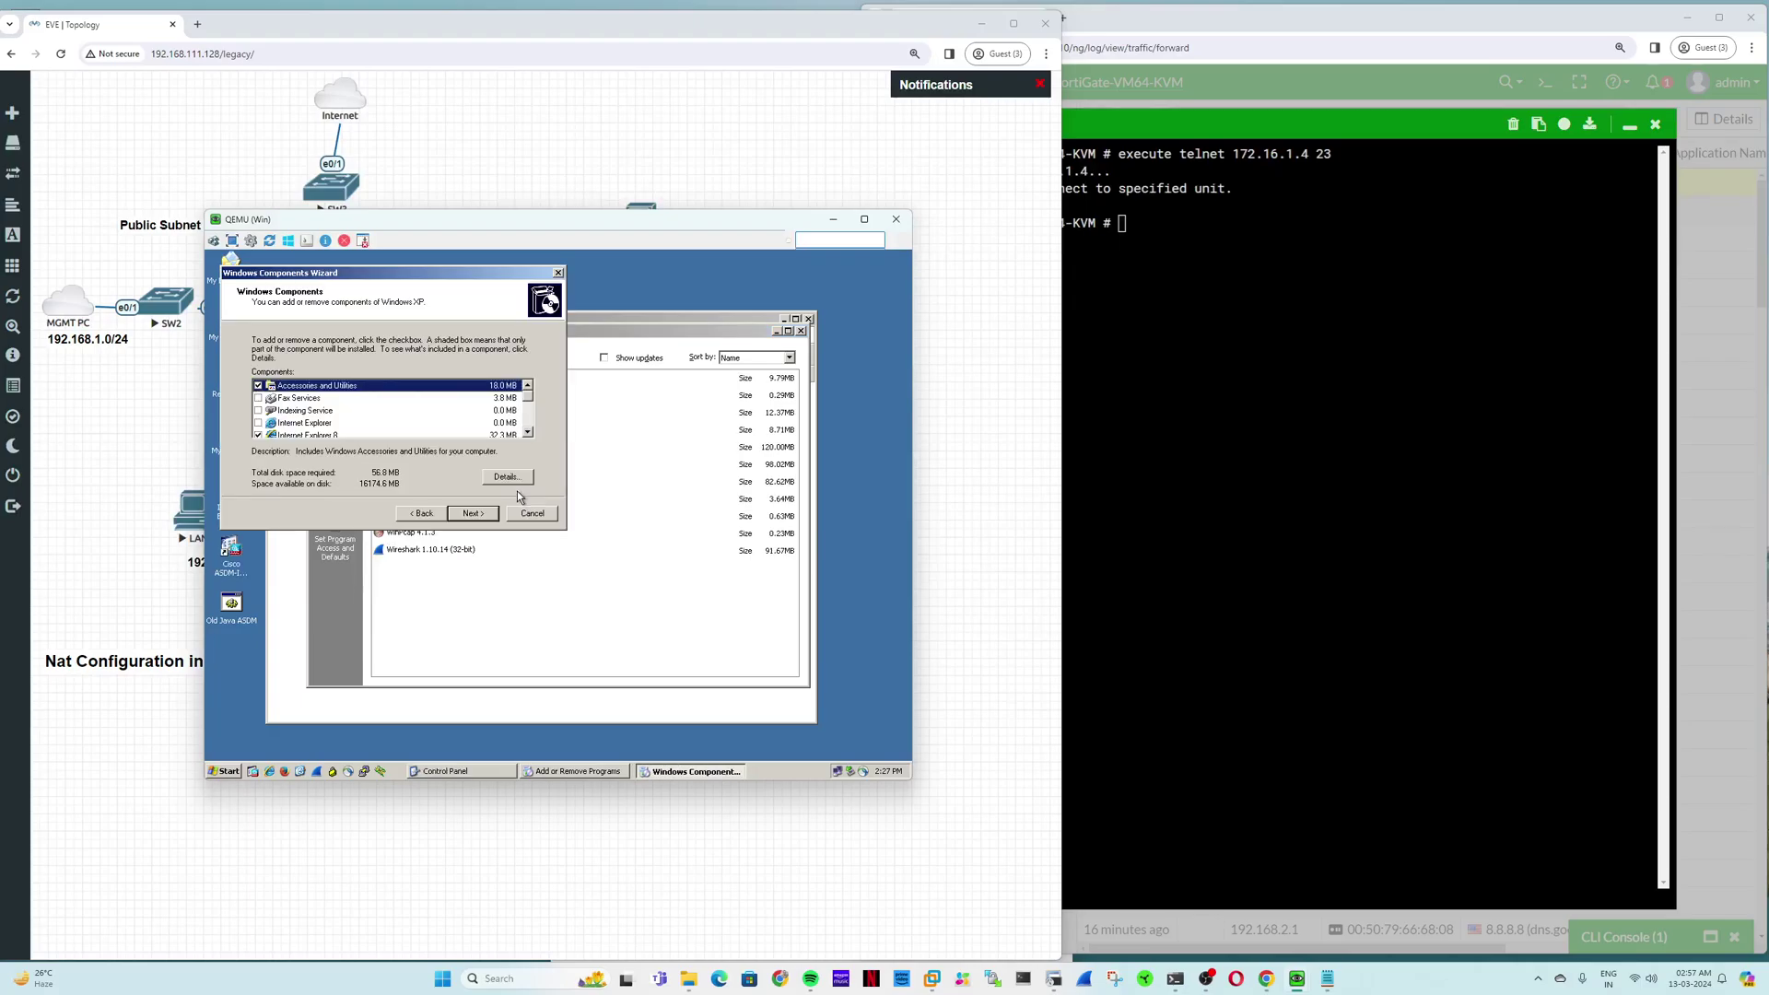
scroll(339, 424, "down", 3)
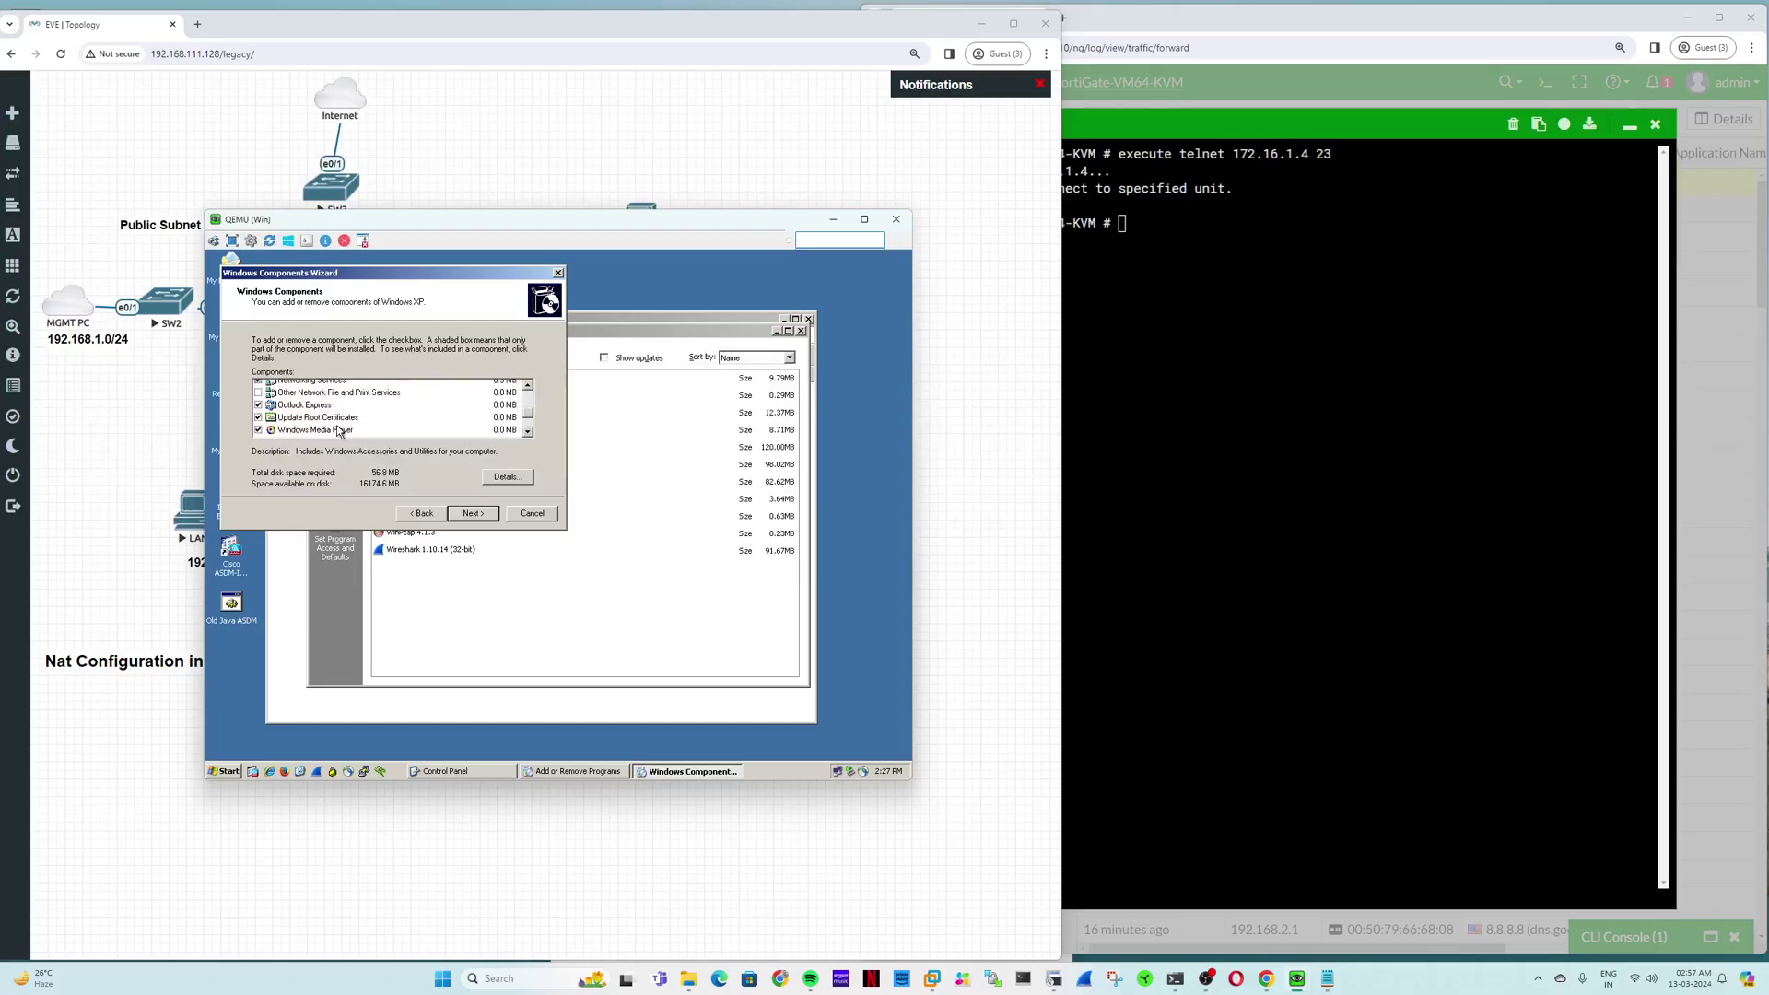
scroll(339, 432, "up", 1)
double_click(318, 413)
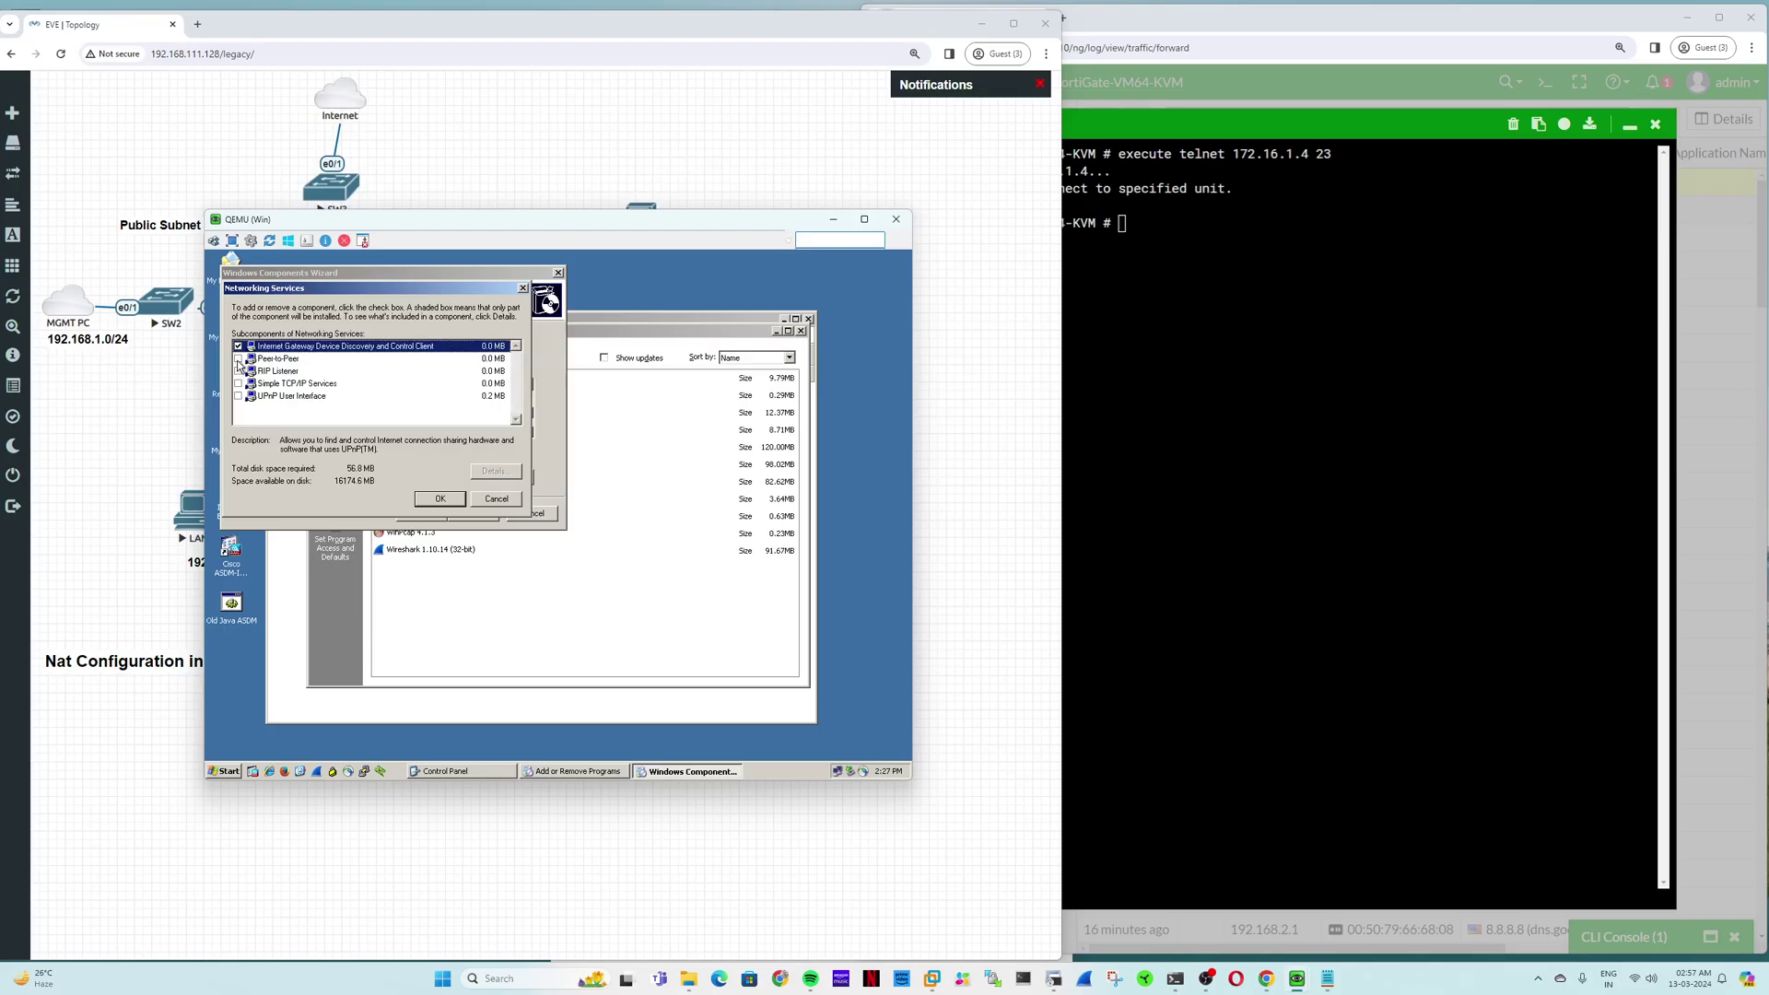
left_click(238, 395)
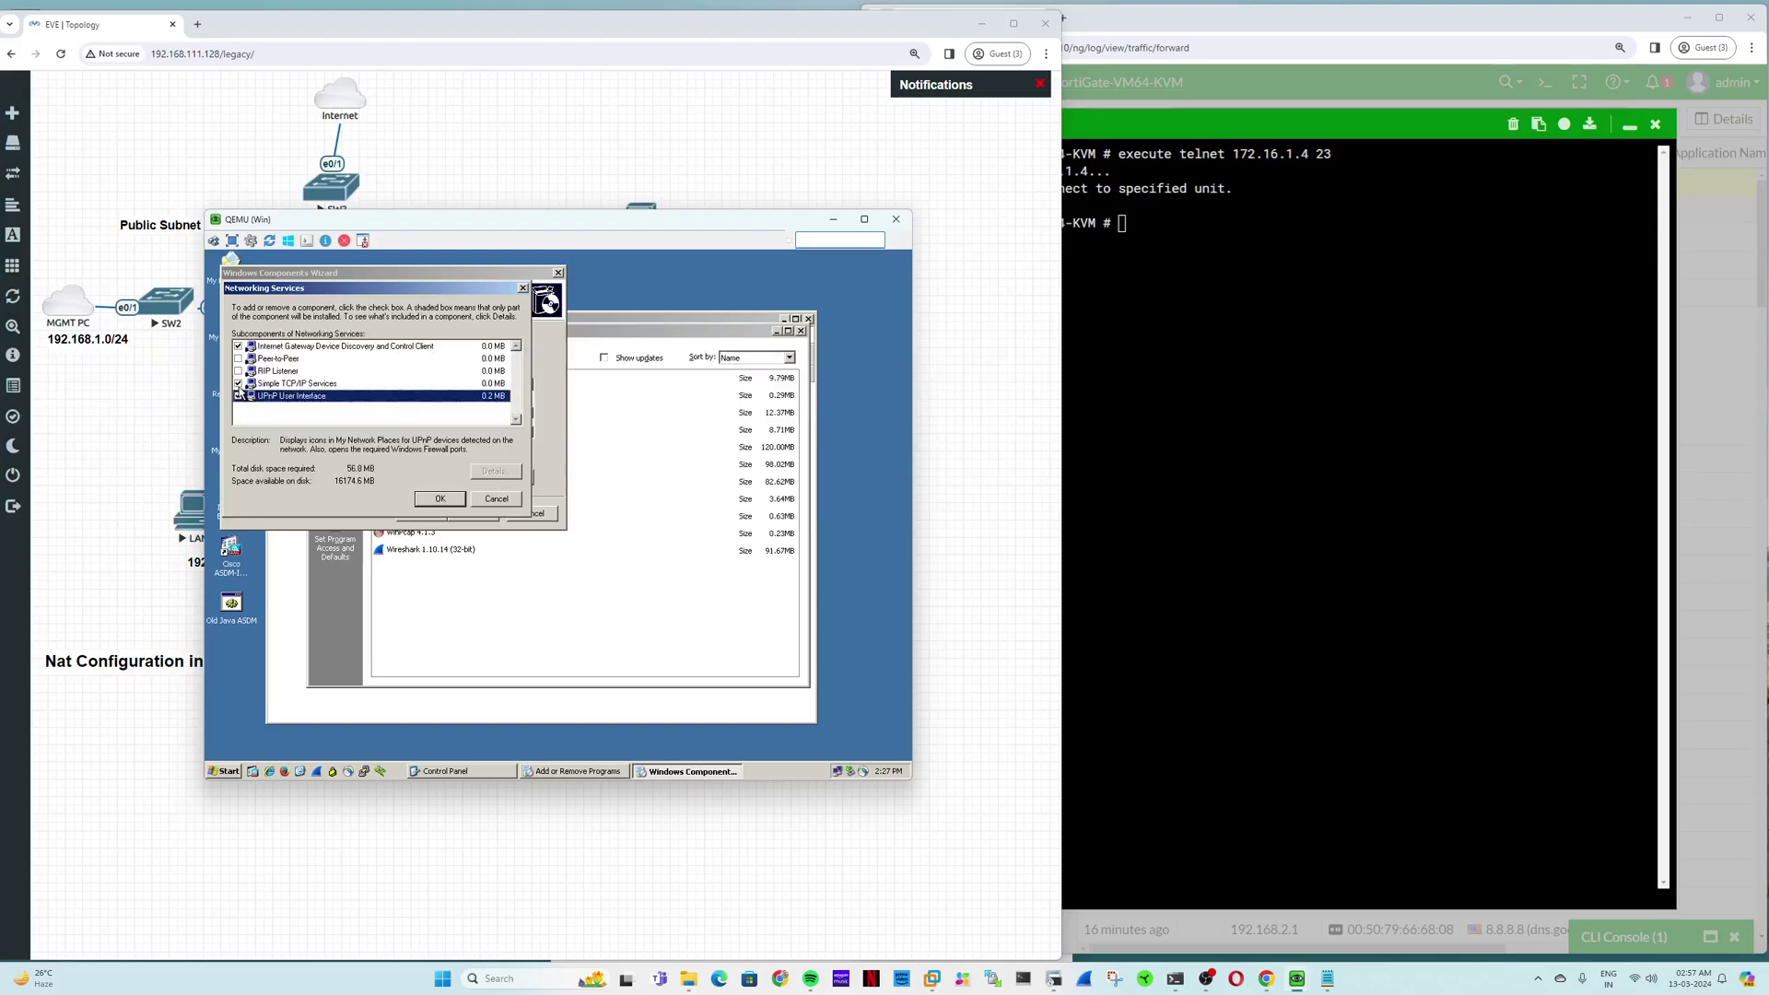
left_click(238, 383)
left_click(237, 395)
left_click(439, 498)
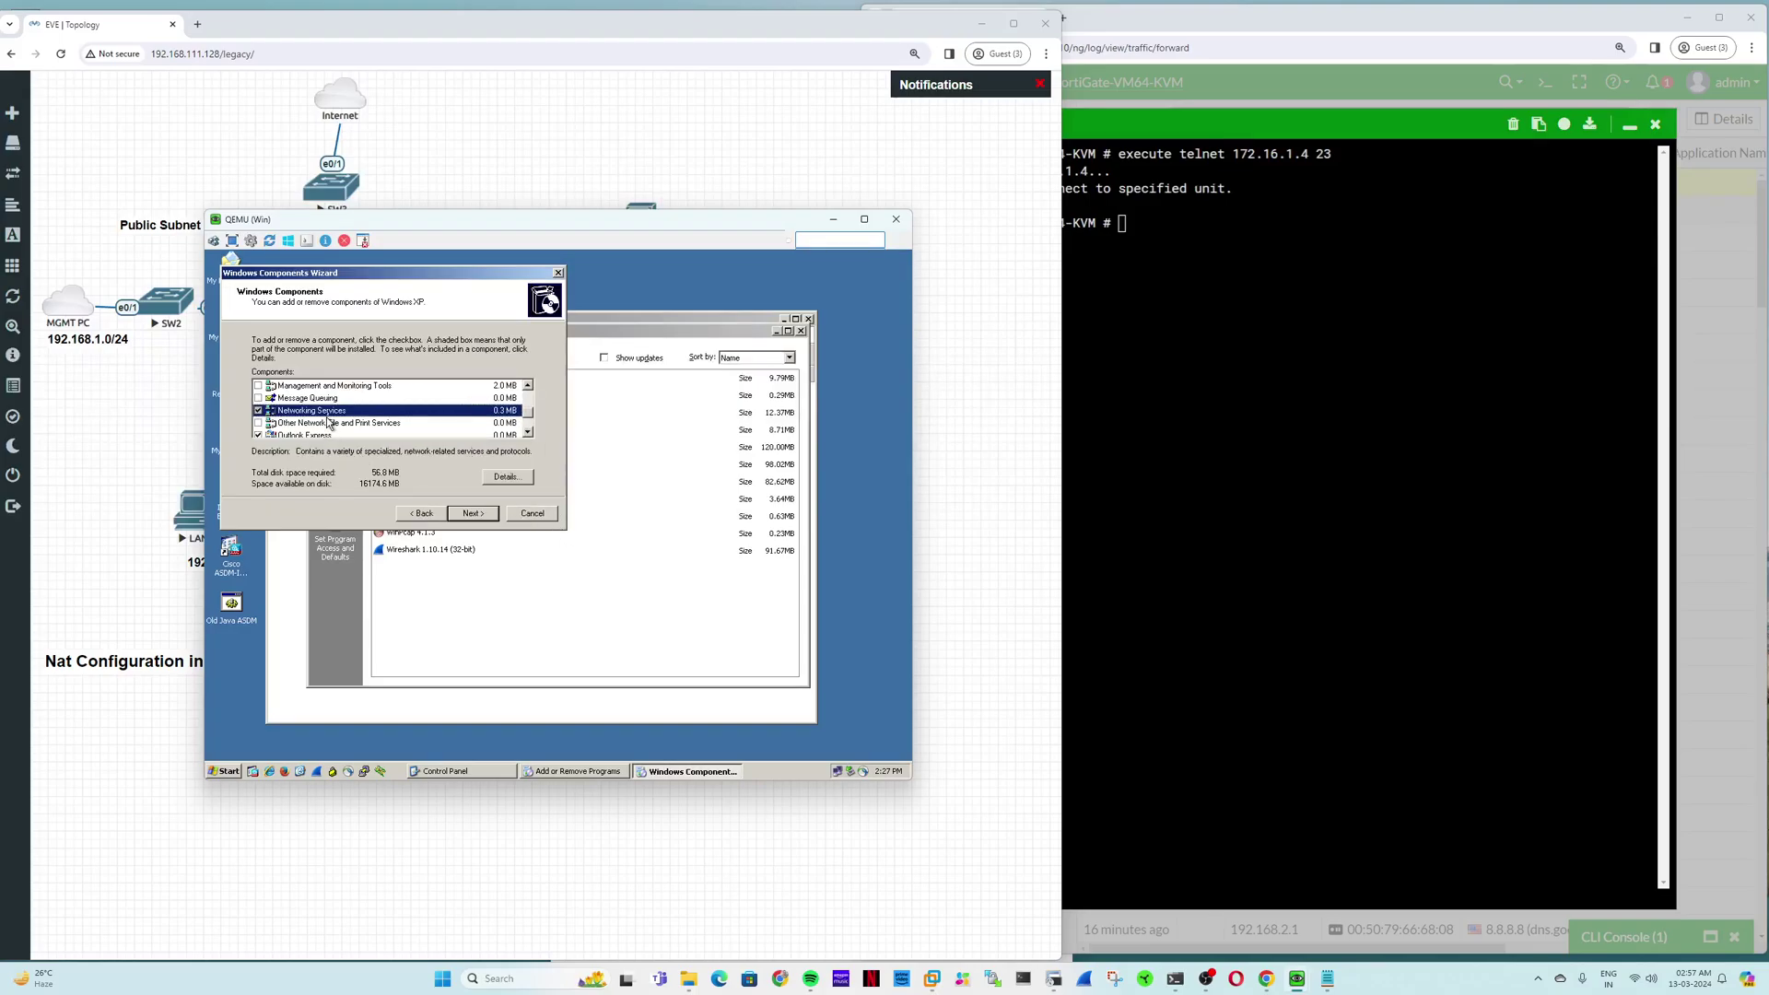
Step: Inspect Management and Monitoring Tools and browse the component list without changes
double_click(328, 386)
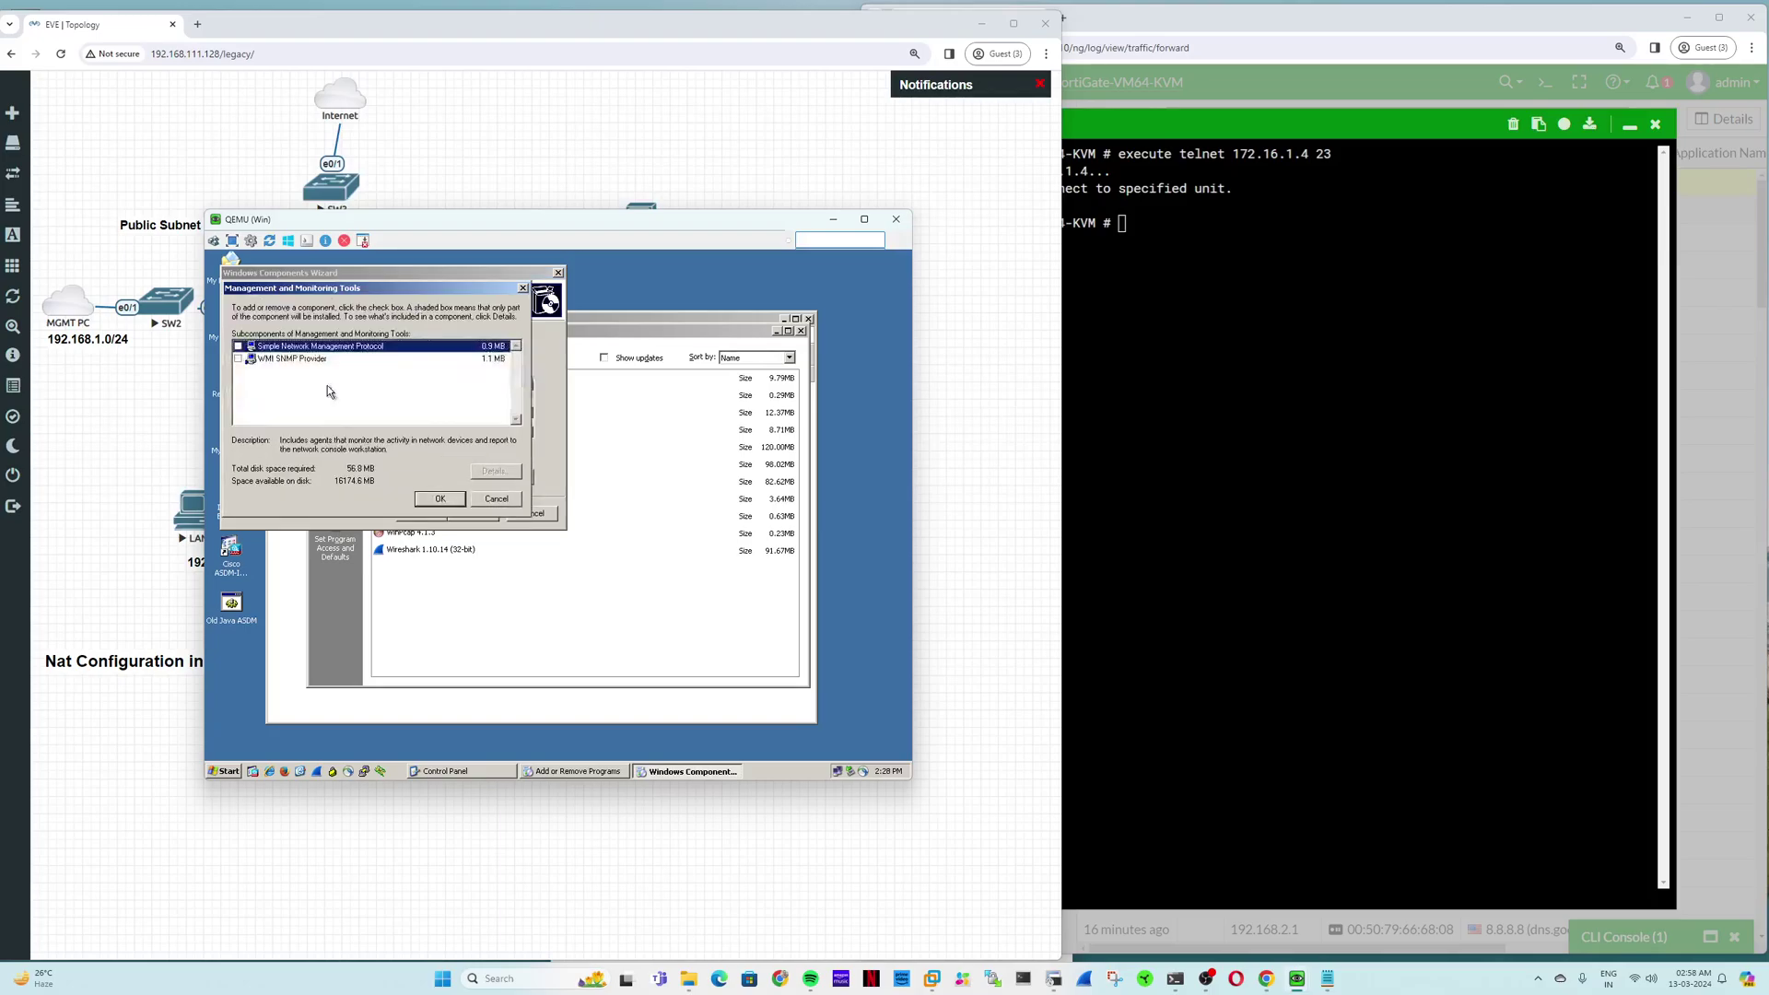
left_click(497, 498)
left_click(527, 387)
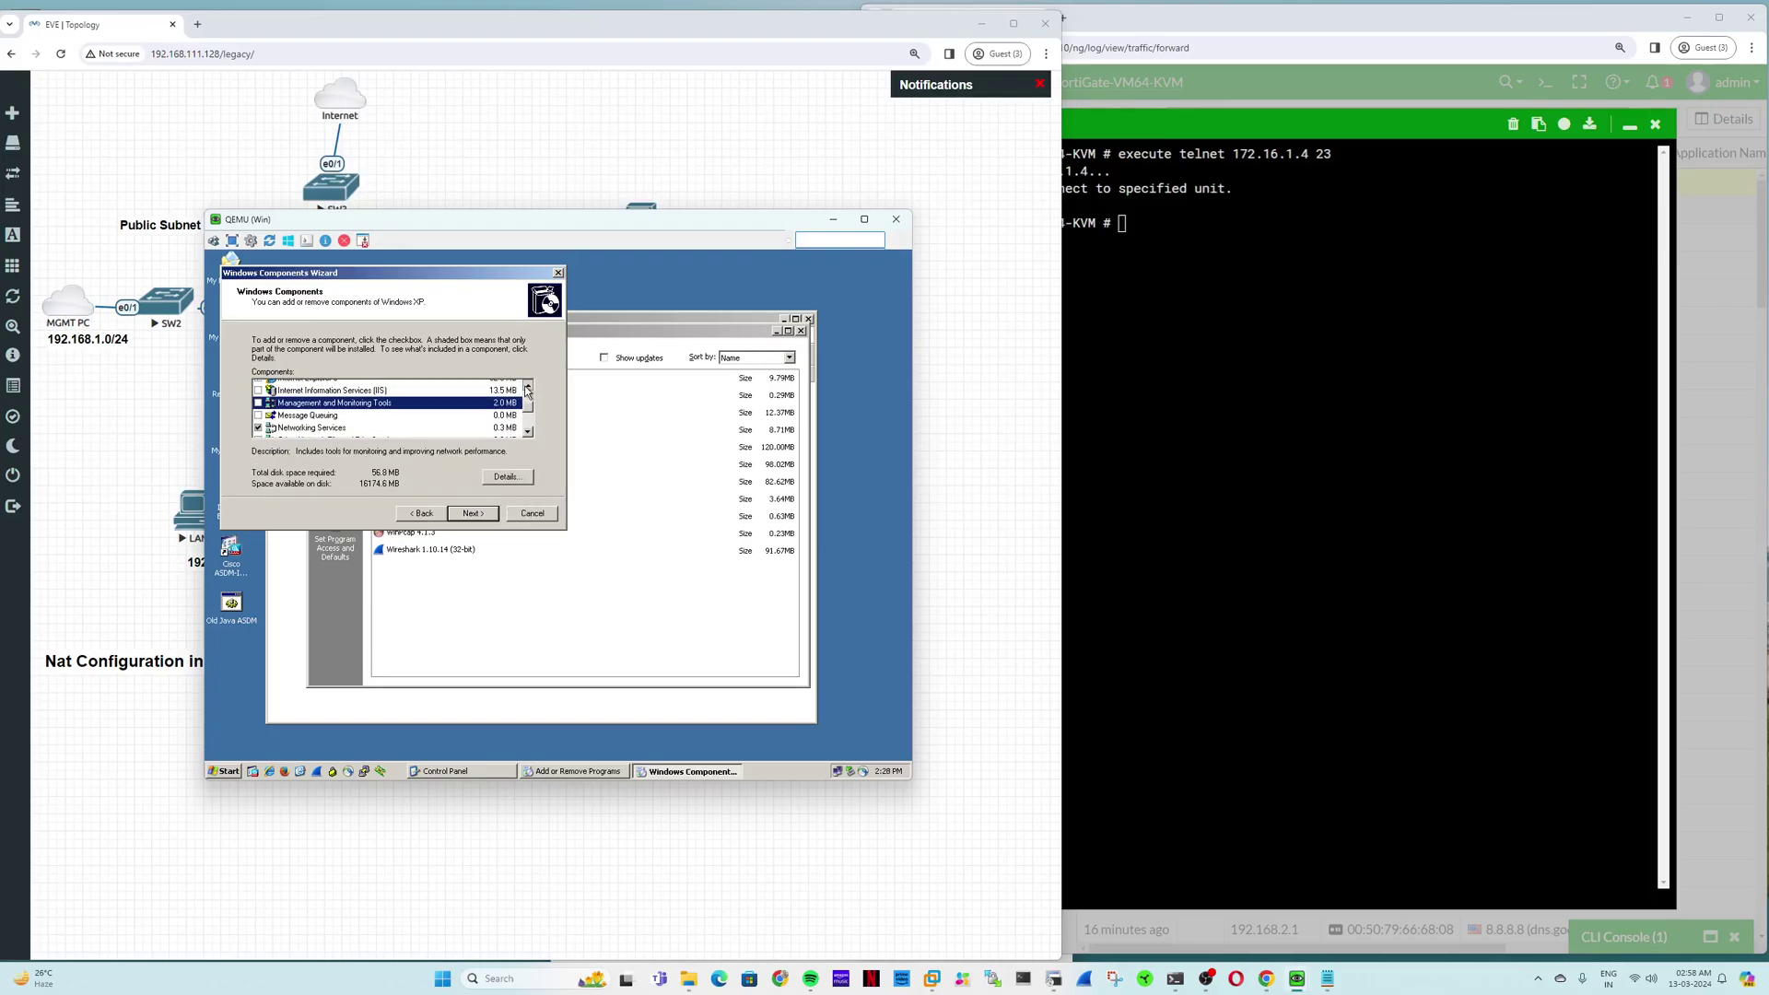
left_click(527, 387)
left_click(527, 387)
left_click(527, 387)
left_click(527, 387)
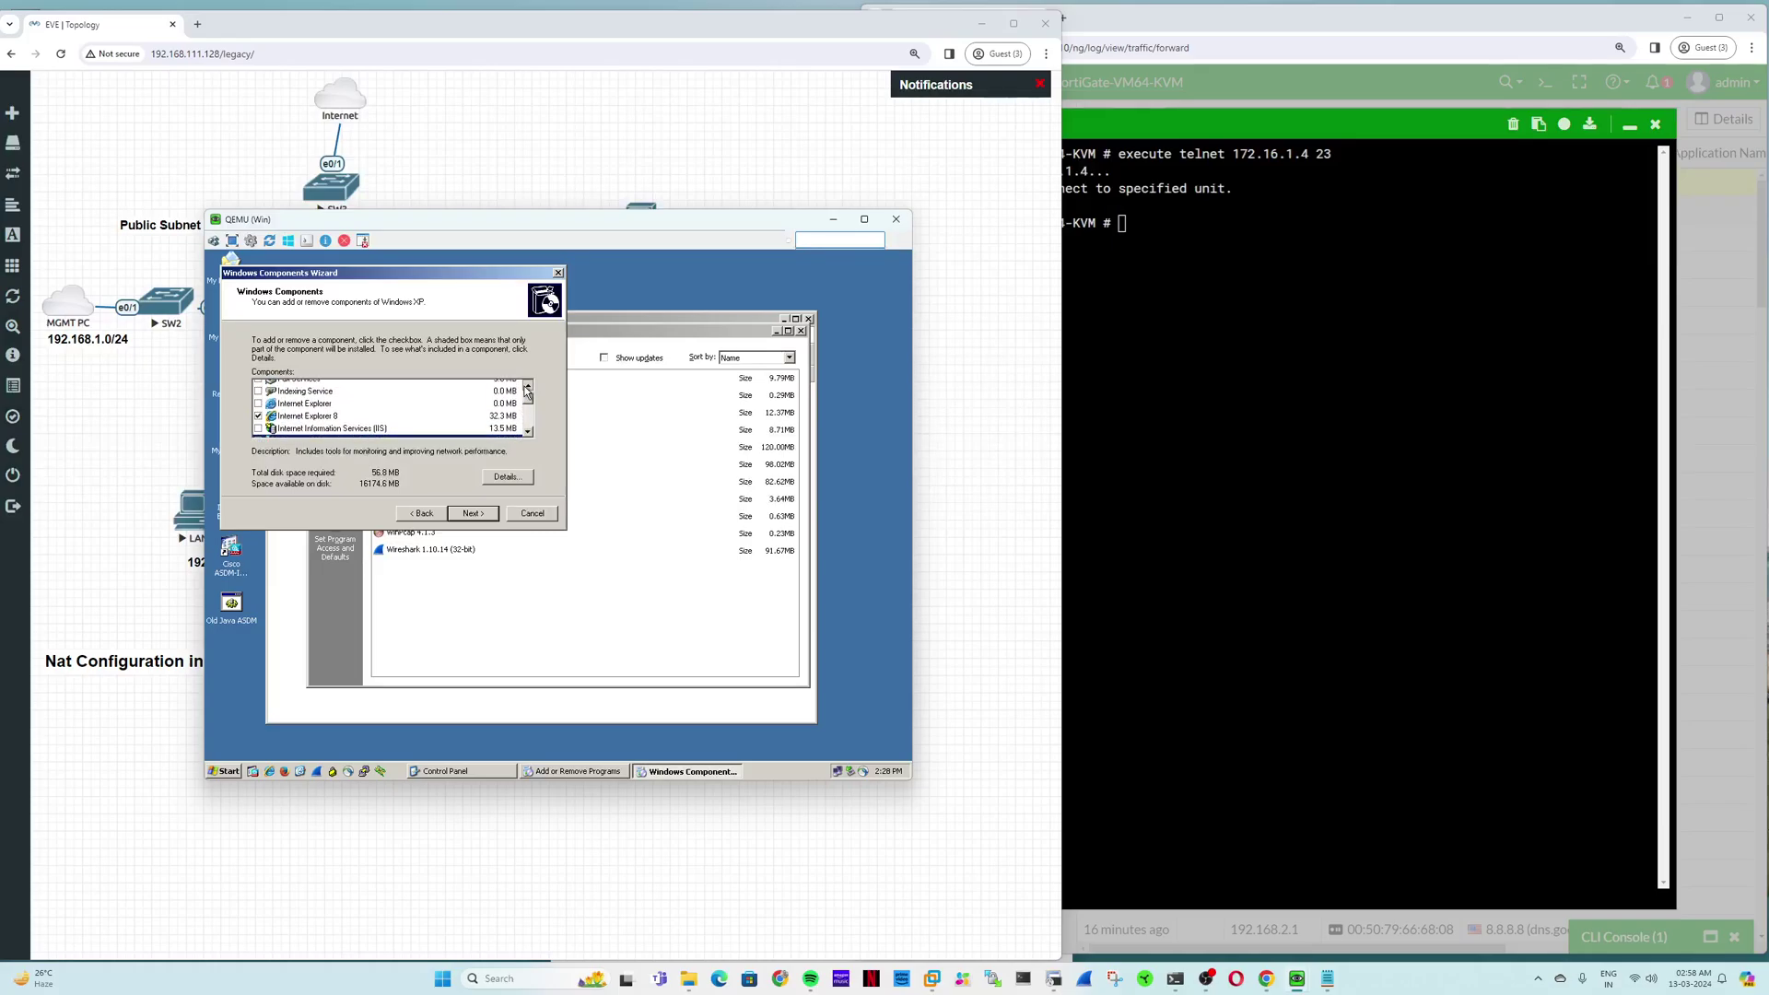
left_click(527, 387)
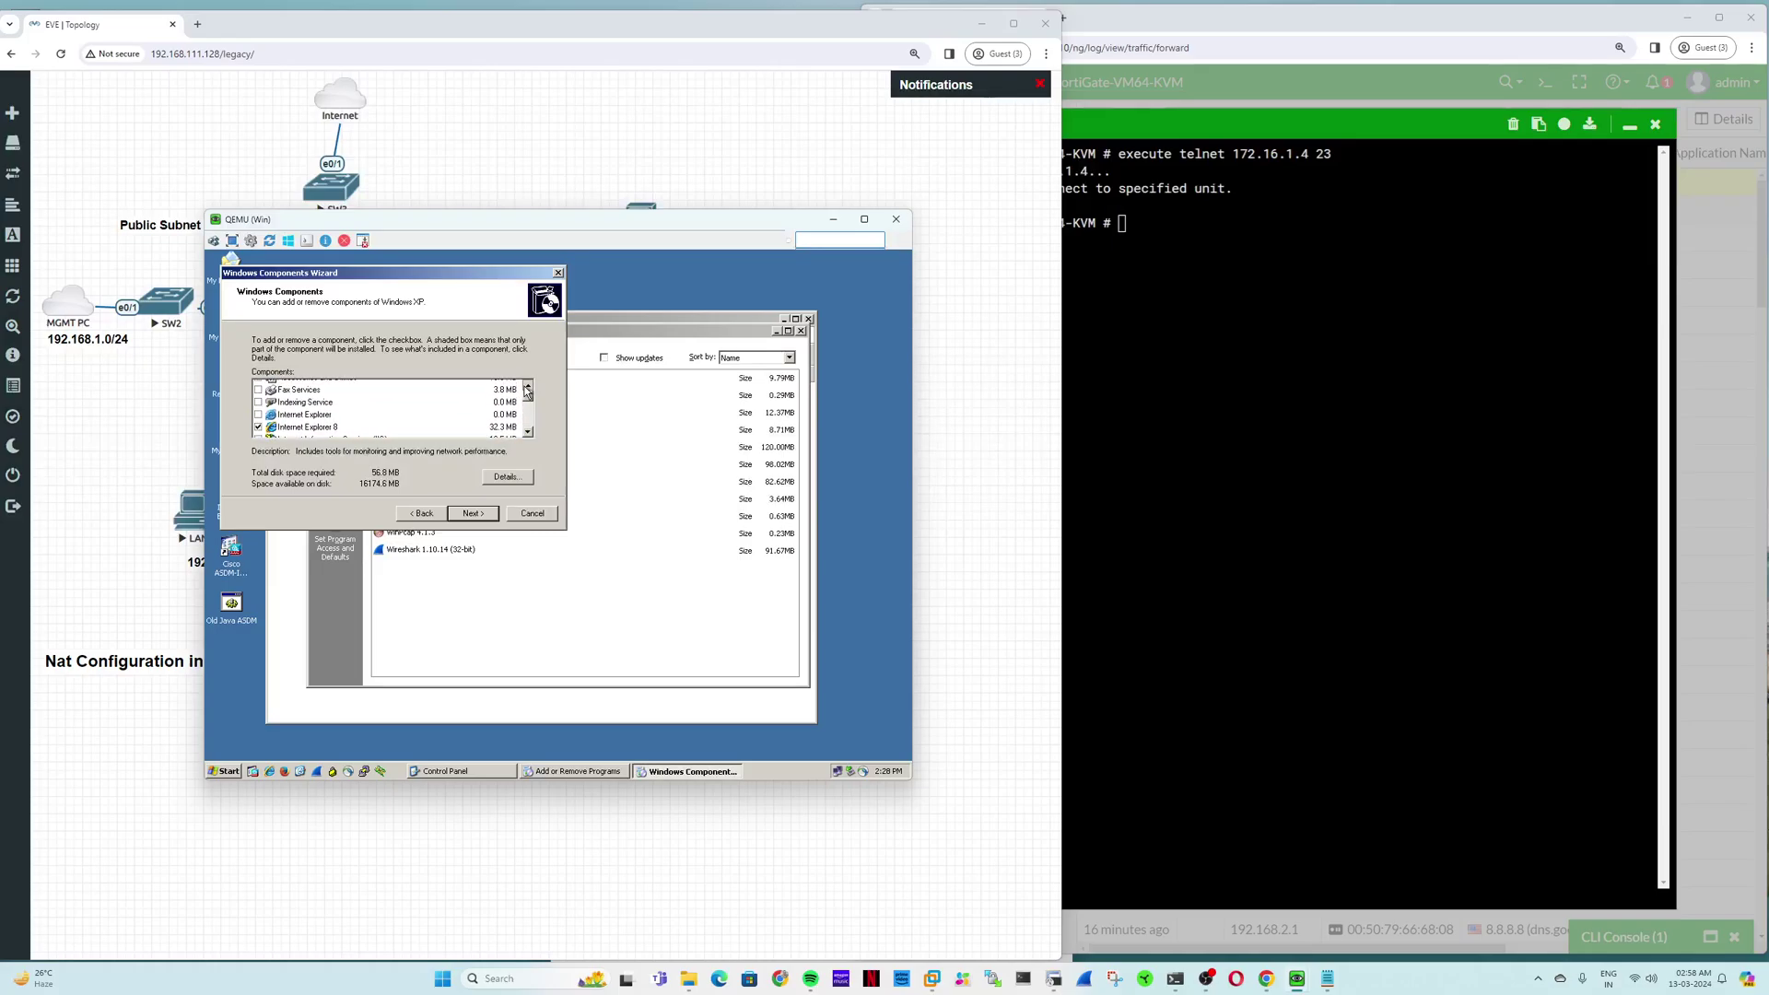
left_click(527, 434)
left_click(527, 434)
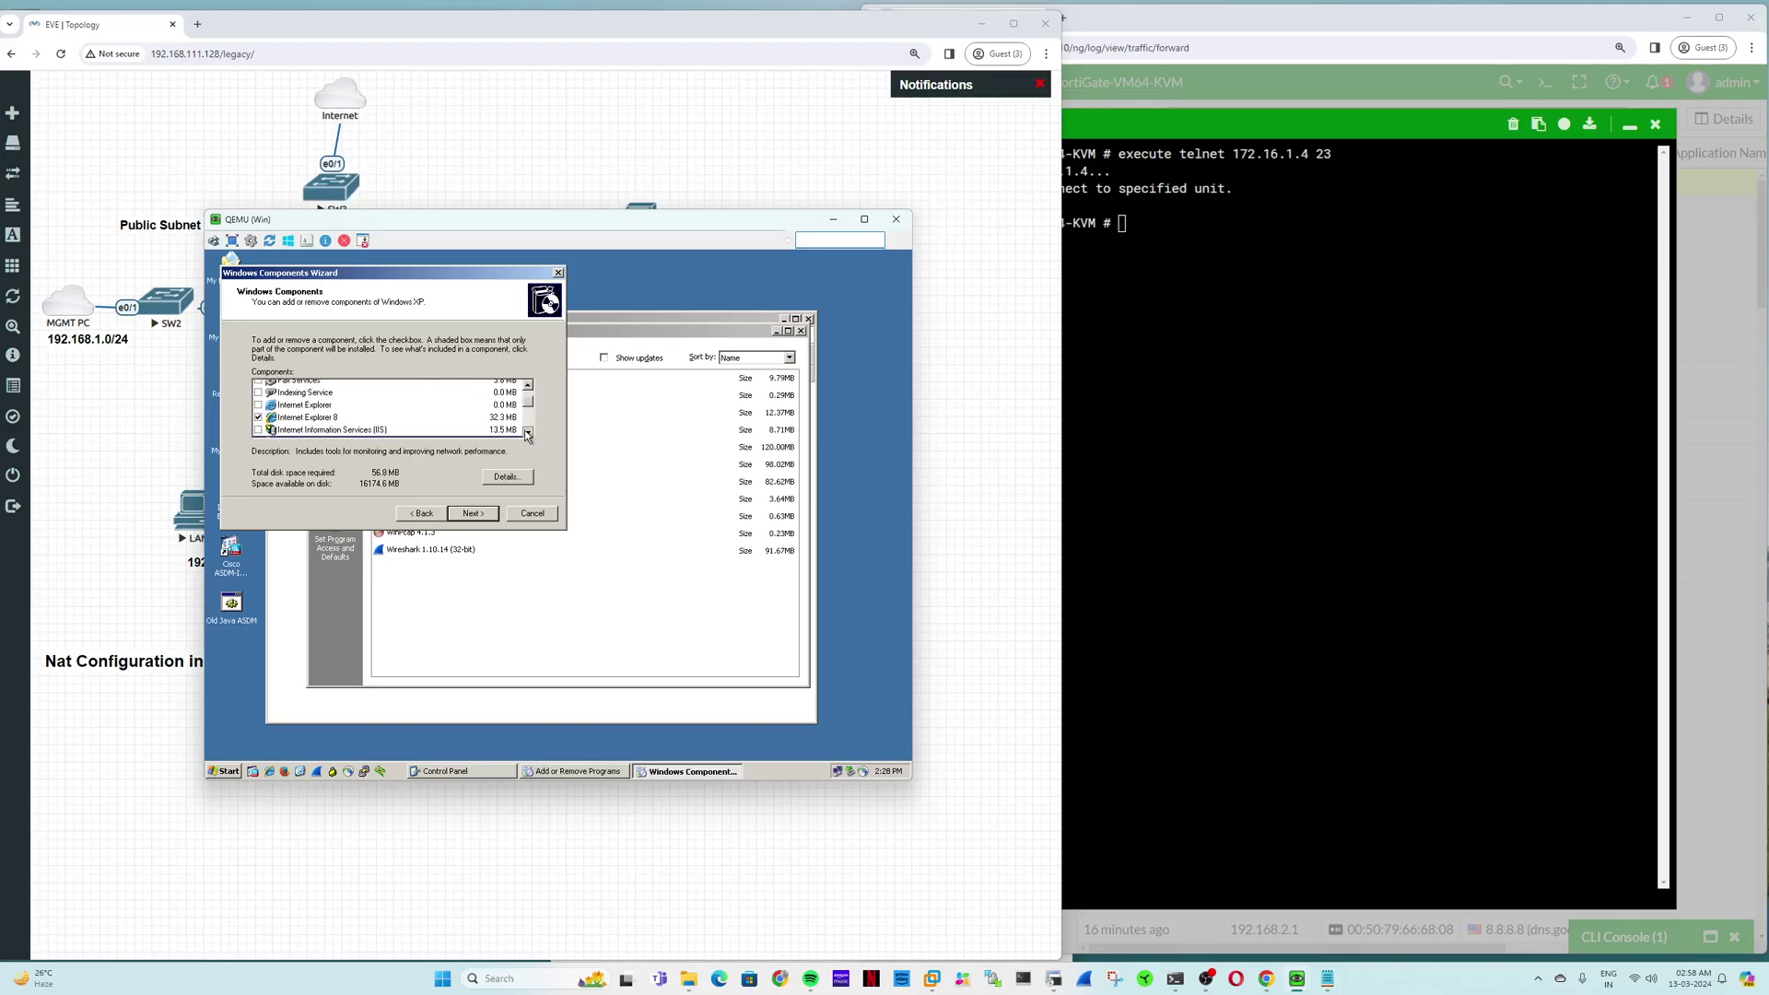
left_click(527, 434)
left_click(527, 434)
left_click(527, 434)
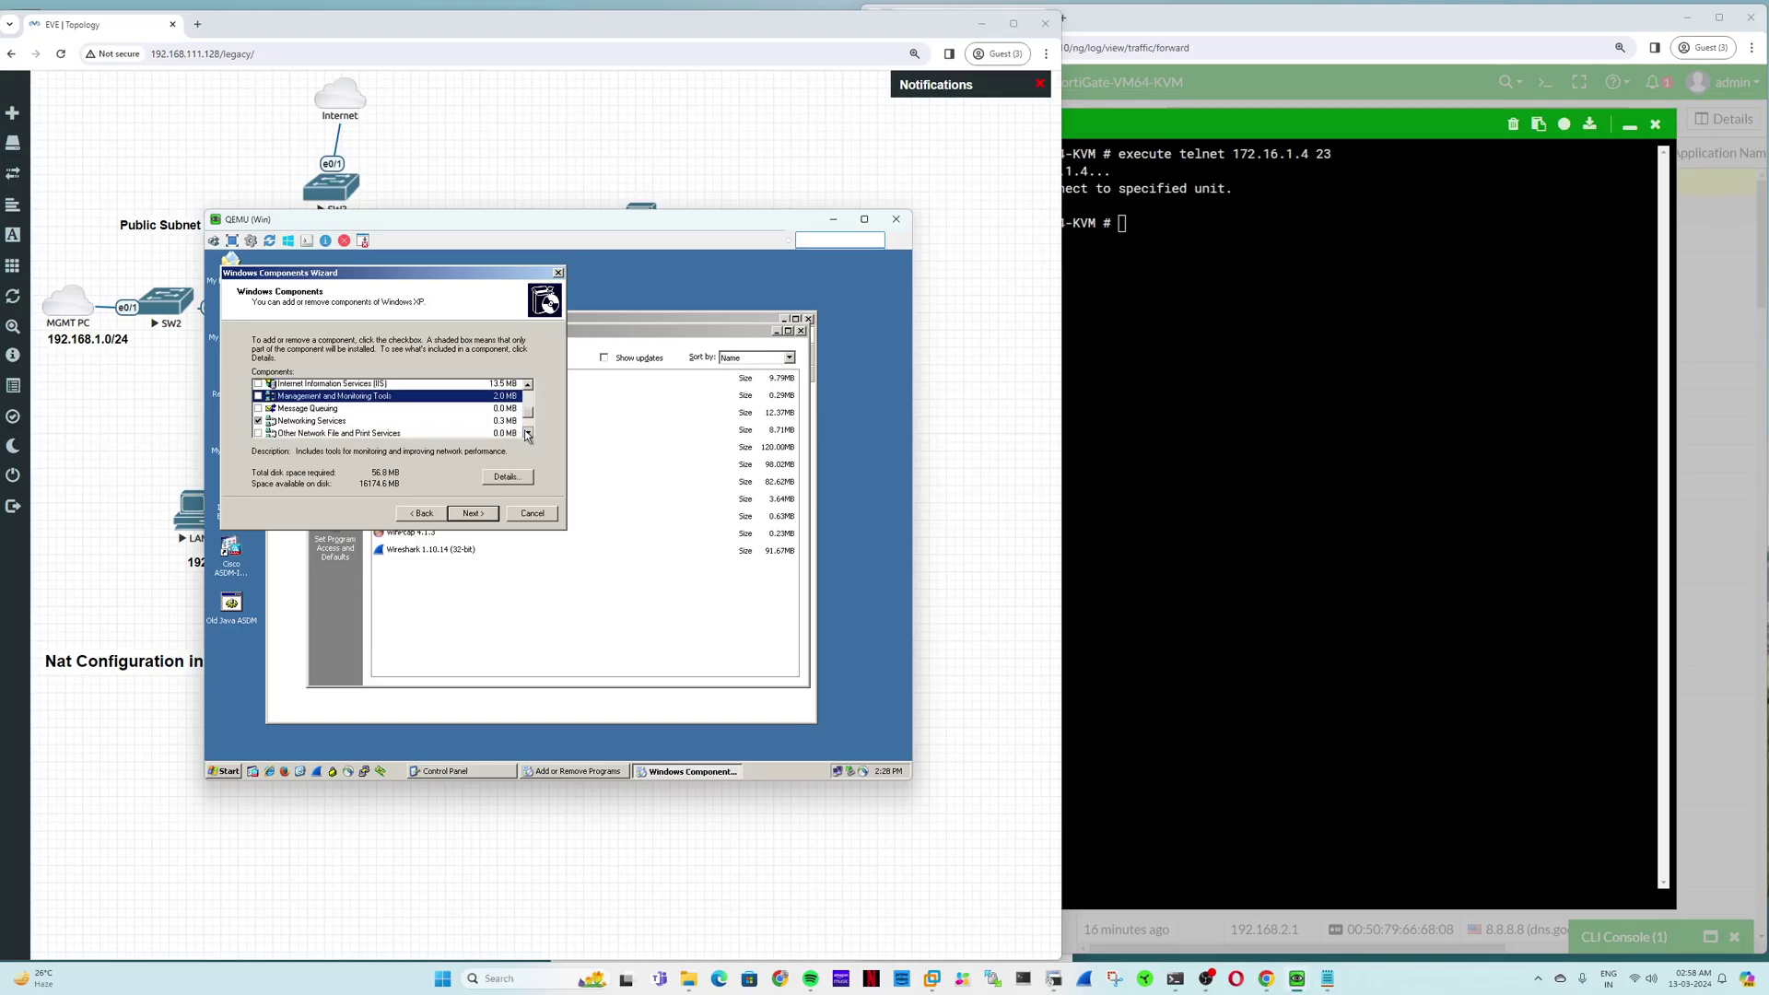
left_click(527, 434)
left_click(527, 434)
left_click(527, 434)
left_click(528, 434)
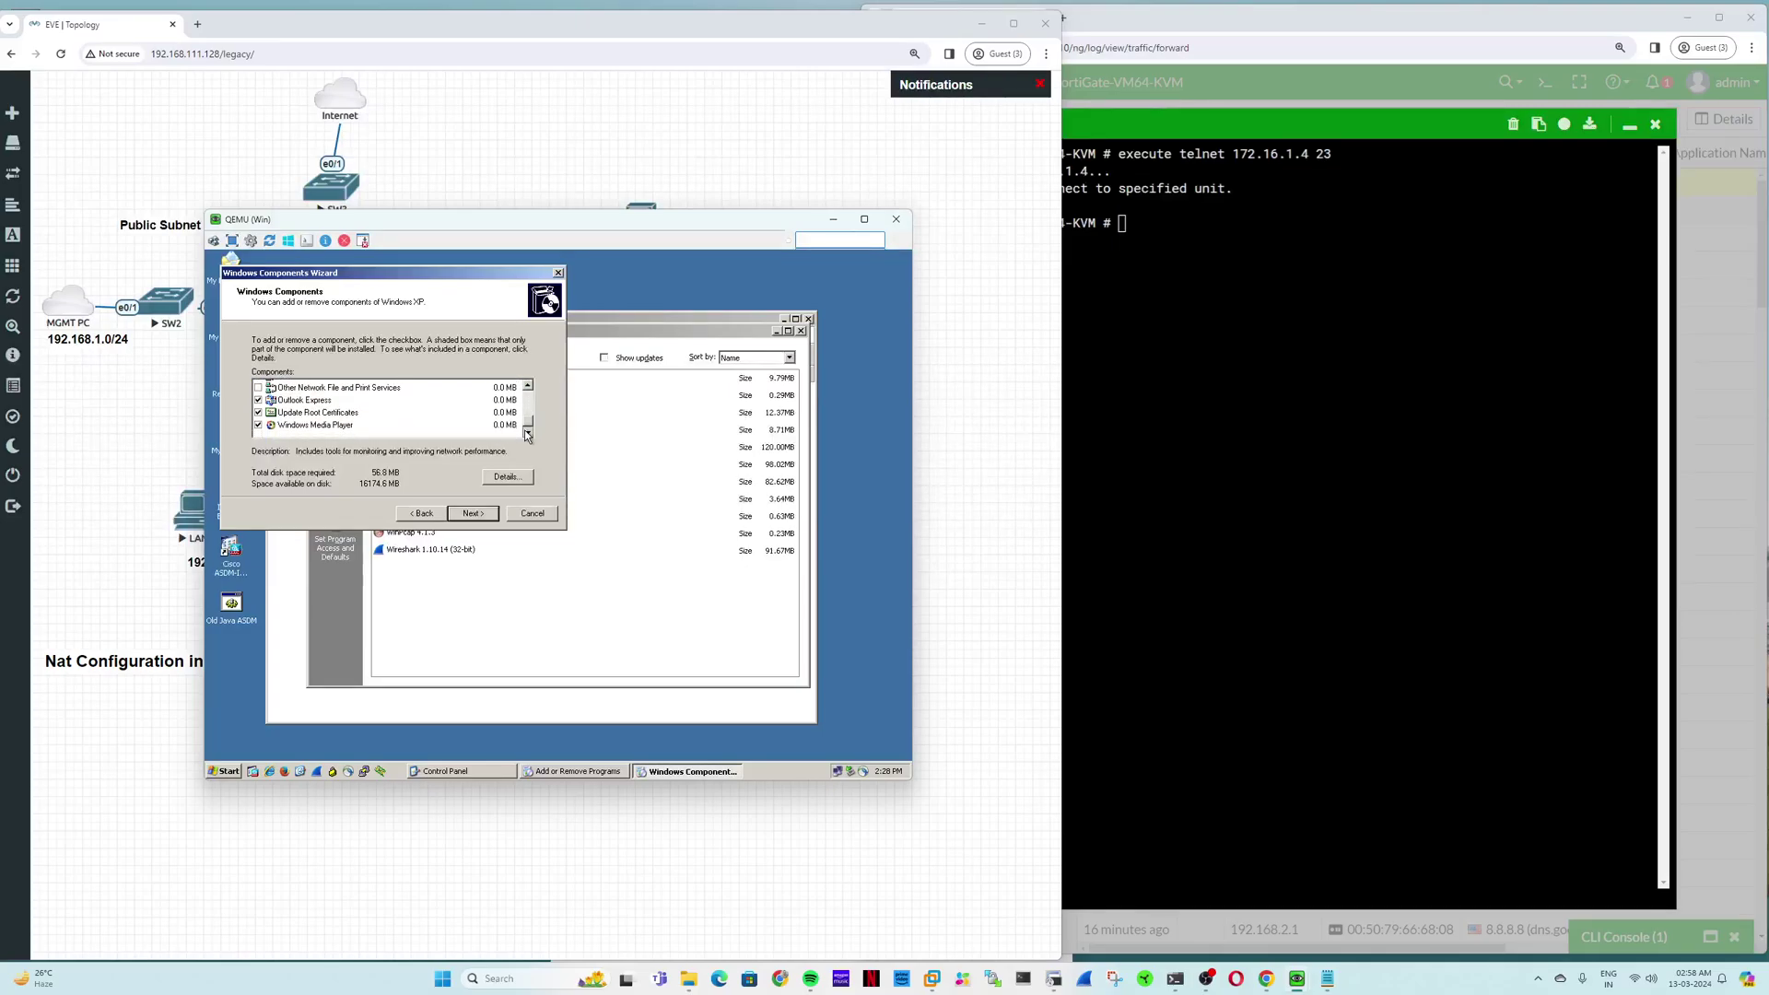
Step: Check Other Network File and Print Services and Management and Monitoring Tools, then cancel the wizard
double_click(337, 387)
left_click(496, 499)
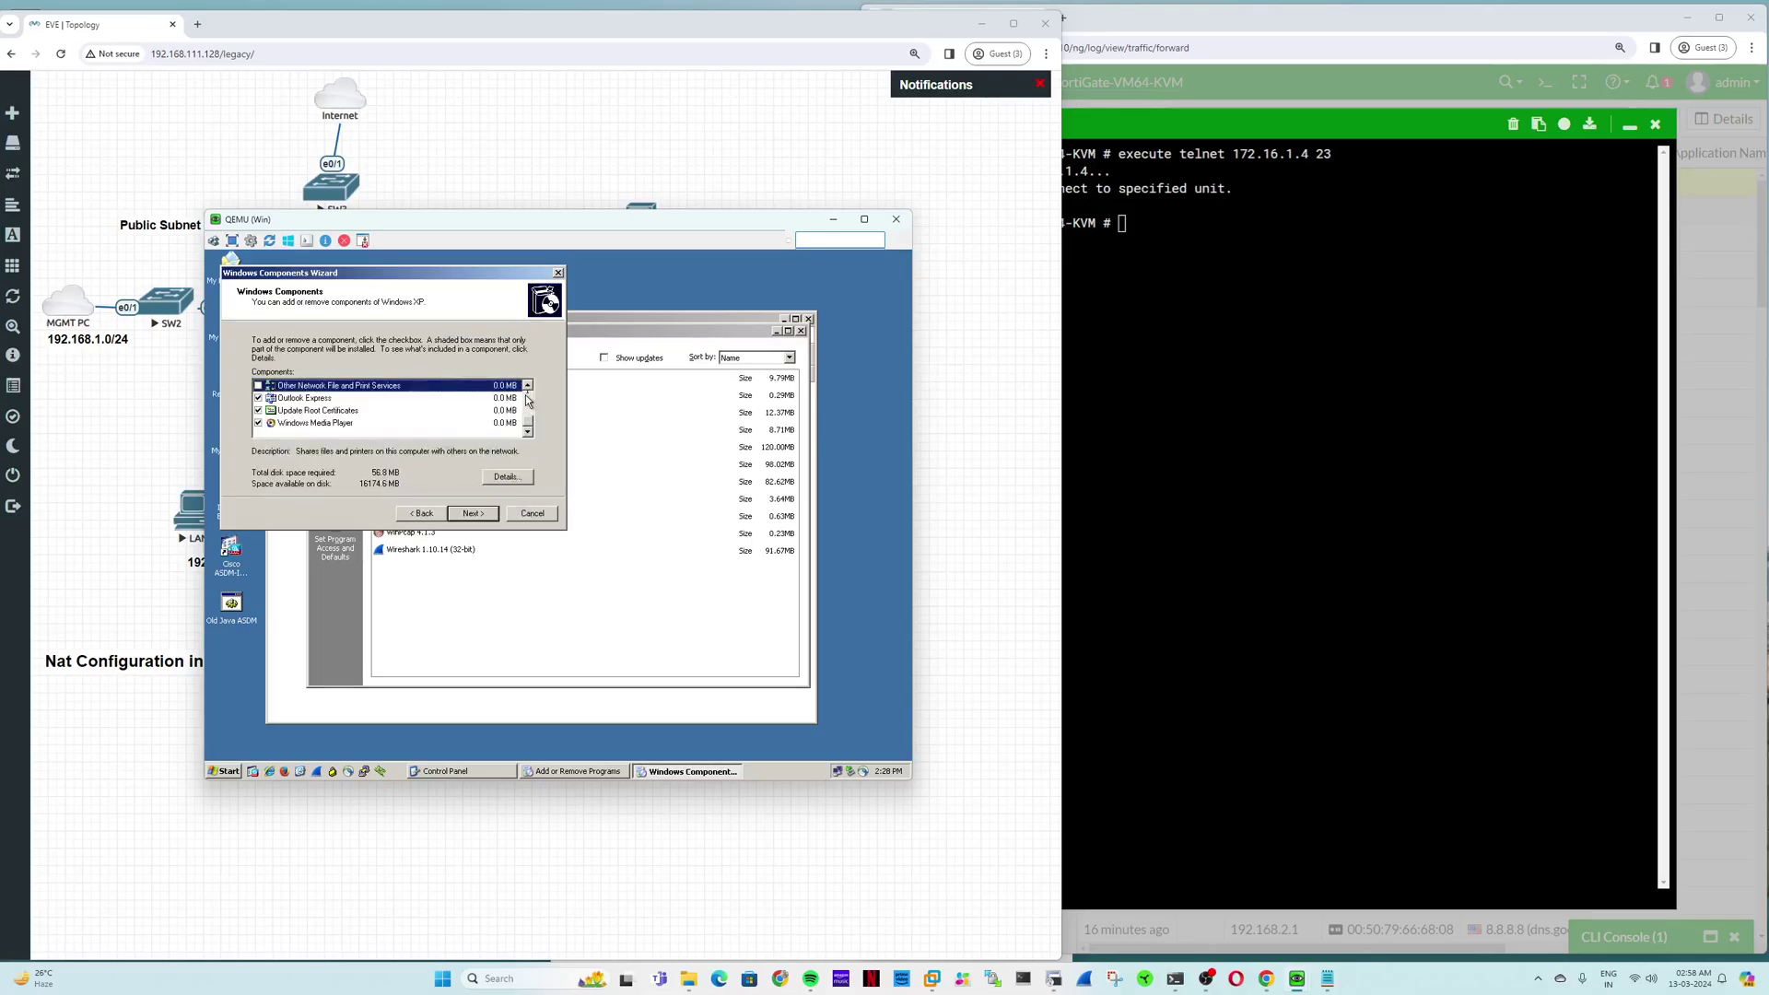
left_click(528, 387)
scroll(354, 415, "up", 3)
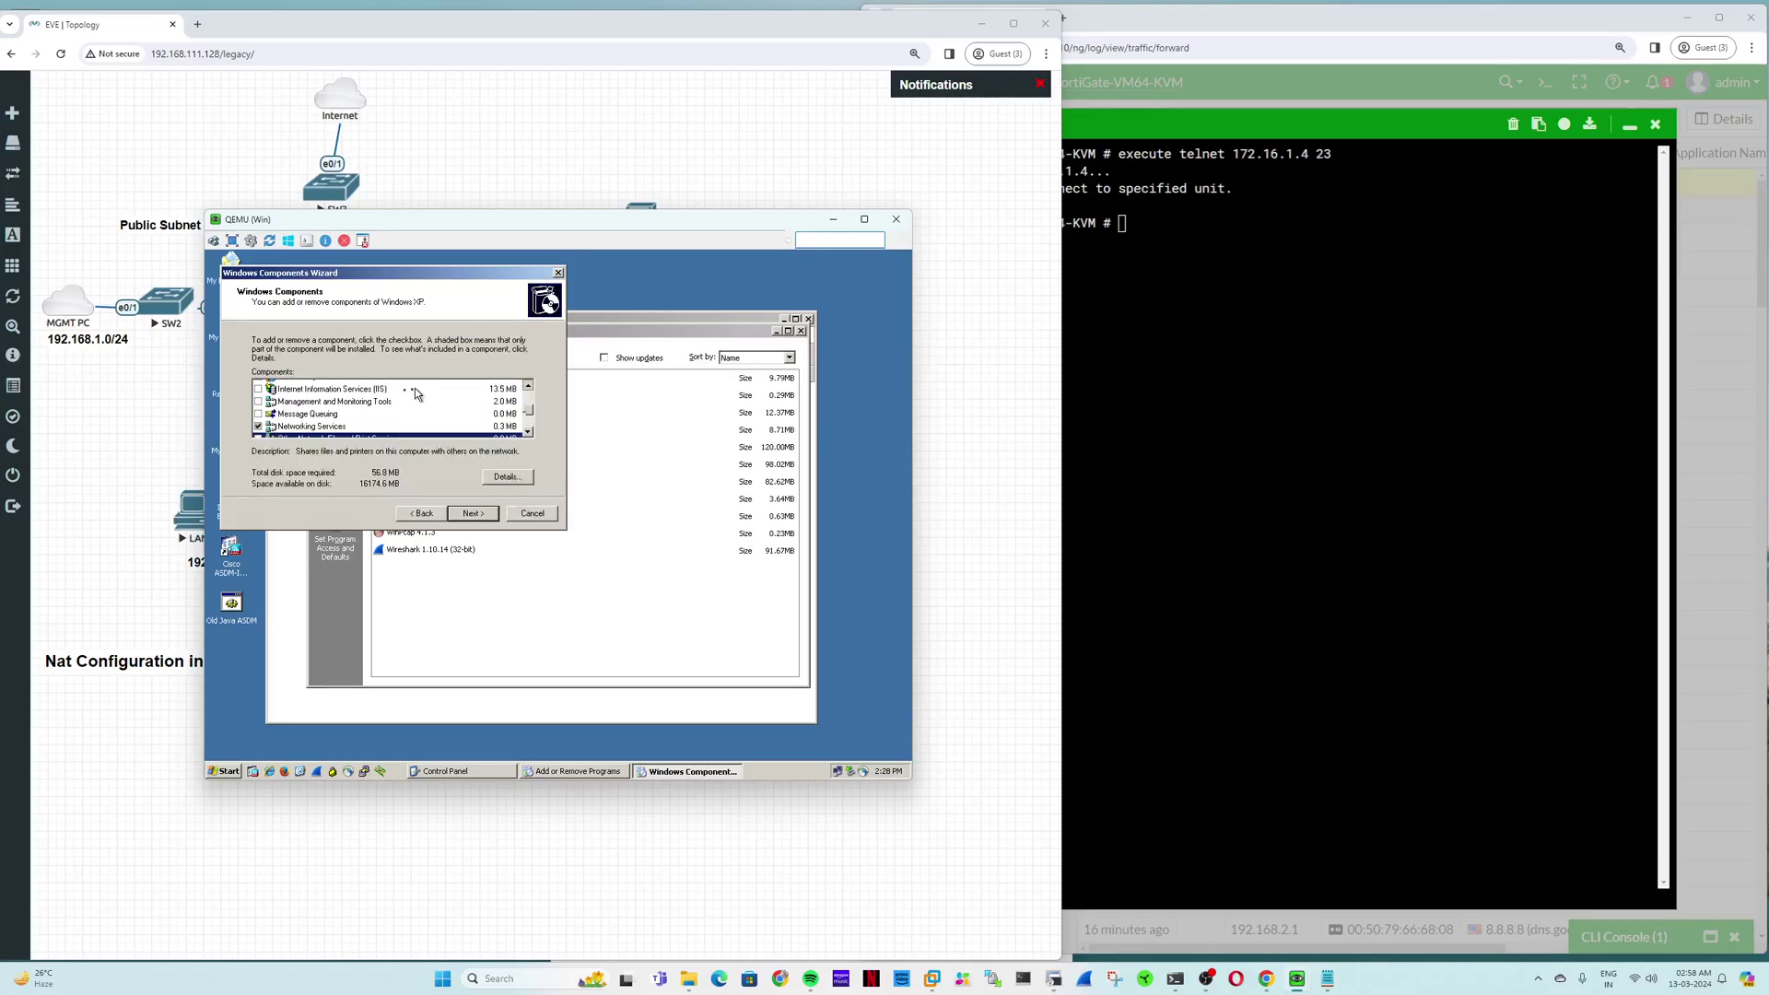
double_click(354, 437)
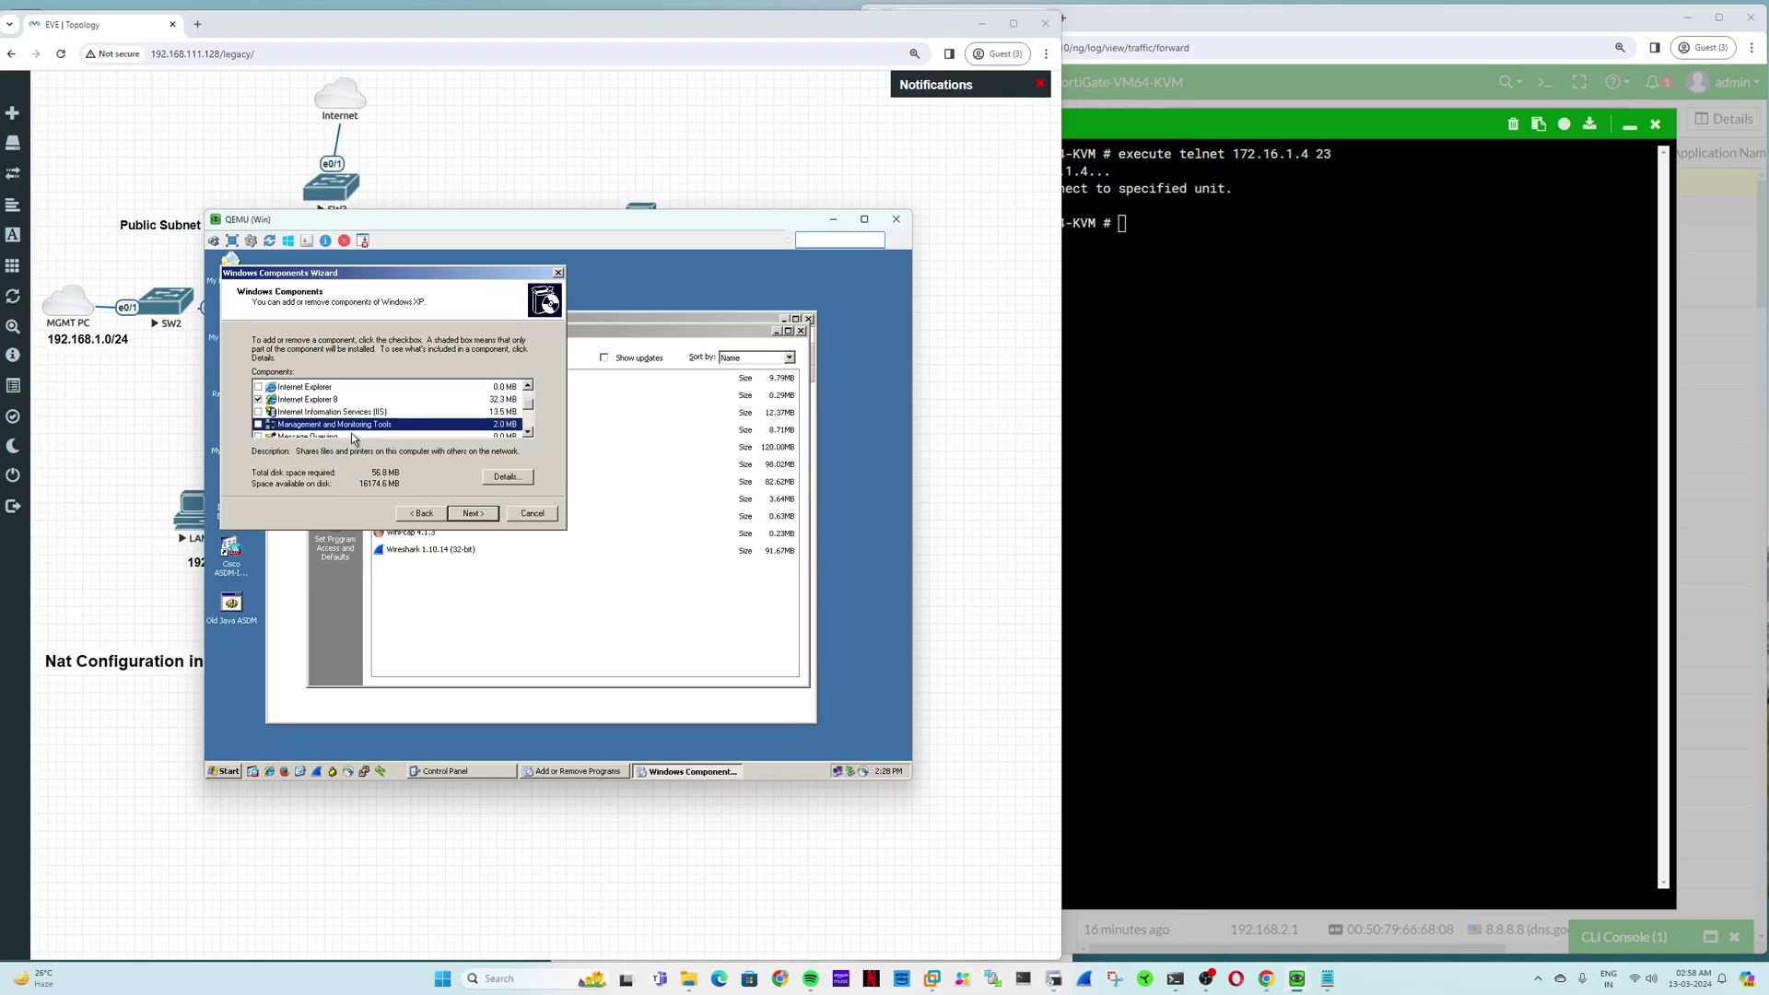
left_click(498, 502)
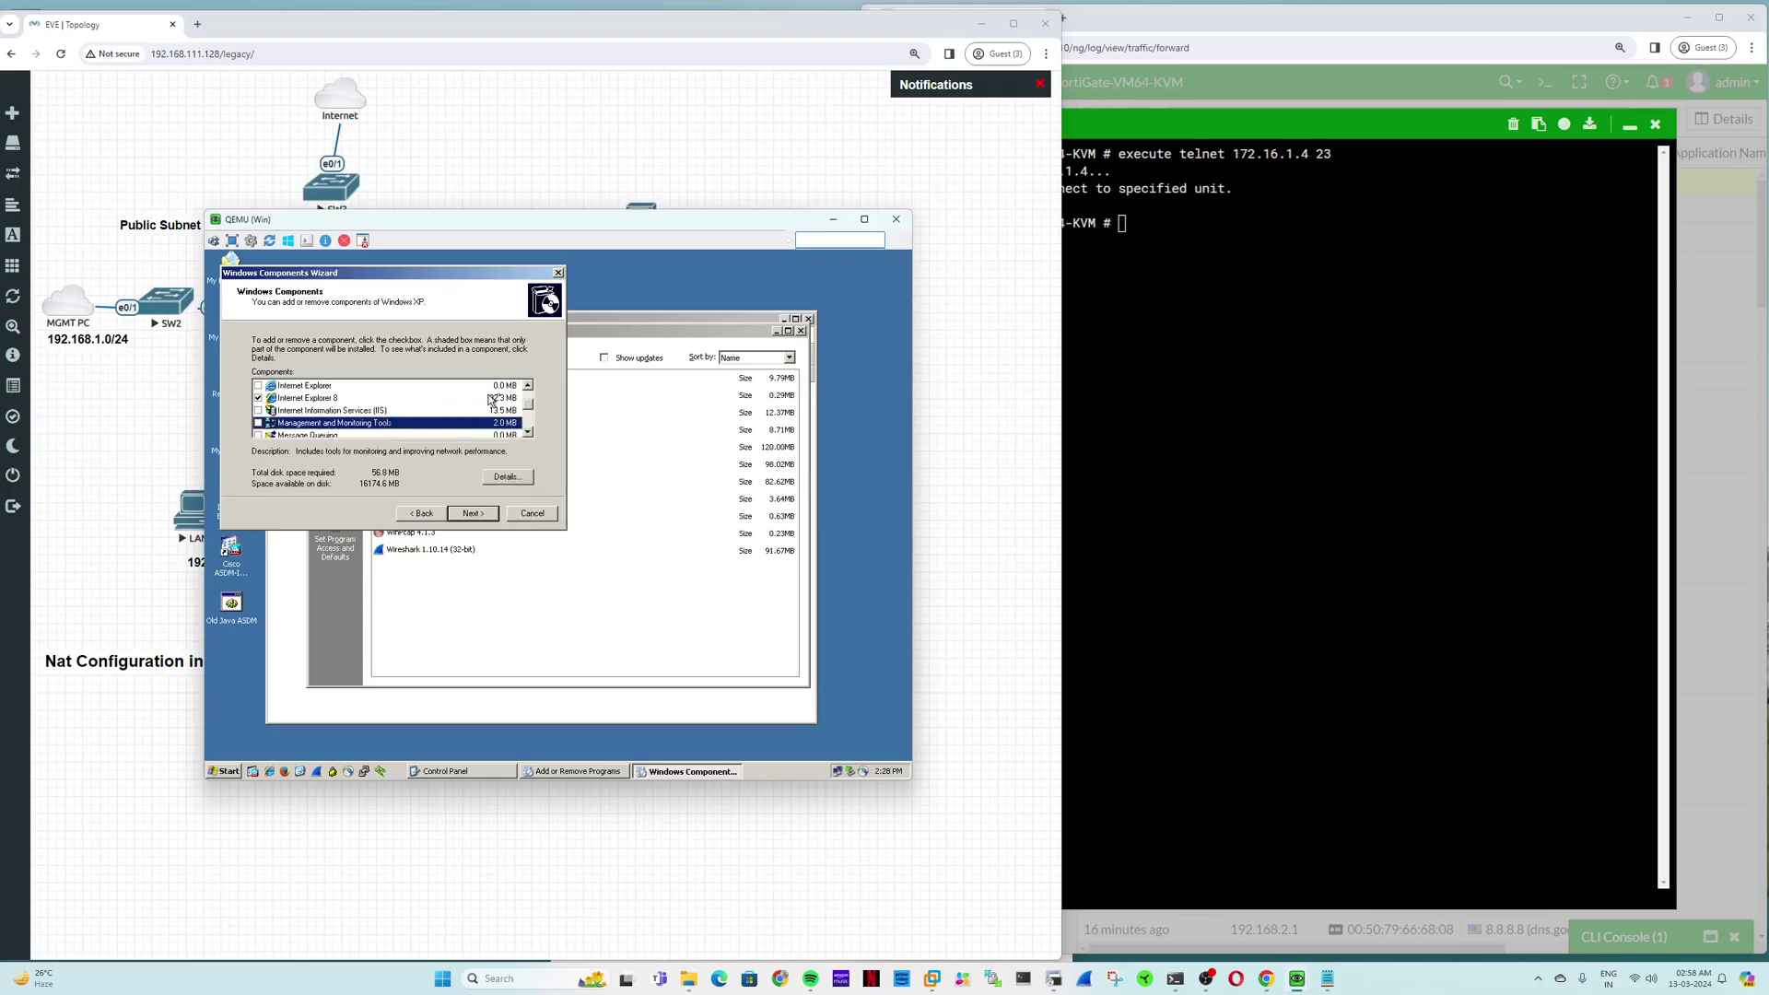
left_click(528, 387)
left_click(528, 387)
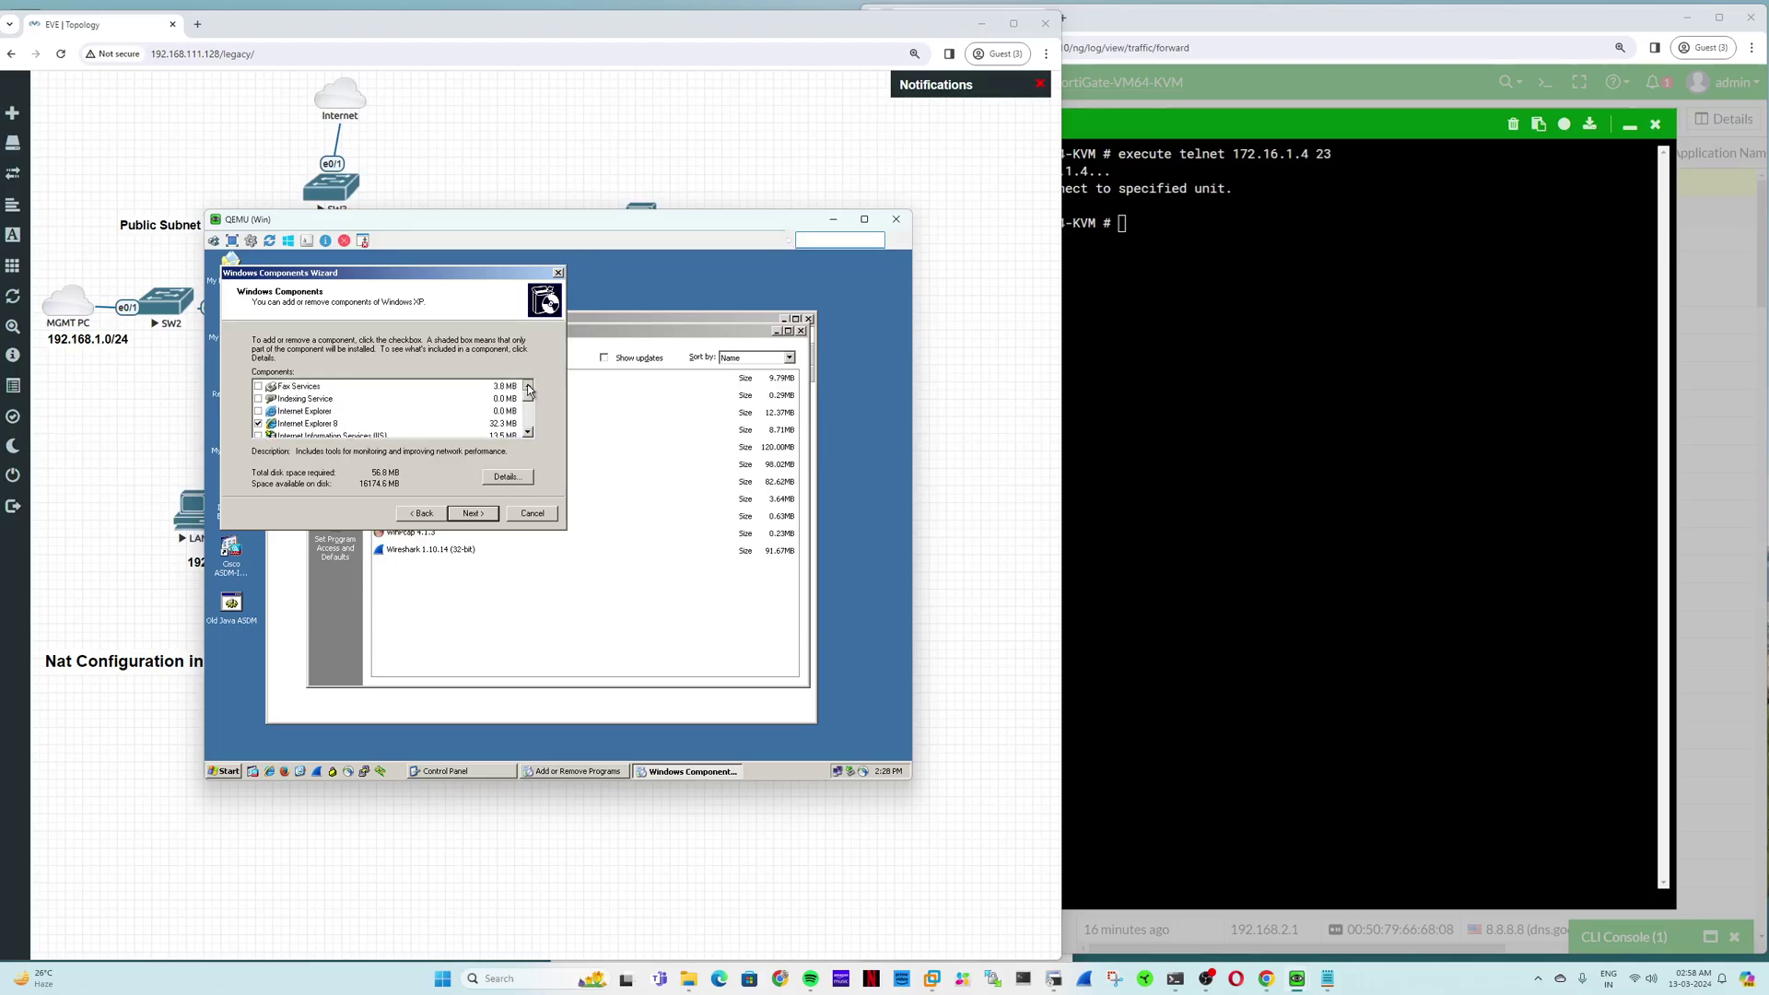
left_click(528, 387)
left_click(530, 514)
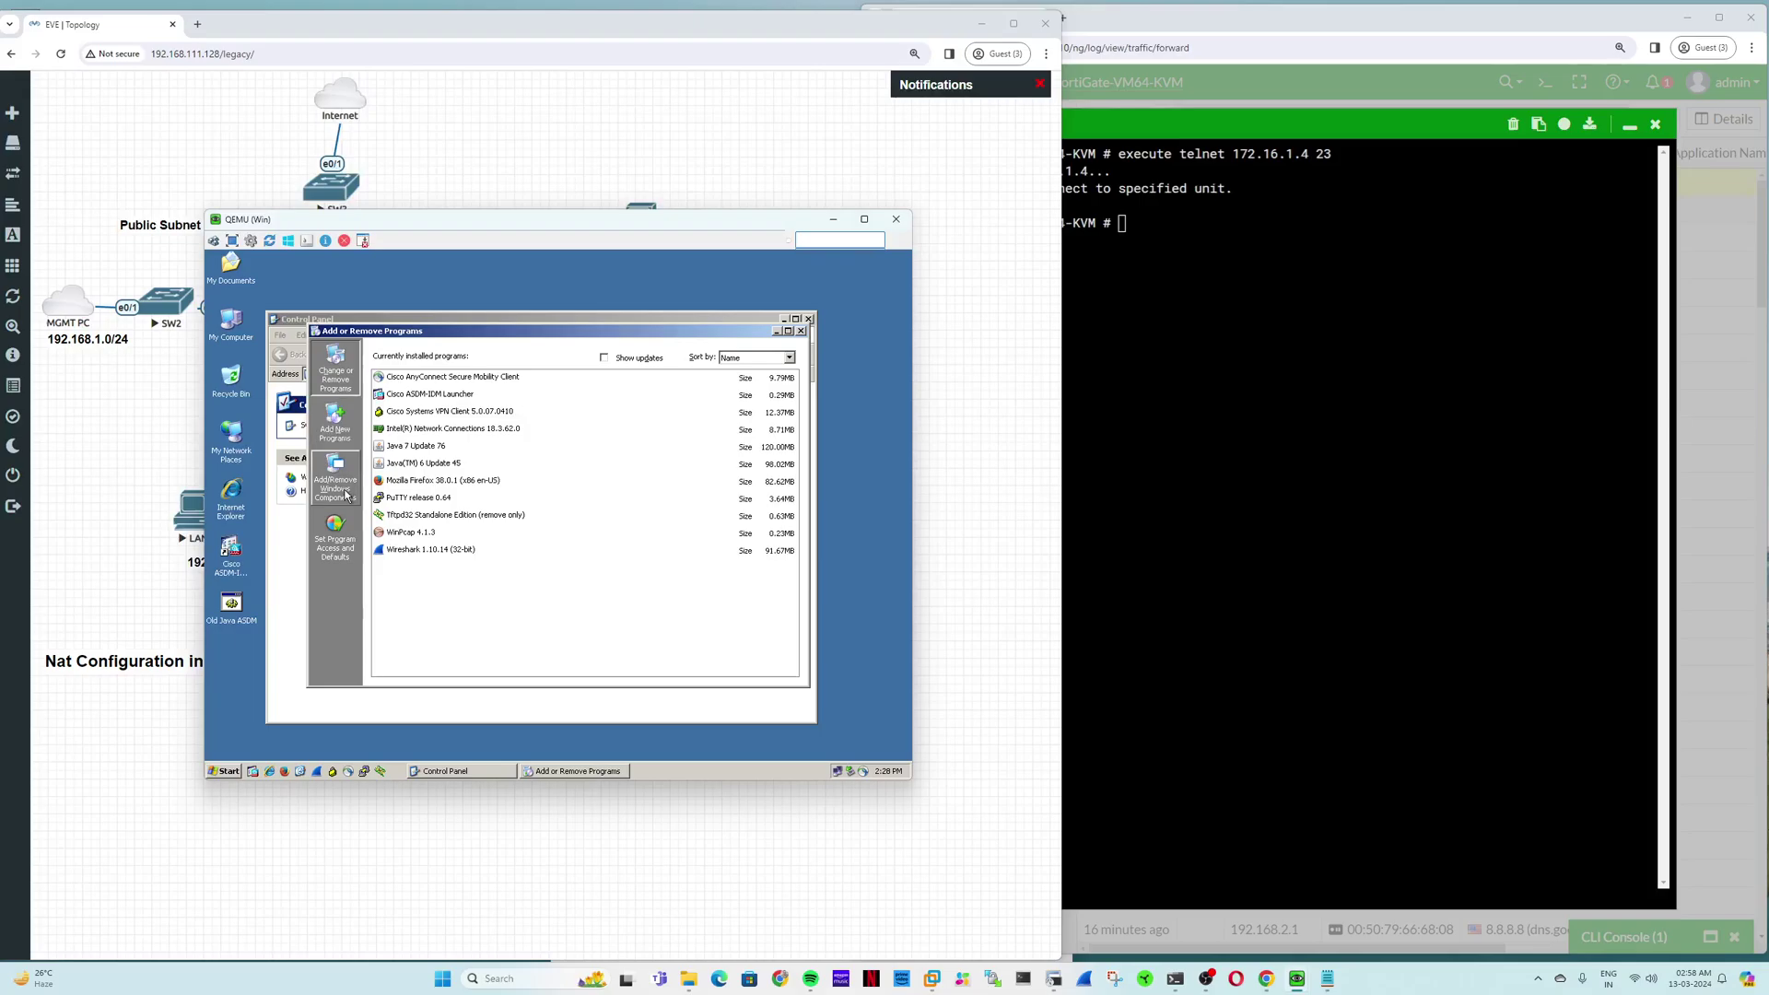
Step: Reopen the Windows Components Wizard, browse the list, and cancel it again
left_click(343, 495)
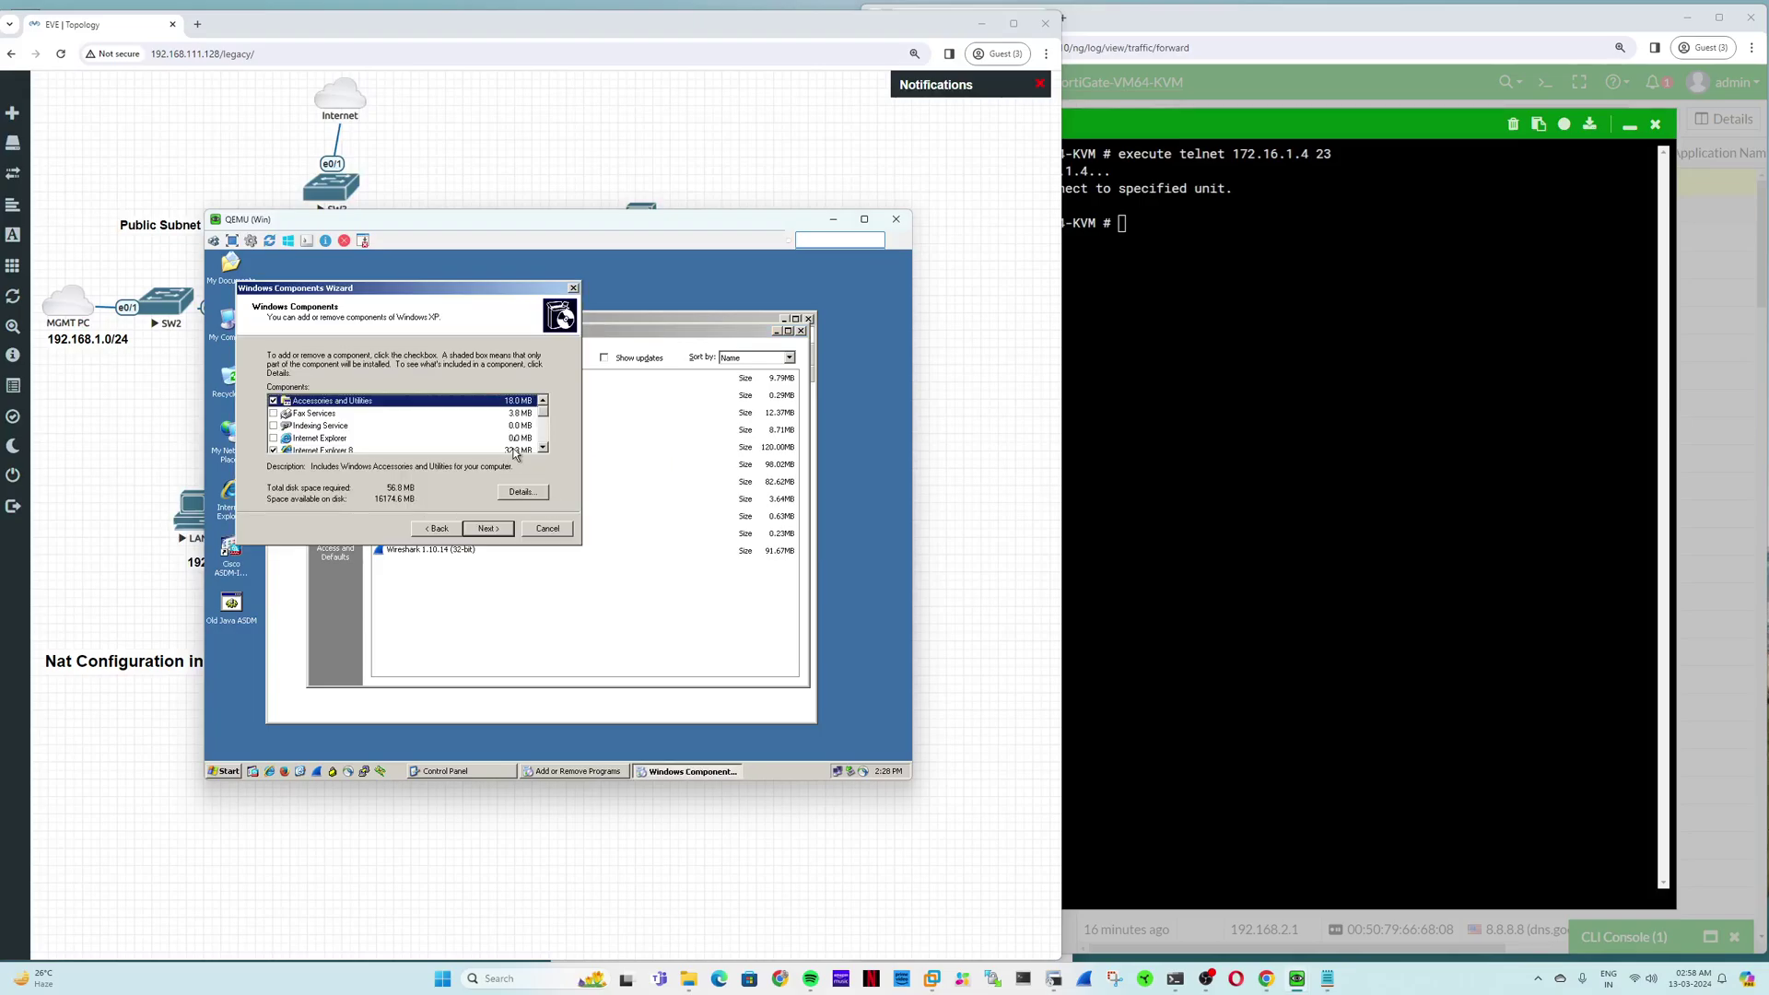
left_click(543, 448)
left_click(543, 448)
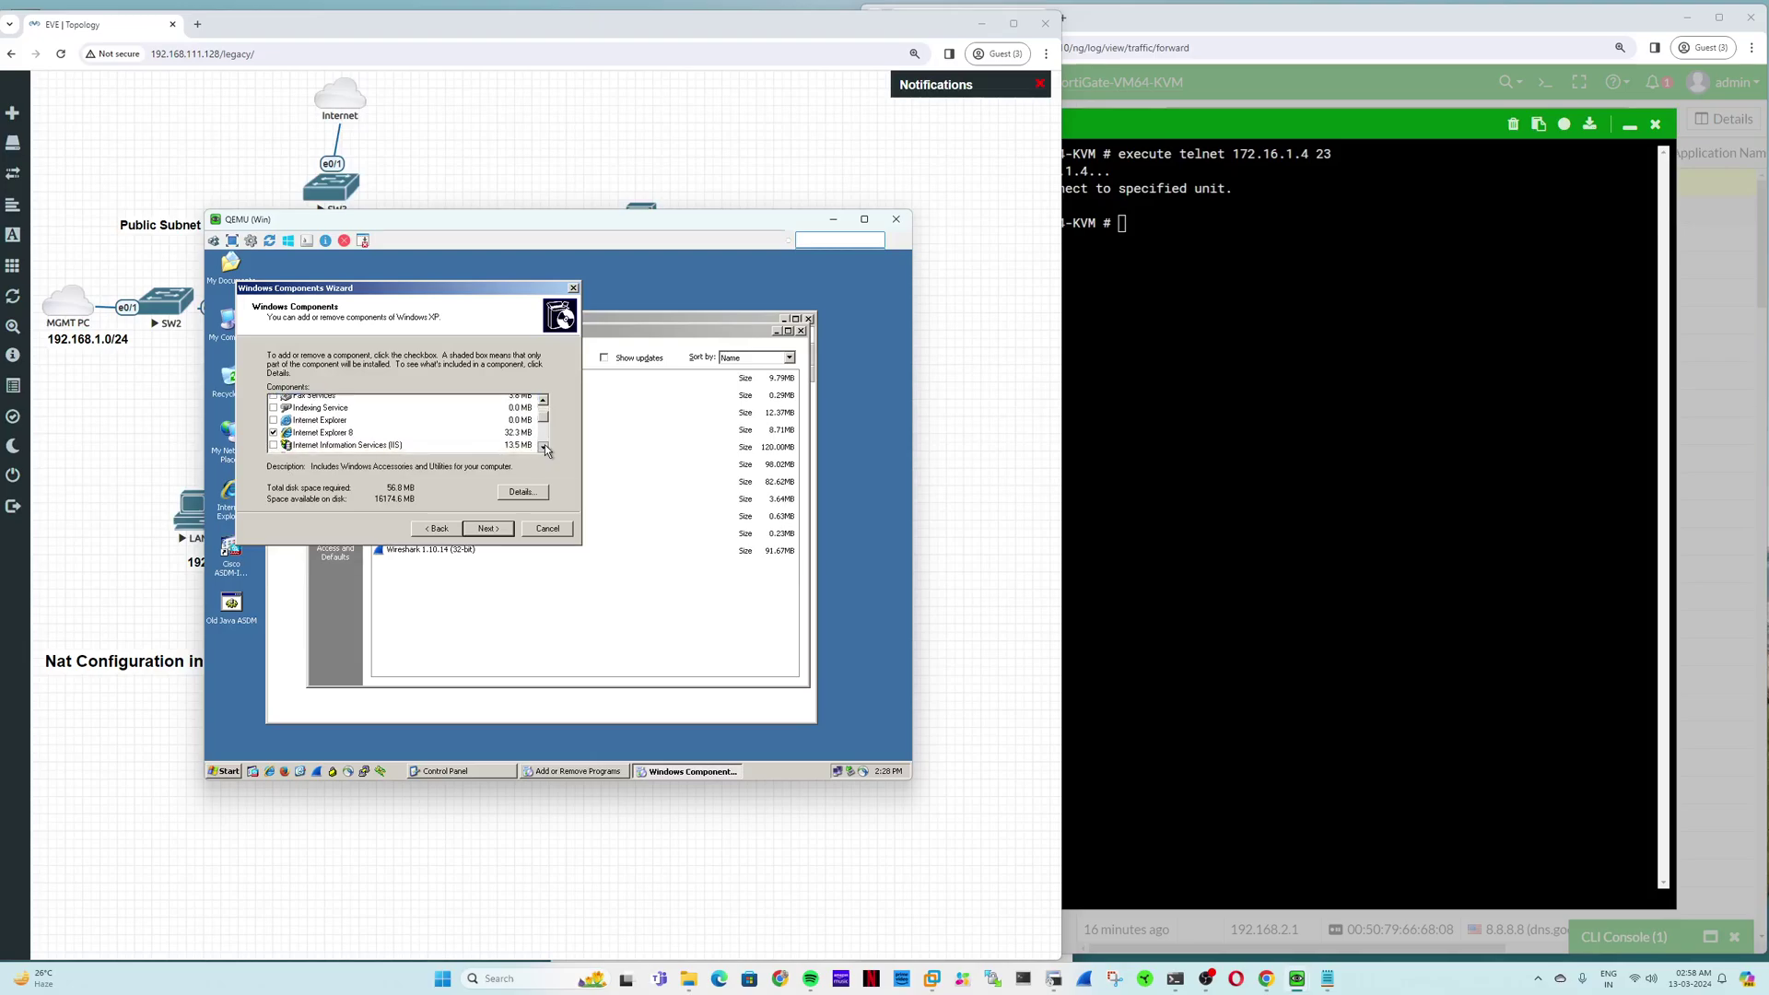
left_click(544, 448)
left_click(544, 448)
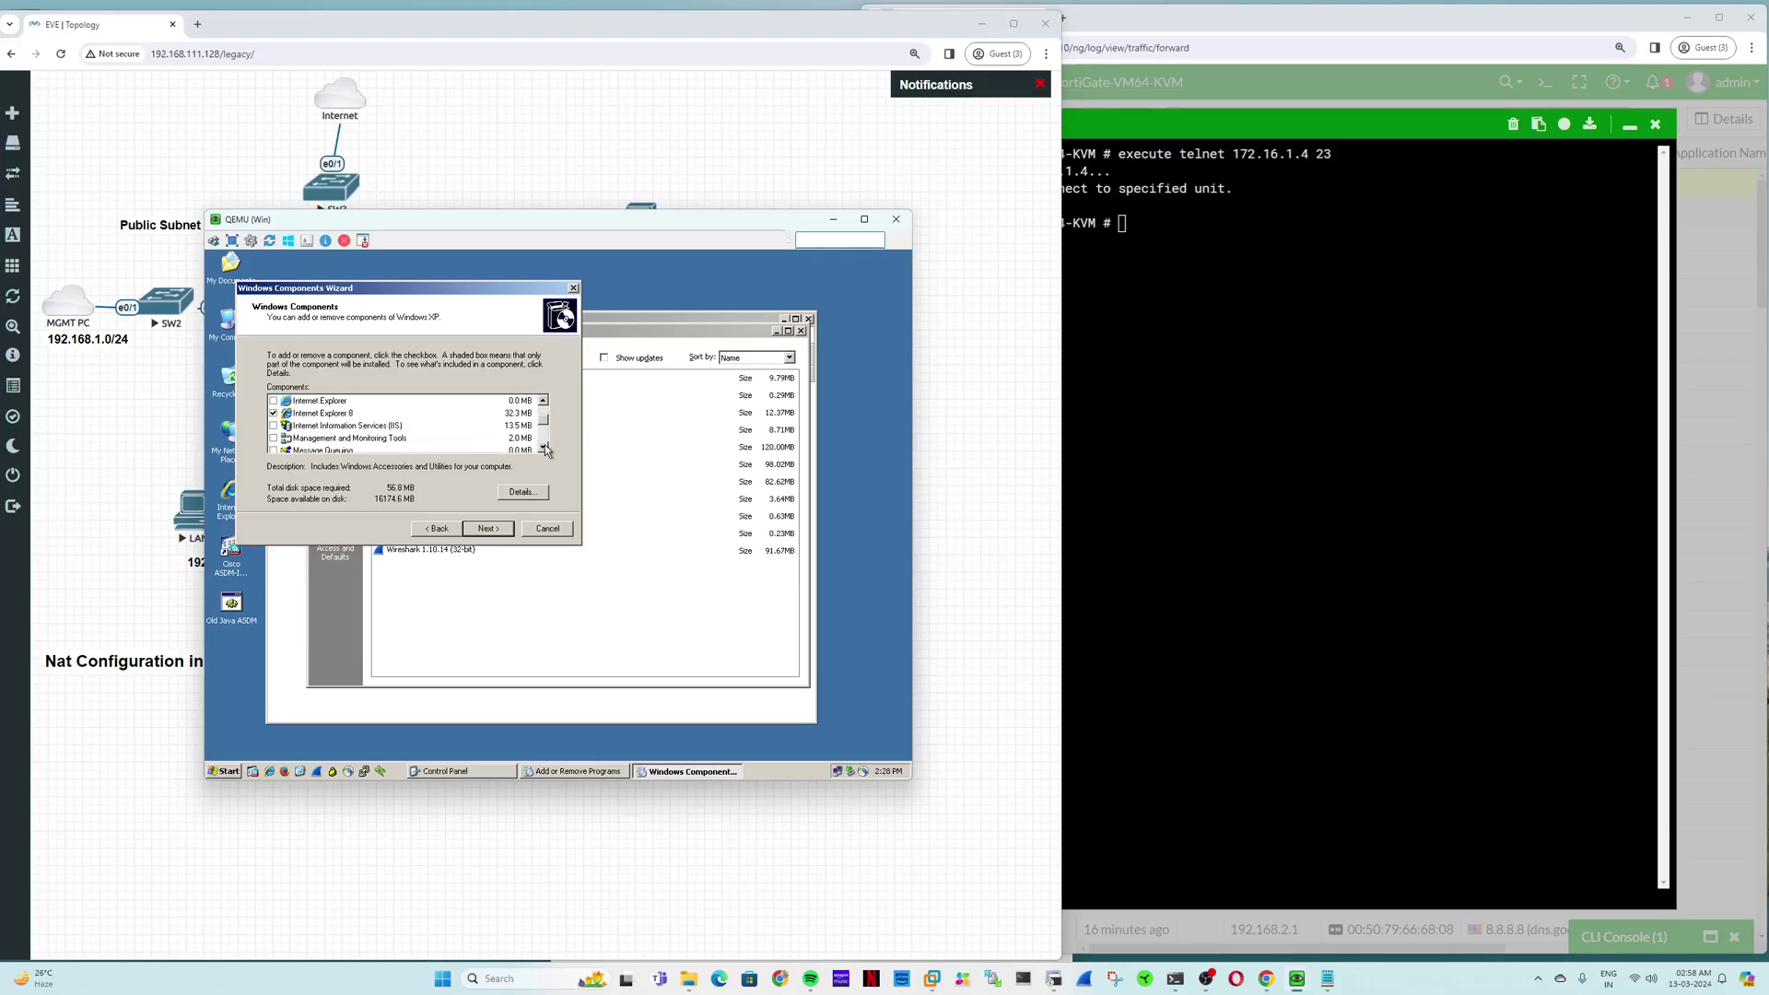
left_click(532, 529)
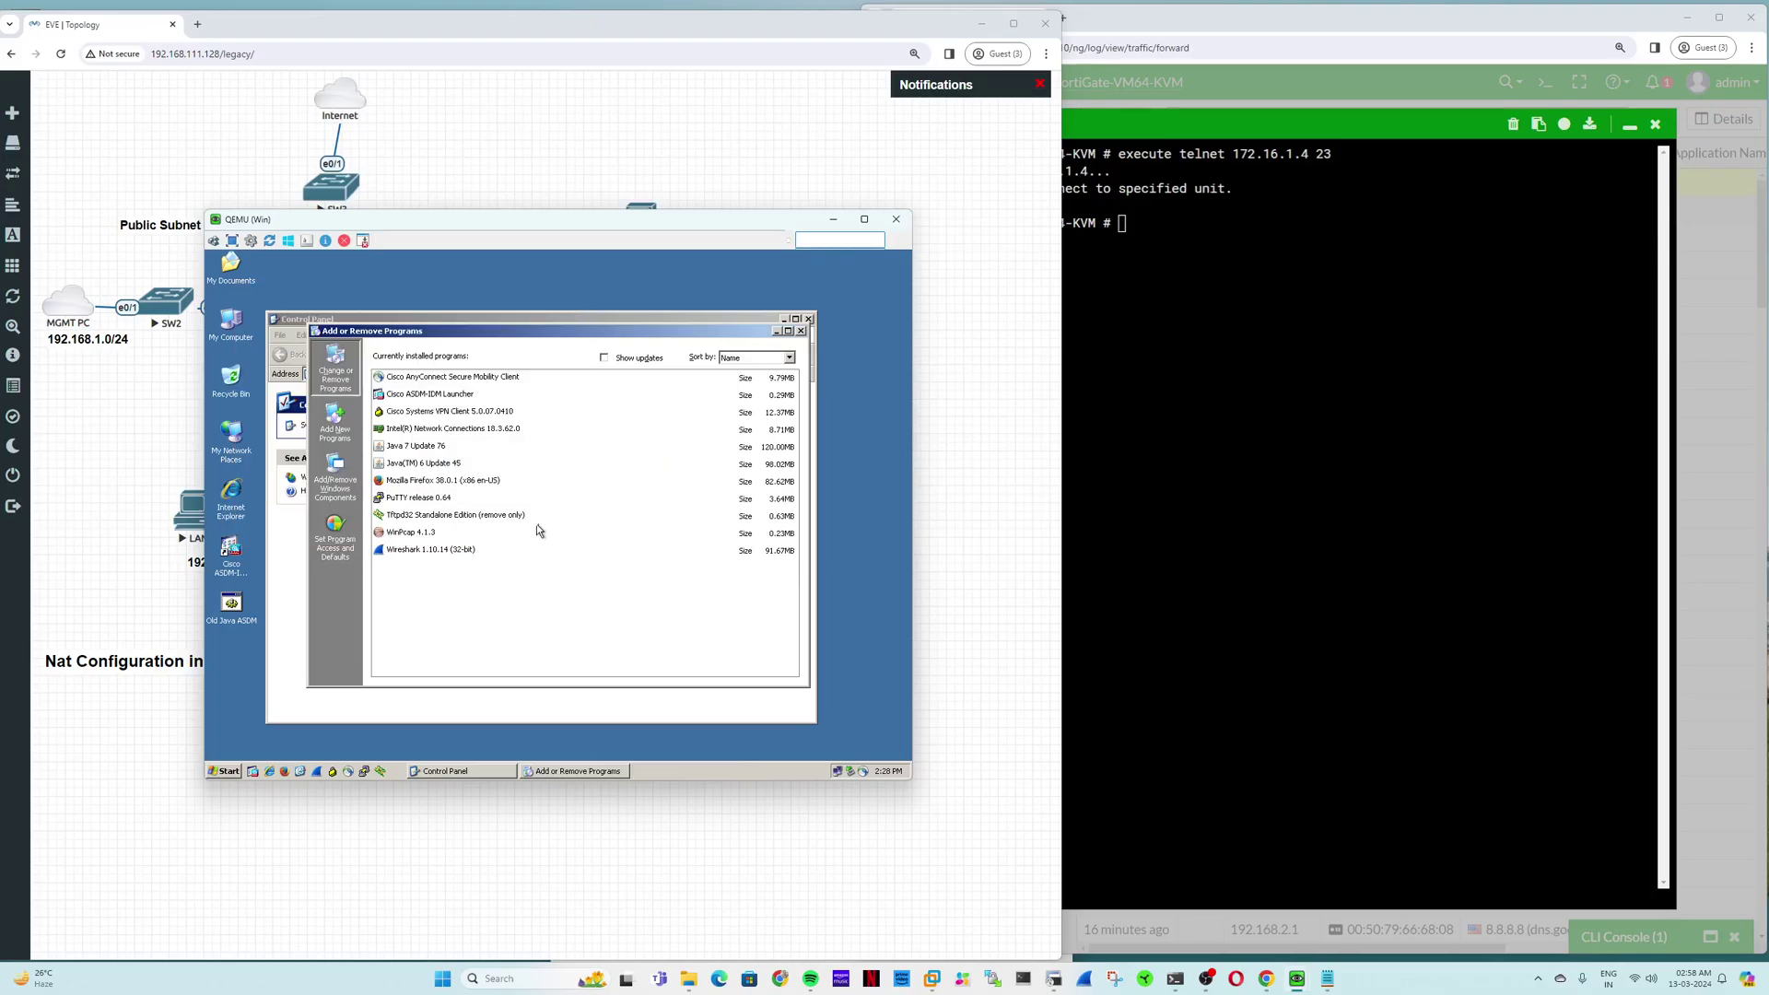
Step: Close Add or Remove Programs and Control Panel, then return to FortiGate with the CLI minimized
left_click(233, 770)
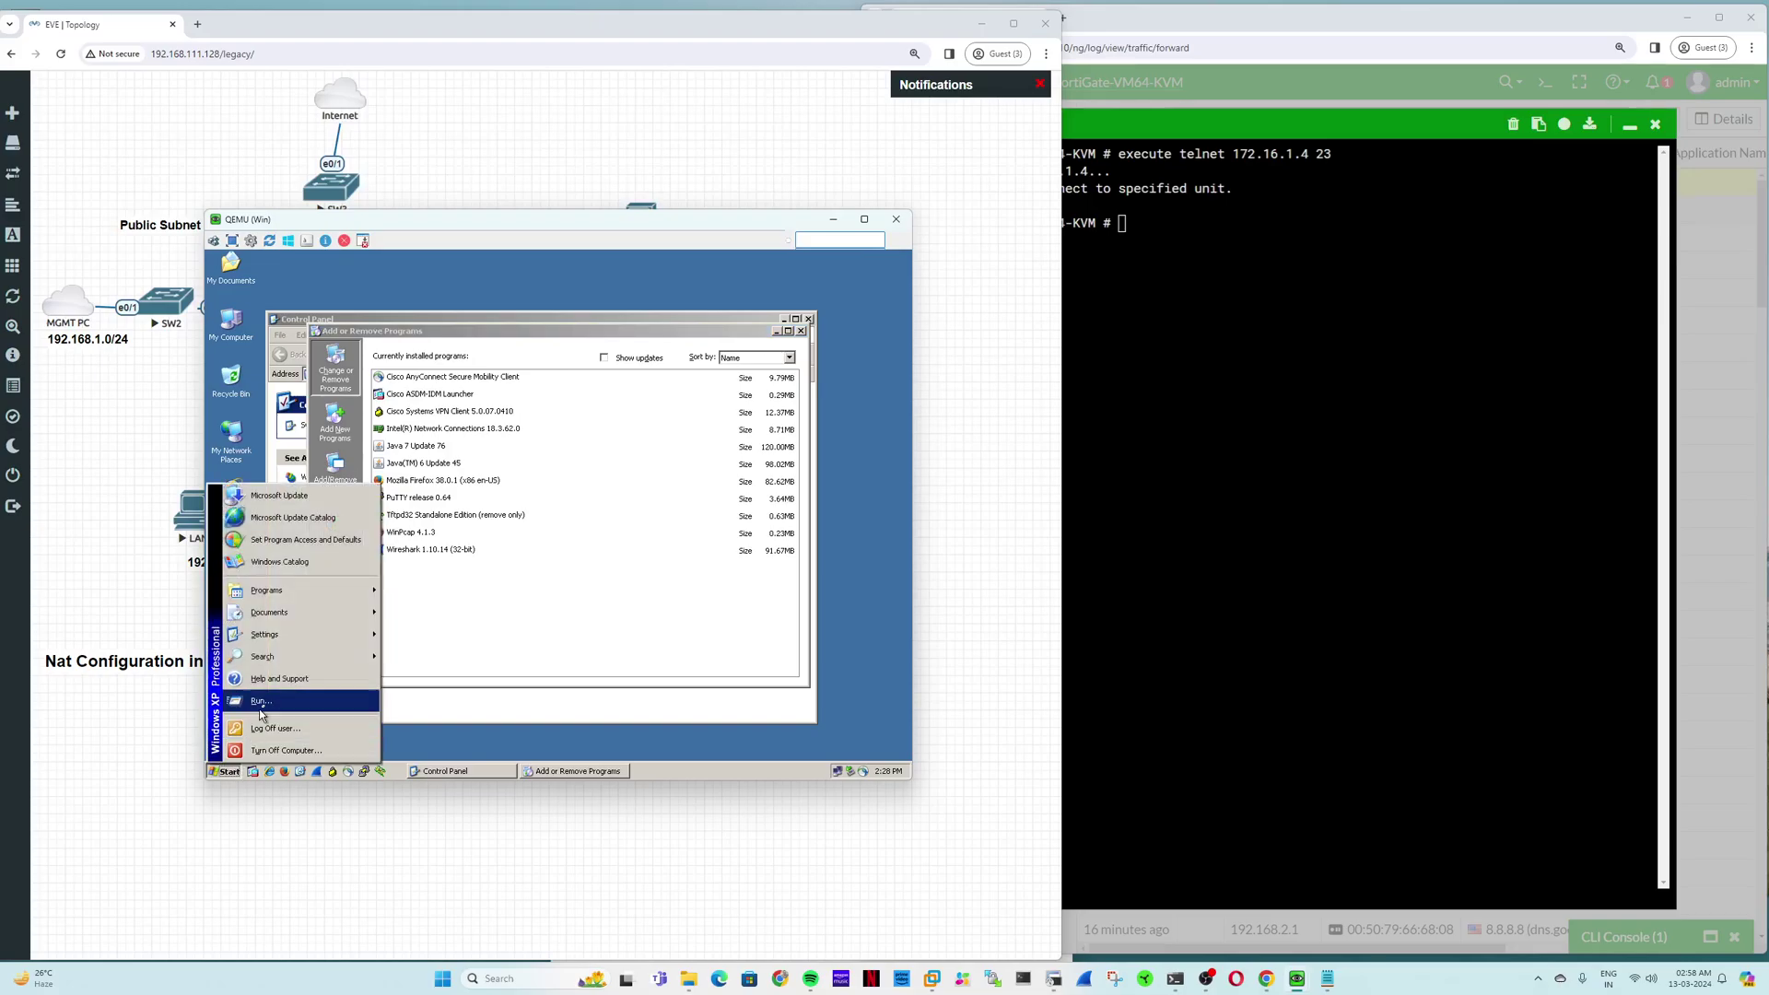
mouse_move(306, 601)
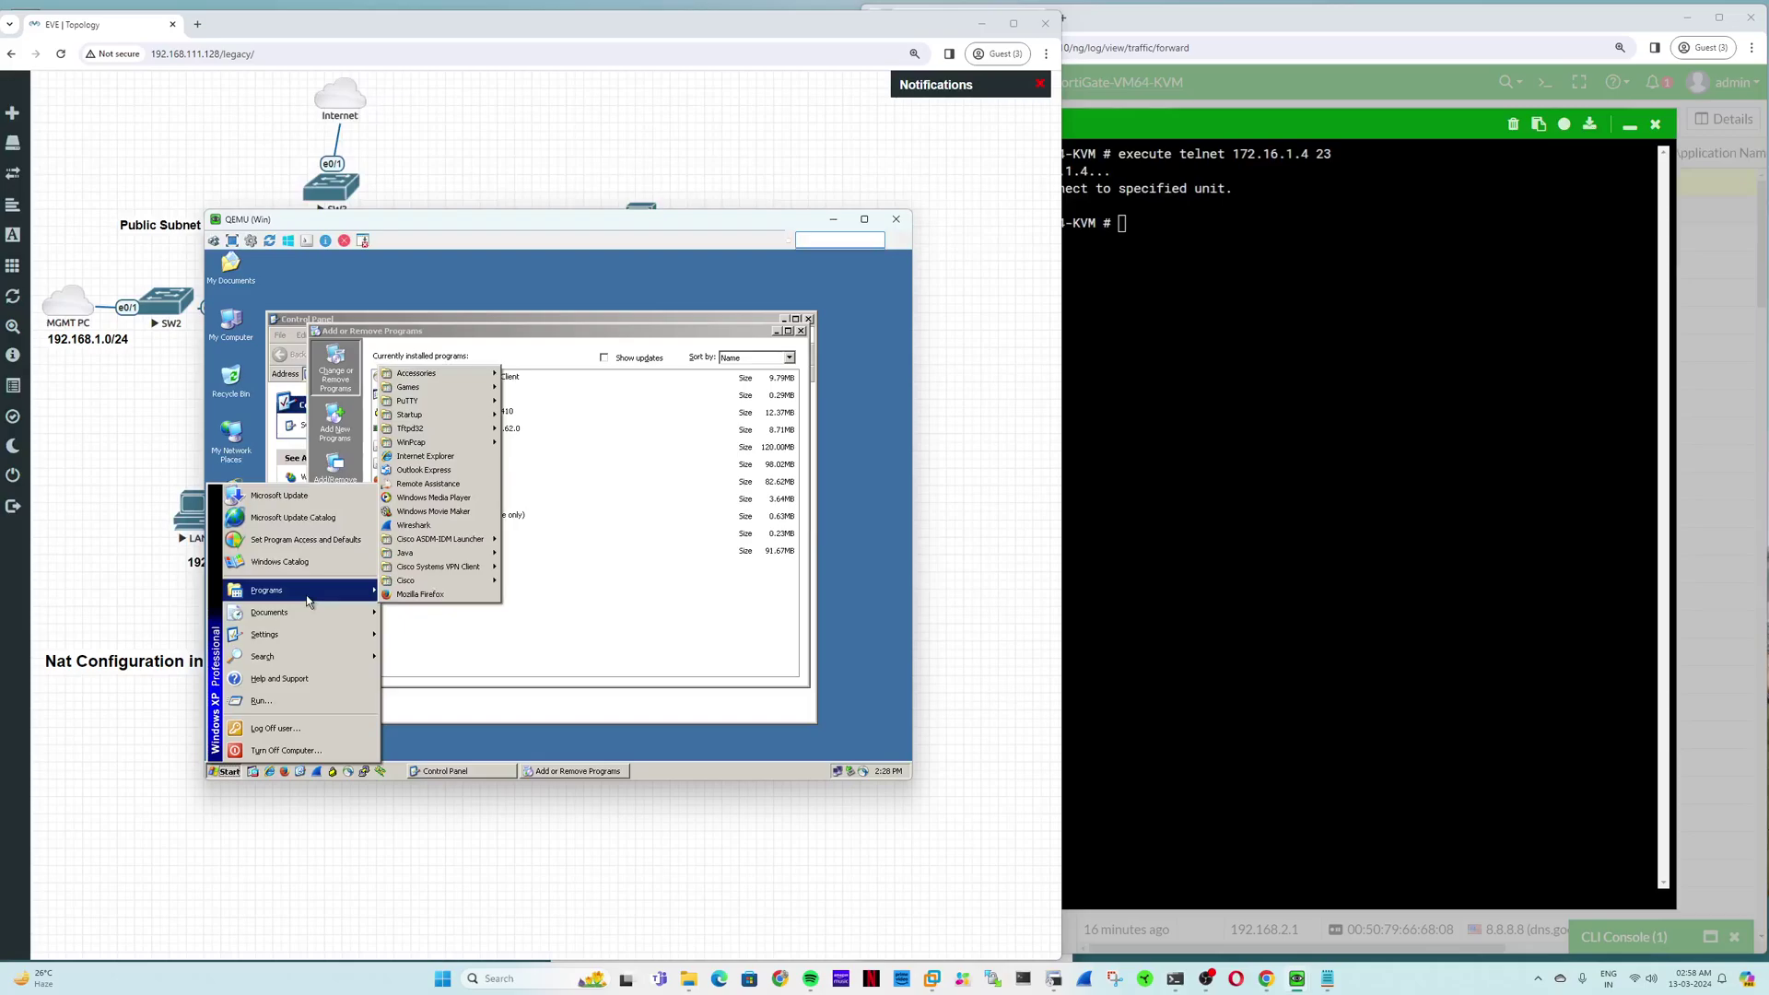
left_click(643, 537)
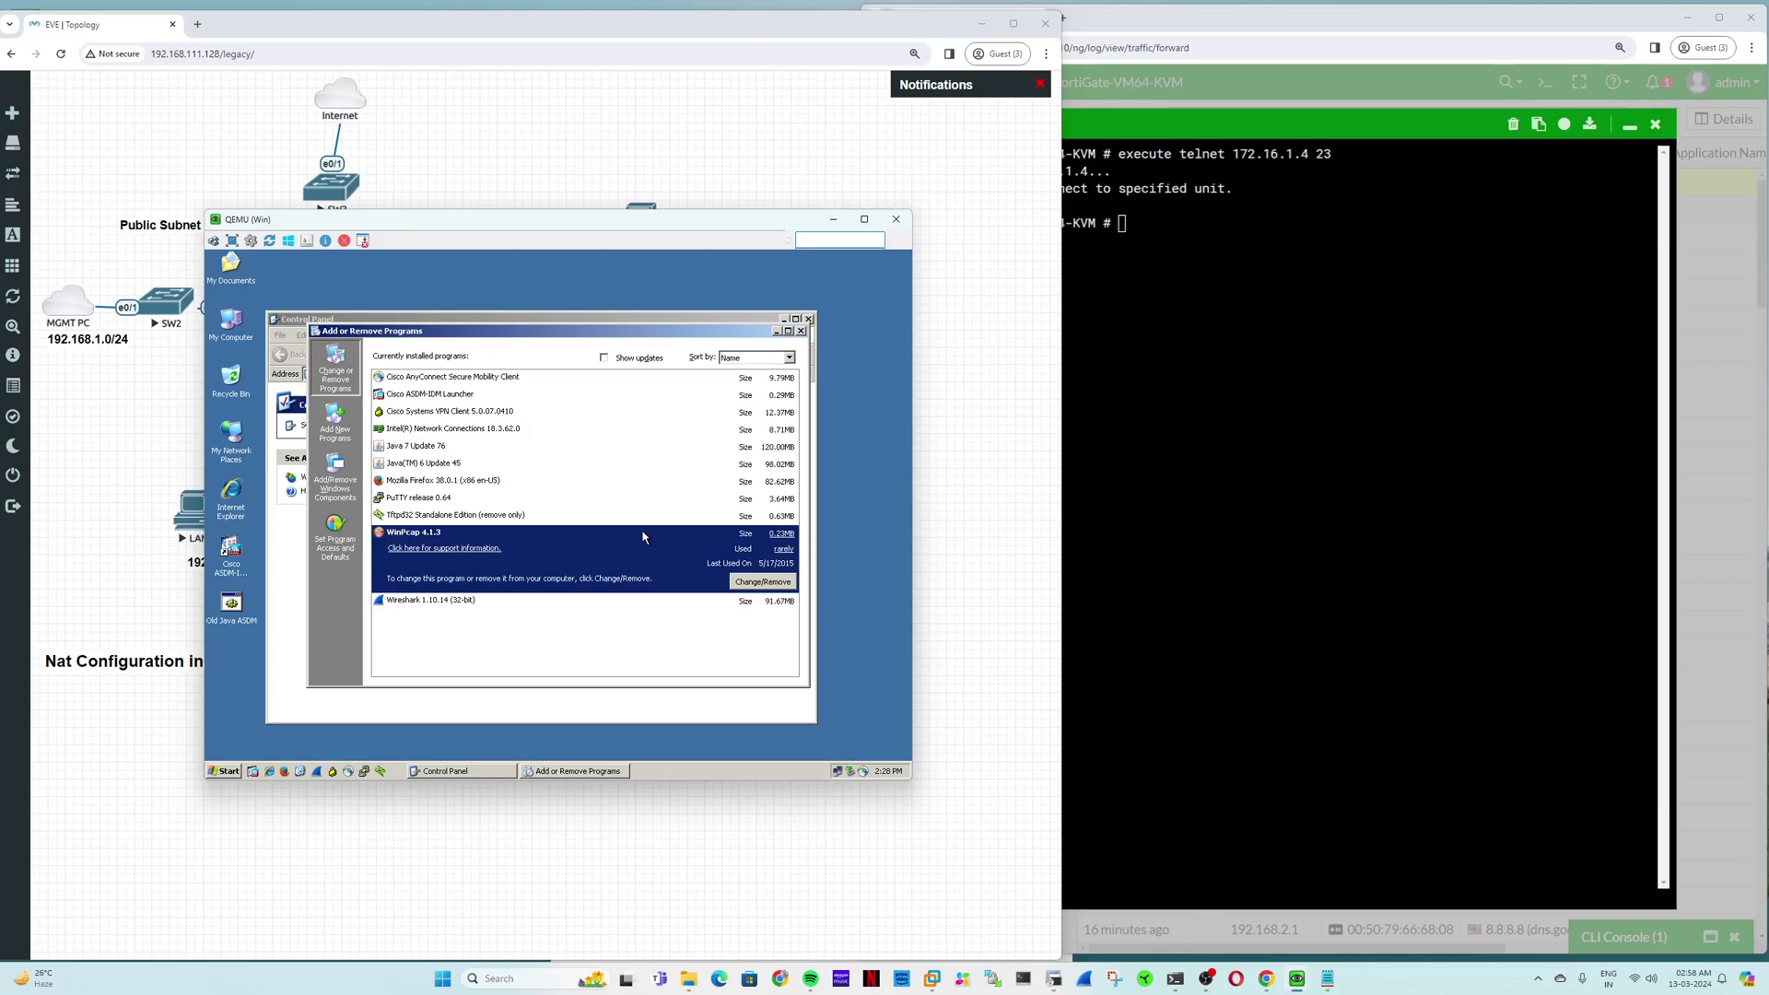
left_click(801, 331)
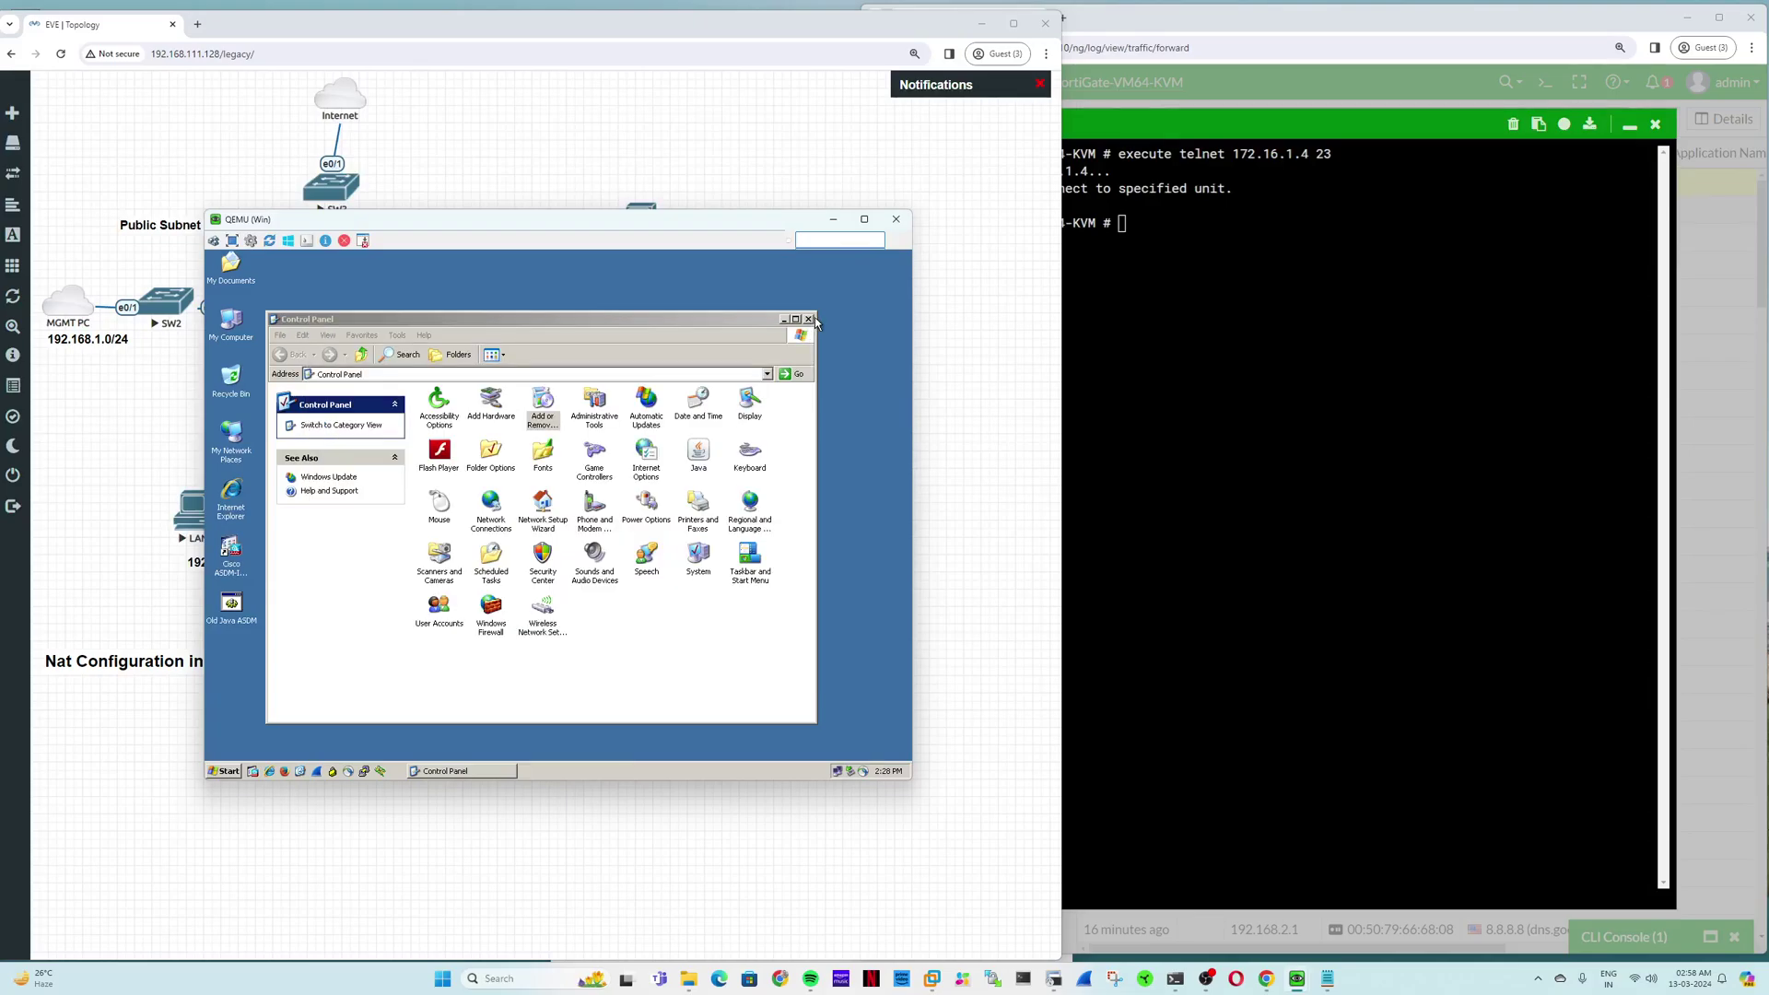
left_click(809, 320)
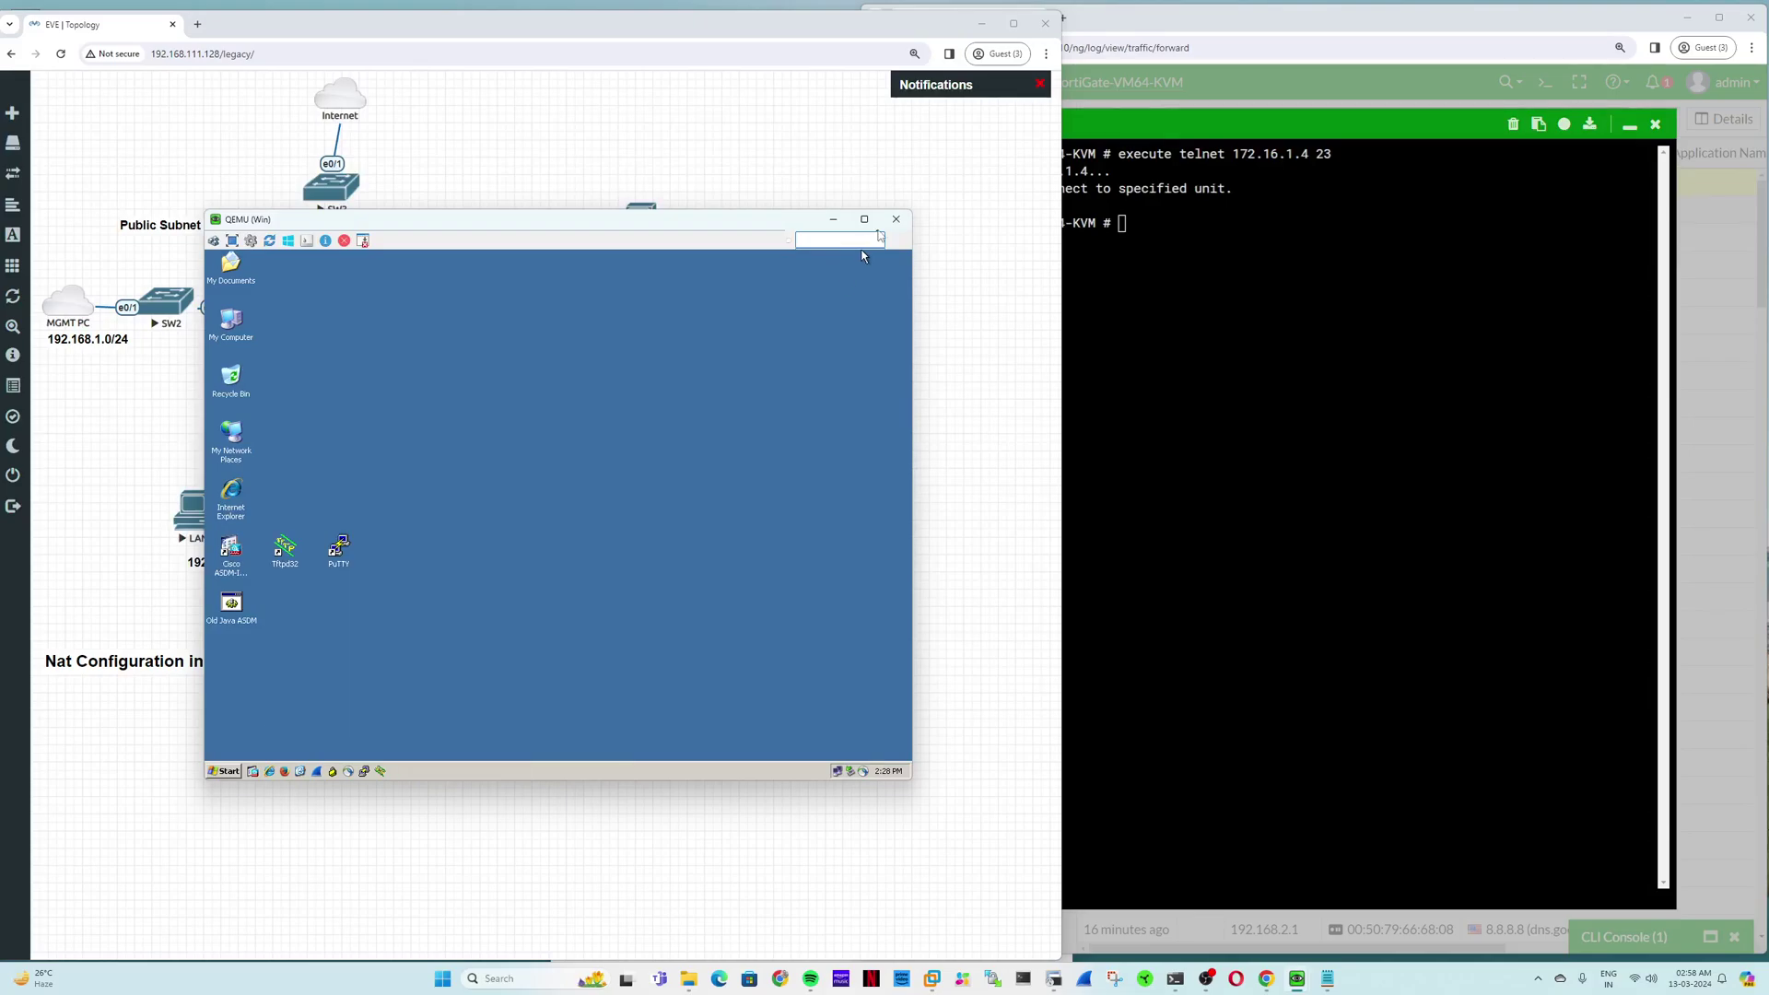
left_click(1181, 209)
left_click(1629, 125)
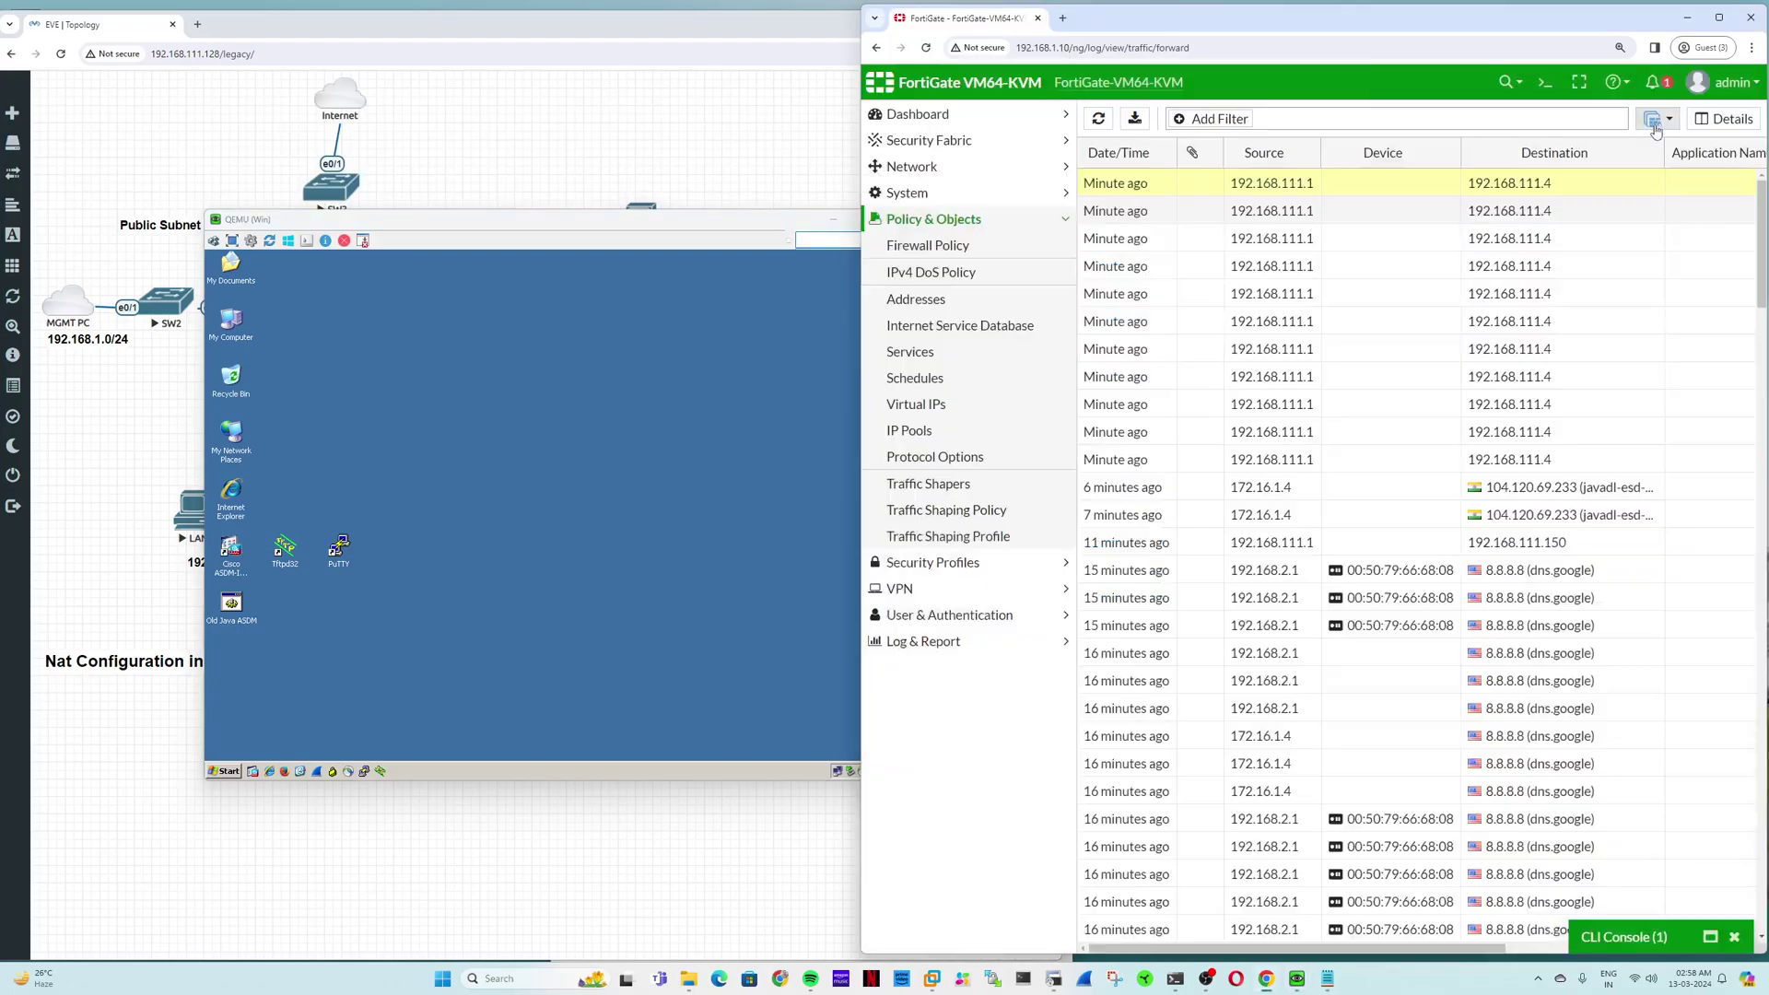
Step: Add ALL_ICMP to the services of policy 6, From internet to Win Server, and save it
left_click(957, 252)
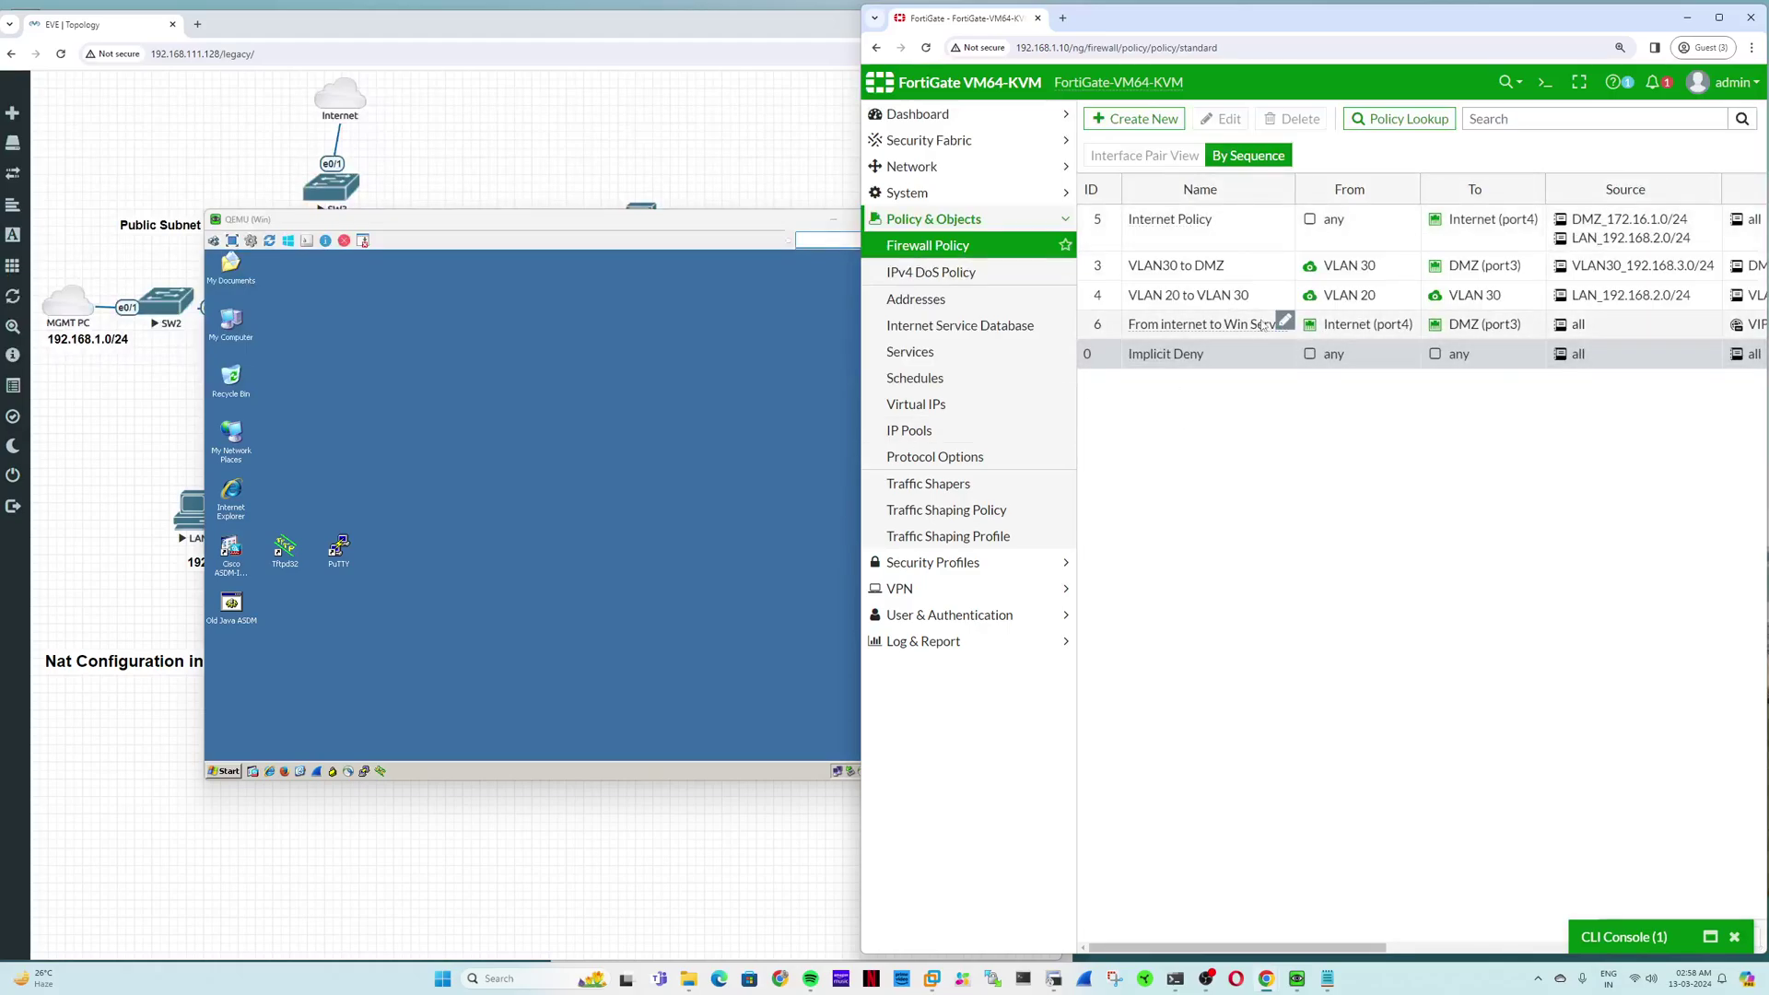
double_click(1198, 330)
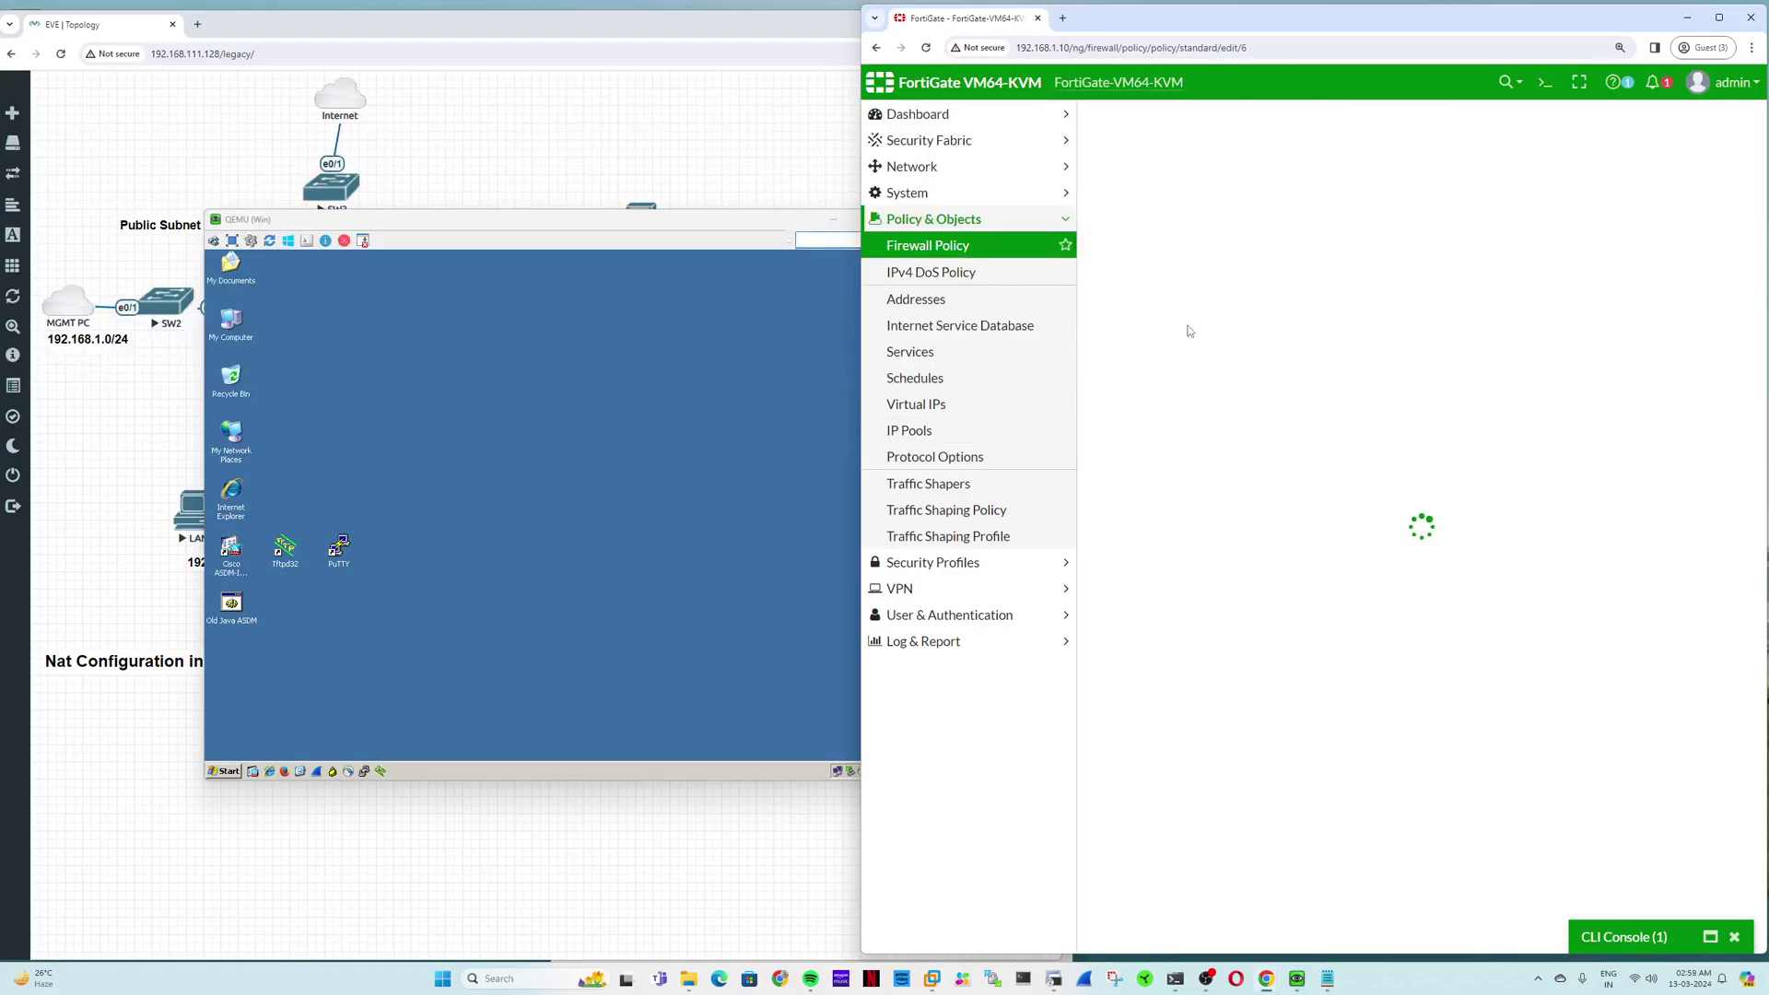
left_click(1337, 403)
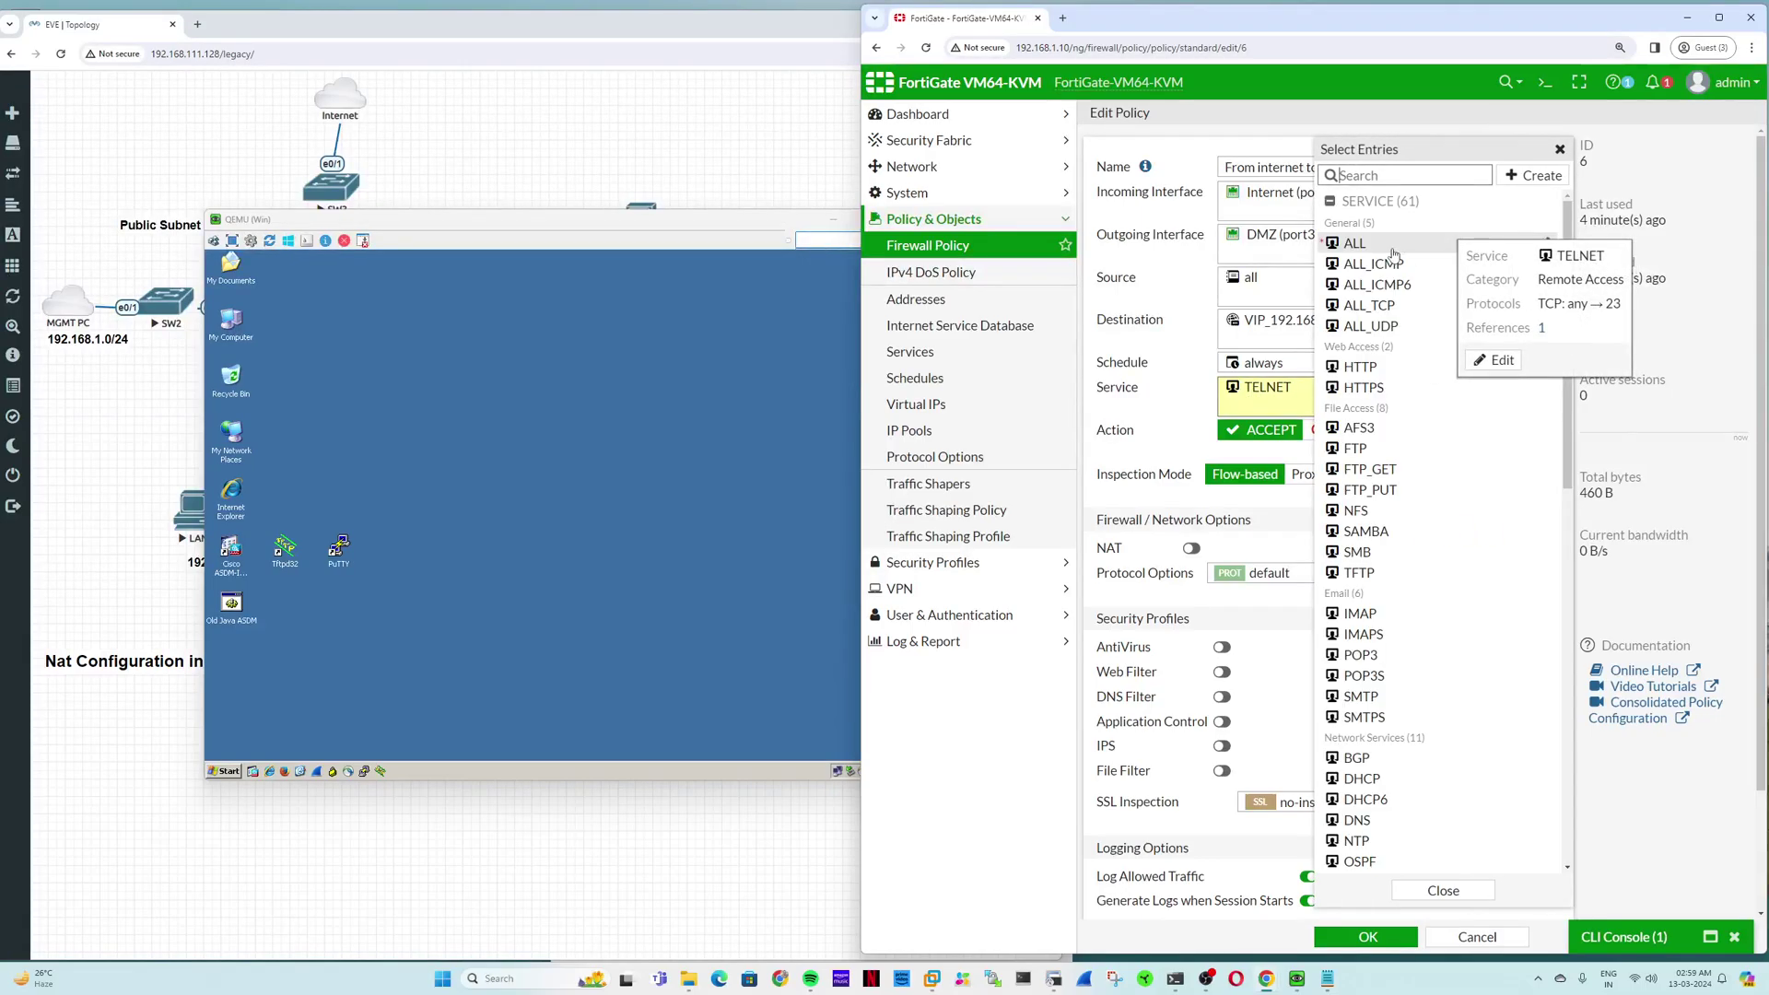
left_click(1373, 264)
left_click(1367, 936)
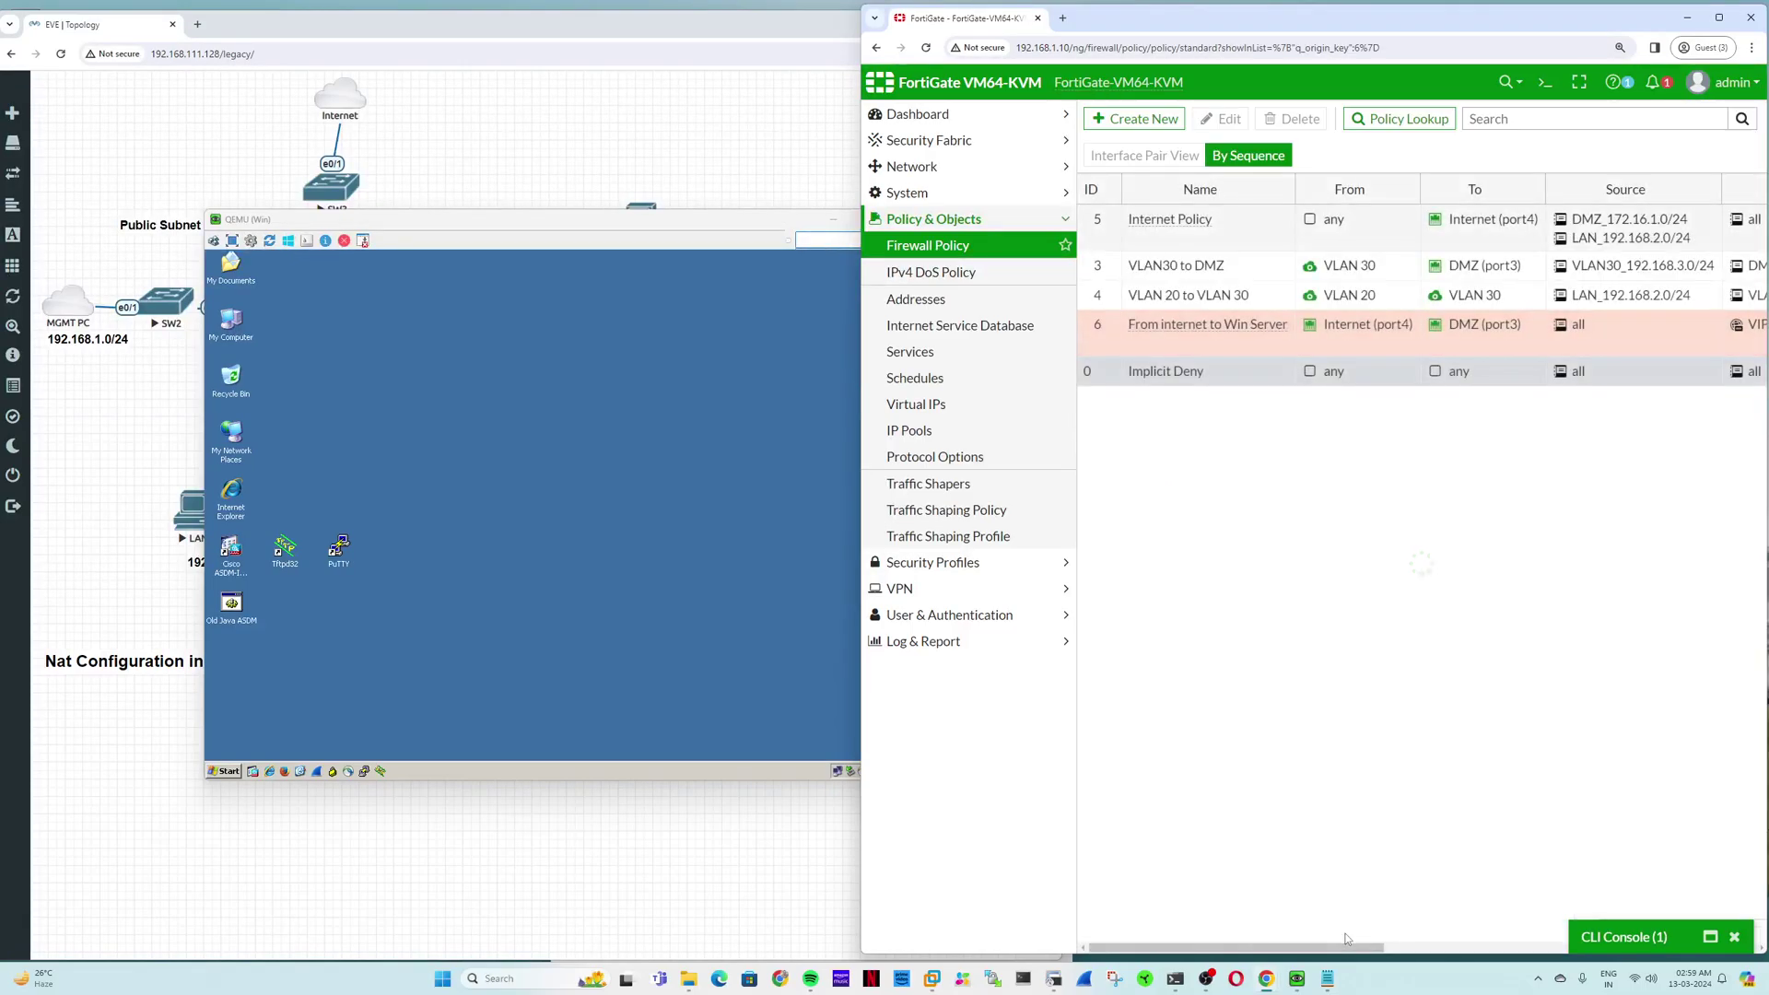
left_click(626, 469)
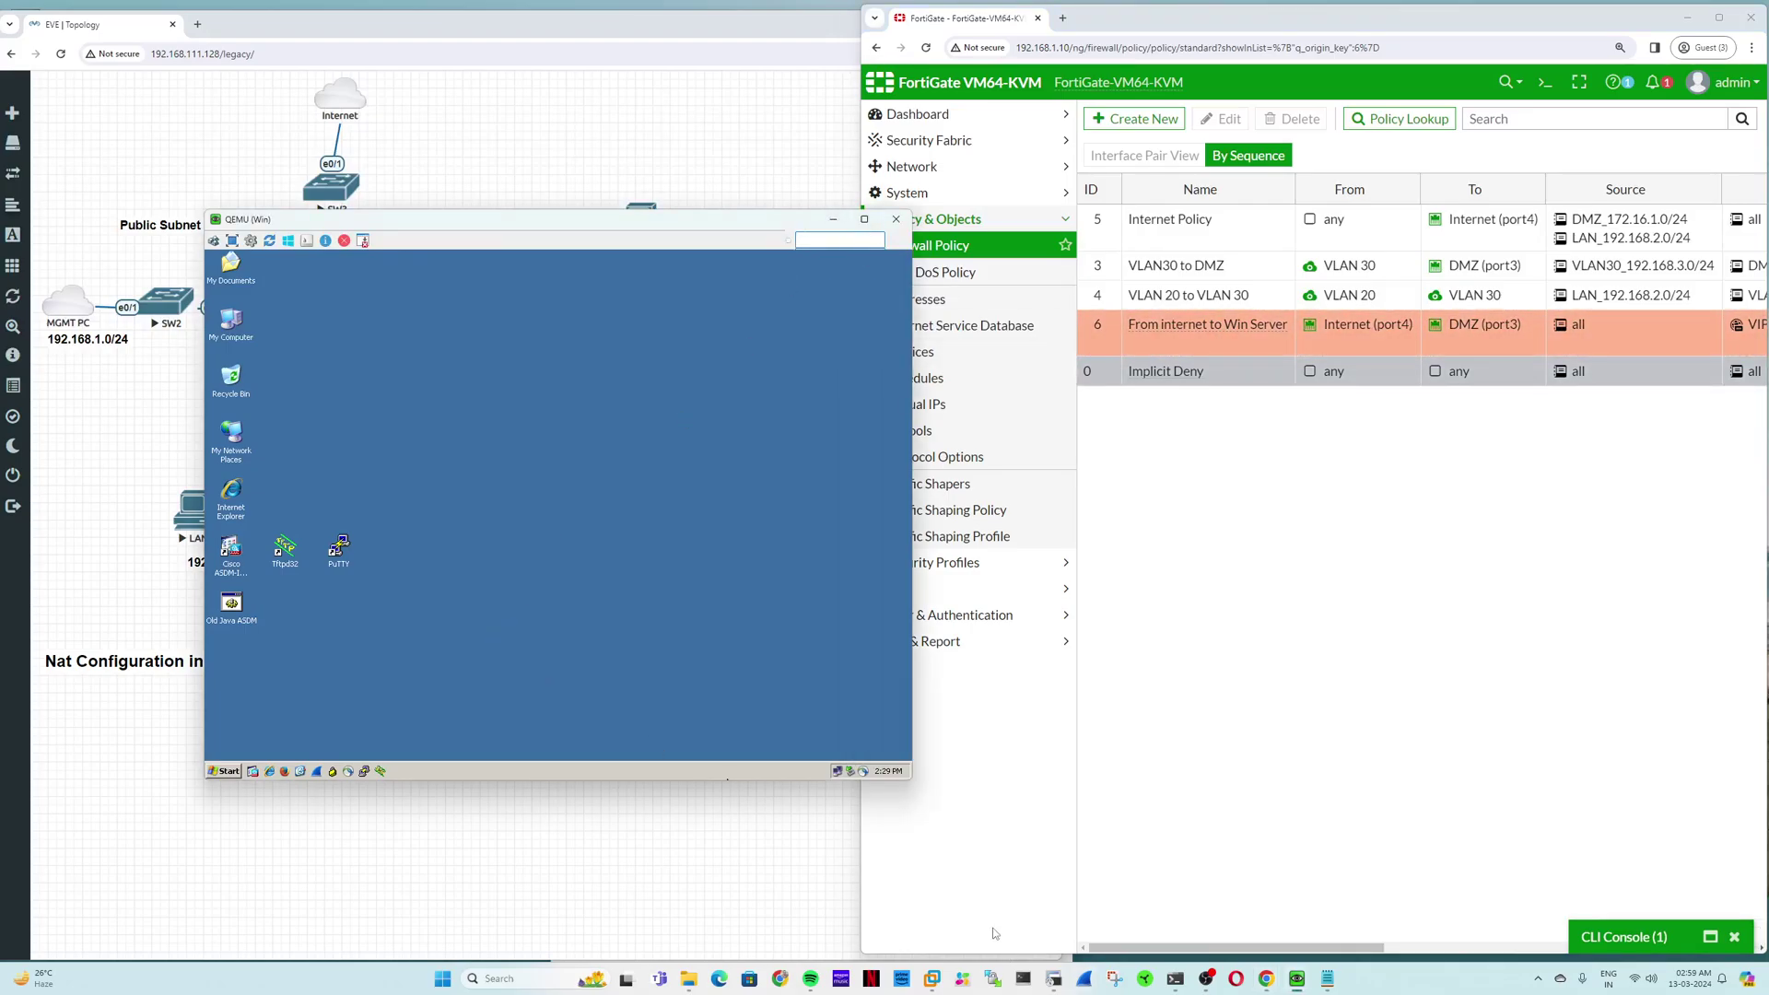
Step: Ping 192.168.111.1 and then VIP 192.168.111.4 from PowerShell, both with 0% loss
left_click(1174, 977)
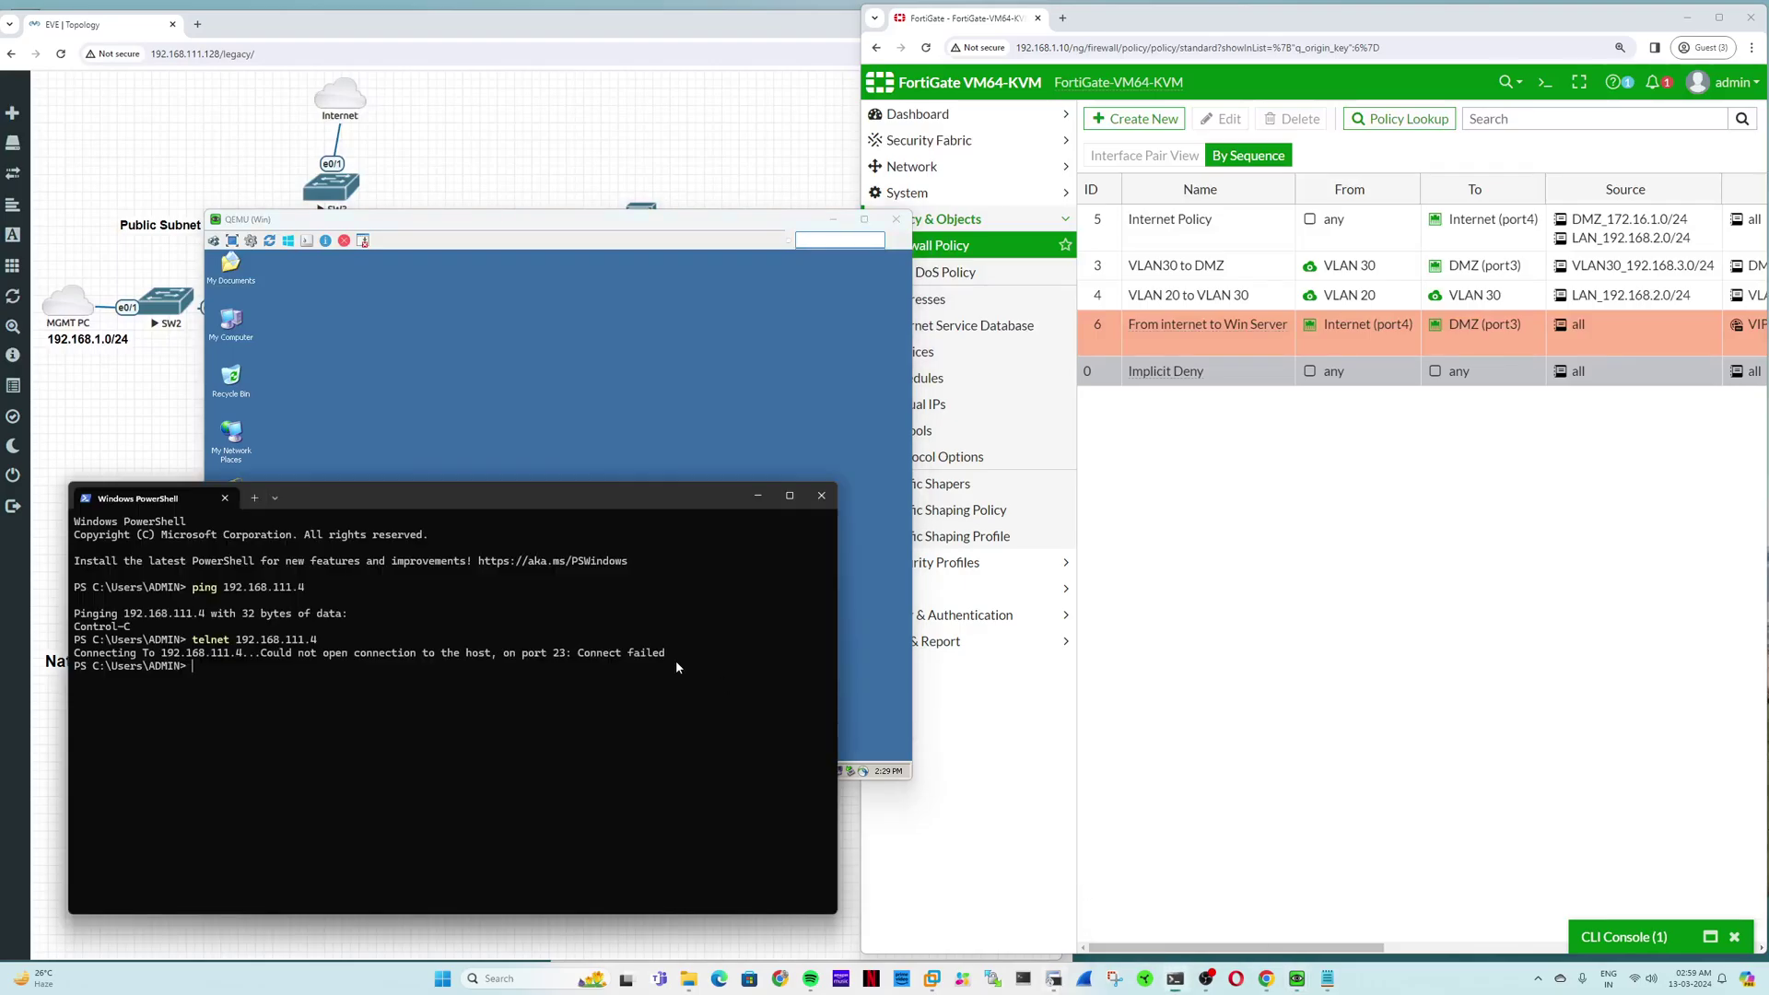
key("Up")
key("BackSpace")
key("BackSpace")
key("BackSpace")
key("BackSpace")
key("BackSpace")
key("BackSpace")
key("BackSpace")
key("BackSpace")
key("BackSpace")
key("BackSpace")
key("BackSpace")
key("BackSpace")
key("BackSpace")
key("BackSpace")
key("BackSpace")
type(".1")
key("Return")
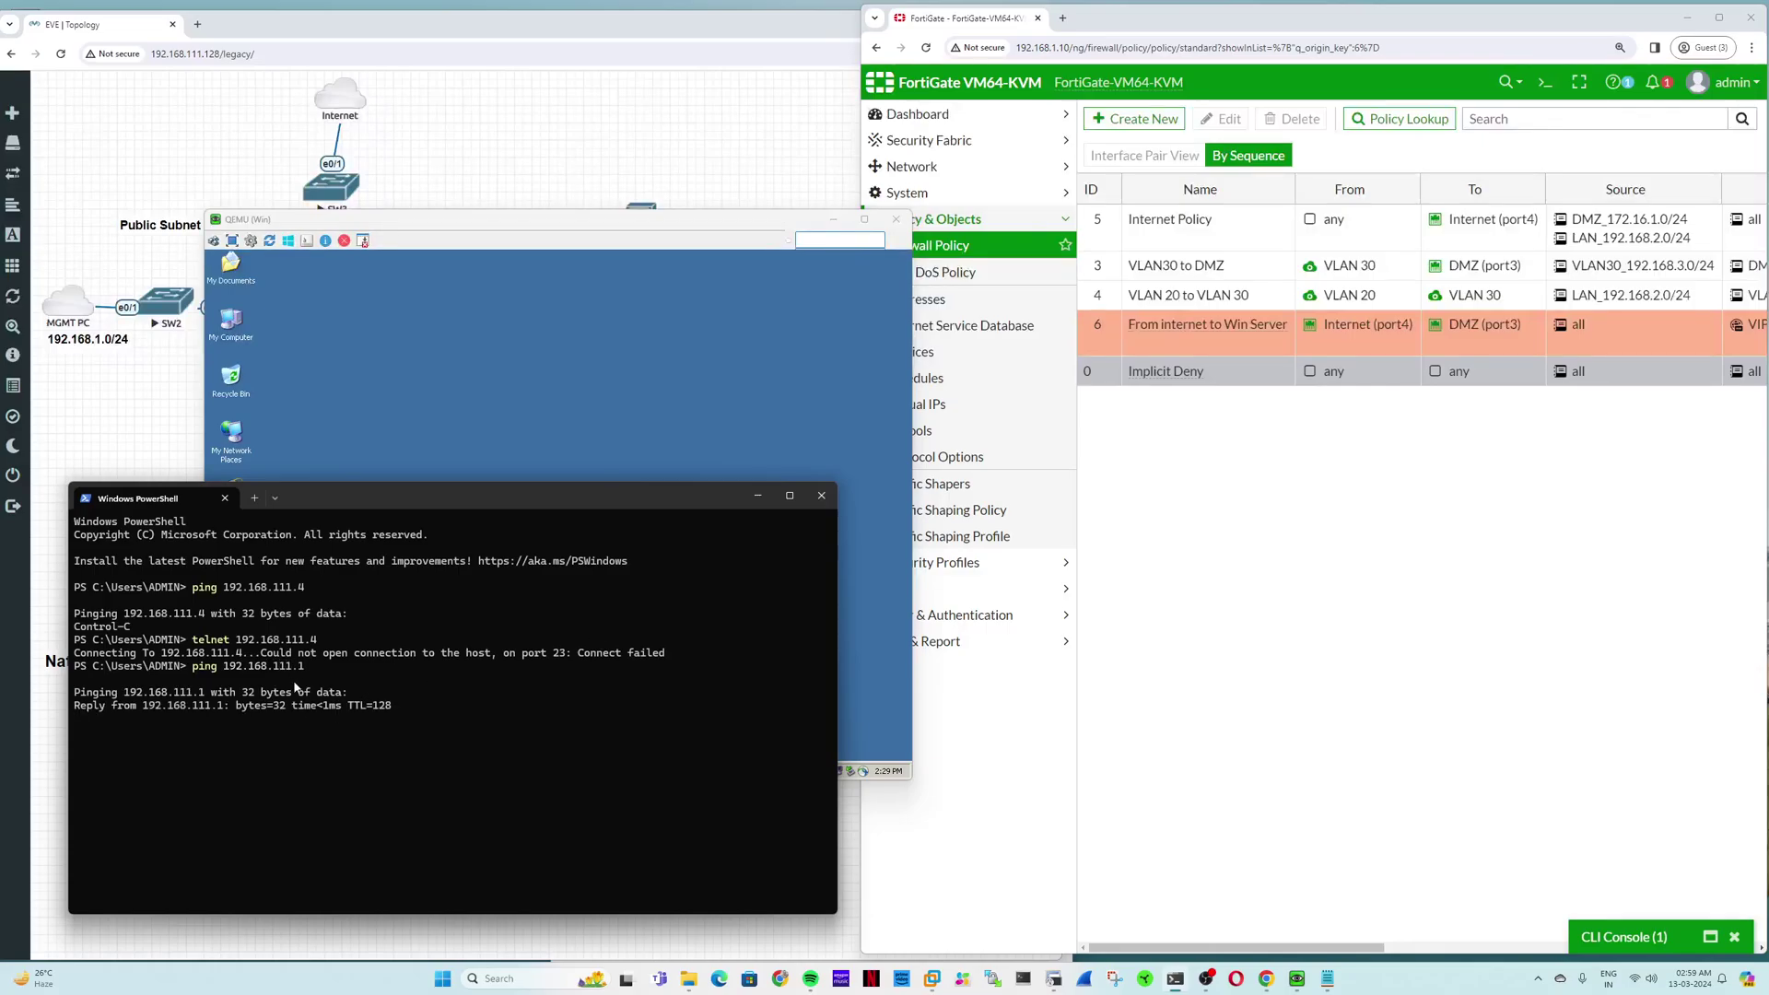
left_click_drag(123, 693, 205, 693)
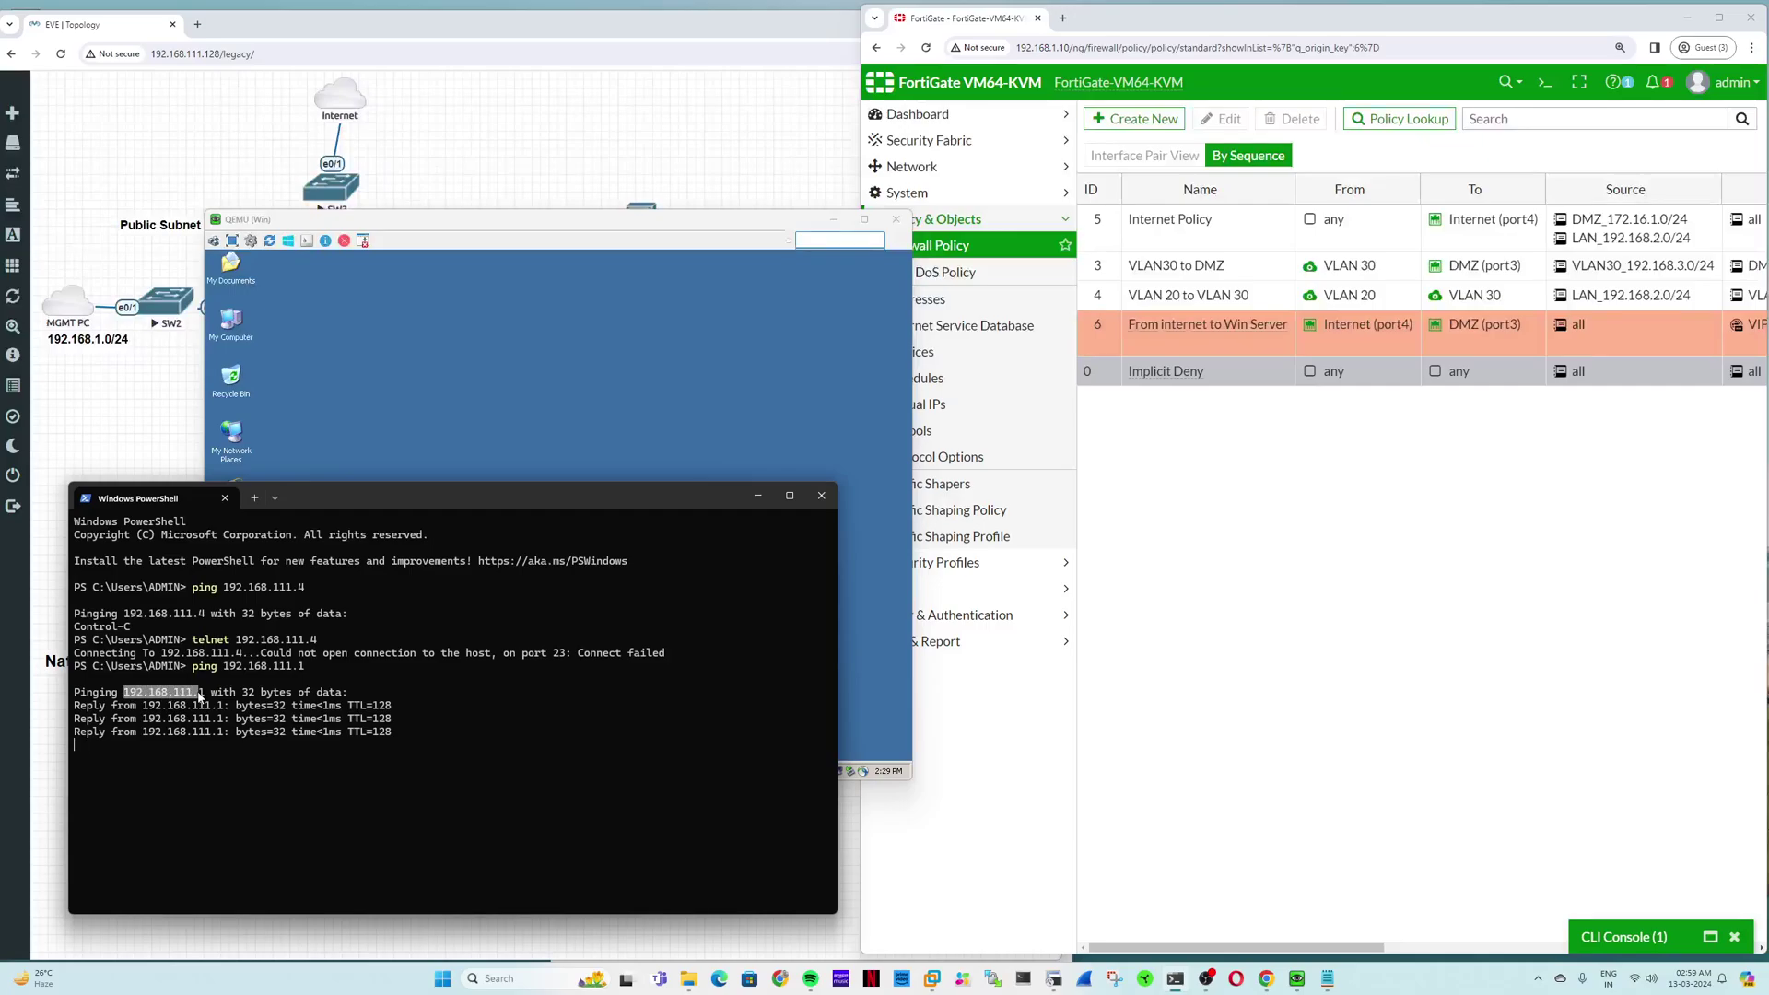
key("Up")
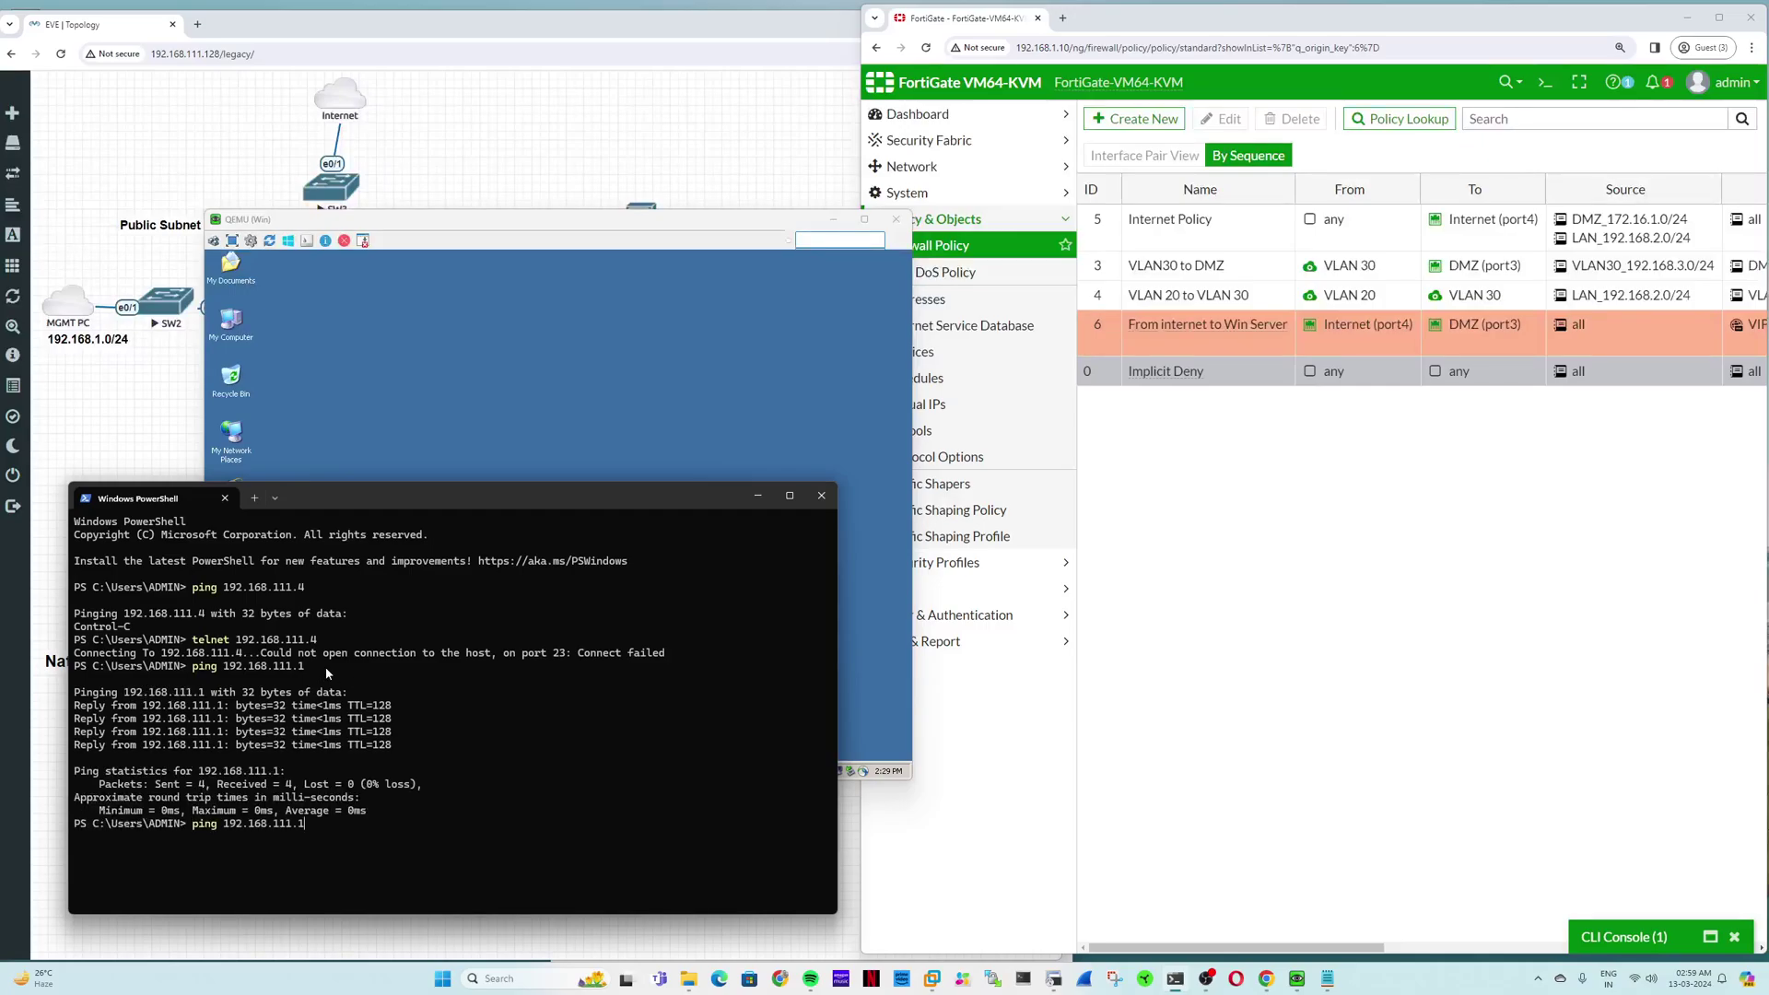
key("Return")
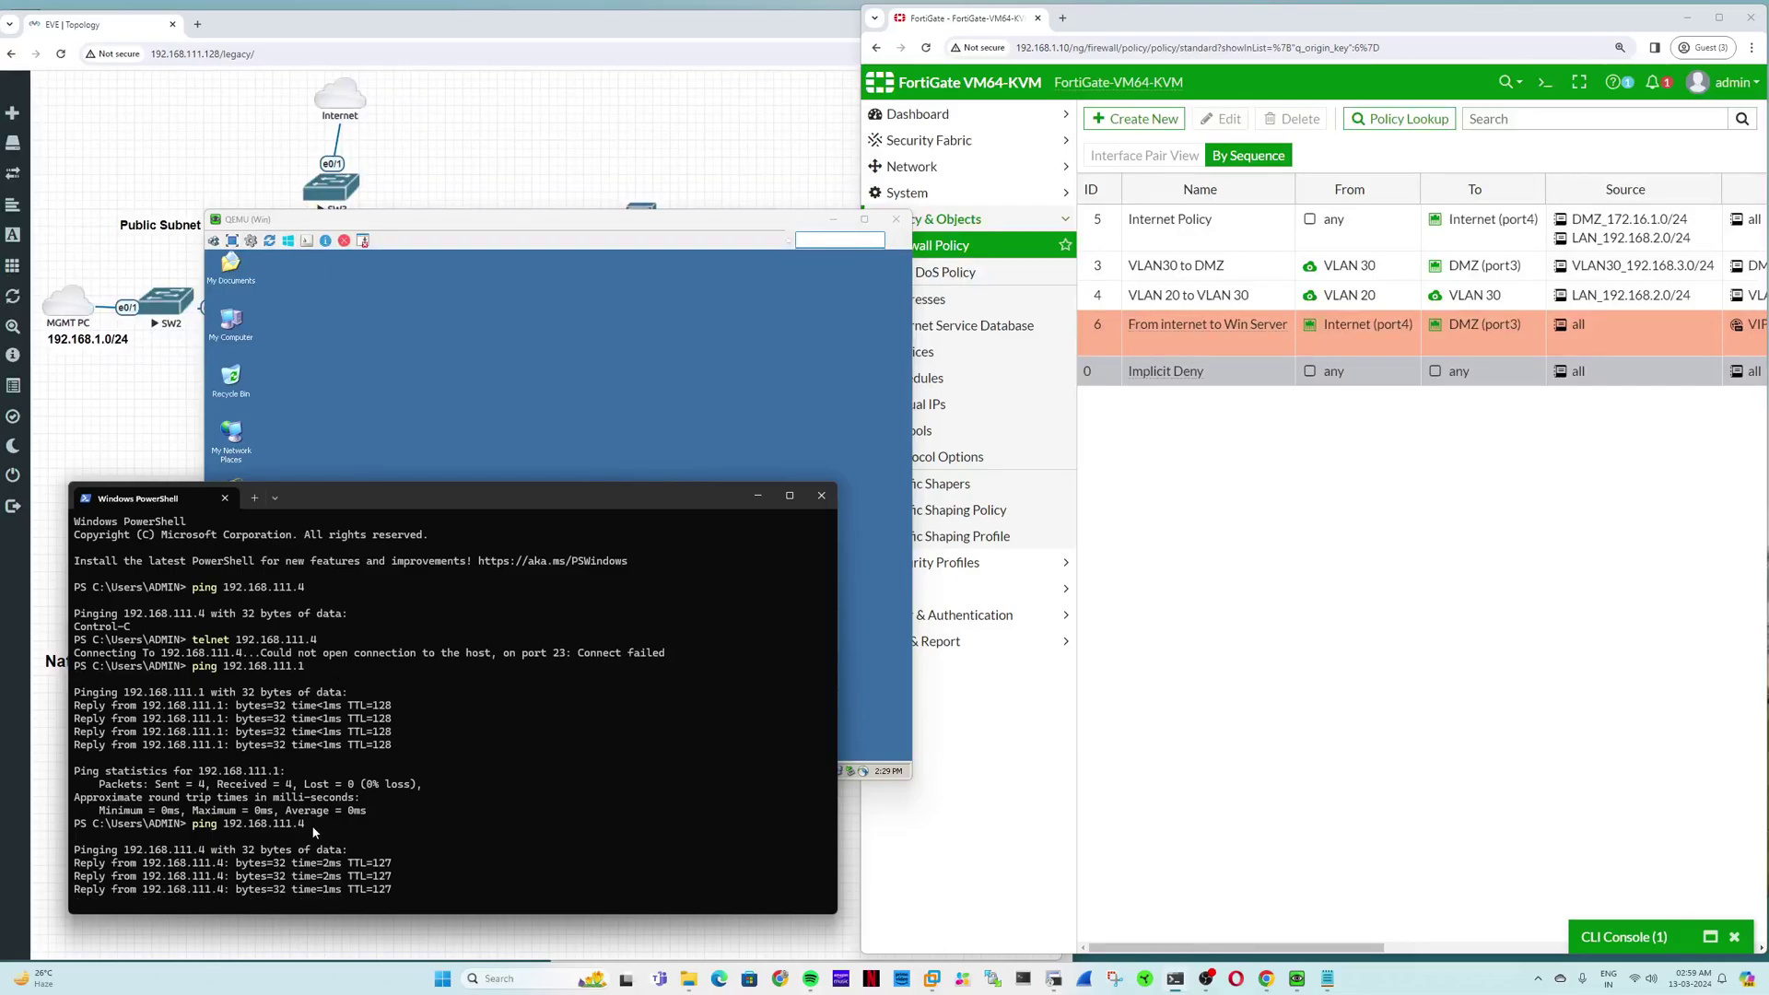
left_click(834, 221)
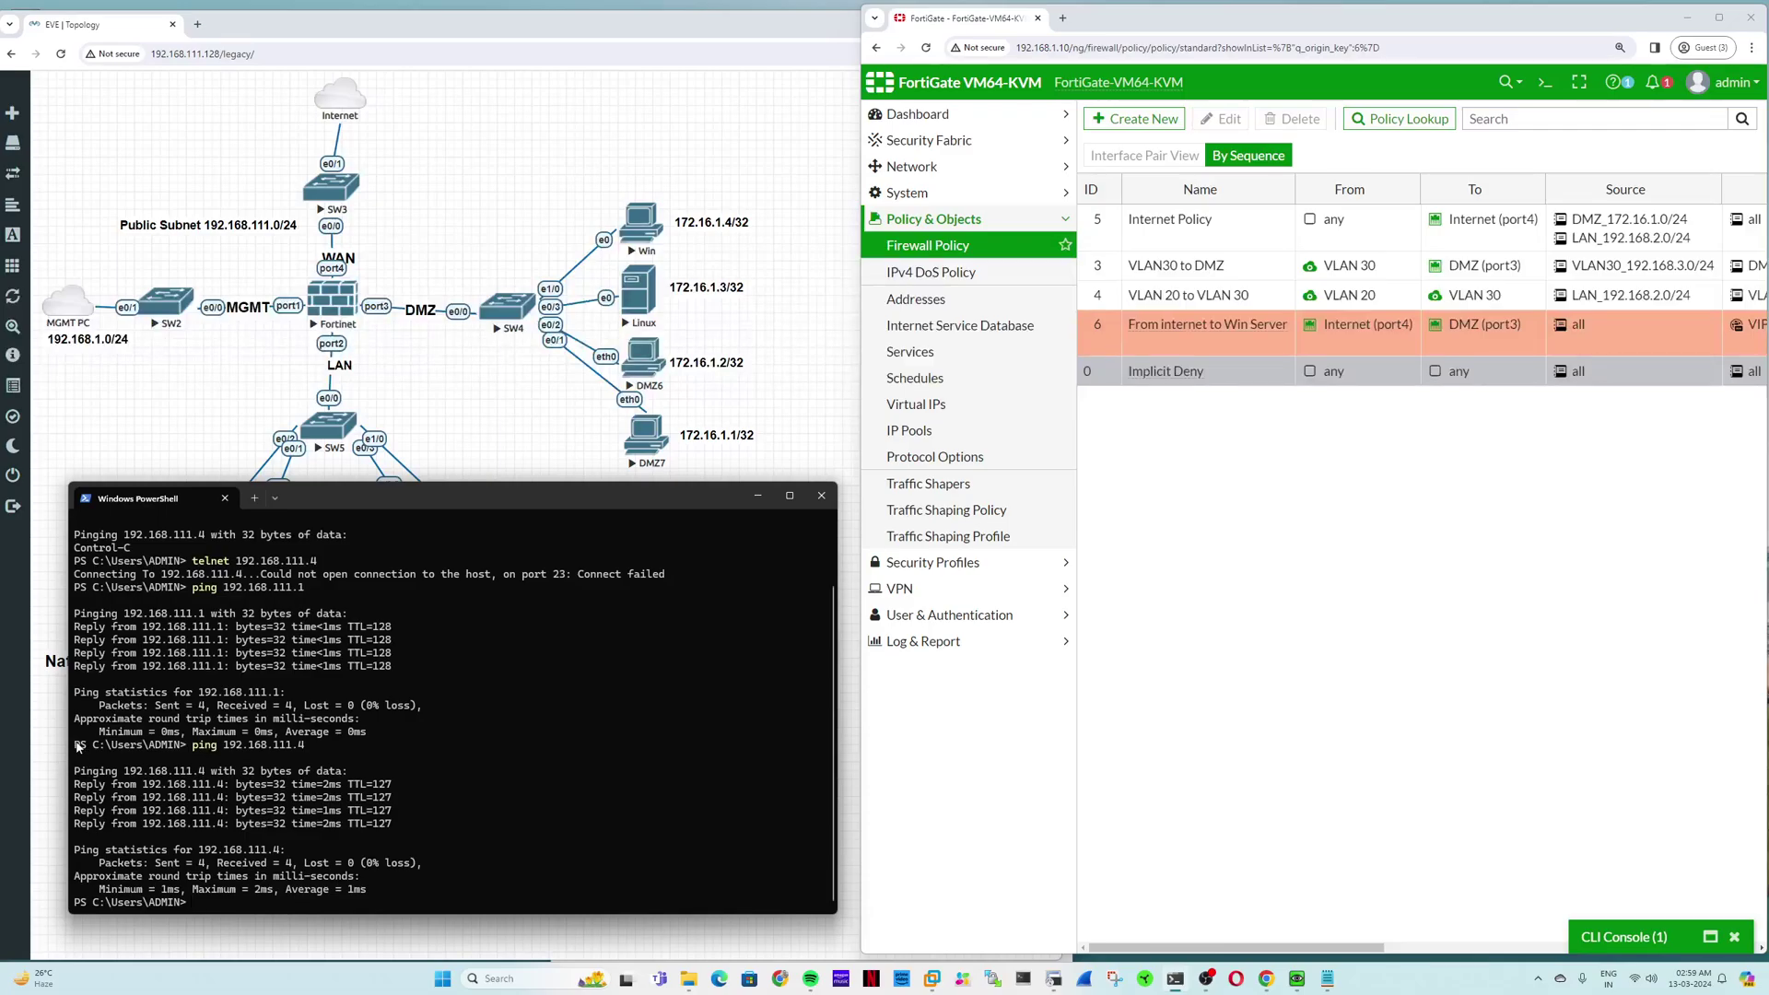
Step: Open details of the newest Forward Traffic entry and close the CLI console pane
left_click_drag(78, 747, 403, 824)
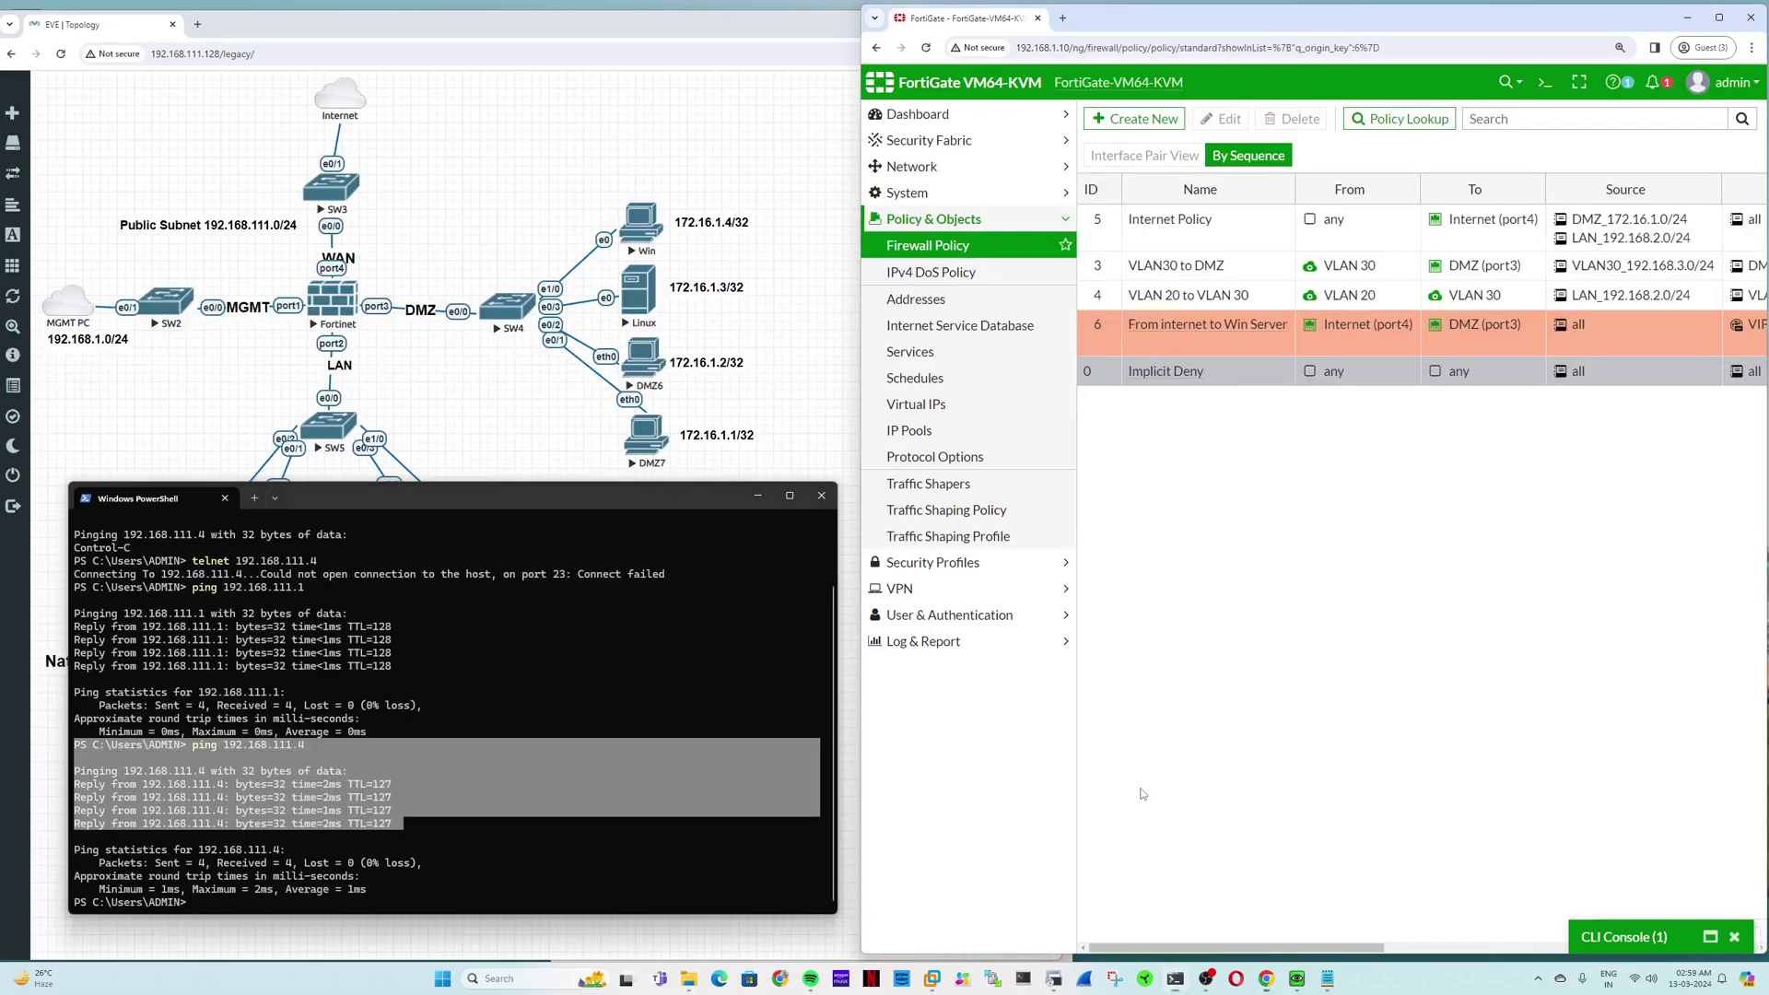
left_click(923, 642)
left_click(929, 351)
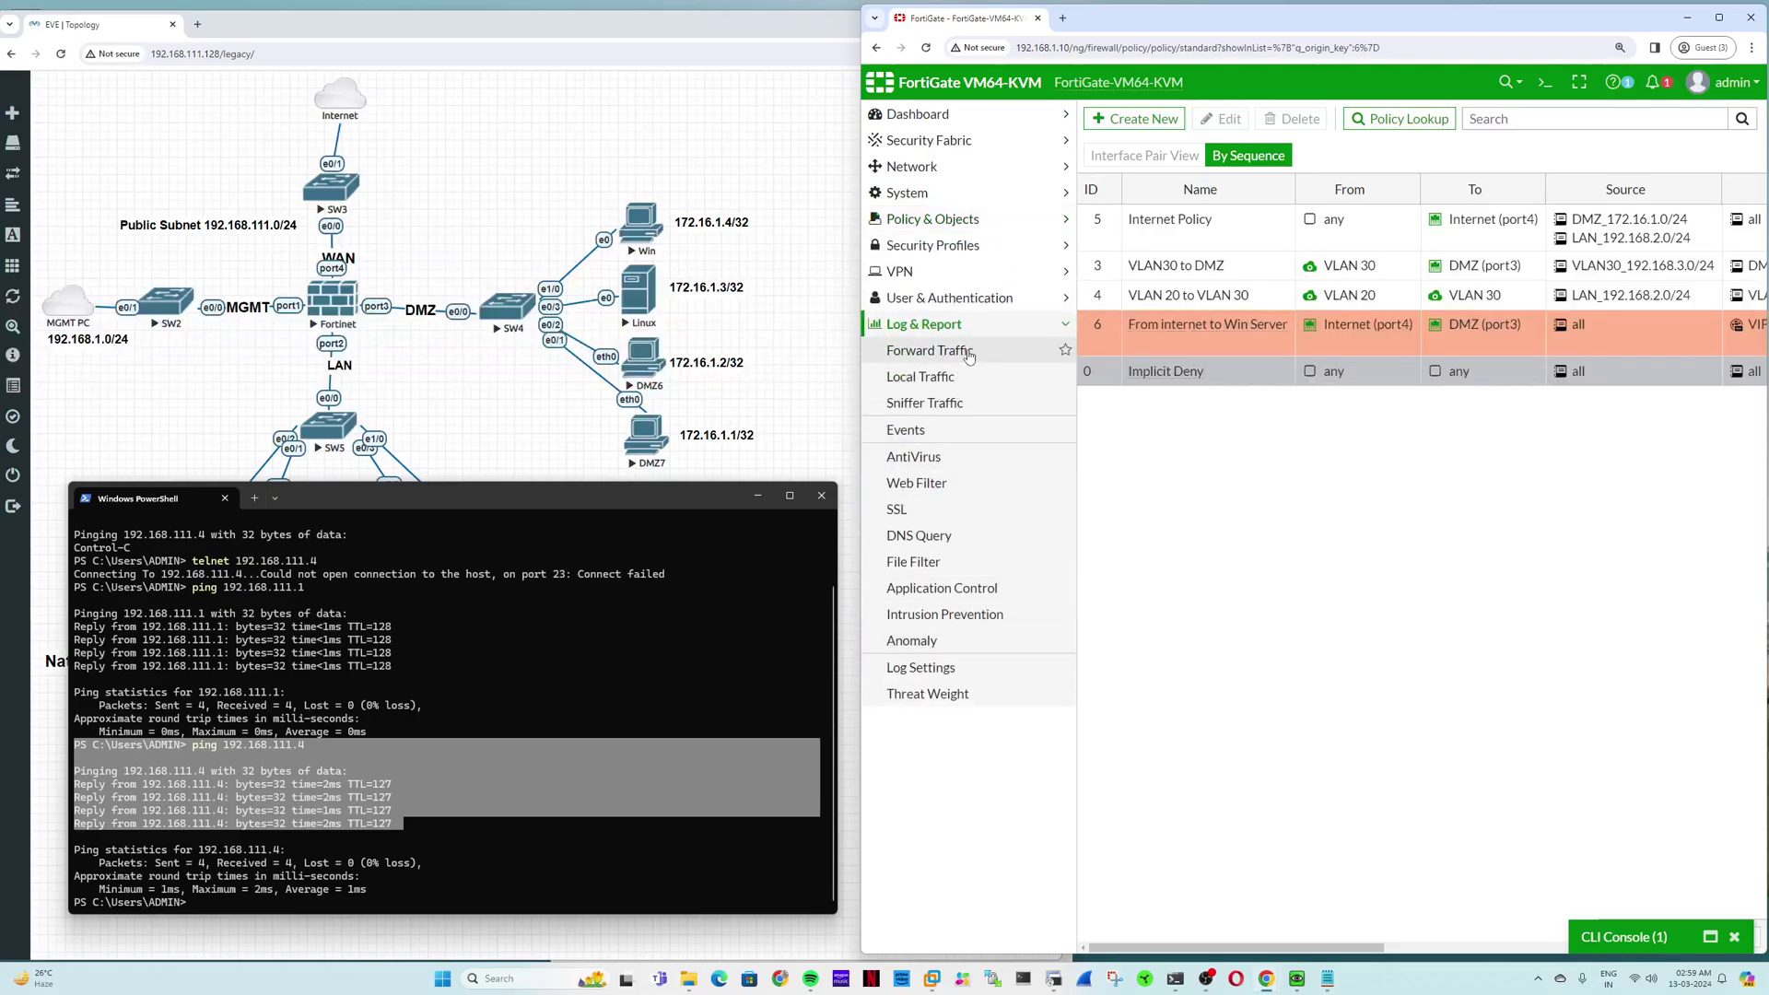
left_click(577, 690)
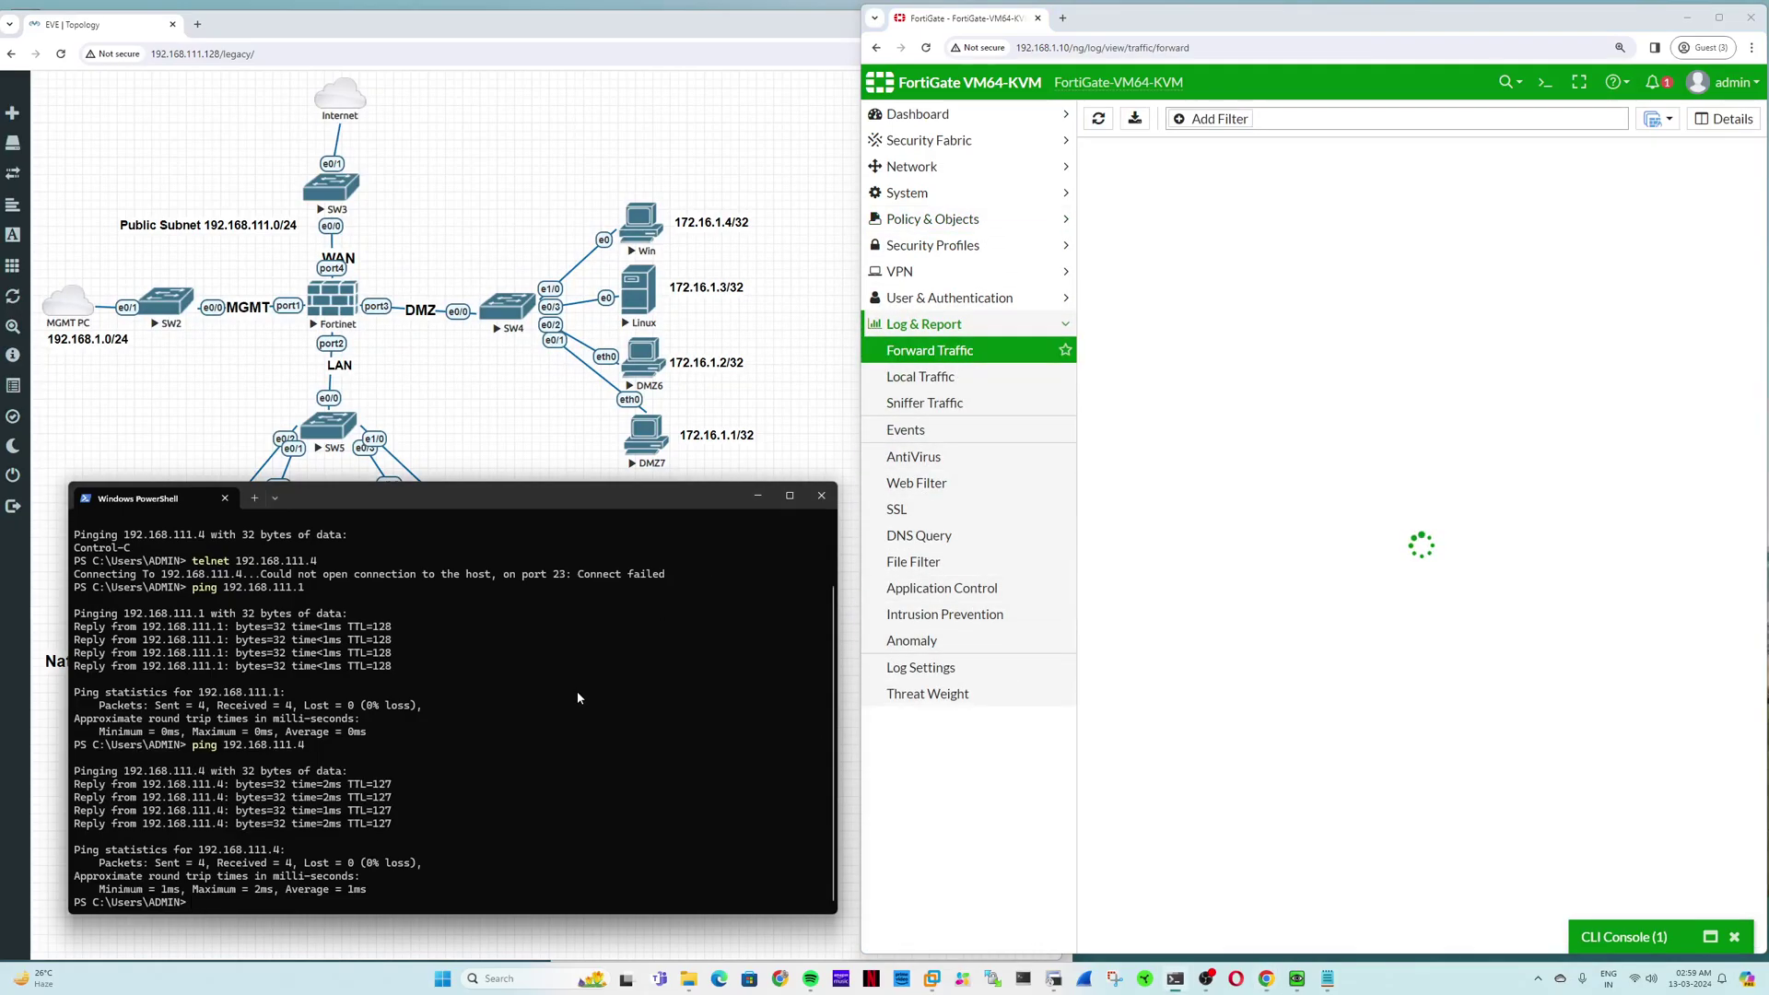
left_click(1272, 183)
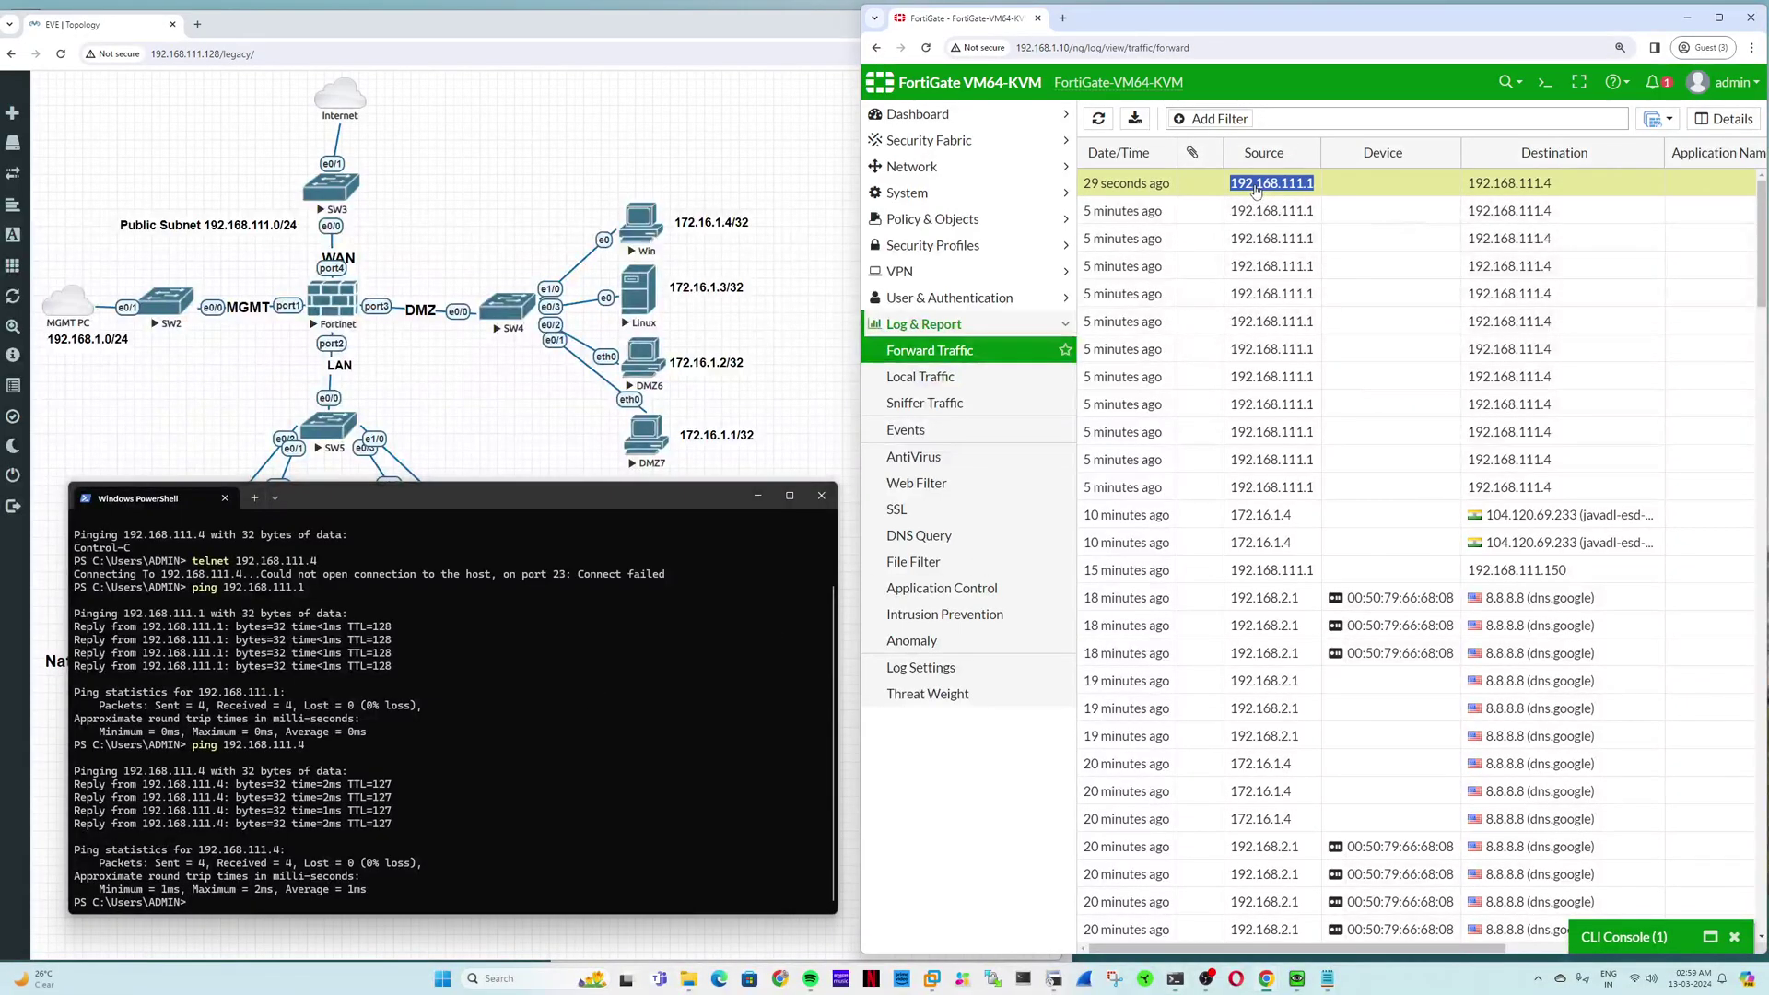
left_click(1721, 118)
left_click(1734, 936)
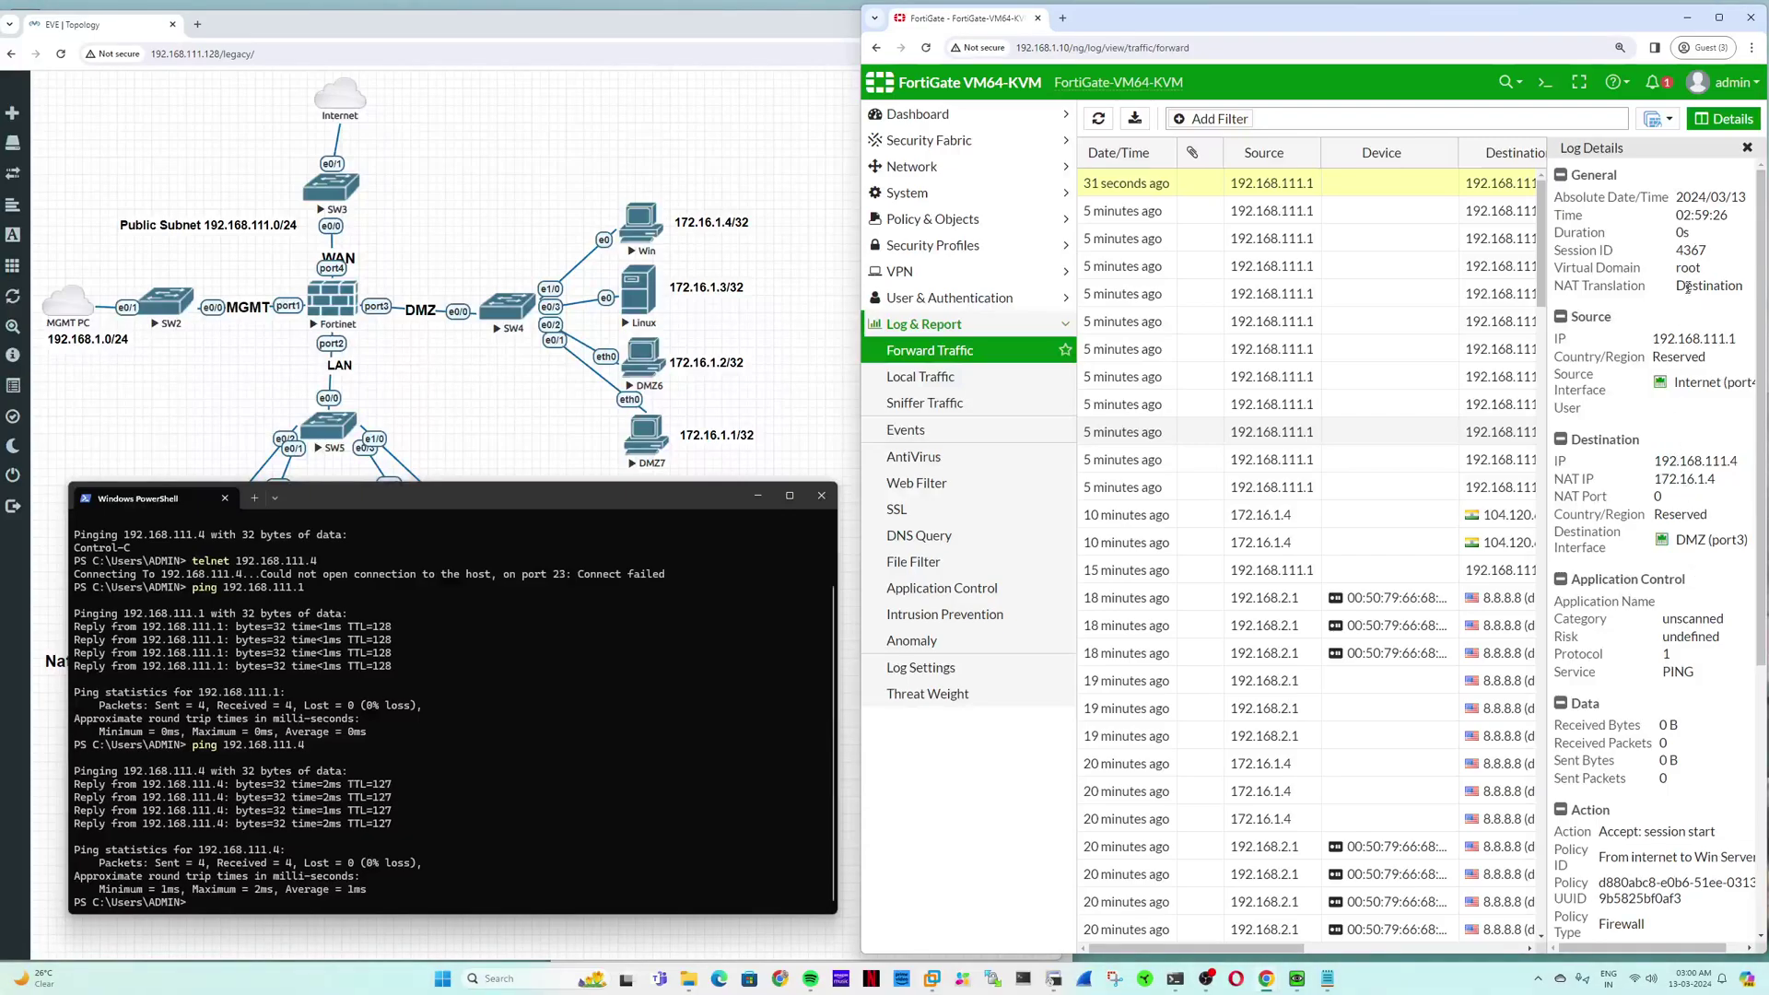
Step: Mark source 192.168.111.1, destination 192.168.111.4 and NAT IP 172.16.1.4 in the log details
double_click(1694, 338)
double_click(1695, 461)
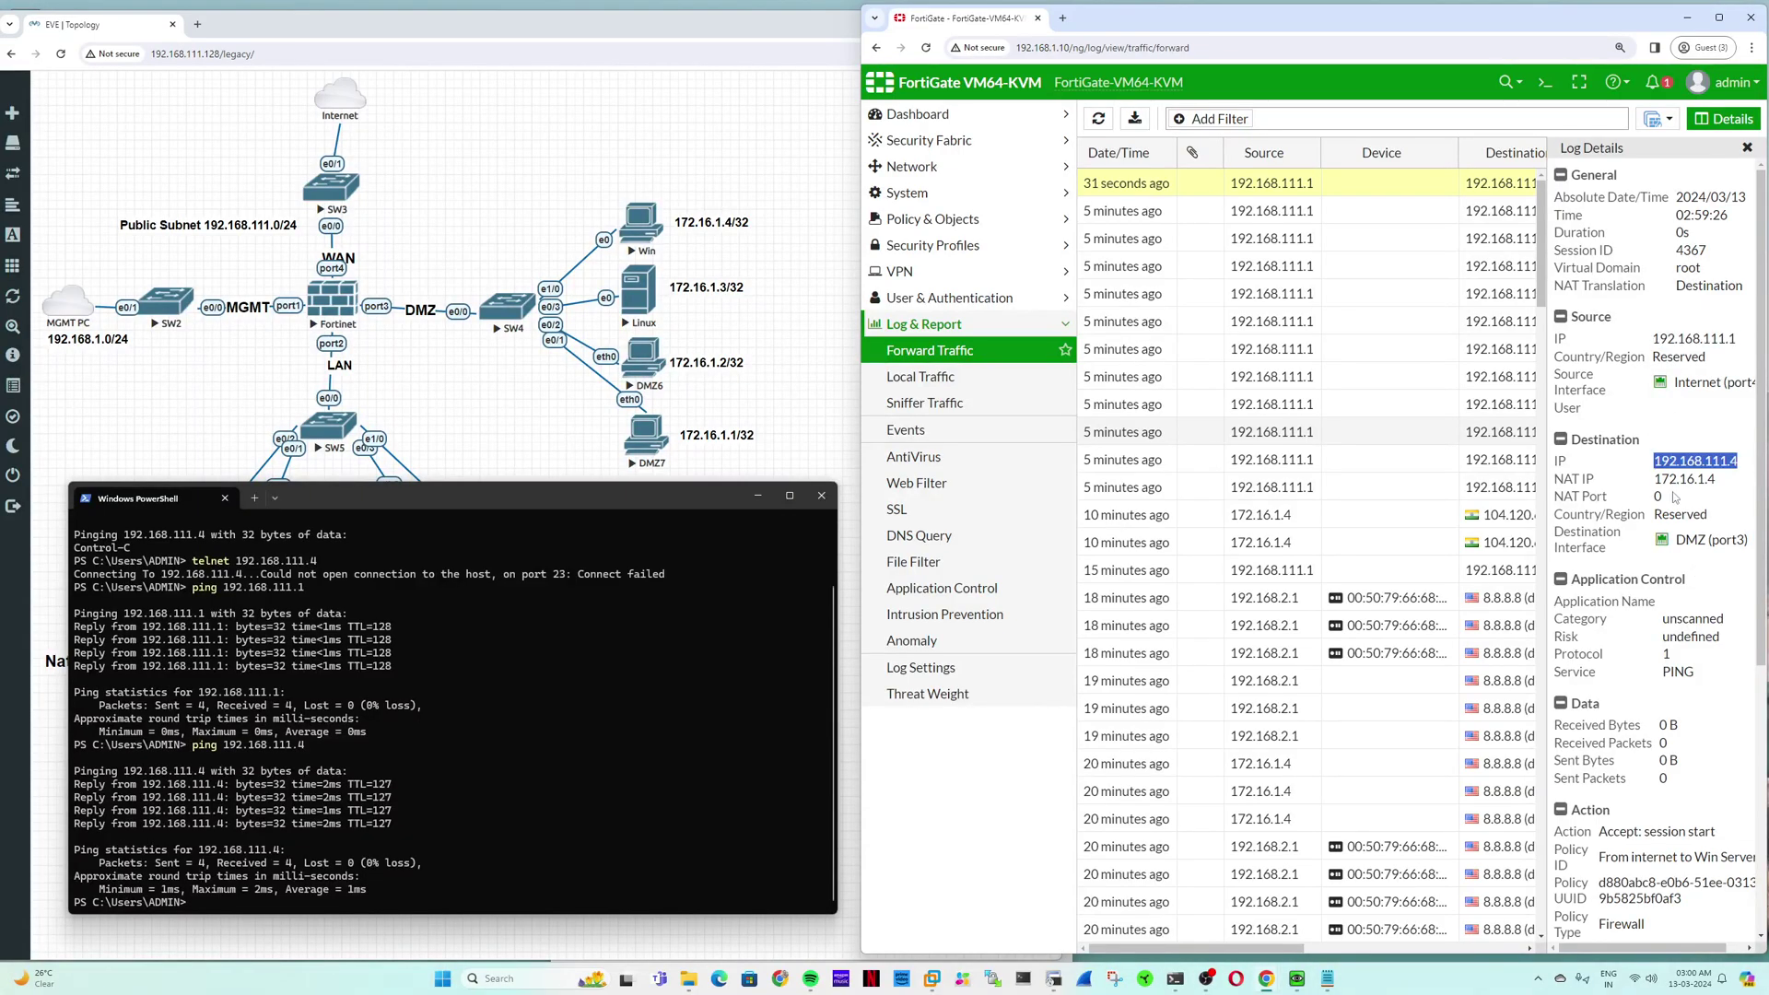
left_click(1674, 497)
double_click(1685, 479)
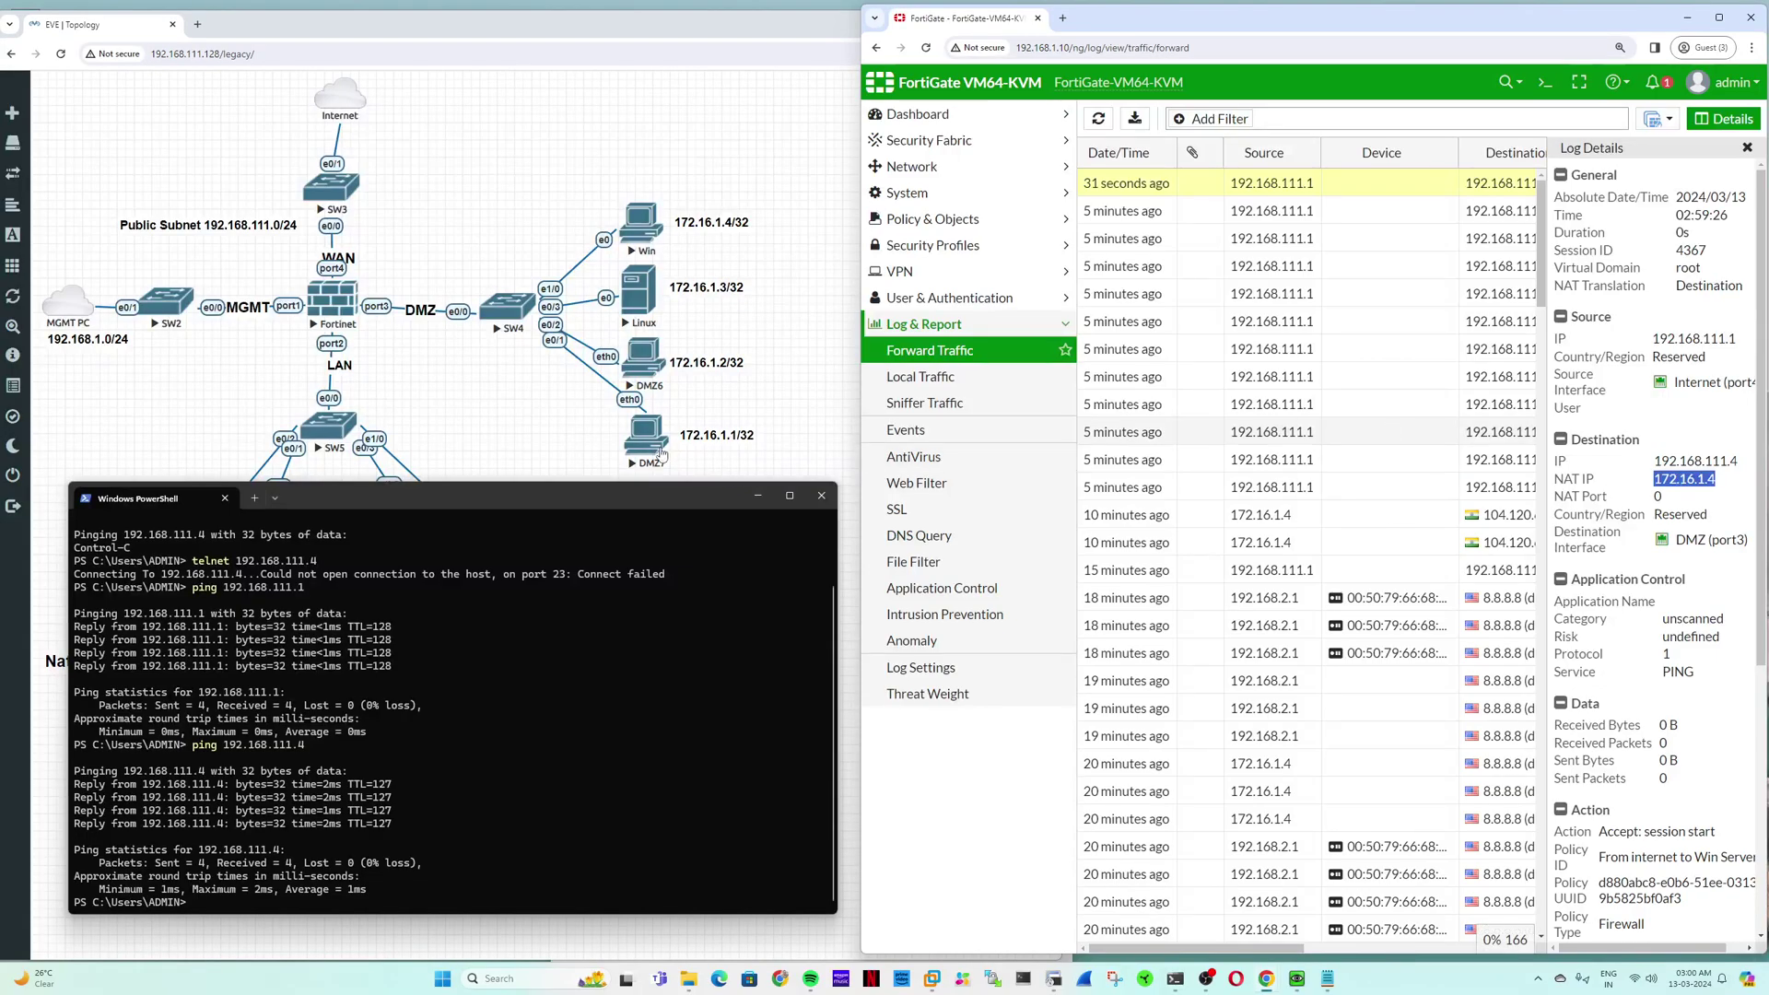
left_click(938, 221)
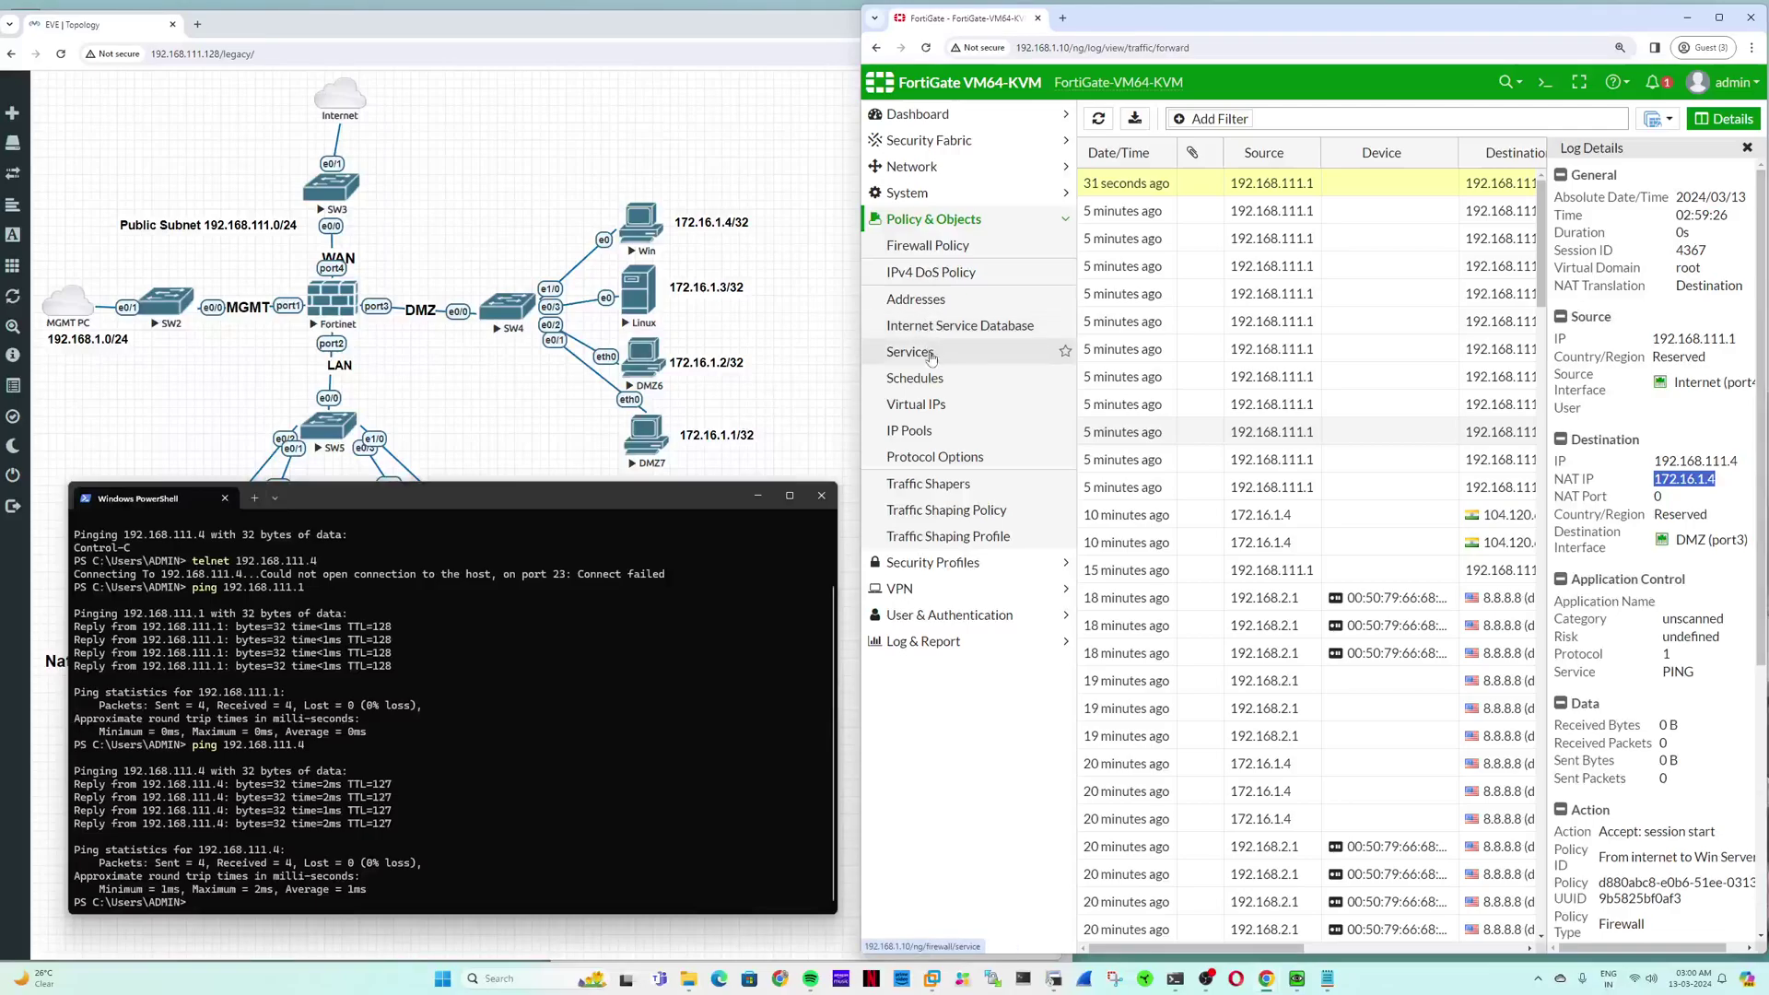
Step: Show the Virtual IPs list, close PowerShell, and delete the 'Telnet port 23' line from Notepad
left_click(934, 404)
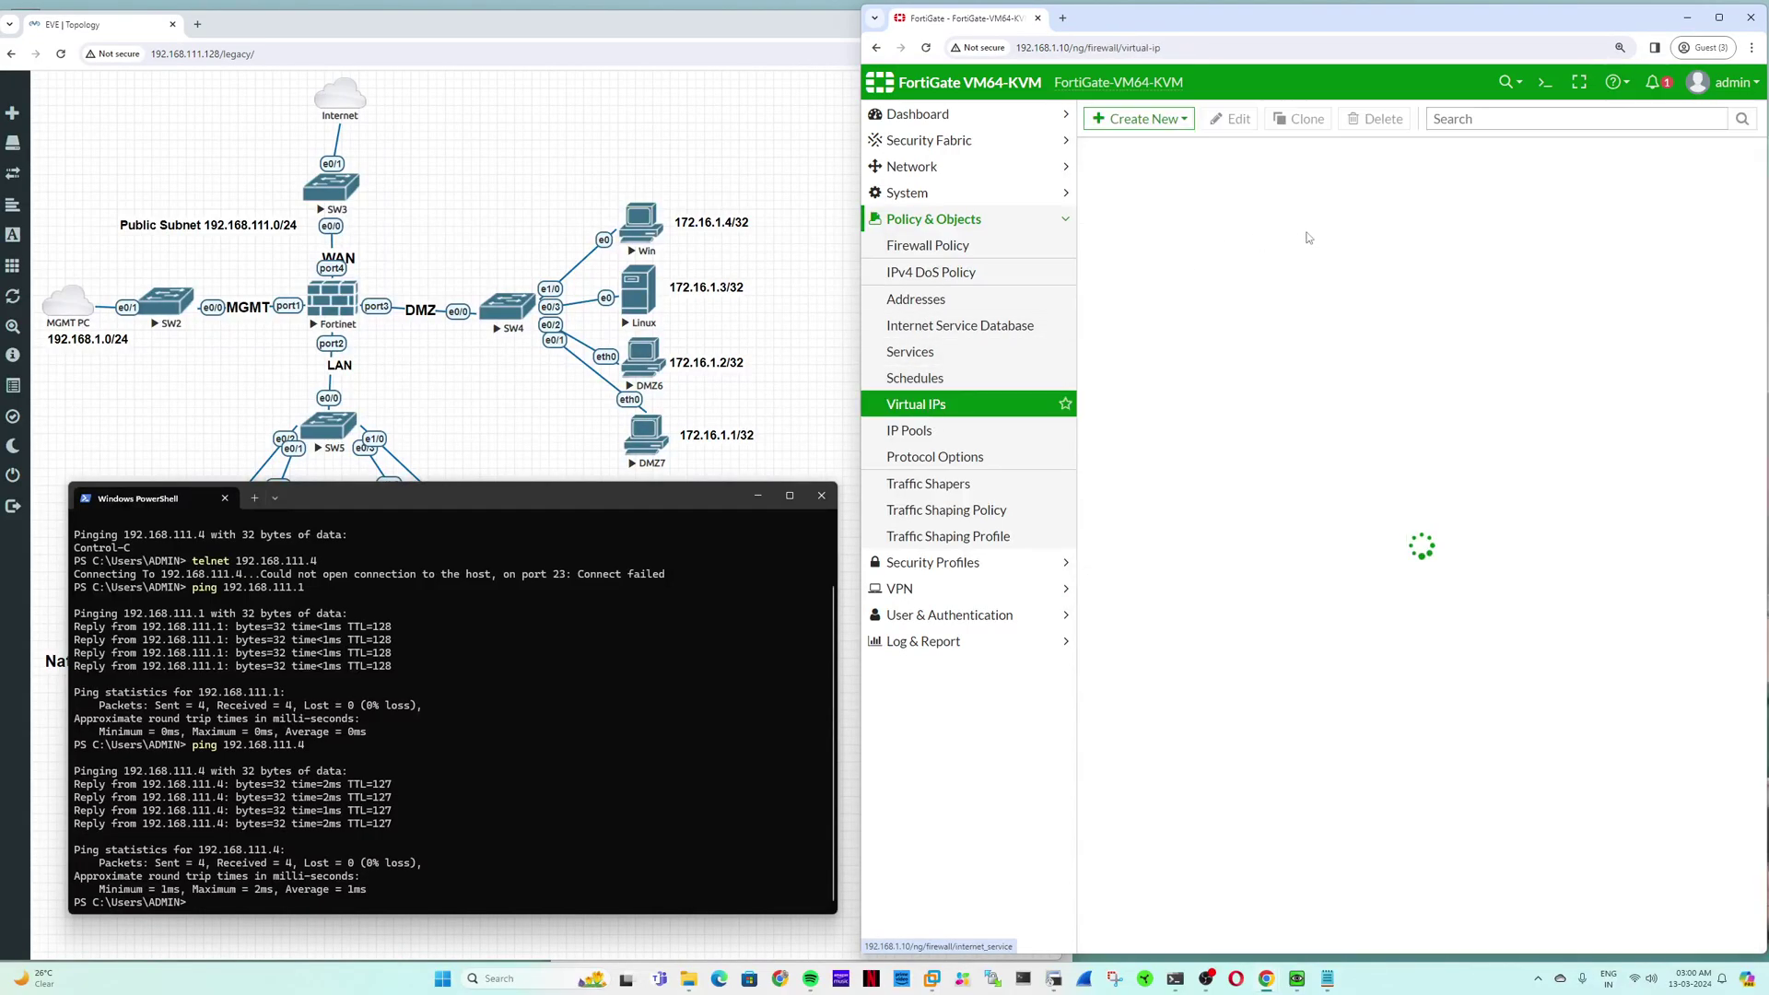
left_click(821, 496)
left_click(1327, 979)
left_click_drag(643, 659, 554, 659)
key("Right")
key("BackSpace")
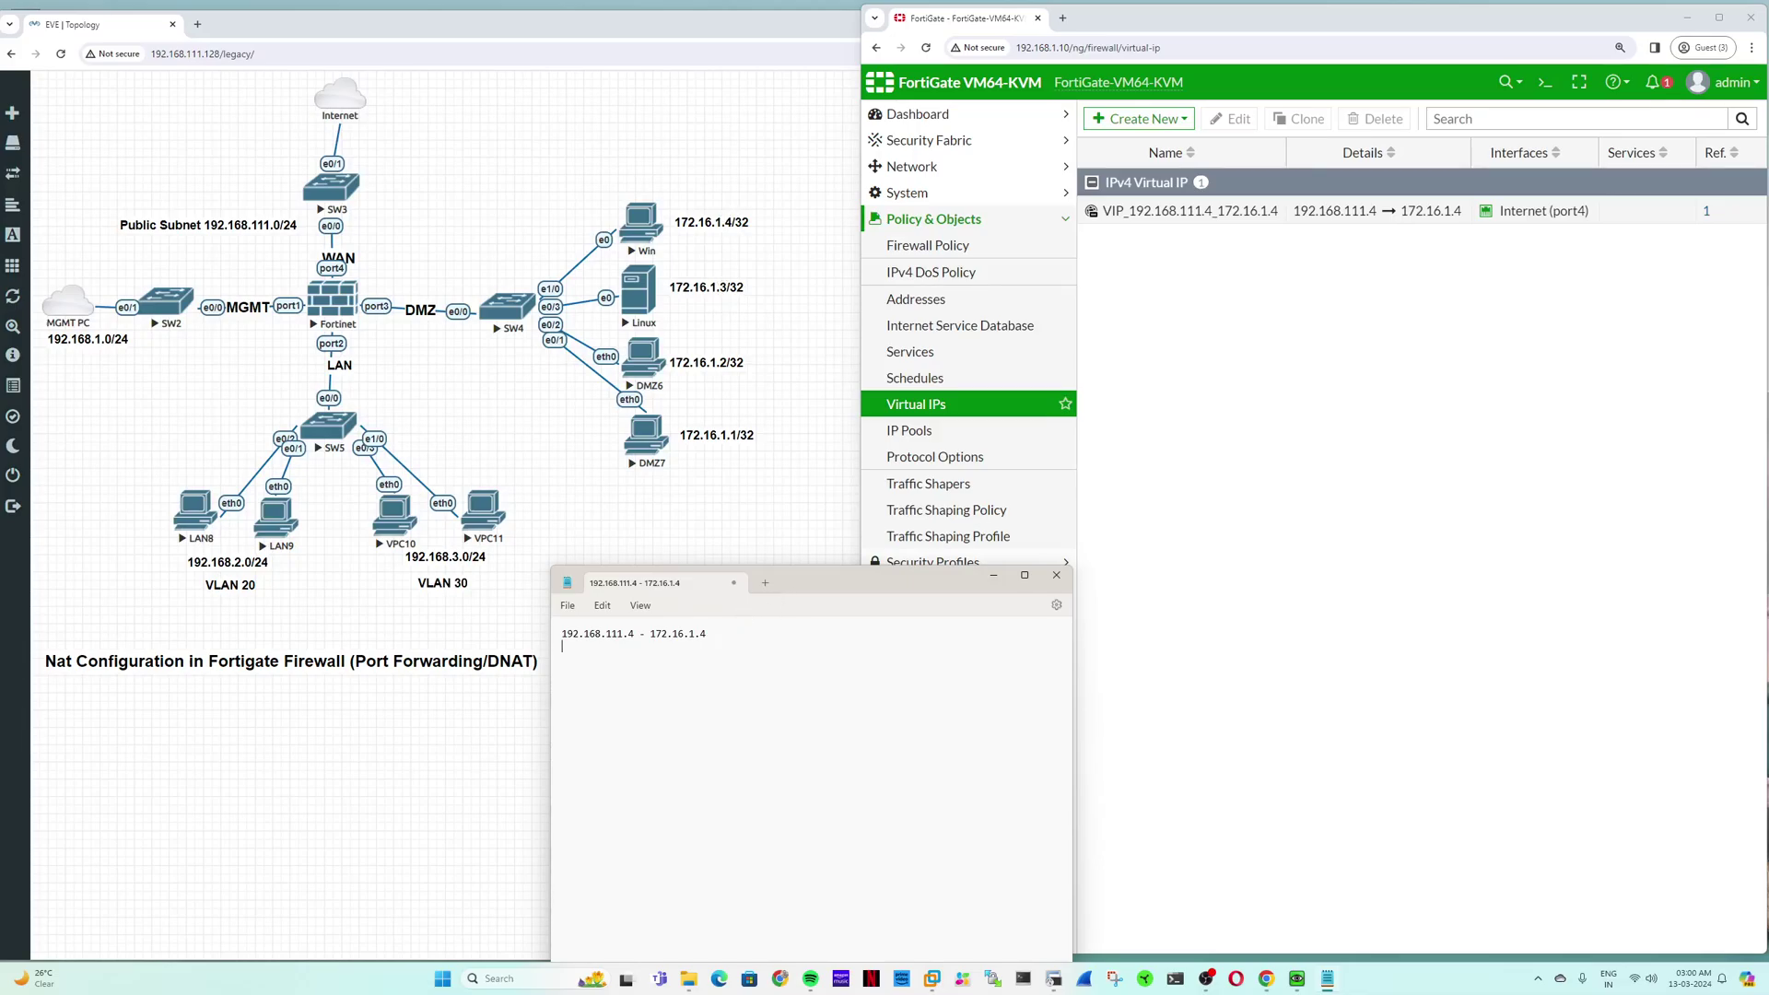
Step: Duplicate the 192.168.111.4 - 172.16.1.4 mapping line in Notepad onto new lines above it
left_click_drag(727, 640, 554, 634)
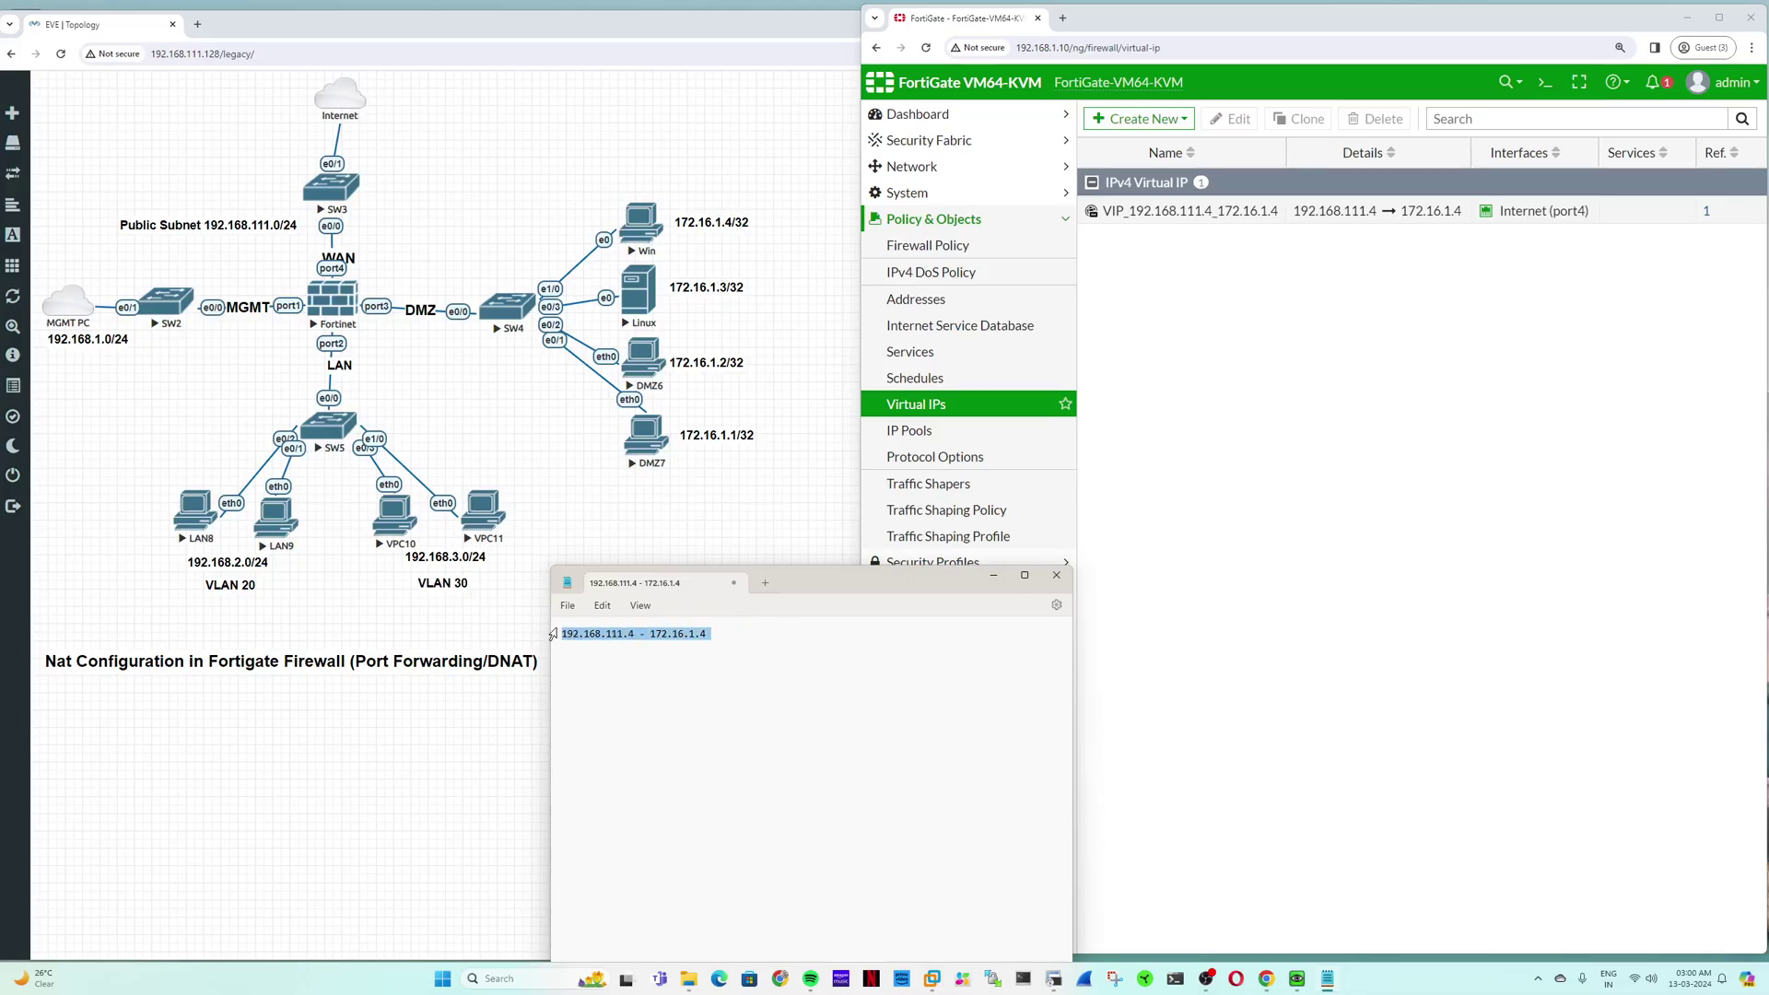
key("ctrl+c")
left_click(569, 632)
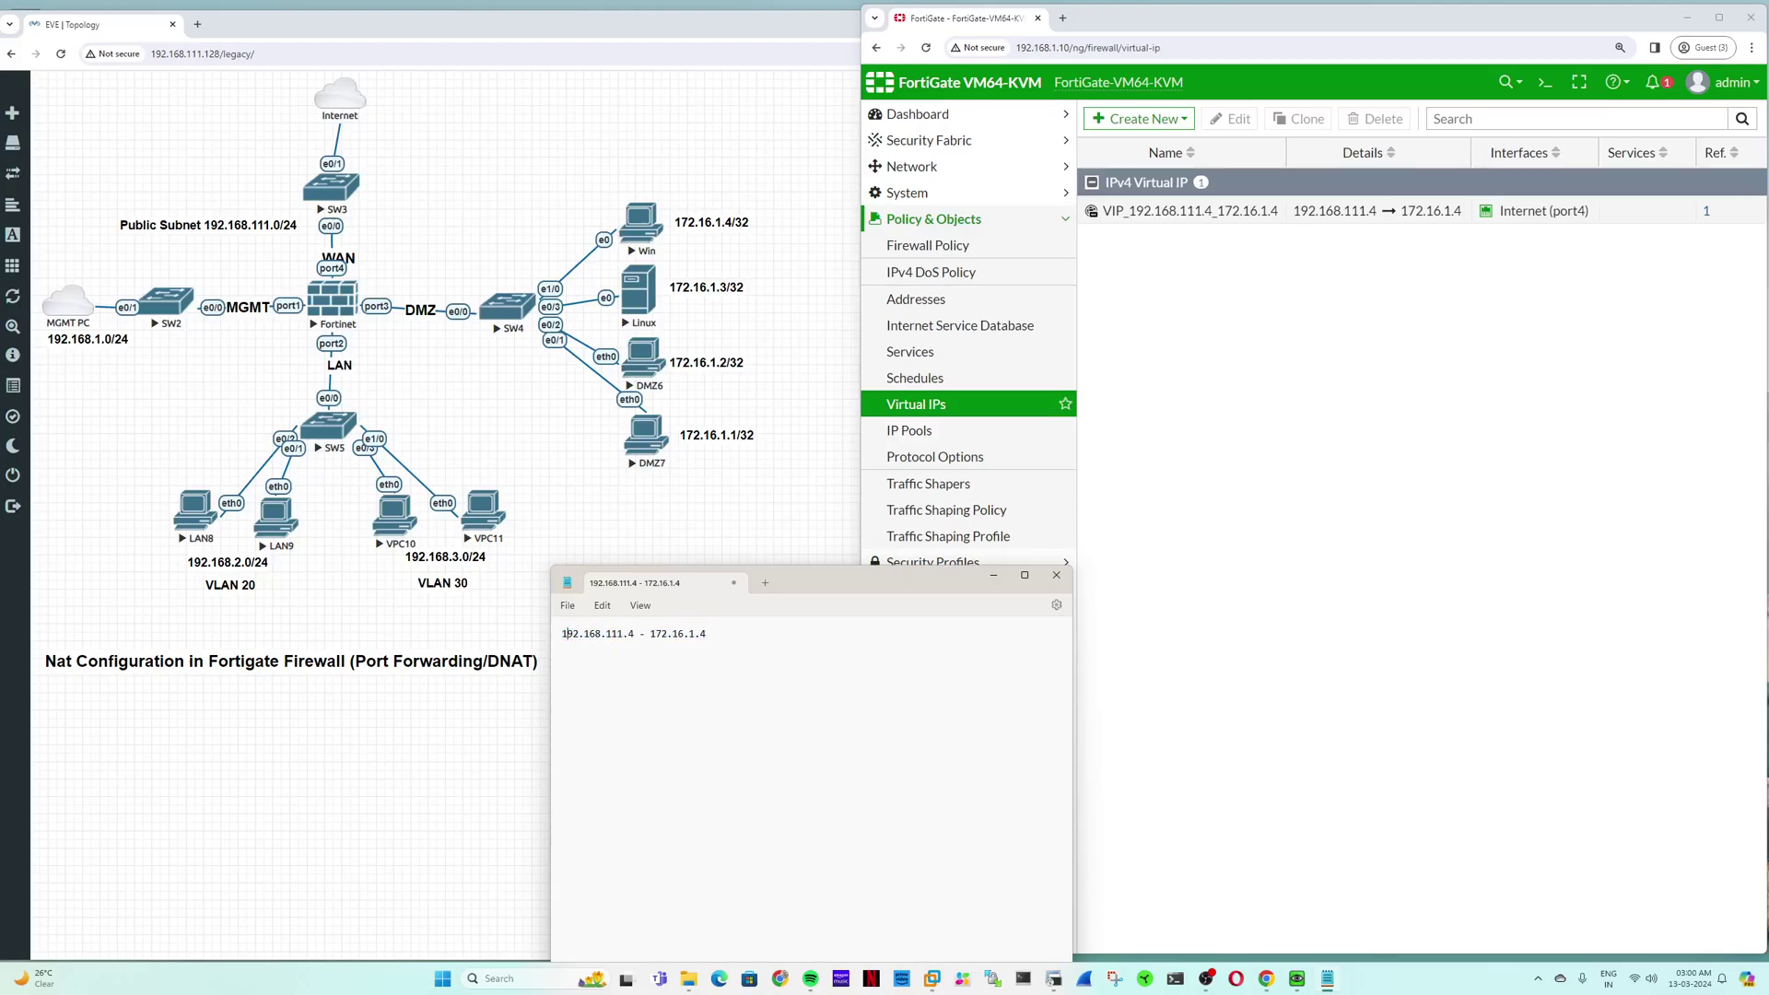
key("Return")
key("Return")
key("Up")
key("ctrl+v")
key("ctrl+v")
key("ctrl+v")
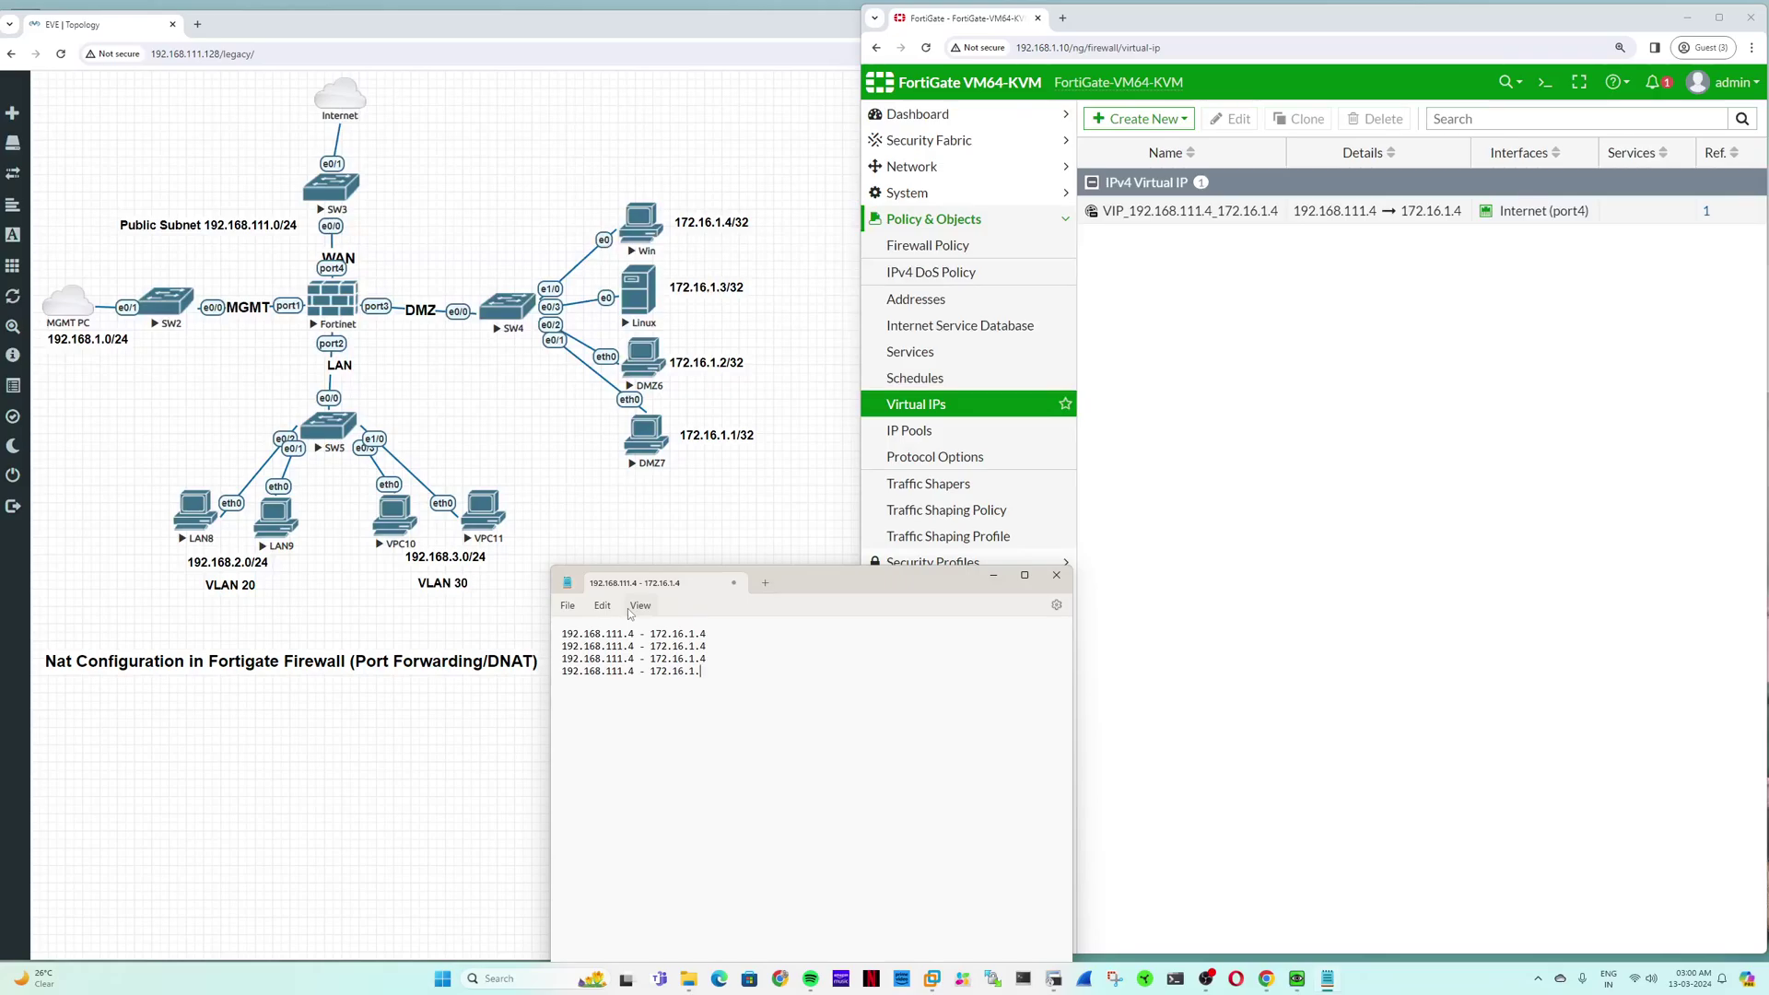
Step: Change the mapped addresses' last octets to 3 and 2 on the upper lines
key("BackSpace")
type("3")
key("Up")
key("BackSpace")
type("2")
key("Up")
Step: Set the external addresses' last octets to 5, 6 and 7, then select all four mapping lines
left_click(634, 634)
key("Down")
key("BackSpace")
type("5")
key("BackSpace")
type("6")
key("Down")
key("BackSpace")
type("7")
left_click_drag(558, 636, 734, 683)
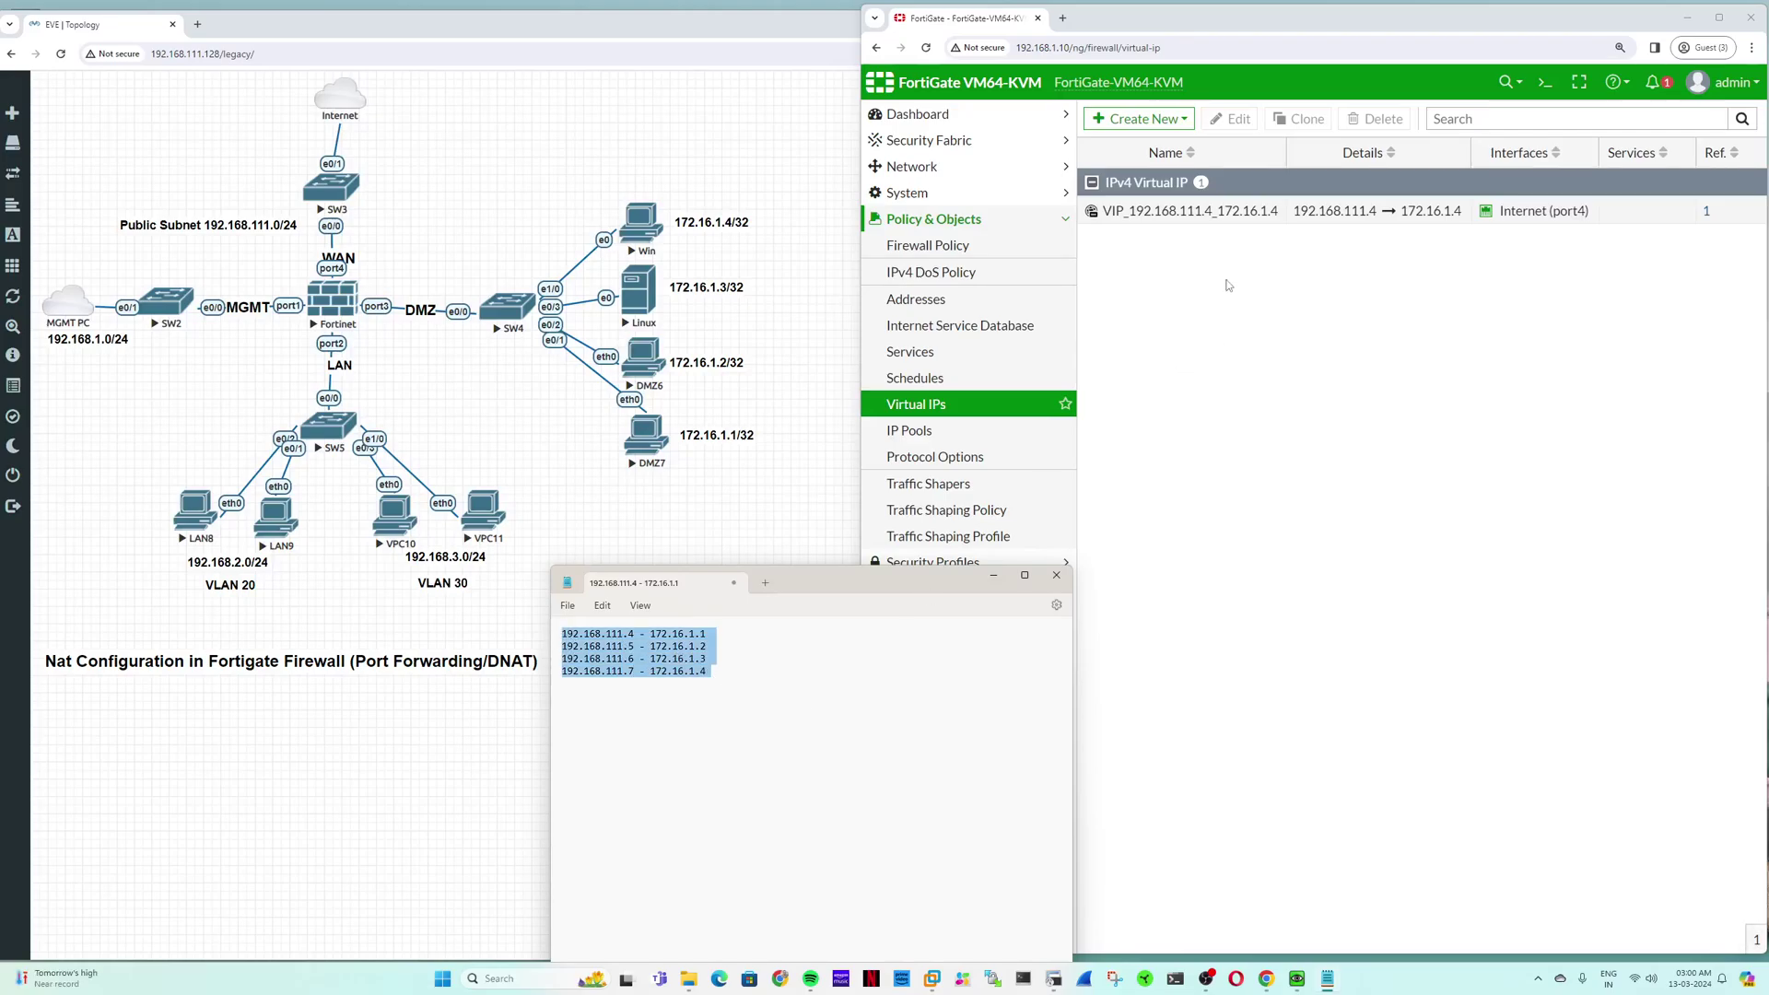
right_click(1170, 212)
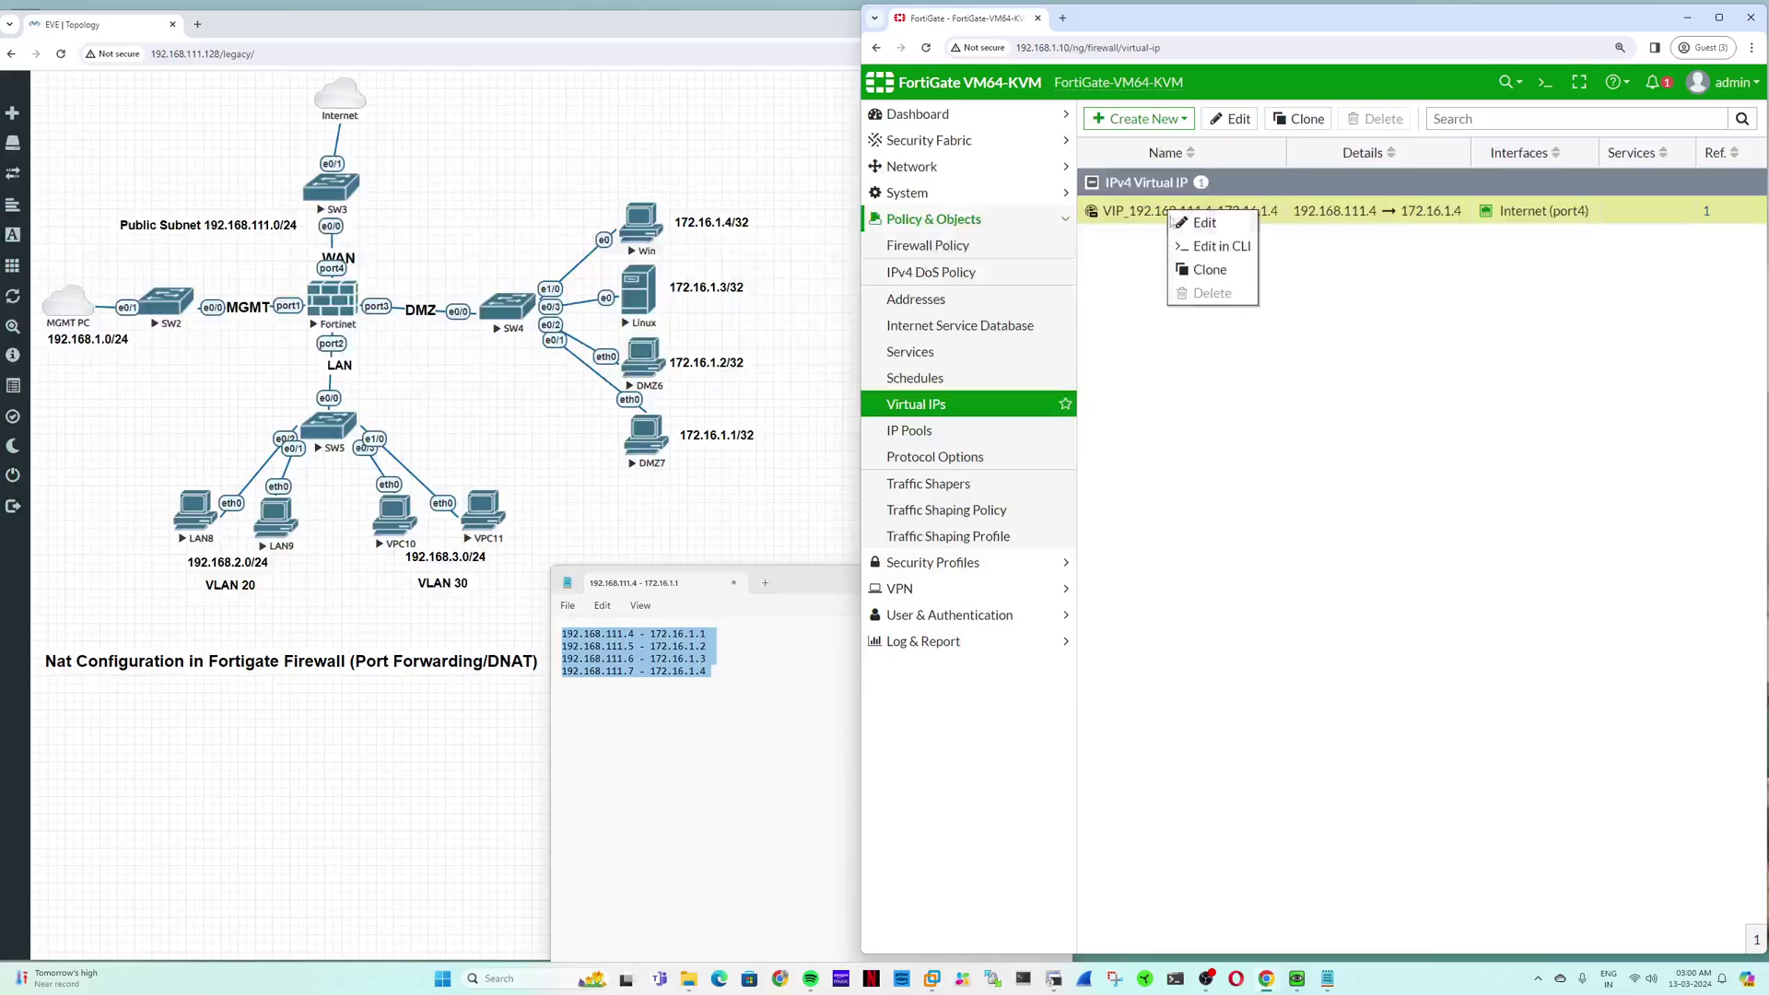
left_click(1217, 230)
left_click(1366, 706)
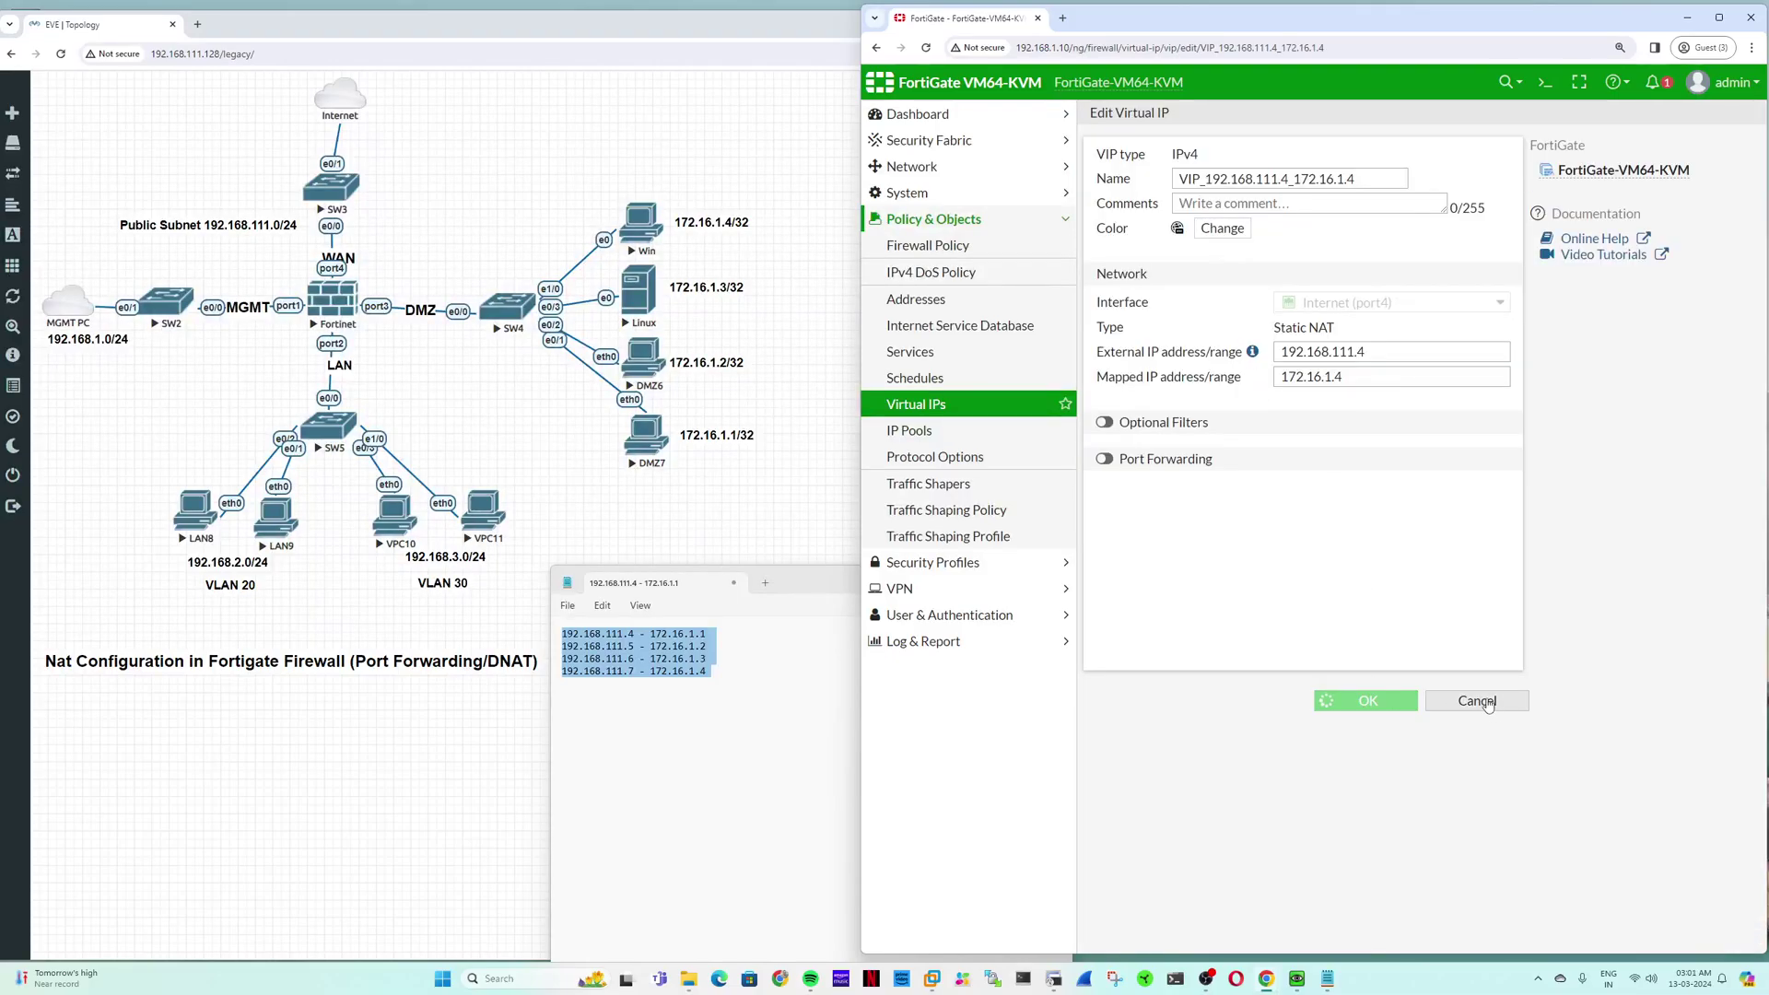
right_click(1158, 213)
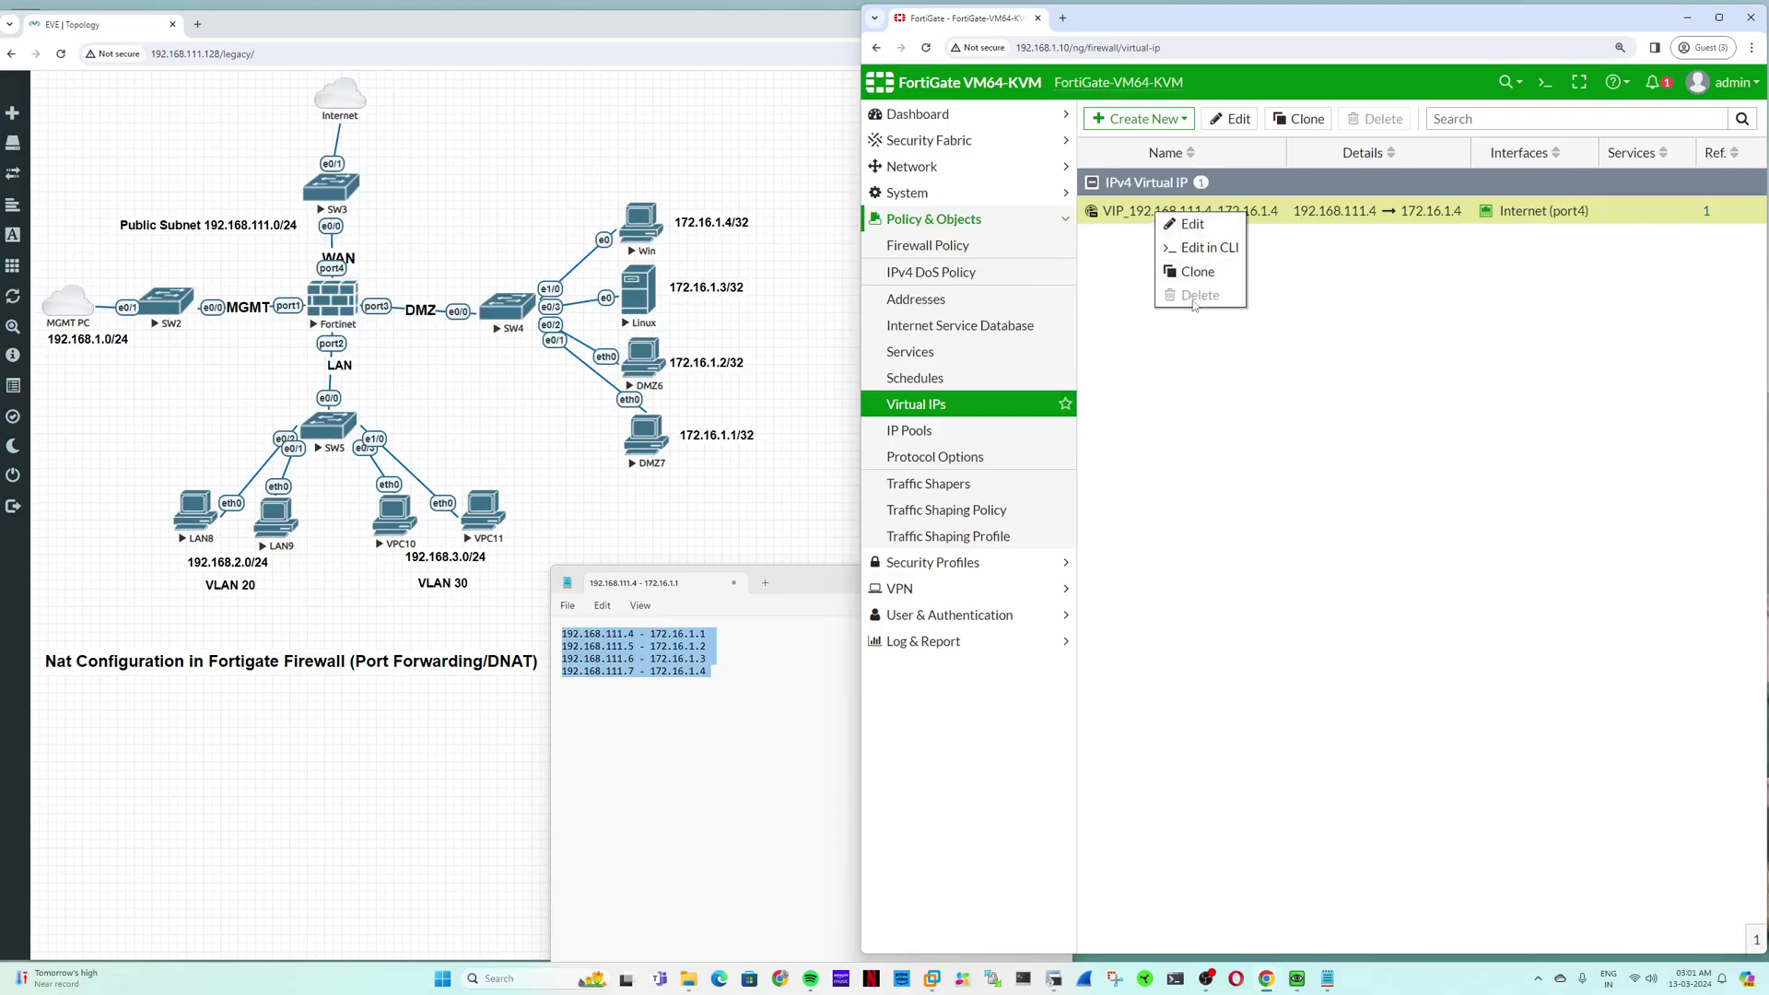
left_click(1763, 244)
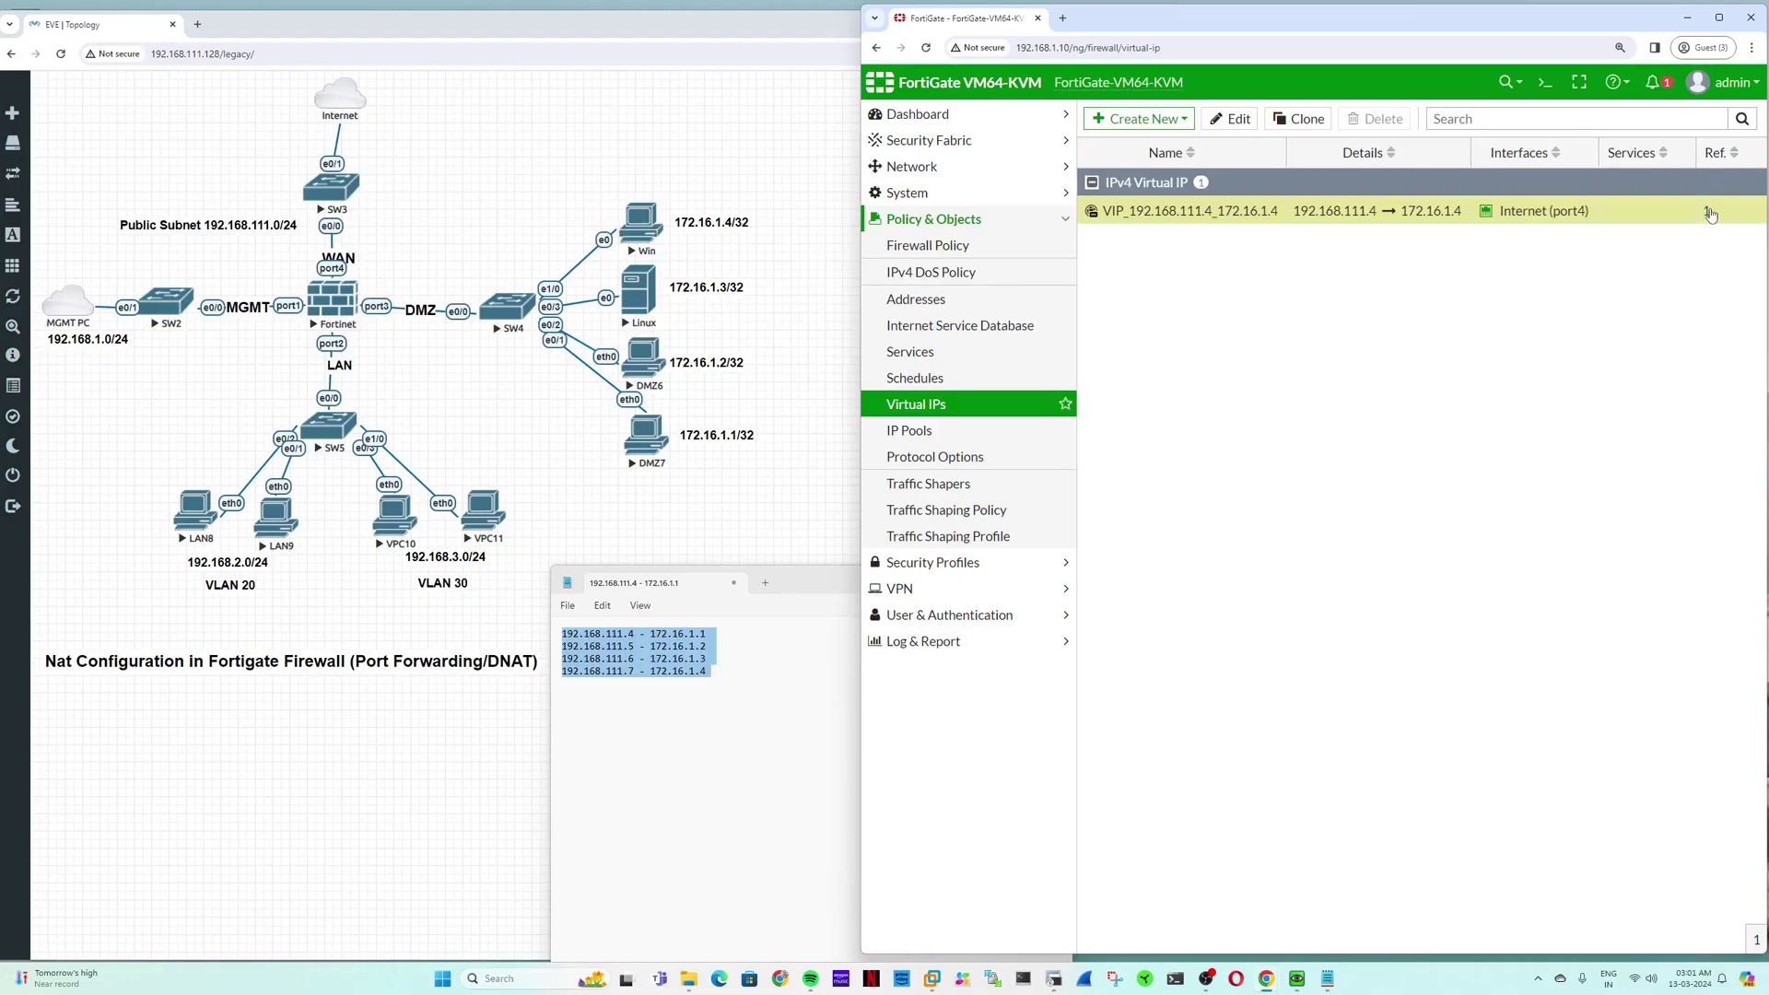
left_click(1707, 214)
mouse_move(1287, 238)
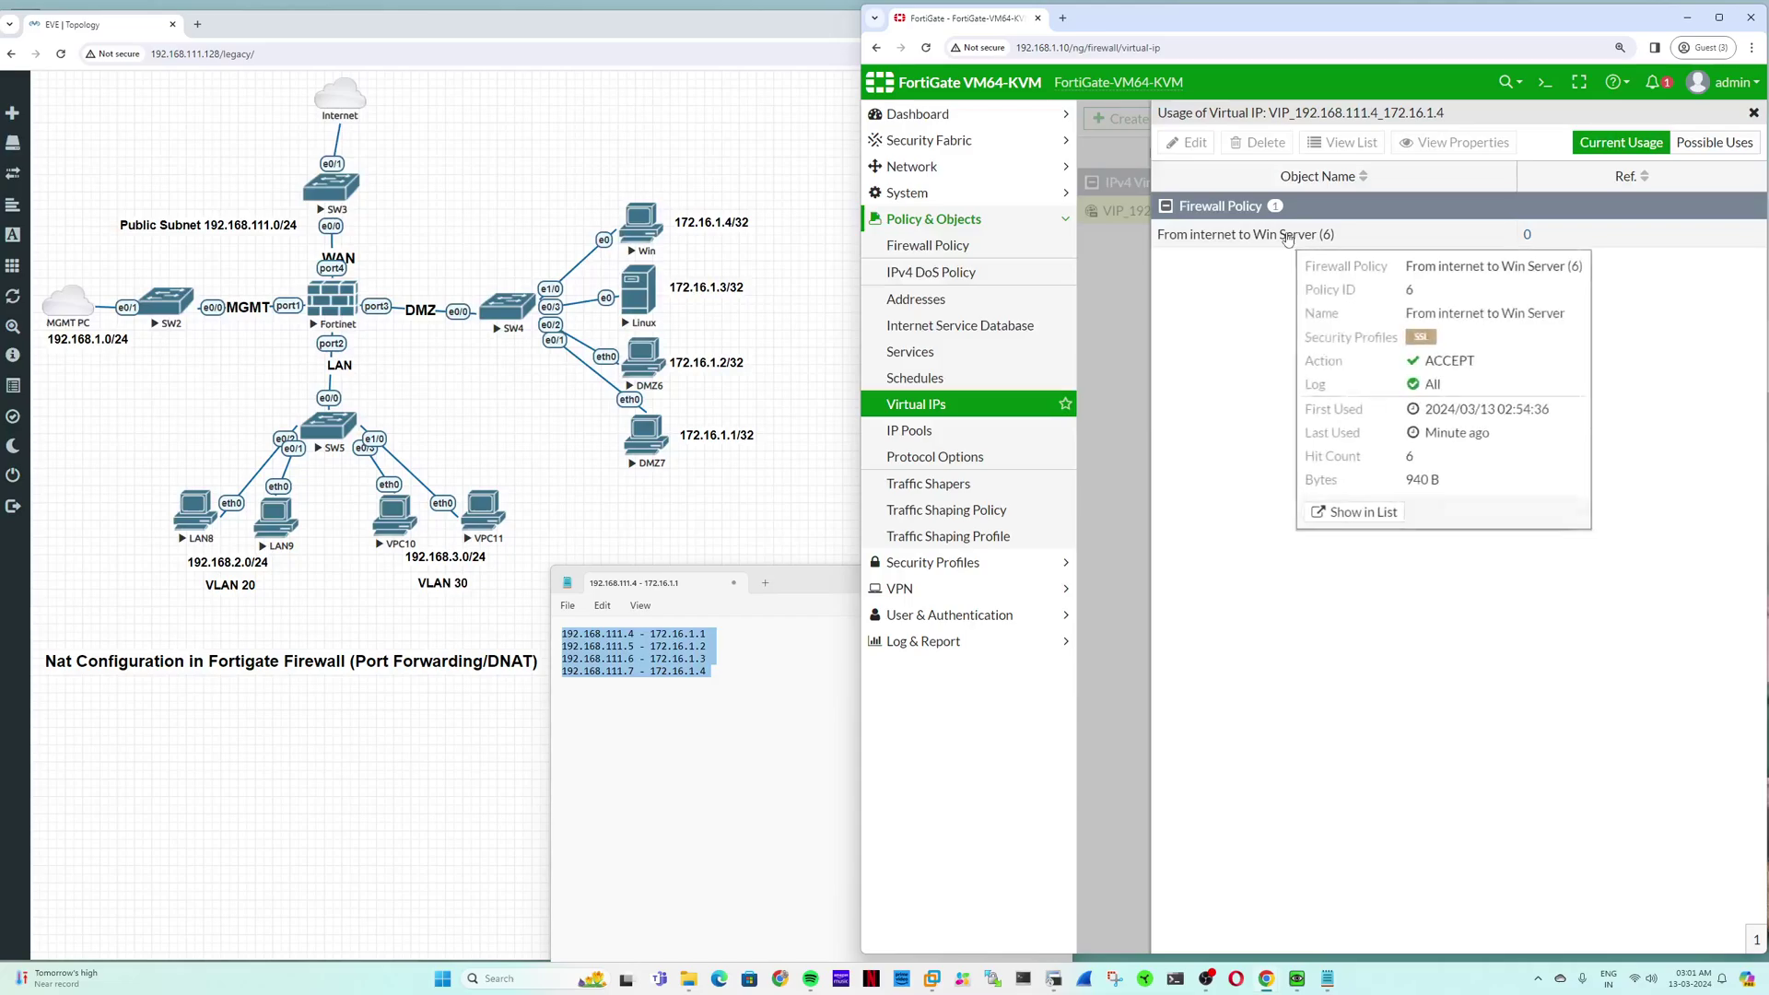
left_click(1288, 236)
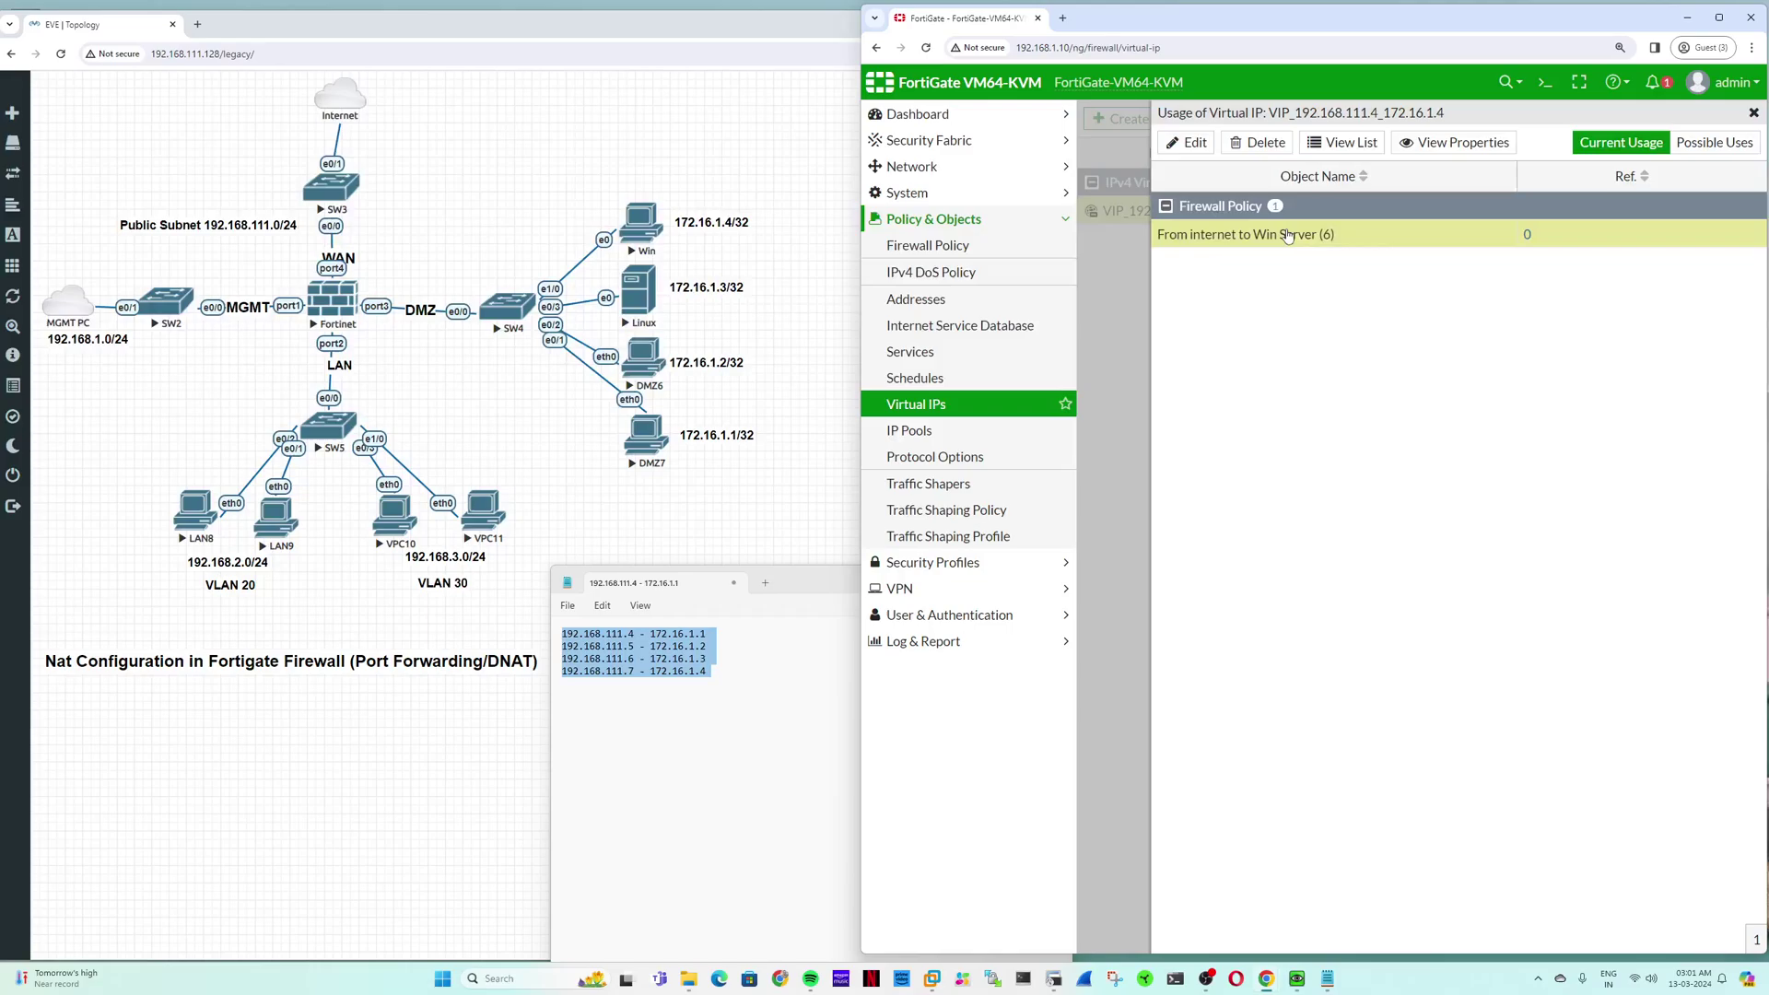
left_click(1753, 112)
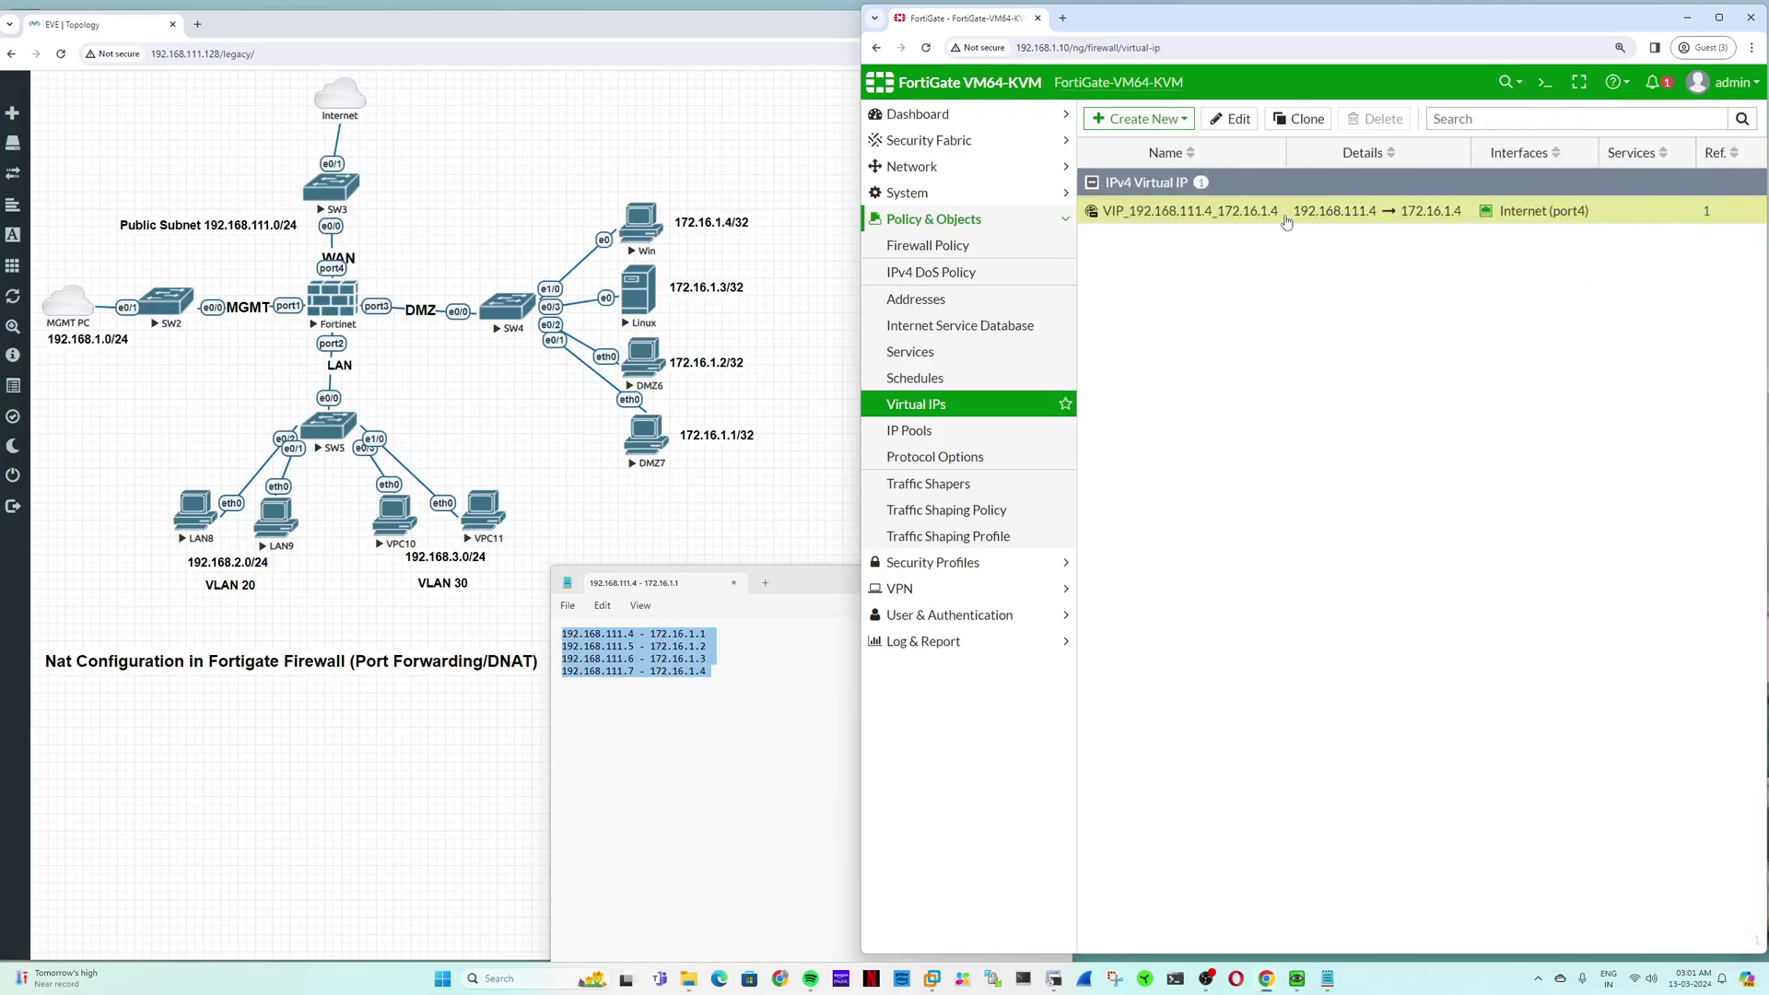
Step: Delete firewall policy 6, From internet to Win Server
left_click(927, 245)
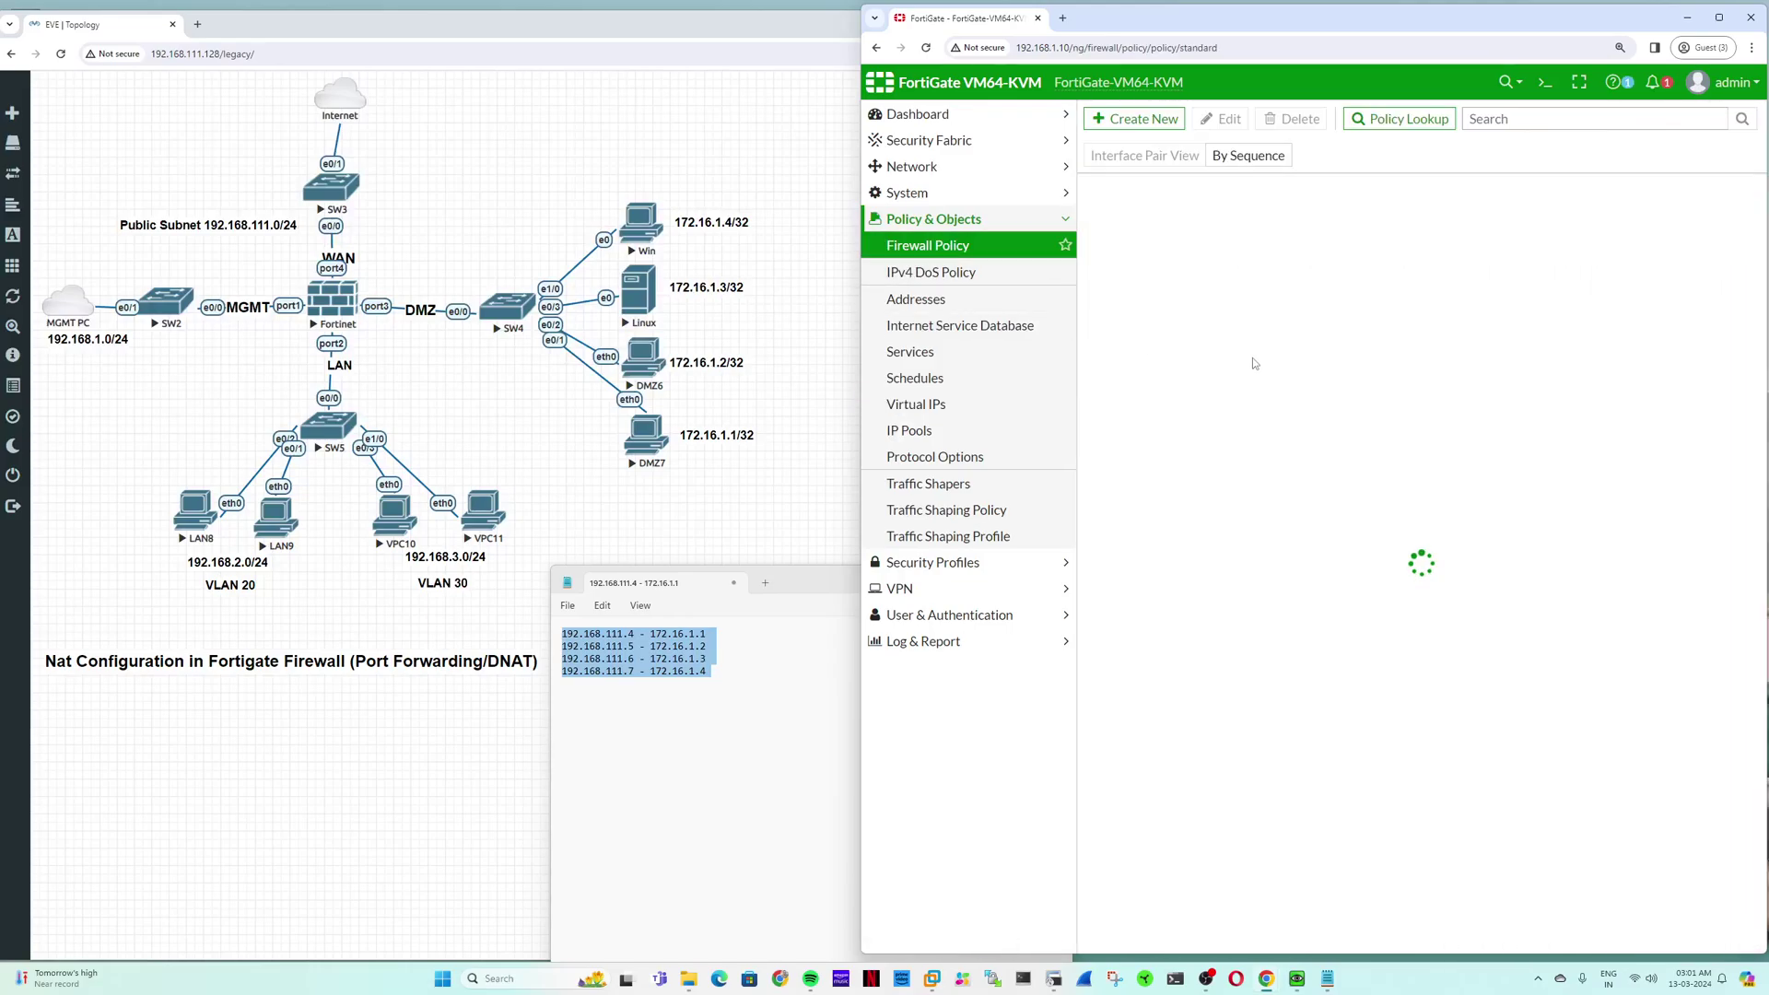
double_click(1159, 326)
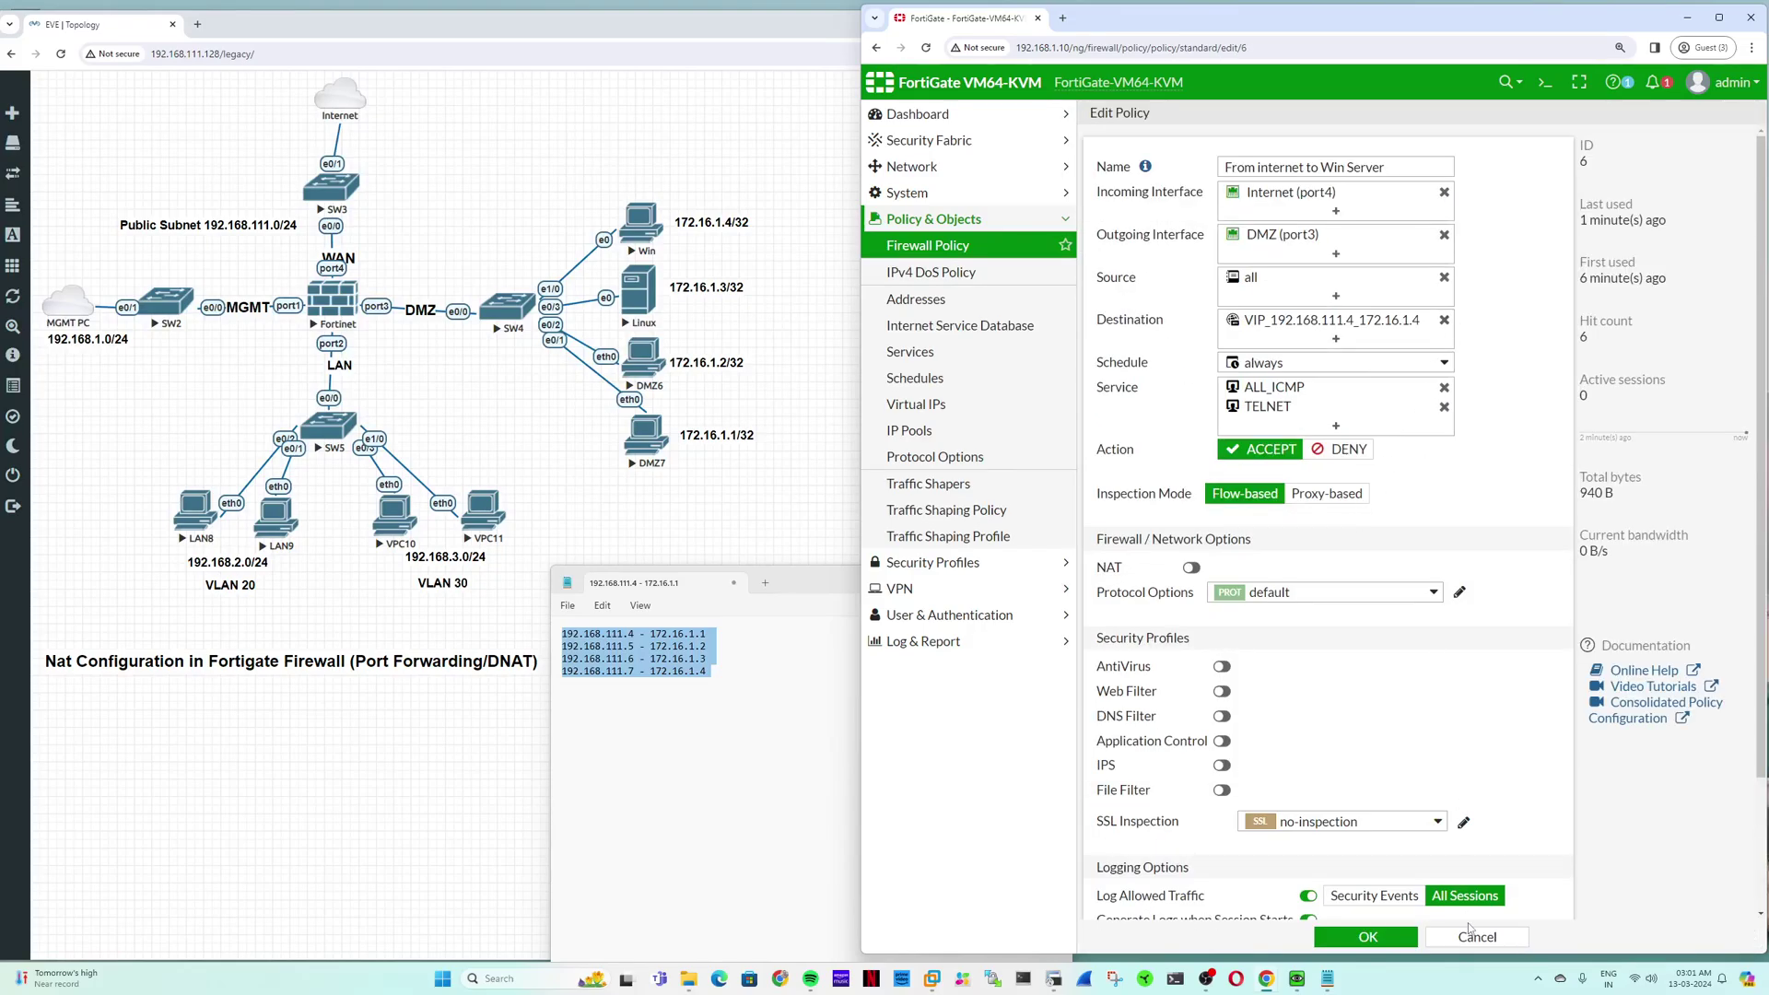
left_click(1476, 937)
right_click(1102, 330)
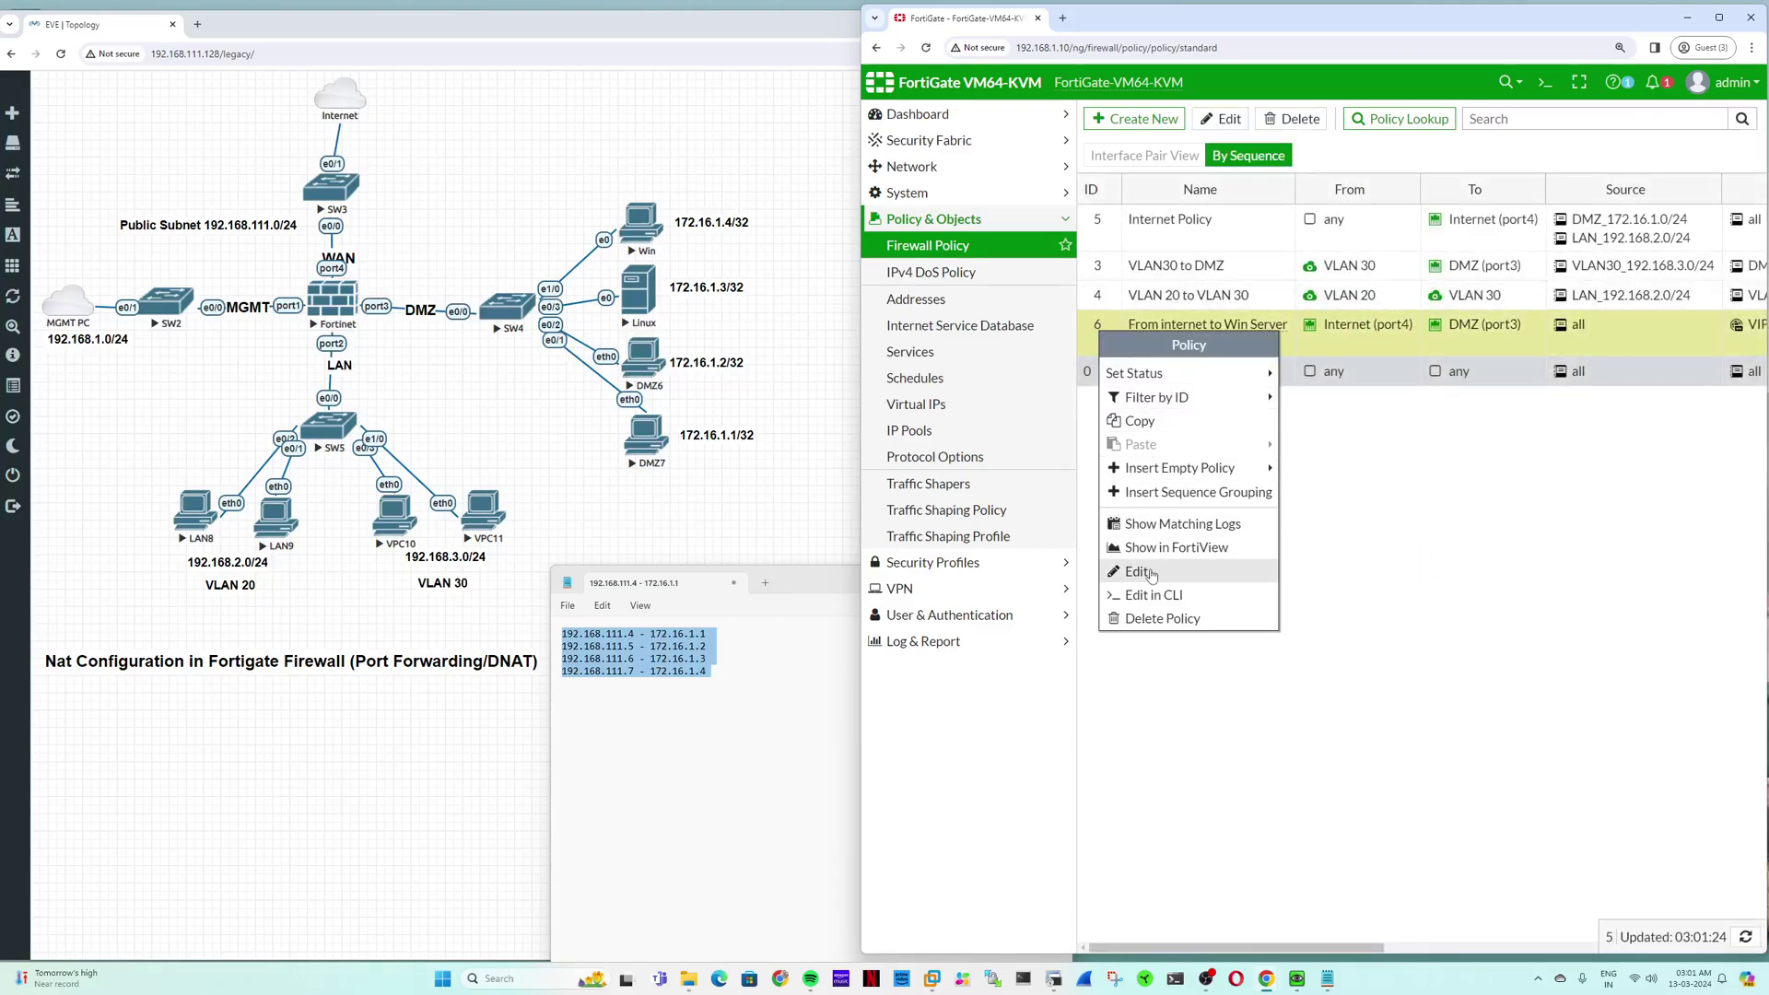
left_click(1161, 618)
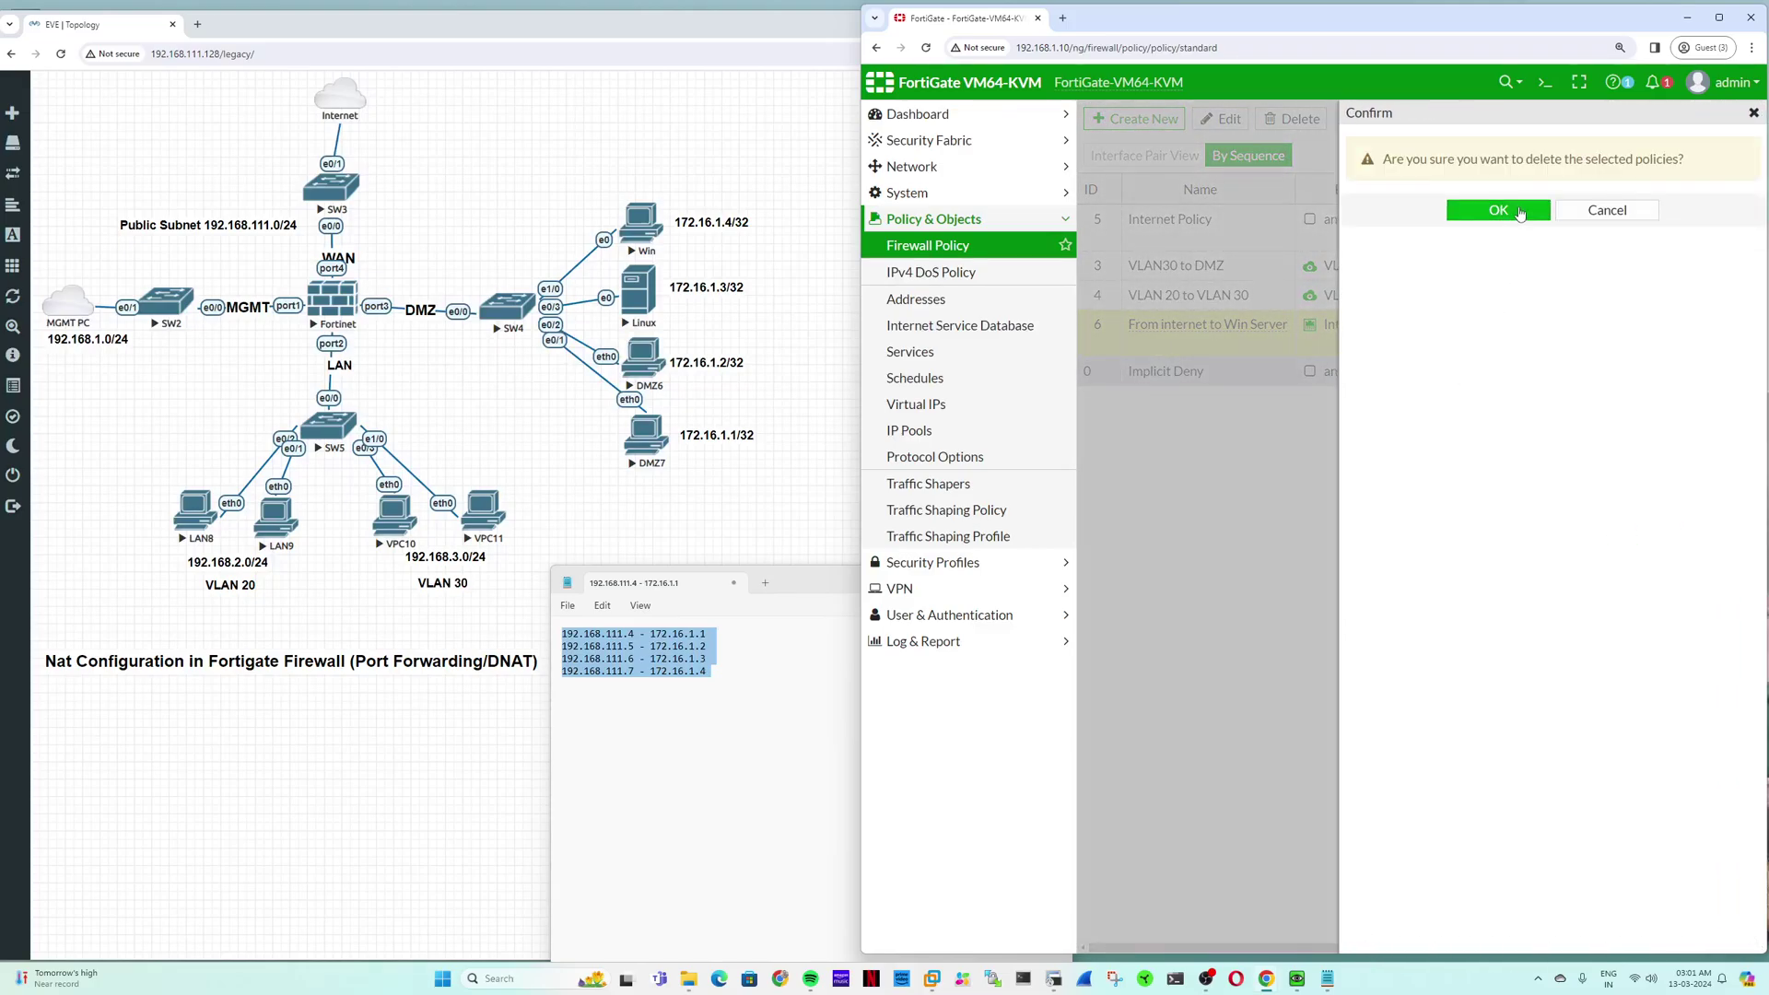
left_click(1519, 212)
Step: Delete the virtual IP VIP_192.168.111.4_172.16.1.4
left_click(991, 406)
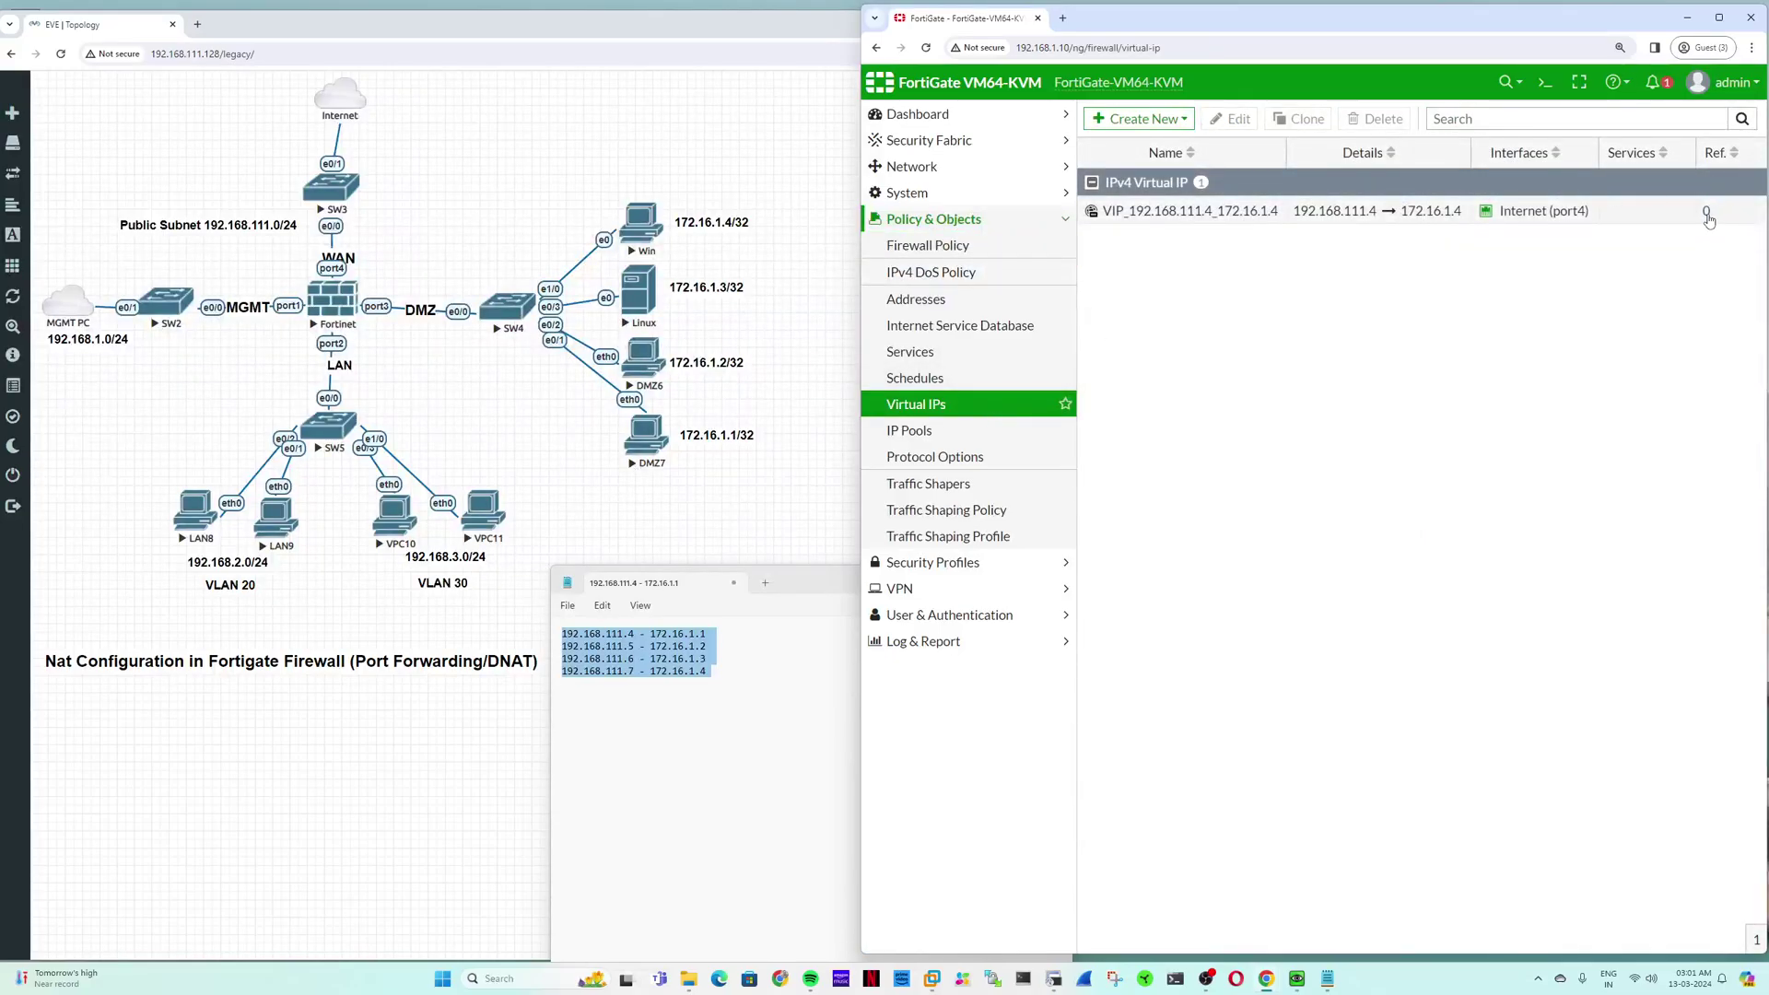
left_click(1230, 211)
left_click(1376, 118)
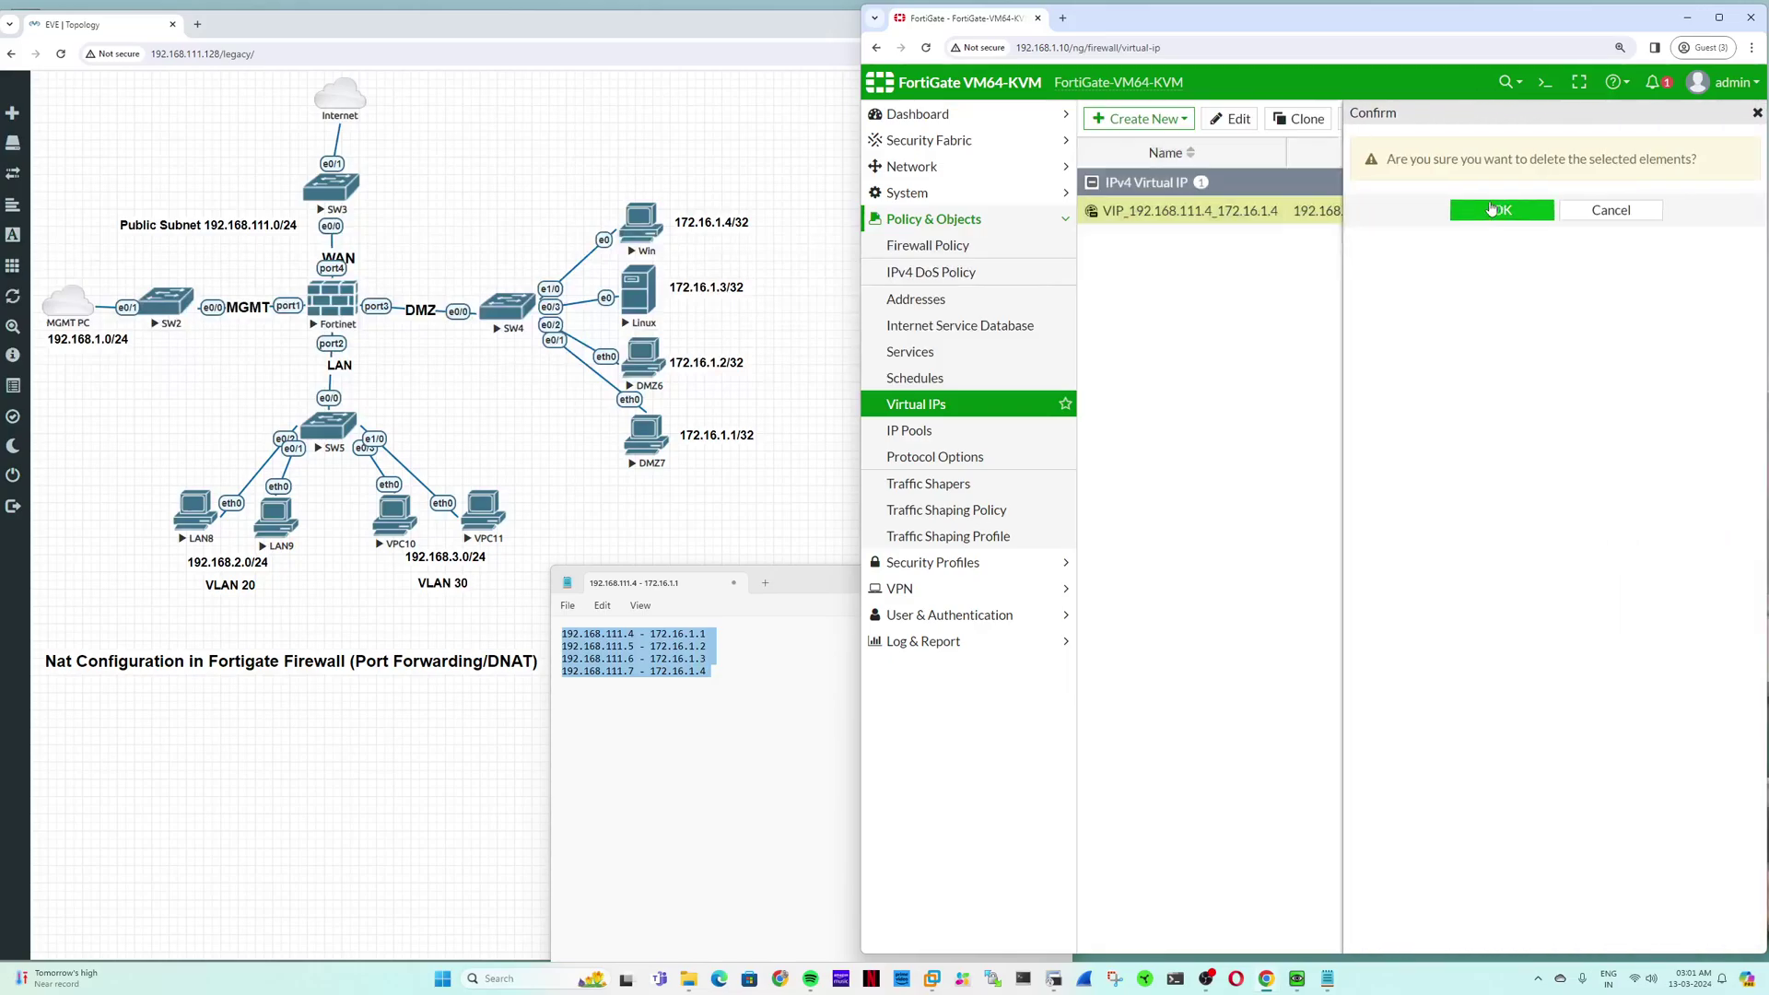
left_click(1472, 205)
left_click(1139, 118)
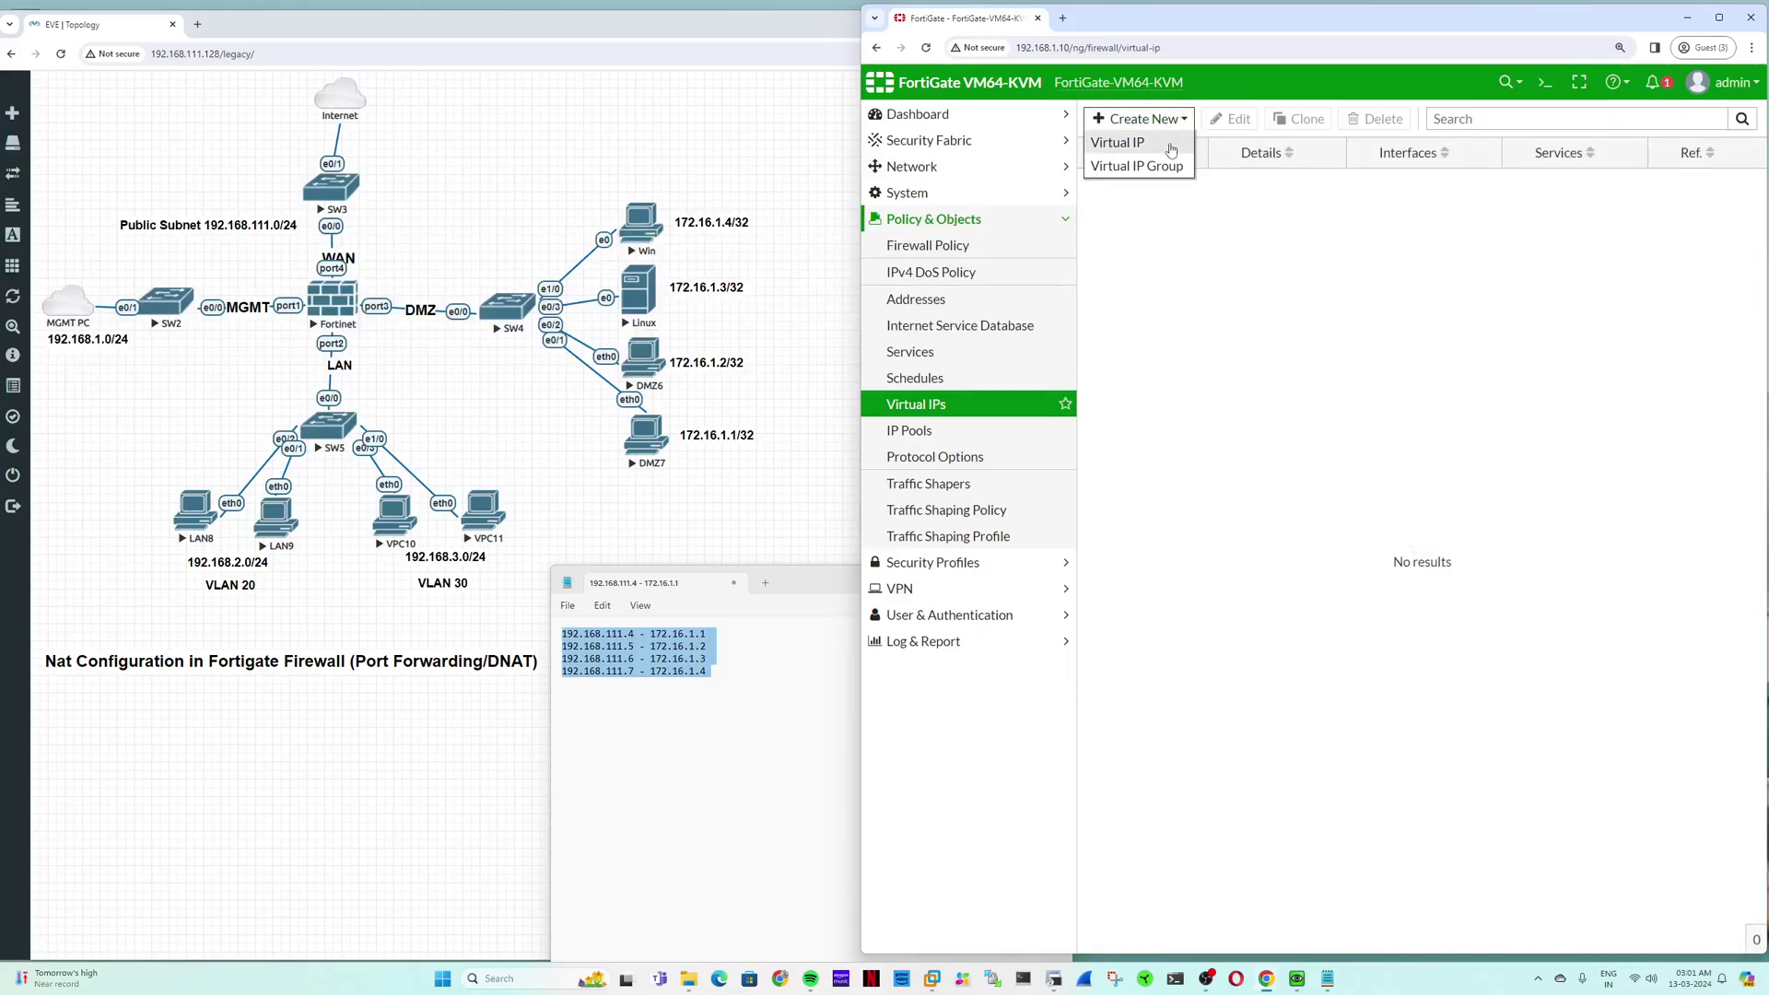
Step: Create a new virtual IP, typing VIP_192.168.111.4_7_ as its name and pasting 172.16.1.1 from Notepad
left_click(1116, 144)
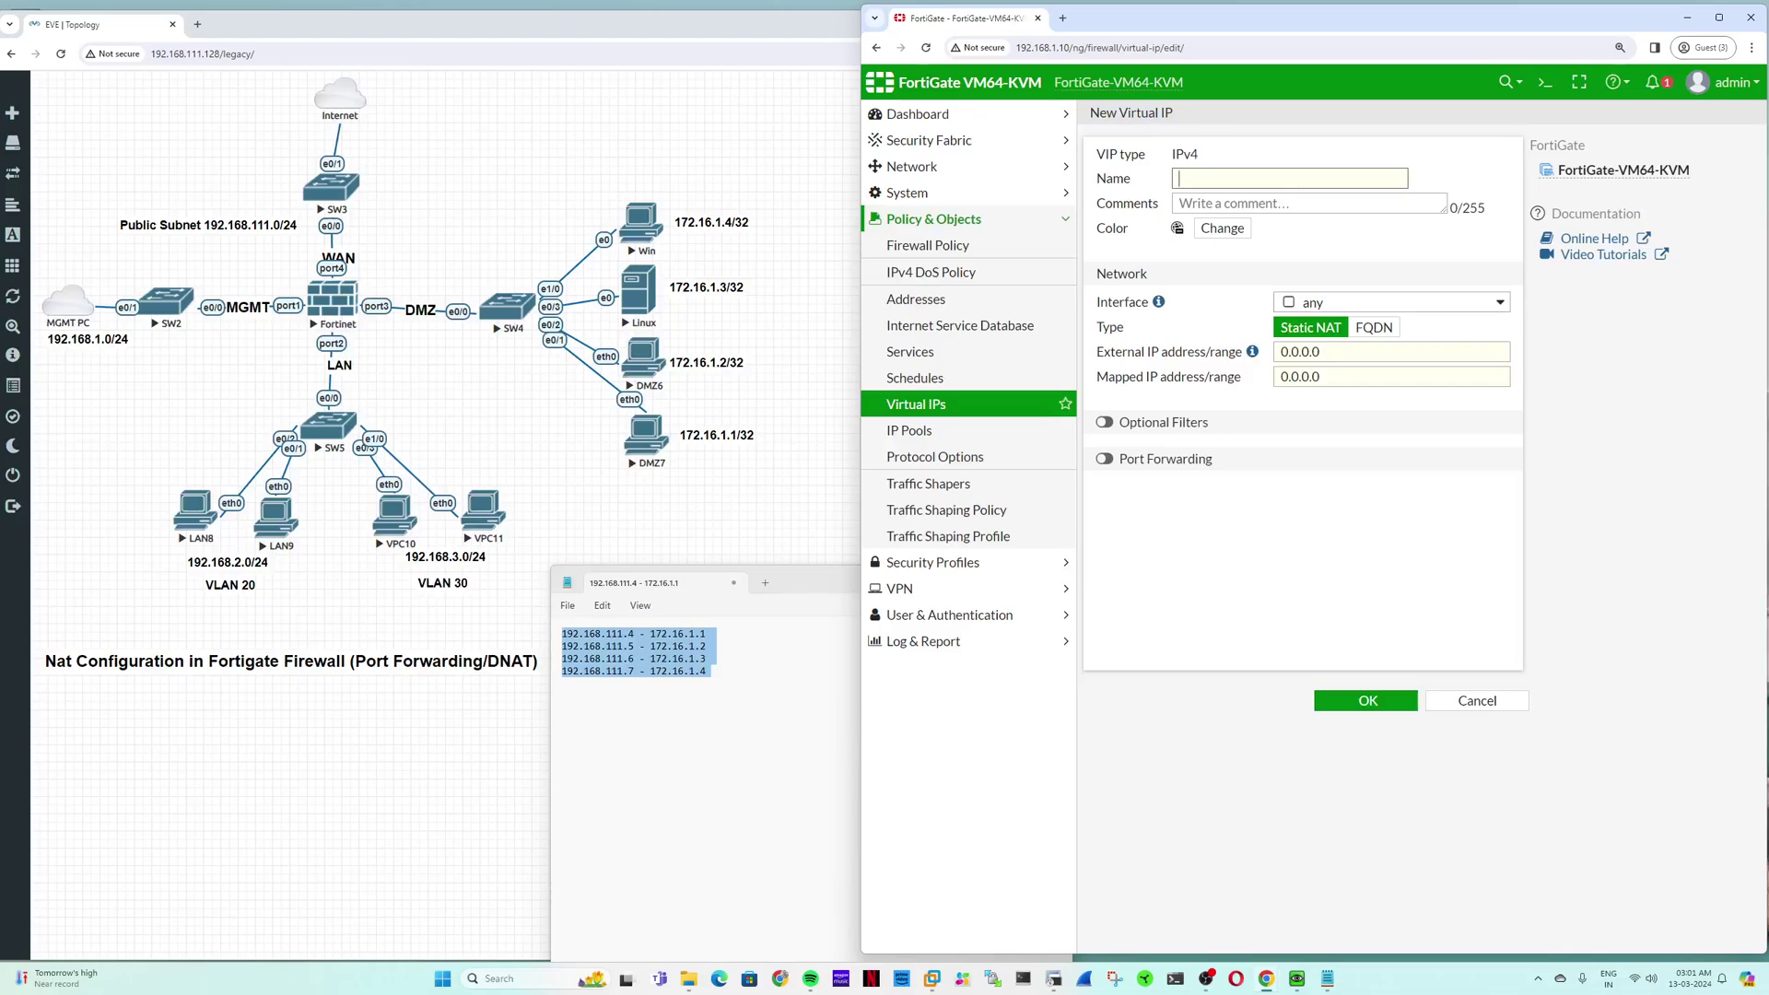
type("VIP_192.168.111.4_7_")
left_click(718, 656)
left_click_drag(712, 634, 650, 634)
key("ctrl+c")
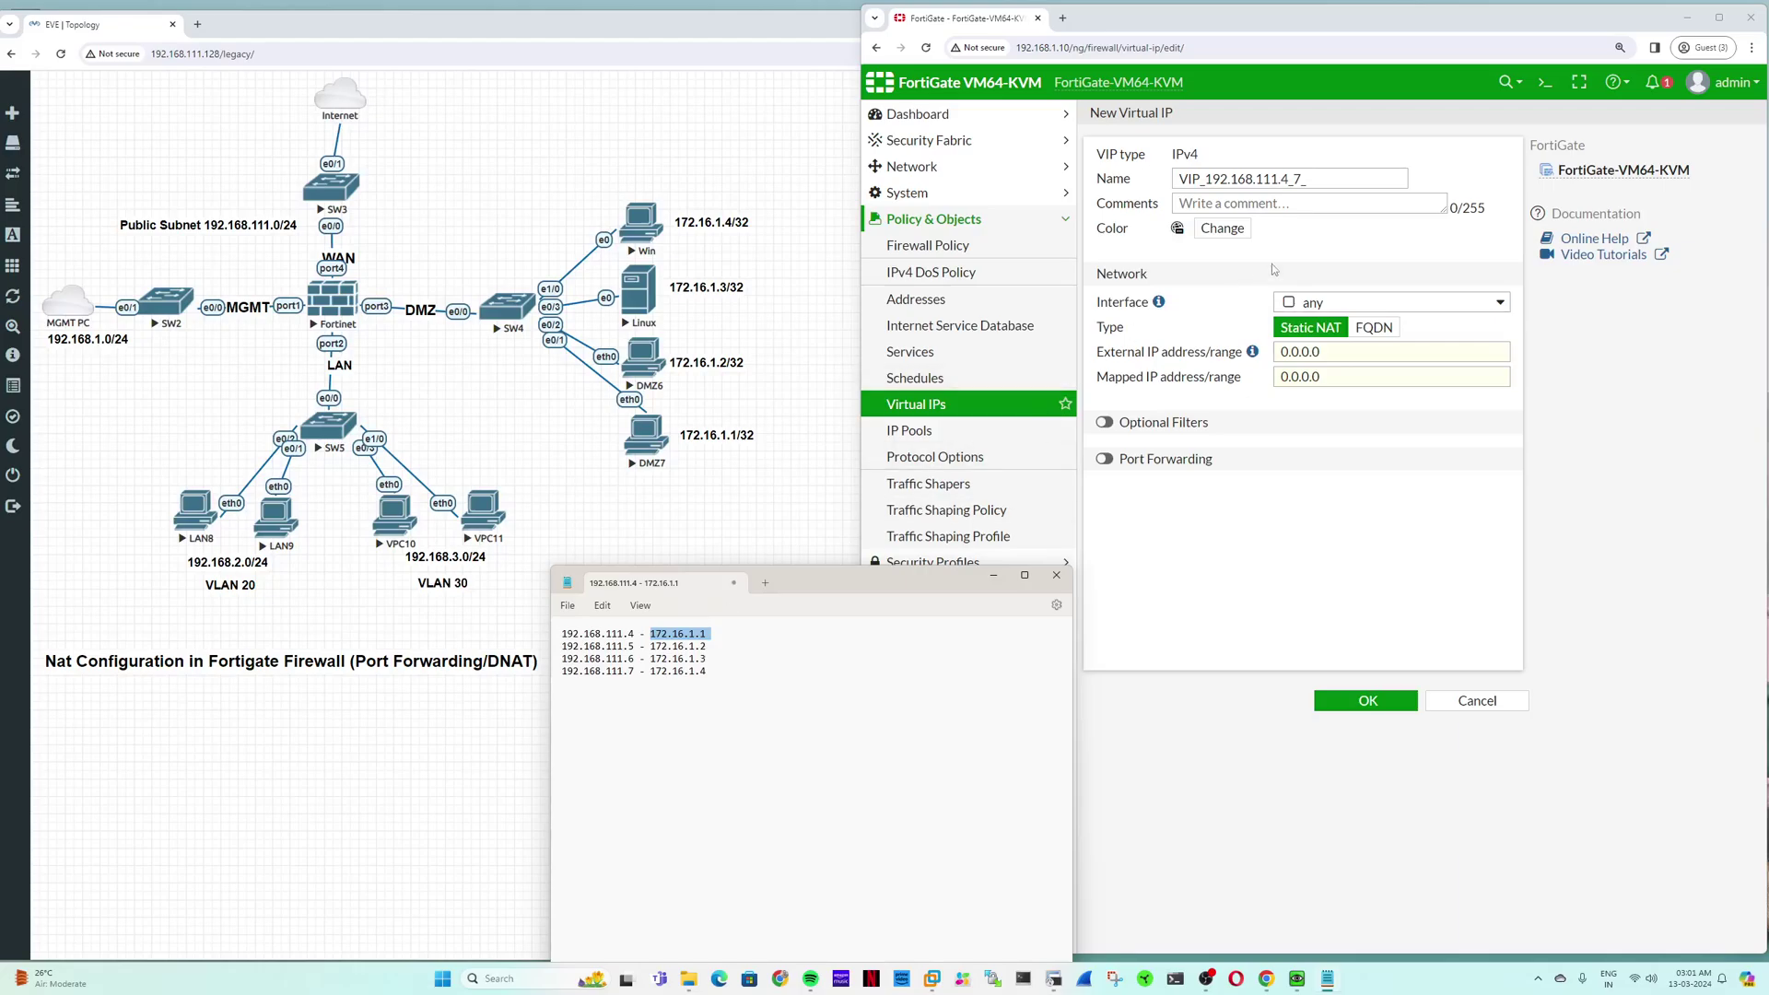
key("alt+Tab")
key("ctrl+v")
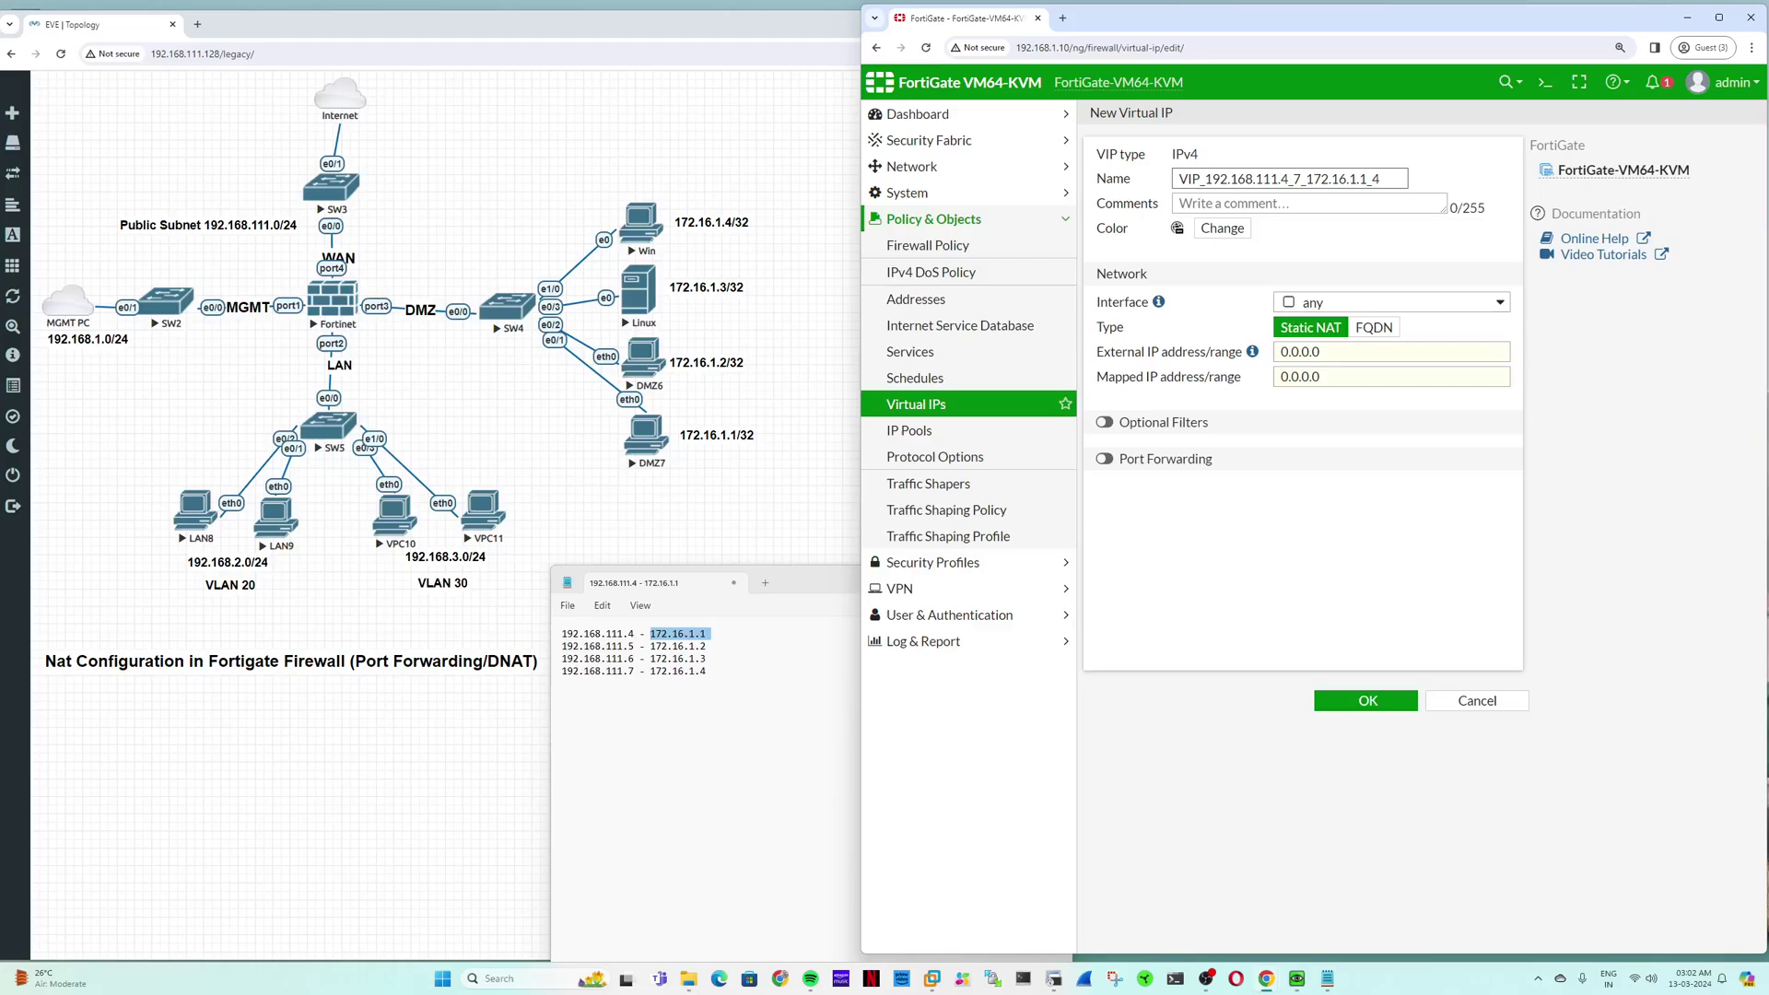
Step: Edit the virtual IP name into VIP_192.168.111.4_192.168.111.7
left_click(1296, 179)
key("BackSpace")
type("/")
key("BackSpace")
type("_")
left_click(1309, 180)
key("BackSpace")
type("_IP_")
left_click_drag(1300, 179, 1399, 178)
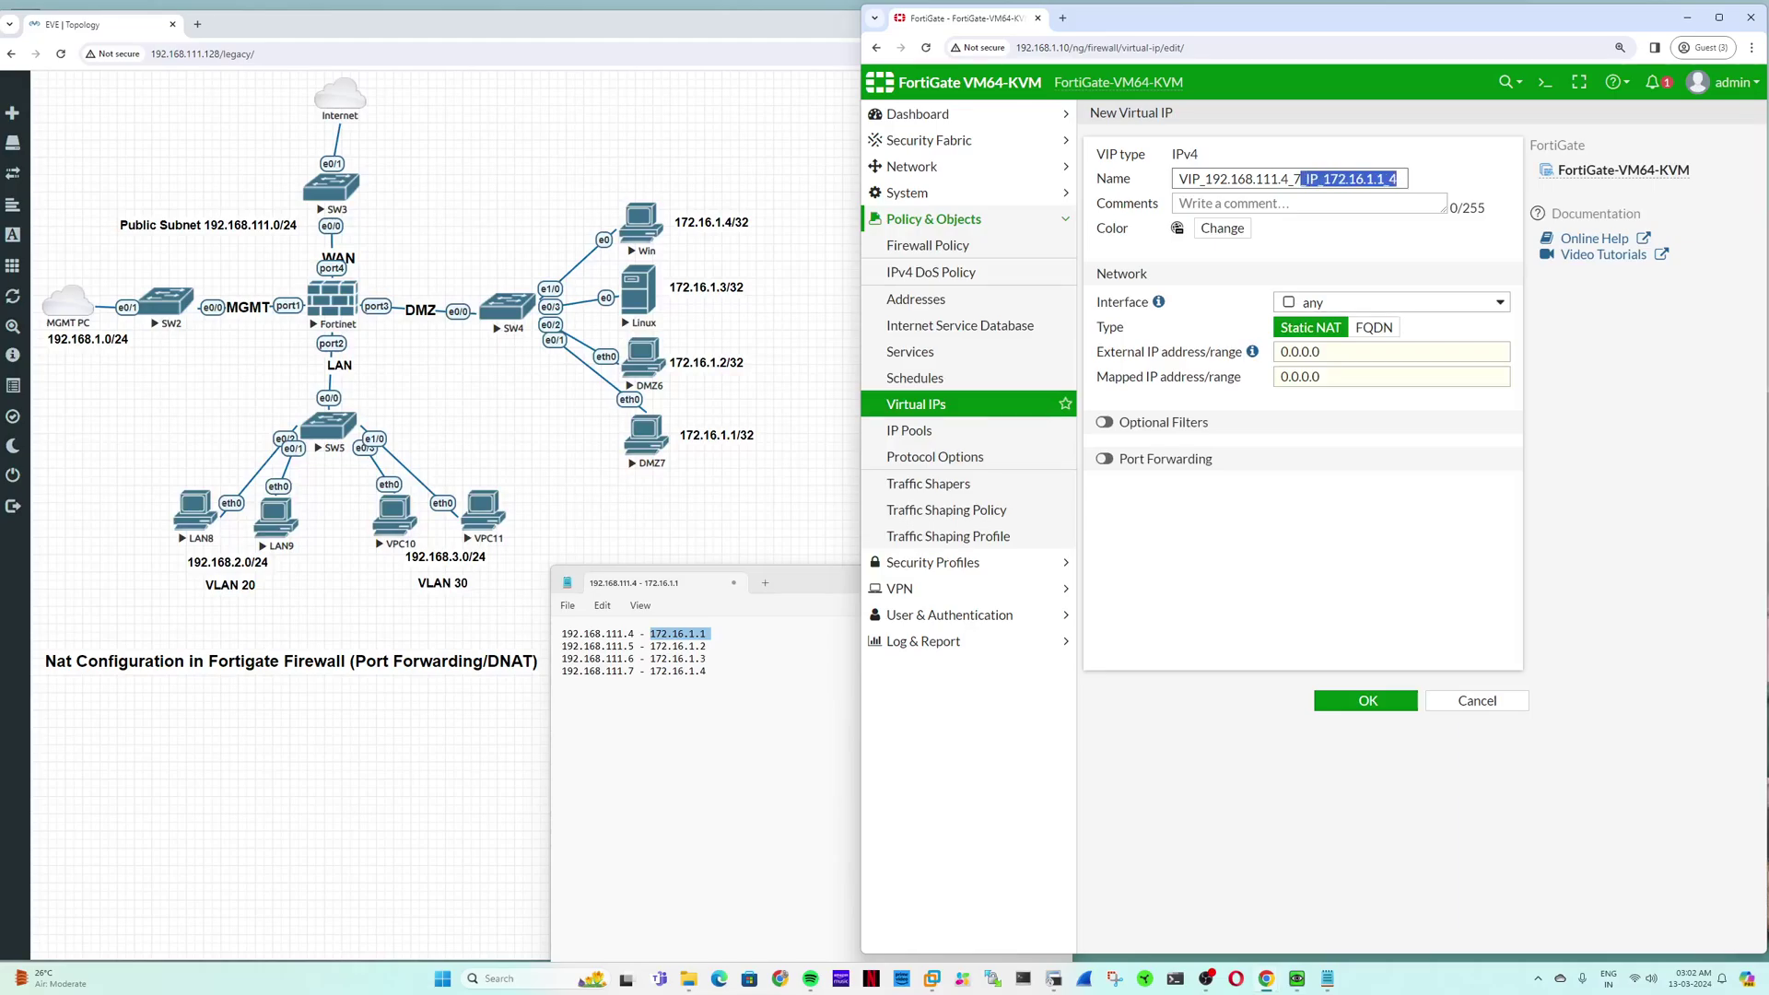
key("BackSpace")
key("BackSpace")
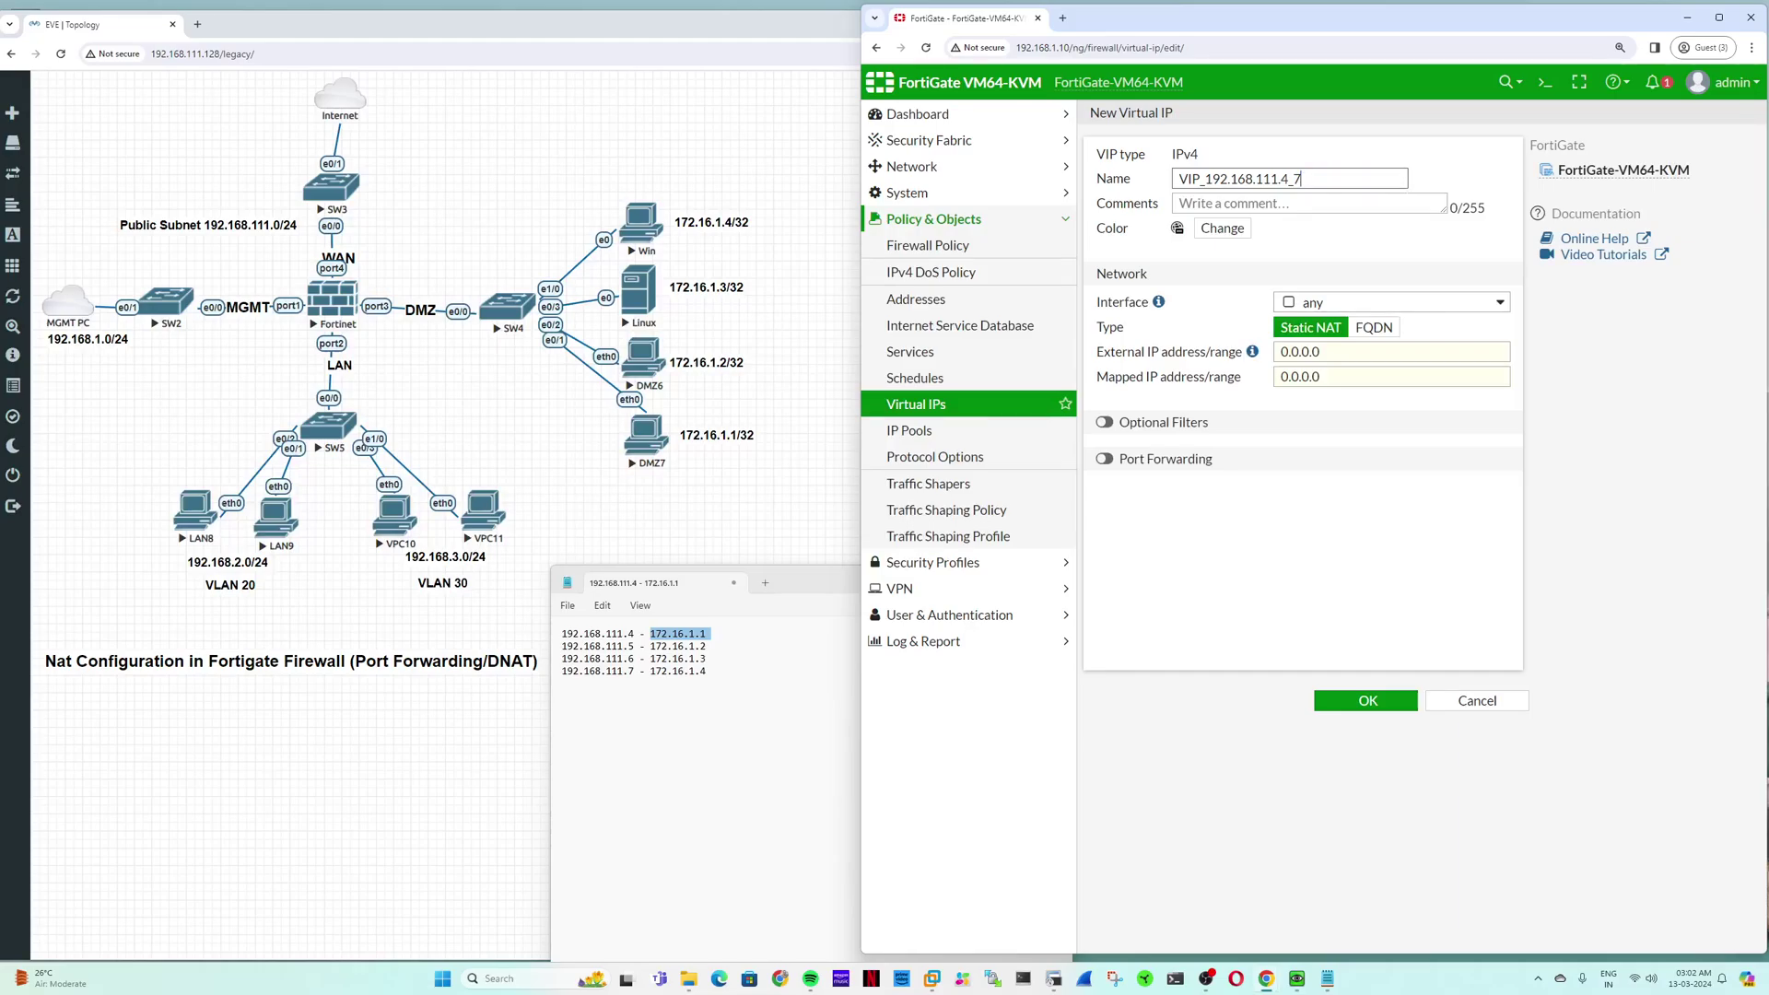
type("192.168.111.7")
left_click_drag(1206, 179, 1444, 164)
key("ctrl+c")
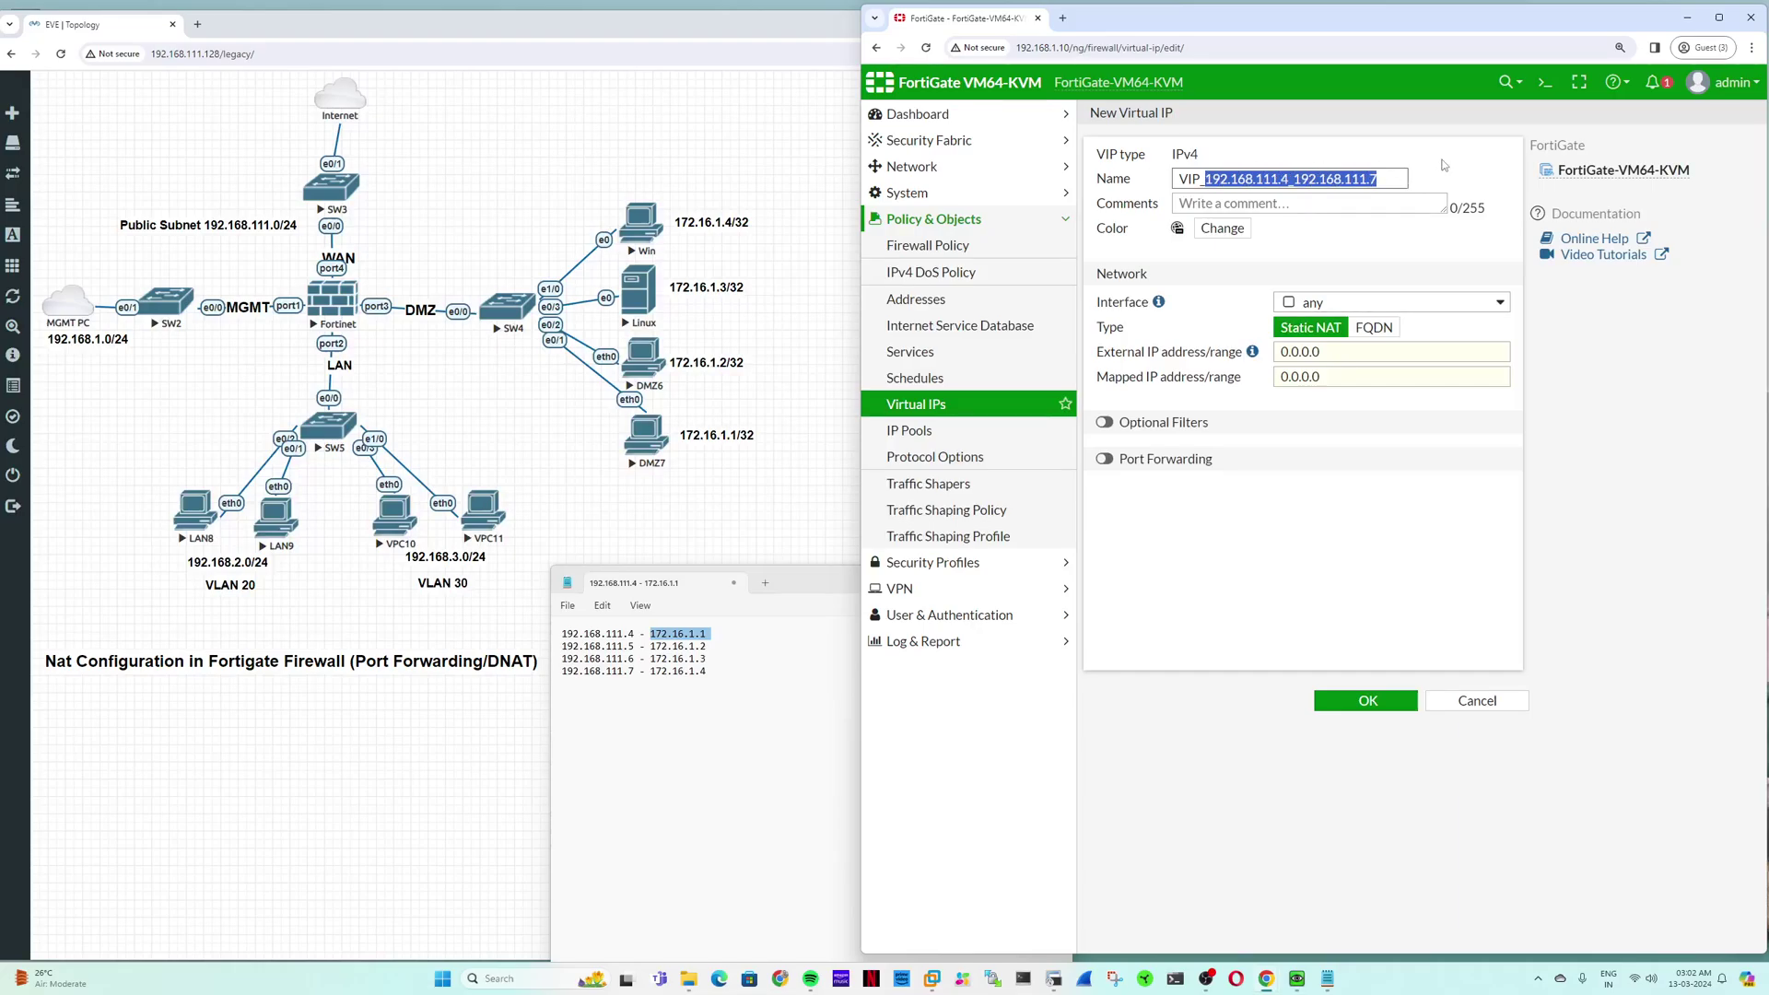
left_click(1346, 351)
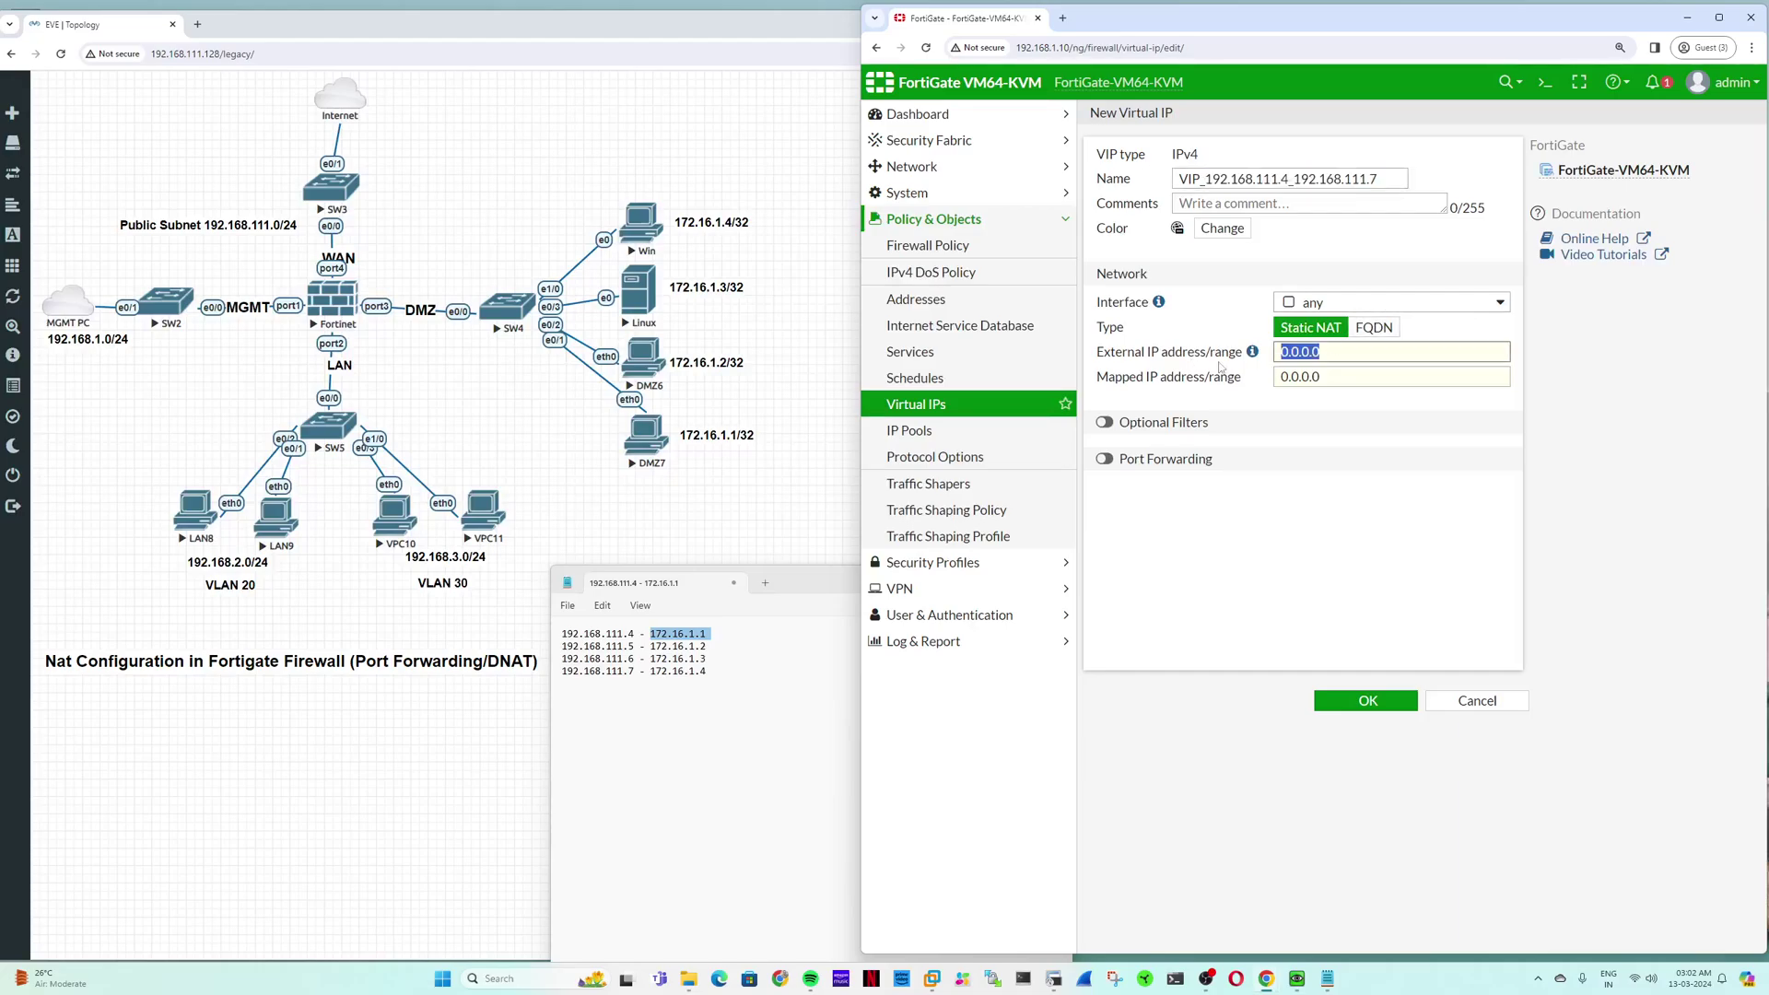
Step: Set External IP address/range to 192.168.111.4-192.168.111.7
key("ctrl+v")
key("BackSpace")
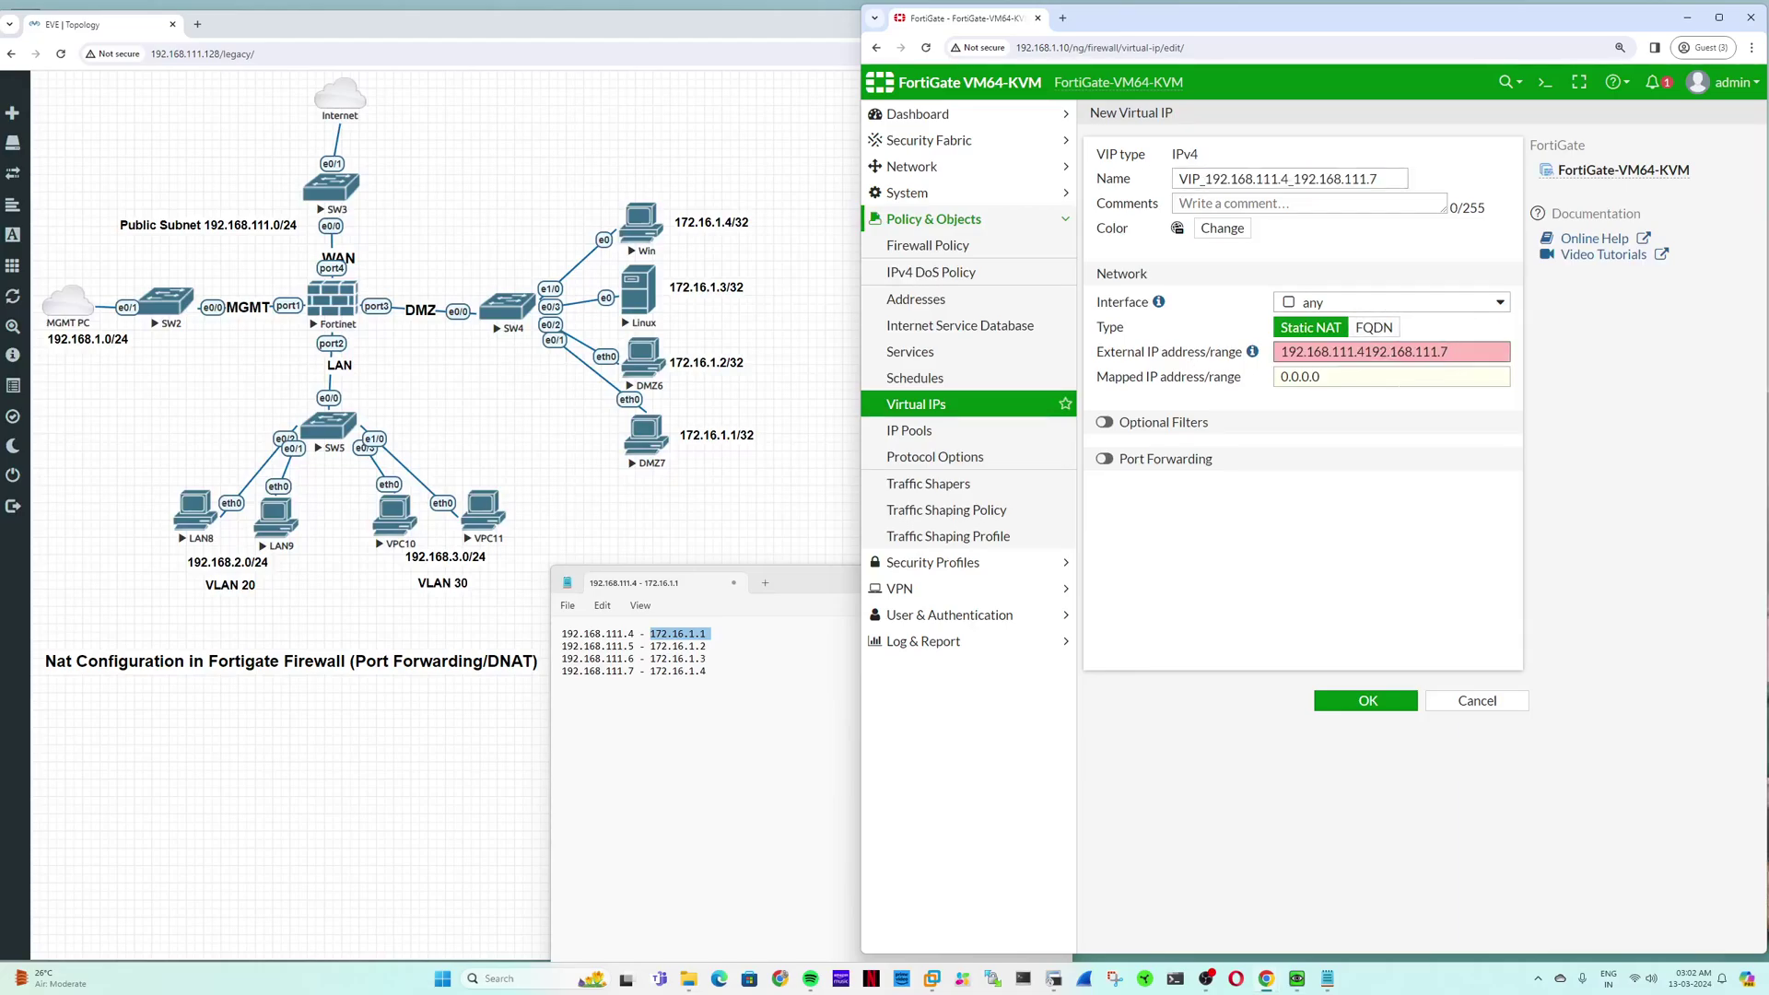
type("-")
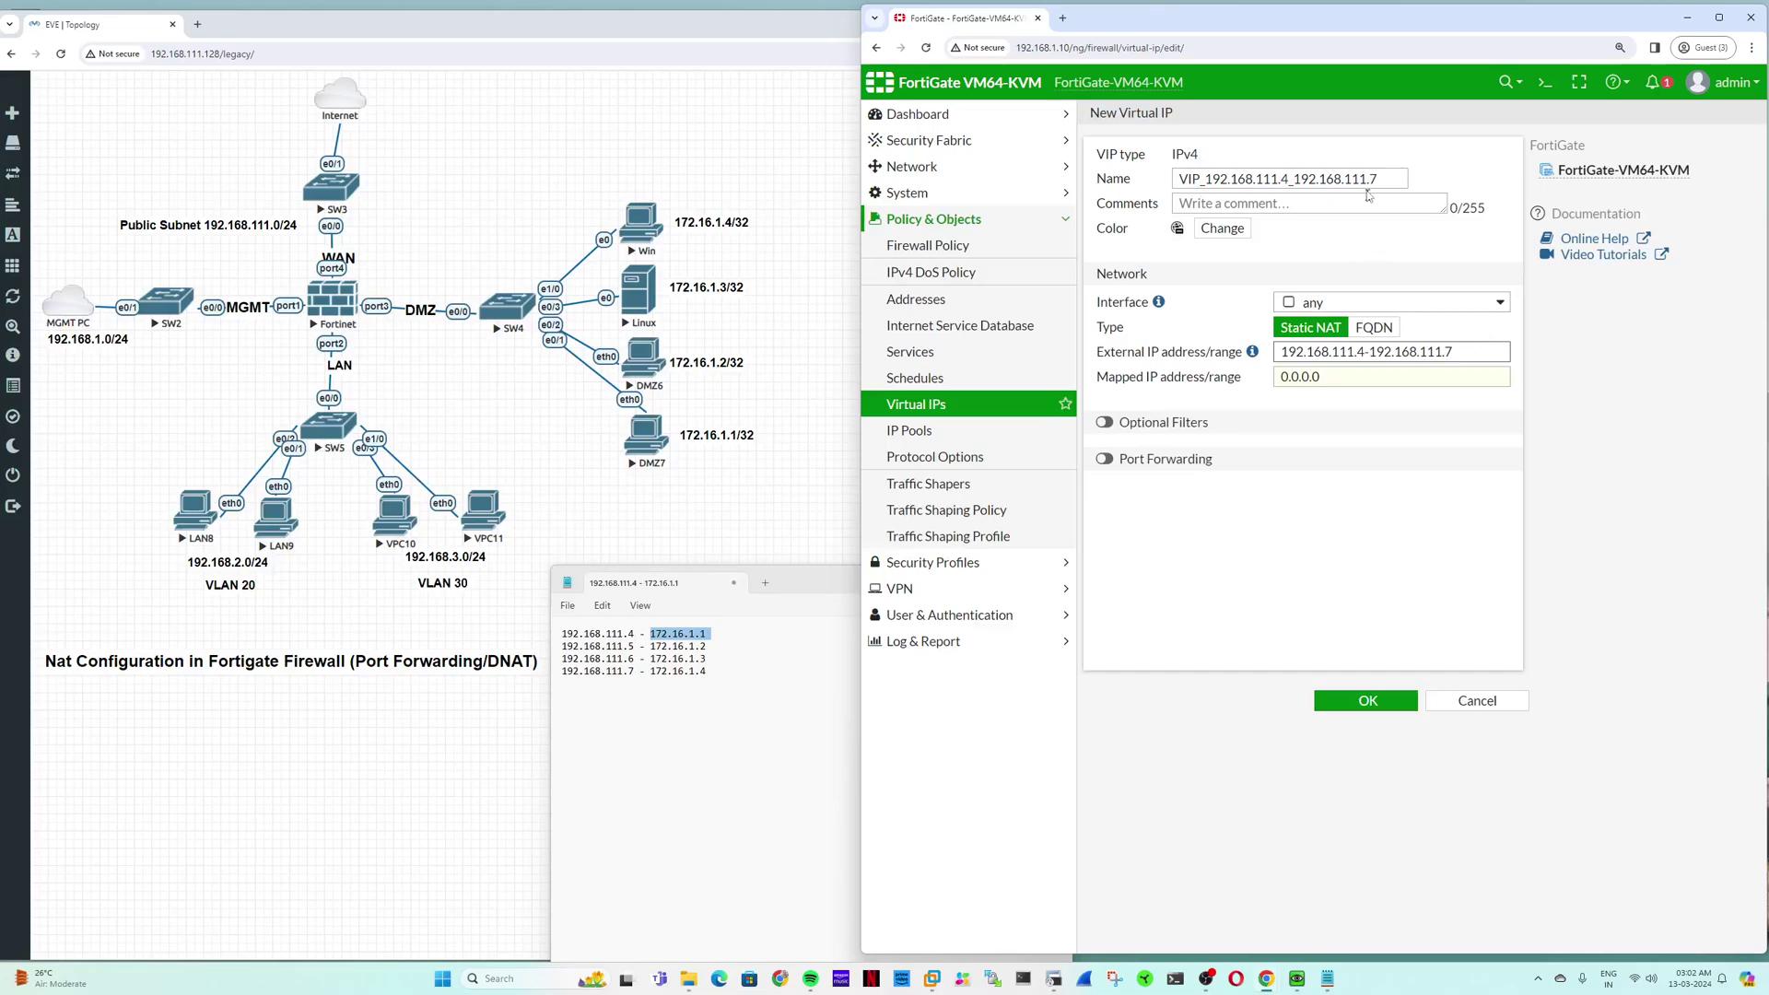
Step: Enter 172.16.1.1 as the Mapped IP address so the range becomes 172.16.1.1-172.16.1.4
left_click(1338, 383)
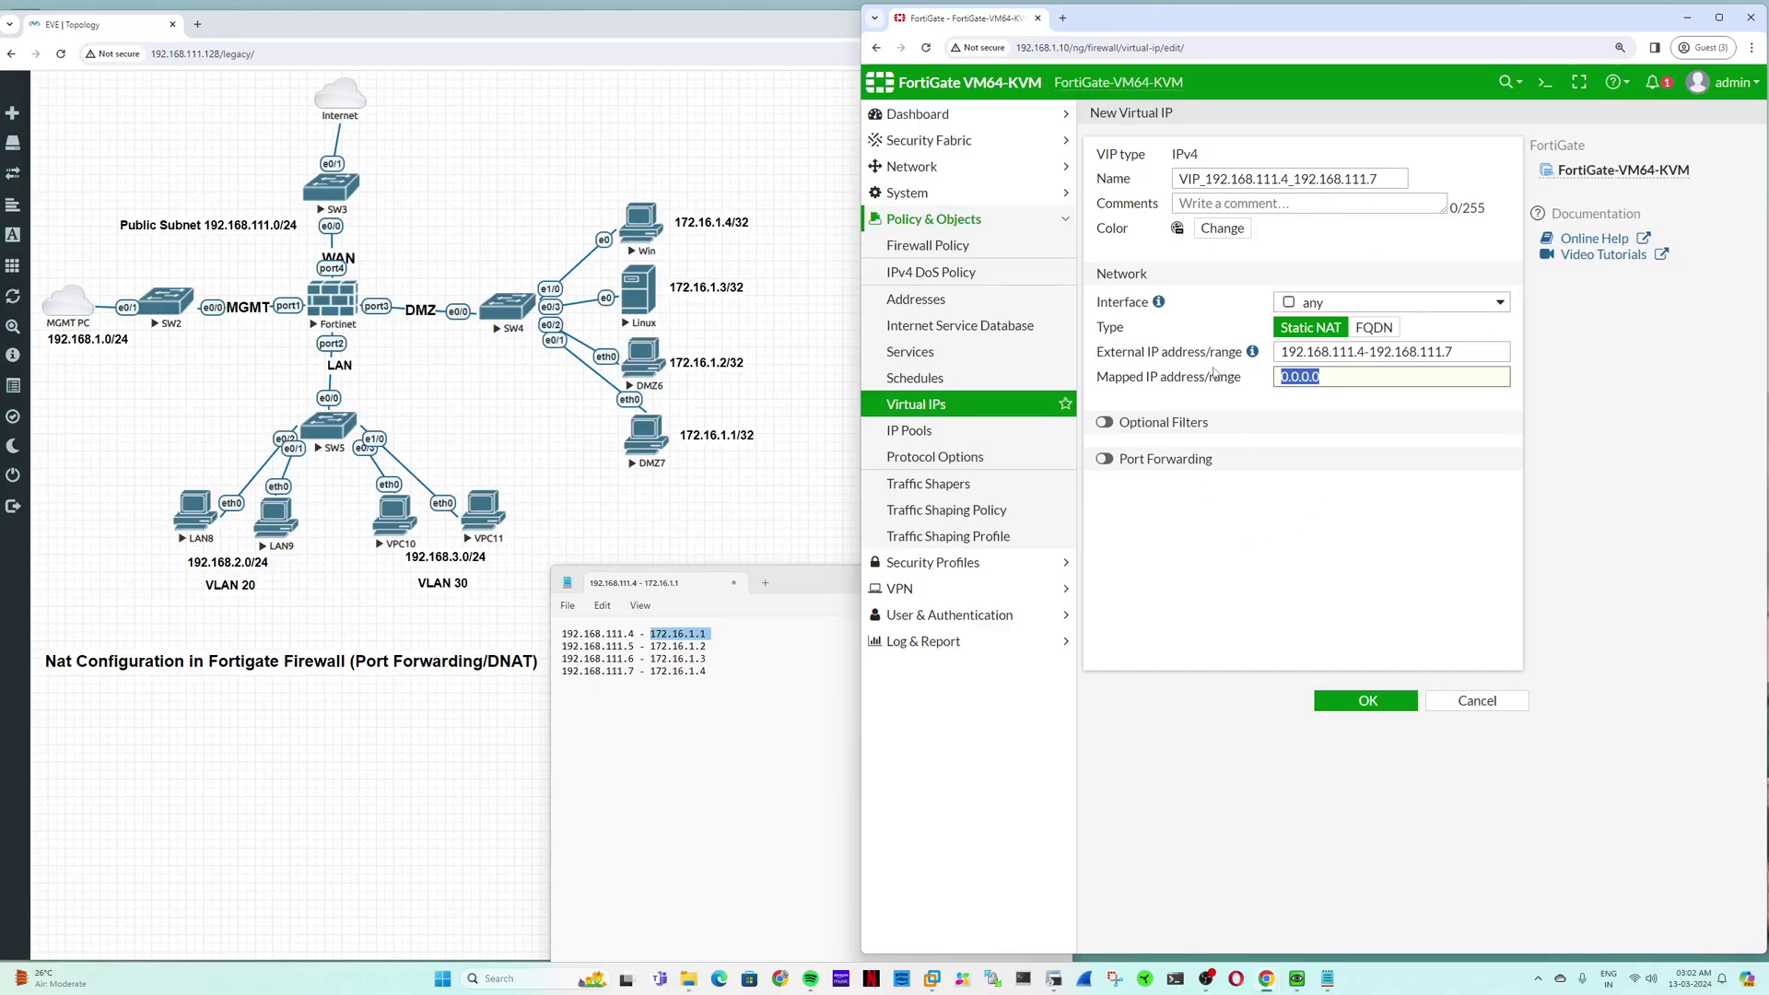
type("172.16.1")
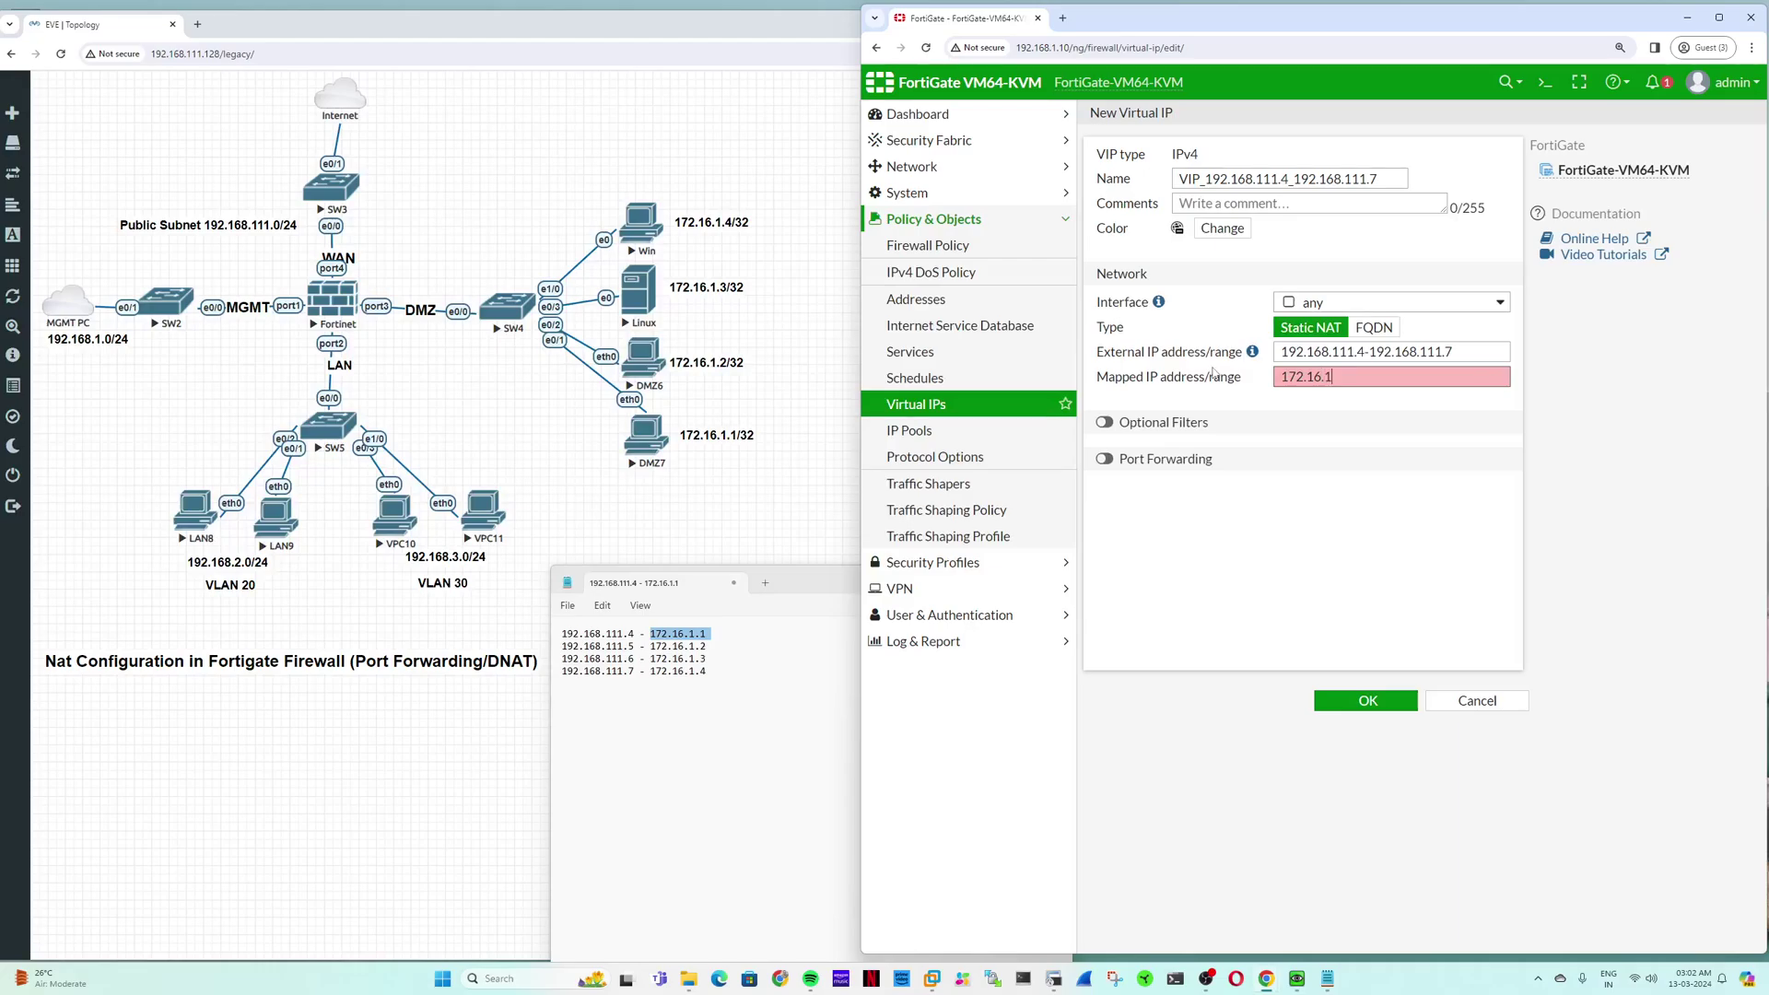
type(".1-")
key("BackSpace")
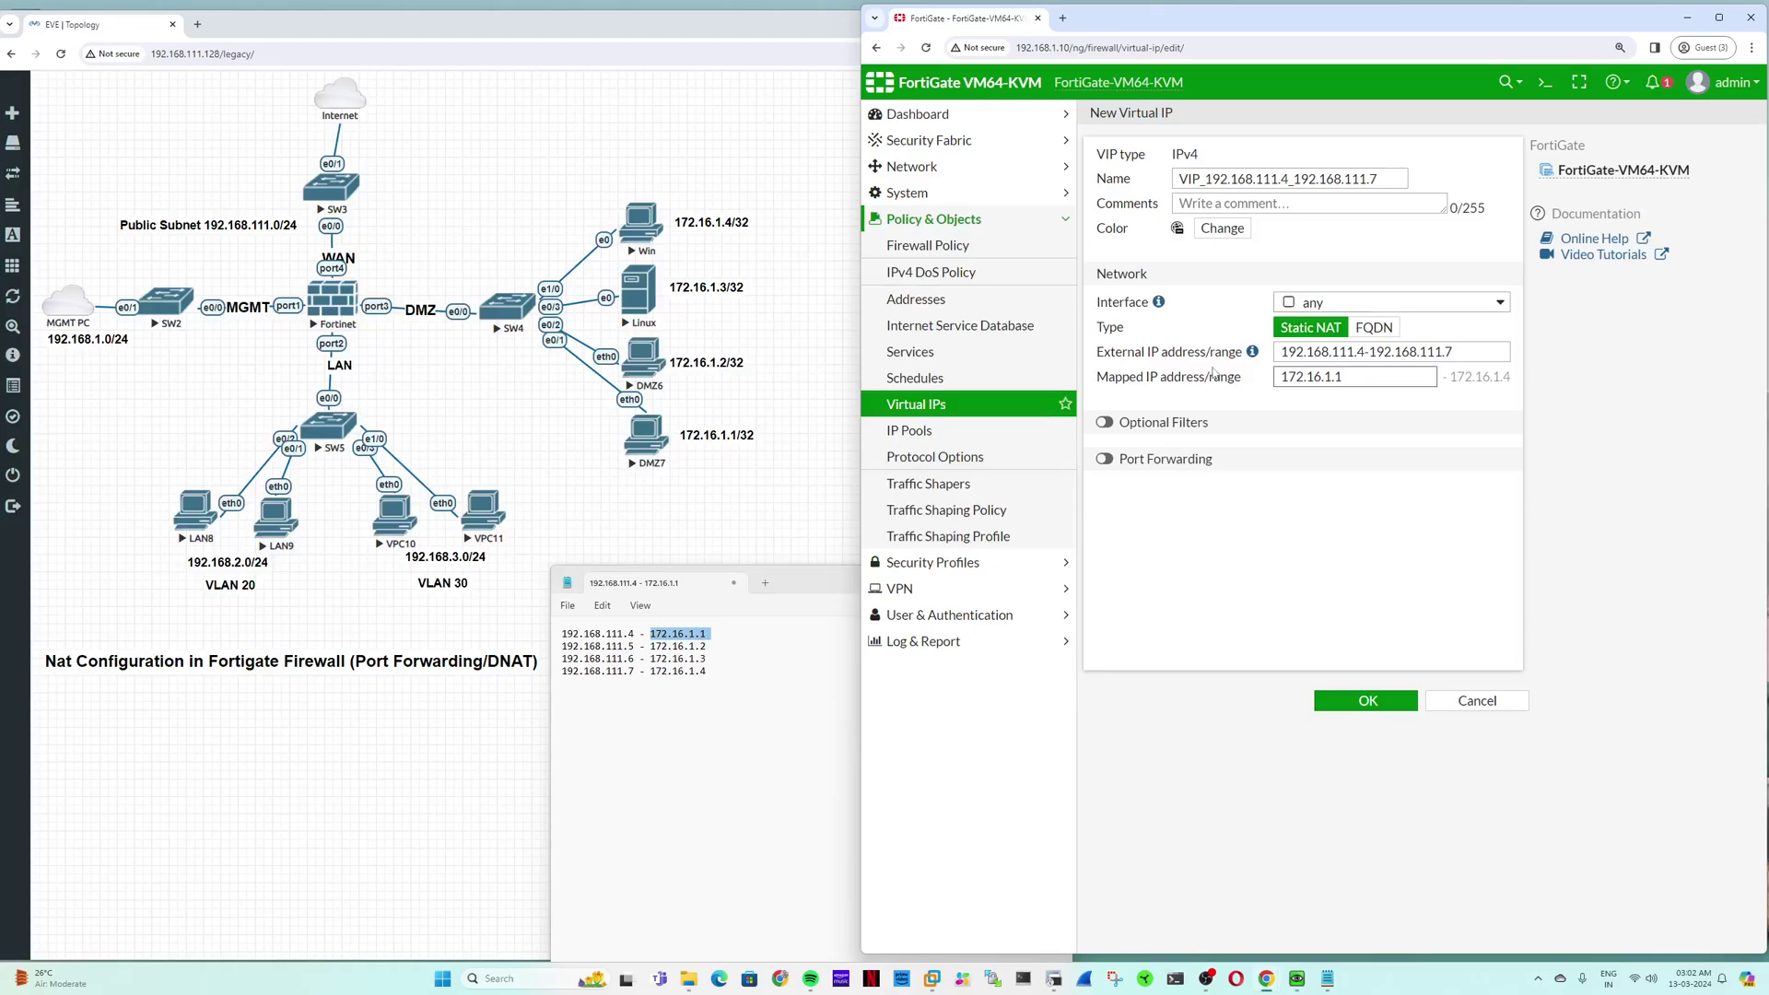
type("-172.16.1")
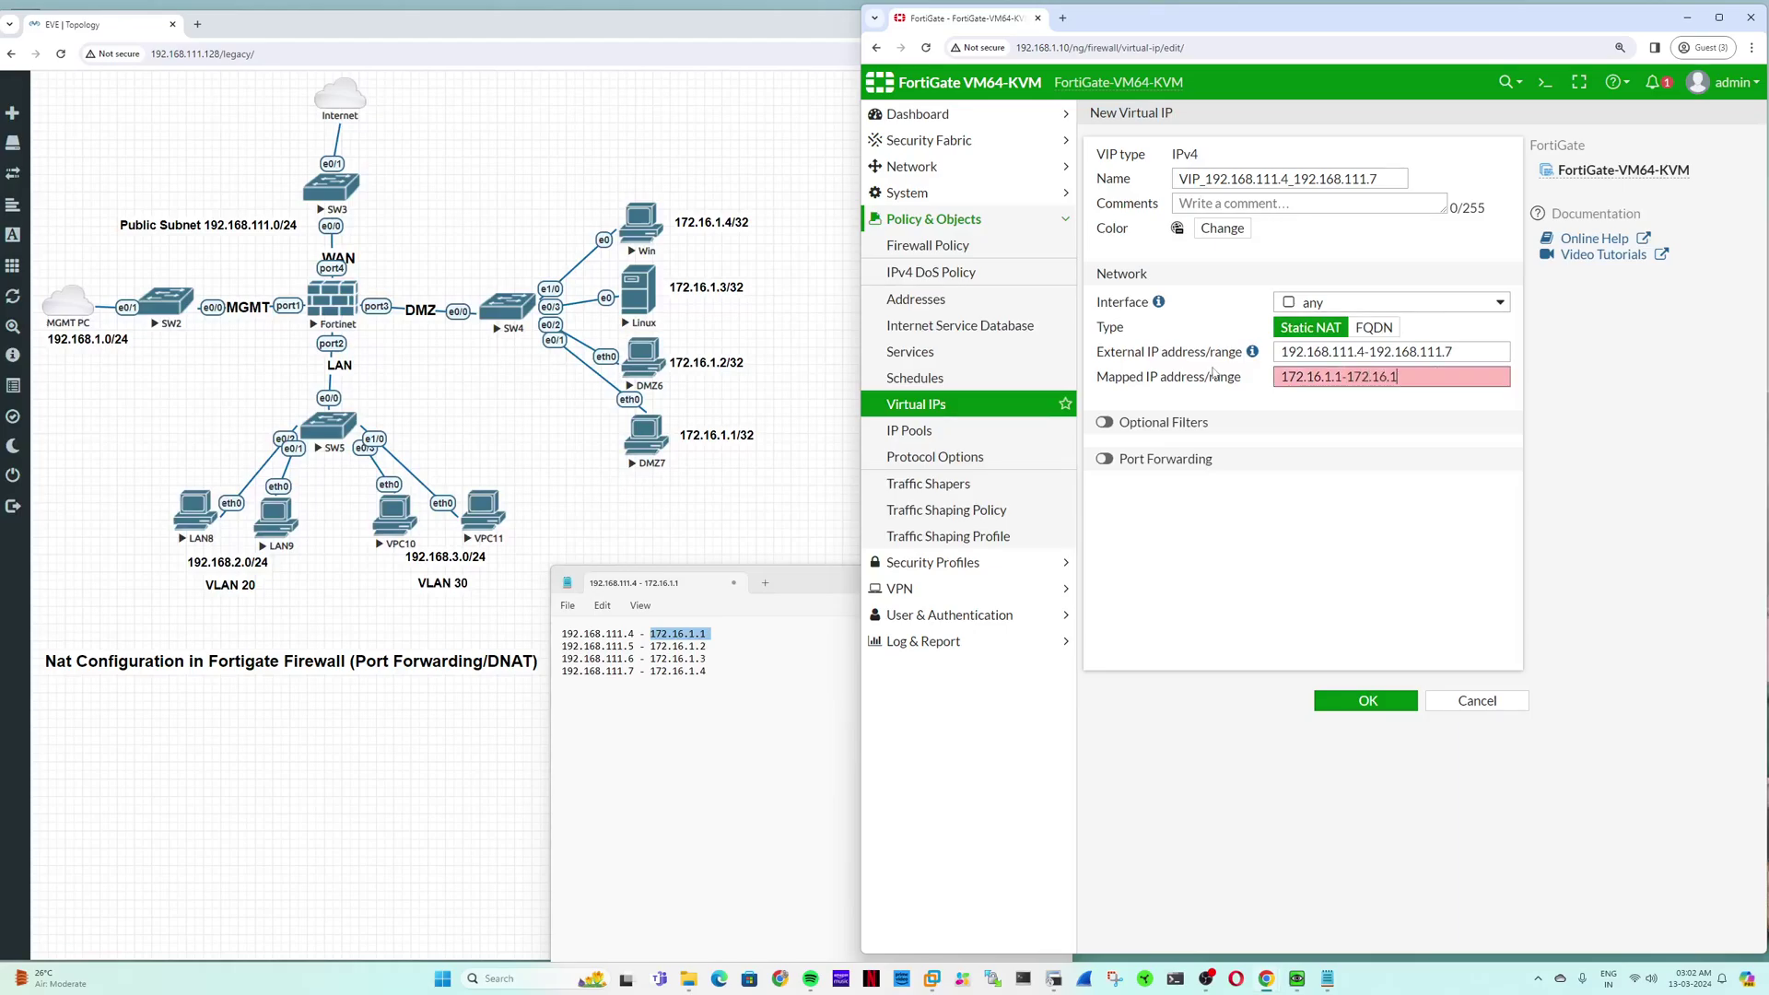
type(".4")
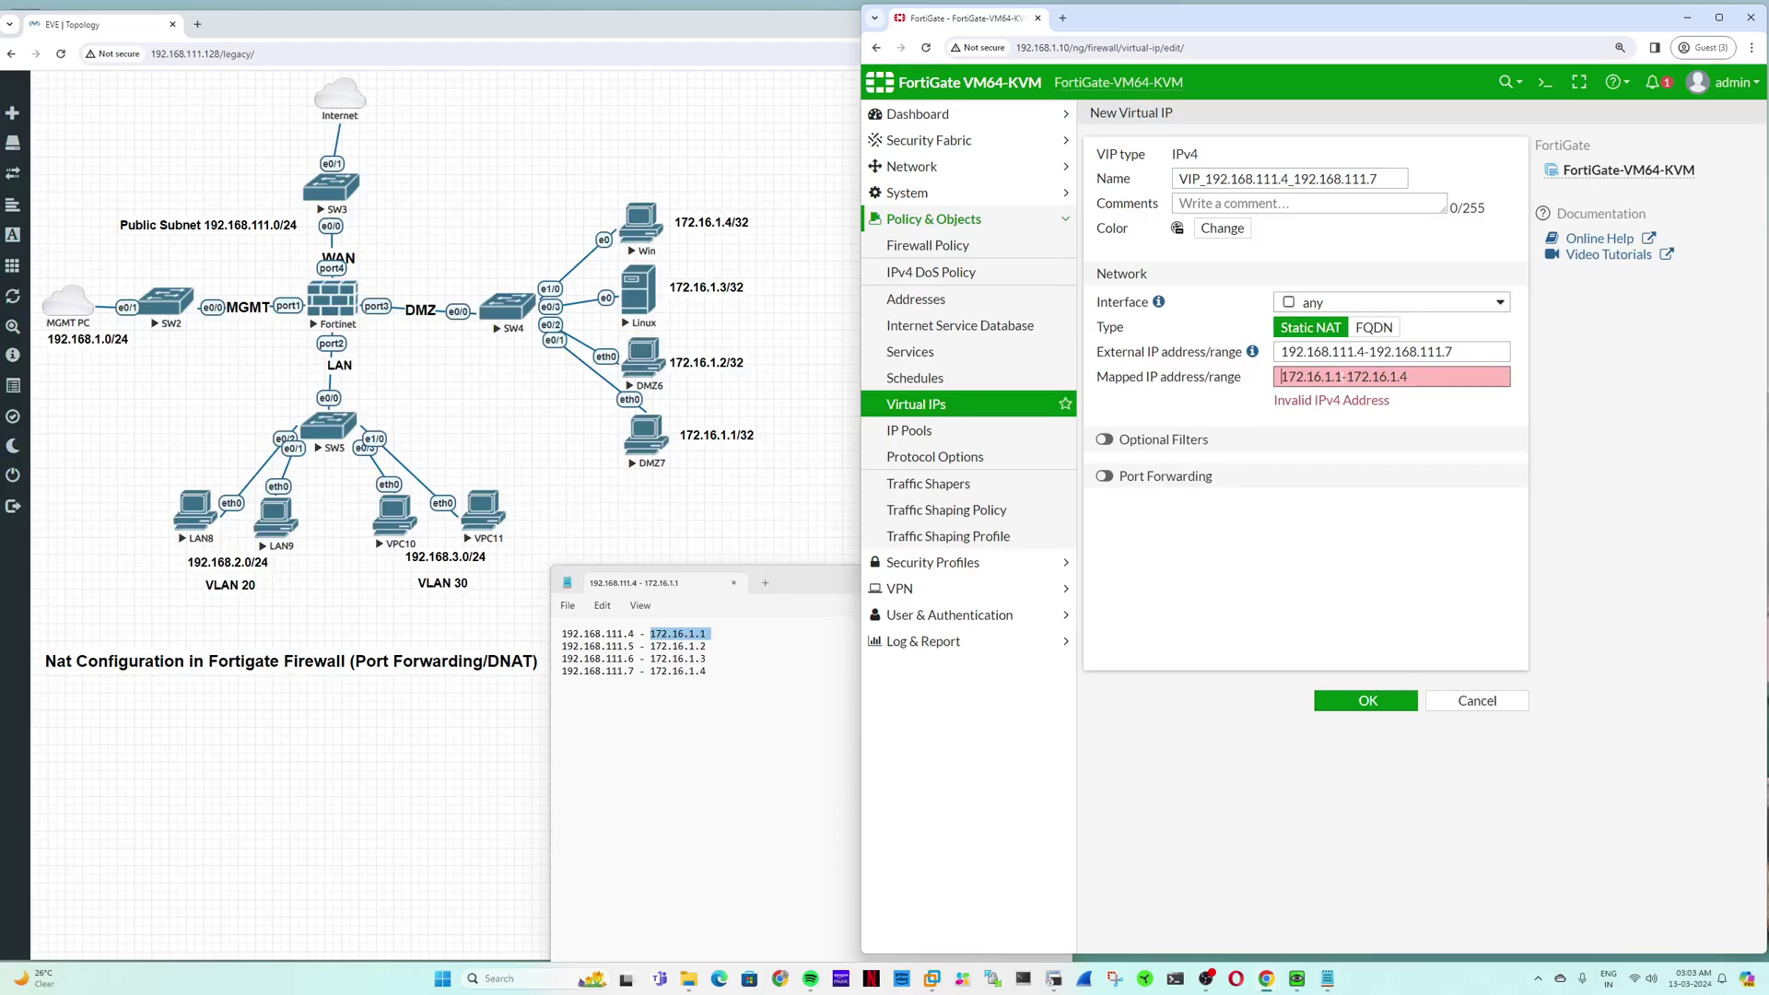
left_click(1343, 377)
key("BackSpace")
type("4")
type("7")
type("7")
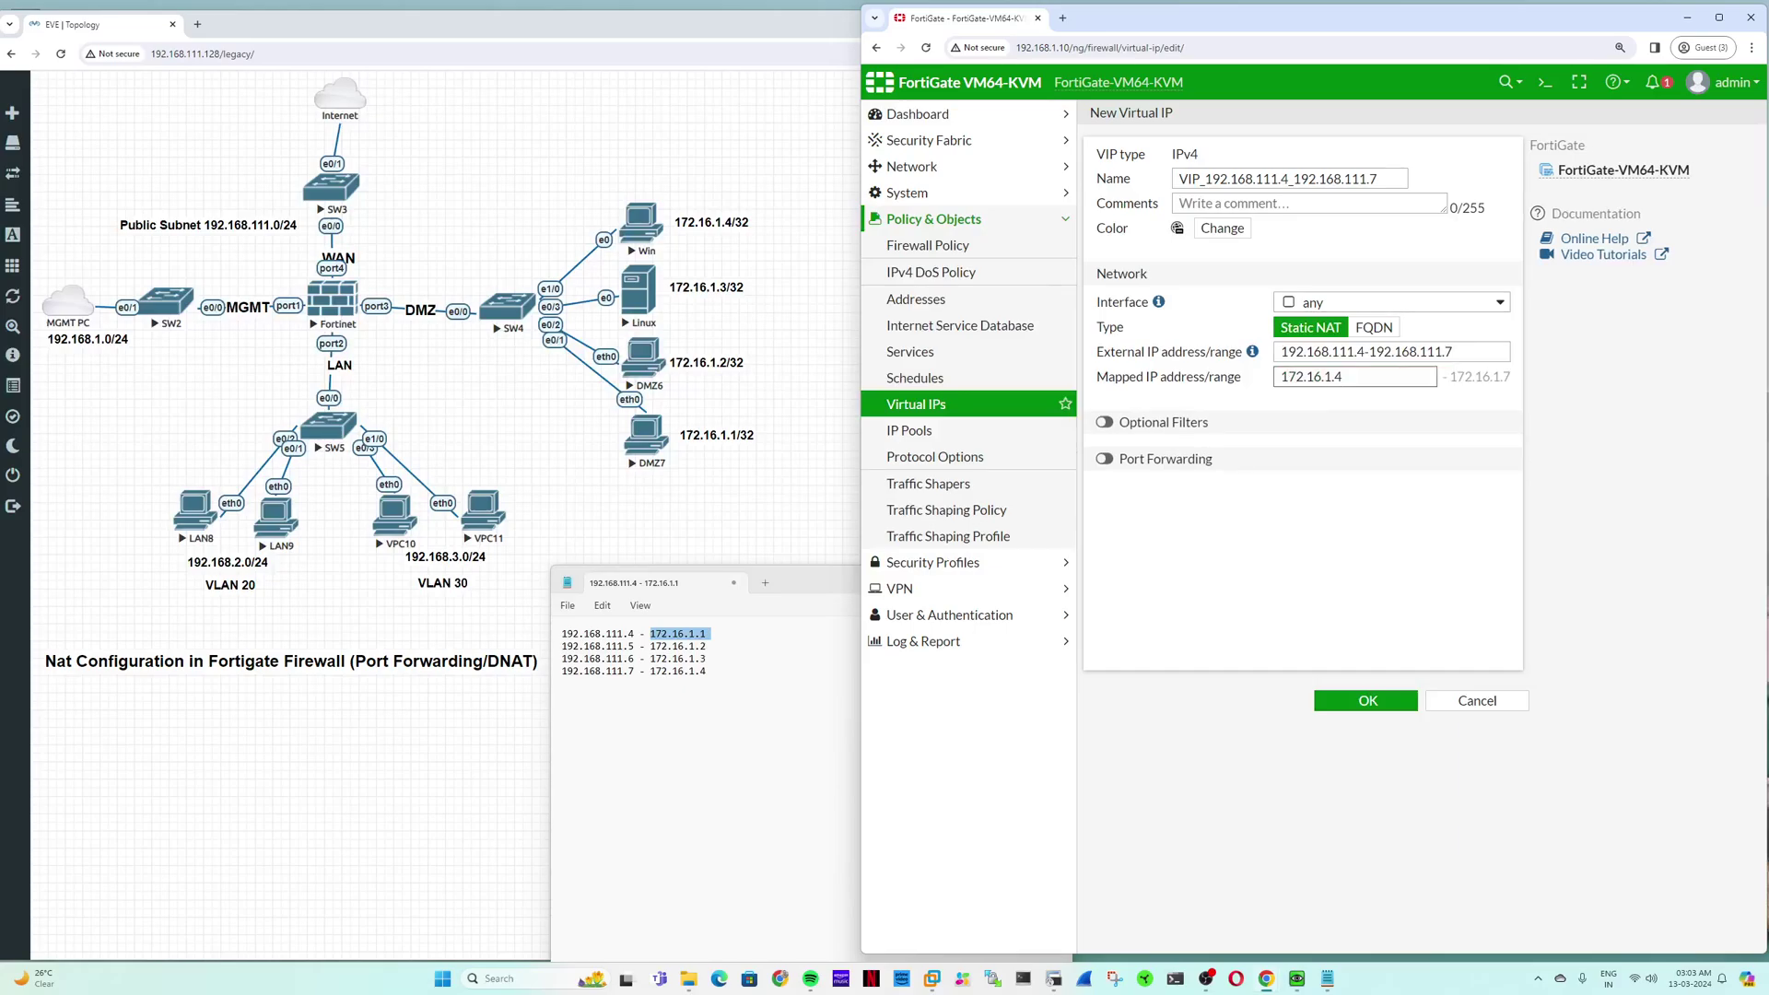
key("BackSpace")
type("1")
left_click(1391, 415)
Step: Check the external range 192.168.111.4-192.168.111.7 against the mapped range 172.16.1.1-172.16.1.4
left_click_drag(1456, 351, 1280, 351)
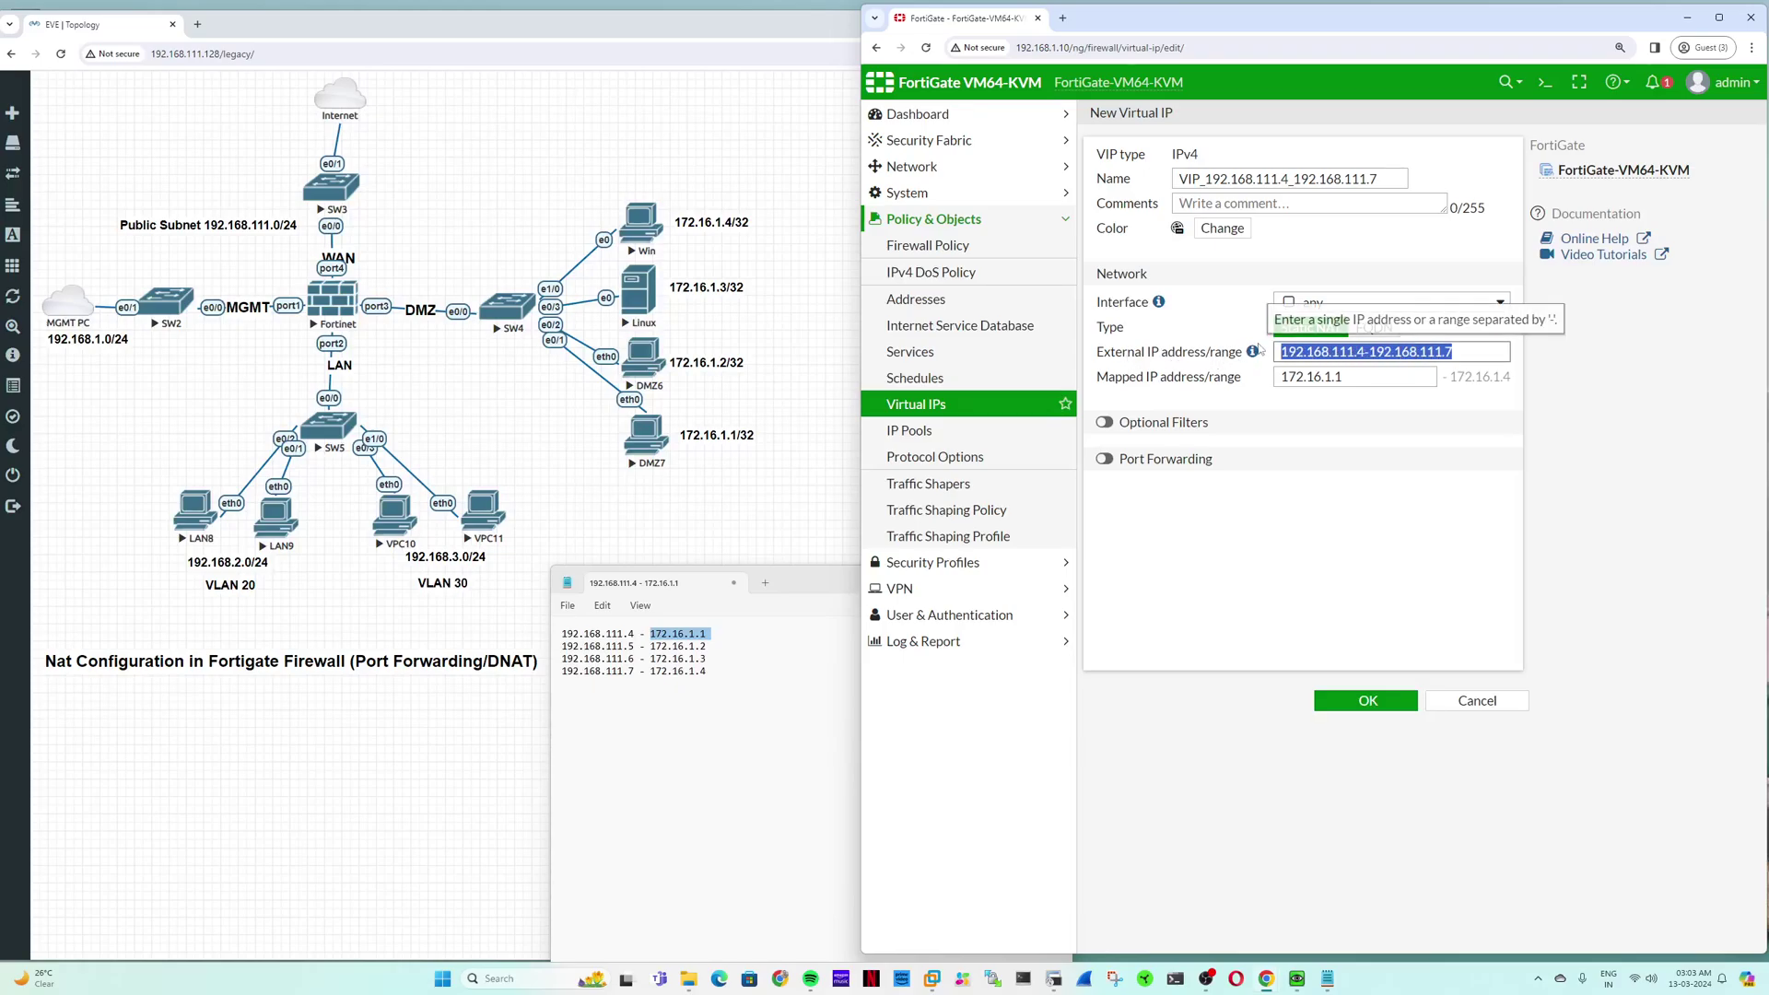
left_click(1364, 351)
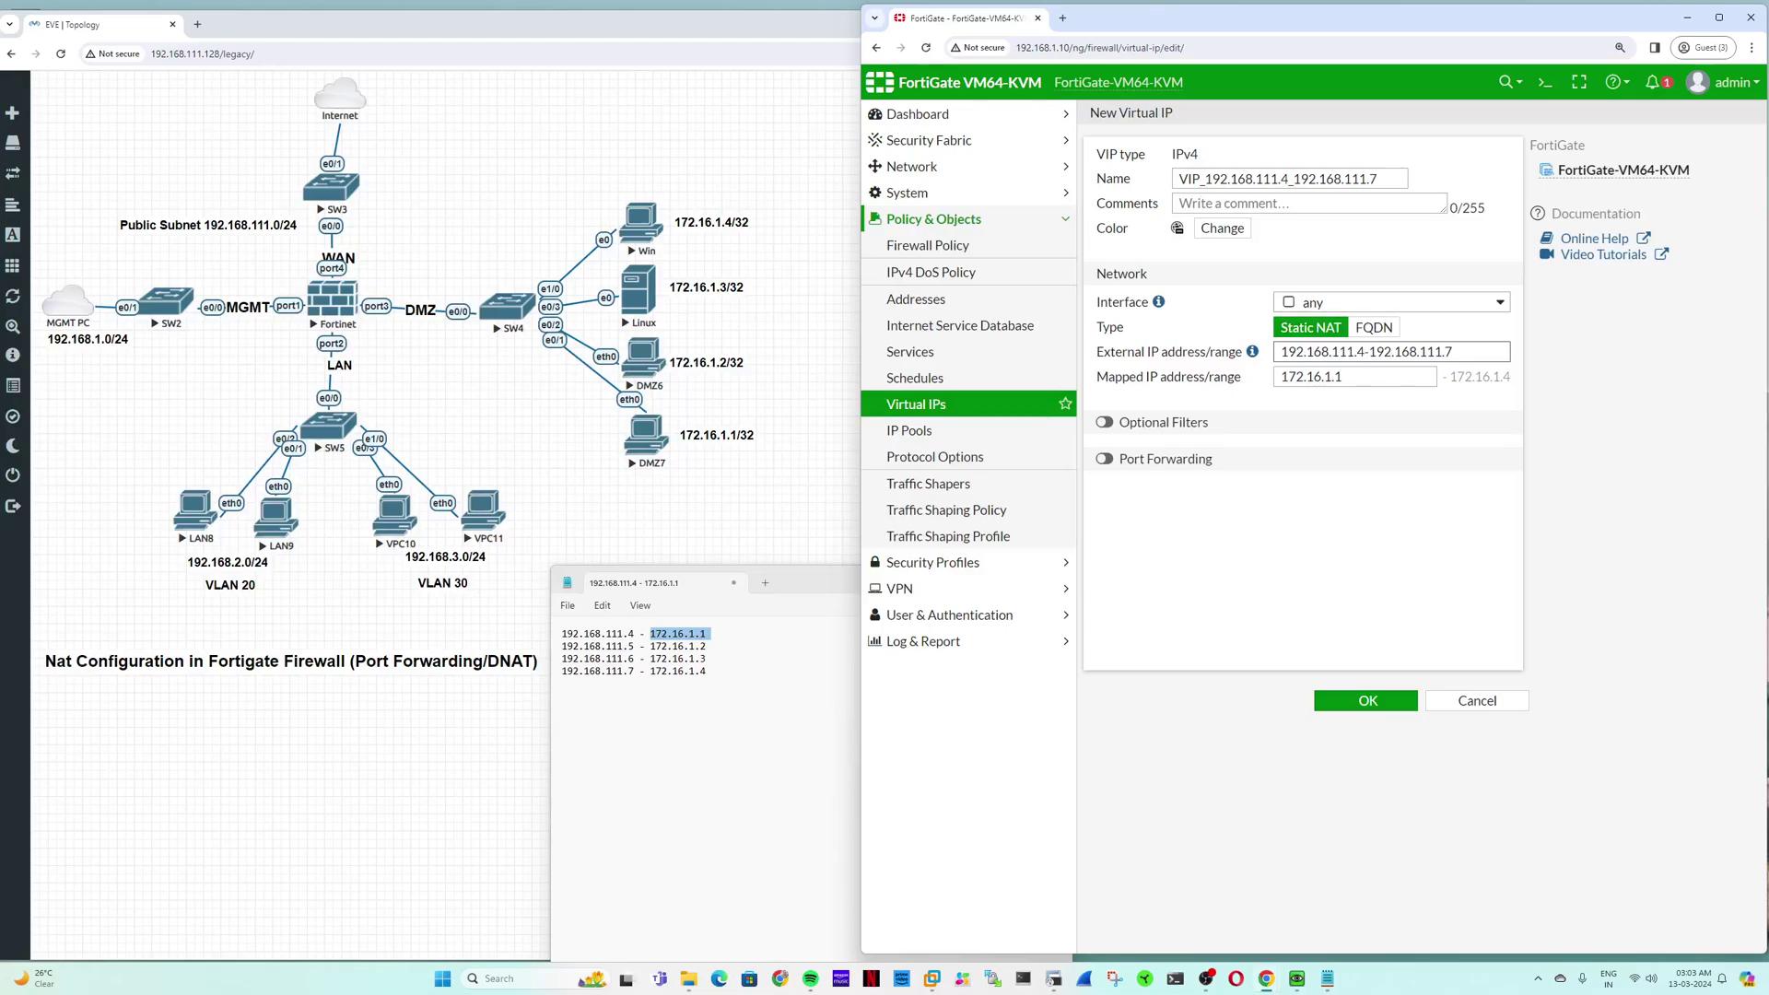
left_click_drag(1465, 351, 1281, 379)
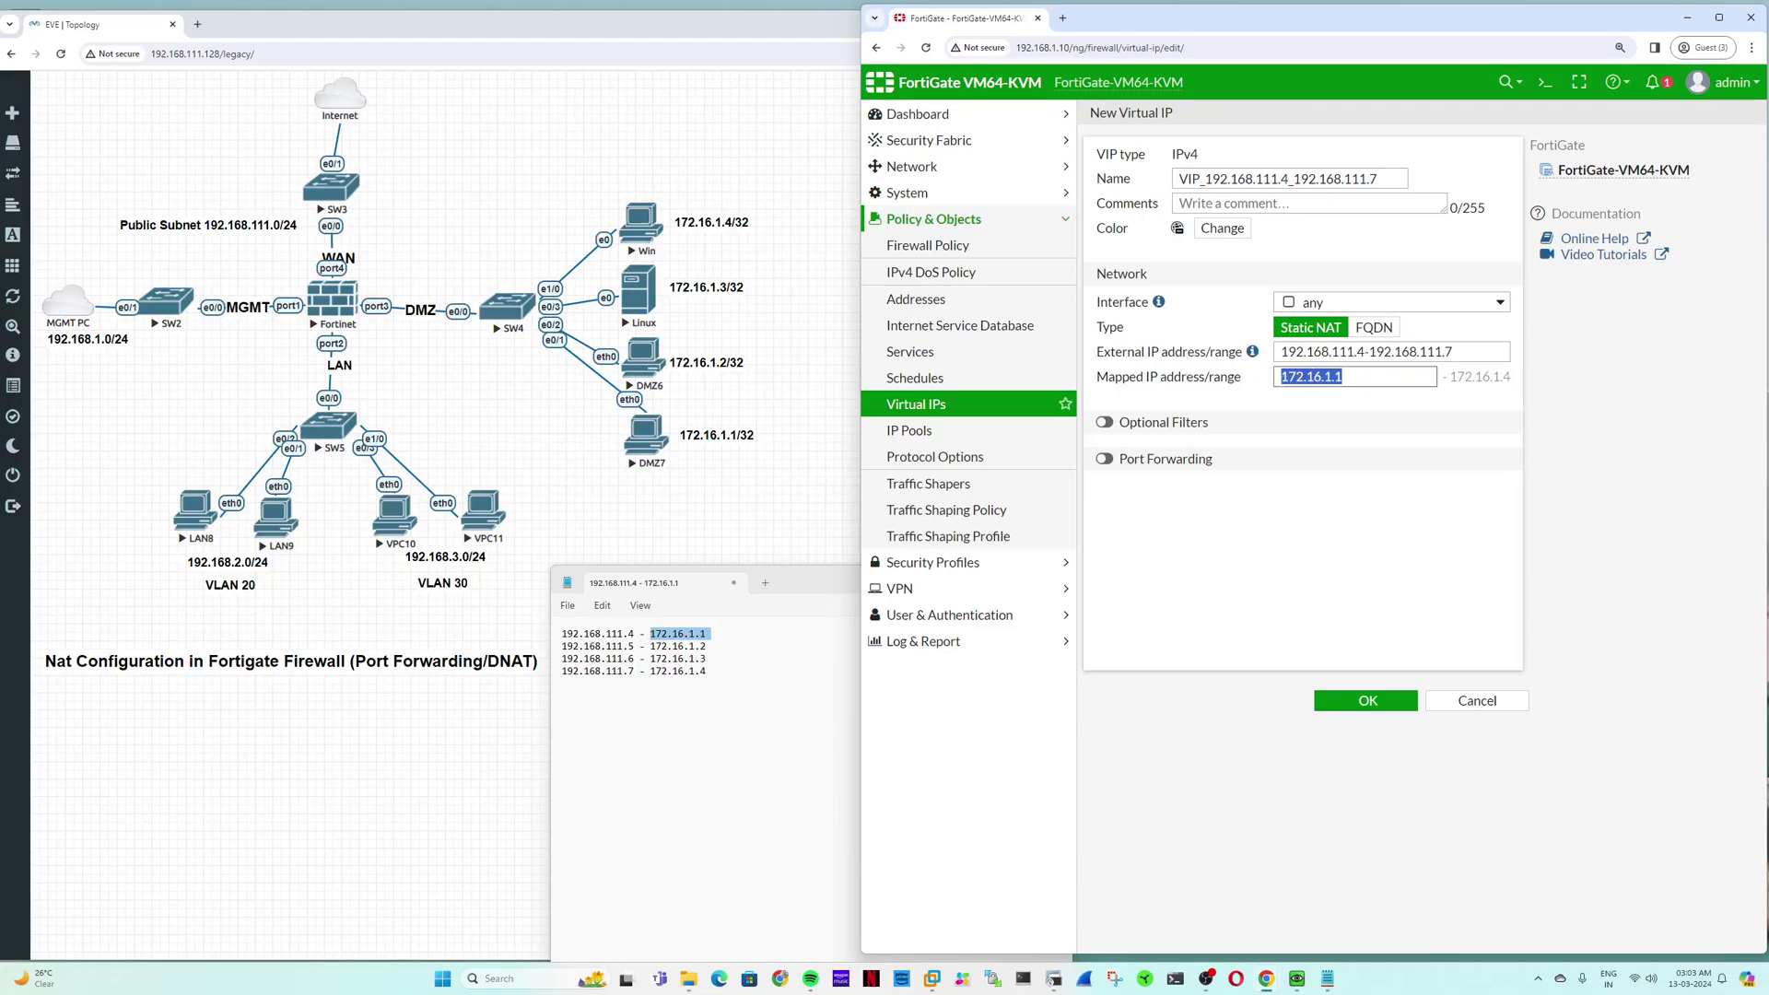
double_click(1512, 379)
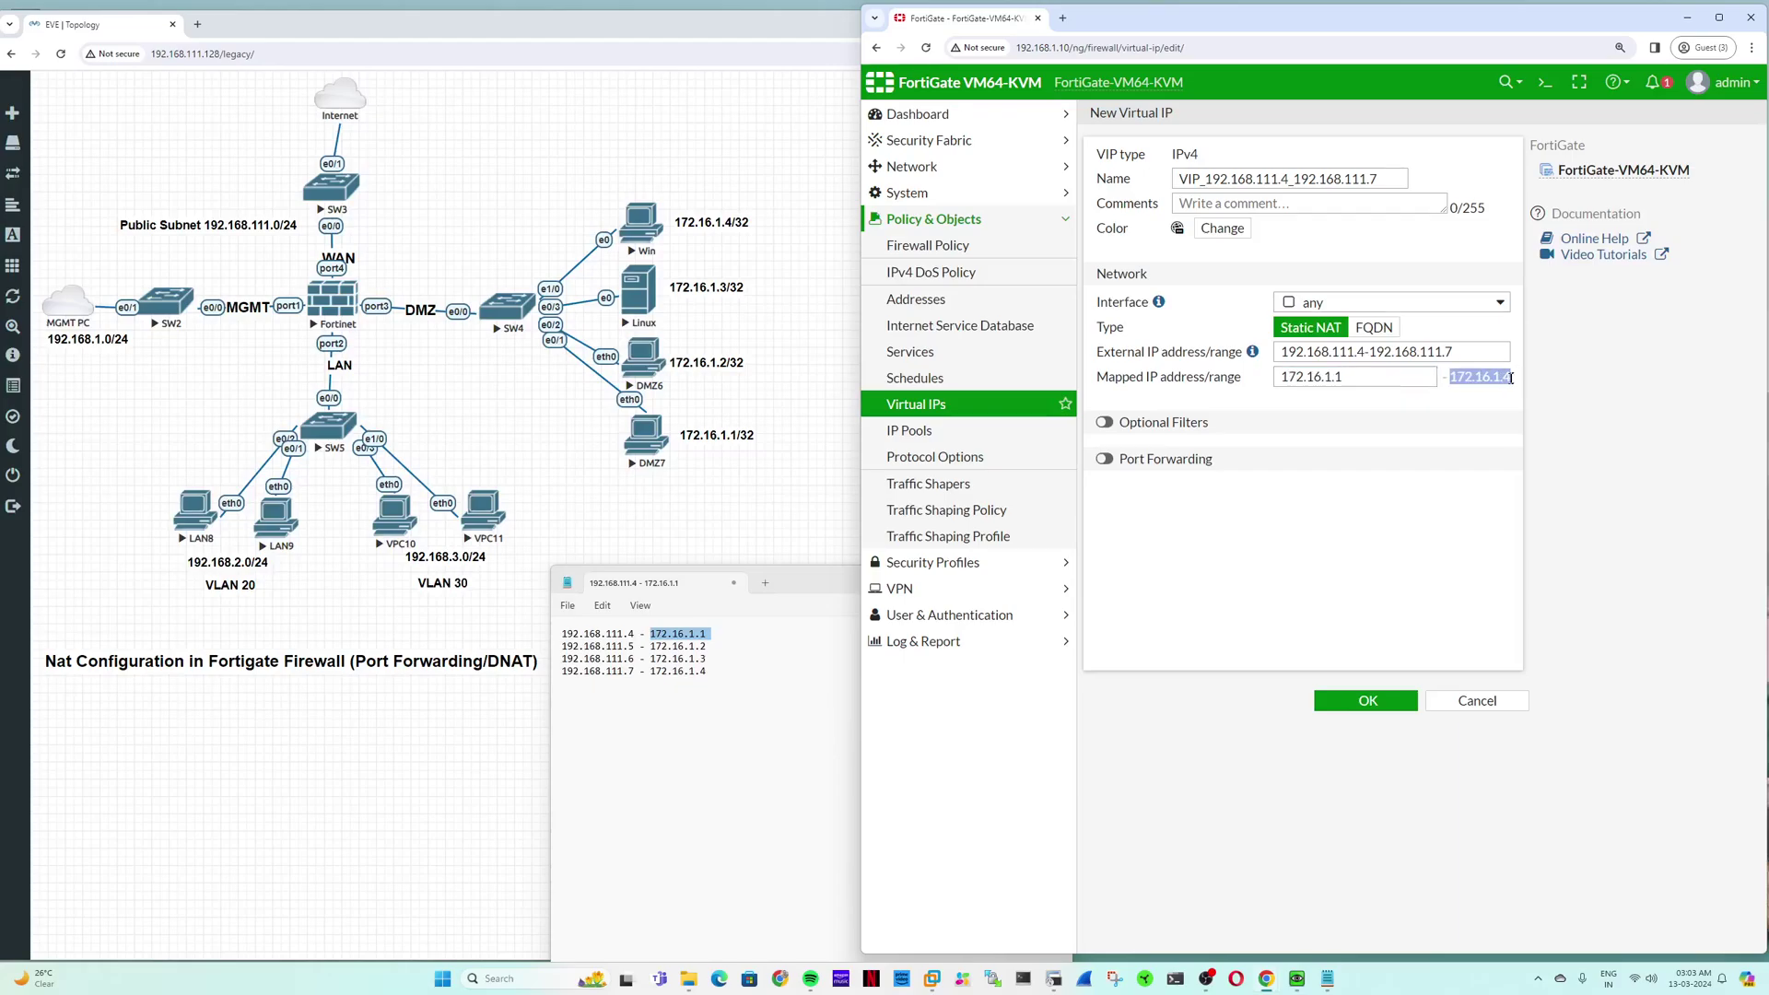
left_click_drag(1460, 353, 1281, 352)
left_click(1344, 376)
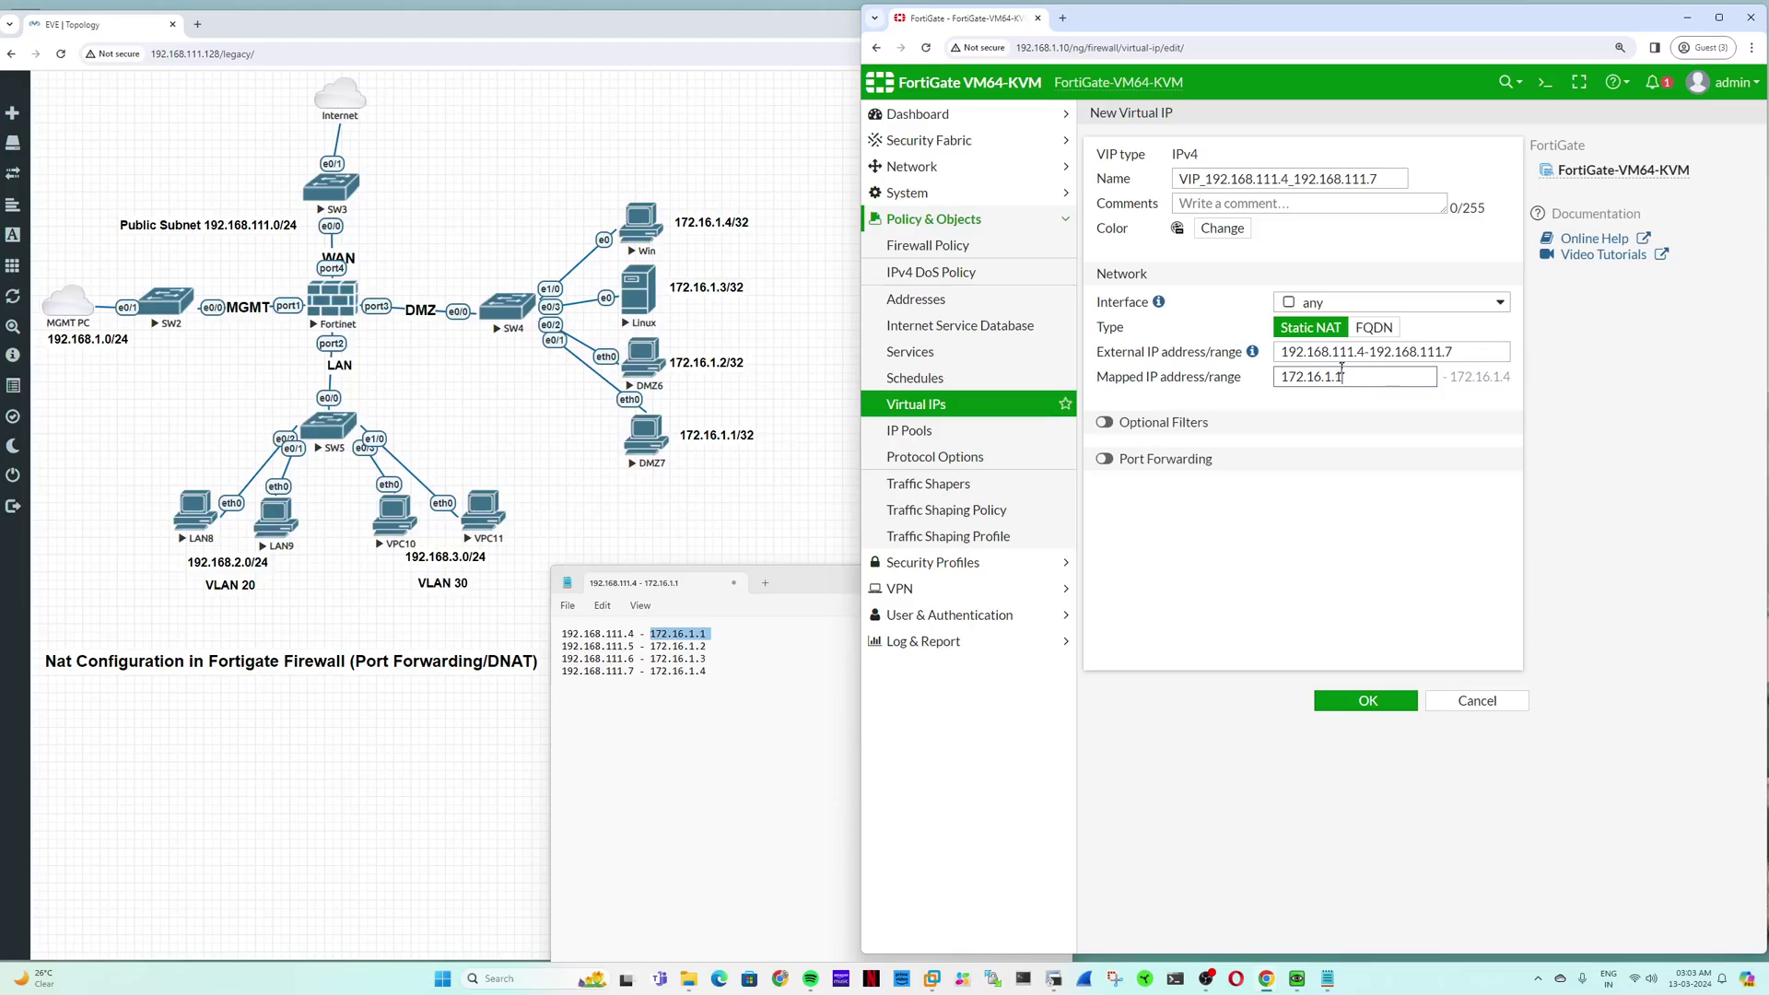
left_click_drag(1365, 352, 1280, 352)
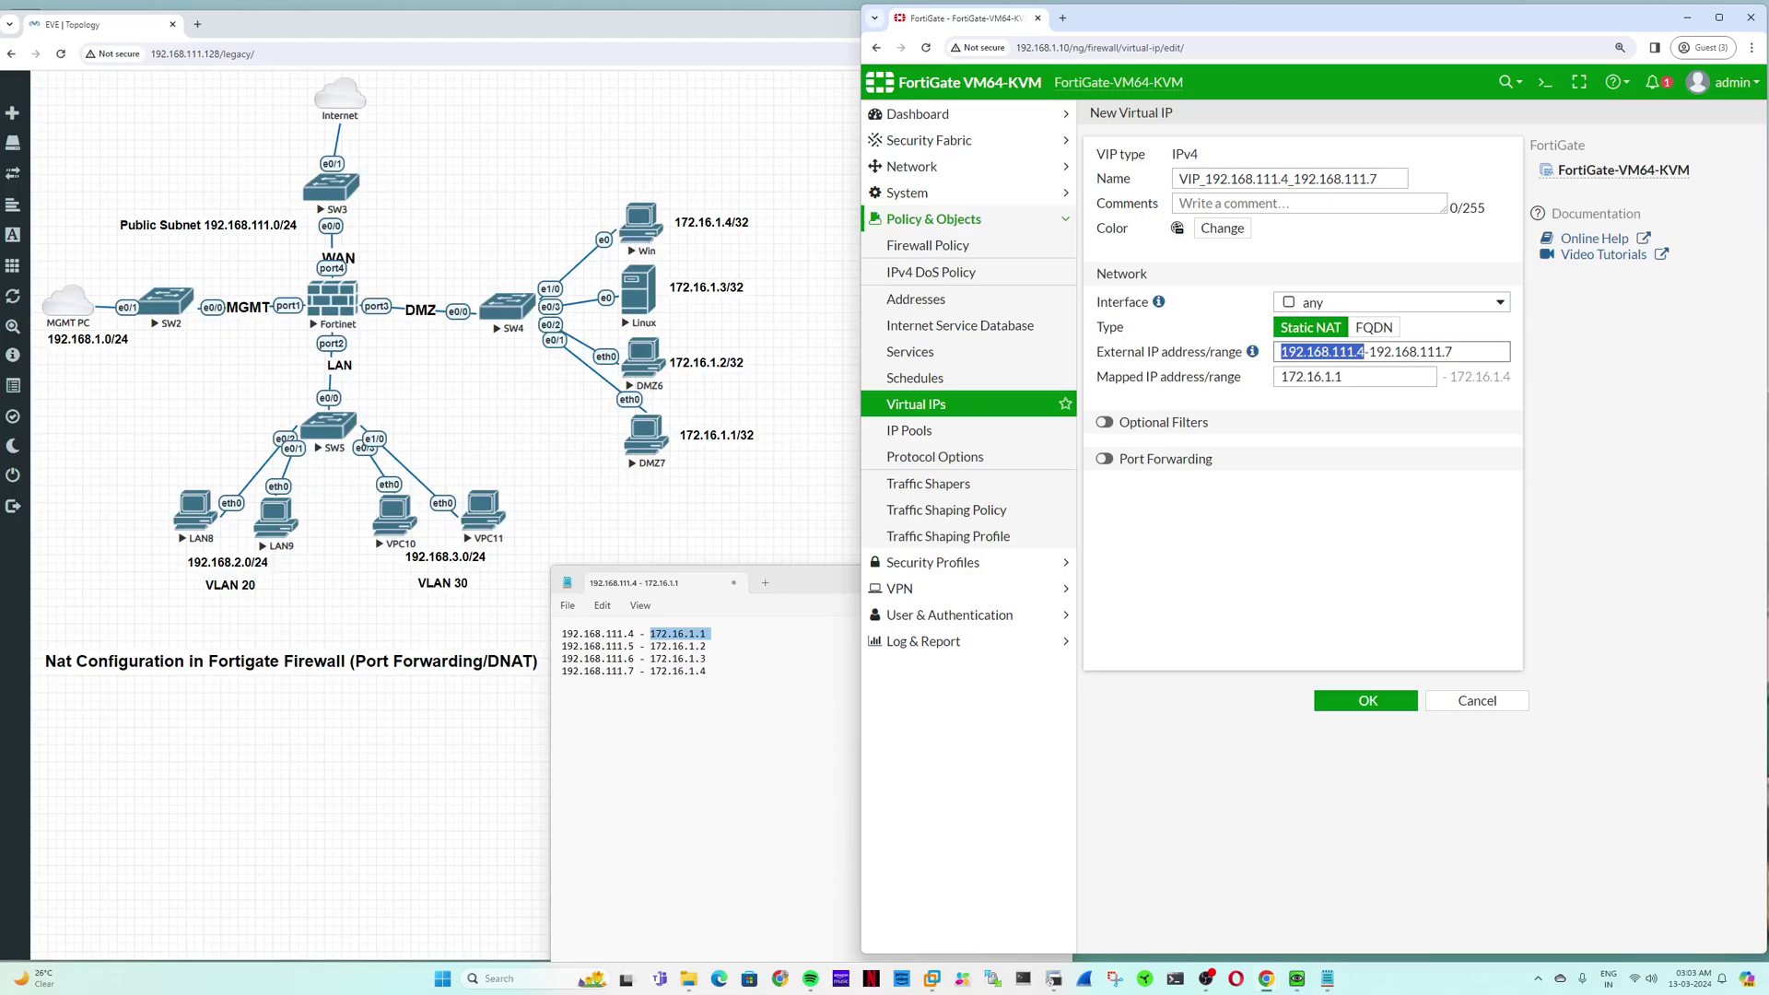
left_click(1284, 351)
left_click_drag(1364, 352, 1279, 352)
key("Tab")
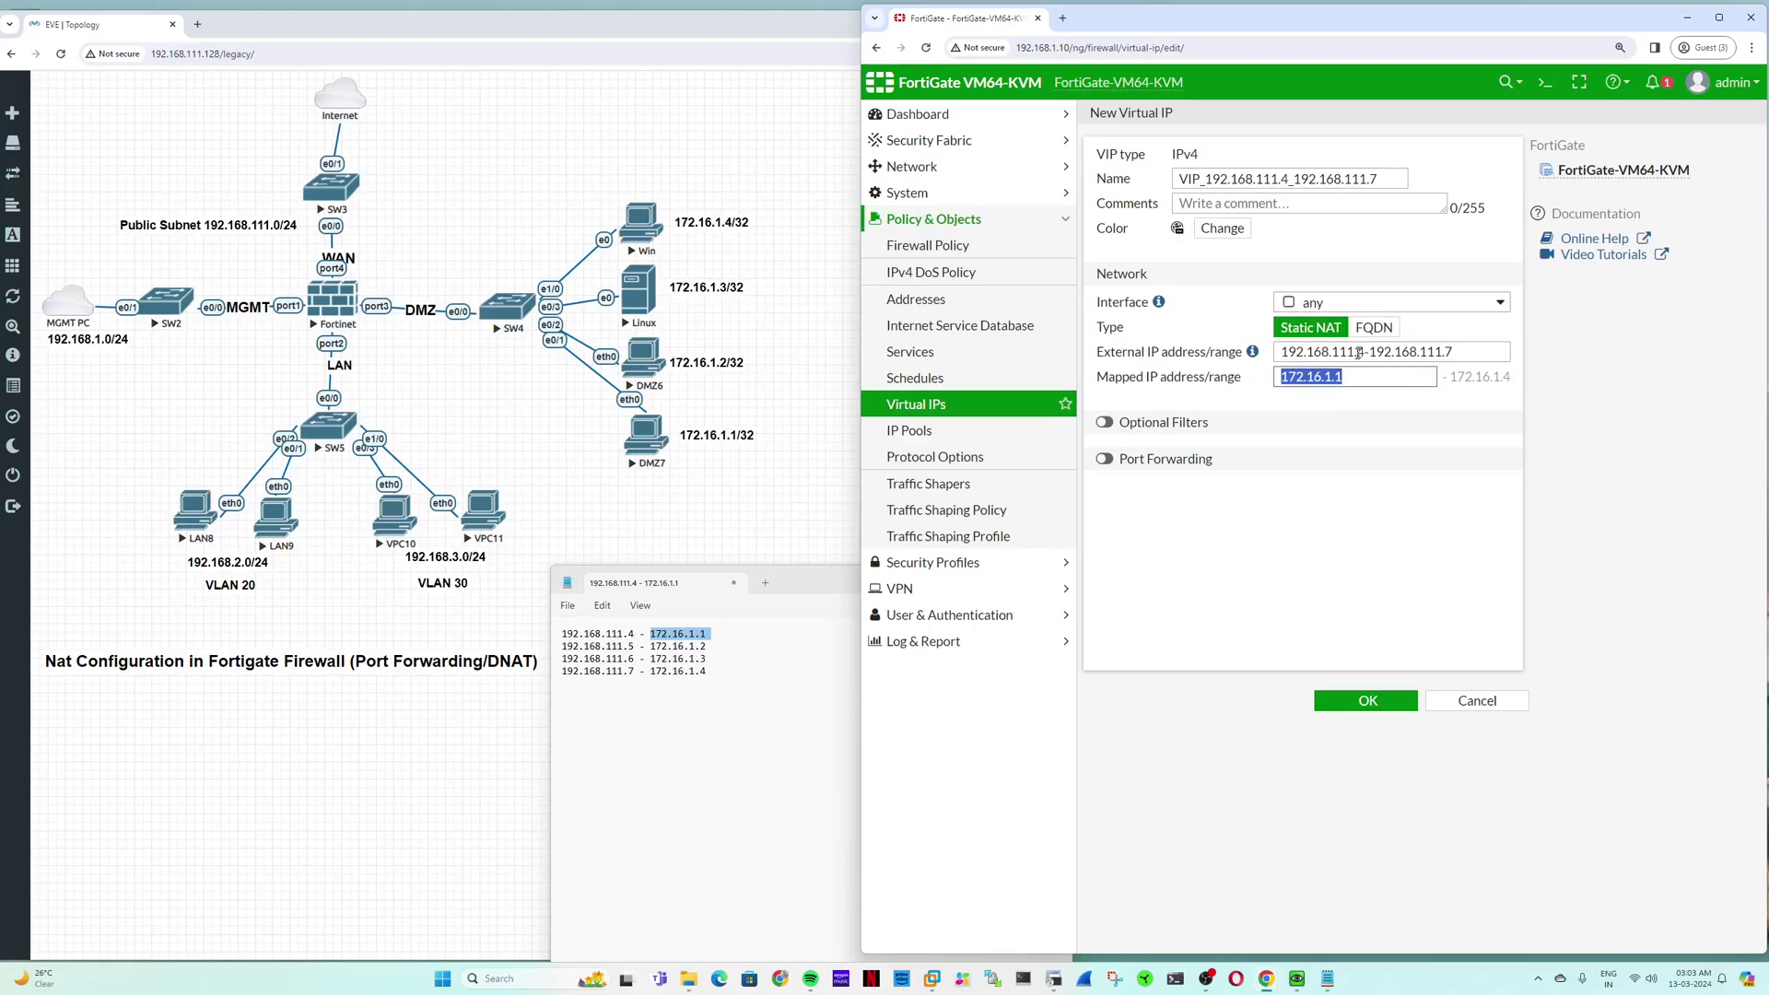
left_click(1359, 351)
left_click_drag(1364, 352, 1318, 352)
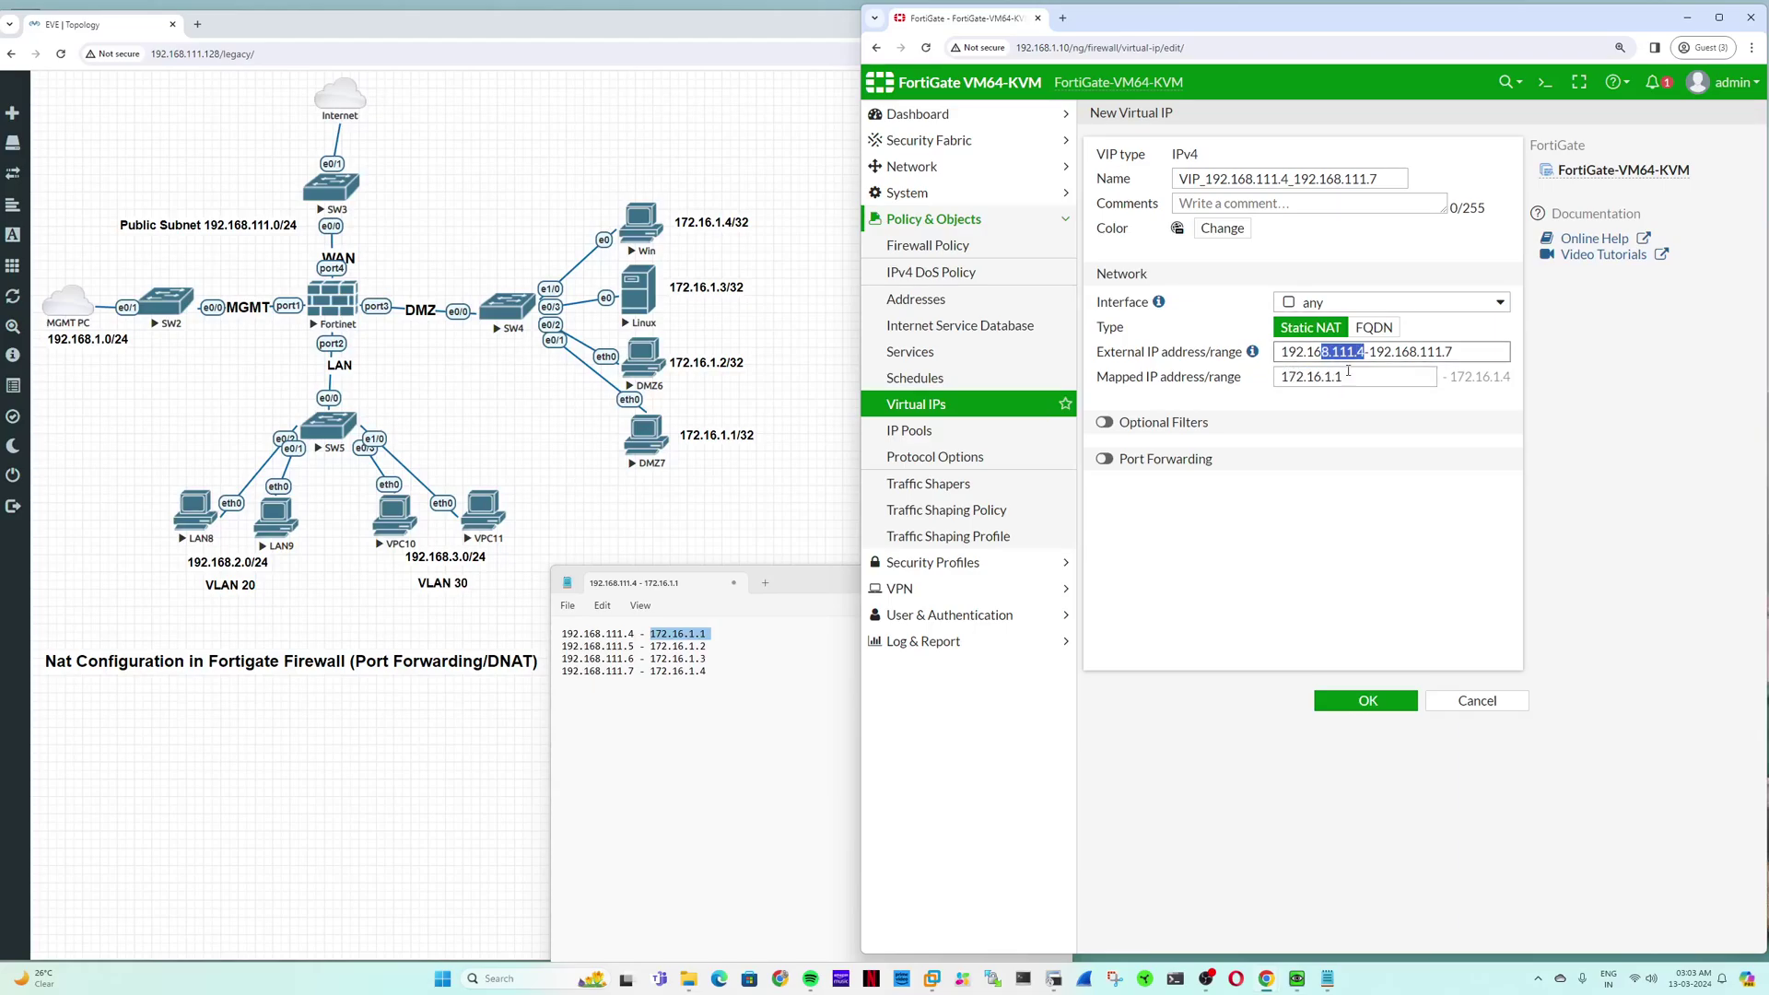
key("Tab")
left_click(1342, 376)
left_click(1409, 351)
left_click(1494, 376)
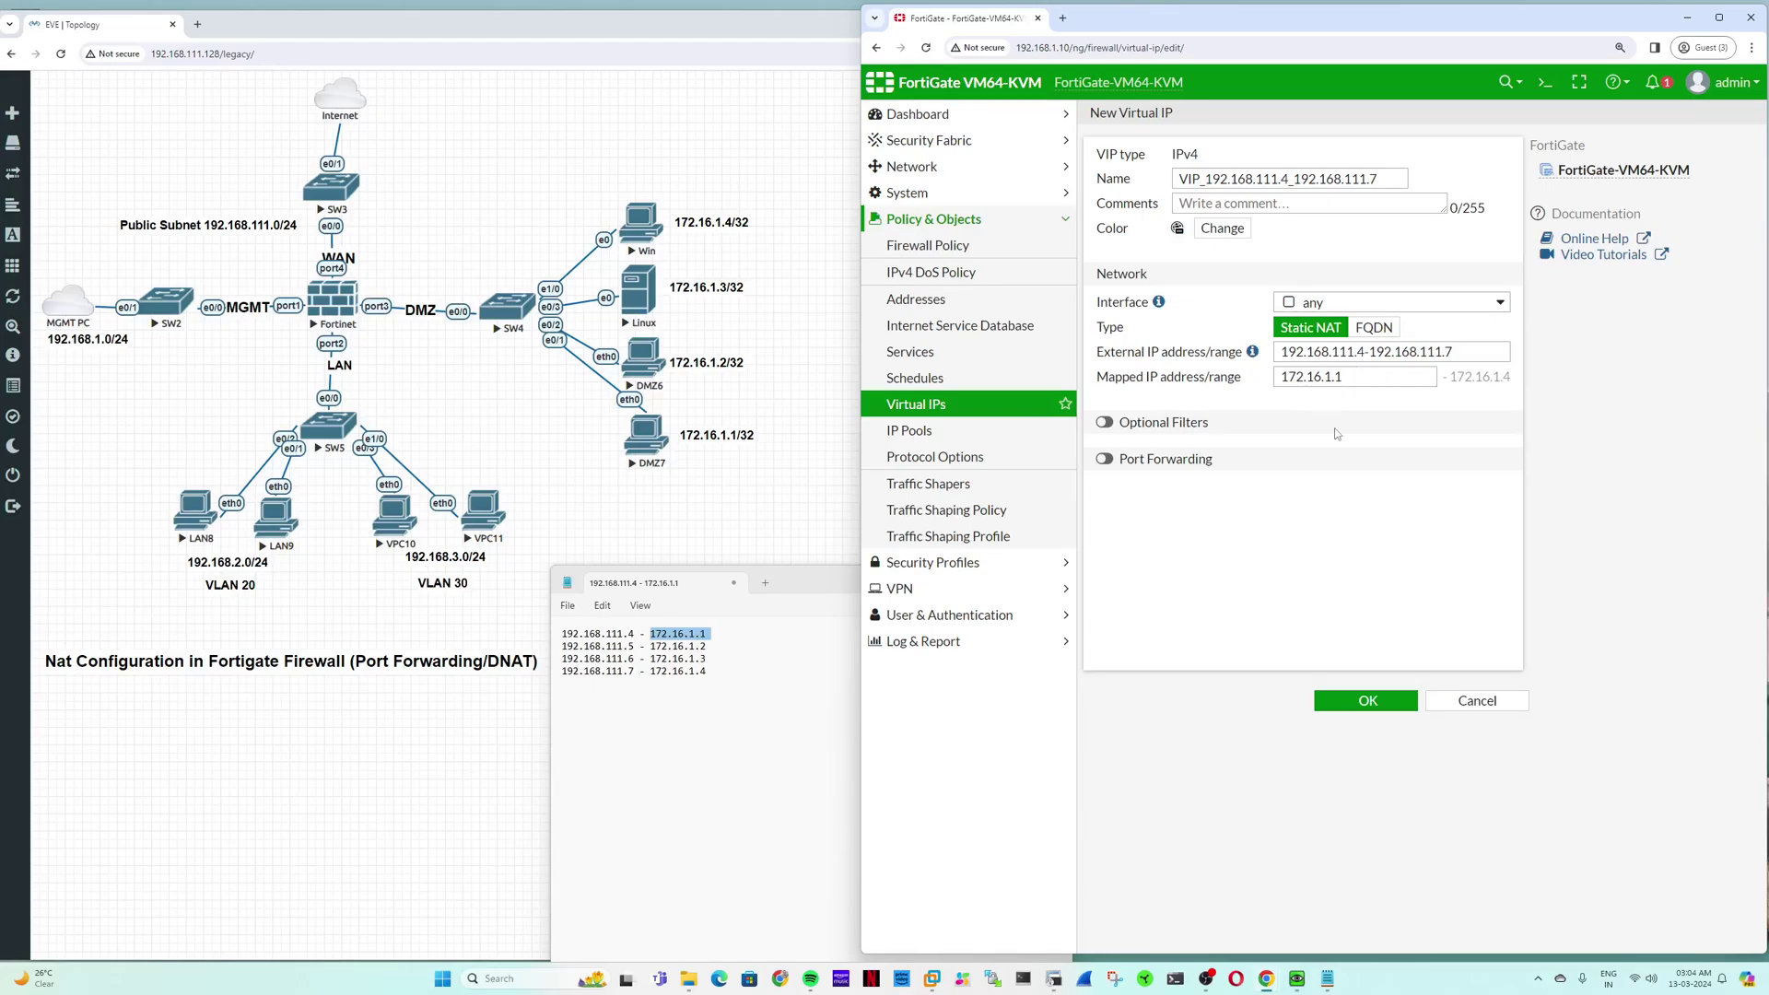
Step: Save the VIP_192.168.111.4_192.168.111.7 virtual IP mapping to 172.16.1.1
left_click(1377, 702)
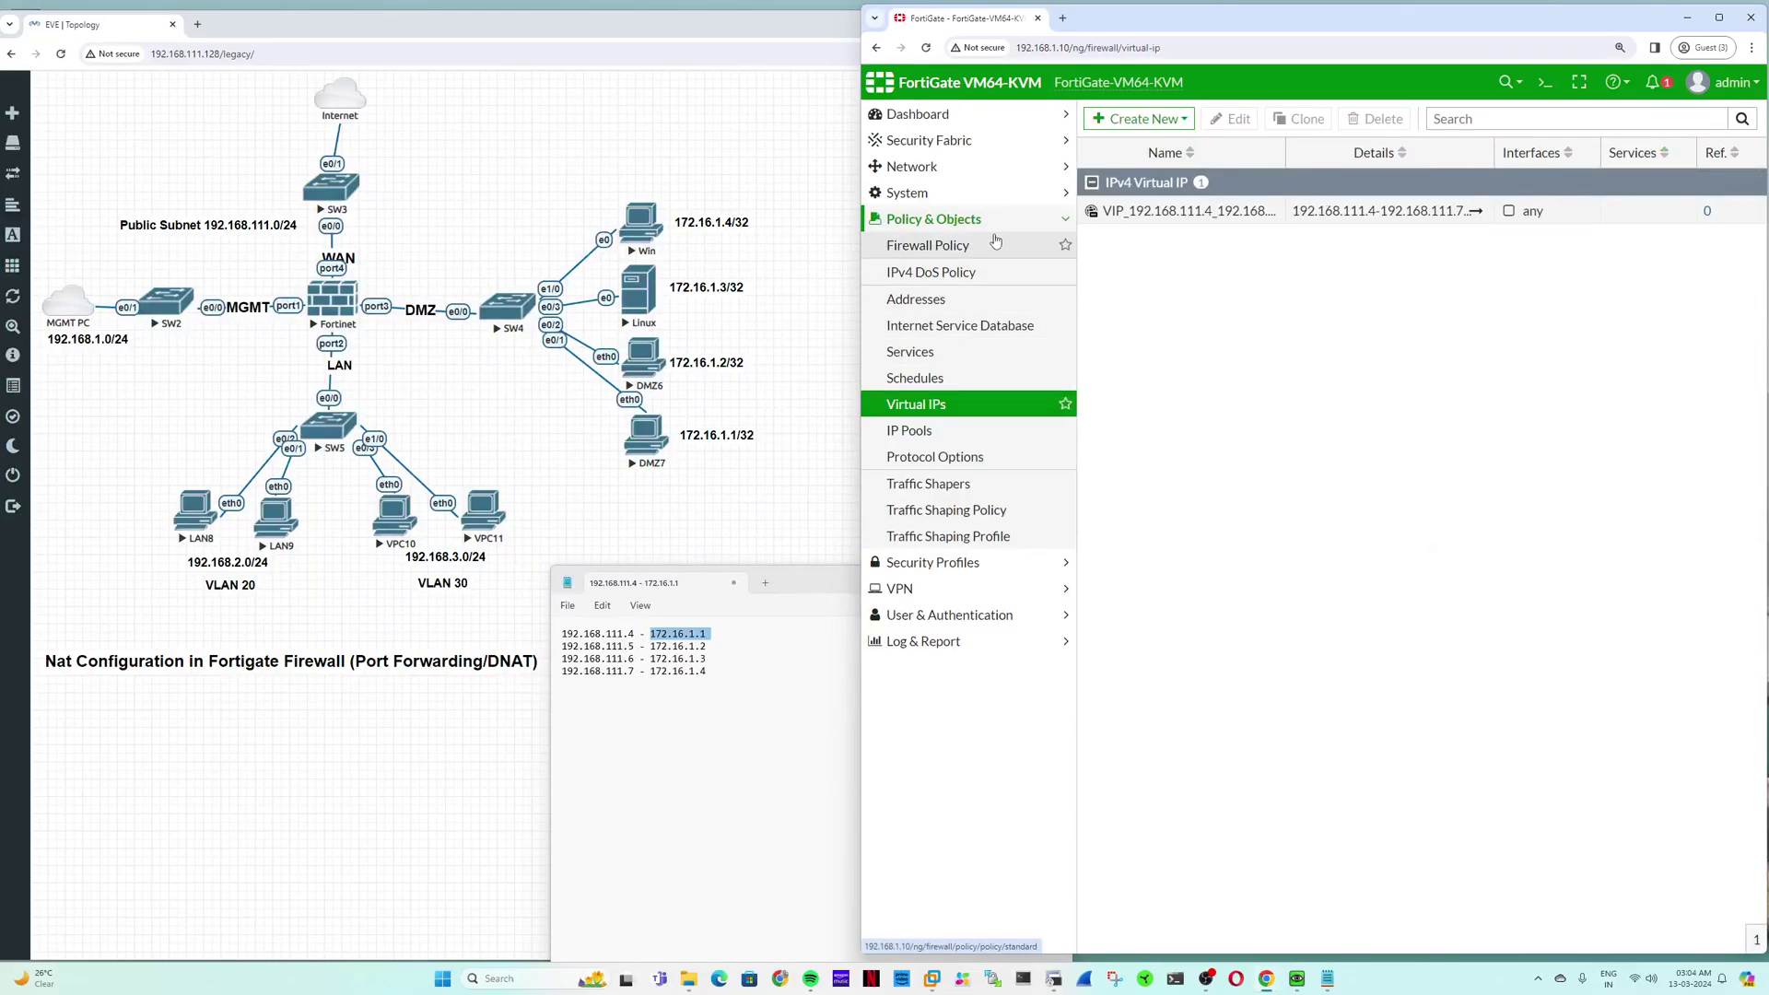
Step: Insert an empty firewall policy above VLAN30 to DMZ and open the new policy 6 for editing
left_click(928, 245)
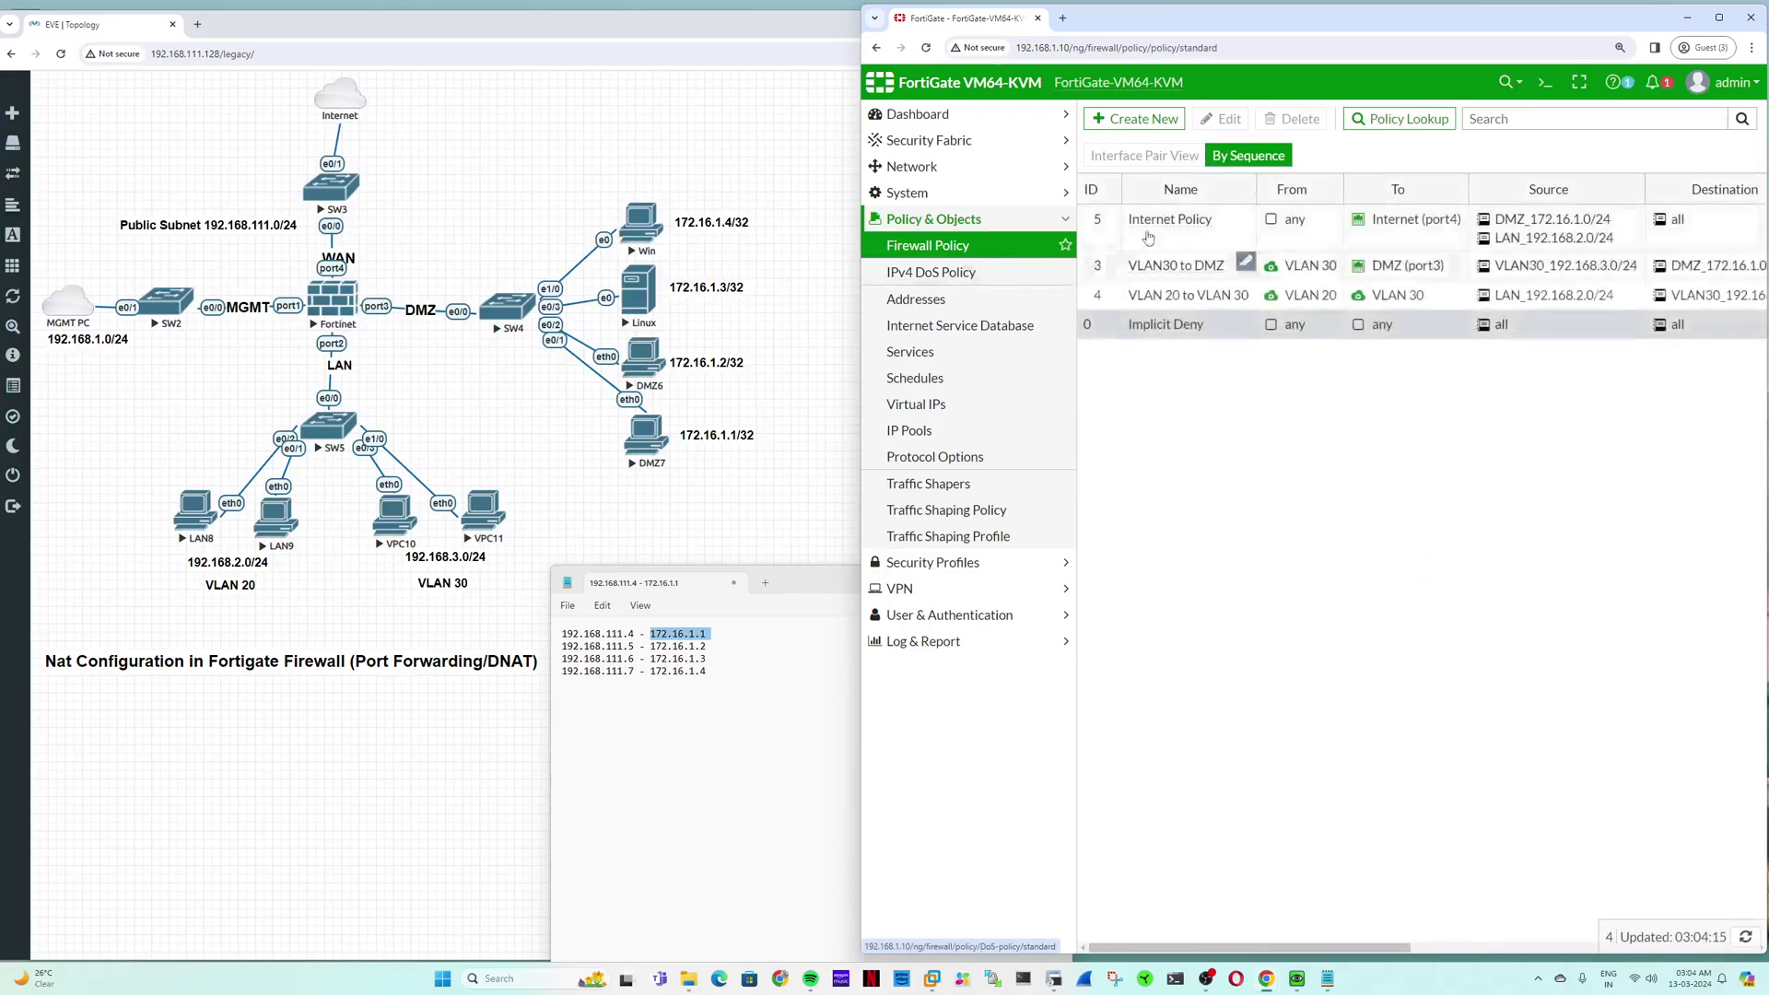
right_click(1092, 240)
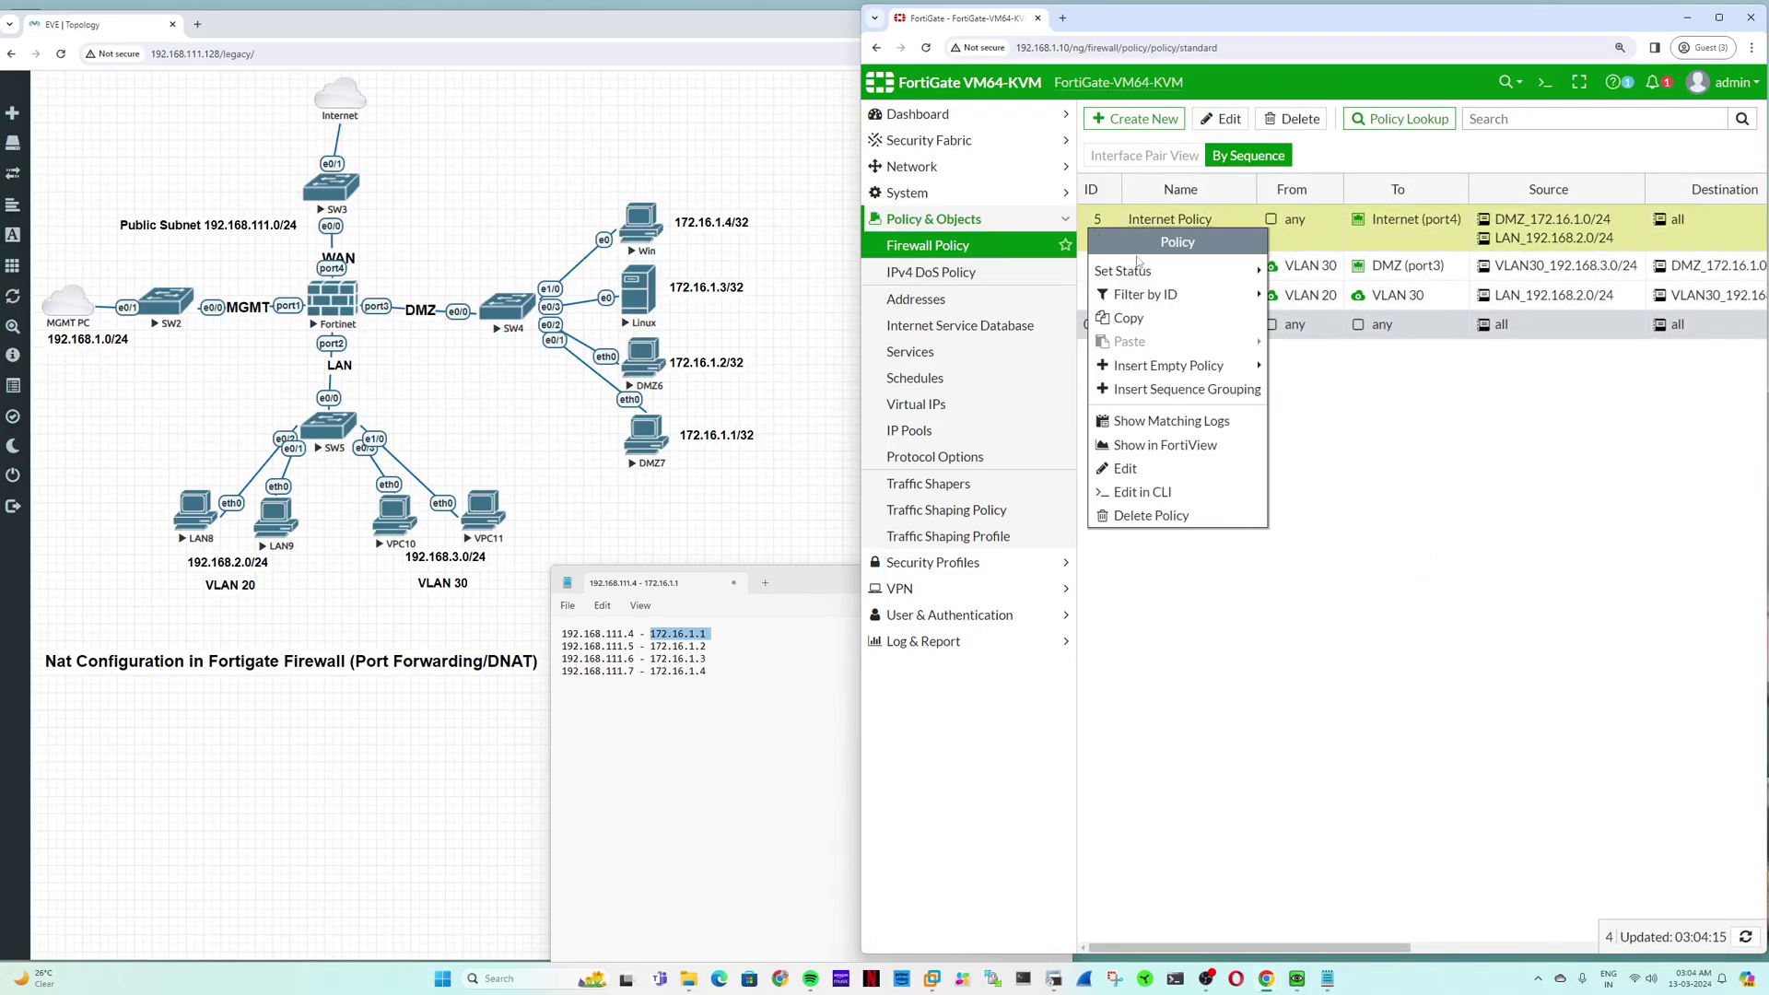
mouse_move(1220, 368)
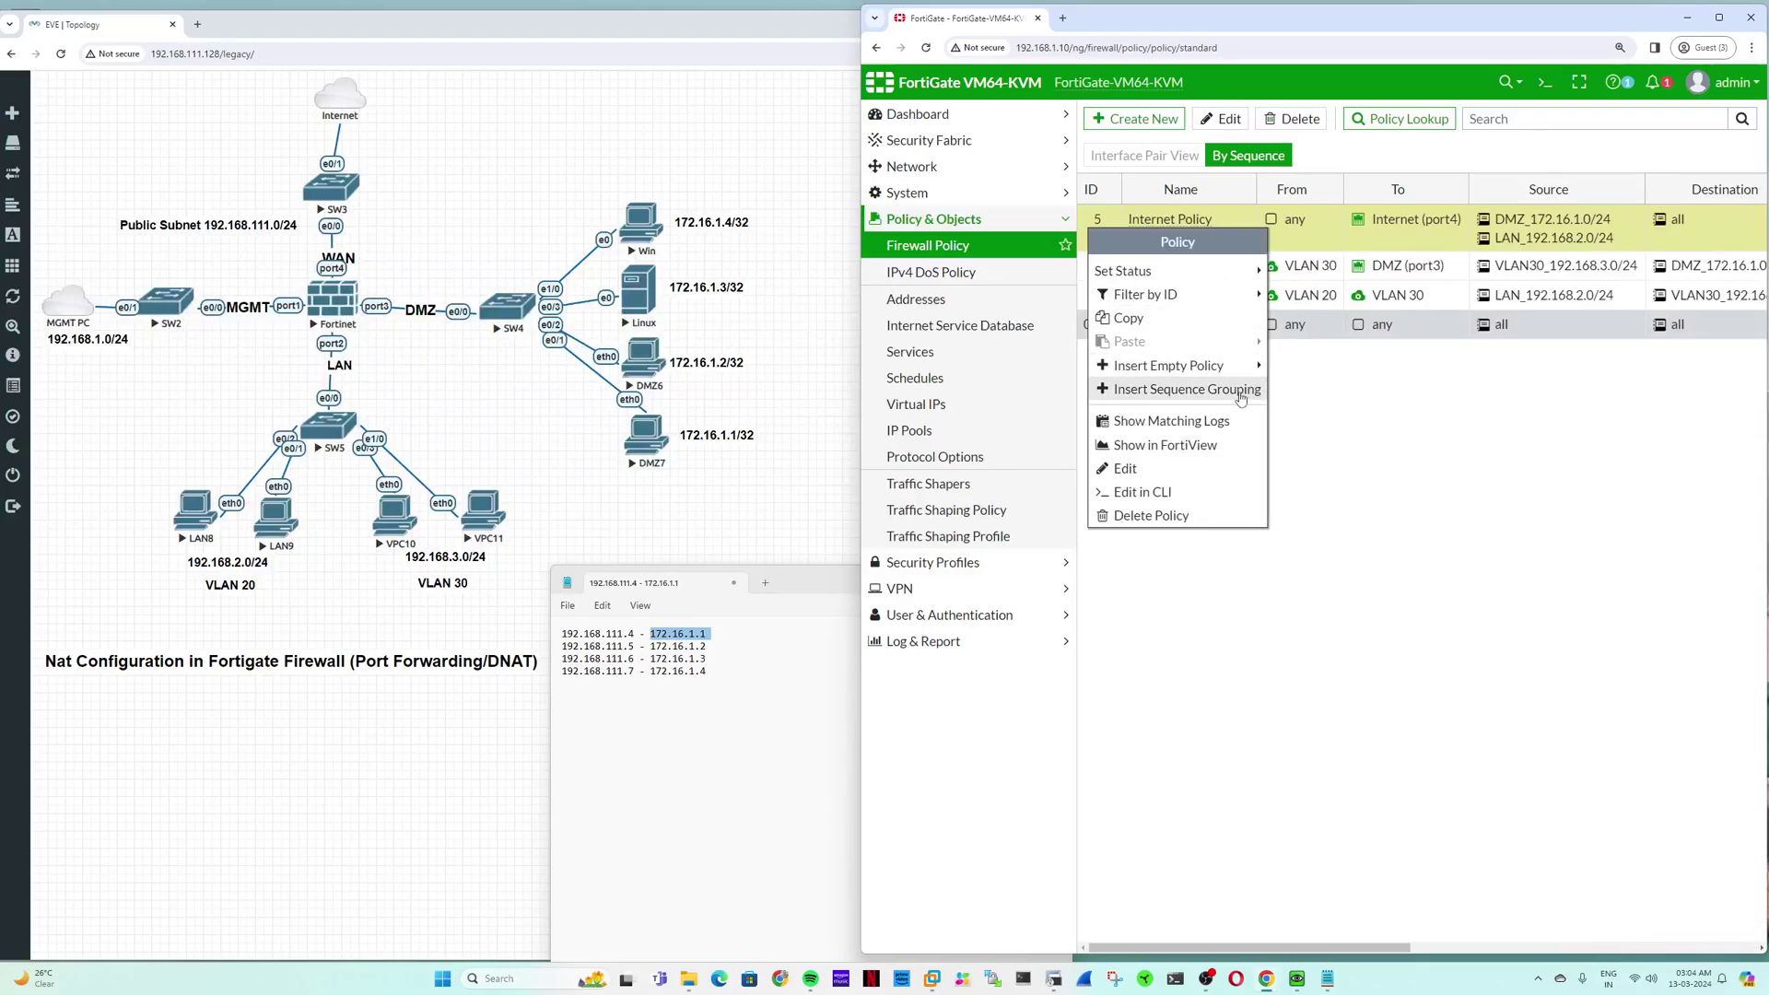
left_click(1262, 582)
right_click(1099, 267)
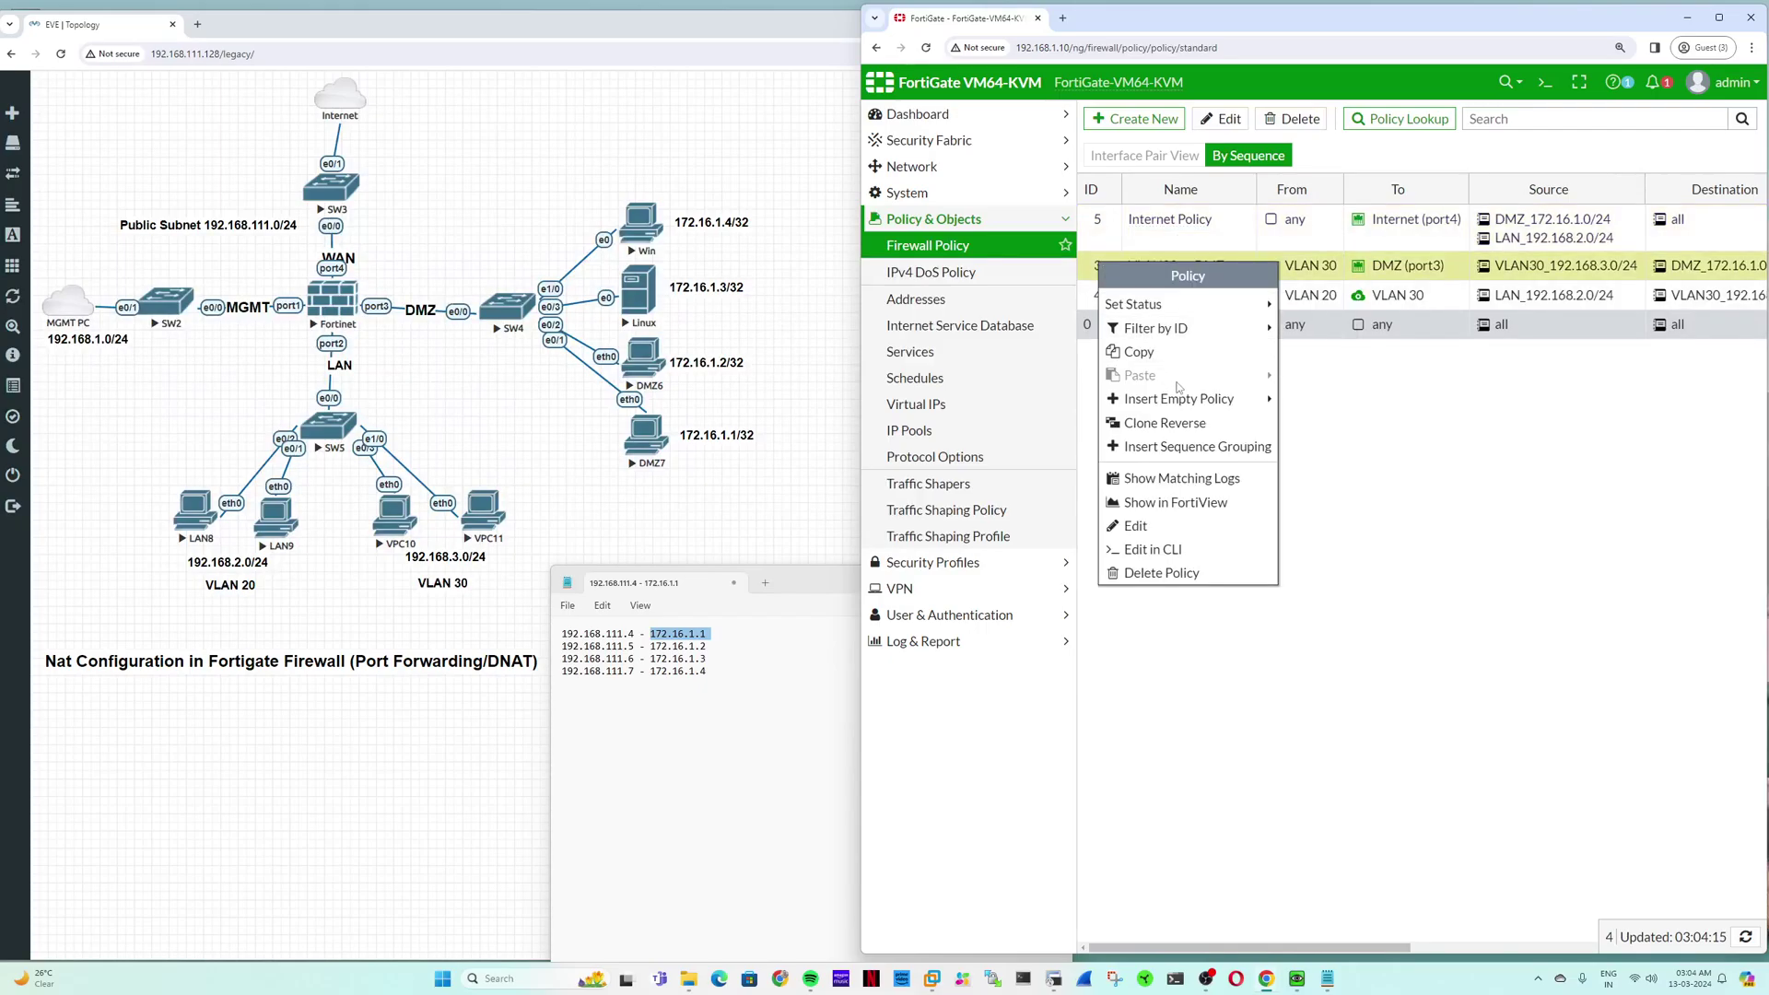
mouse_move(1235, 398)
left_click(1313, 398)
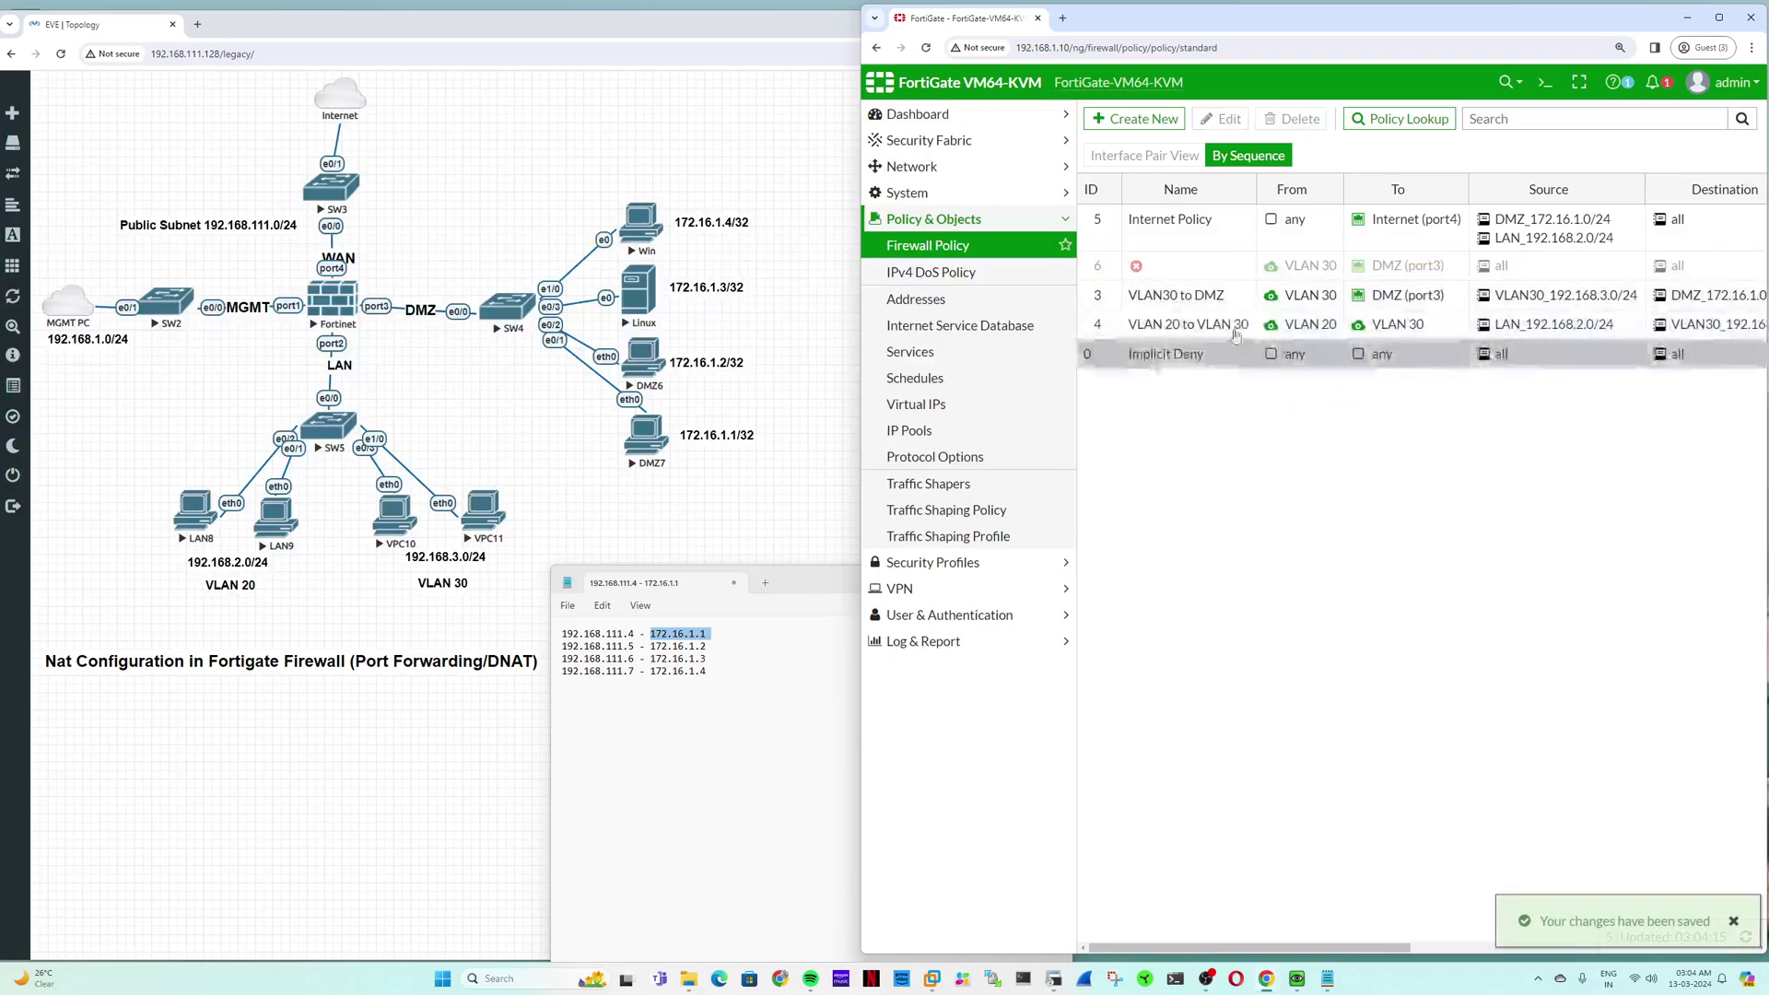
double_click(1207, 267)
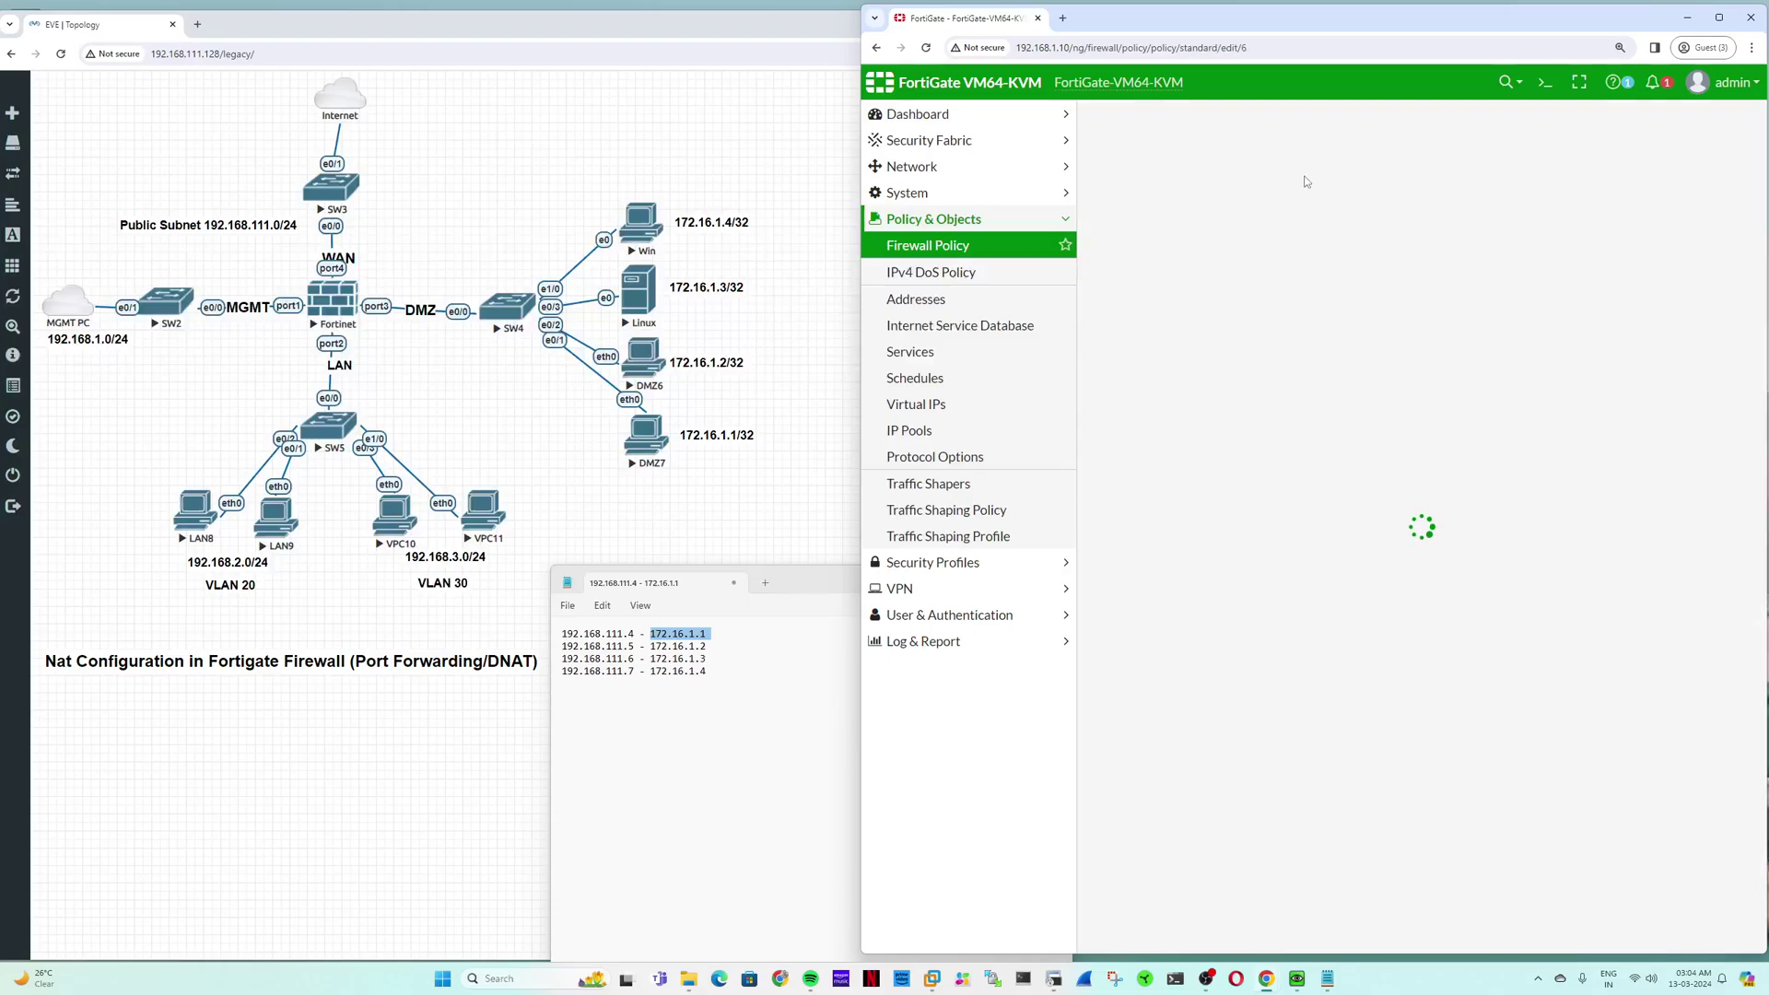
Step: Name the policy 'From internet to DMZ servers' with incoming interface Internet (port4) and outgoing DMZ (port3)
left_click(1305, 171)
type("F")
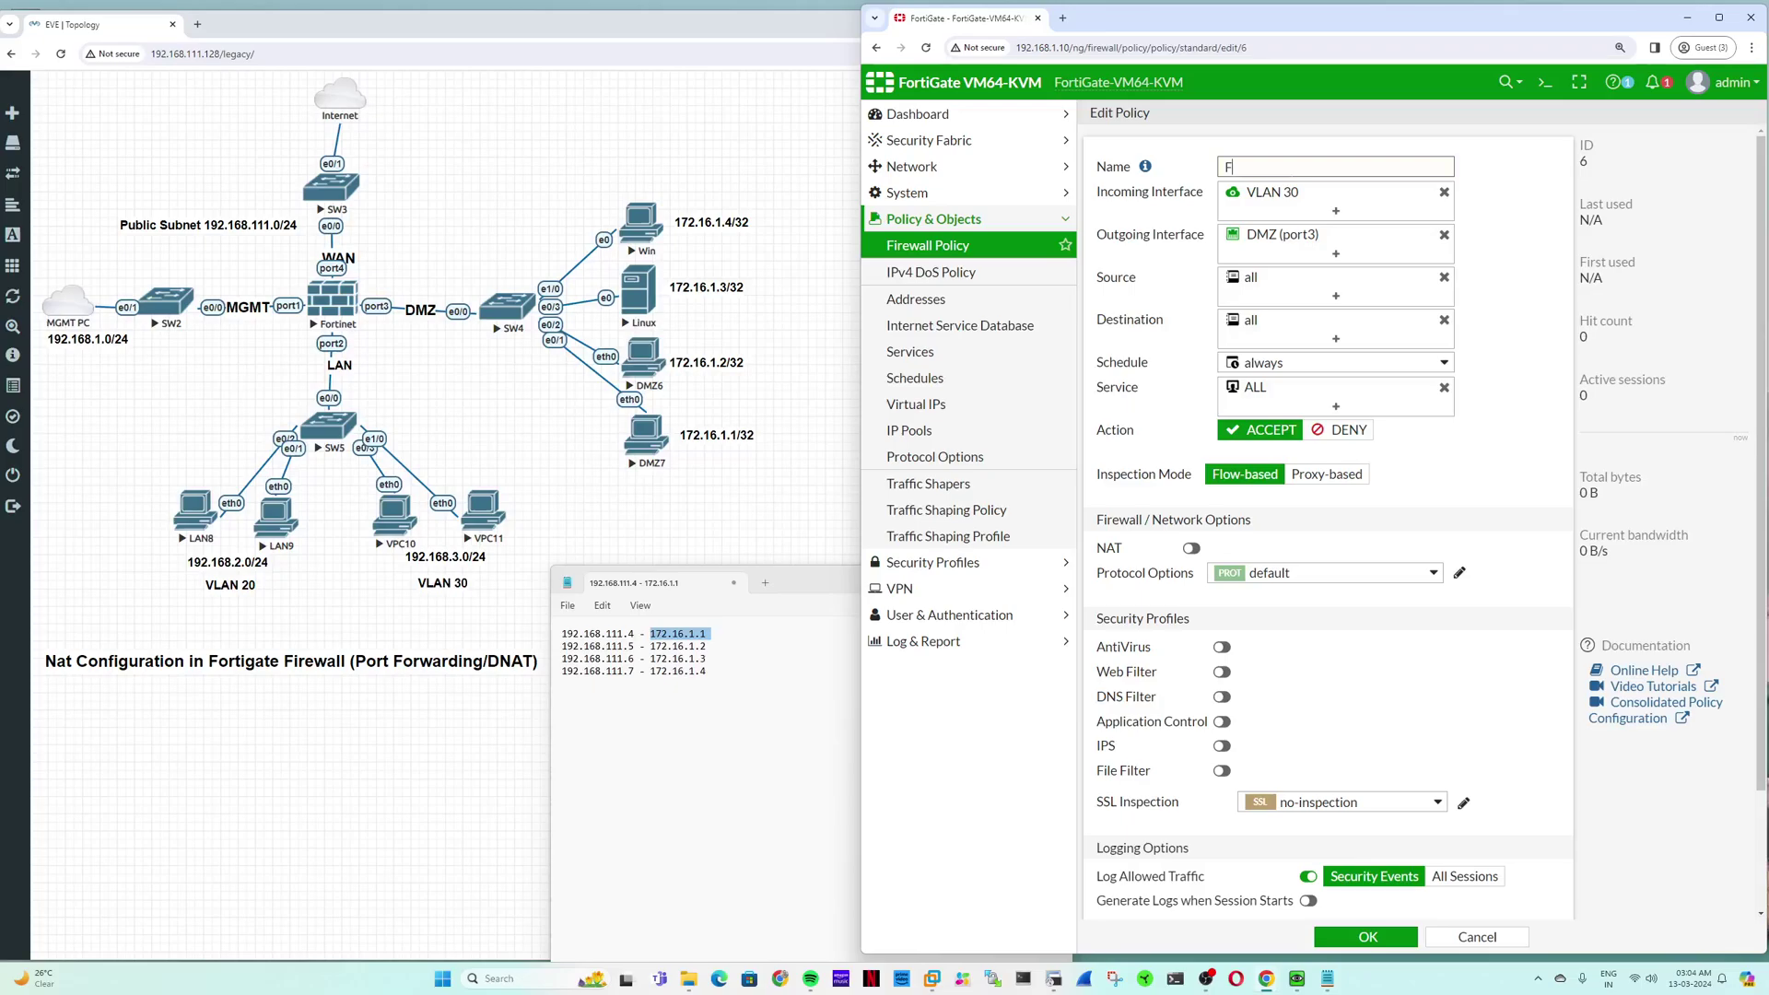
type("rom internet to DMZ servers")
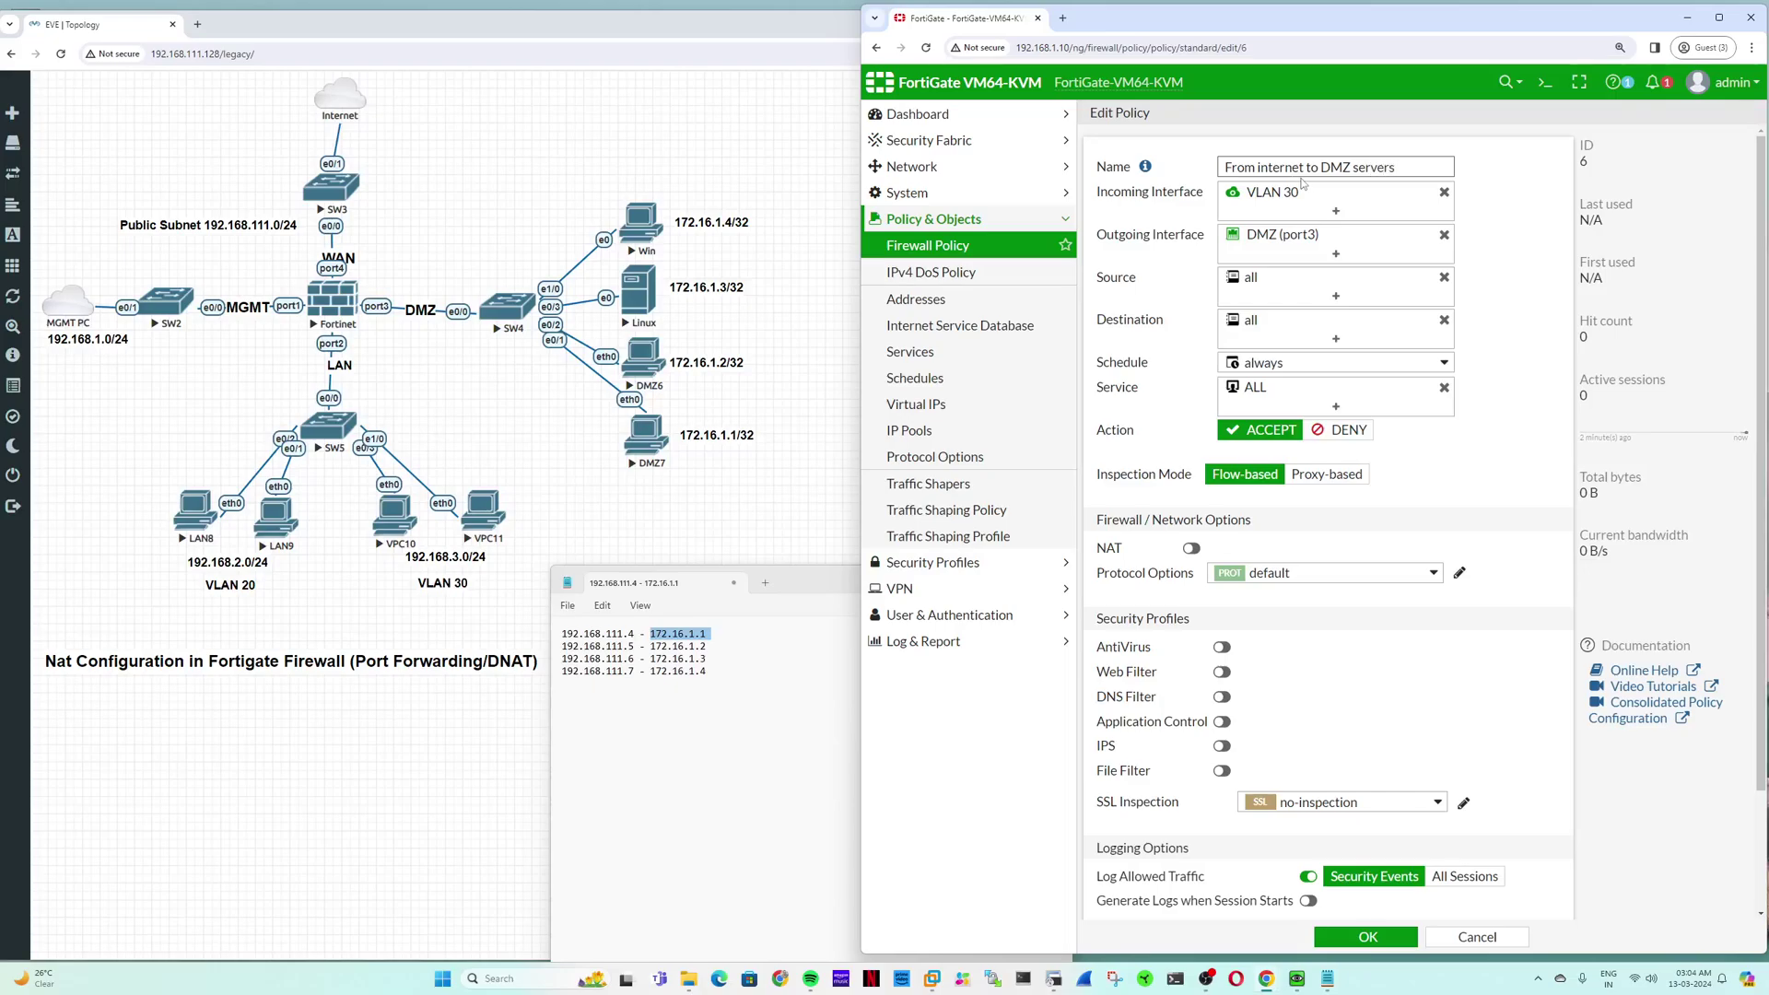
left_click(1444, 192)
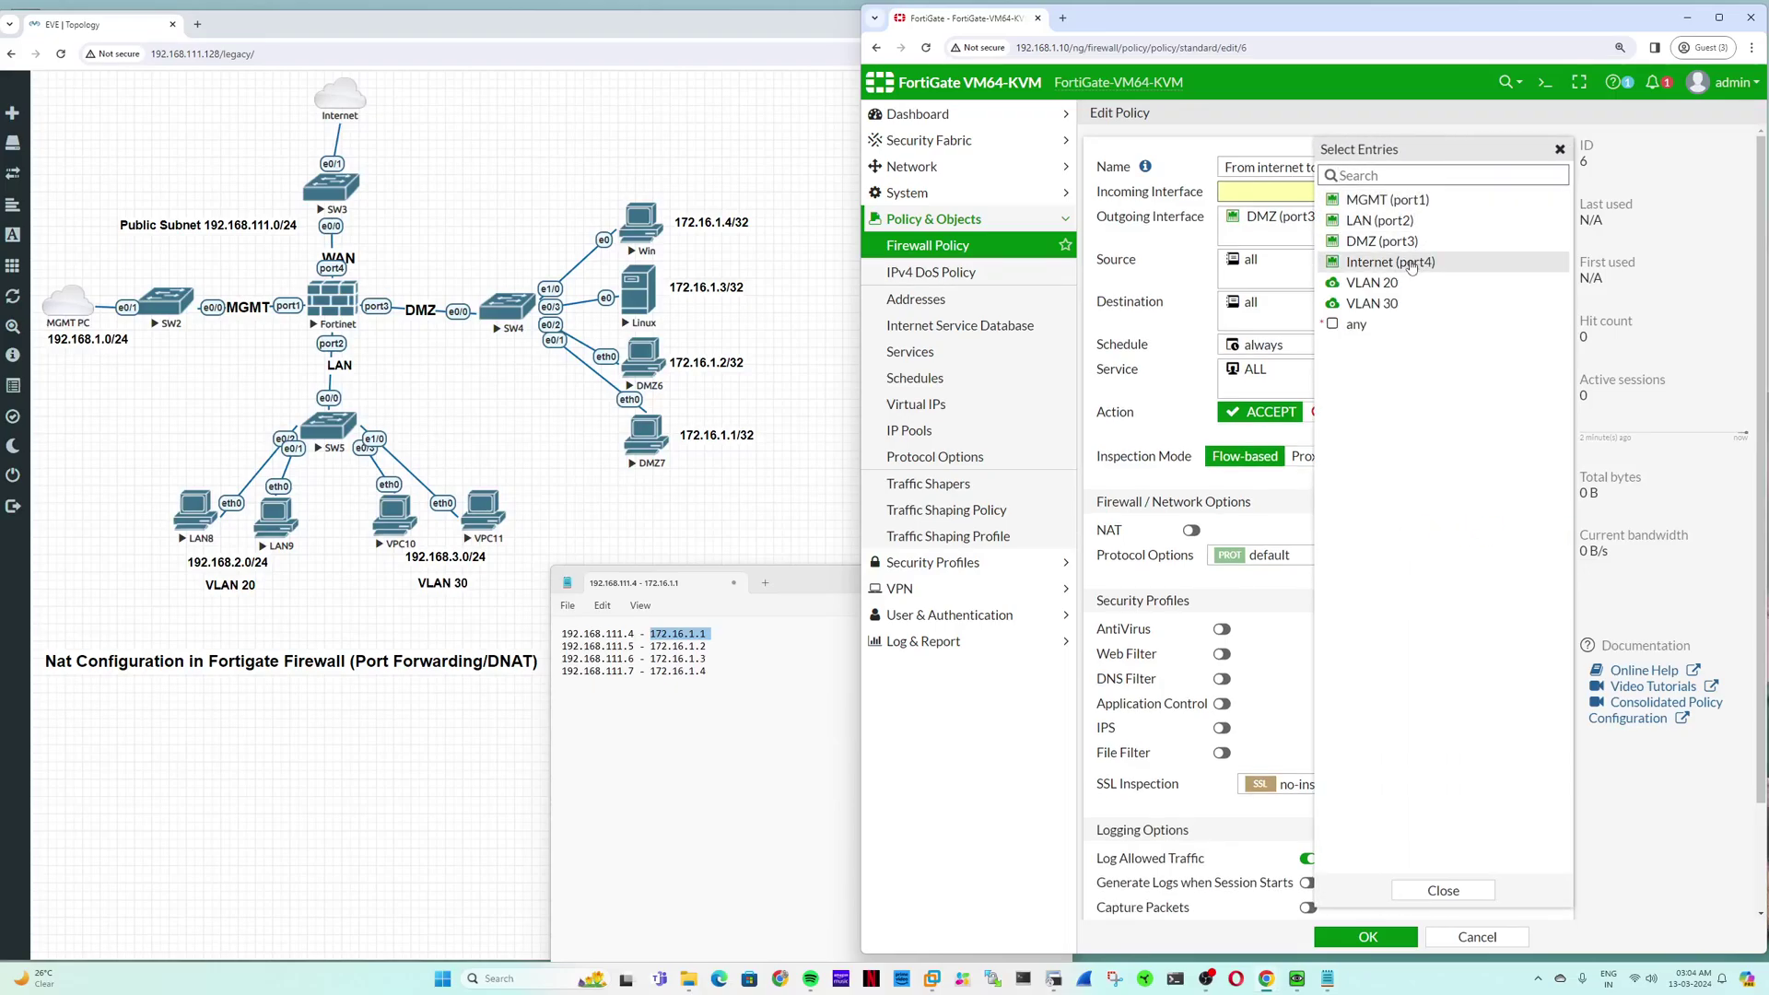
left_click(1410, 264)
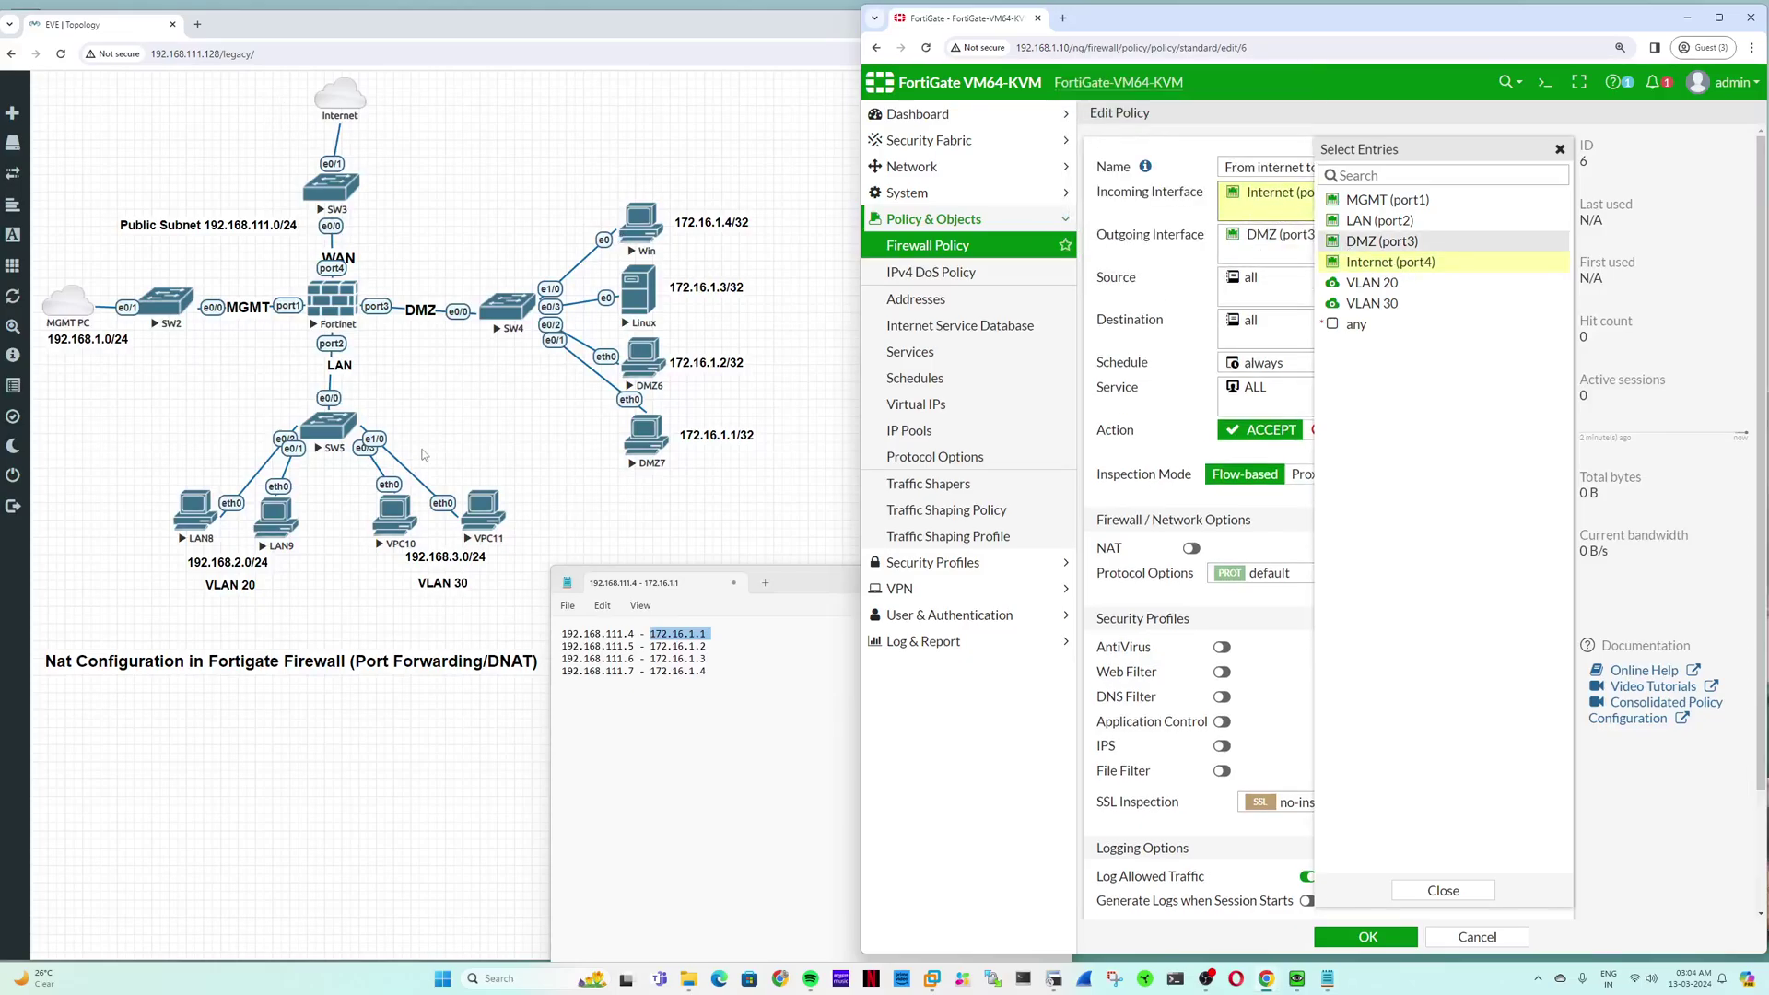
left_click(1264, 248)
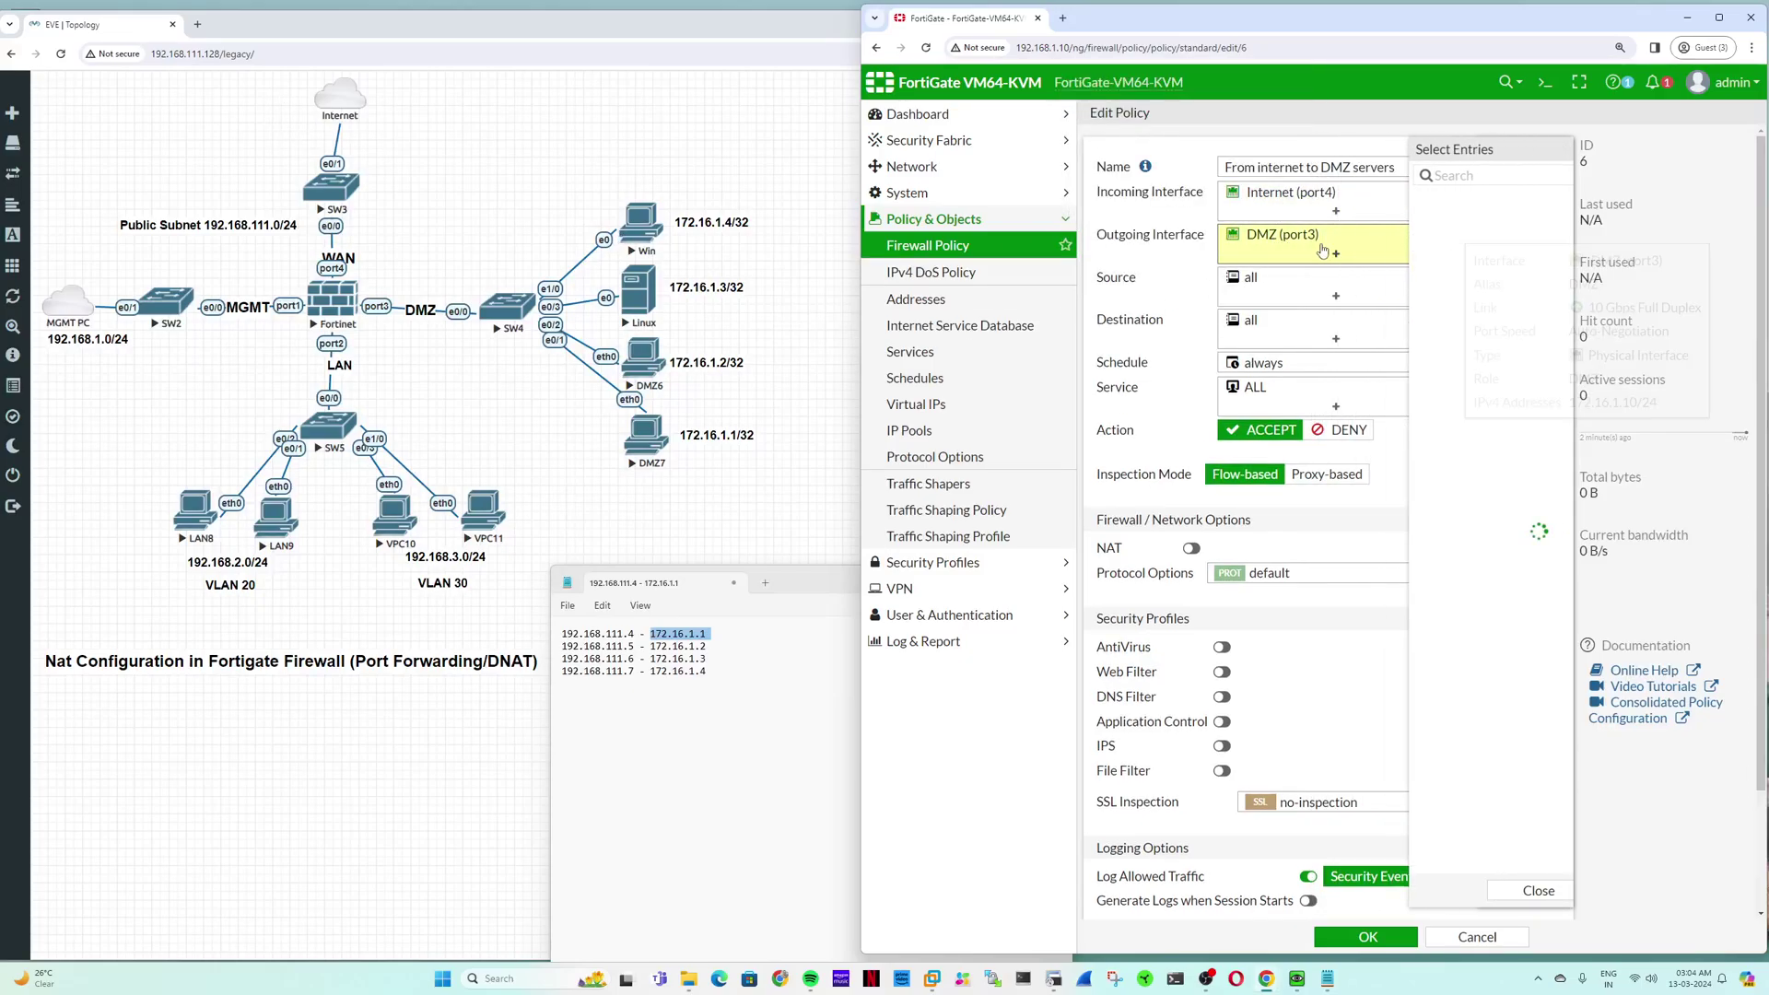
left_click(1266, 295)
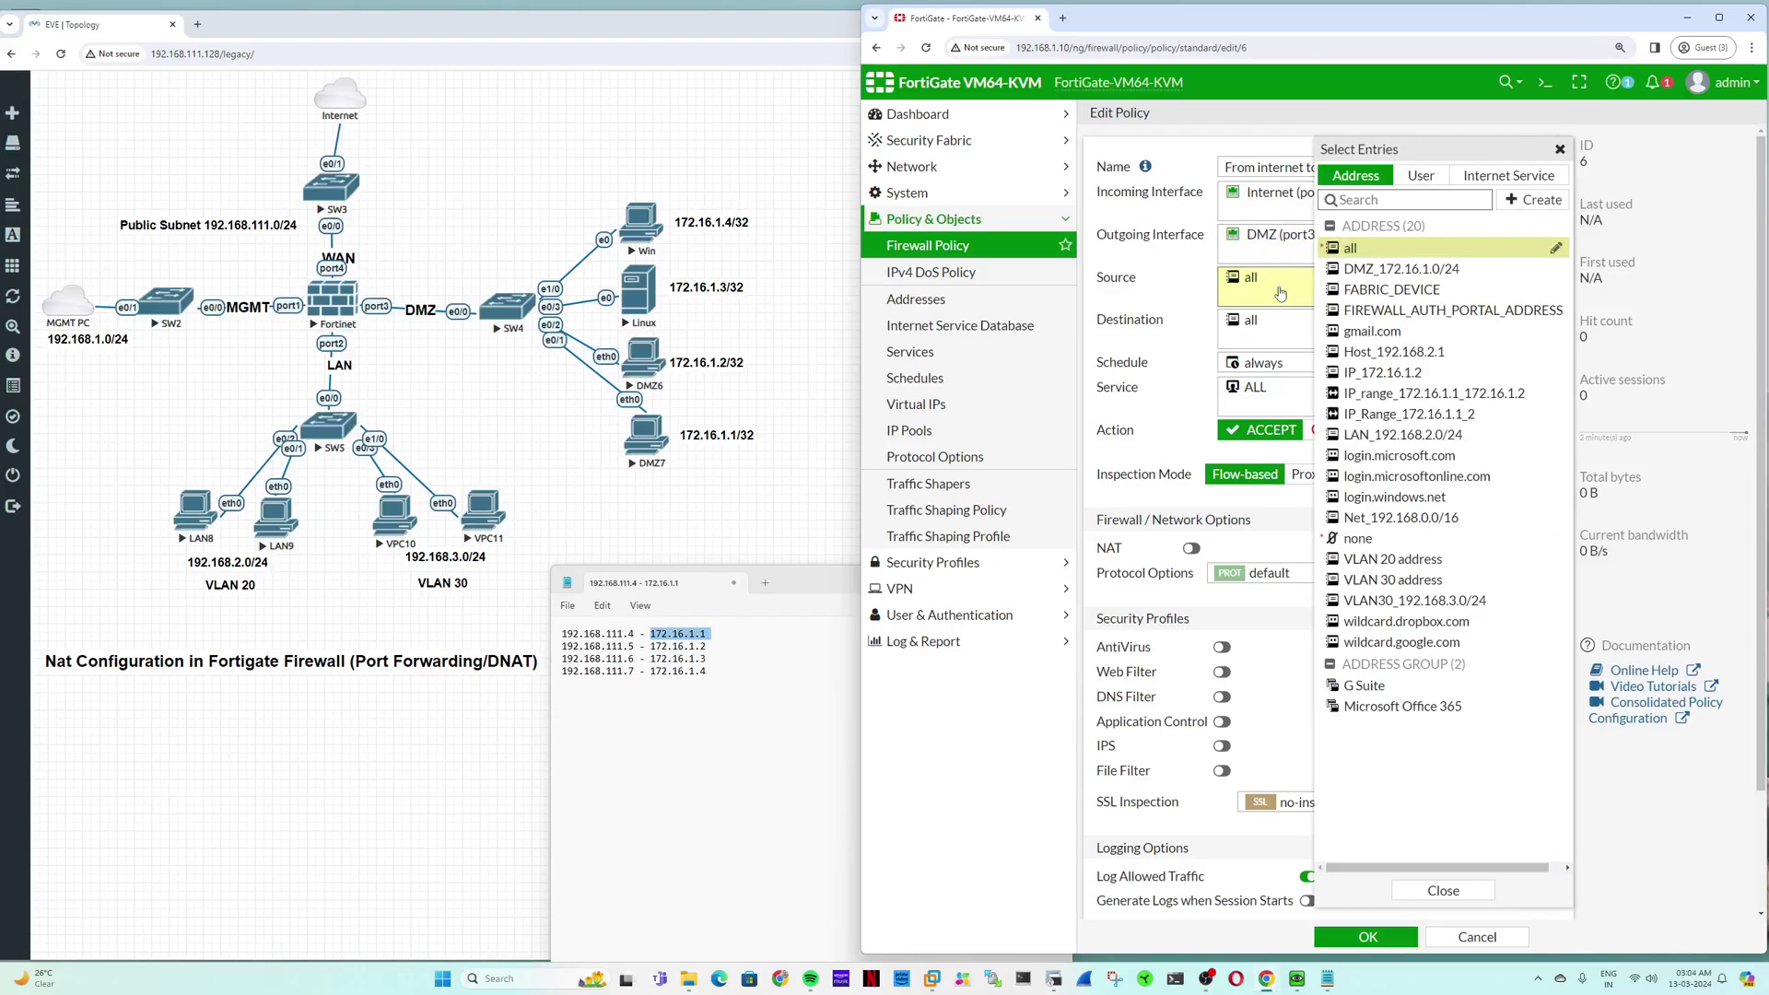
left_click(1560, 150)
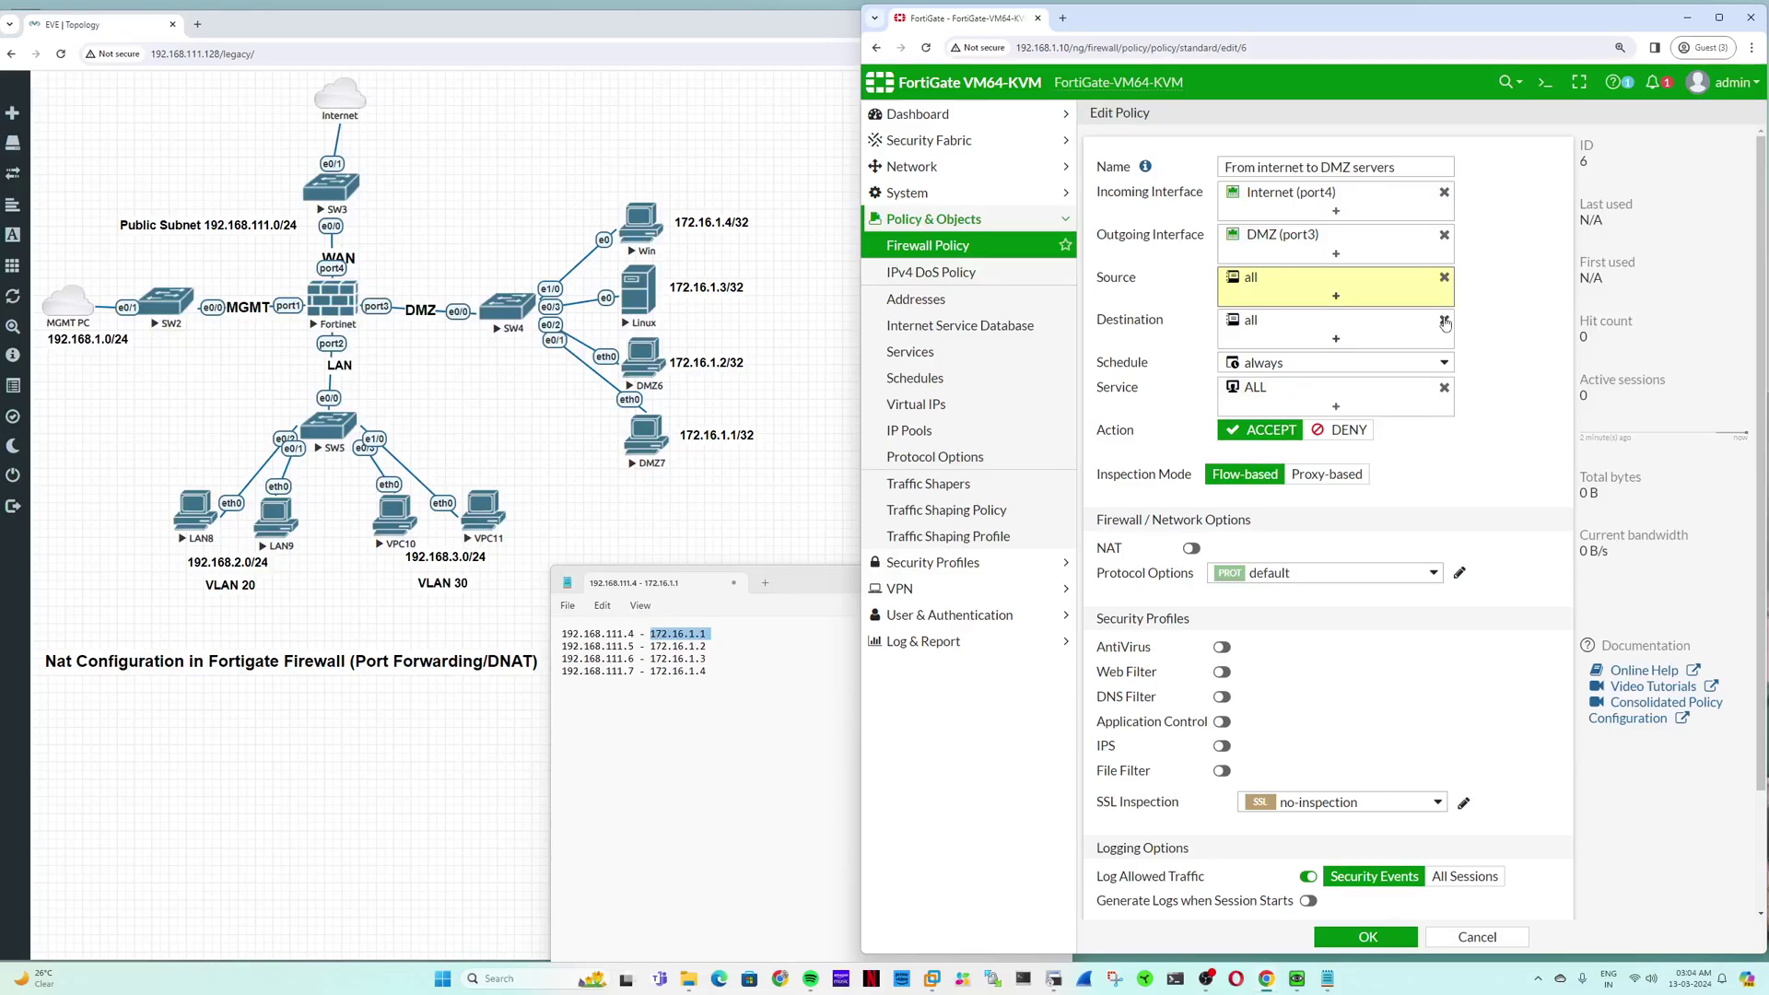
Step: Set destination to VIP_192.168.111.4_192.168.111.7 and service to ALL_ICMP only
left_click(1445, 323)
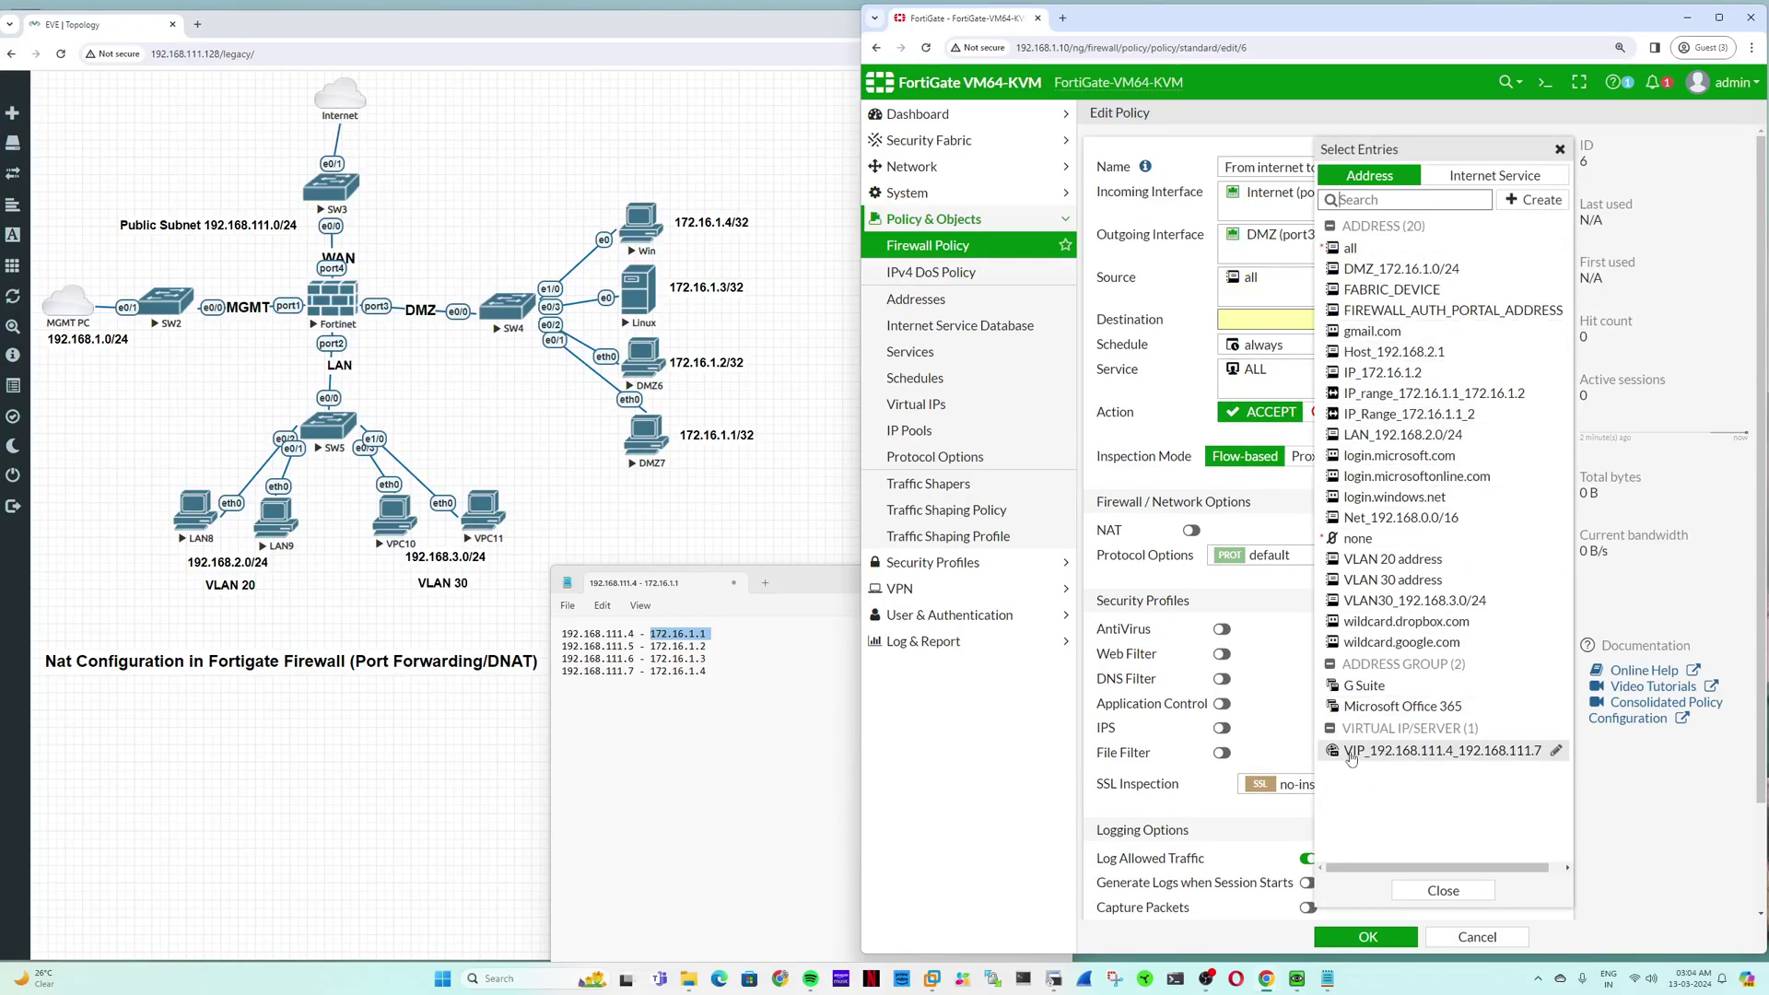
left_click(1364, 753)
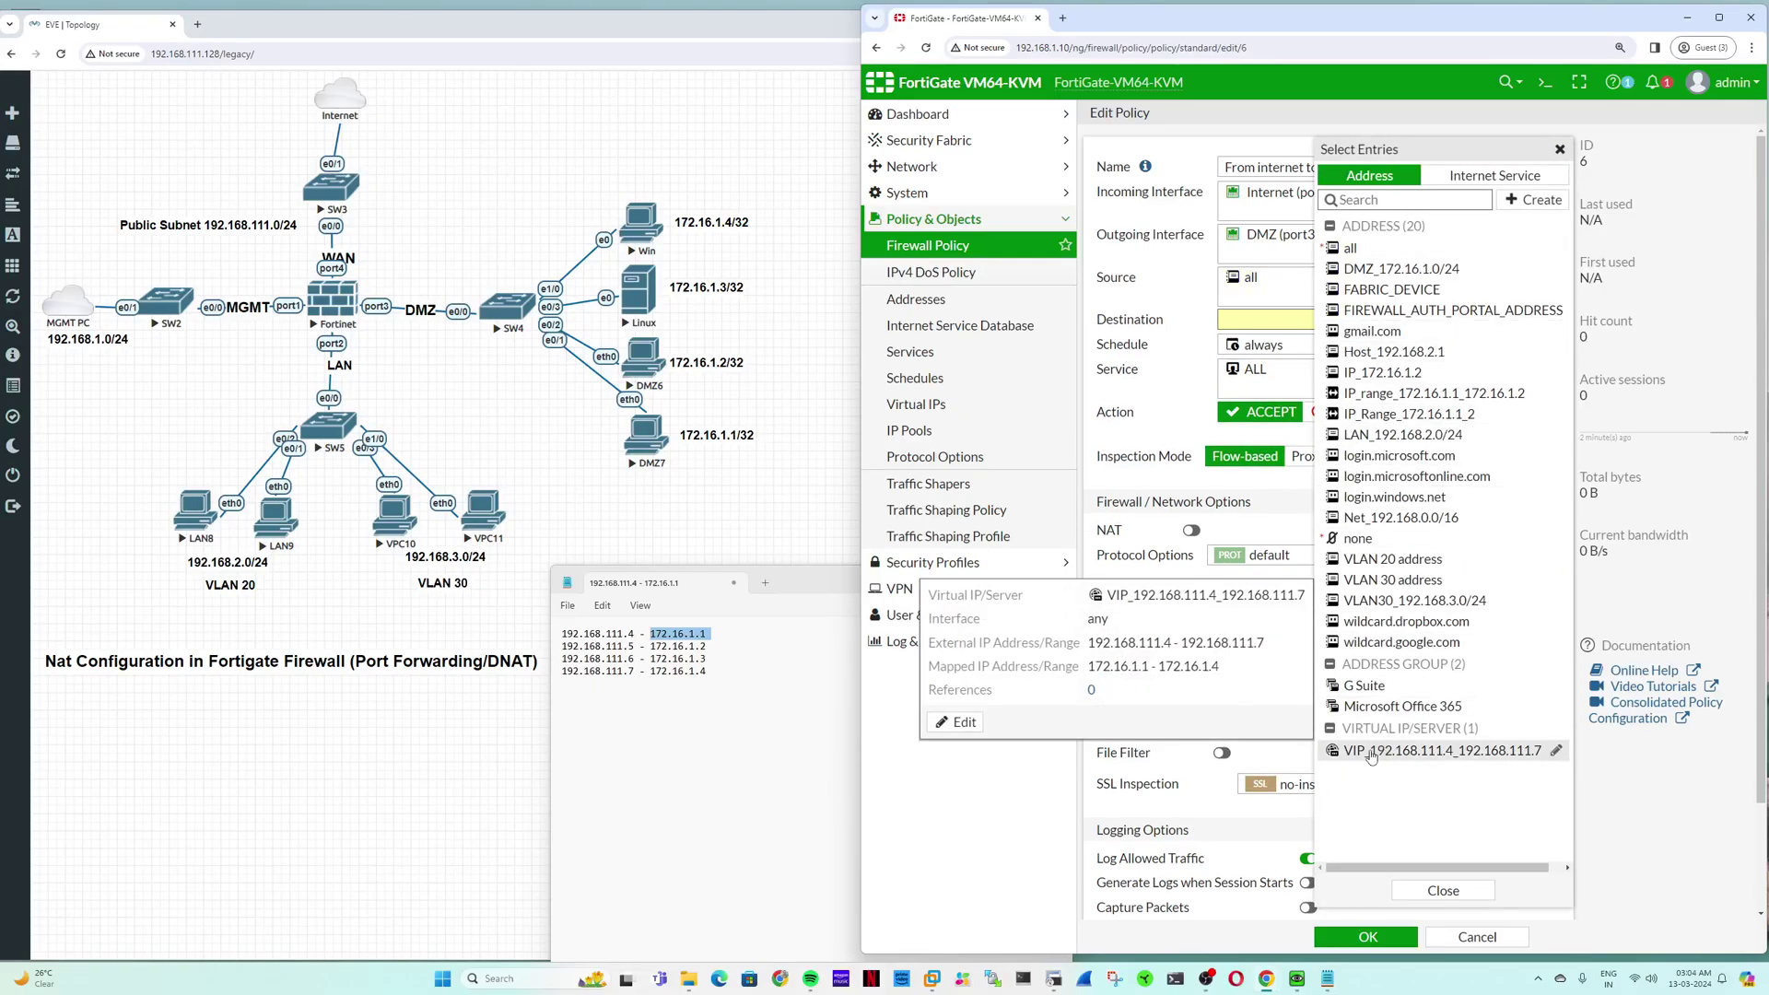
left_click(1188, 386)
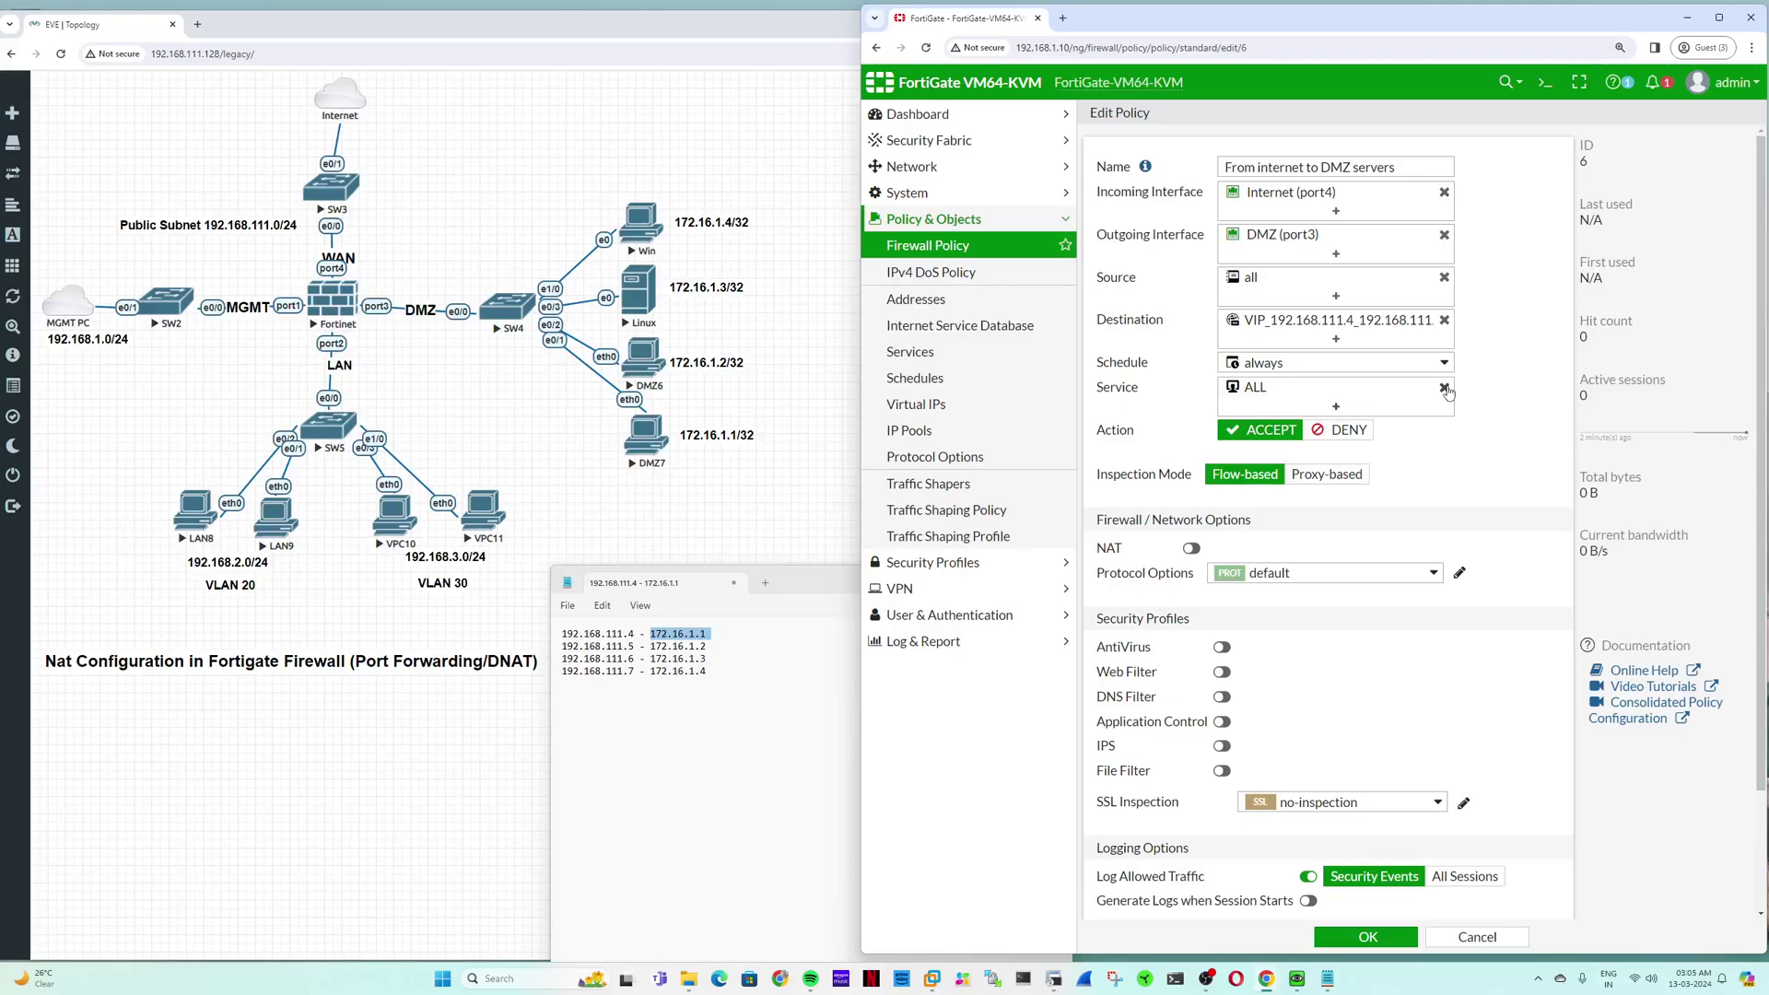
left_click(1444, 388)
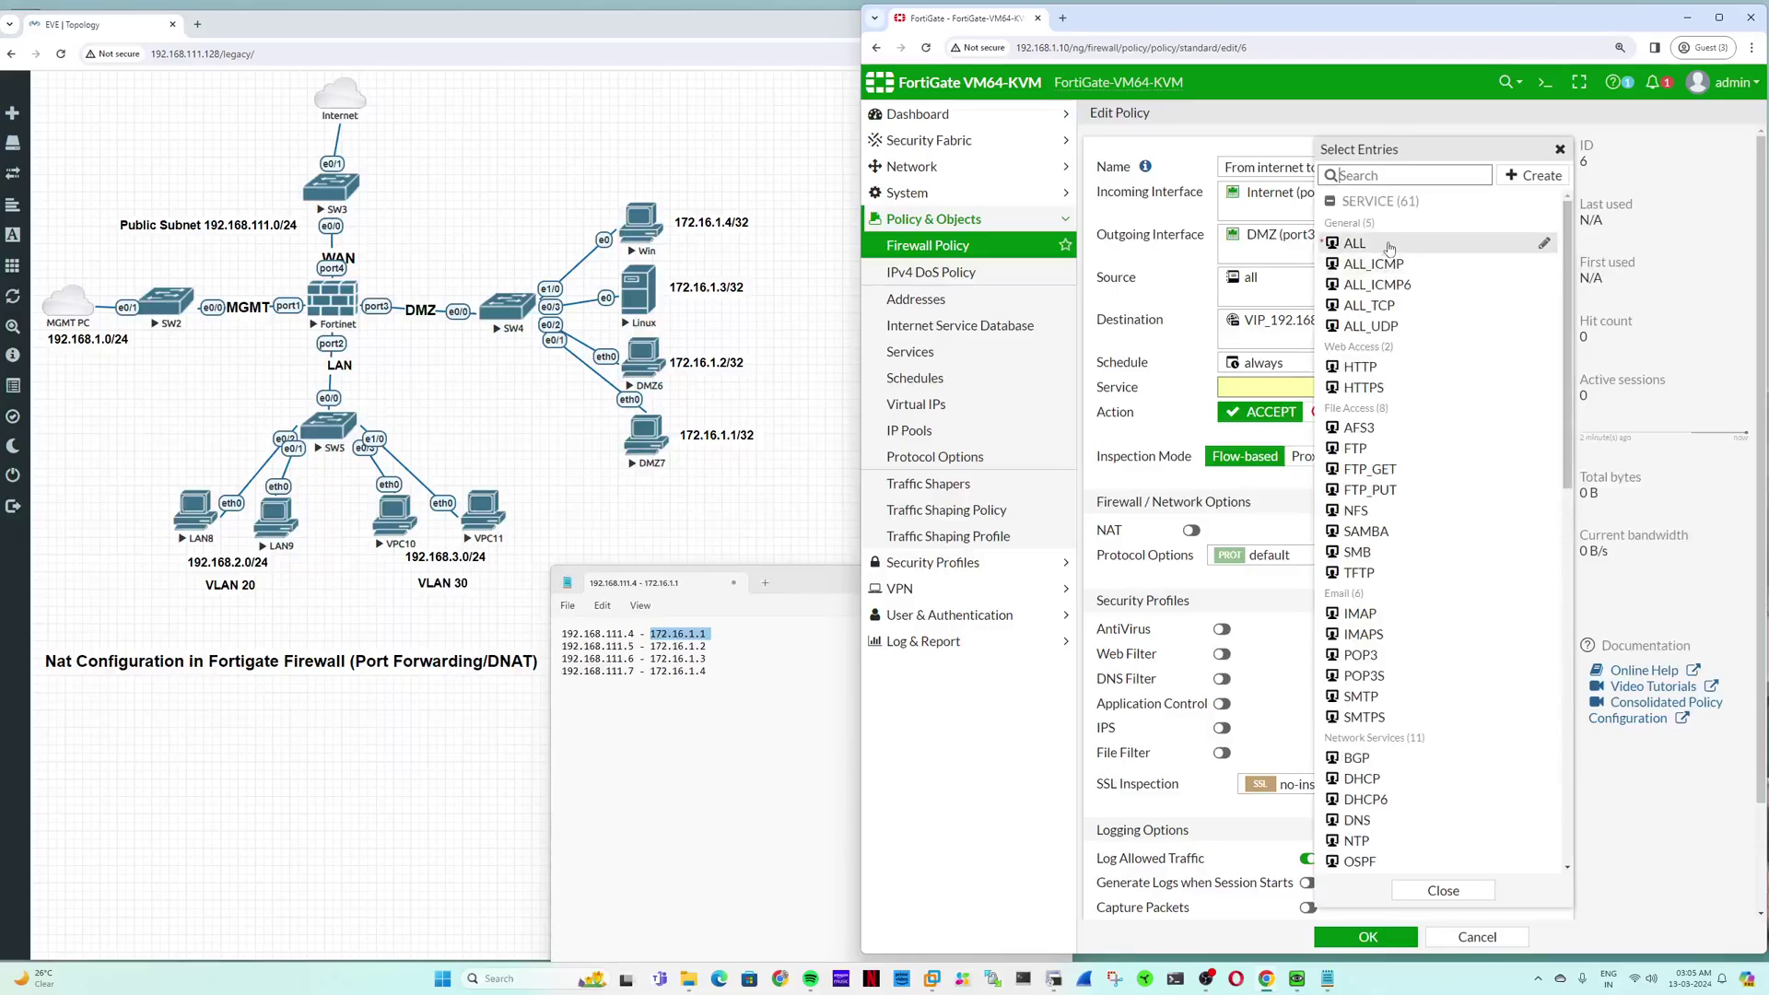
left_click(1375, 264)
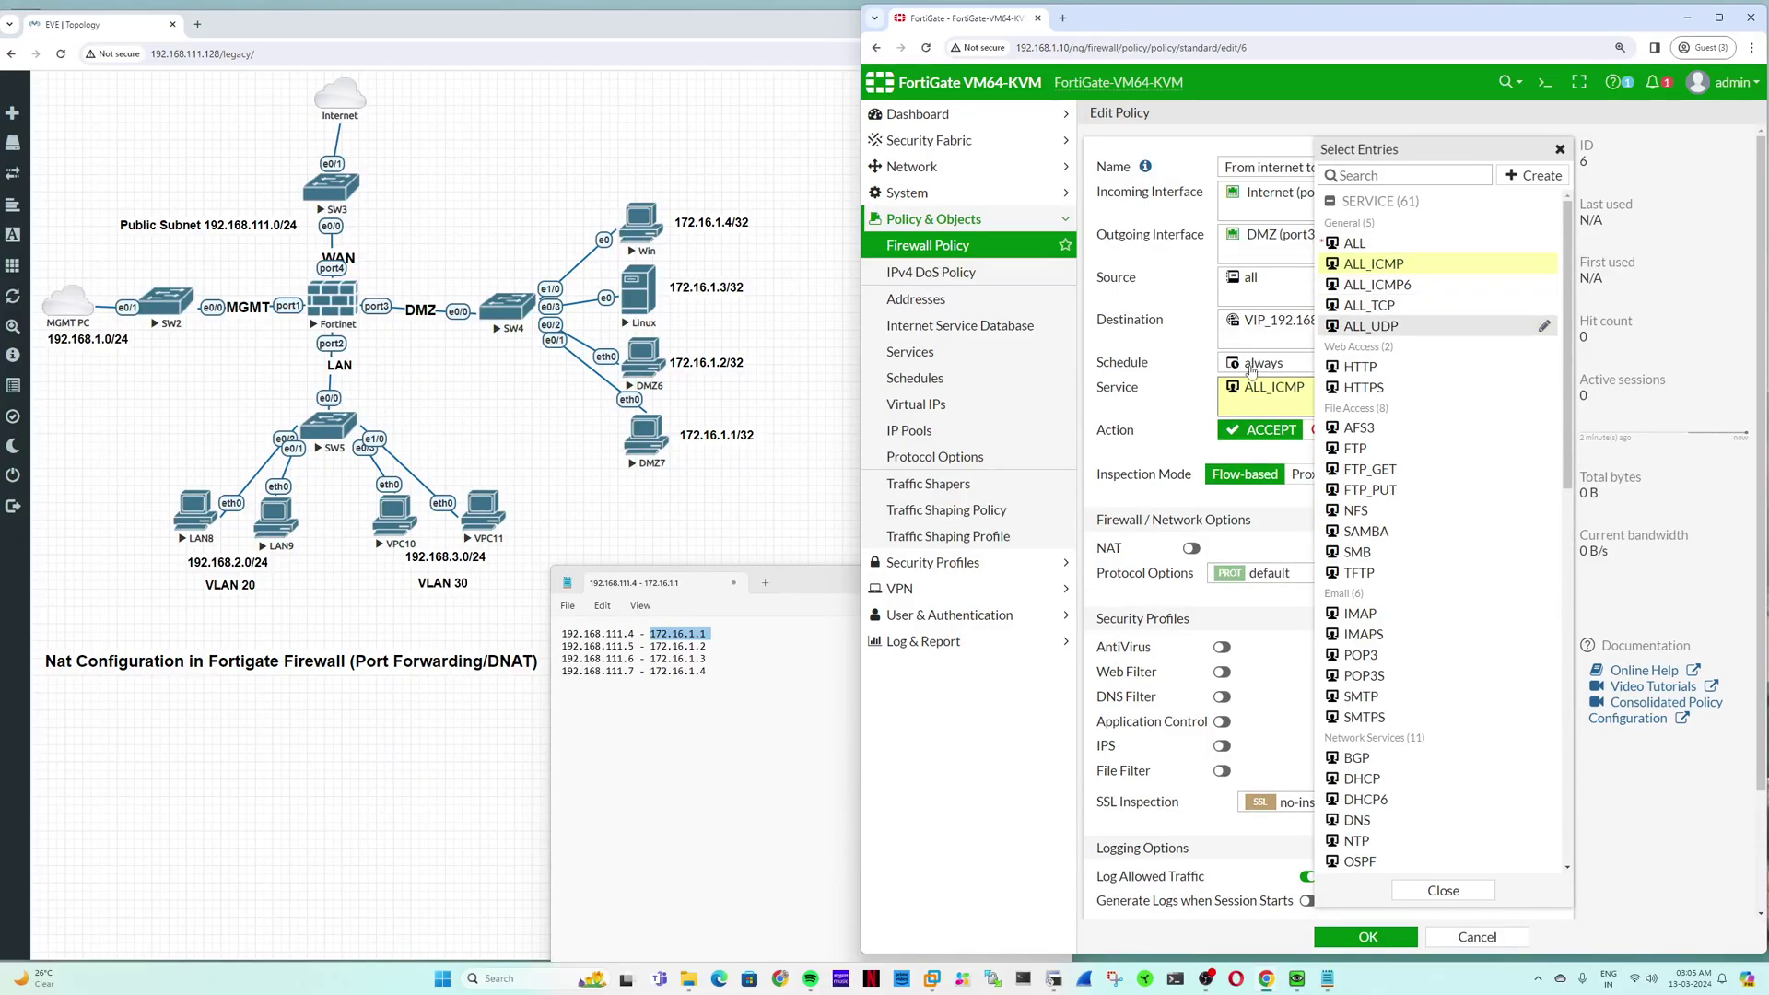
left_click(1188, 423)
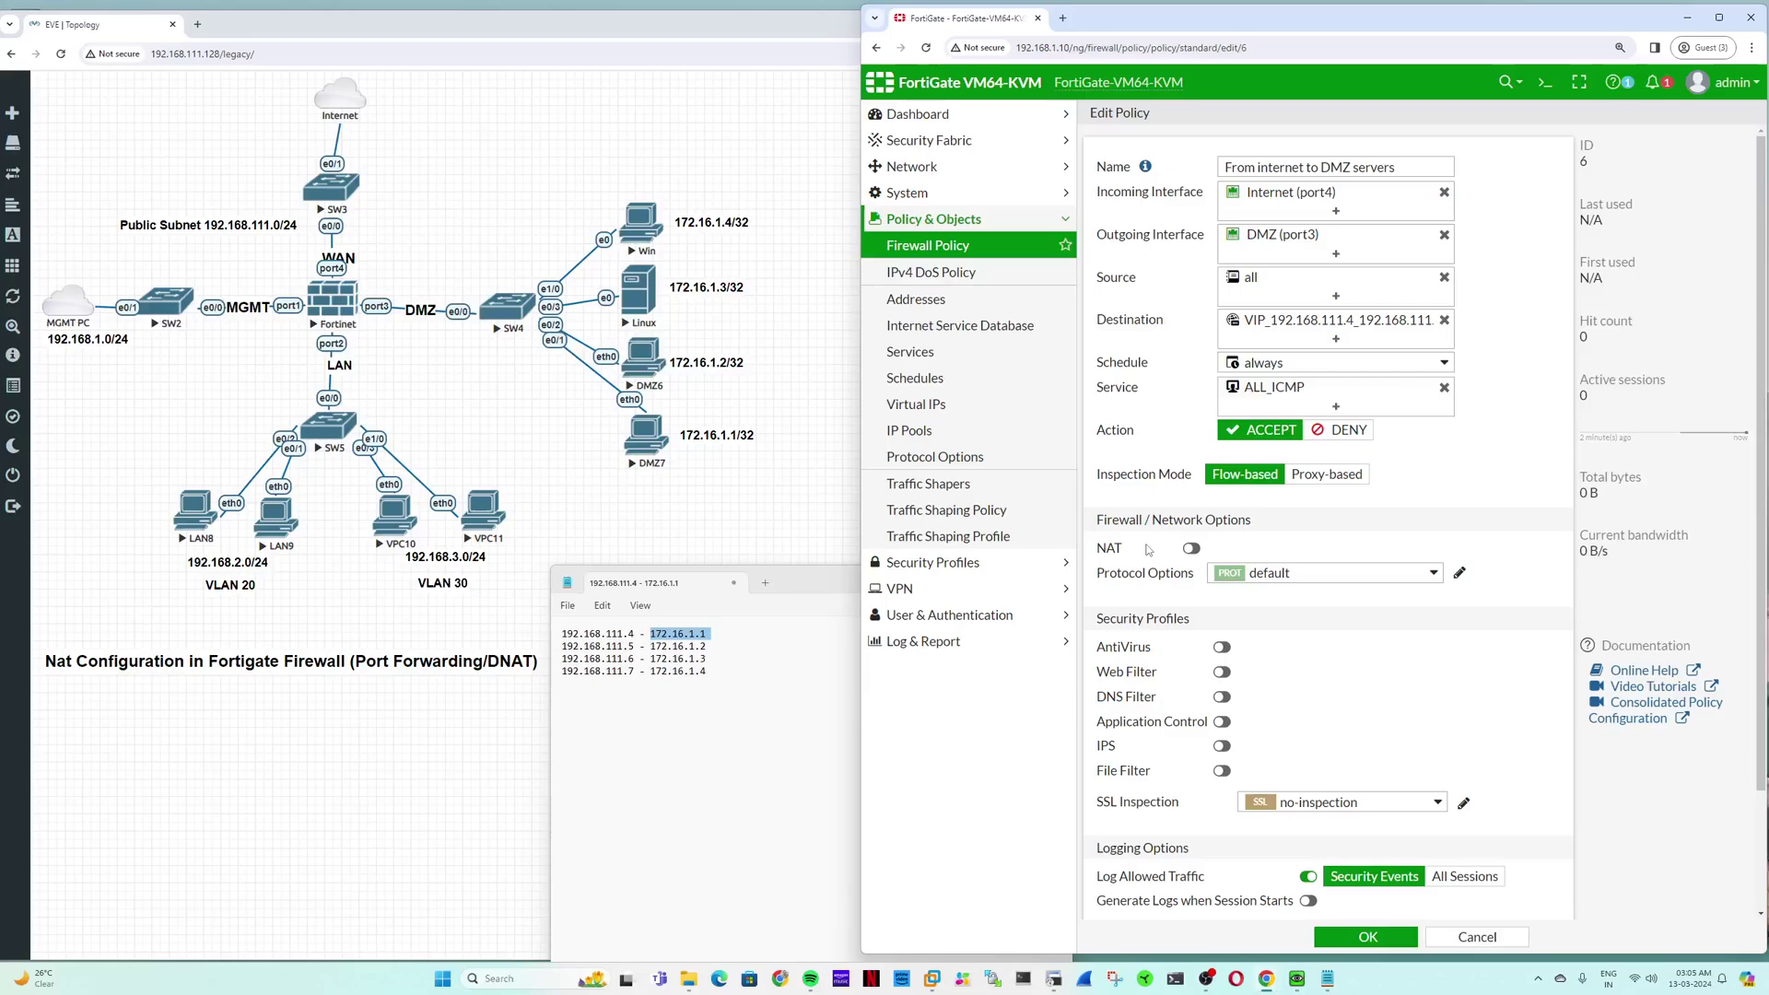
Step: Log all sessions, also generate logs when sessions start, and save the policy
mouse_move(1296, 331)
left_click(1465, 877)
scroll(1472, 823, "down", 1)
left_click(1308, 758)
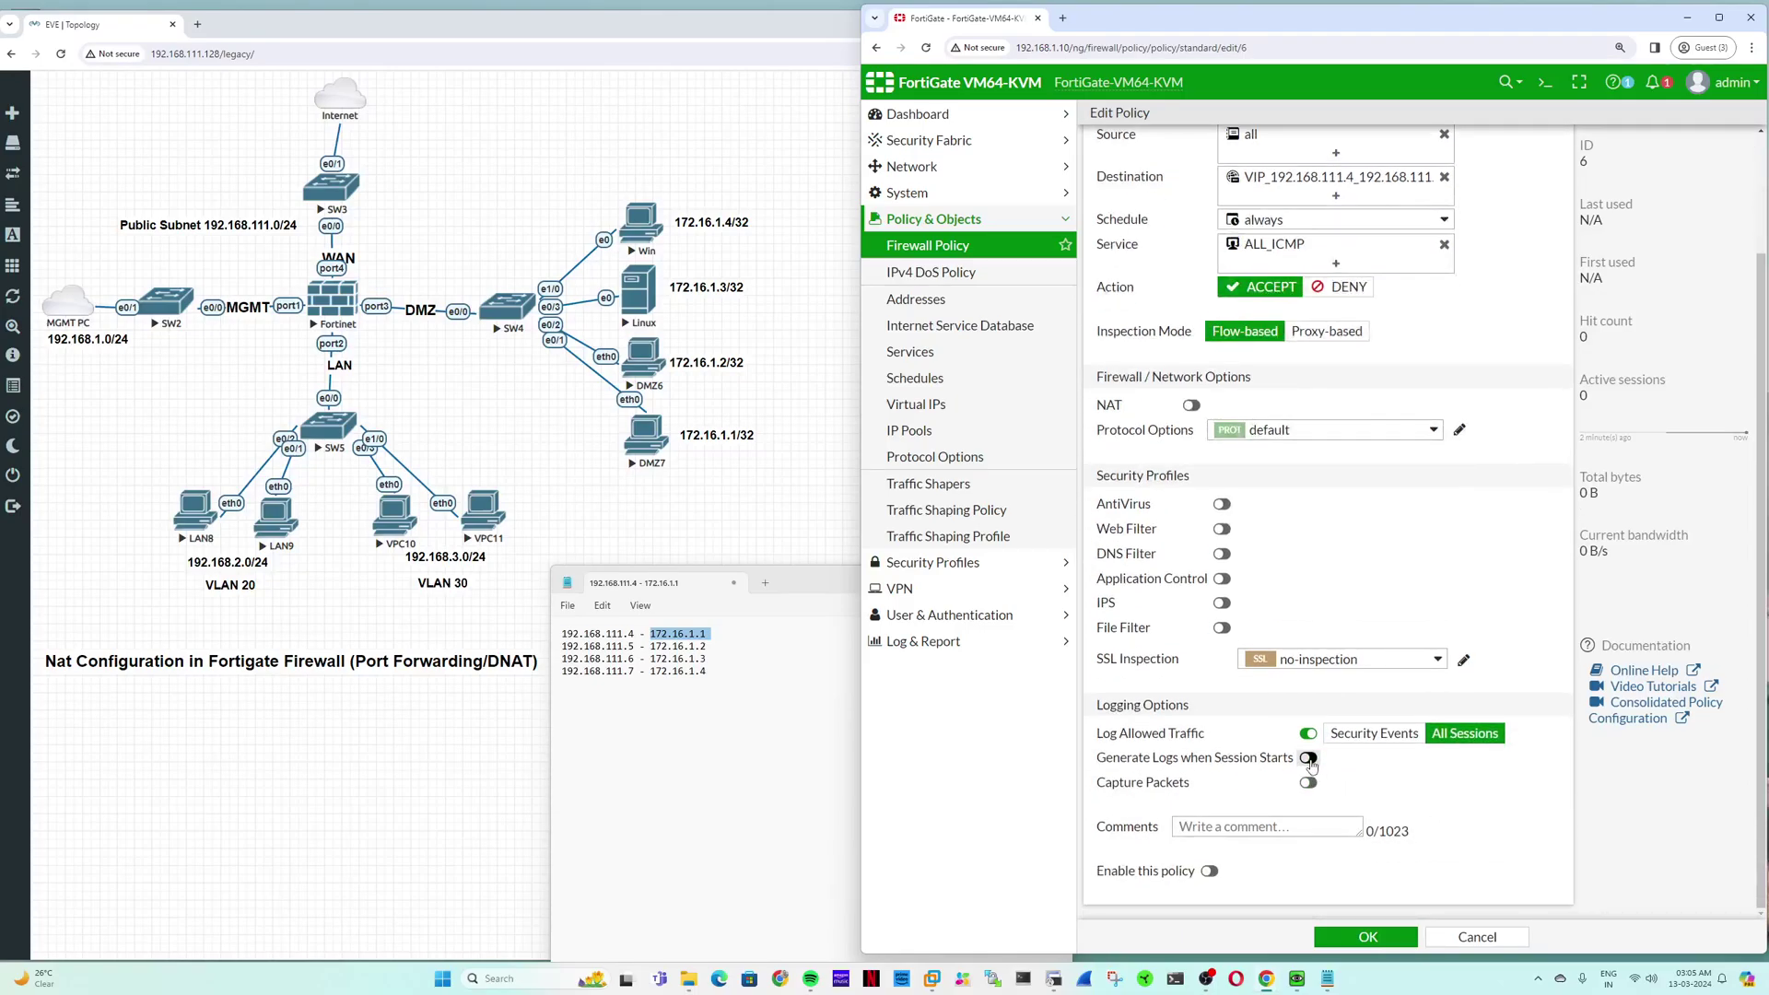
left_click(1345, 934)
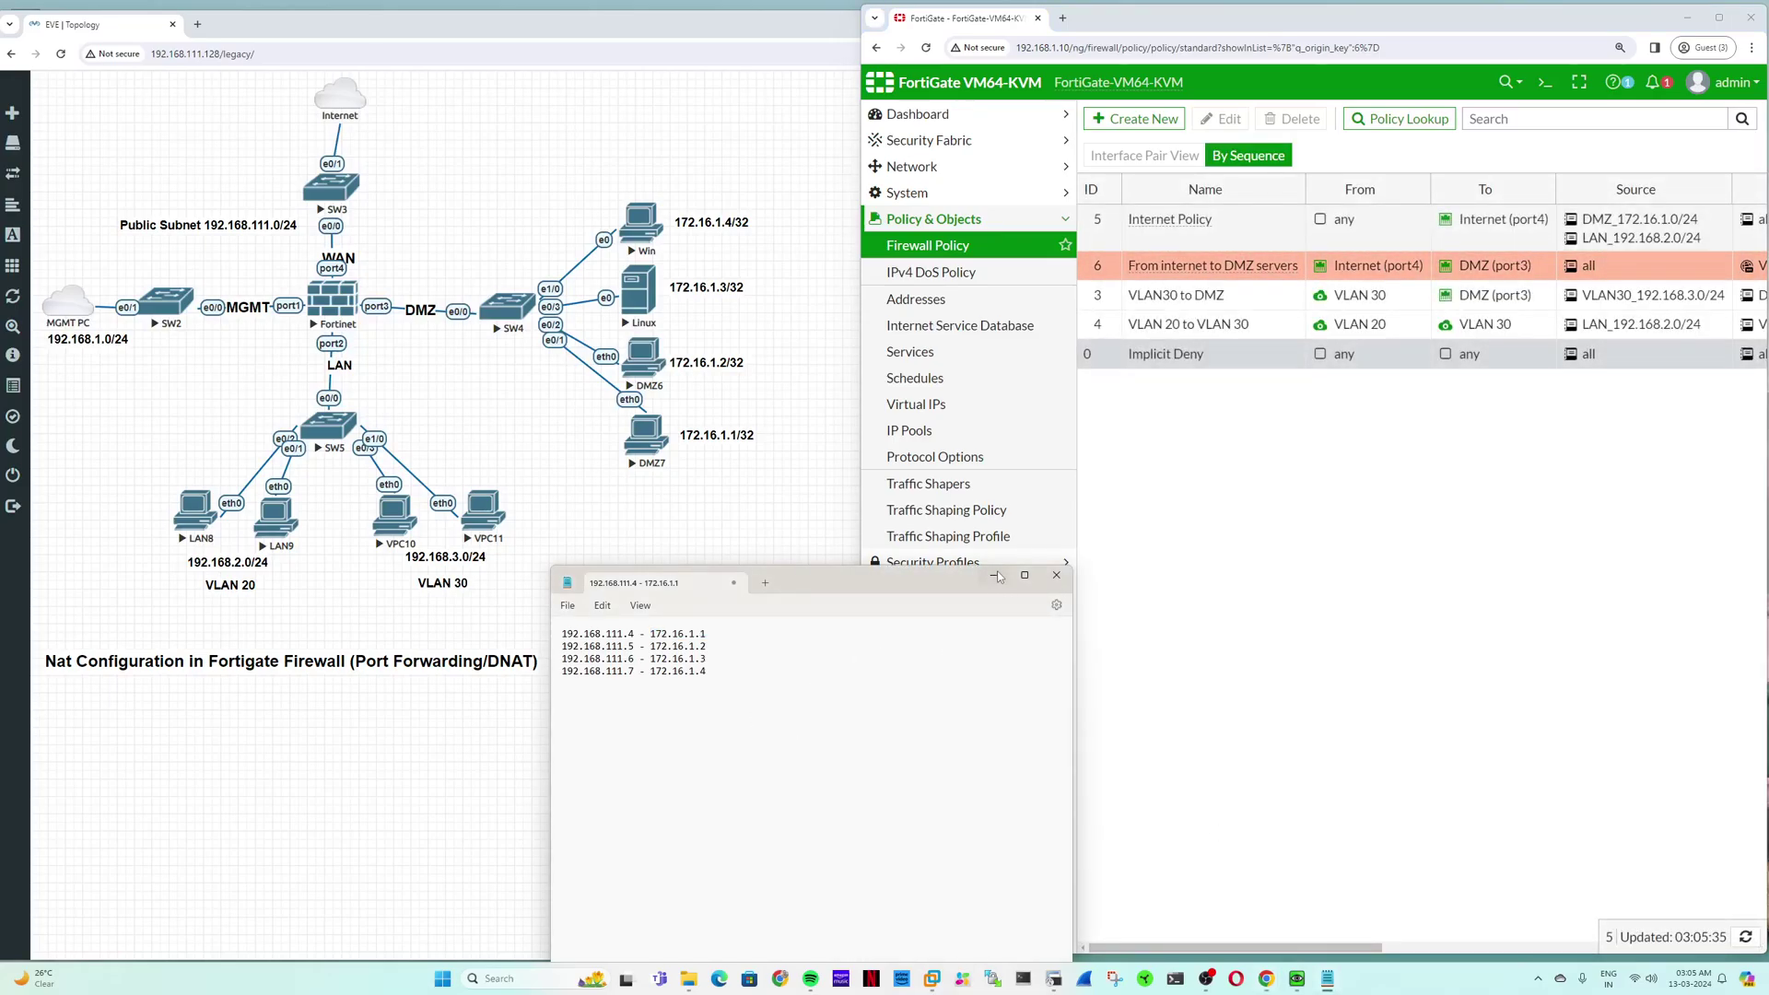
Step: Open PowerShell, clearing Notepad out of the way, and ping 192.168.111.4
left_click(1039, 985)
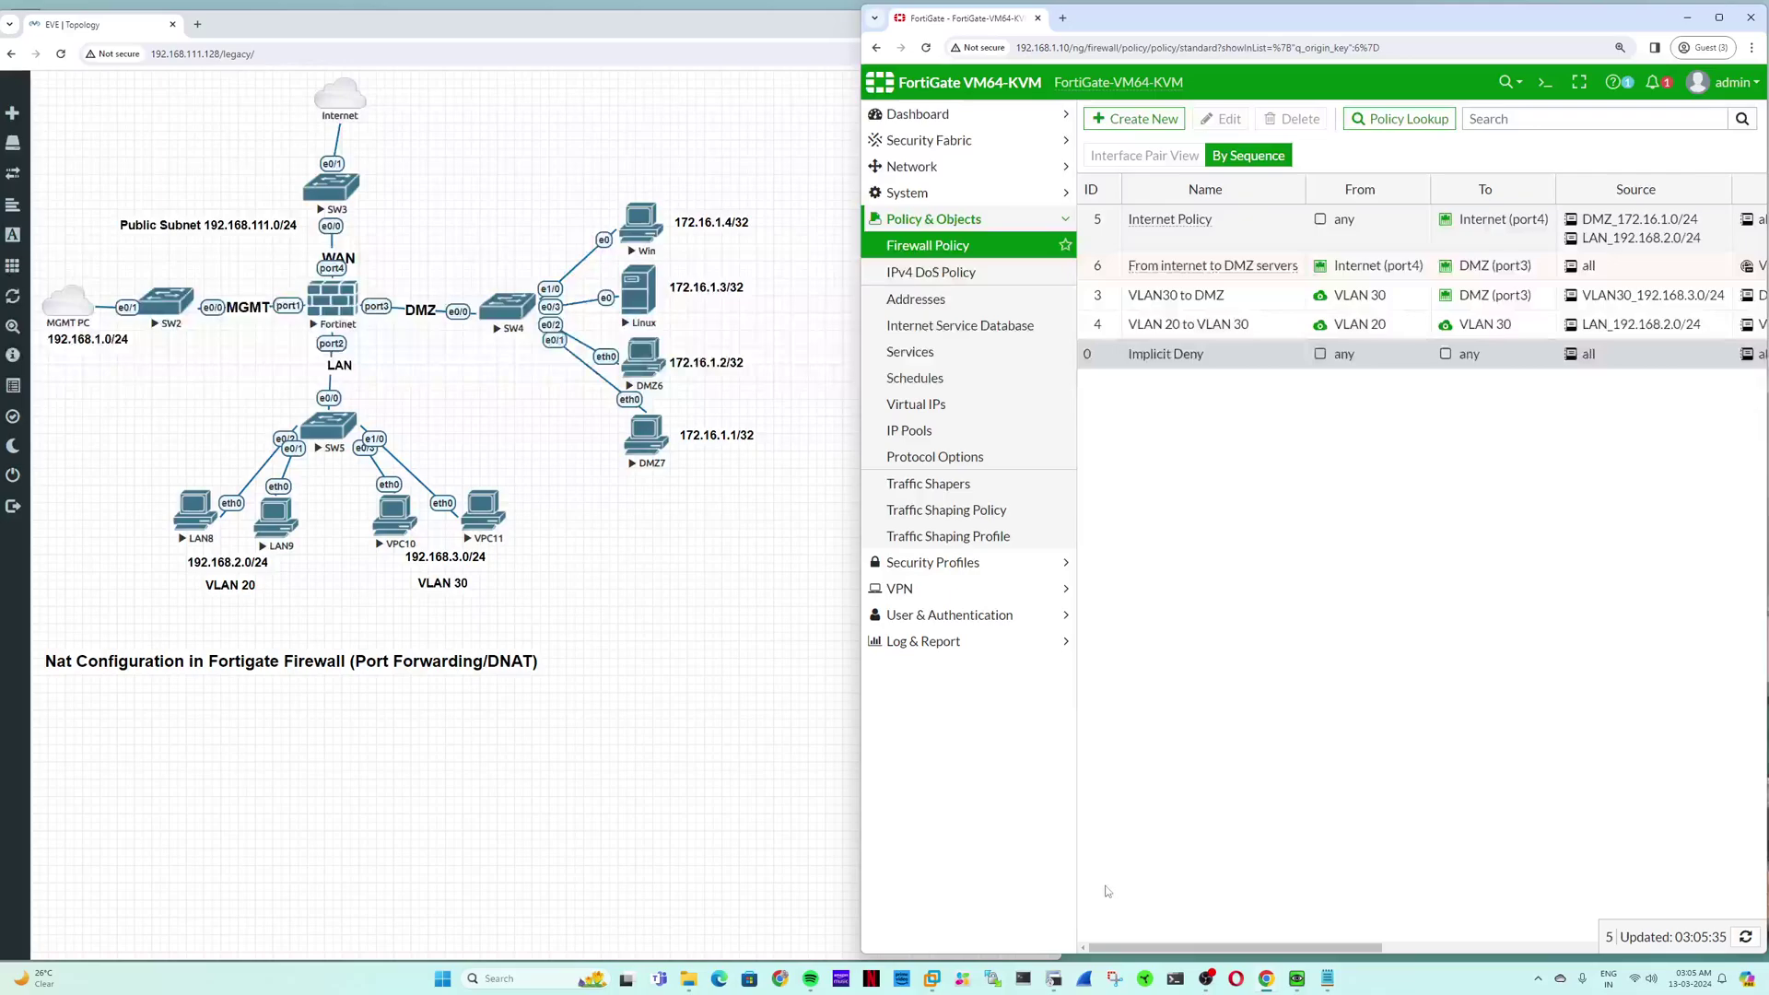
left_click(1176, 979)
left_click_drag(438, 54, 552, 579)
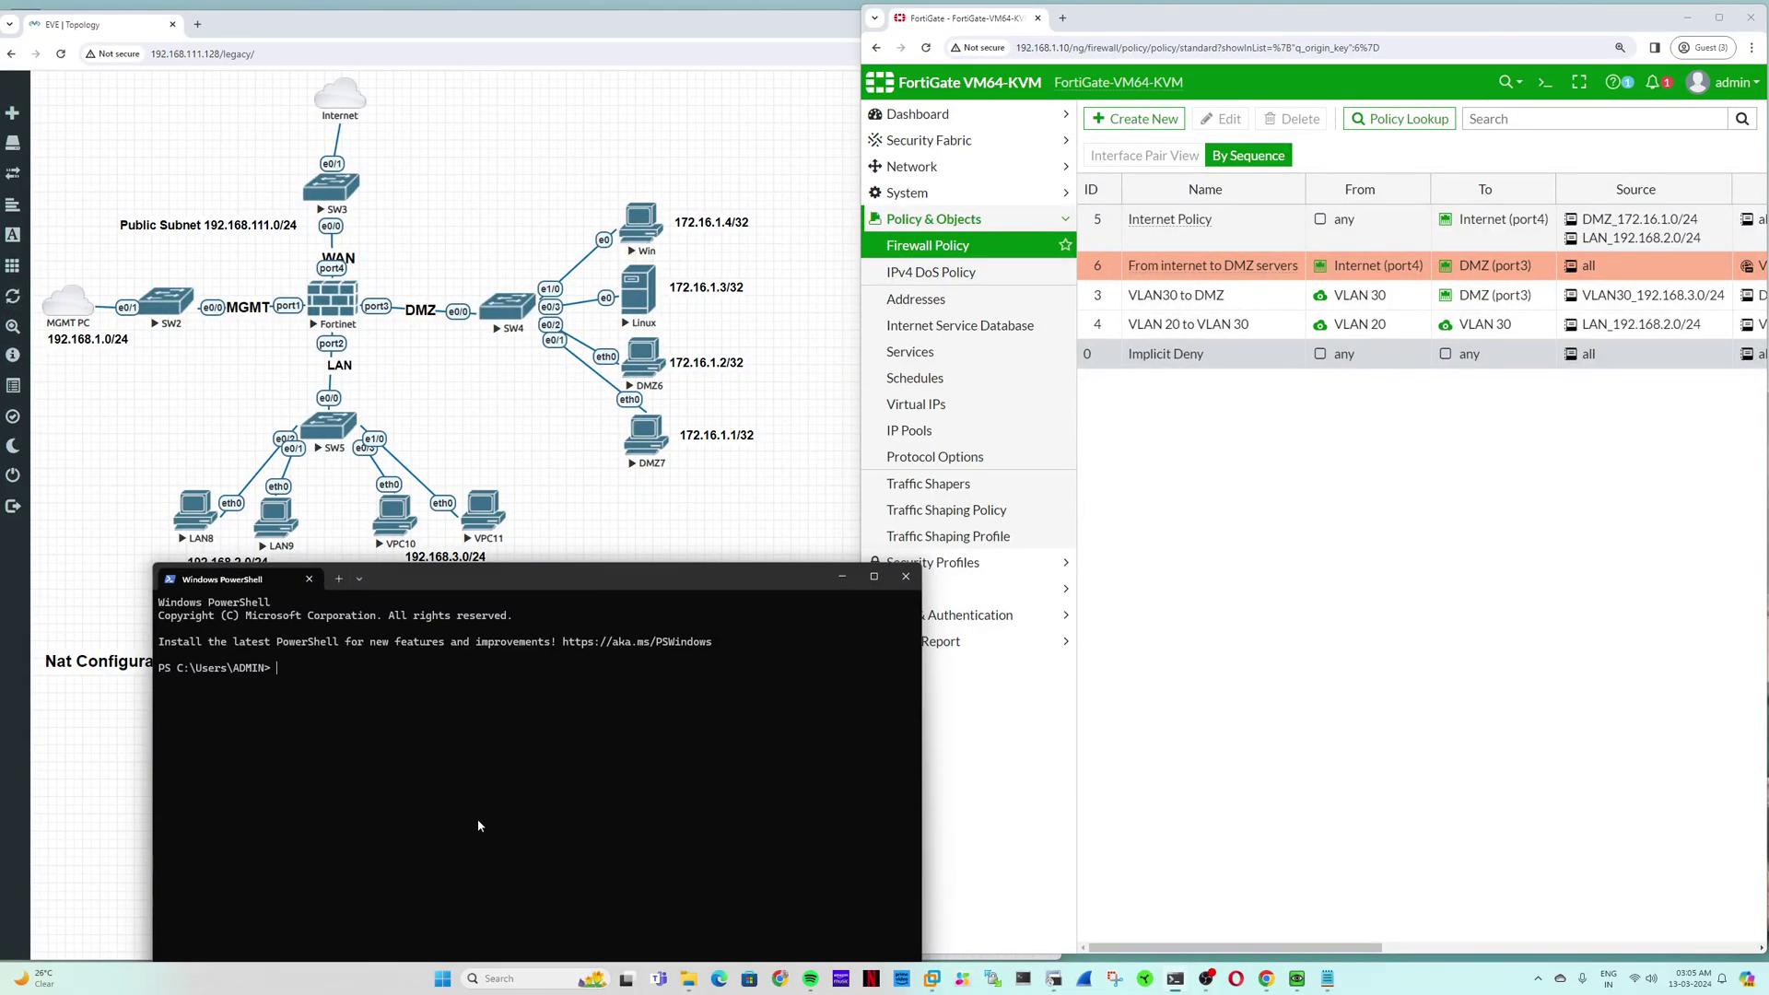
type("ping 192.168.111.4")
key("Return")
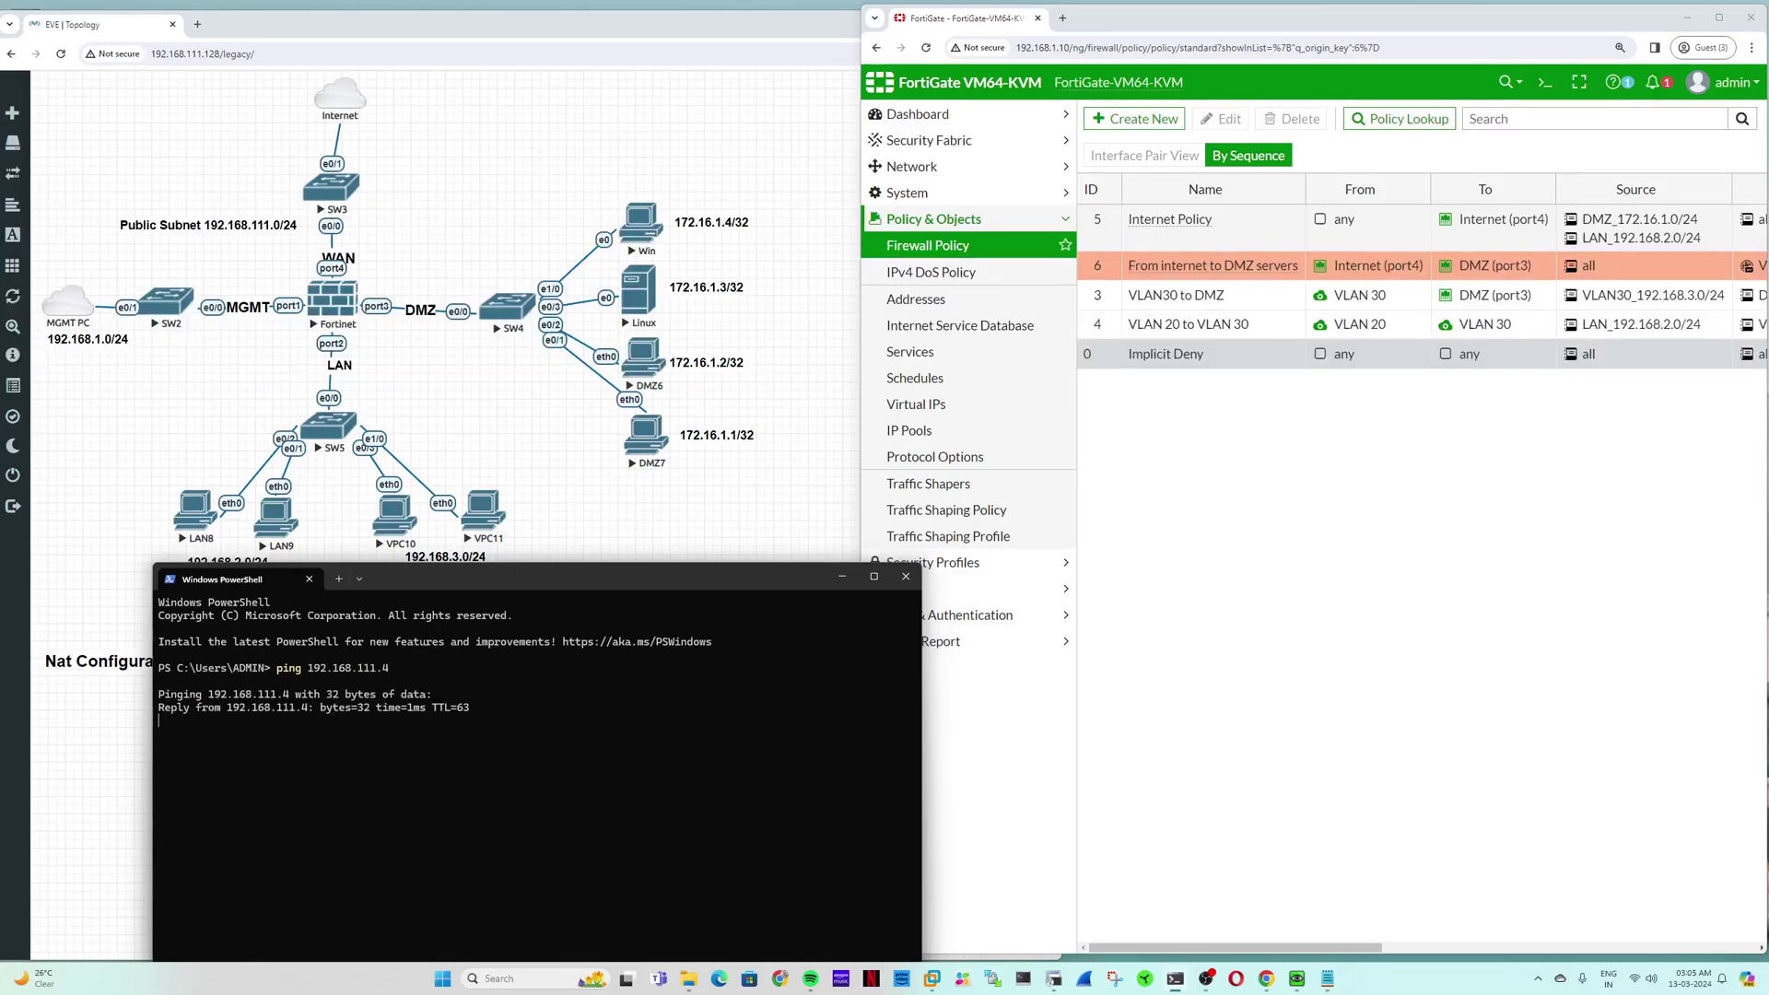
key("ctrl+c")
Step: Ping 192.168.111.5 and 192.168.111.6, checking both reply
key("Up")
key("BackSpace")
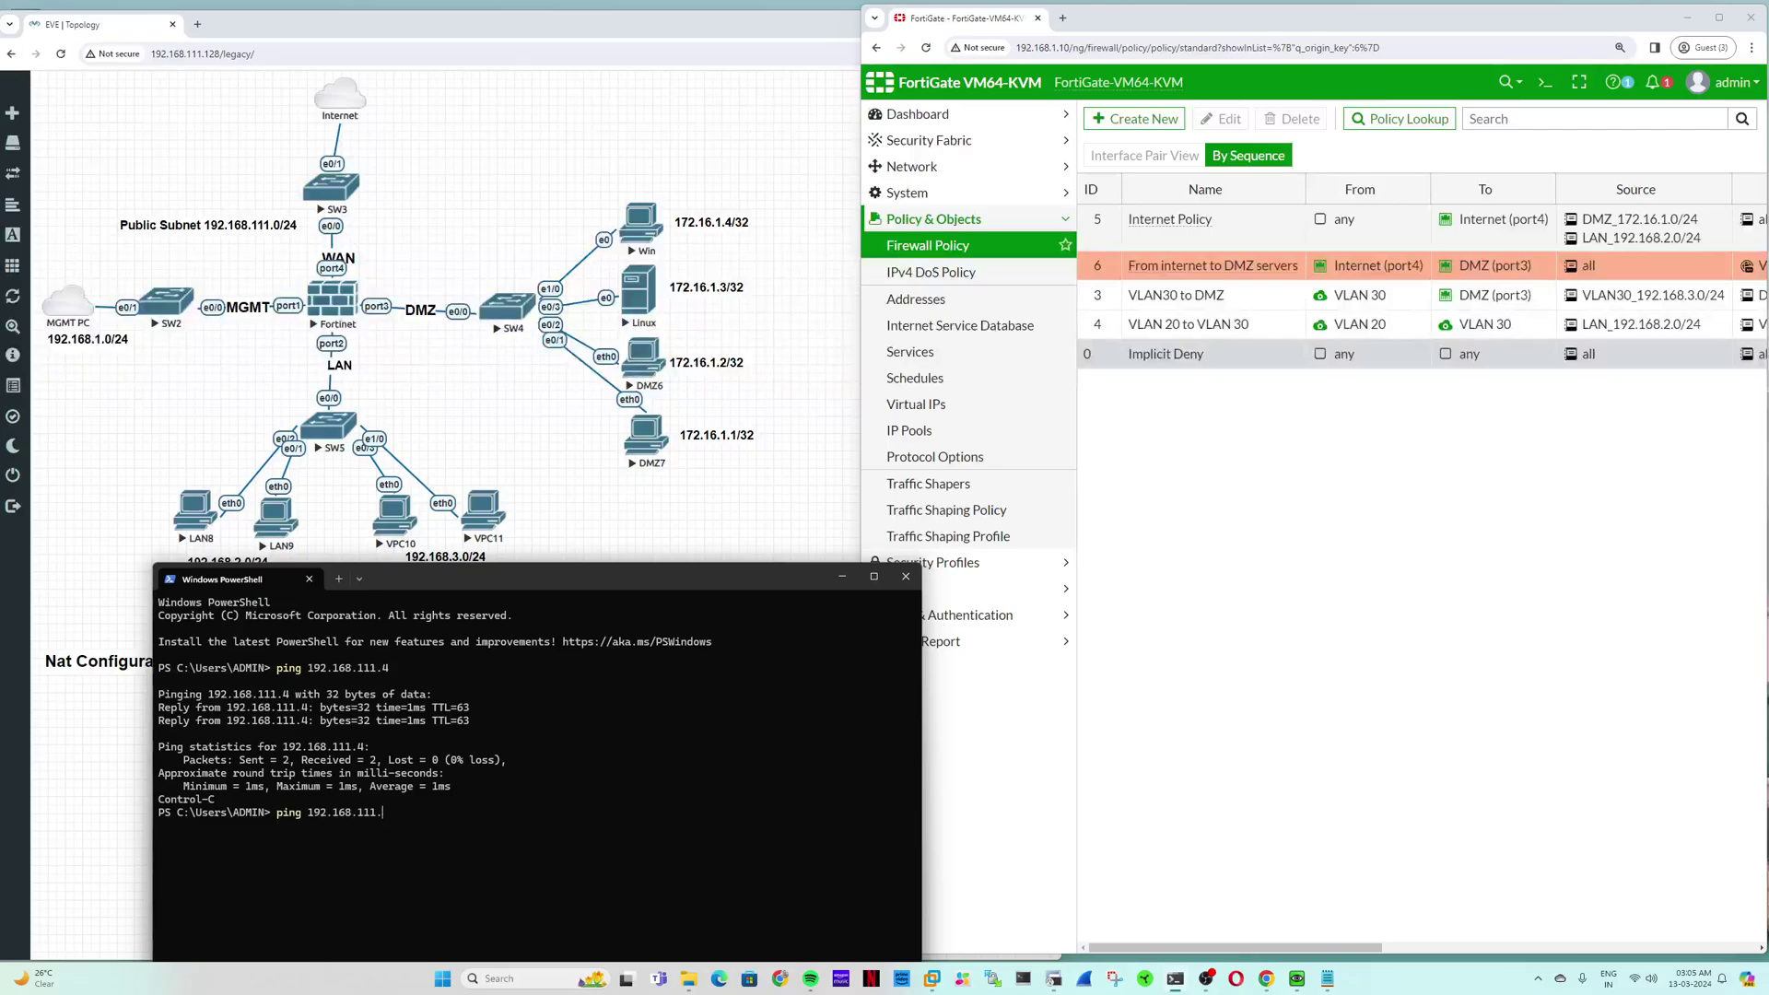
type("5")
key("Return")
key("ctrl+c")
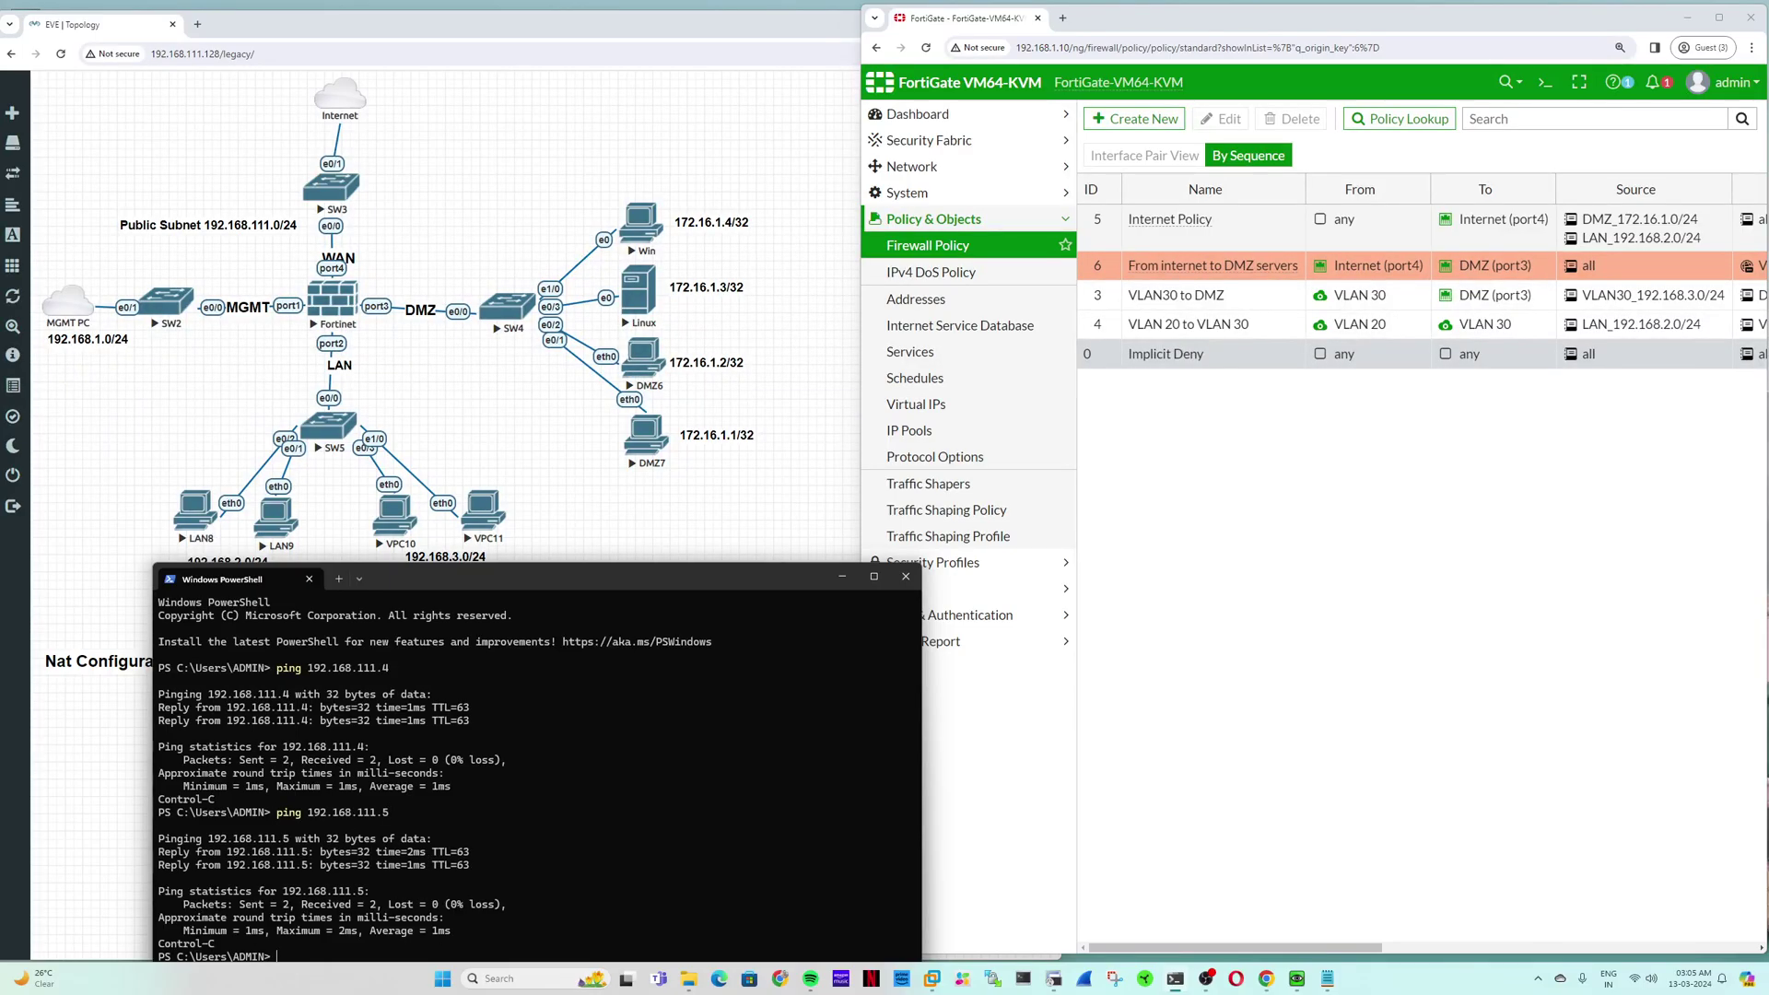
key("ctrl+v")
key("Up")
type("6")
key("Return")
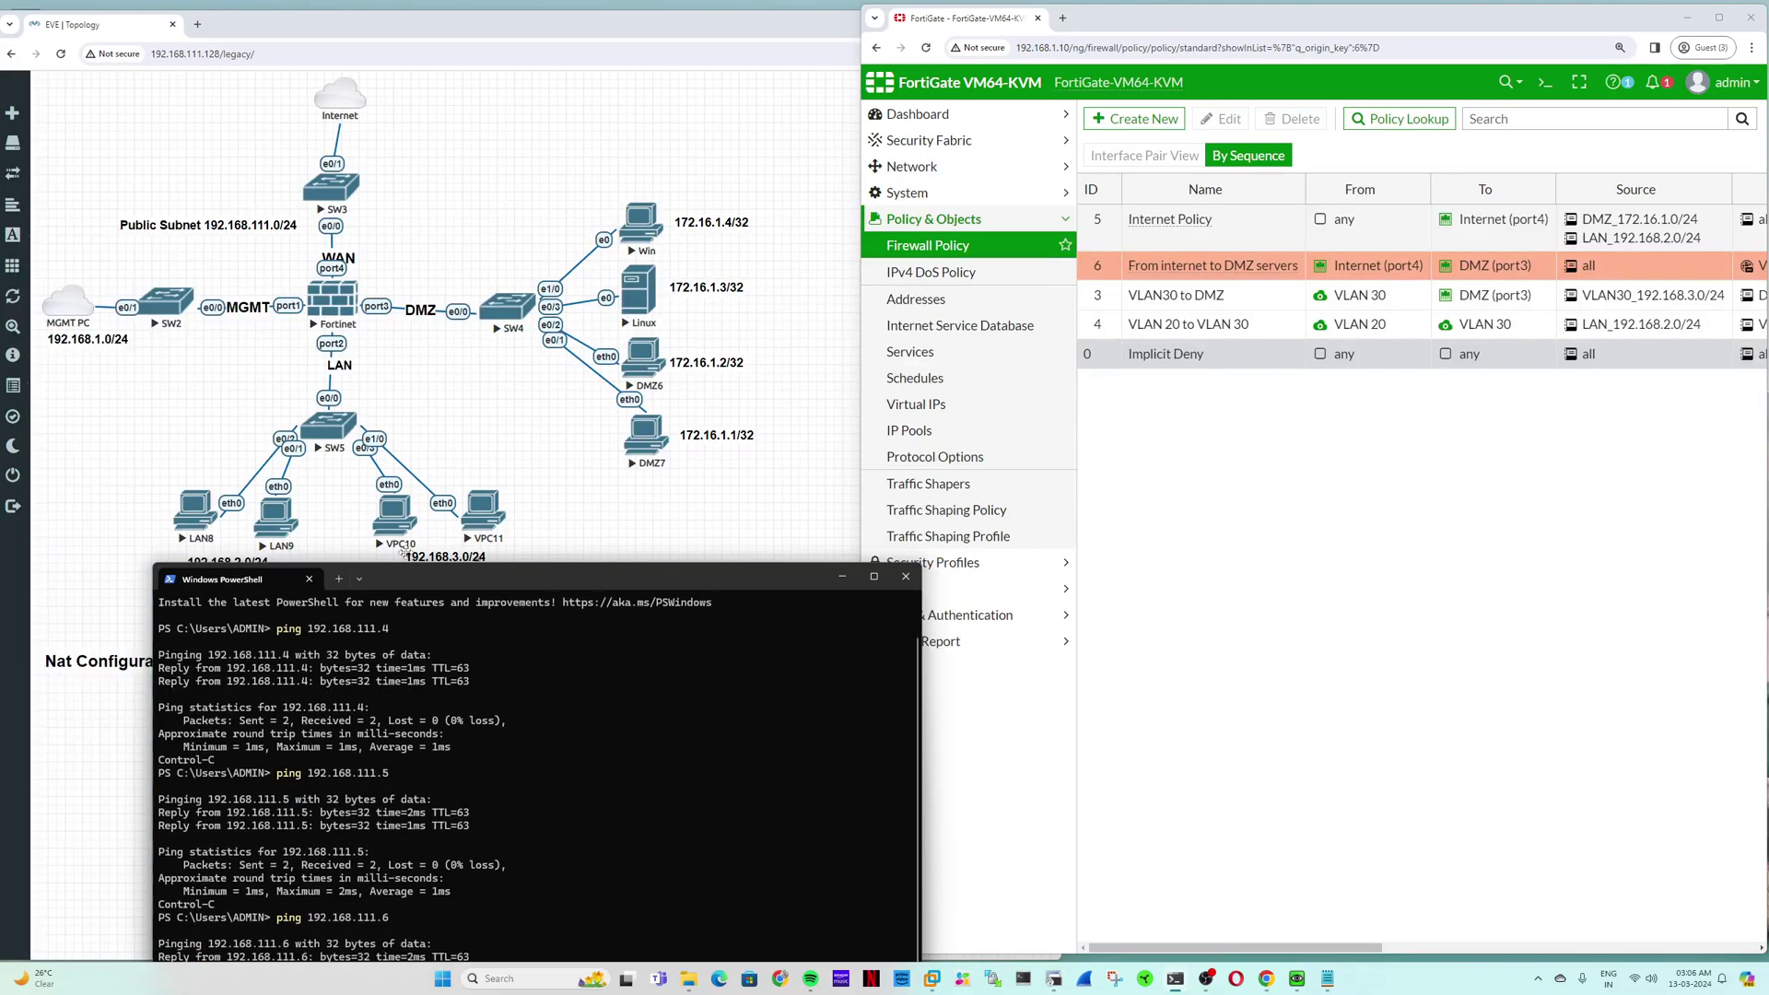
Step: Ping 192.168.111.7 and confirm it replies with 0% loss
left_click_drag(407, 578, 368, 423)
key("ctrl+c")
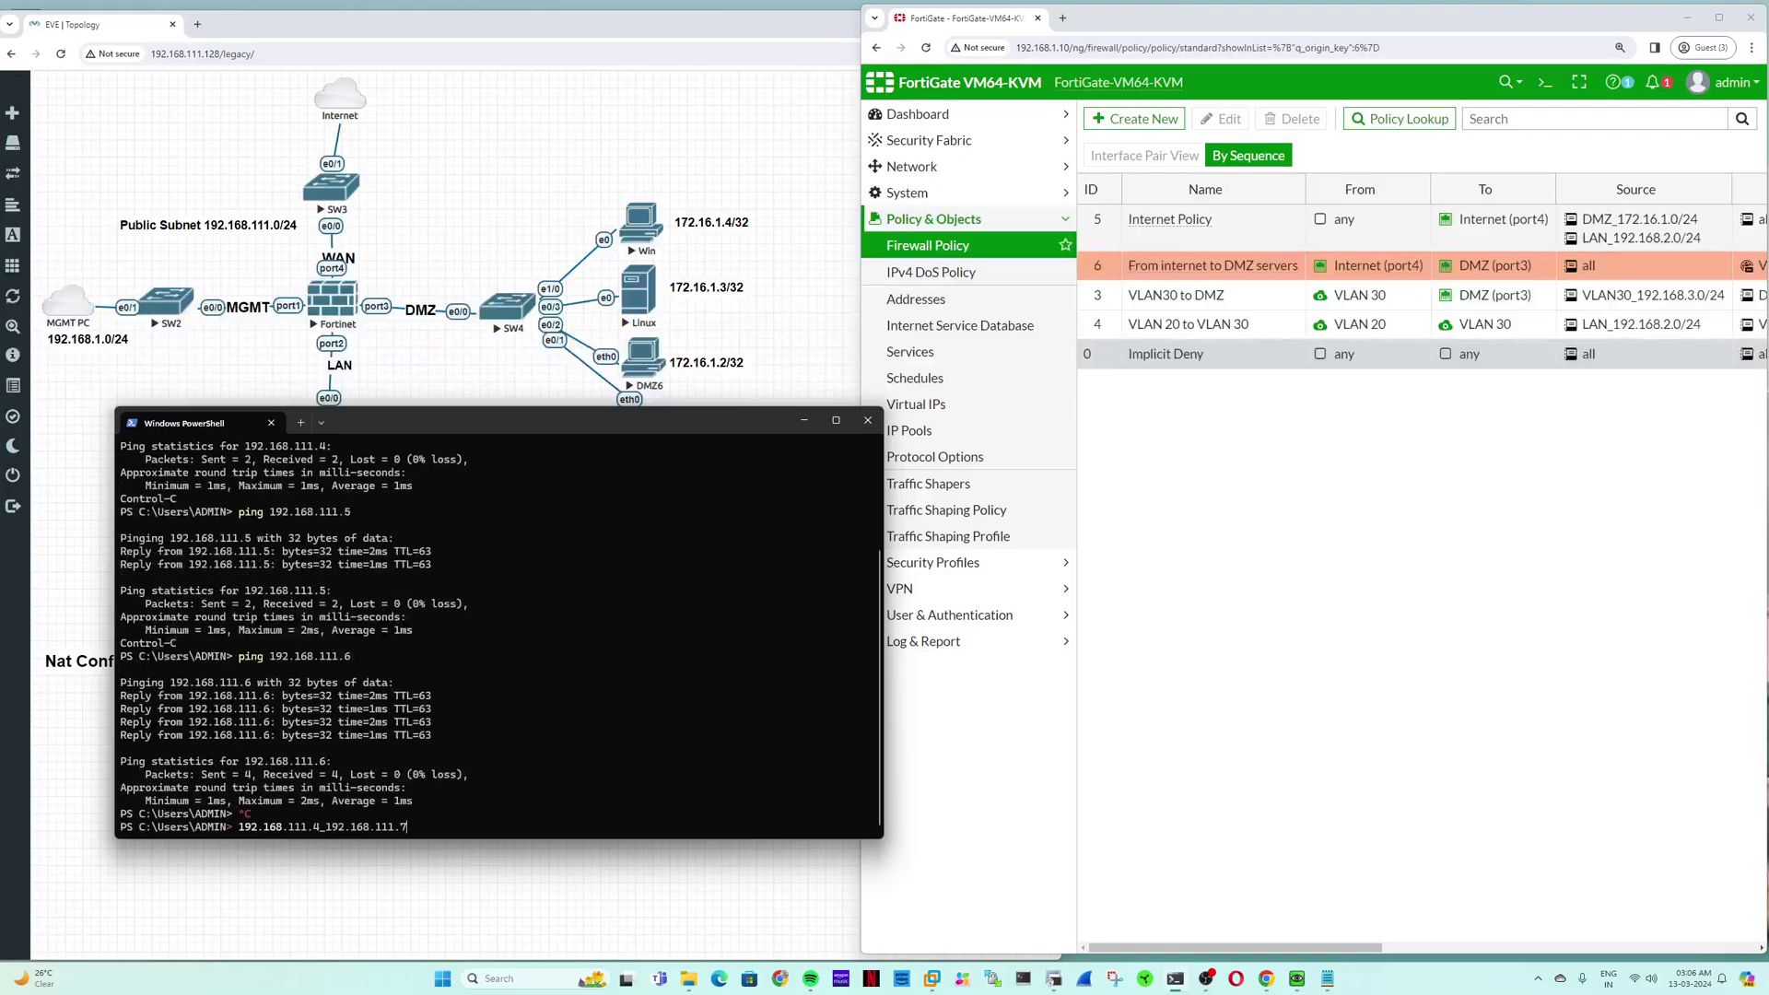
key("Up")
key("BackSpace")
type("7")
key("Return")
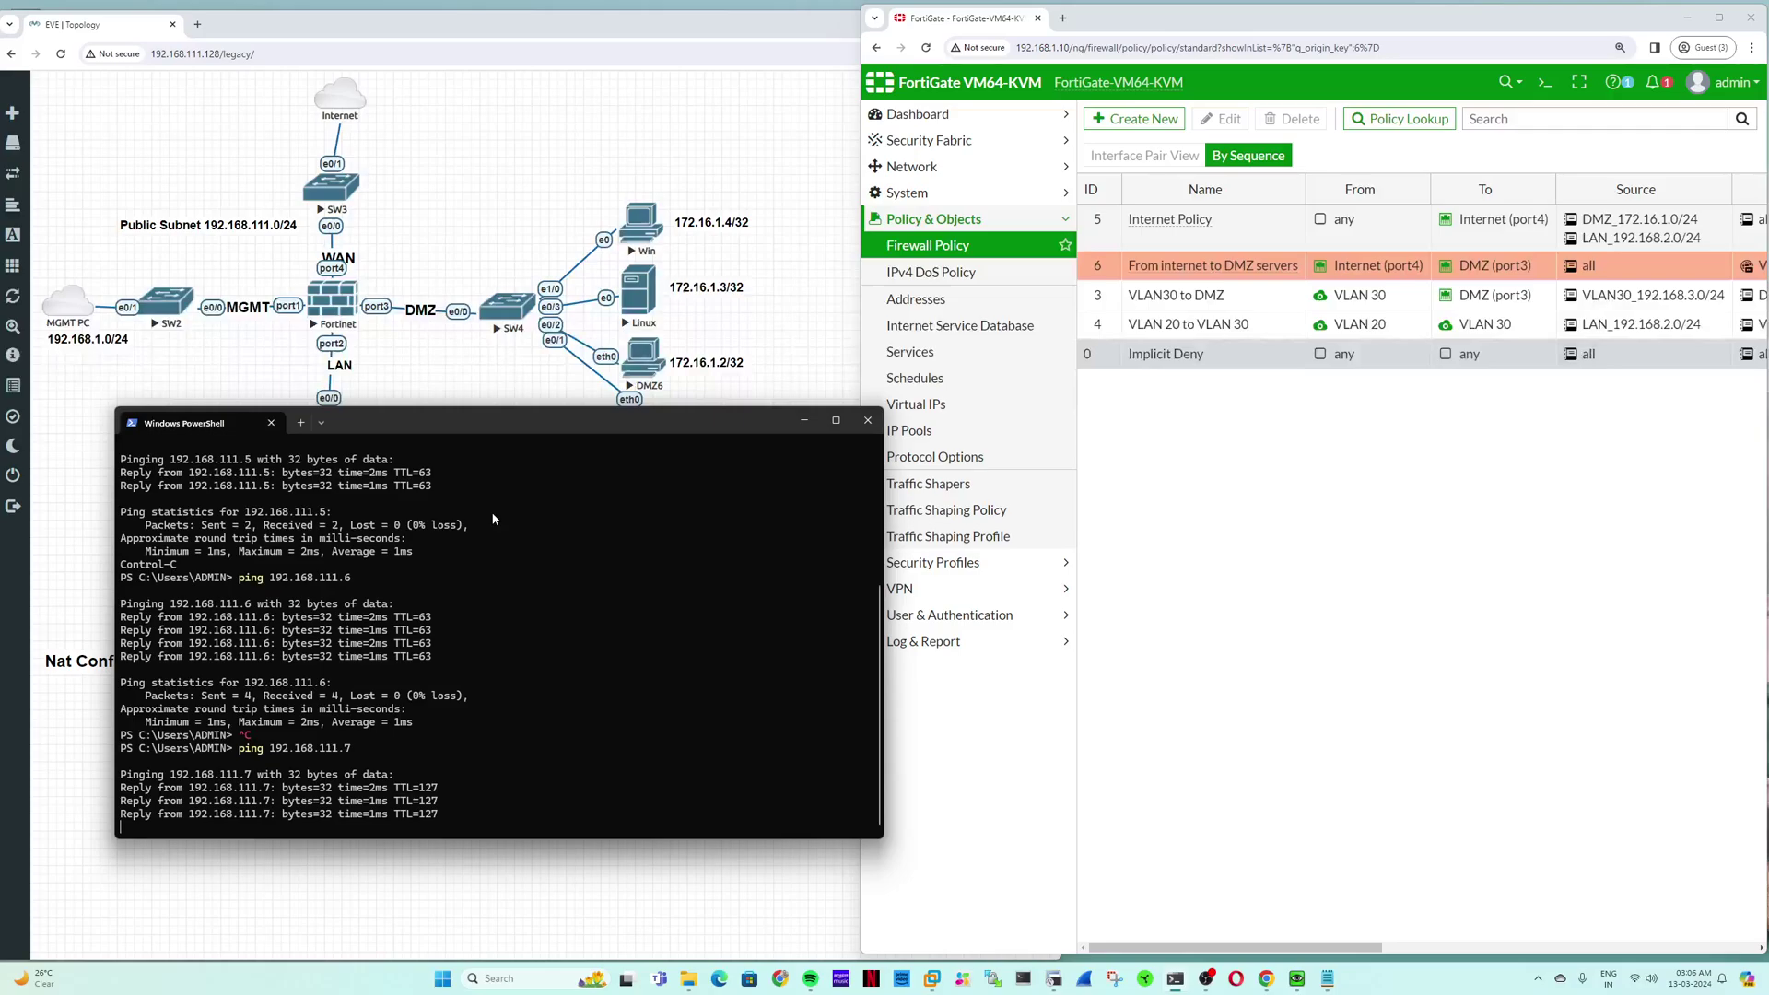
key("ctrl+c")
key("ctrl+v")
left_click(1512, 692)
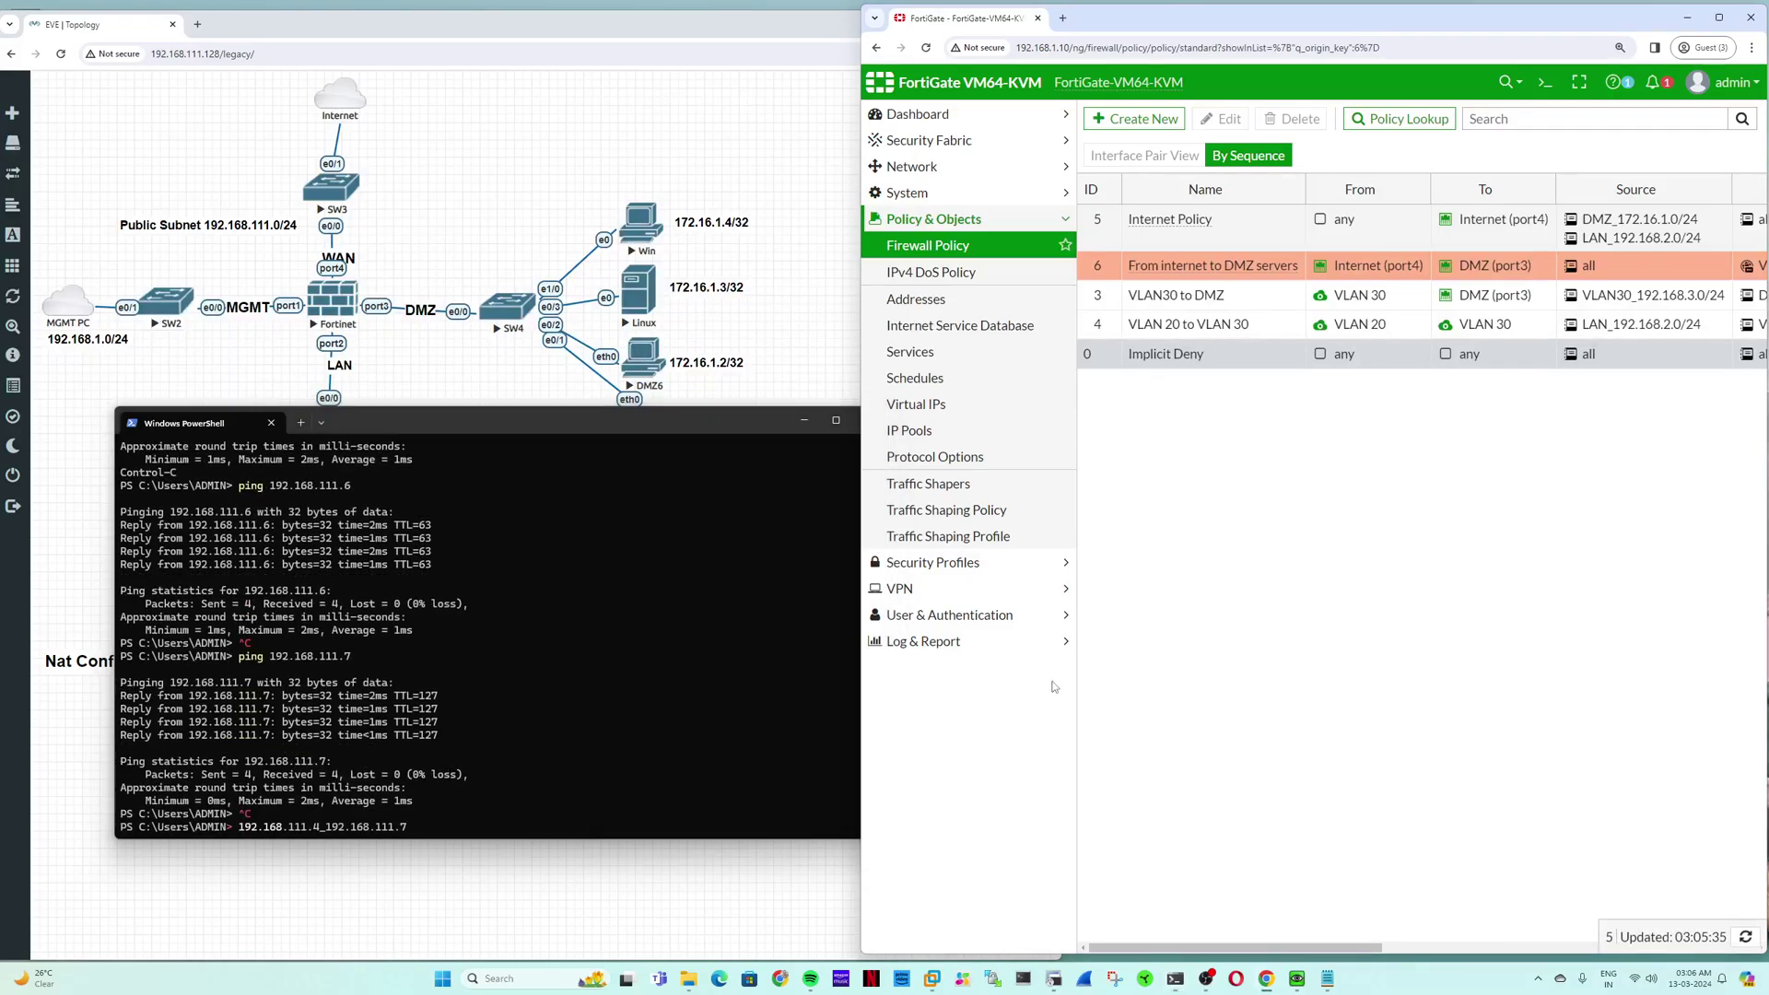
Step: Open the newest Forward Traffic log entry, showing destination 192.168.111.7 translated to NAT IP 172.16.1.4
left_click(803, 421)
left_click(923, 641)
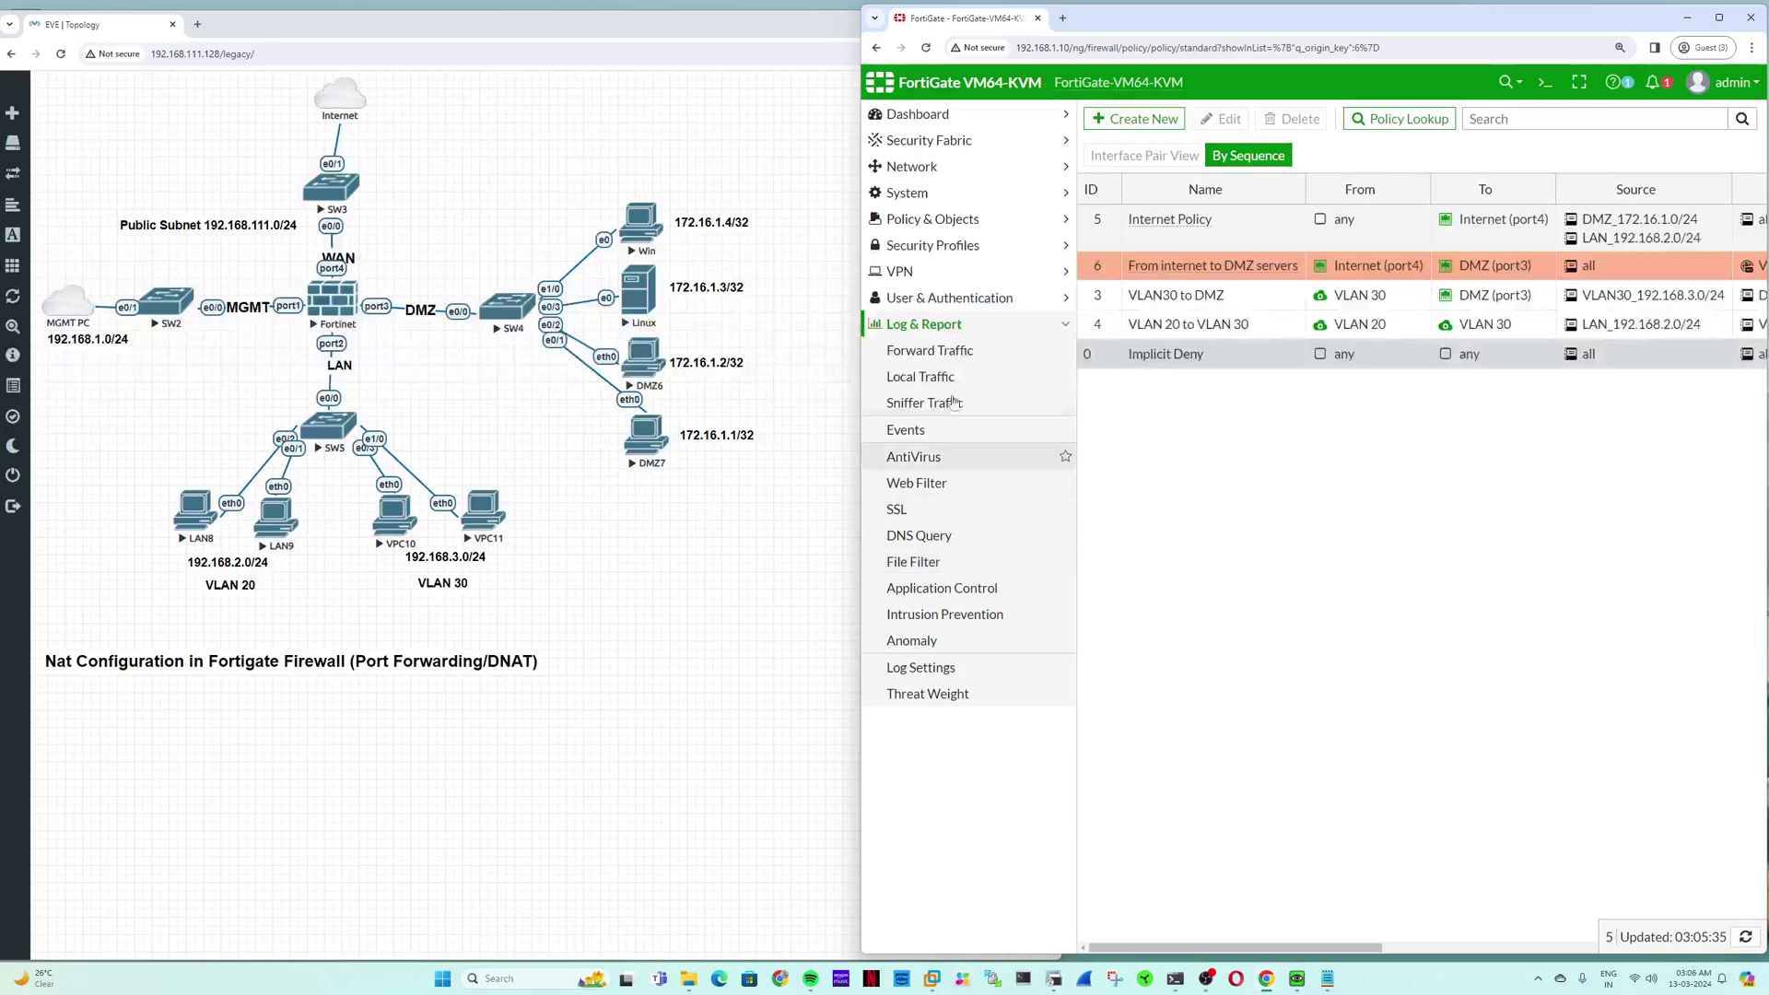
left_click(962, 360)
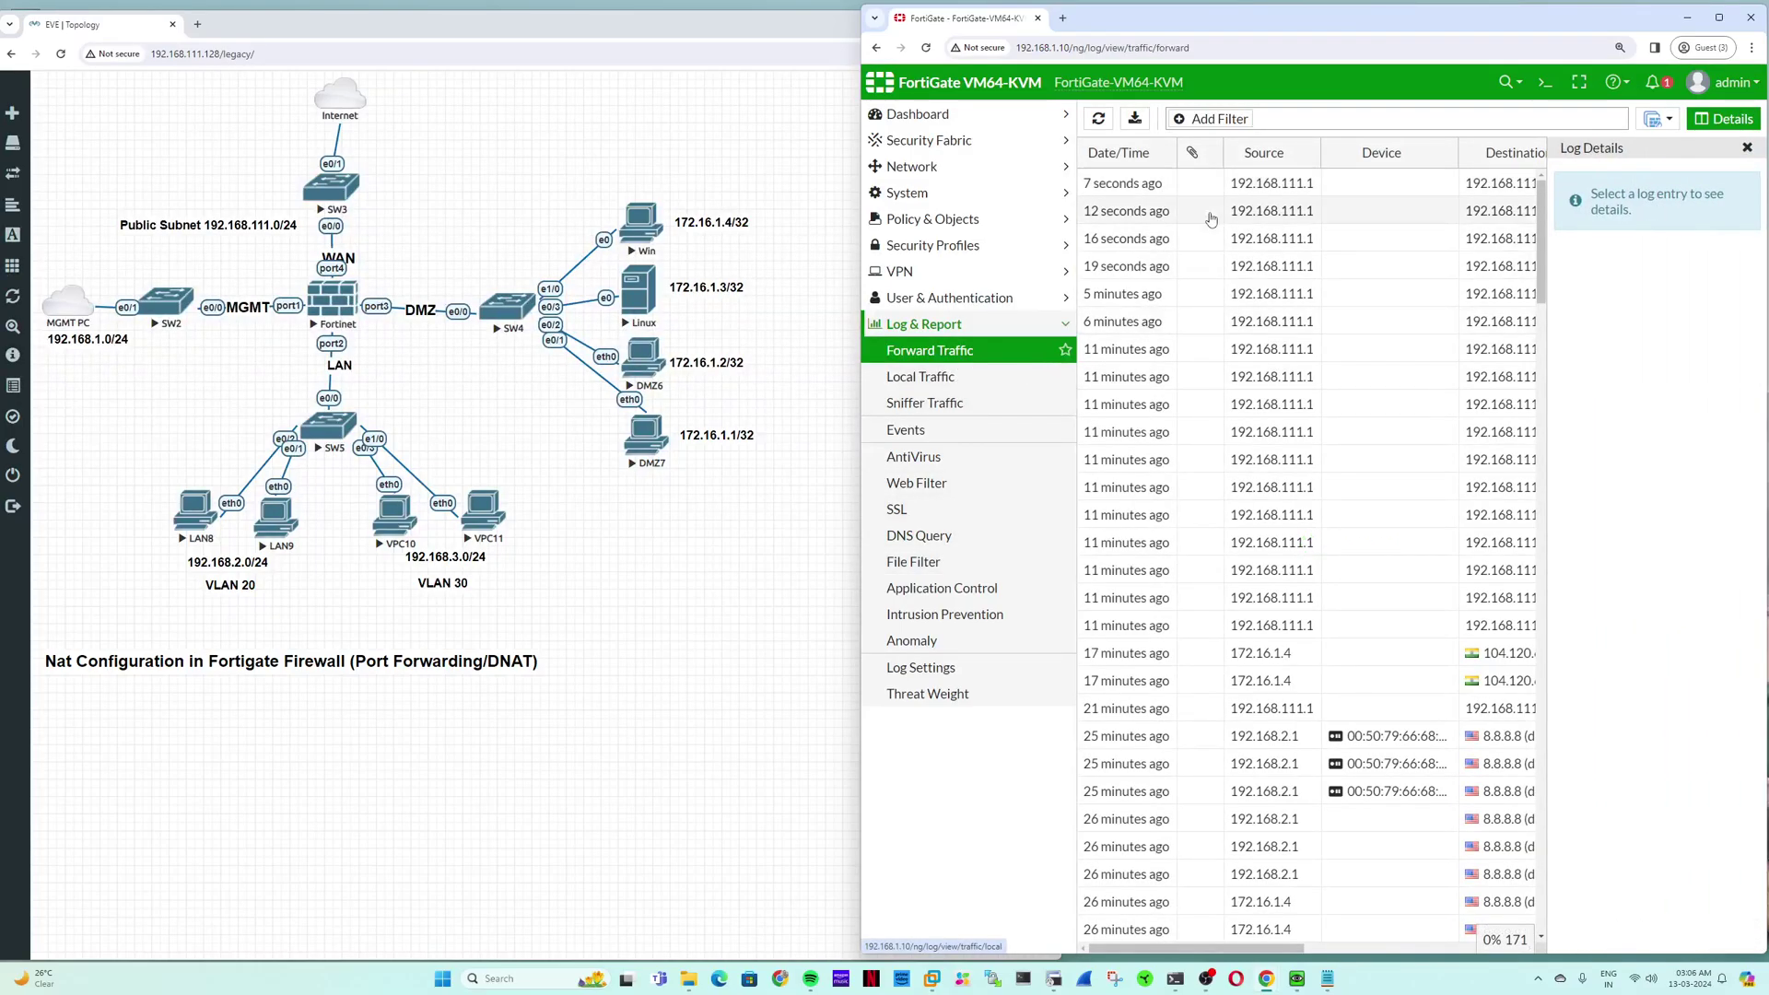
double_click(1150, 187)
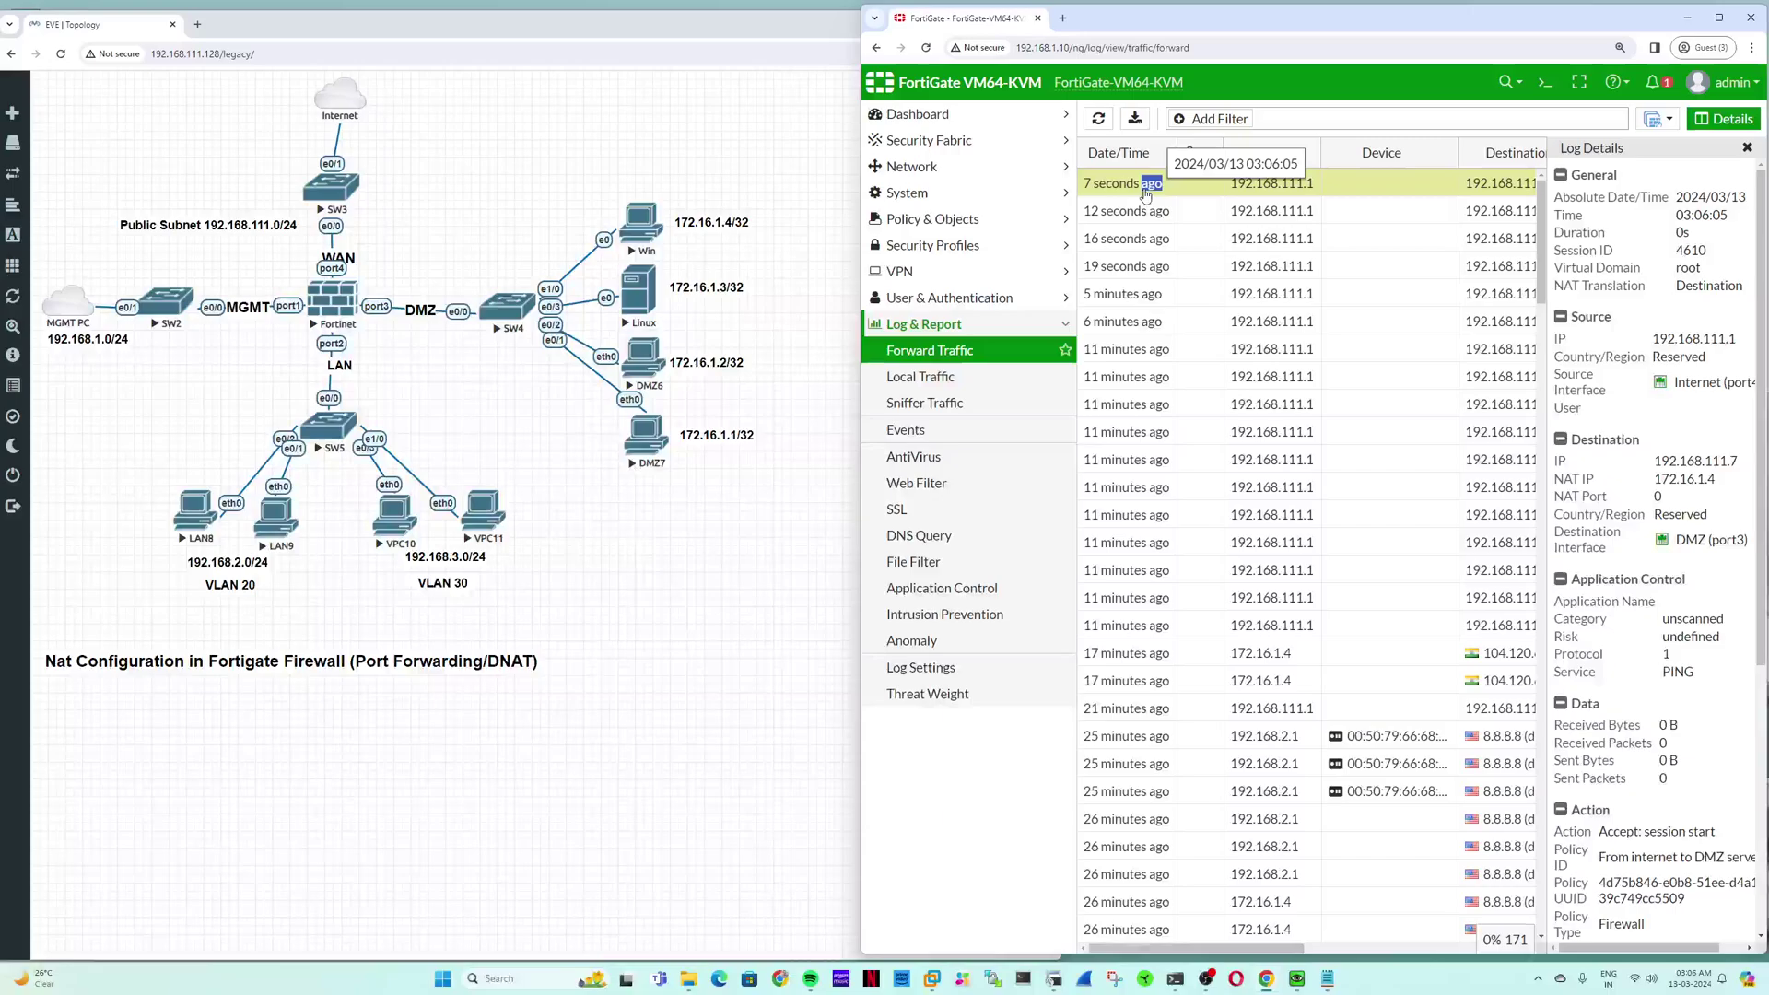
left_click(1704, 341)
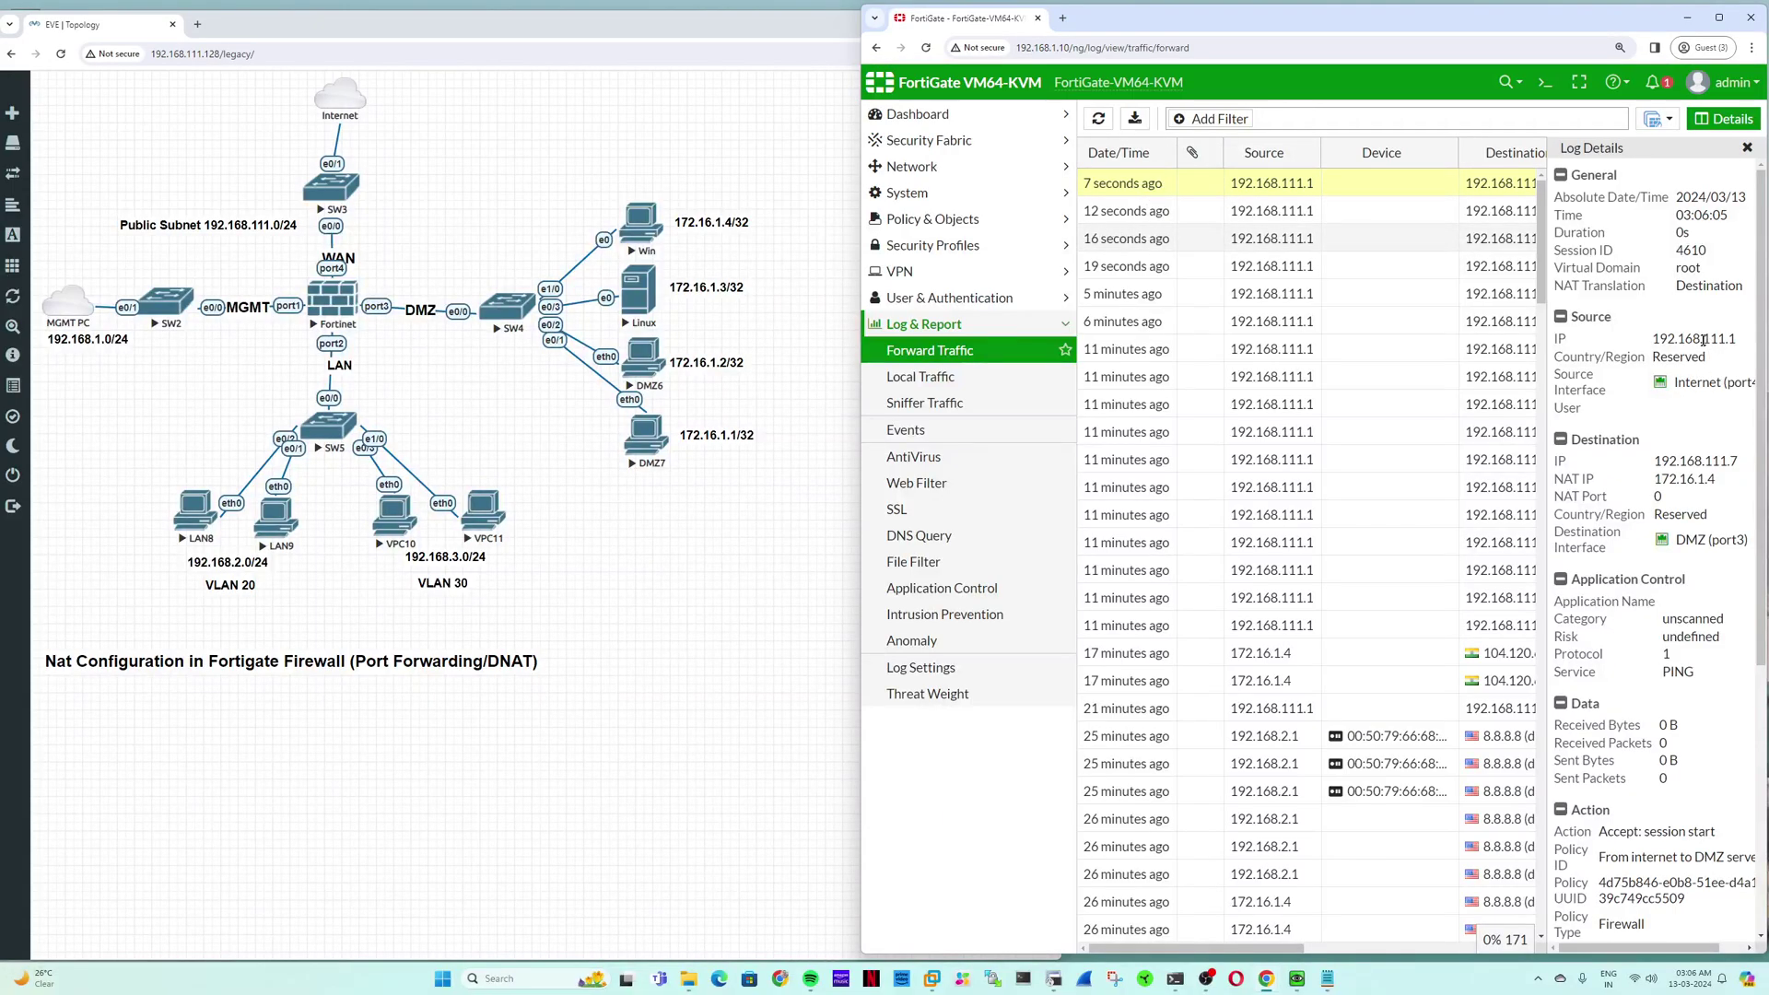
double_click(1693, 462)
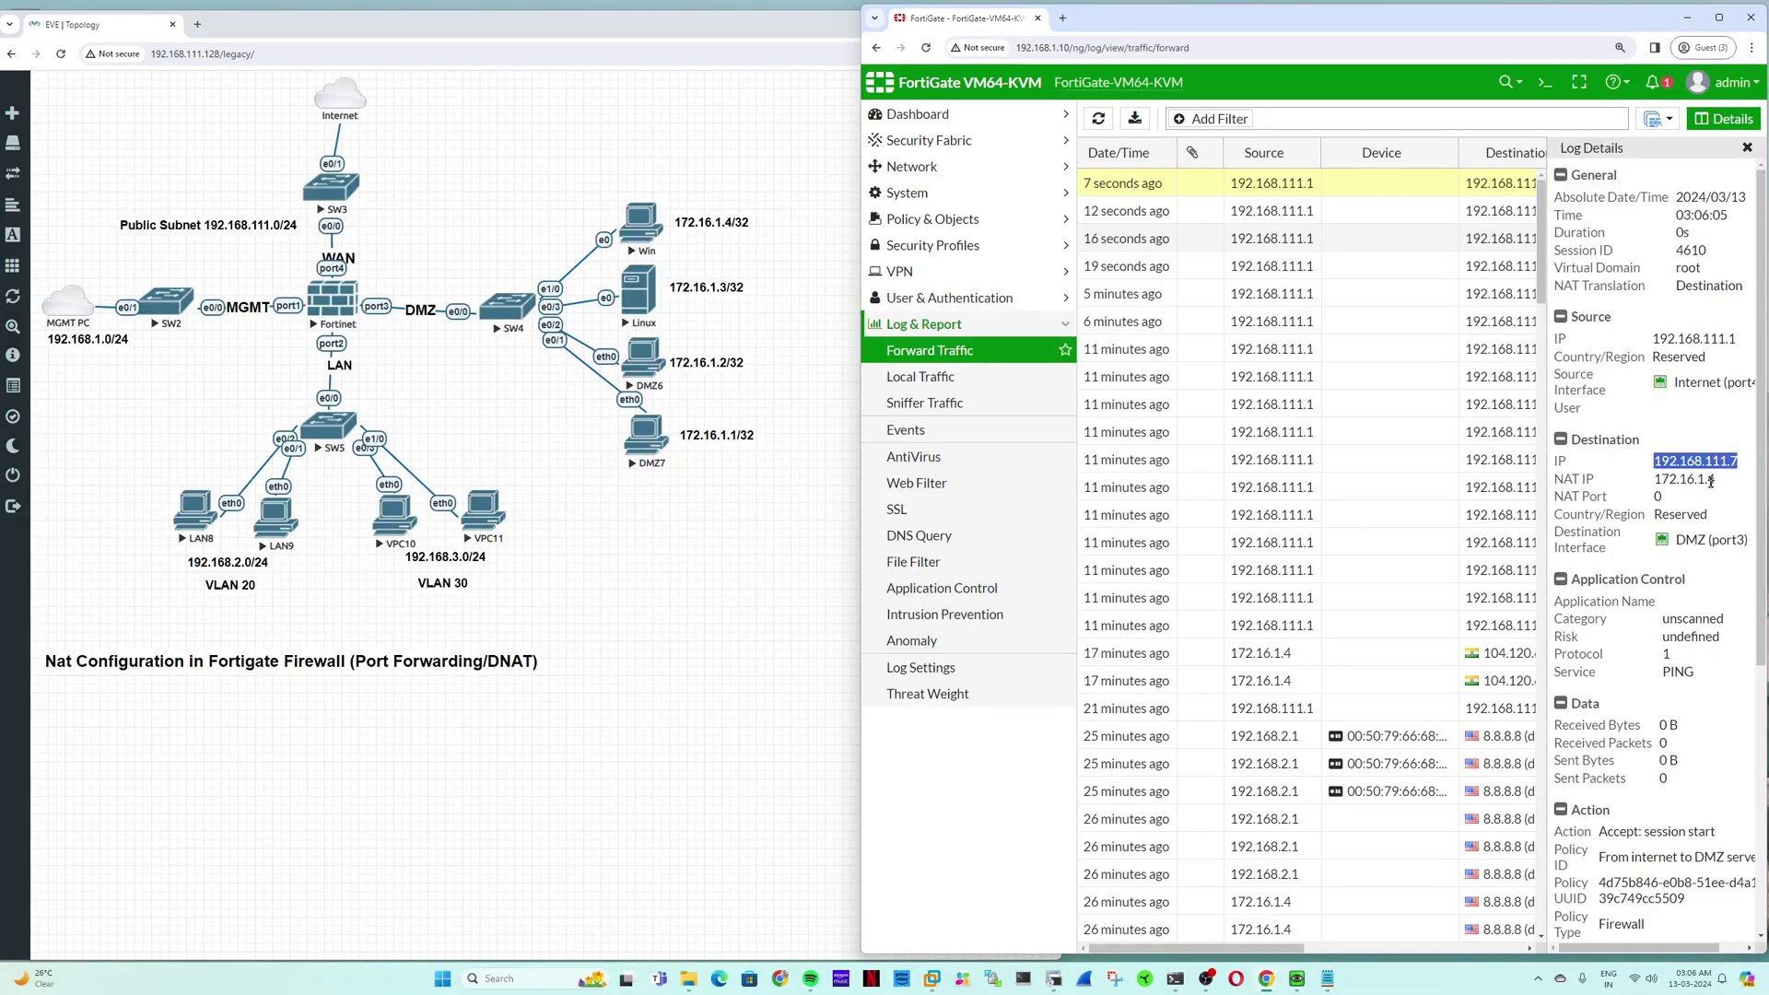
left_click_drag(1710, 482, 1651, 483)
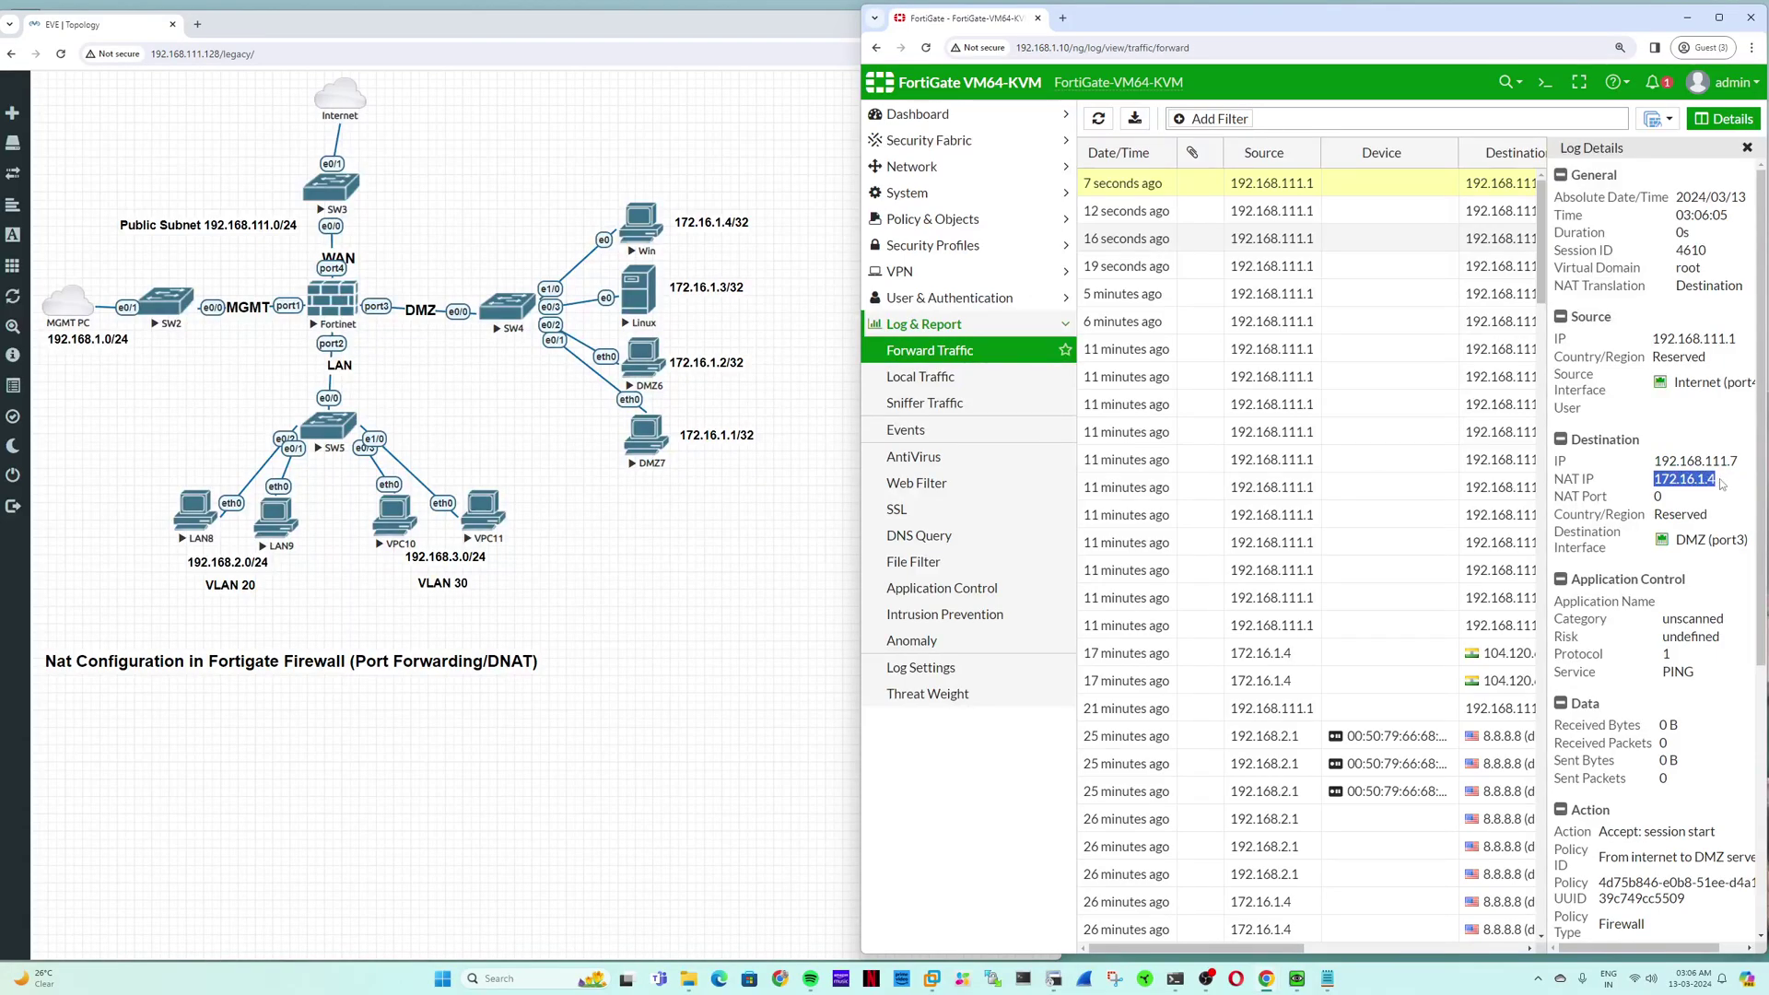
Step: Open the earlier ping entry, showing 192.168.111.6 translated to 172.16.1.3
left_click(1311, 212)
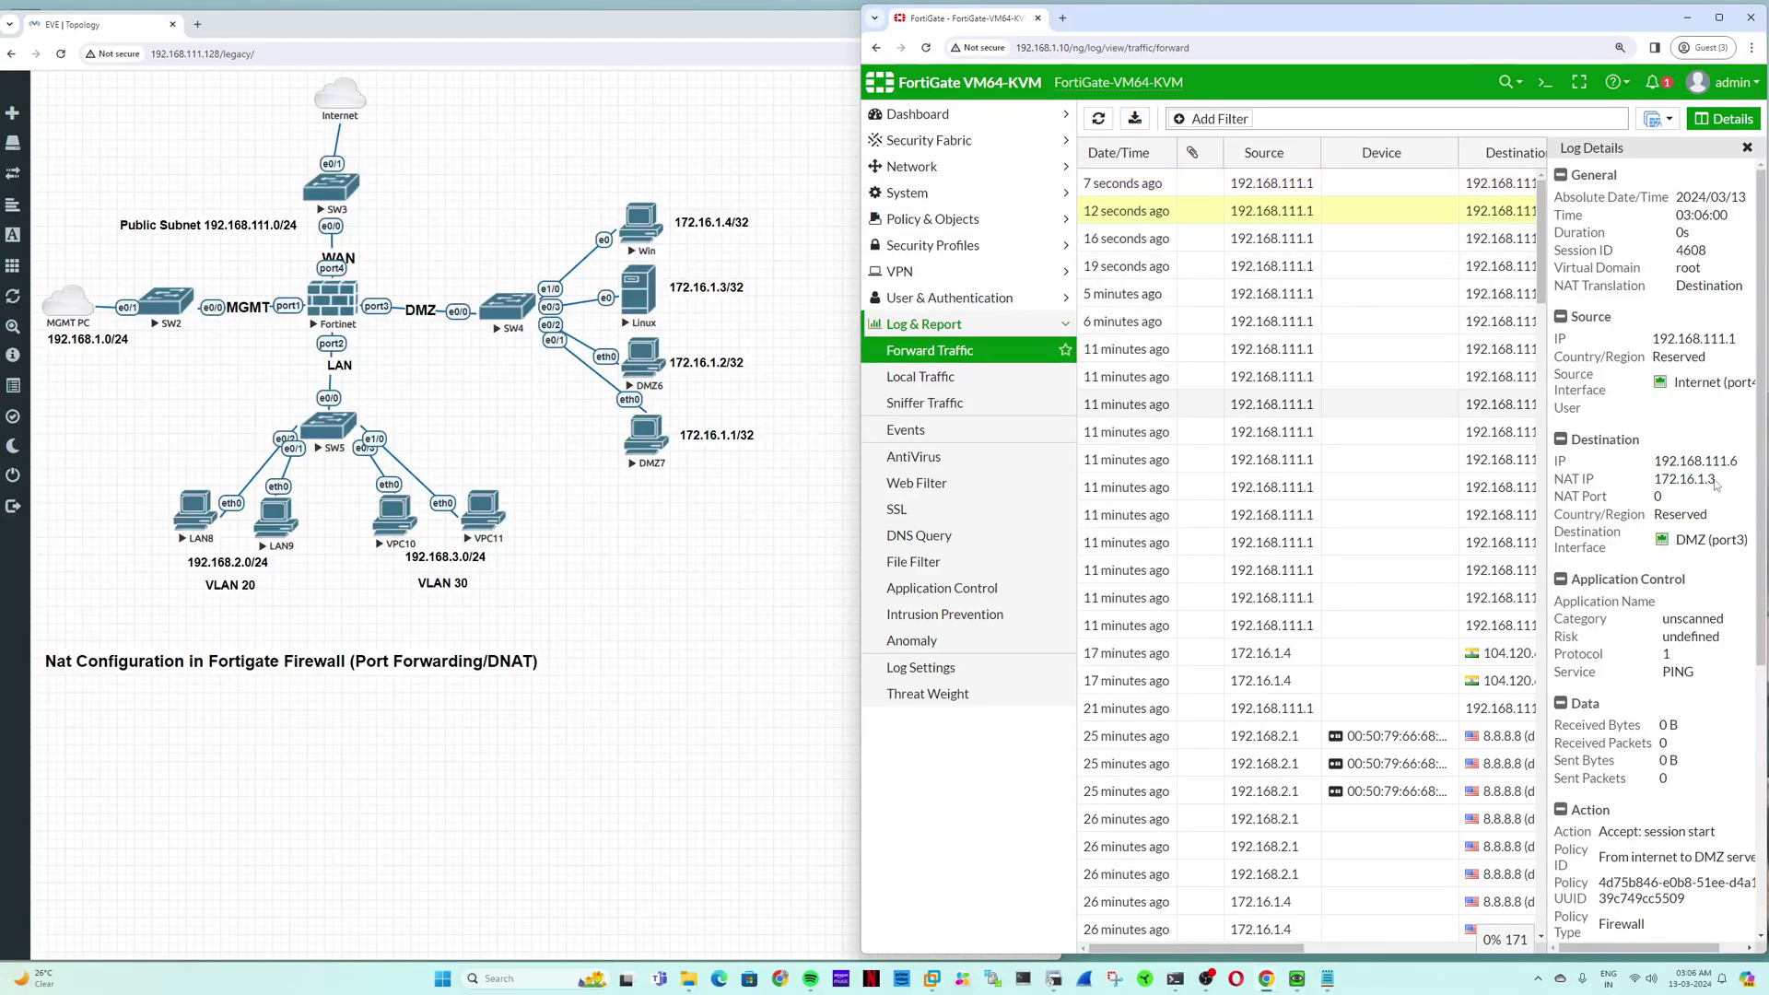
left_click_drag(1716, 481, 1651, 481)
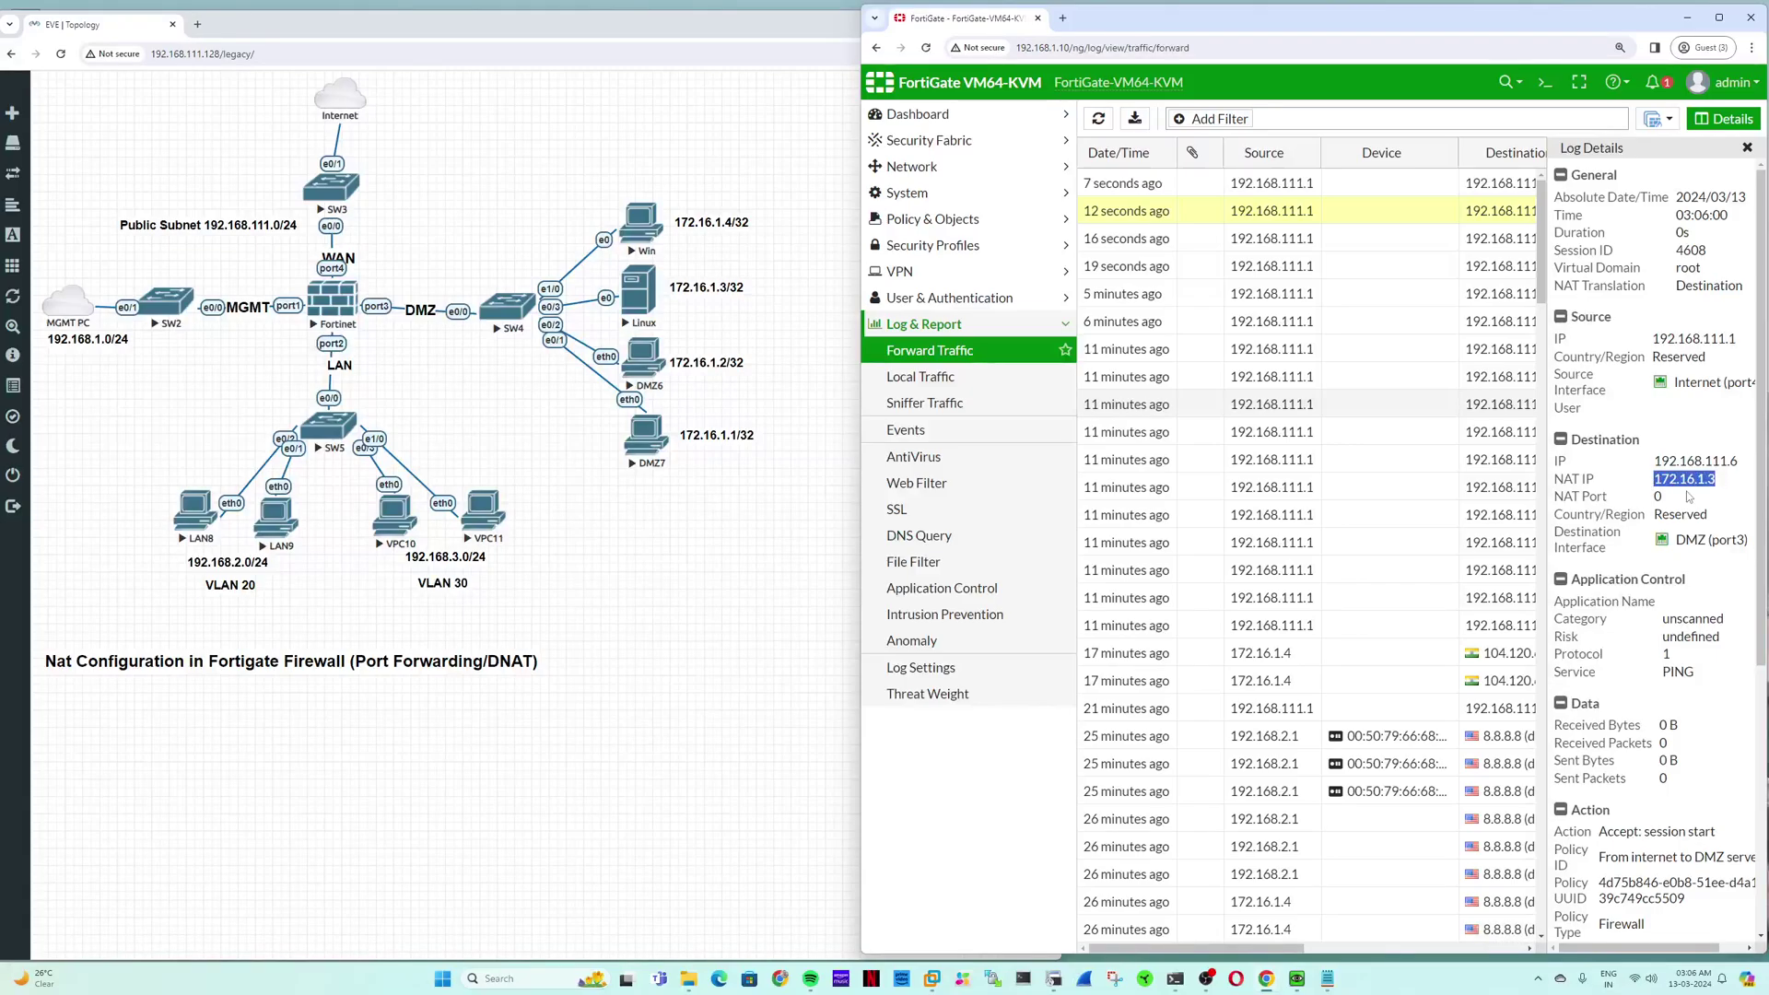
scroll(1689, 498, "down", 4)
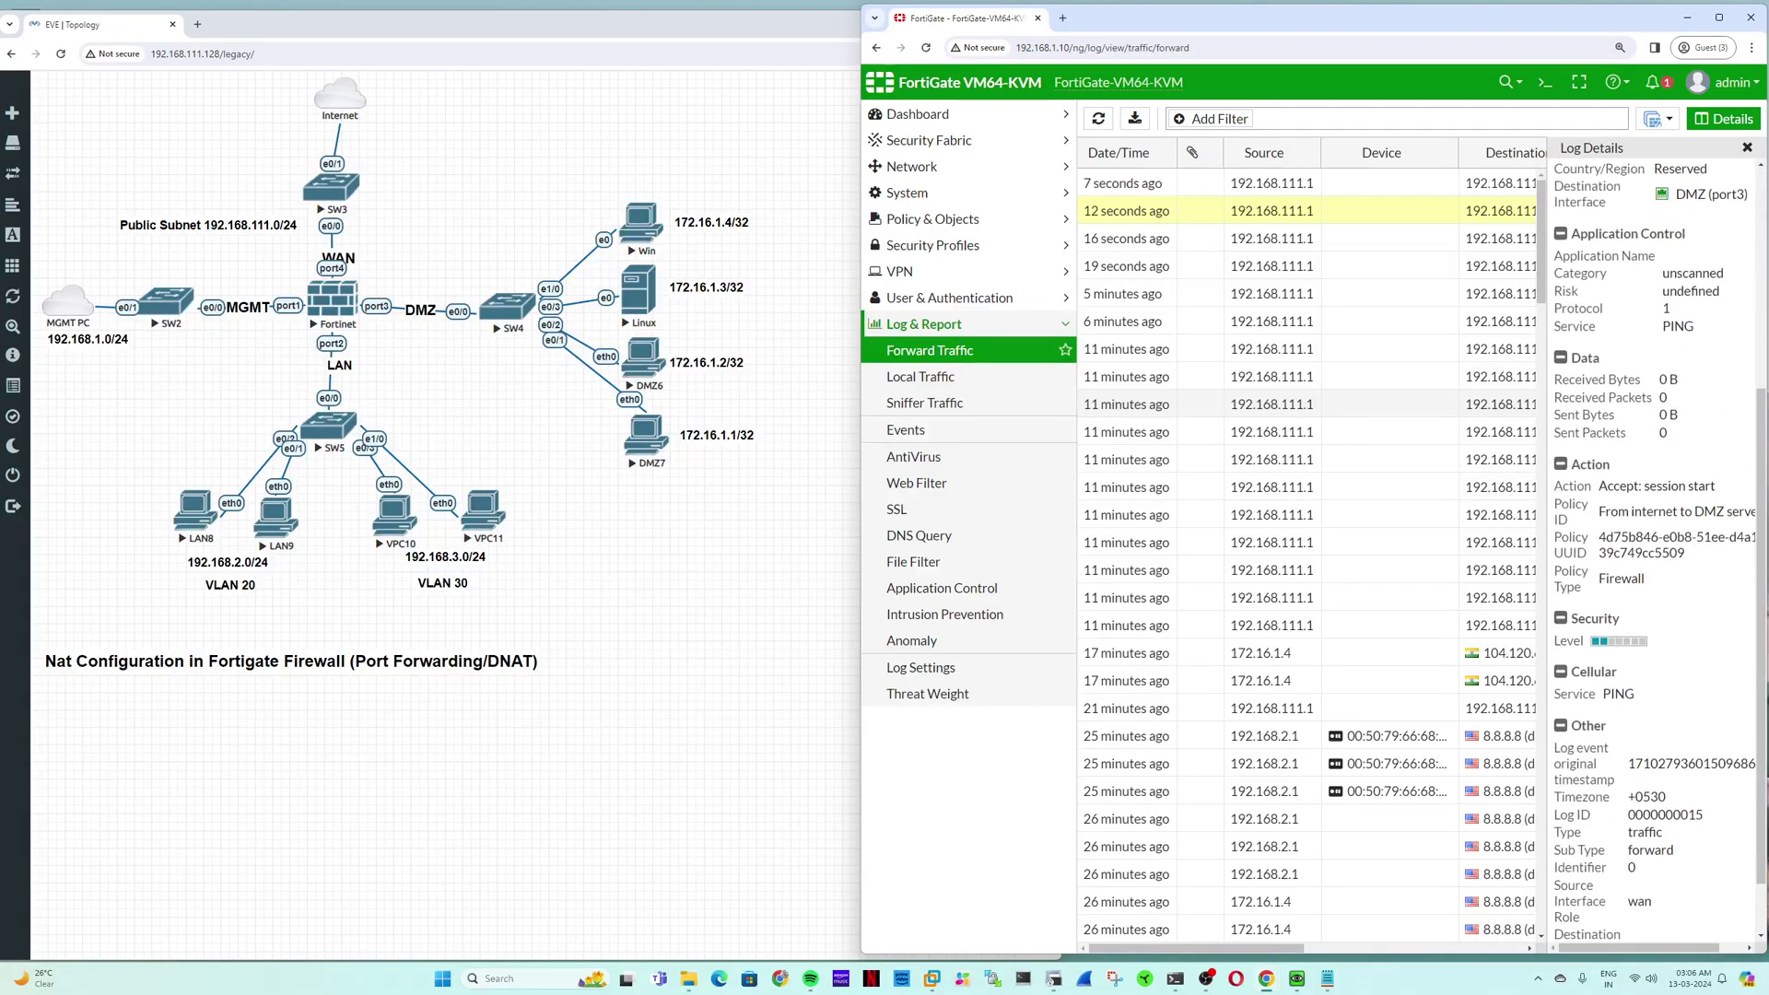
scroll(1689, 498, "up", 4)
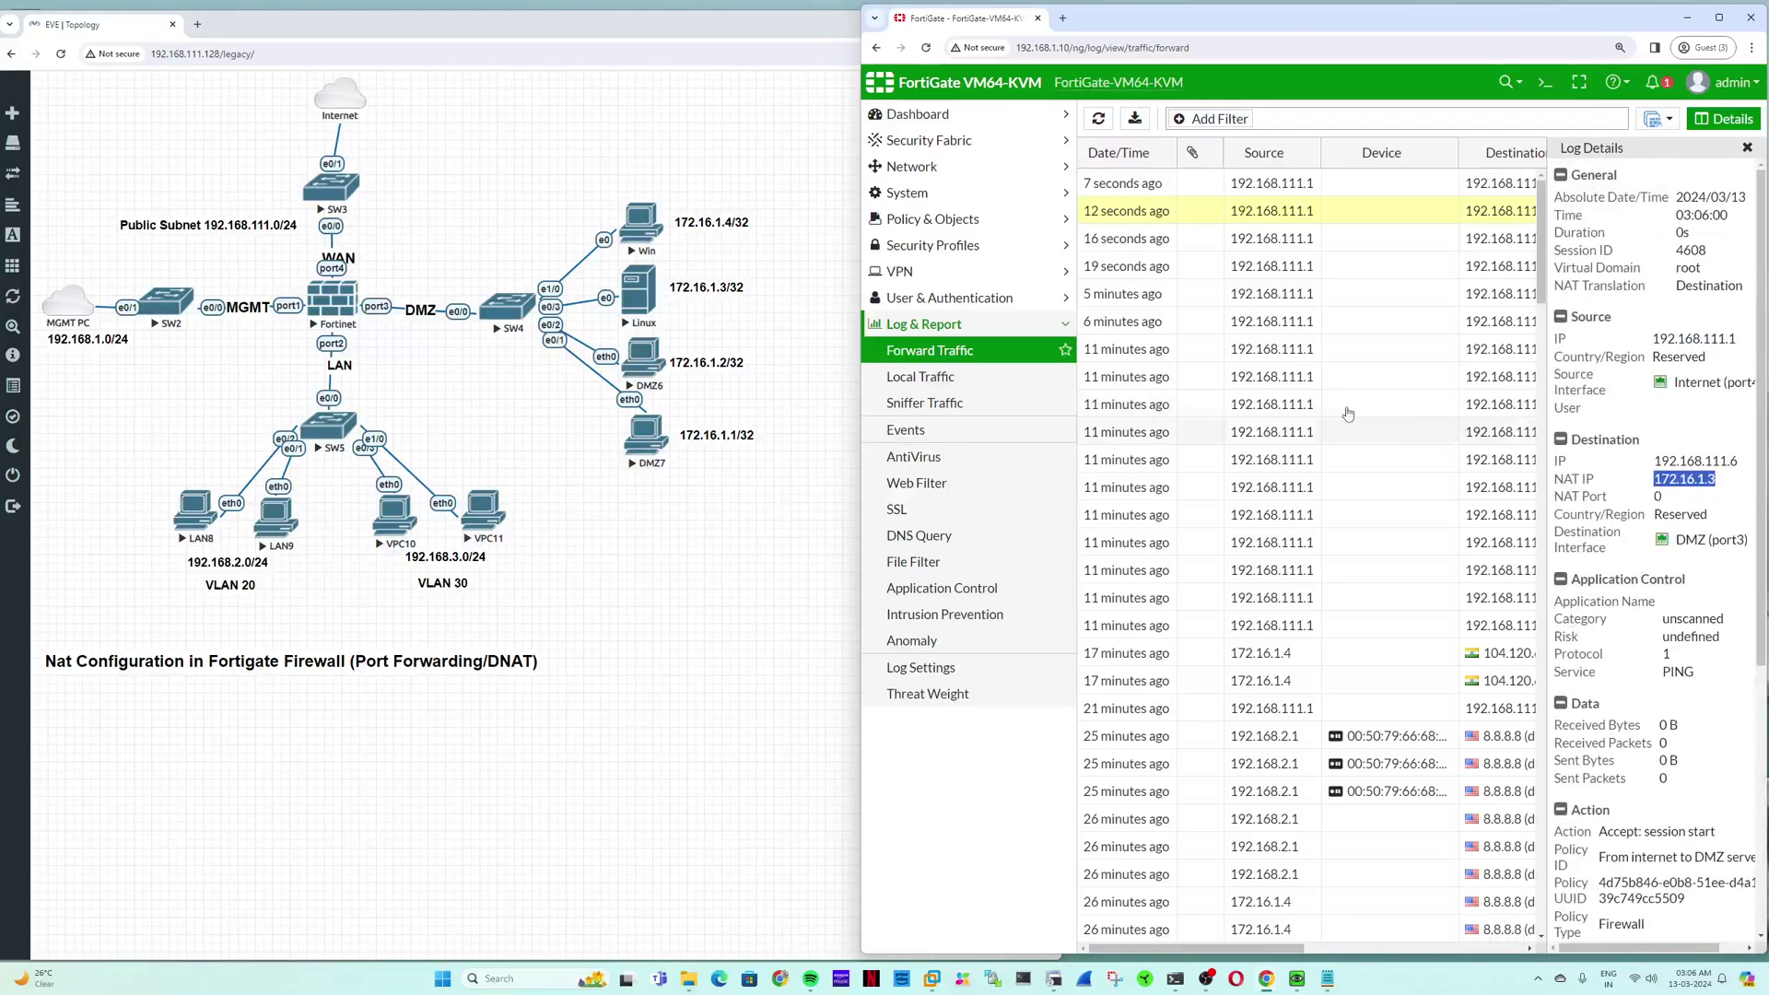